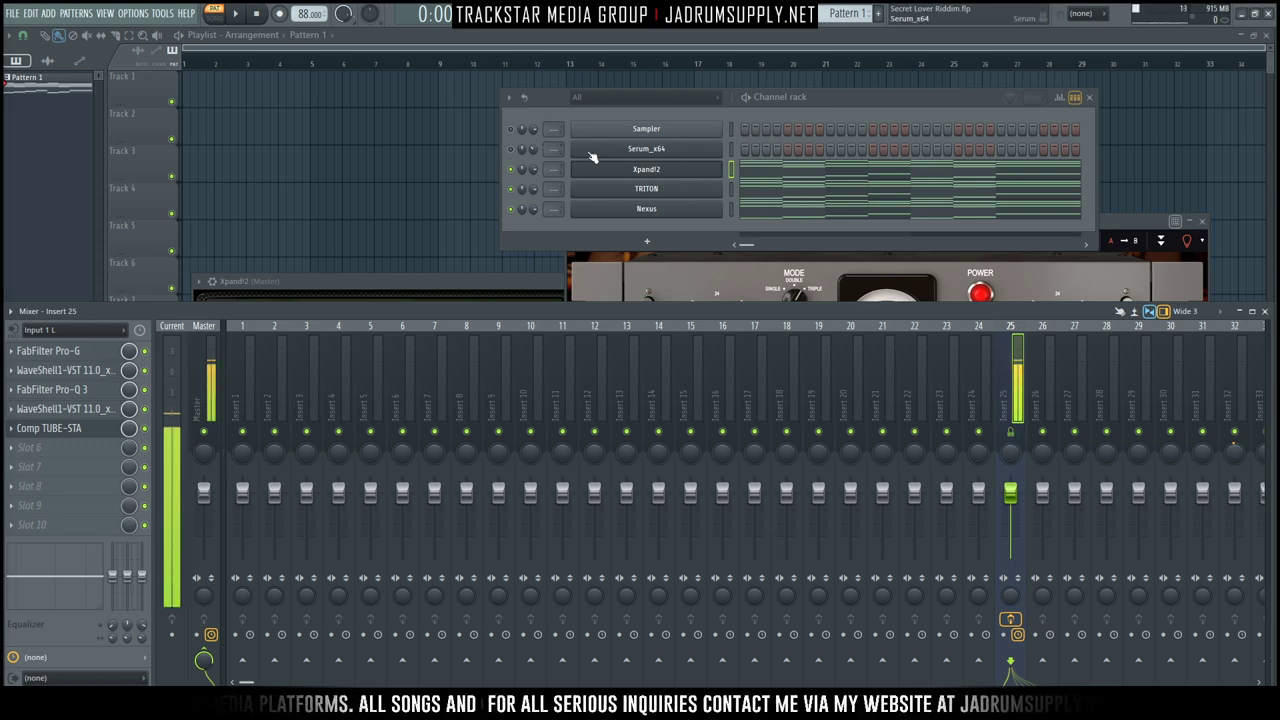
Open the Xpand!2, TRITON, Nexus and Serum_x64 instruments one after another to review the sounds they use.
drag(838, 98, 811, 69)
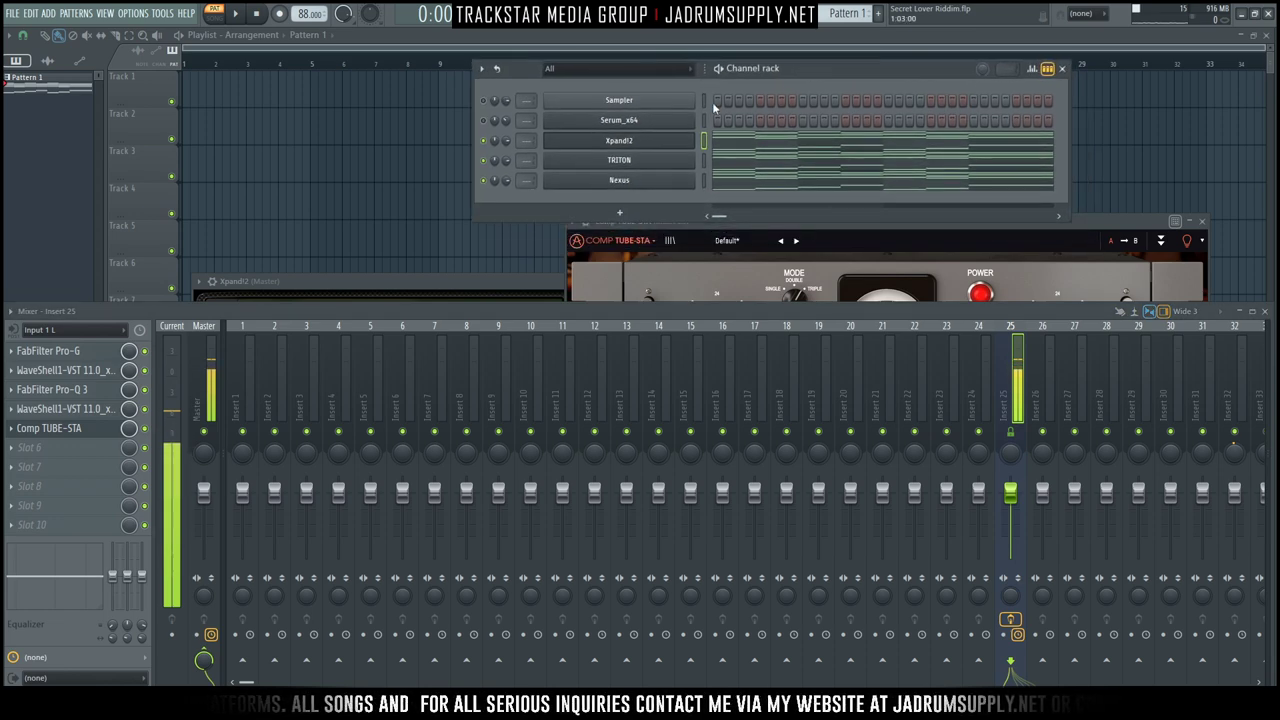
click(647, 146)
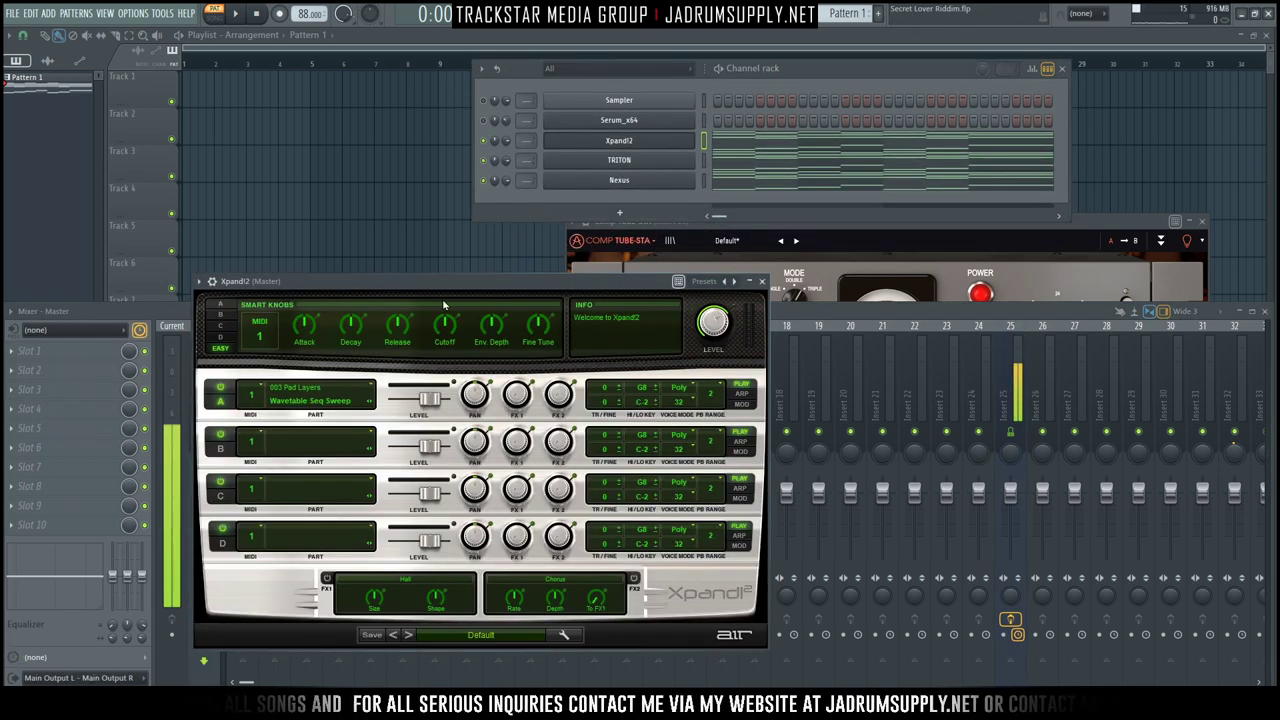
drag(418, 286, 305, 90)
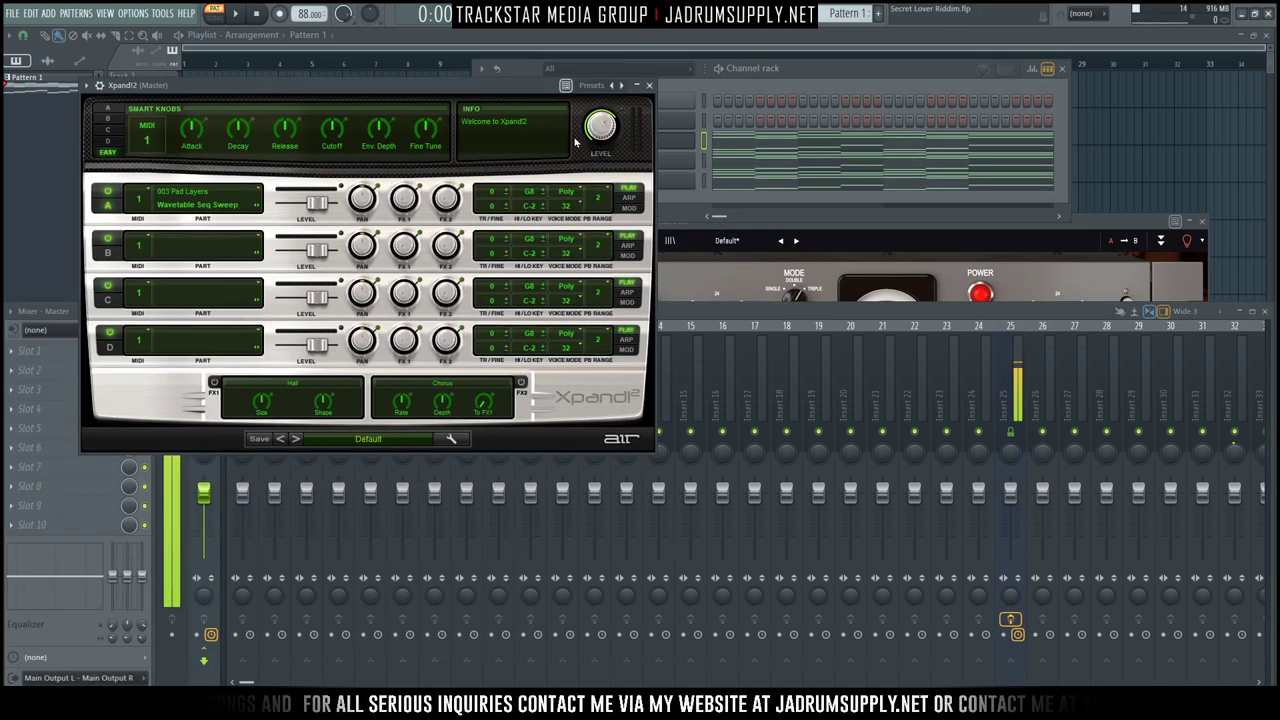
click(677, 162)
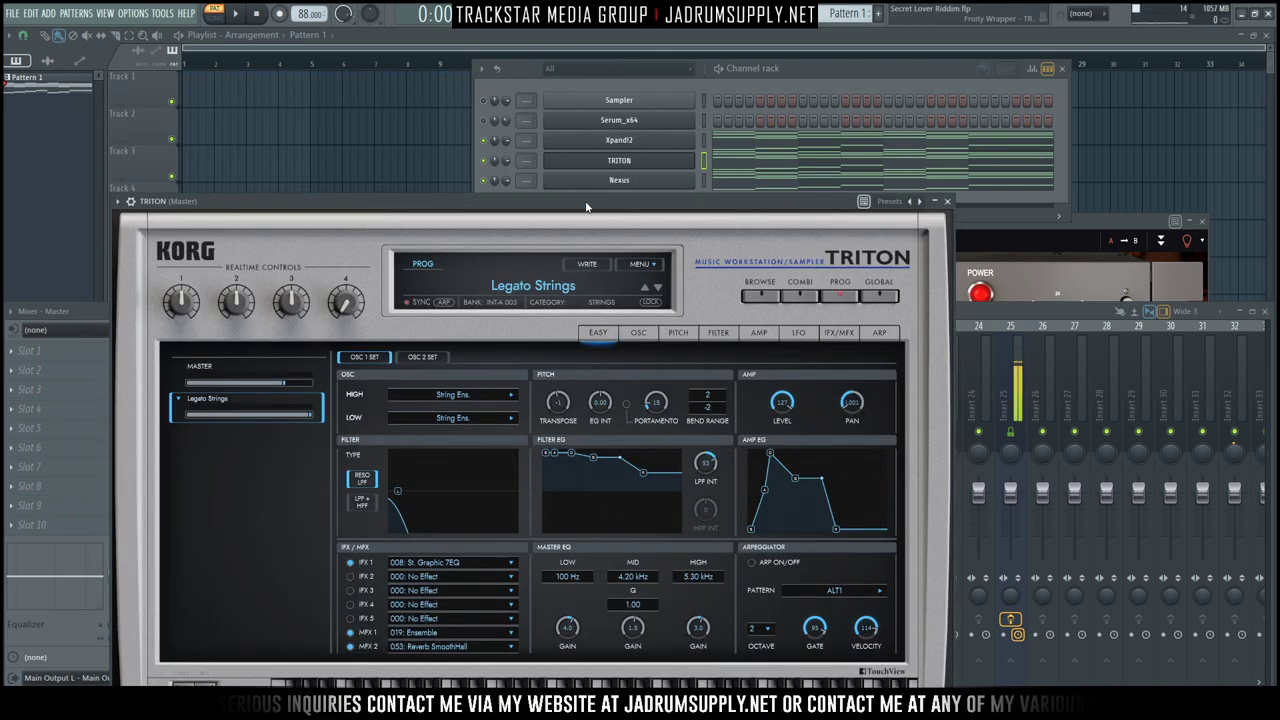
click(632, 182)
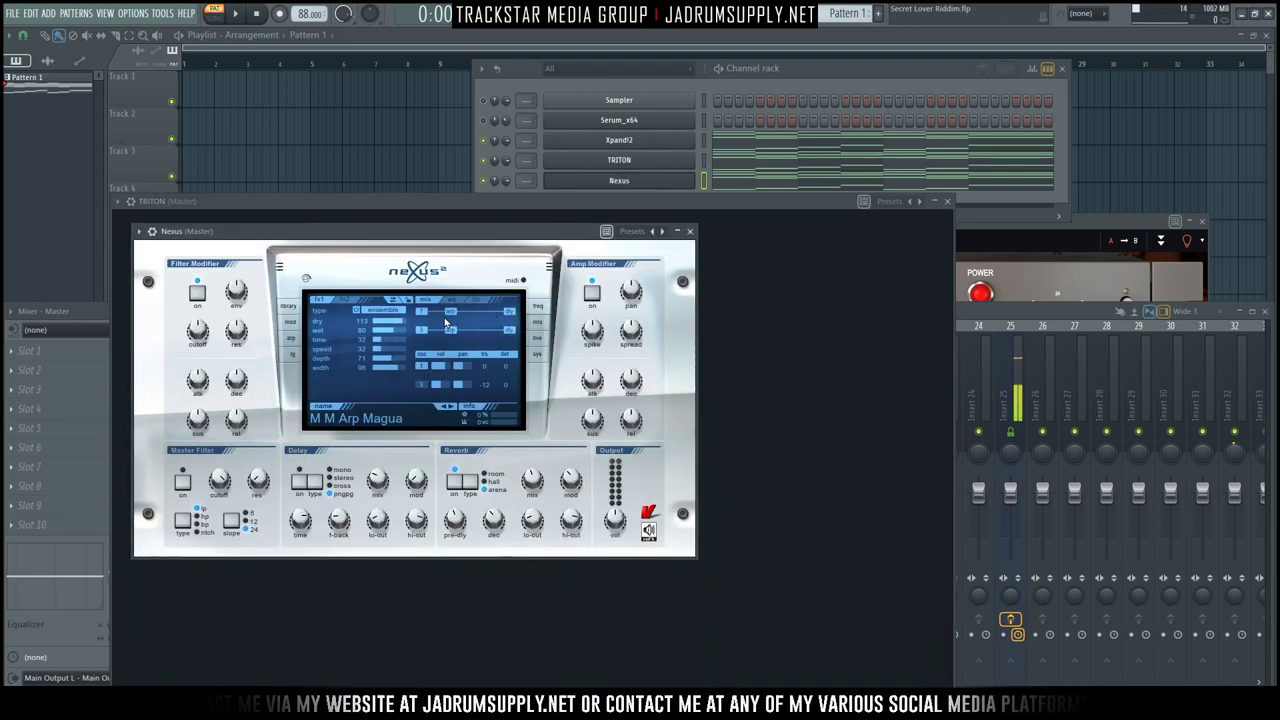
click(948, 202)
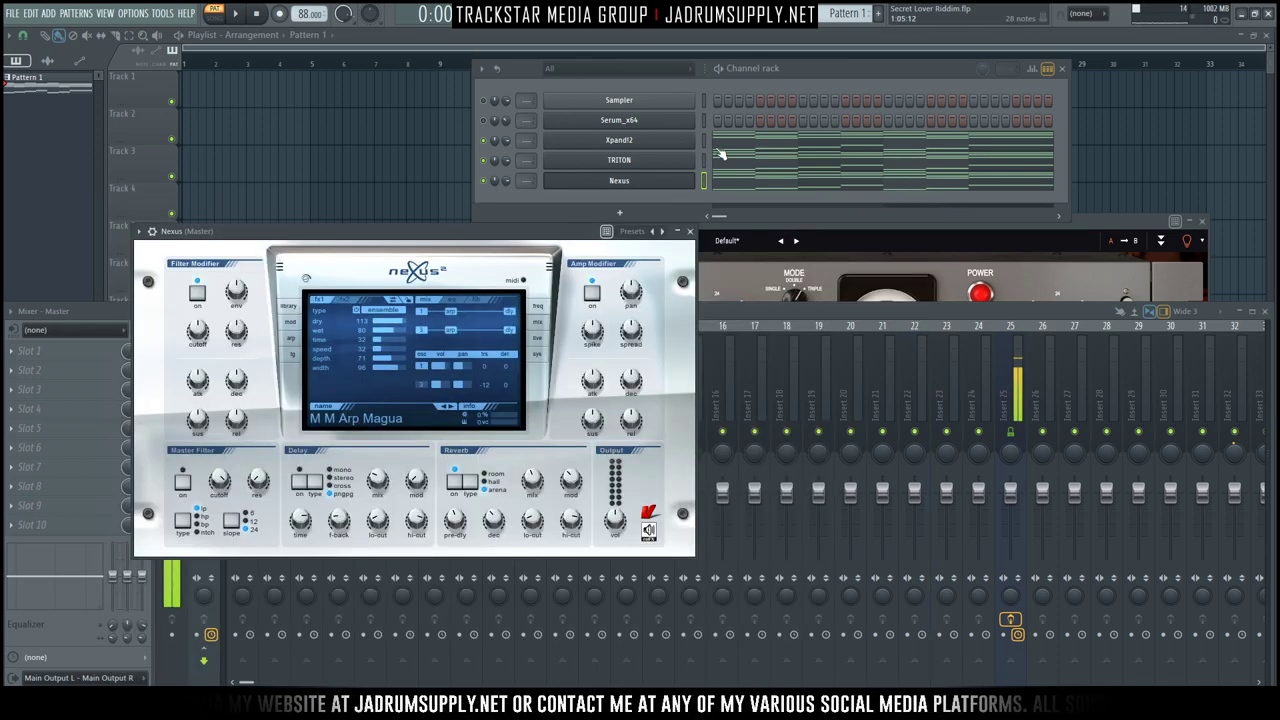
click(640, 125)
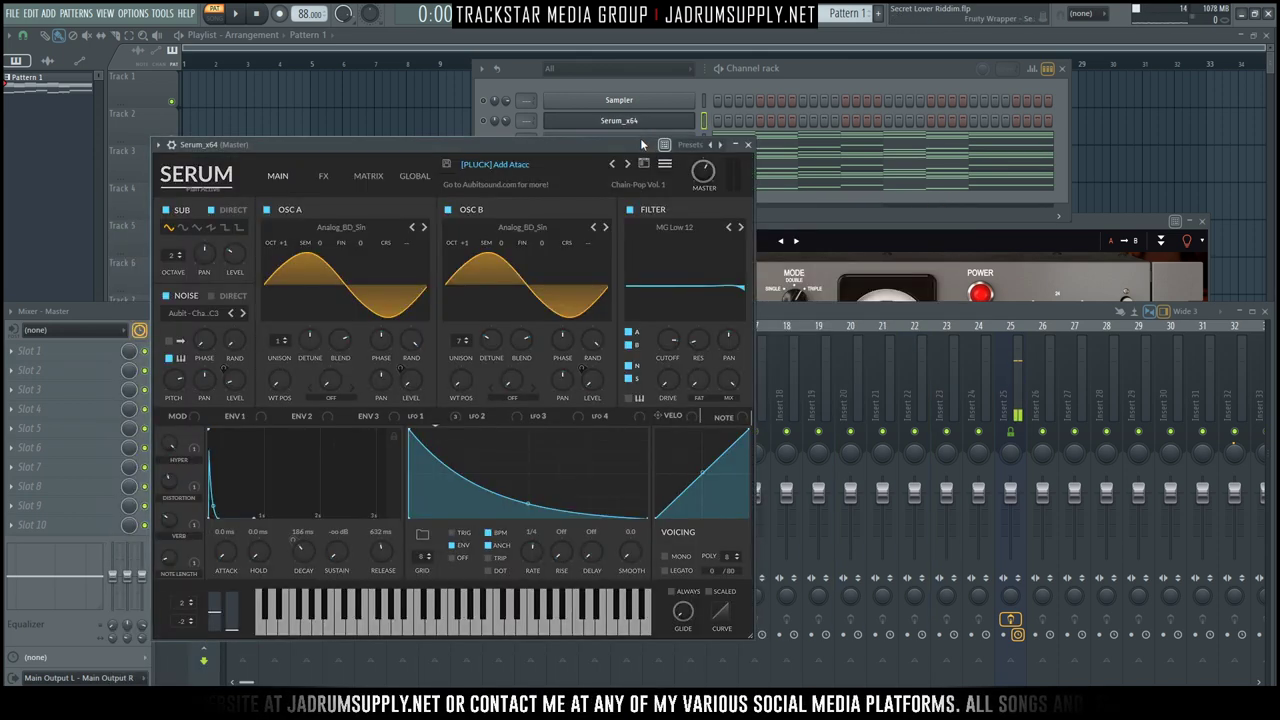
click(756, 149)
Solo the Xpand!2 channel and play the pattern to hear its Wetable Seq Sweep pad alone, keeping its plugin window in view.
click(656, 143)
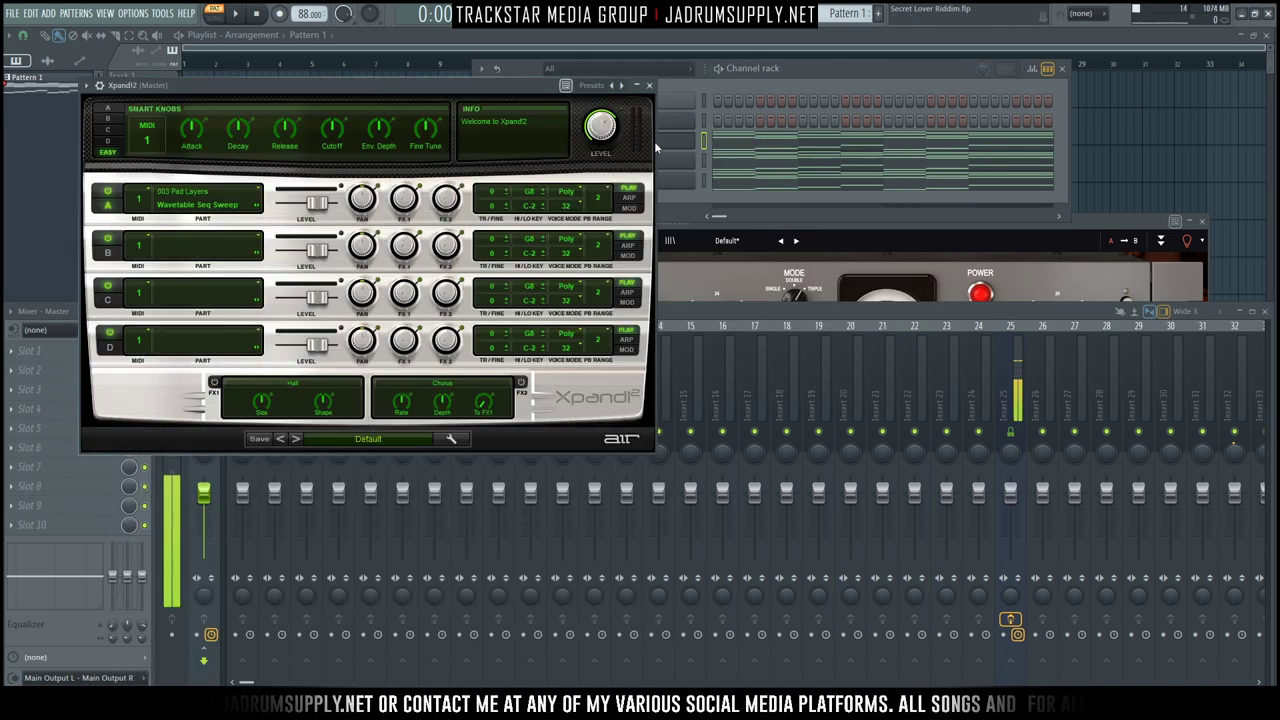
click(742, 195)
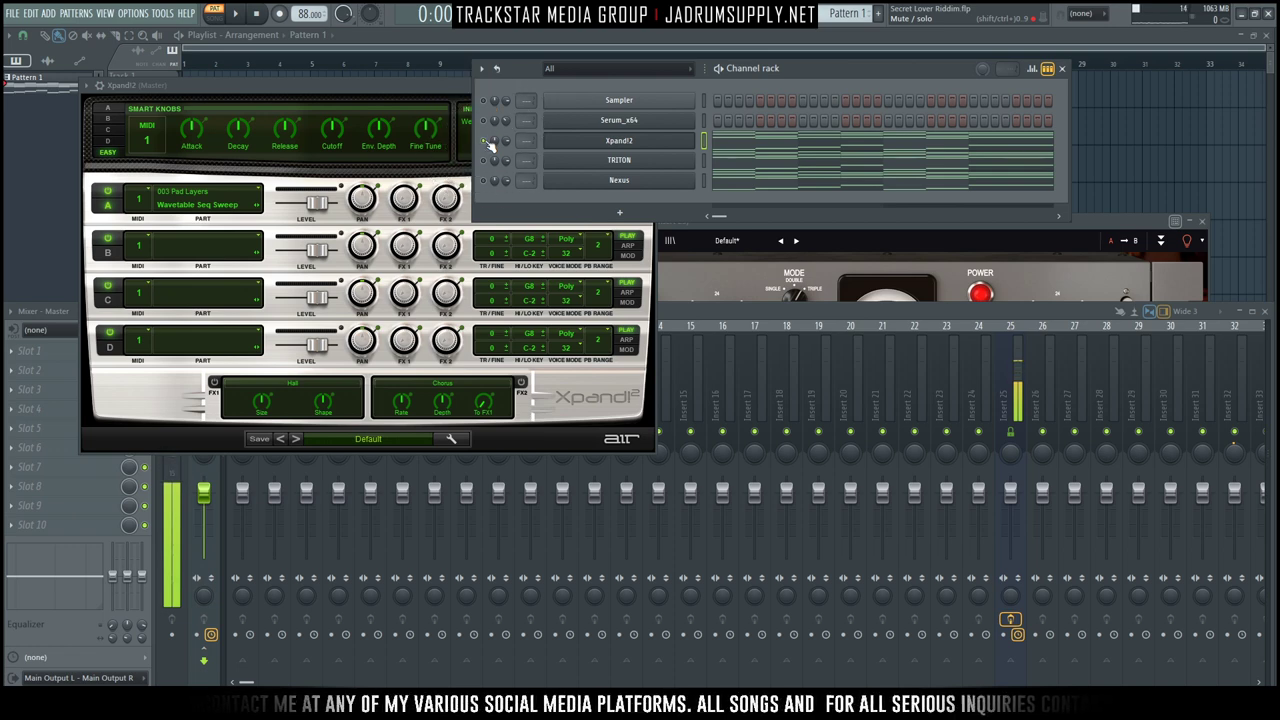
drag(376, 86, 352, 92)
key(space)
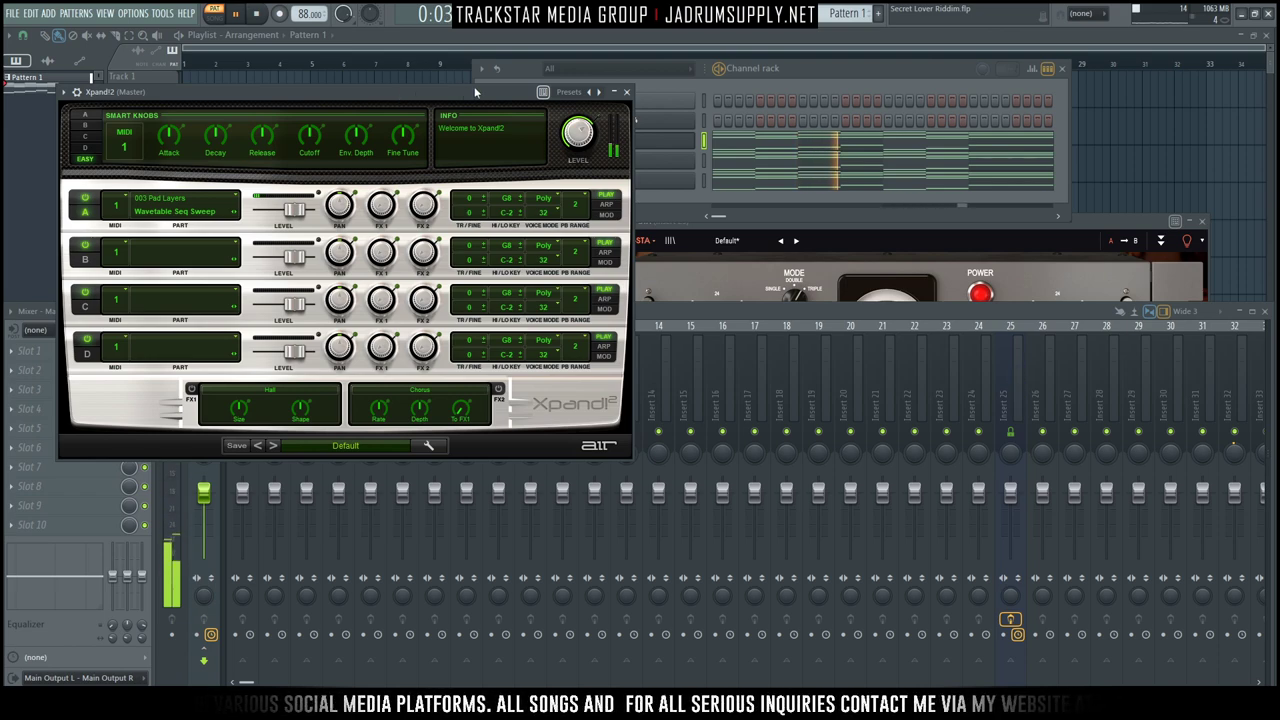
drag(452, 90, 433, 224)
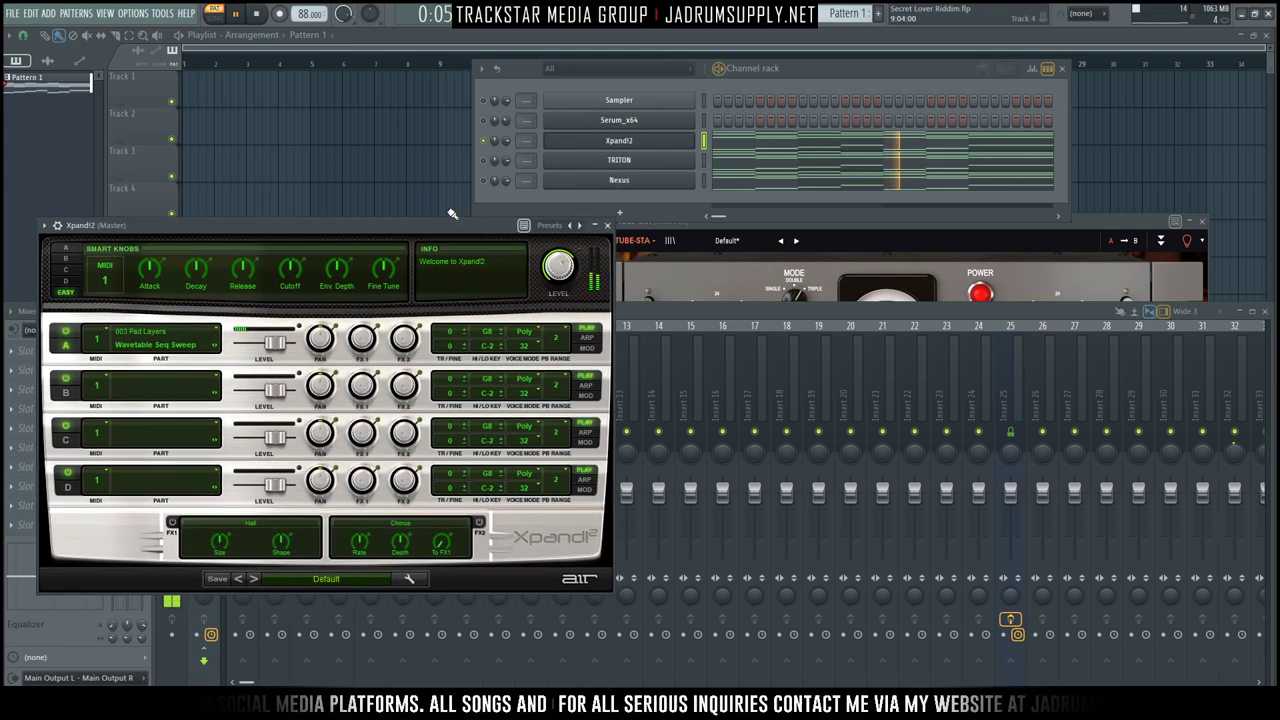
key(space)
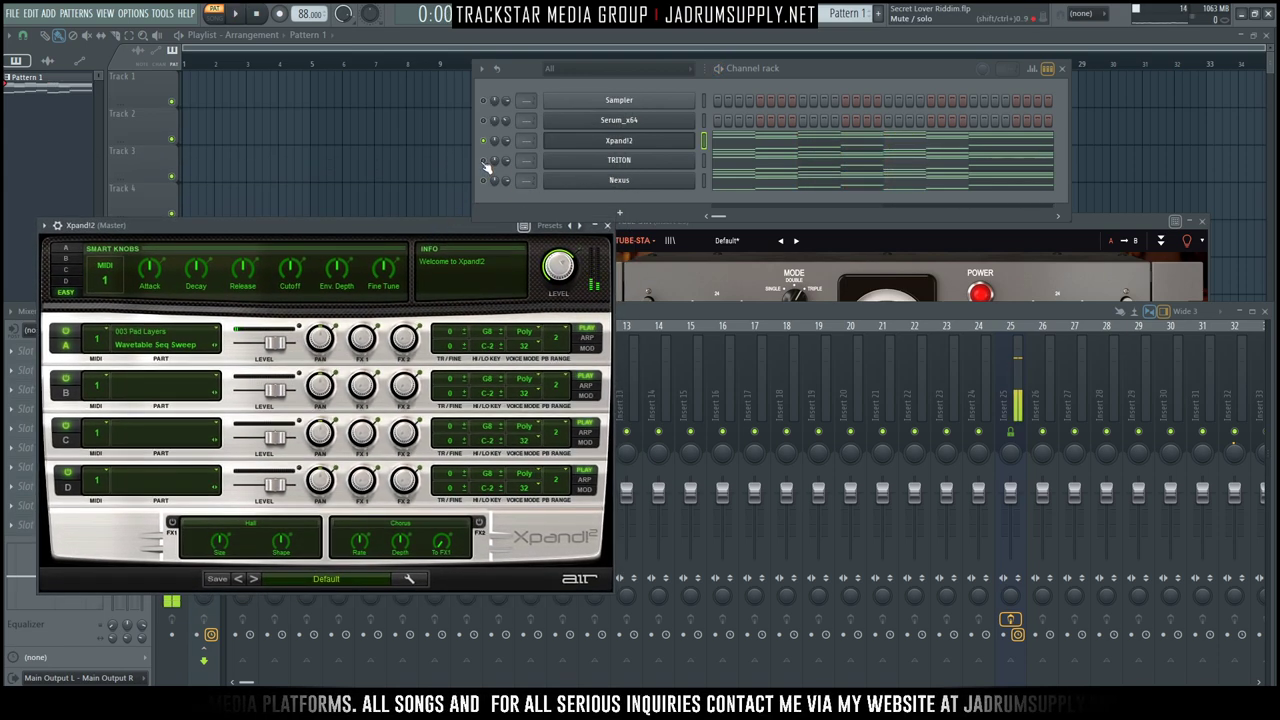
Solo the TRITON channel and play the pattern to hear its part alone.
click(484, 161)
key(space)
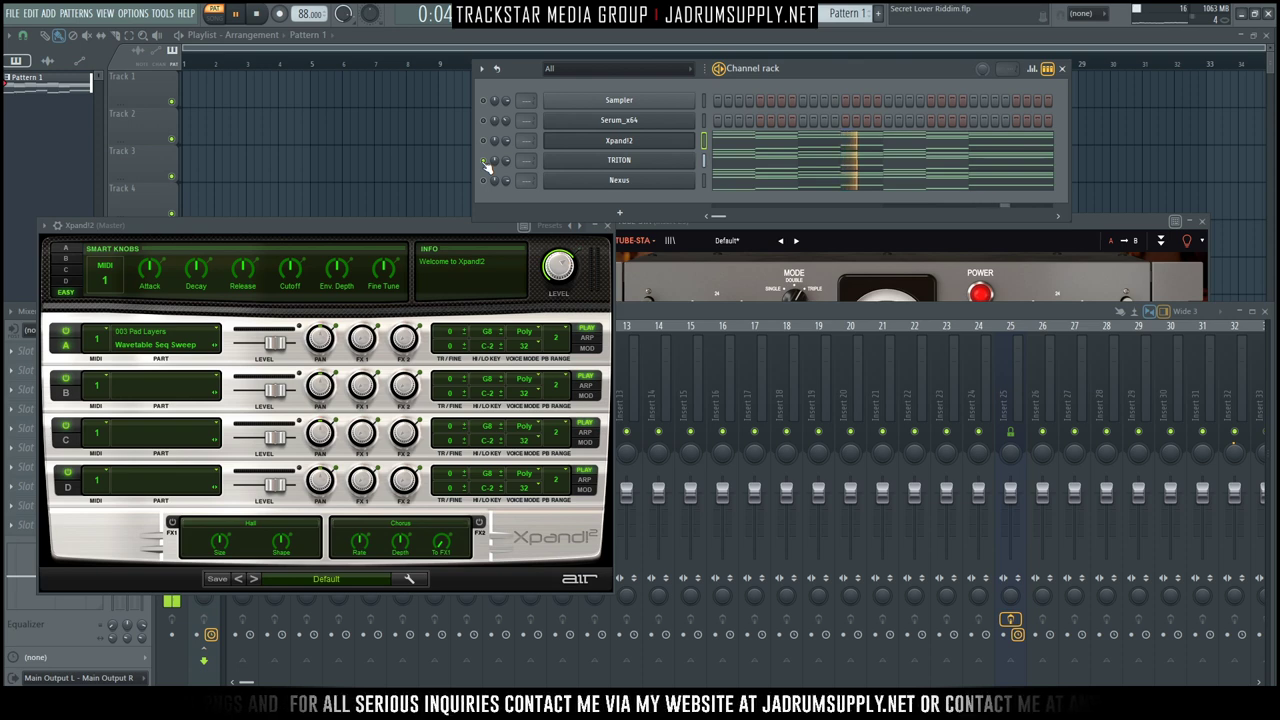
key(space)
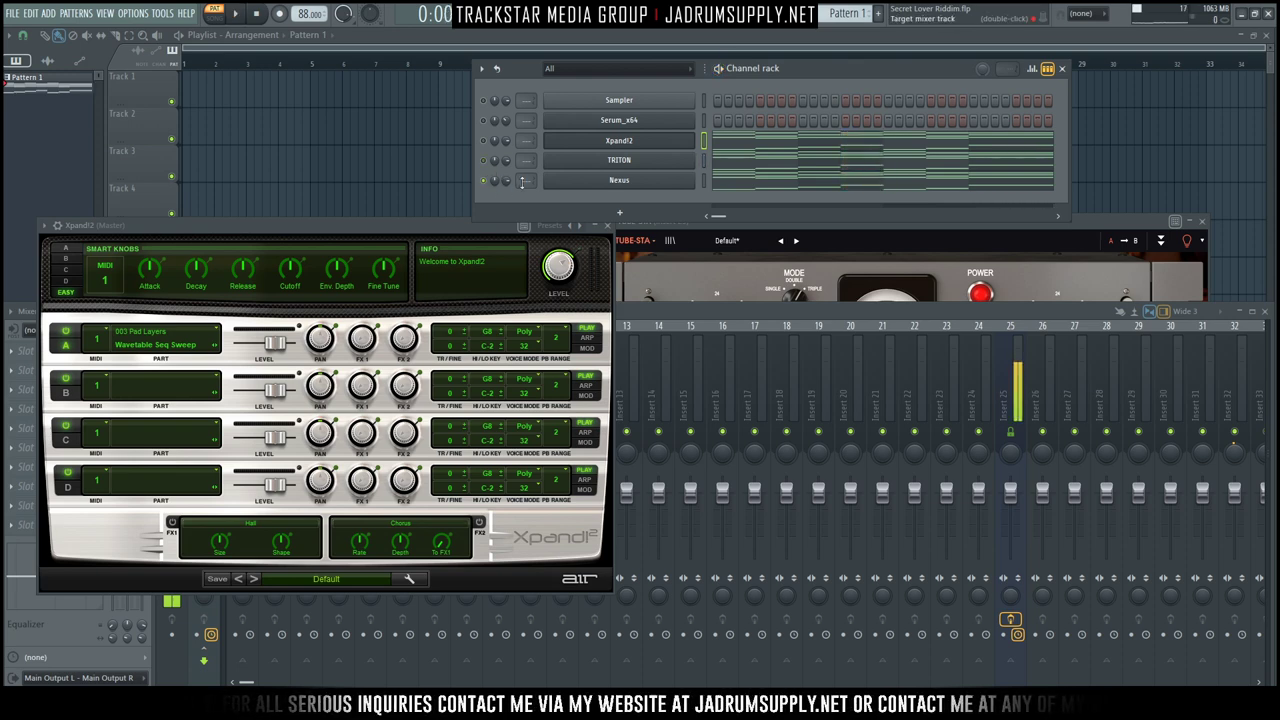
Open the Nexus instrument, play its channel soloed, and play the pattern with all channels unmuted.
click(620, 180)
key(space)
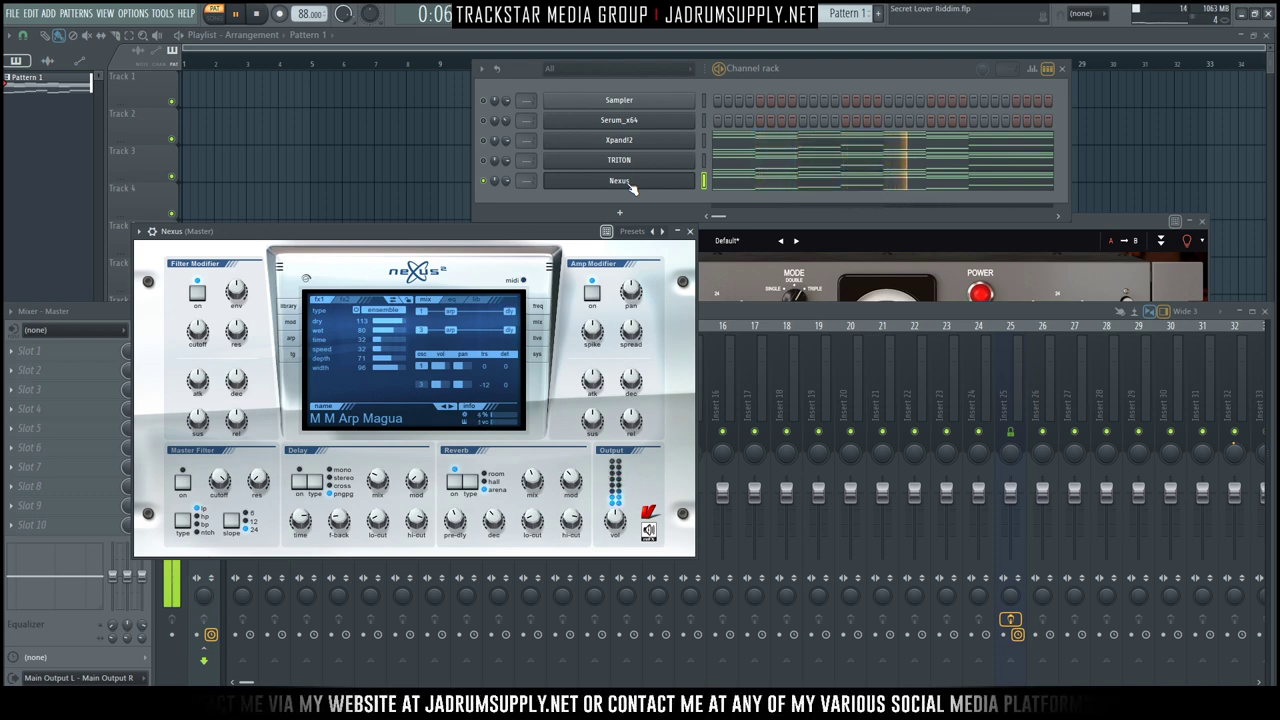
key(space)
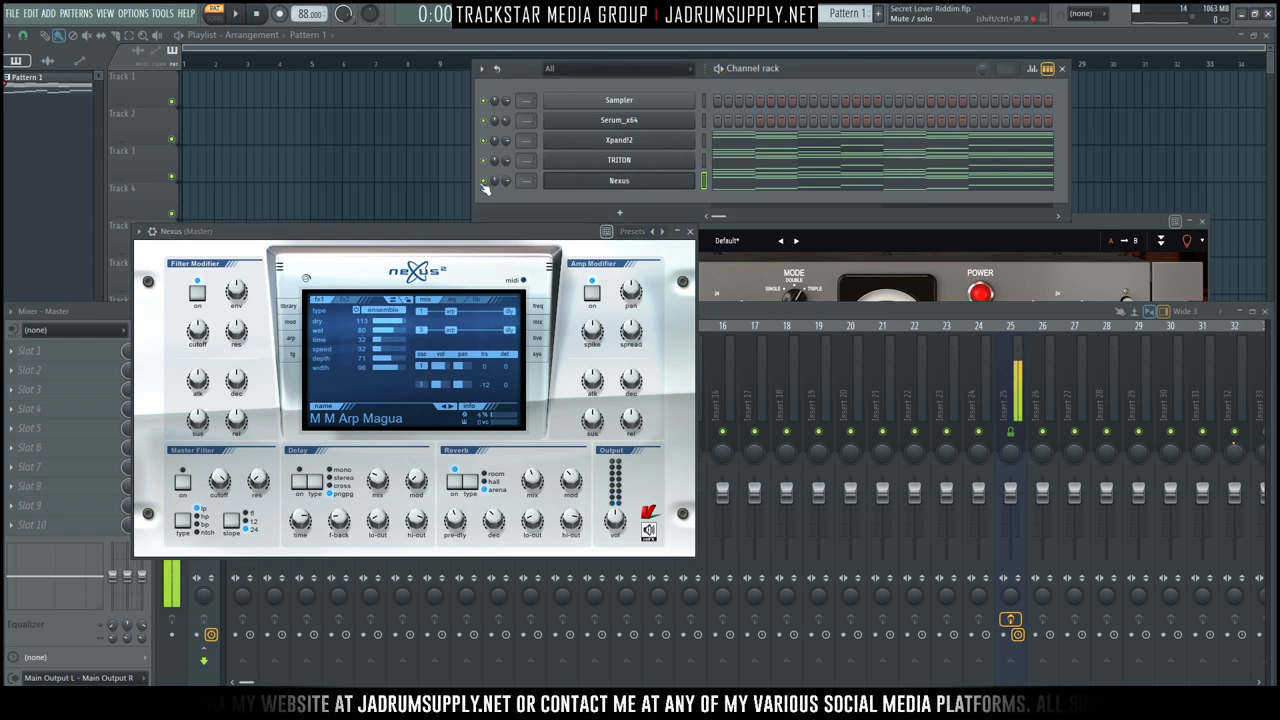
key(space)
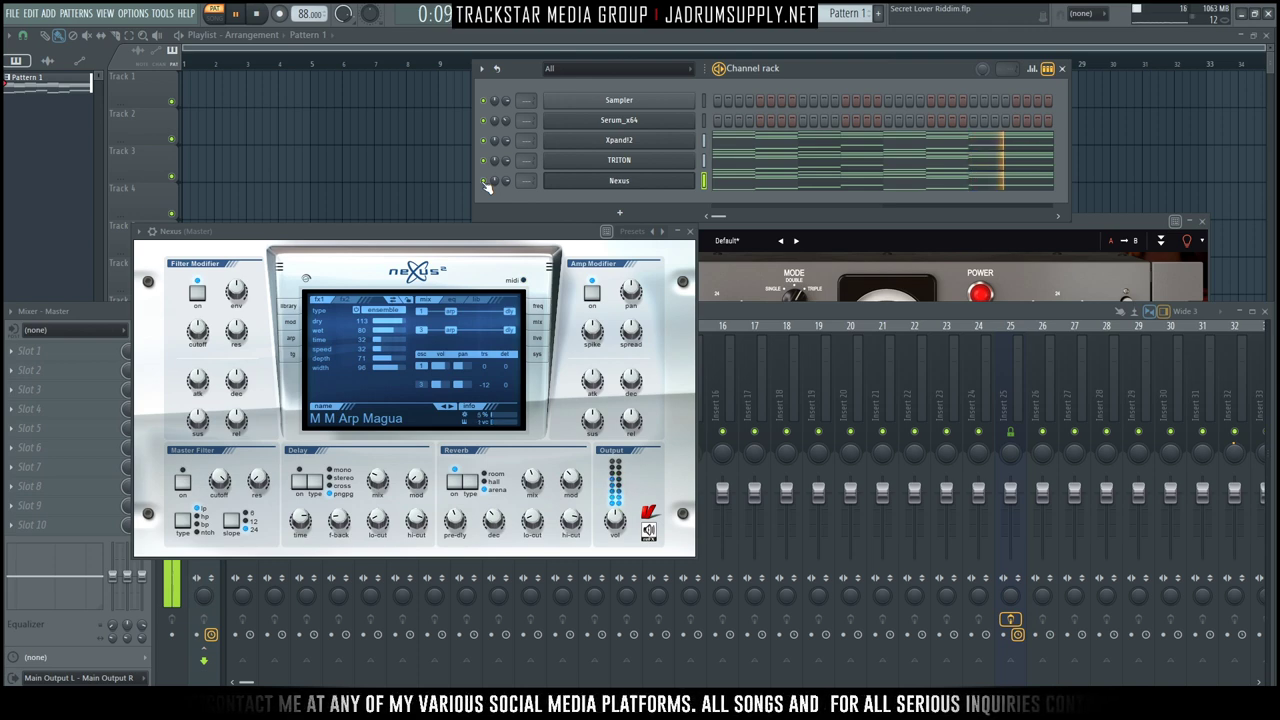
key(space)
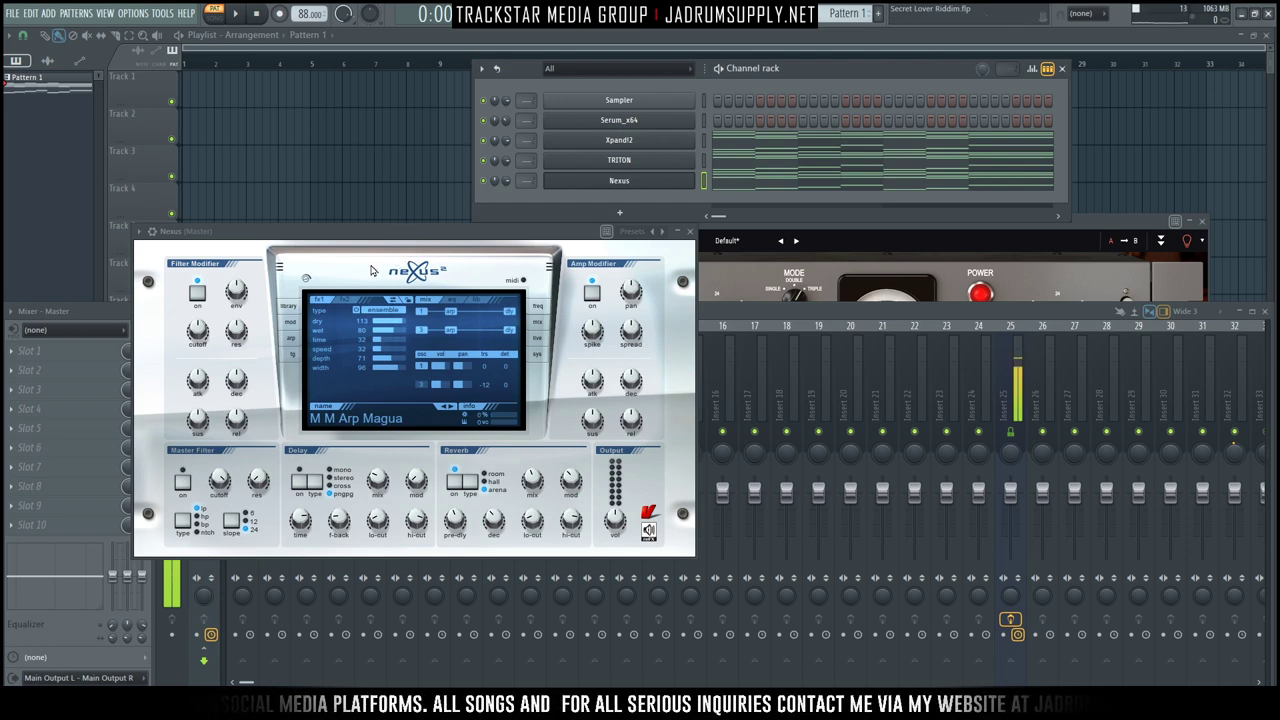
Close the Nexus and Comp TUBE-STA windows, and briefly check the Serum_x64 instrument.
click(691, 231)
click(1203, 221)
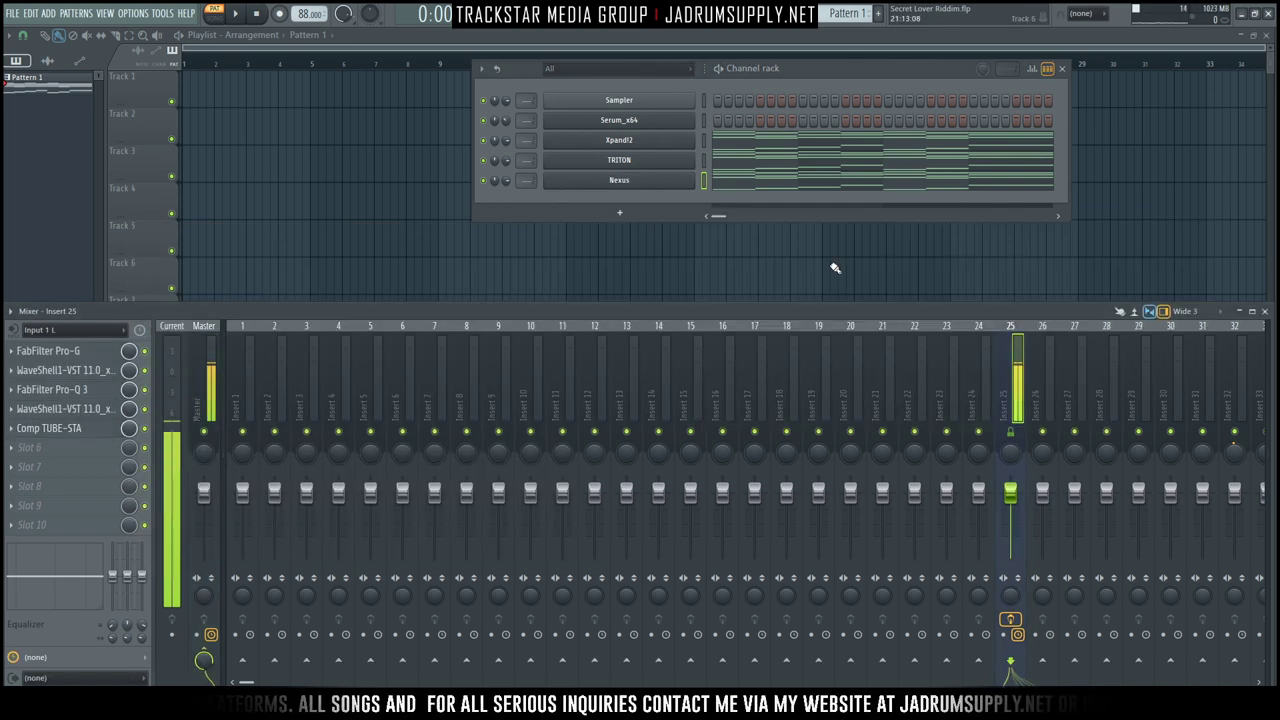
click(675, 122)
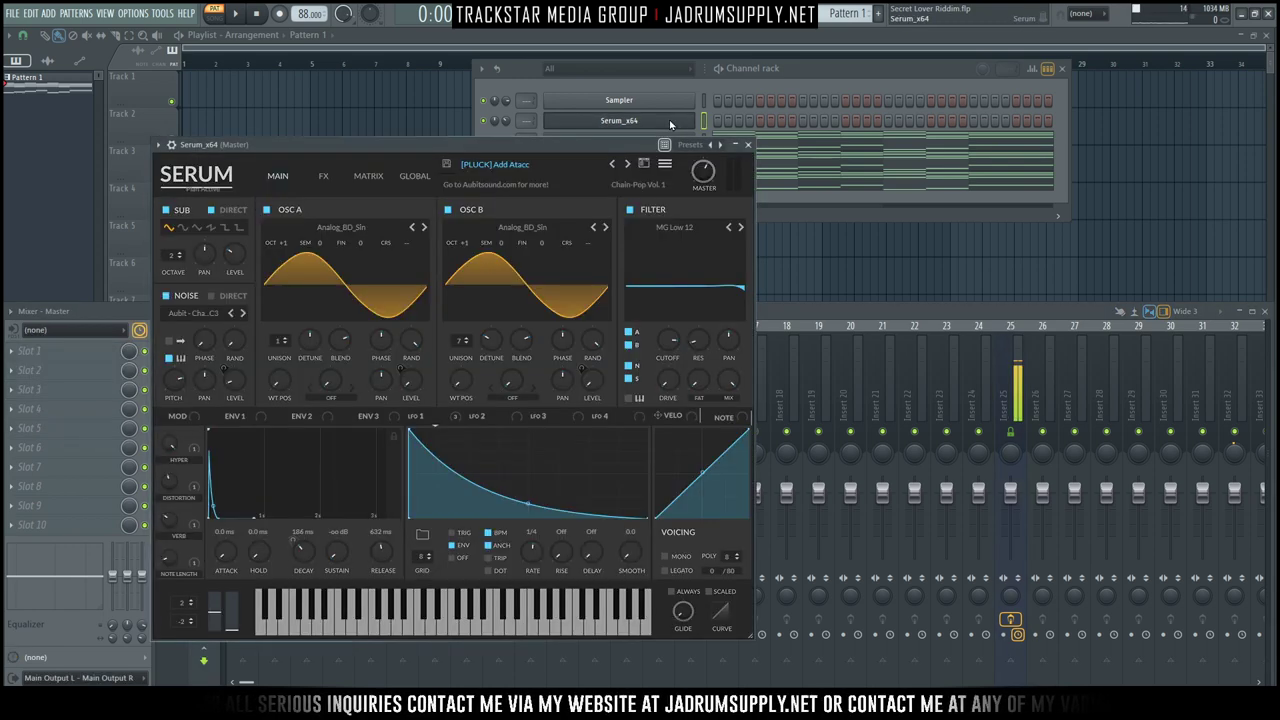
click(748, 145)
Show the file browser and open the Snap's folder of the Yaad Vibes Drumkit Vol. 1 [Blackout Deluxe Edition].
mouse_move(1248, 250)
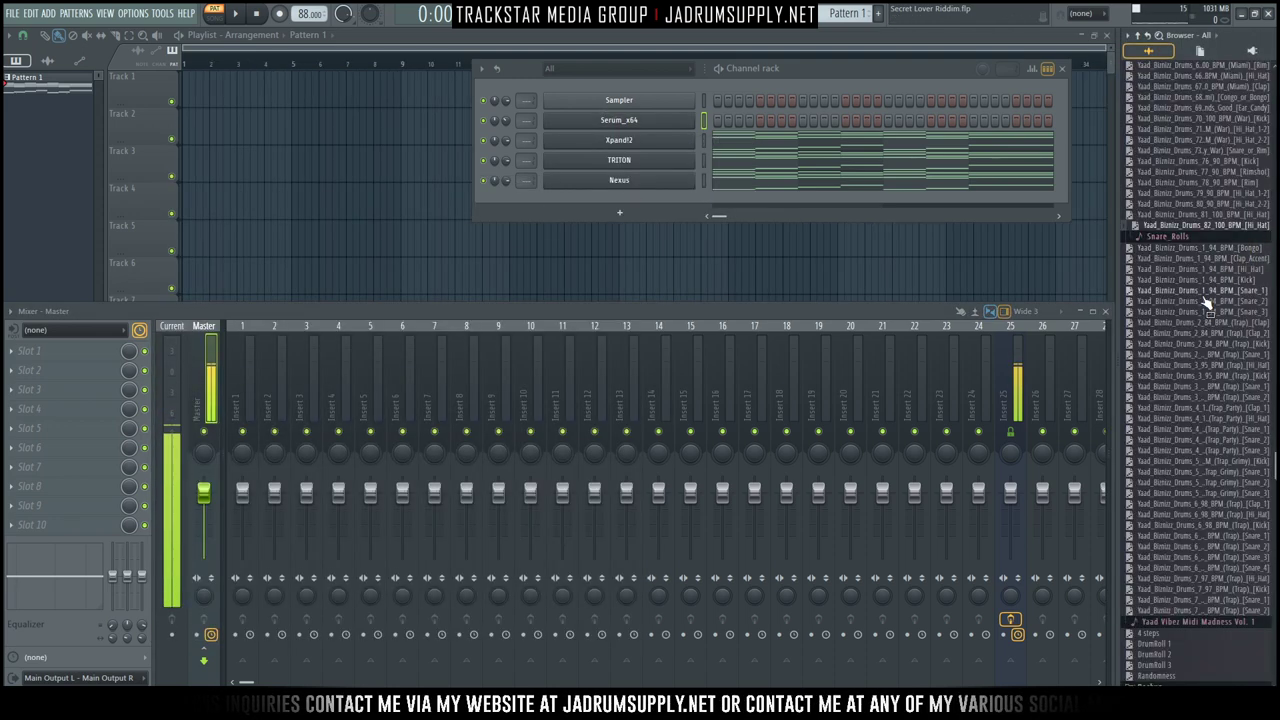
scroll(1180, 250, up, 15)
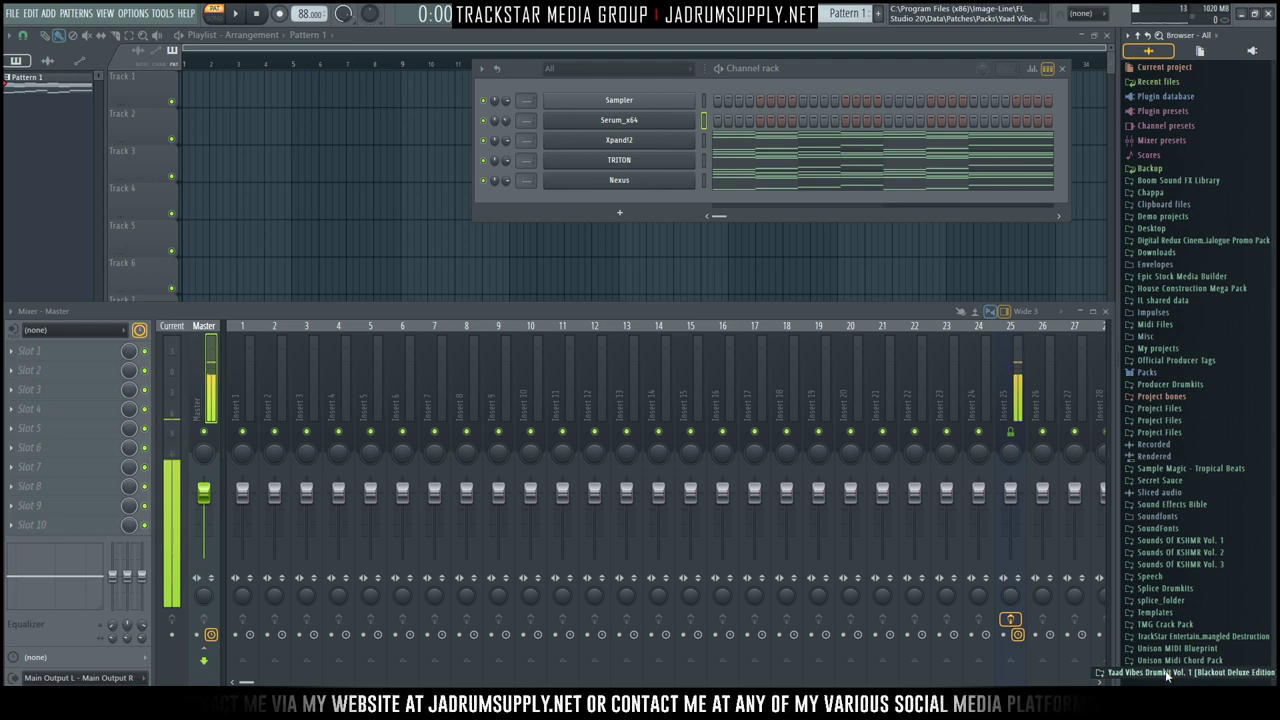
scroll(1168, 640, down, 4)
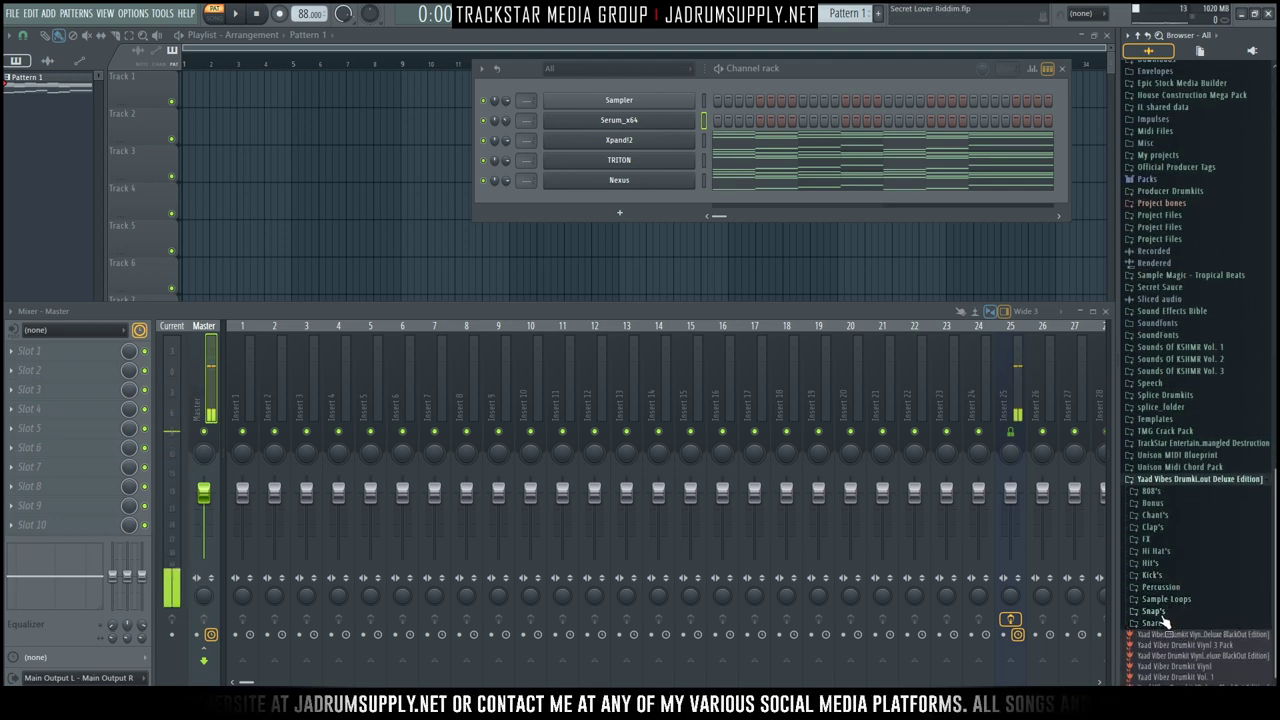
click(1160, 612)
scroll(1185, 600, down, 4)
Audition the mono and stereo samples in the Snap's folder to find a snap that suits the pattern.
click(1195, 550)
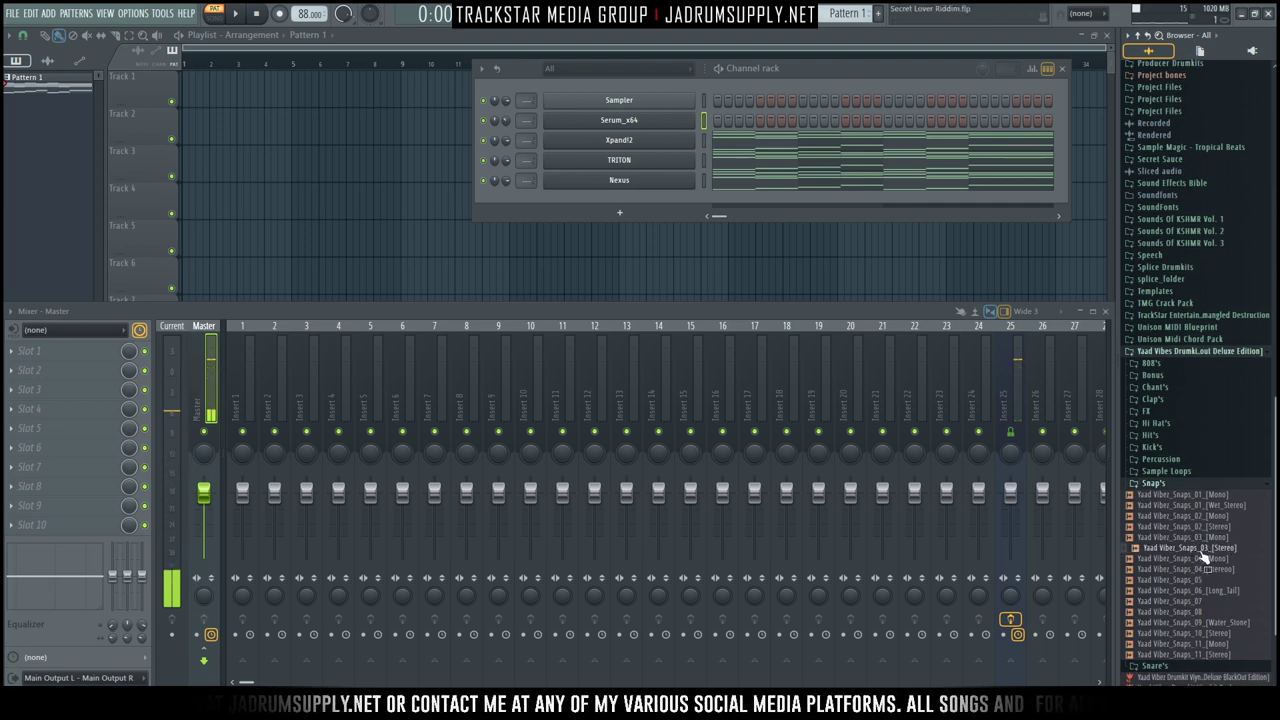
click(1212, 527)
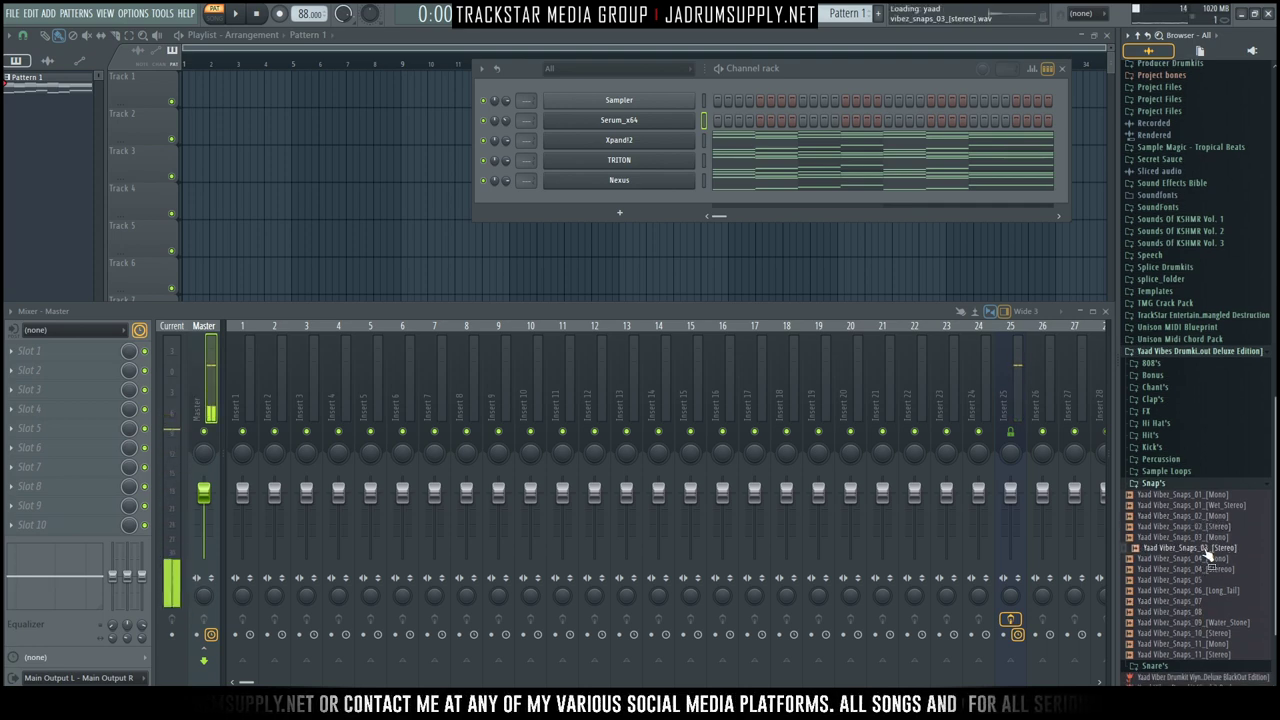
click(1208, 550)
right_click(1209, 558)
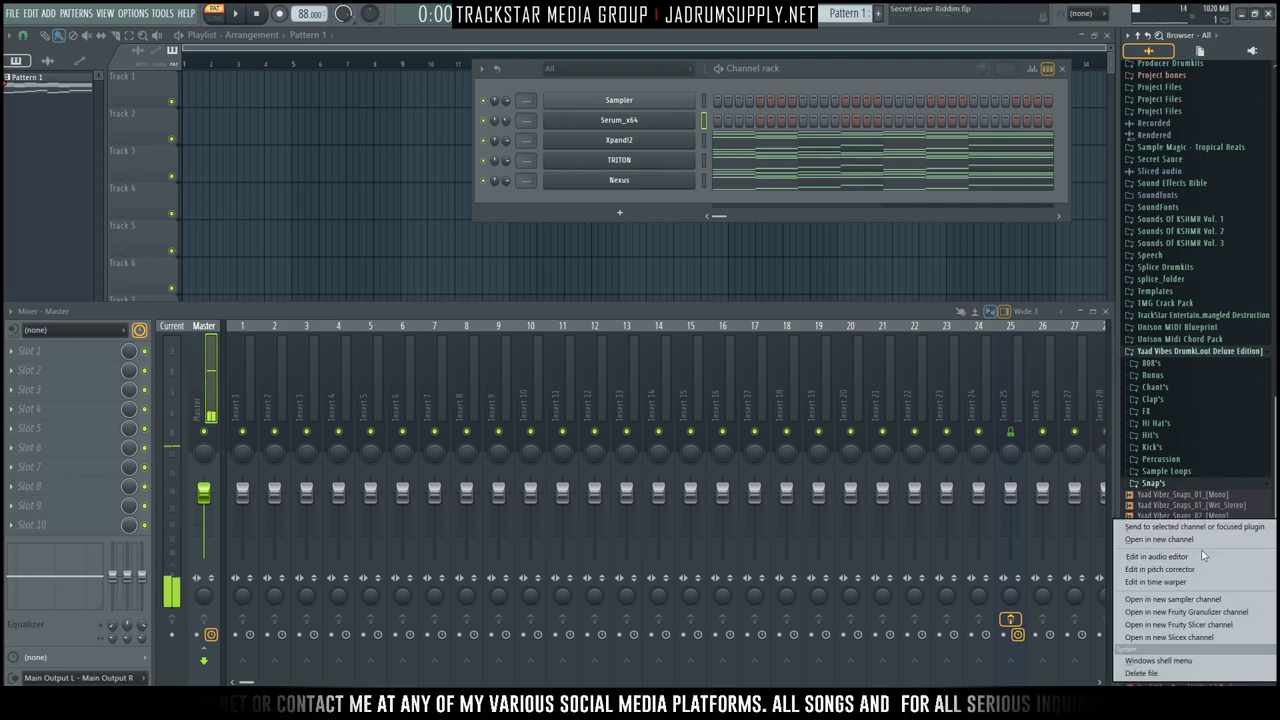
click(1212, 506)
click(1203, 633)
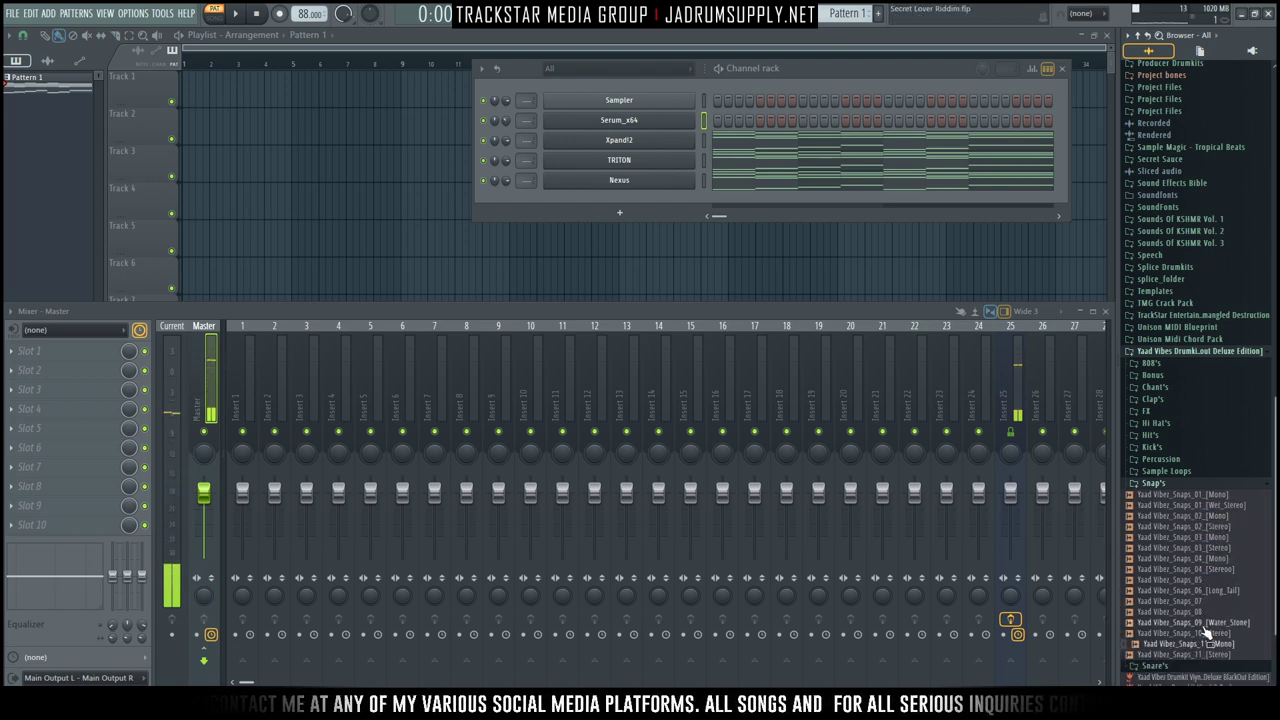
click(1200, 601)
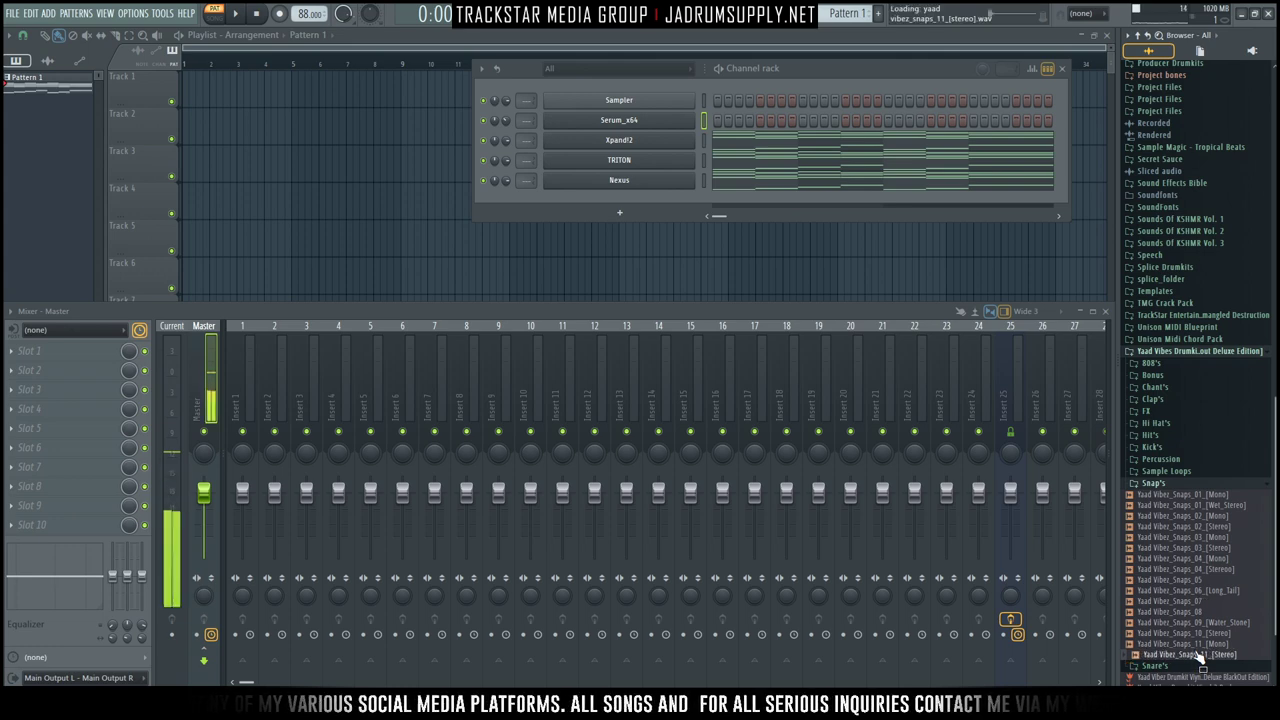
key(Up)
click(1199, 612)
click(1200, 601)
click(1200, 580)
click(1204, 569)
key(Up)
key(Up)
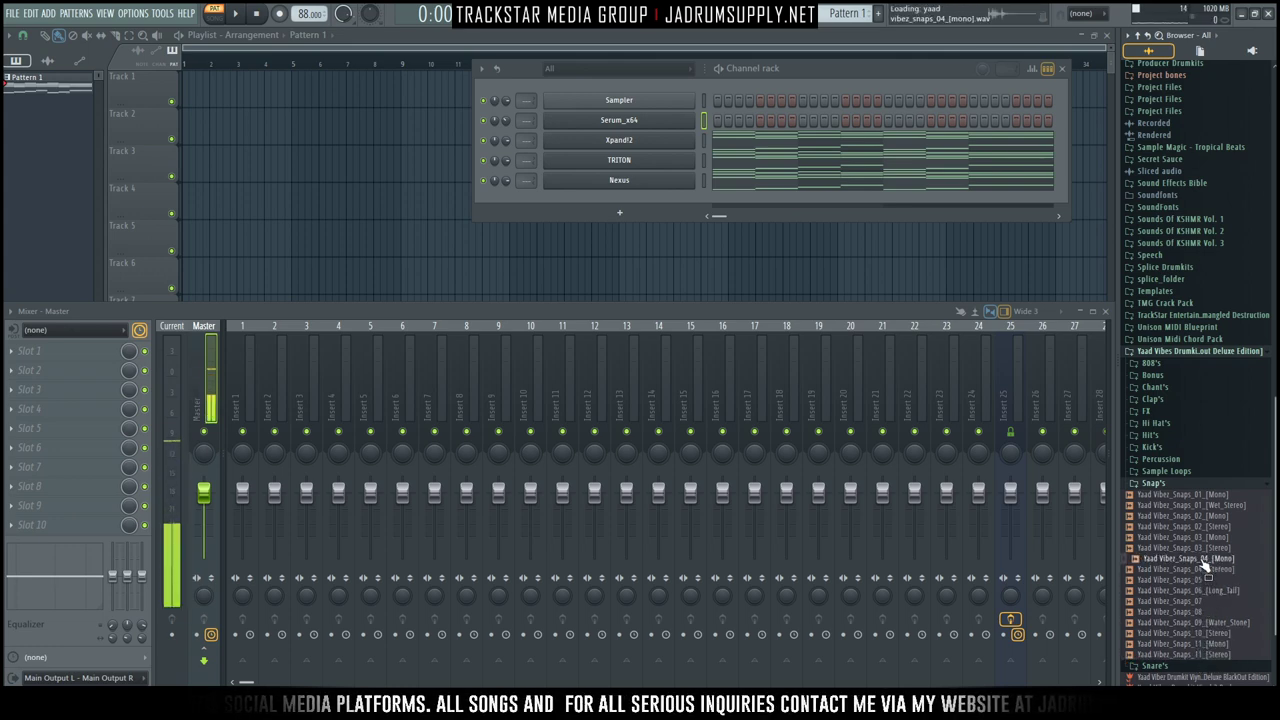
click(1194, 580)
click(1202, 570)
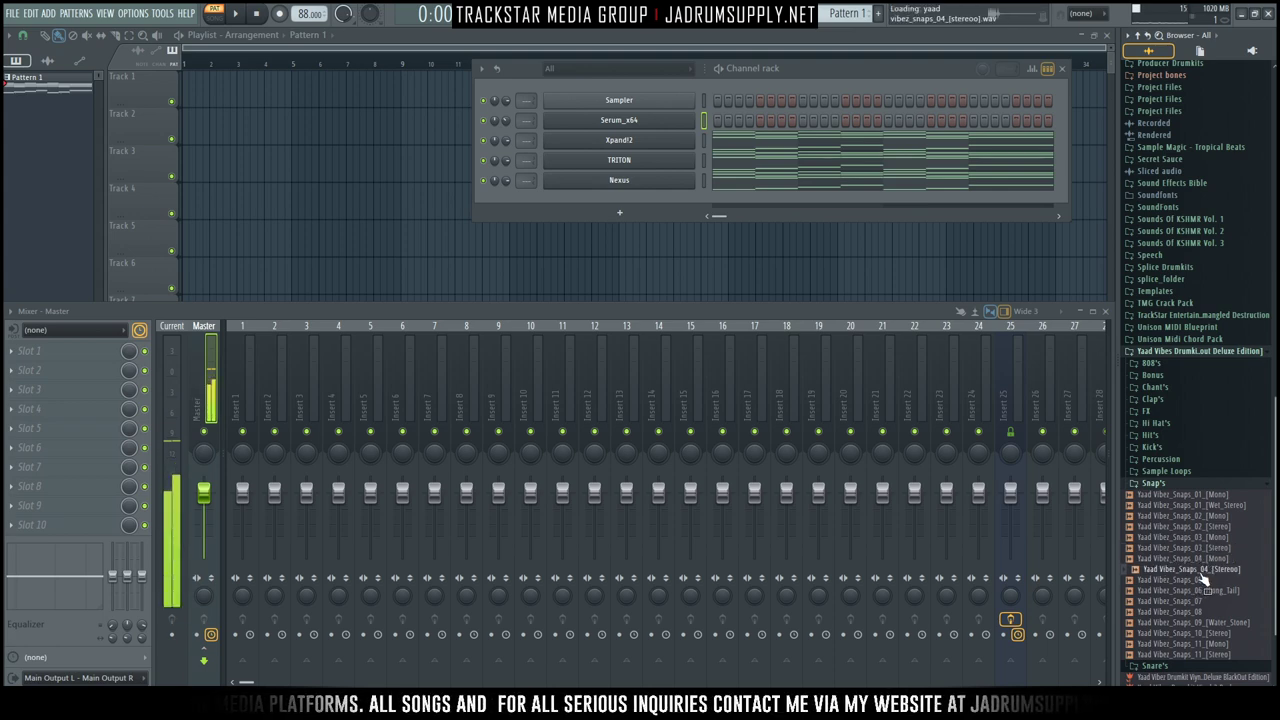
key(space)
key(space)
Load the Yaad Vibez_Snaps_03_[Stereo] sample into a new channel.
click(1205, 549)
right_click(1206, 550)
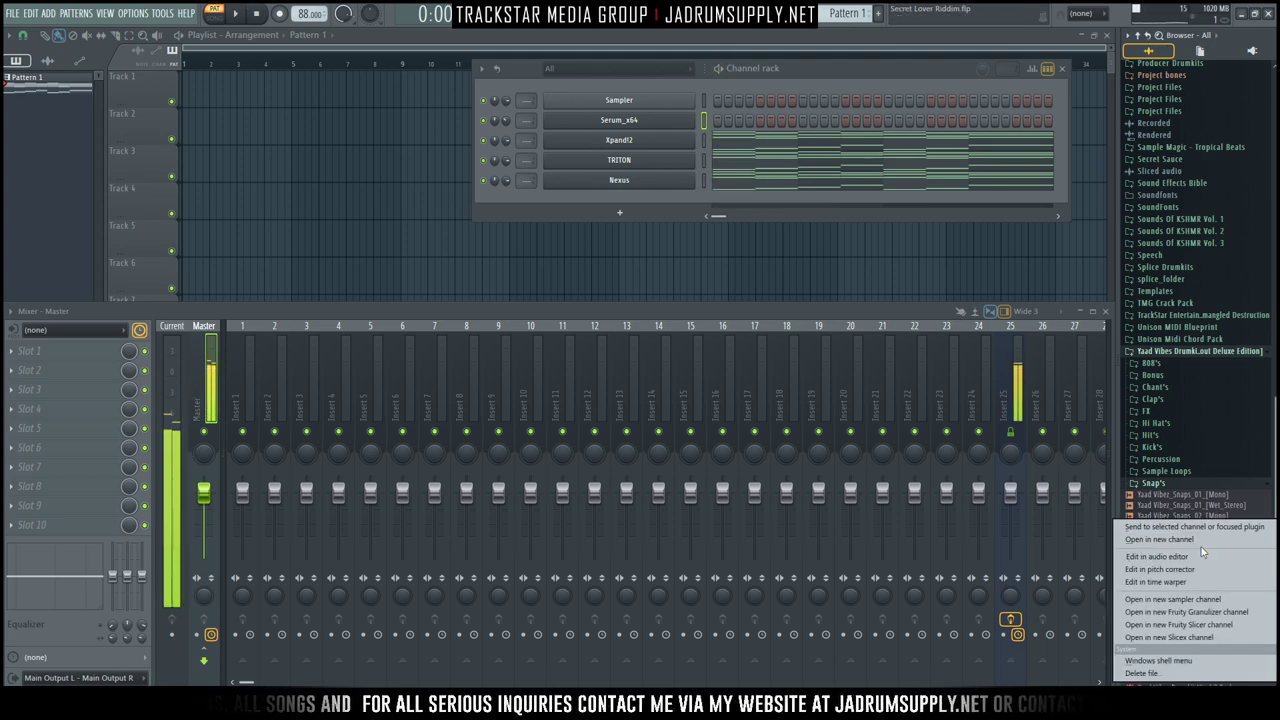
click(1190, 540)
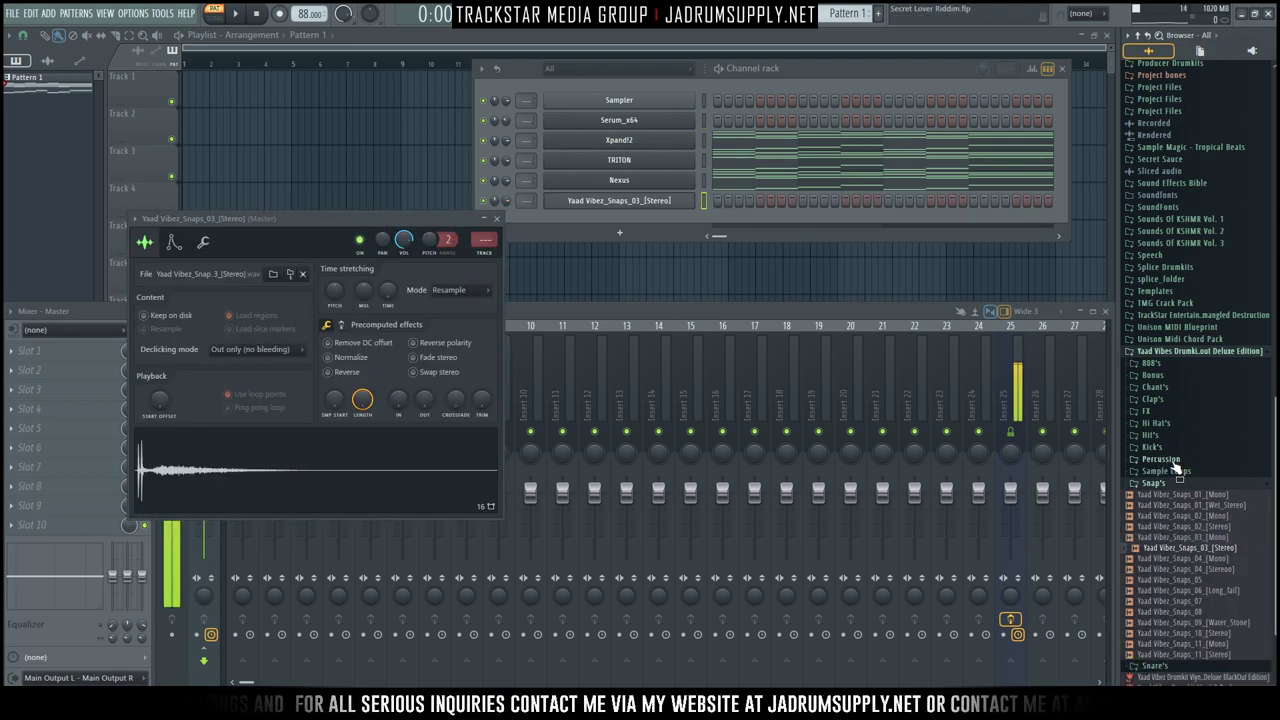
Open the drum kit's Percussion folder and its Ethnic subfolder, and audition the Ethnic_01_[Wet] sample before playing the pattern.
click(1175, 461)
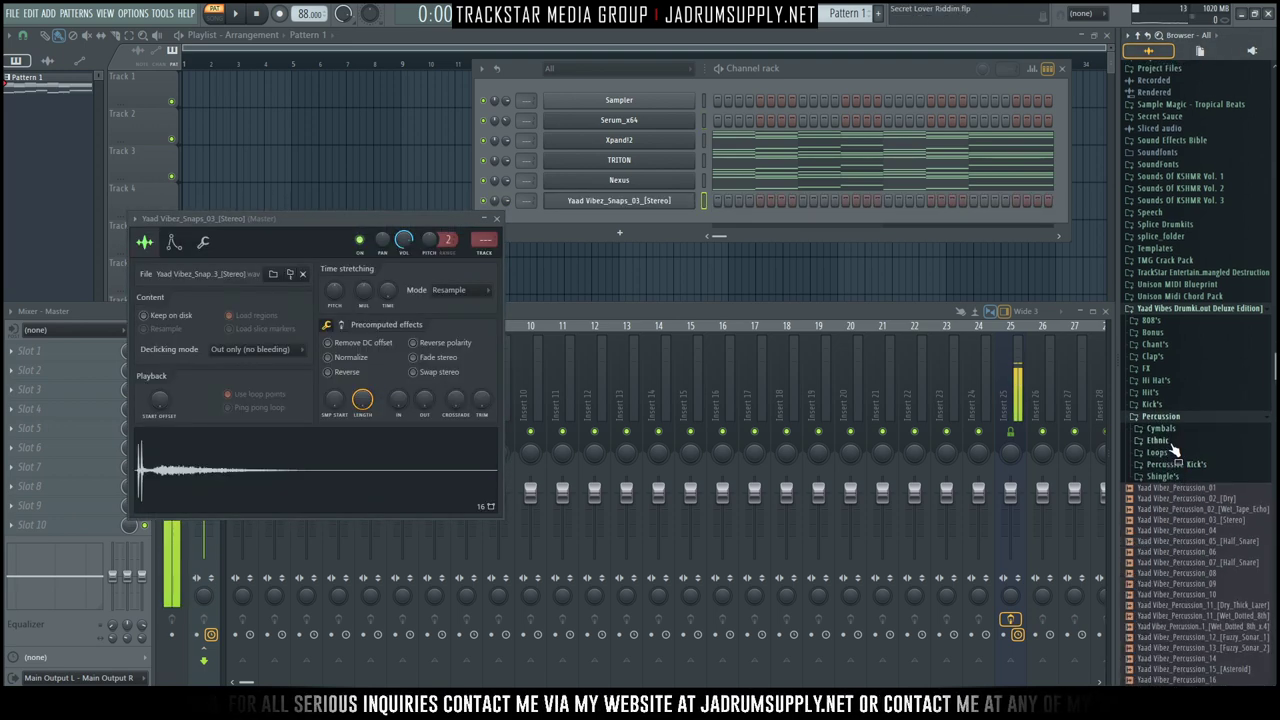
click(1163, 441)
click(1200, 463)
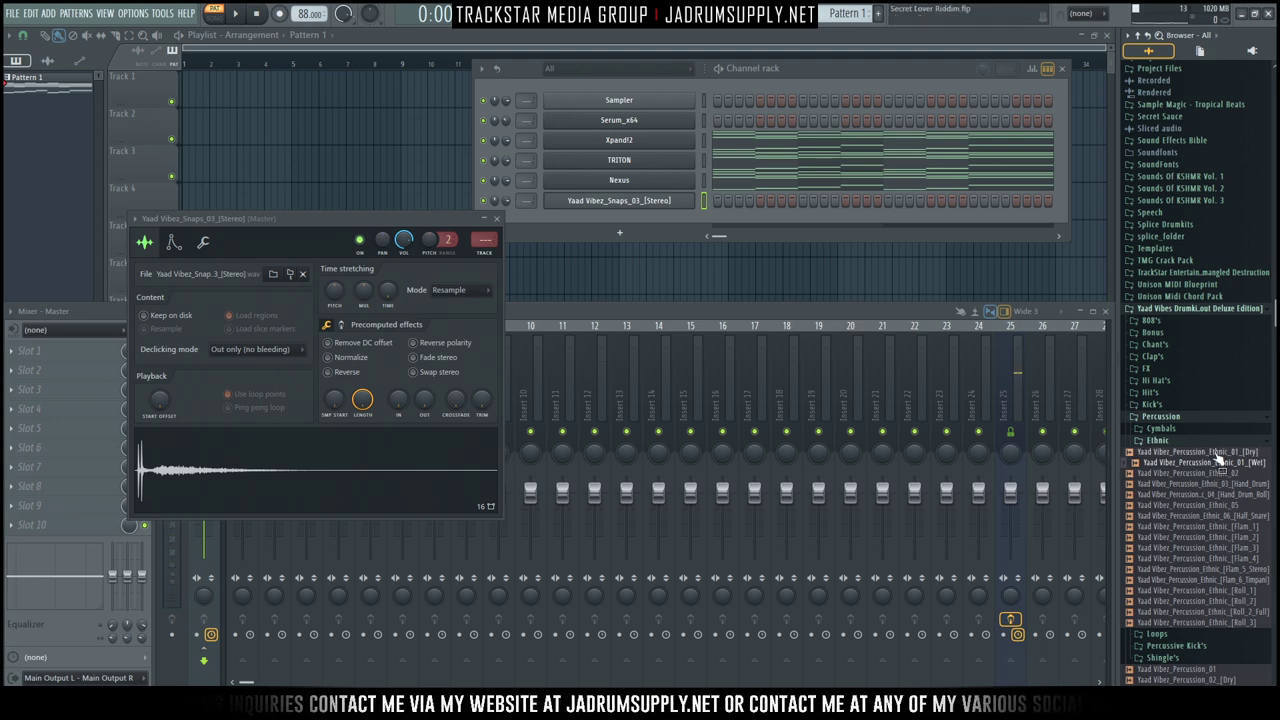
key(space)
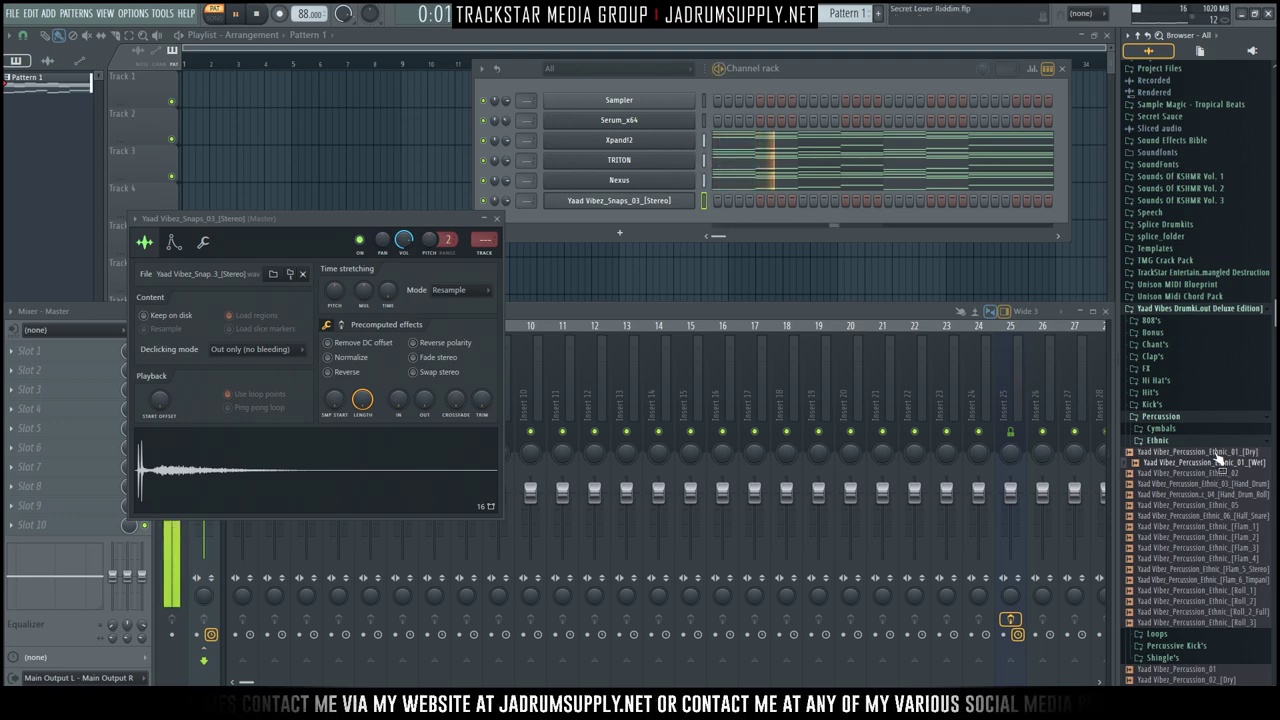
Load the Yaad Vibez_Percussion_Ethnic_01_[Dry] sample into a new channel and stop playback.
click(1219, 452)
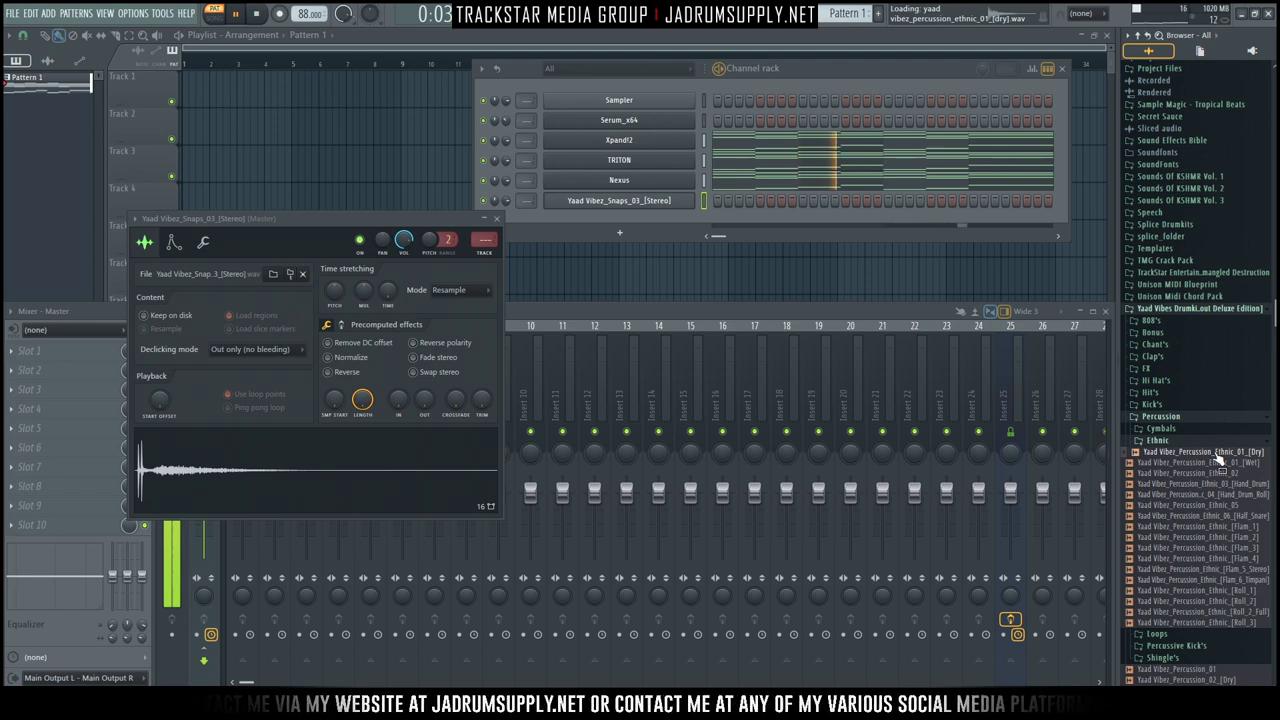
right_click(1218, 456)
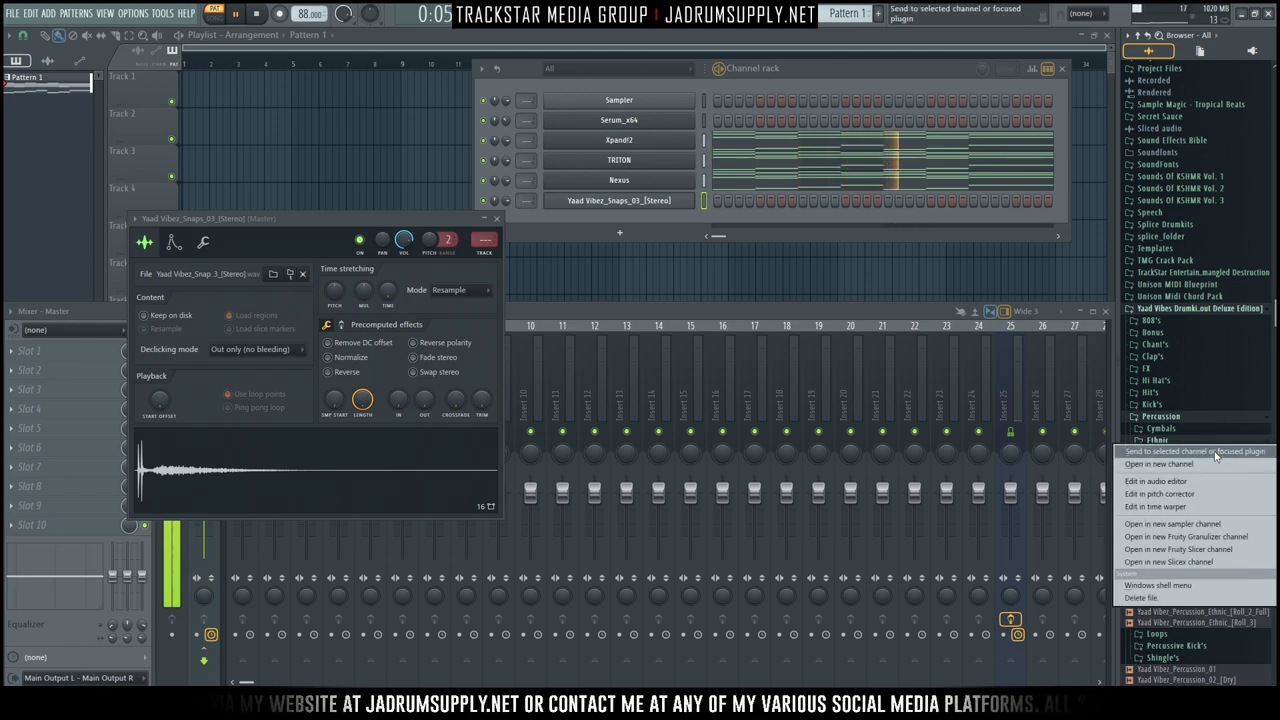
click(1182, 464)
key(space)
Audition more Ethnic percussion samples, including Ethnic_05 and several Flam variations, and play the pattern for comparison.
click(1194, 506)
click(1195, 527)
click(1200, 539)
click(1212, 507)
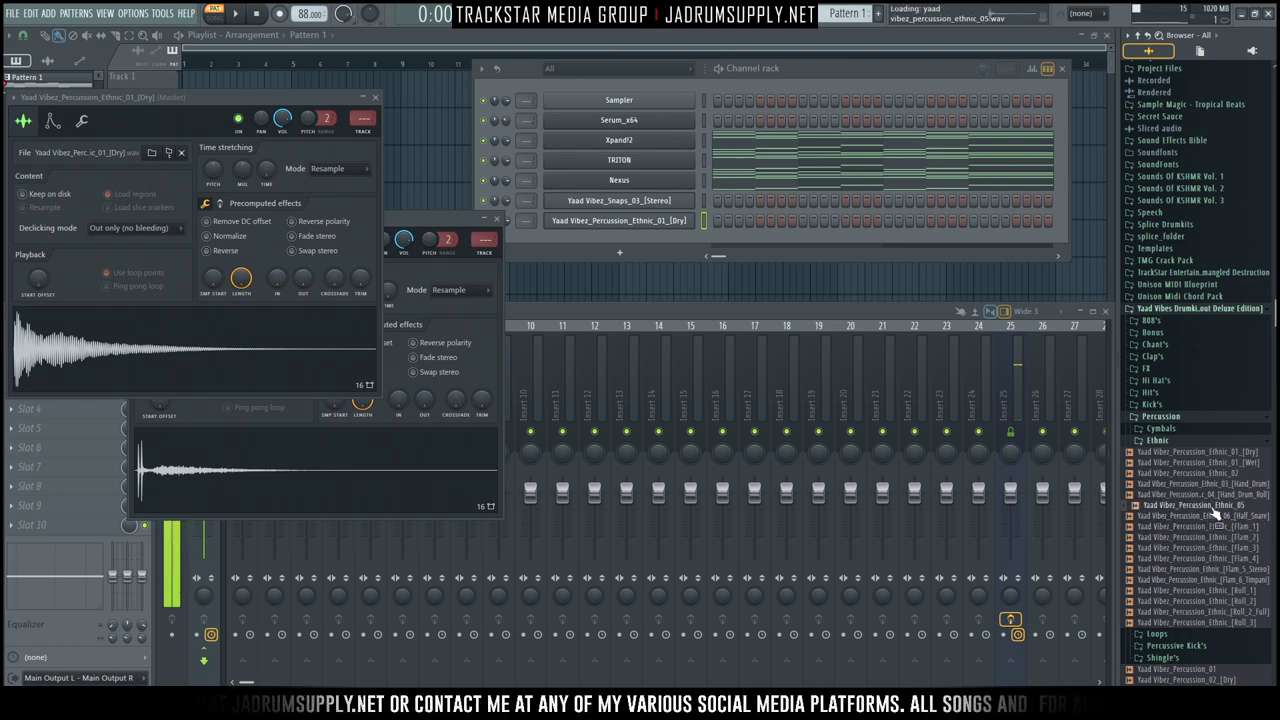
key(space)
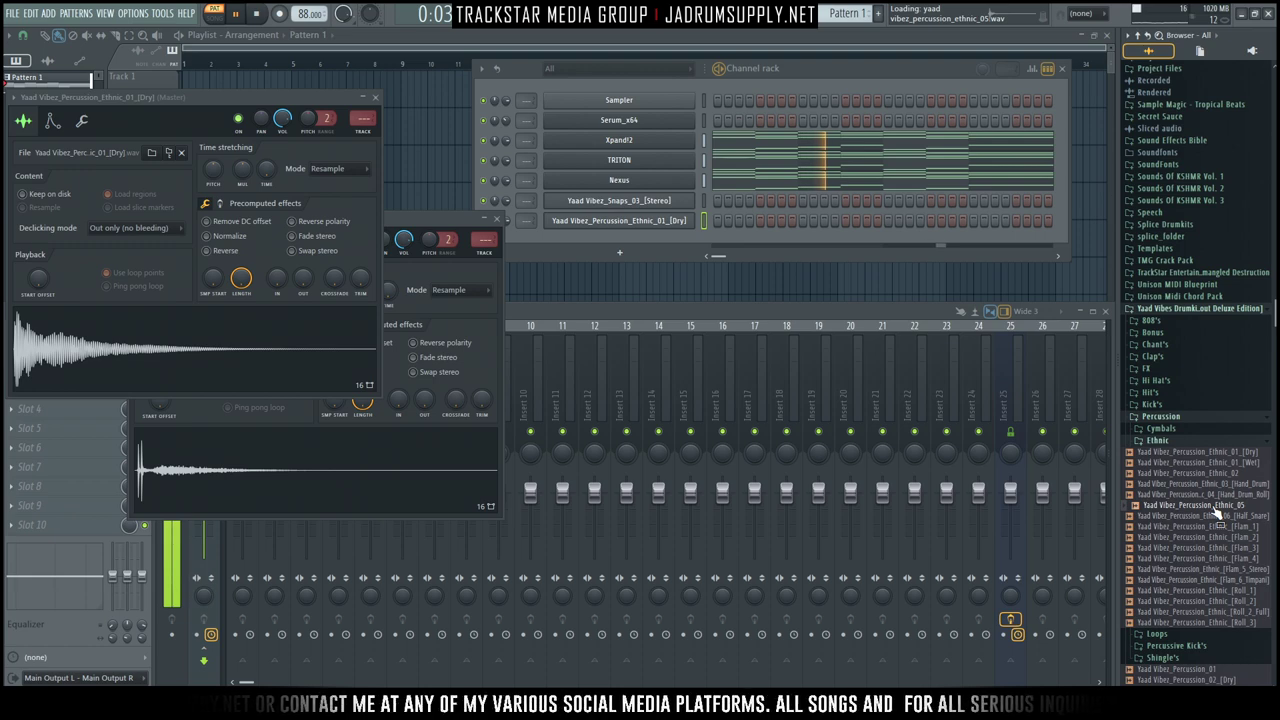
key(space)
click(1232, 569)
click(1223, 580)
Collapse the Ethnic subfolder and audition the main Percussion samples to find another hit that suits the riddim.
click(1160, 440)
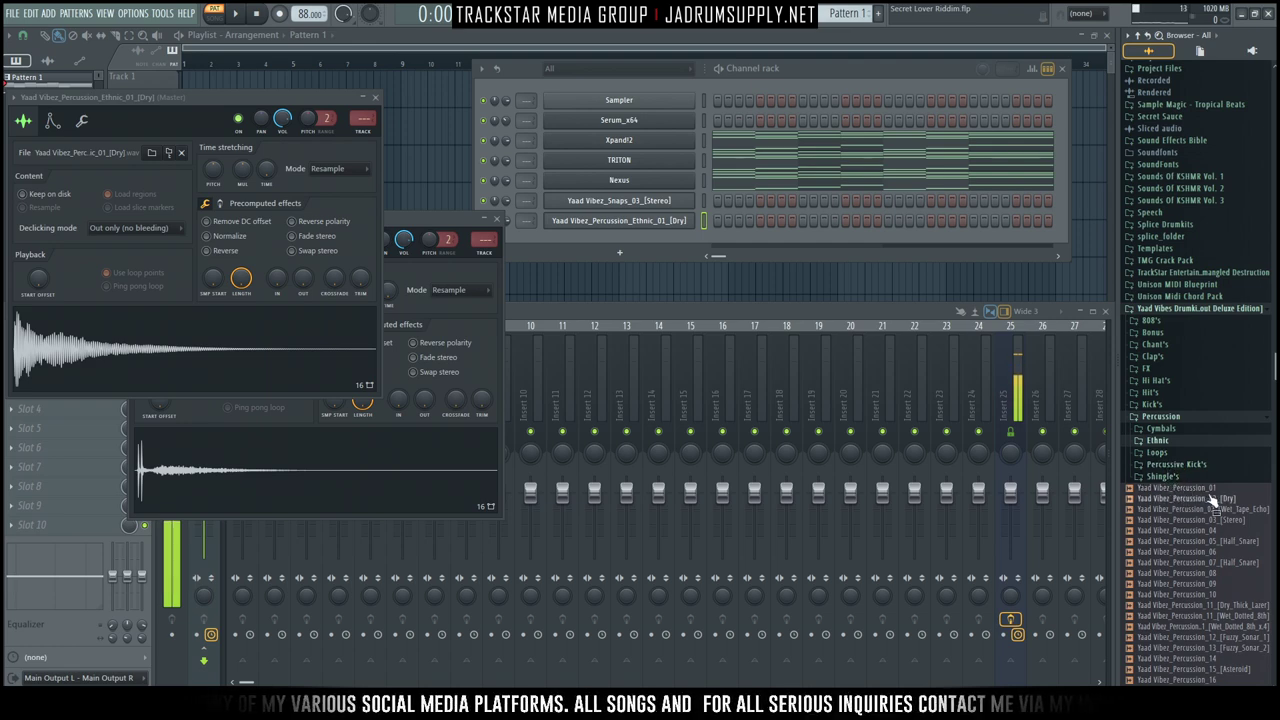
click(1190, 550)
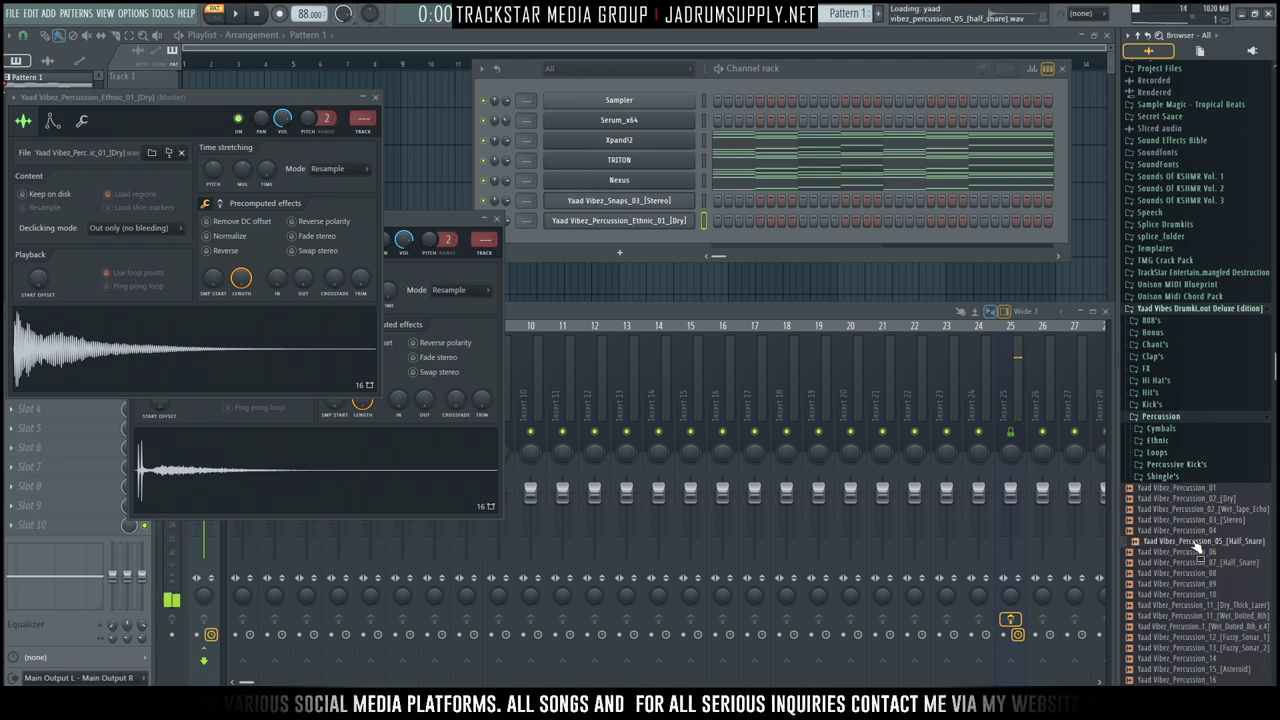
scroll(1205, 575, down, 3)
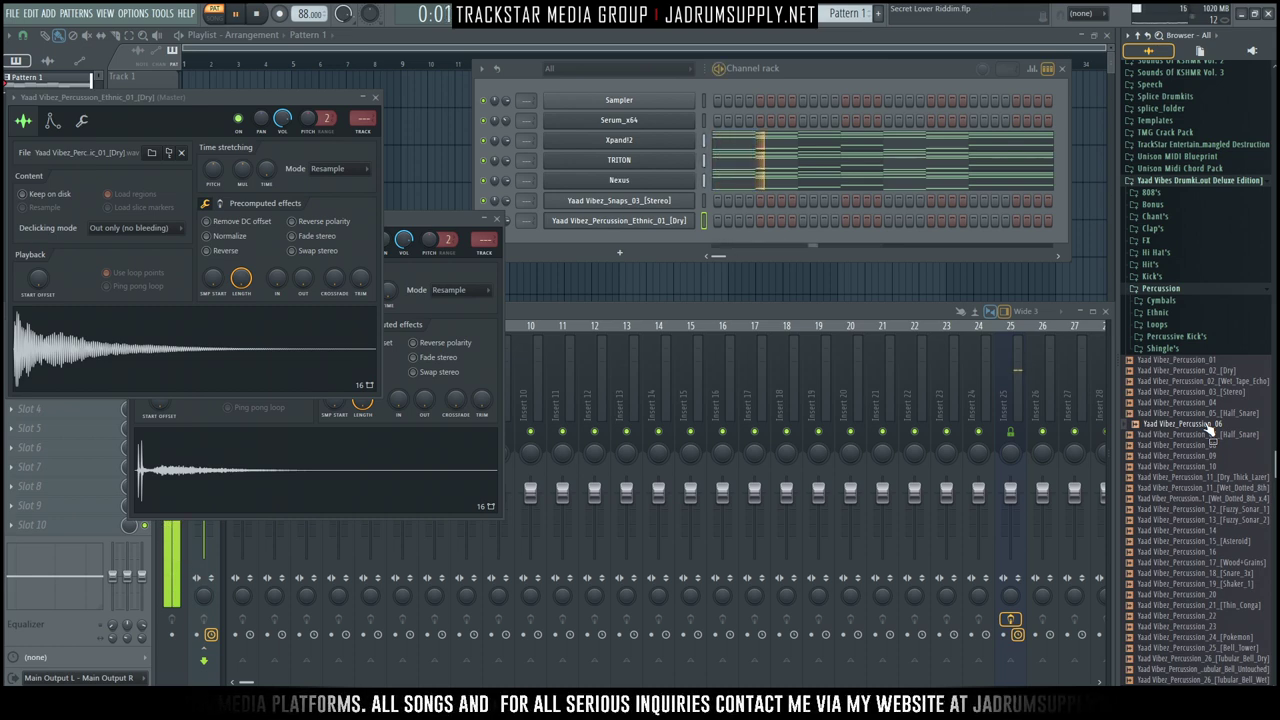
click(1195, 615)
click(1212, 595)
click(1213, 584)
click(1213, 573)
click(1214, 562)
click(1215, 562)
click(1216, 566)
click(1216, 568)
click(1218, 551)
click(1220, 531)
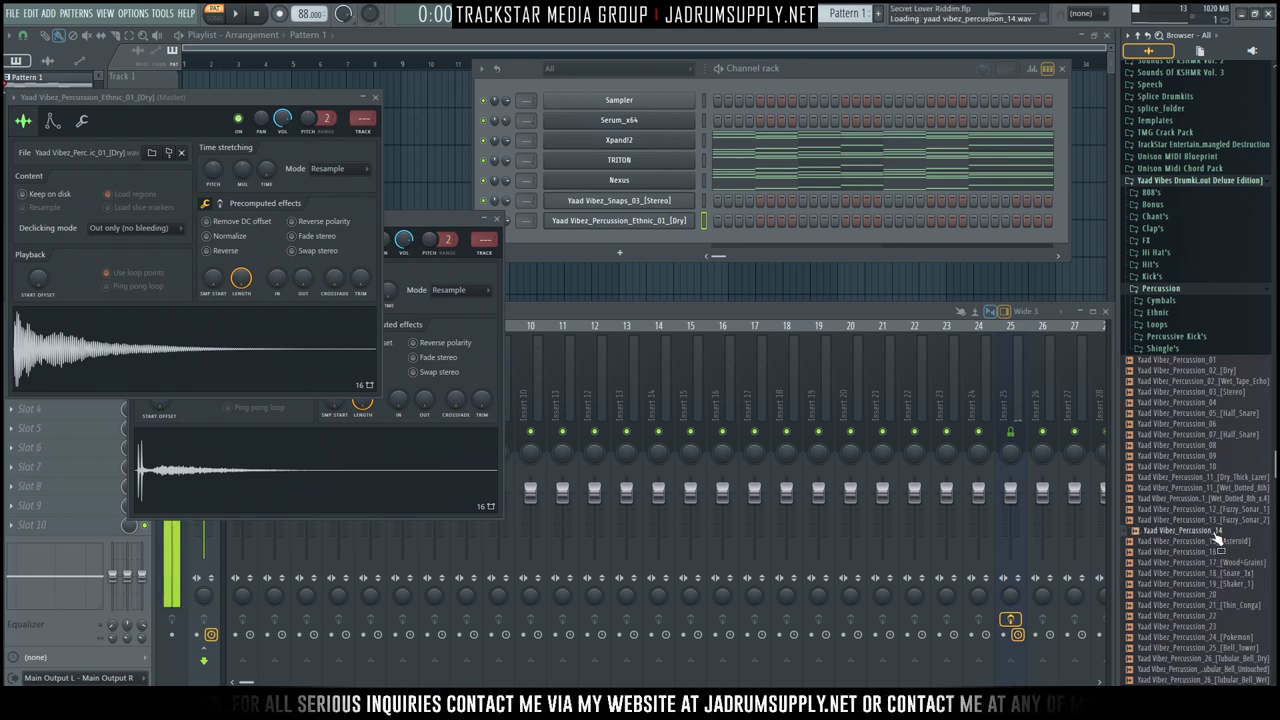
click(1223, 521)
click(1220, 507)
click(1217, 496)
click(1217, 486)
click(1214, 515)
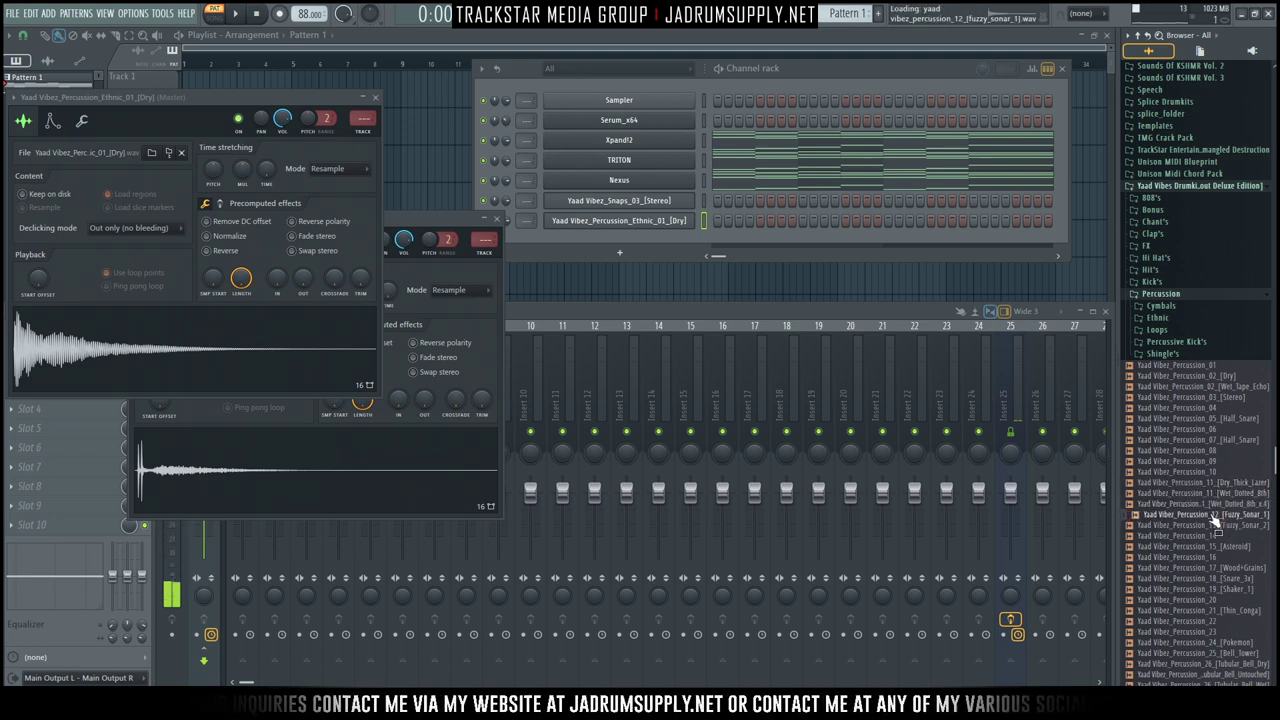
Test Yaad Vibez_Percussion_12_[Fuzzy_Sonar_1] against the playing pattern and load it into a new channel.
key(space)
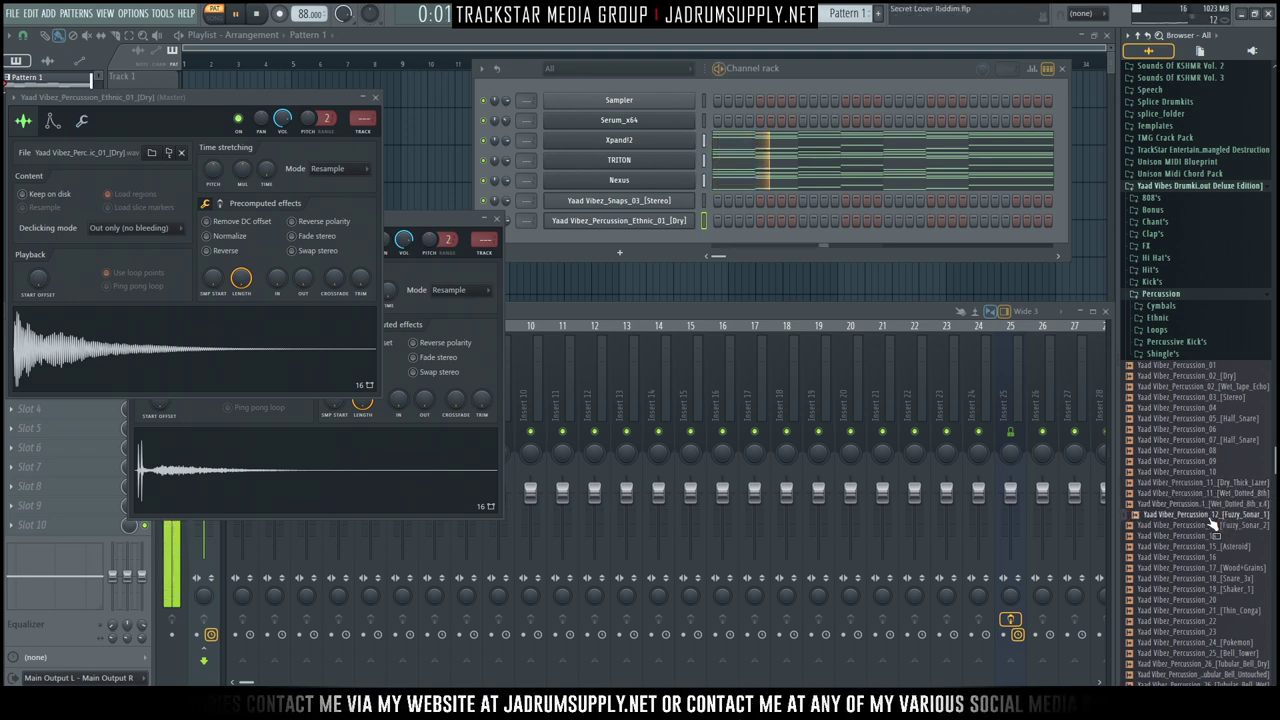
click(1211, 519)
right_click(1209, 519)
click(1203, 529)
key(space)
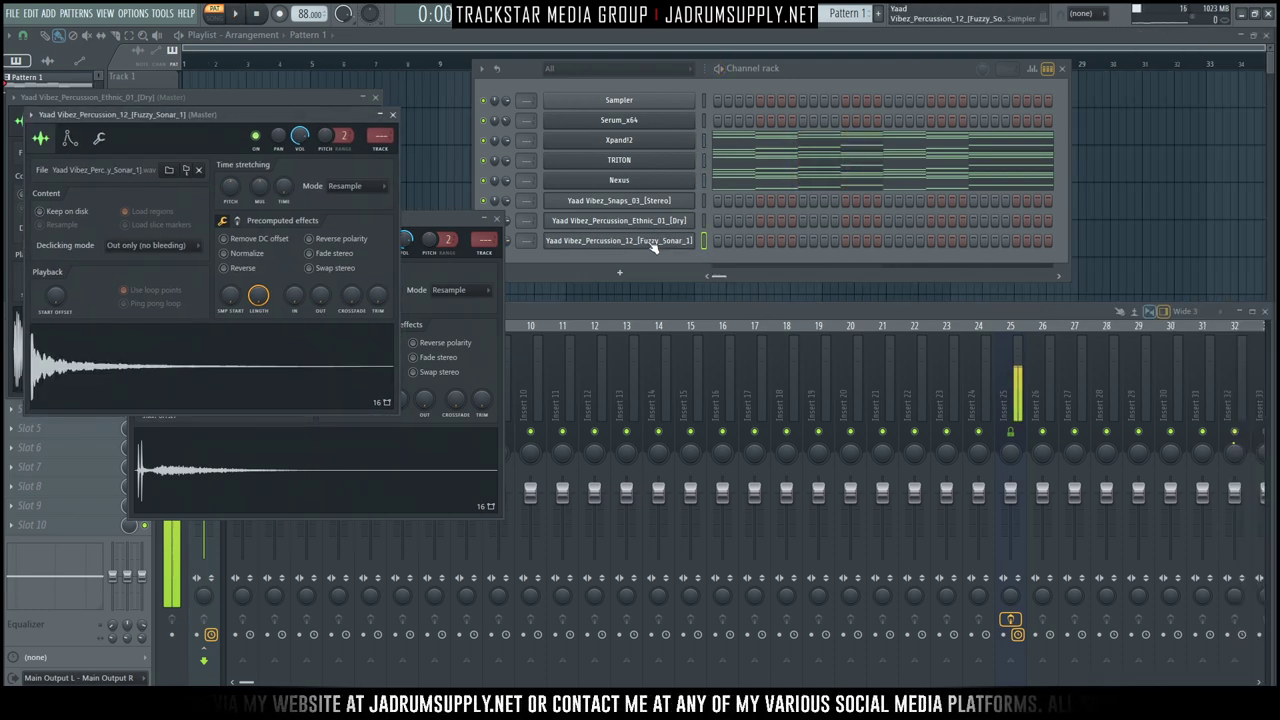
Collapse the browser's folder tree and open the Claps folder under Snares_Claps in the Secret Sauce folder's Main Stash 2.0 kit.
mouse_move(1271, 236)
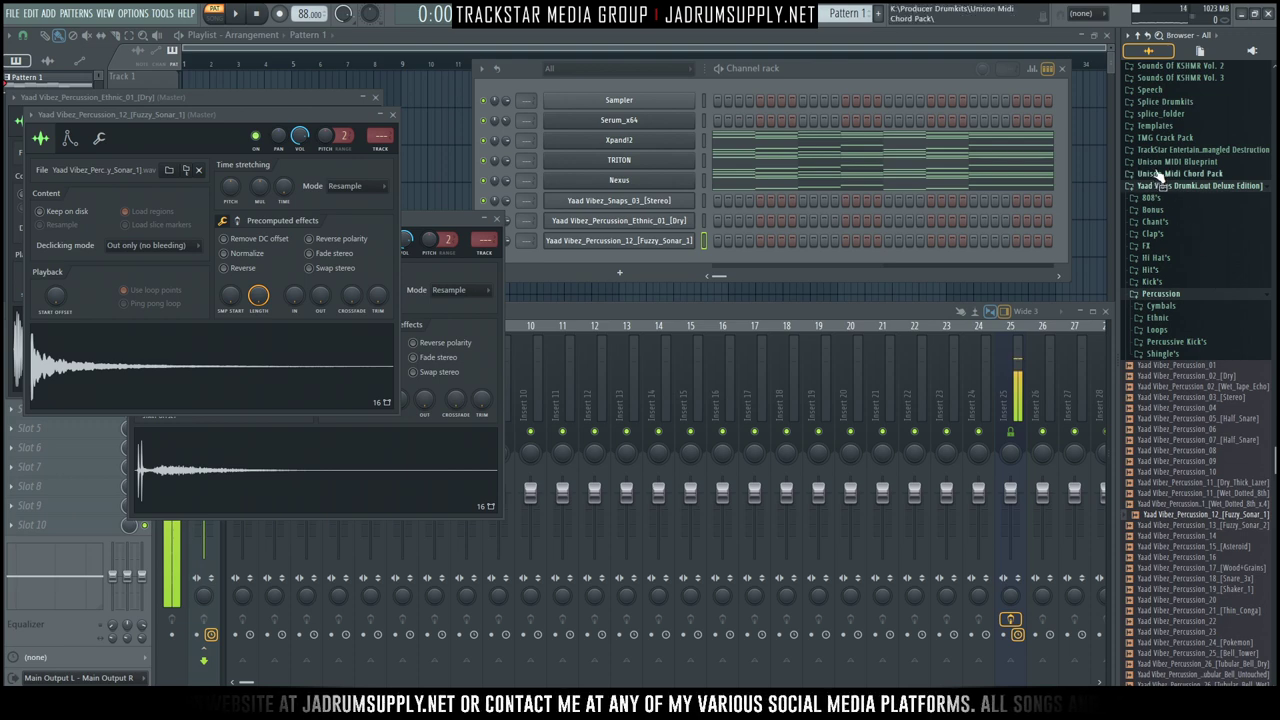
click(1137, 36)
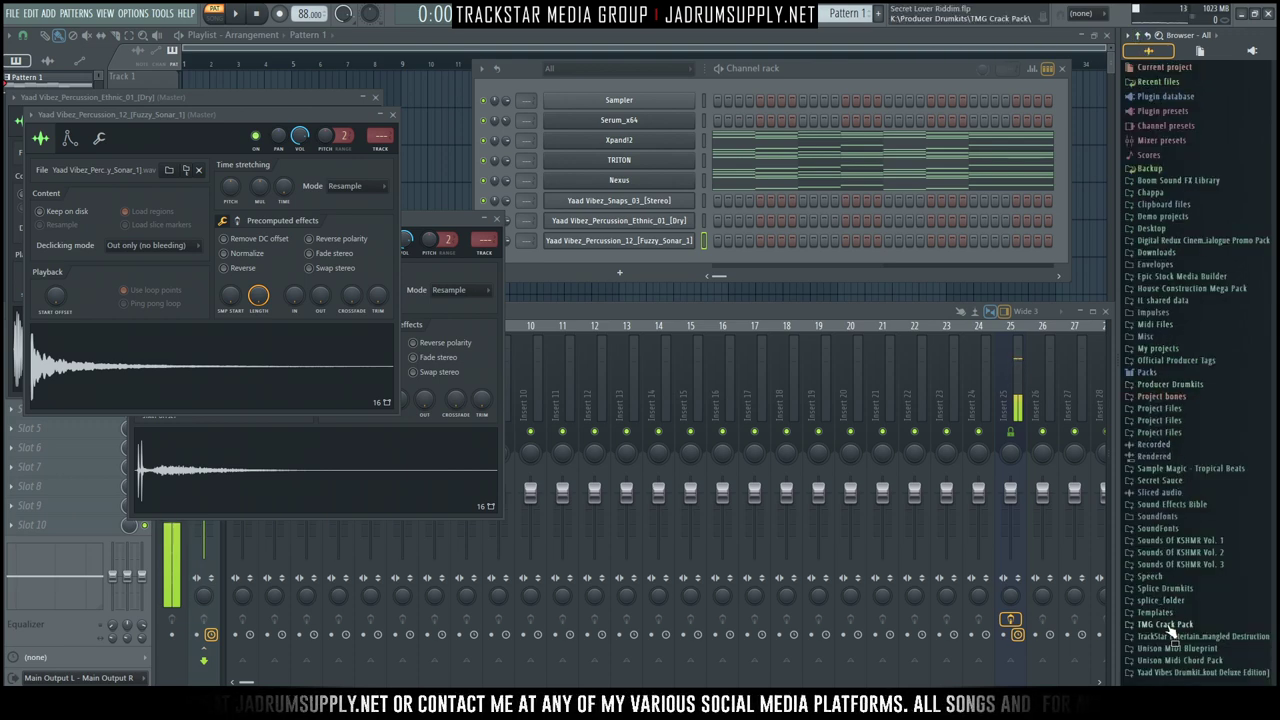
click(1160, 480)
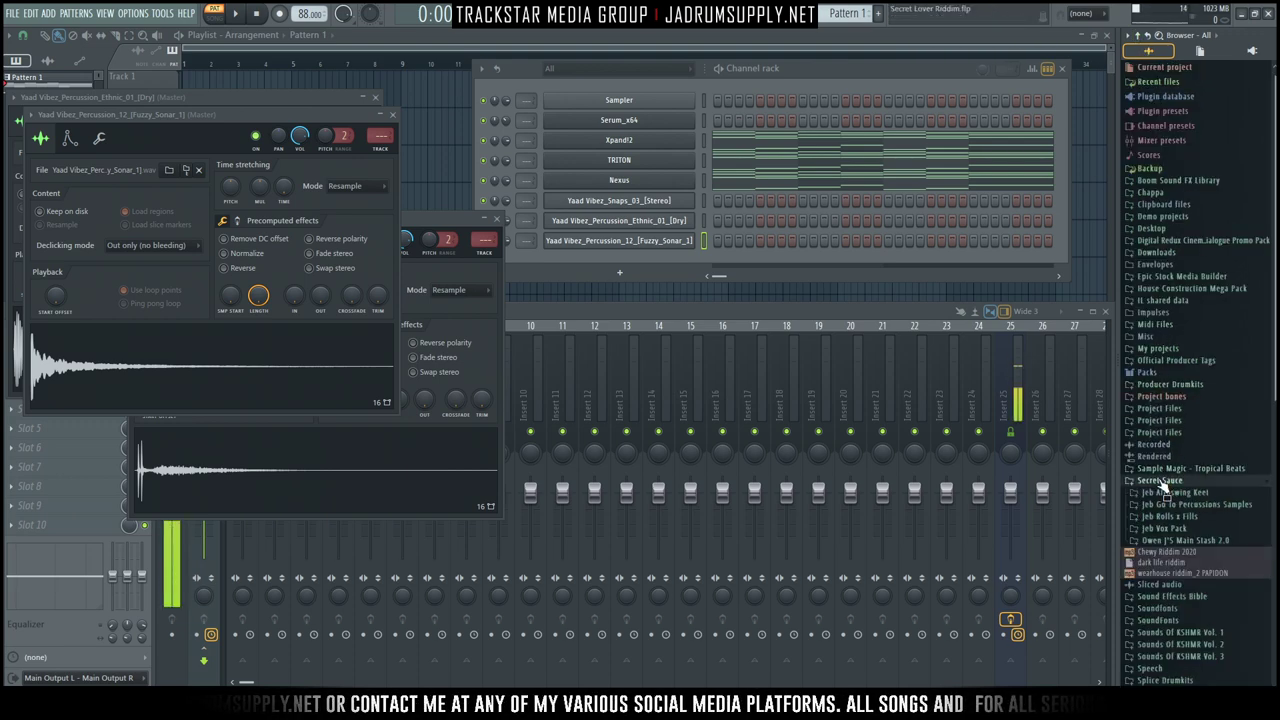
click(1168, 540)
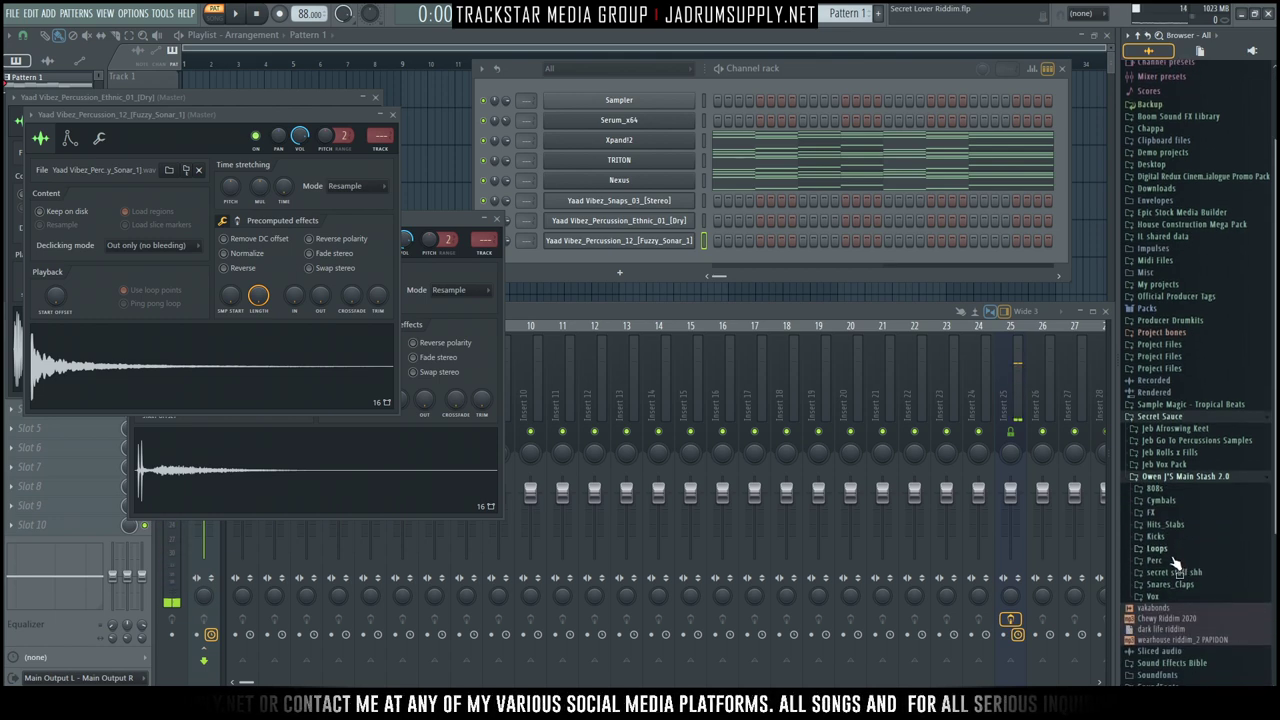
click(1170, 584)
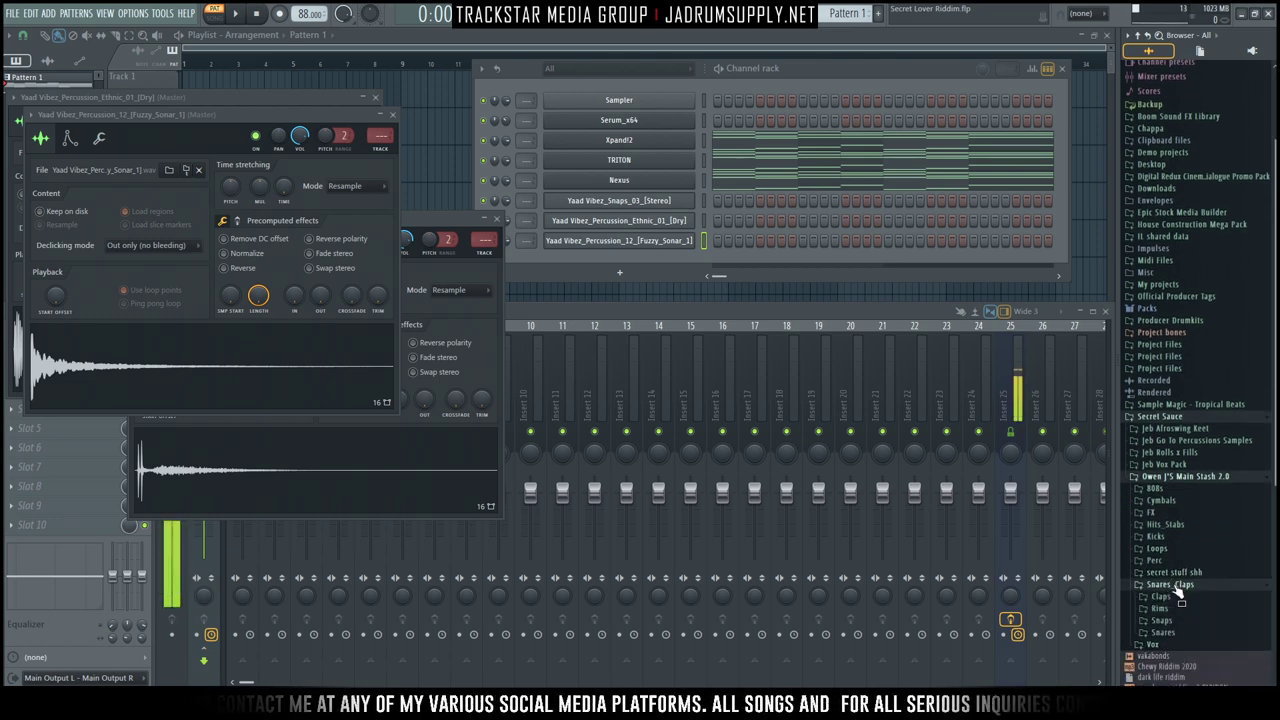
click(1169, 459)
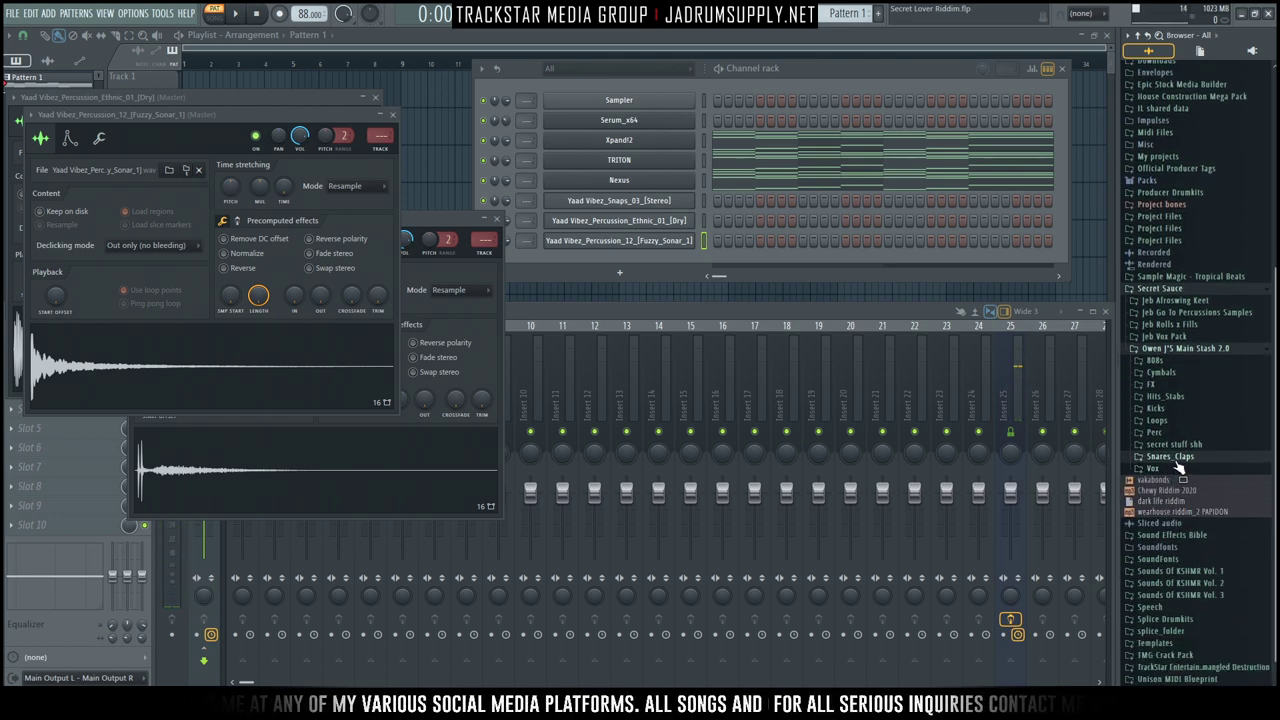
click(1176, 459)
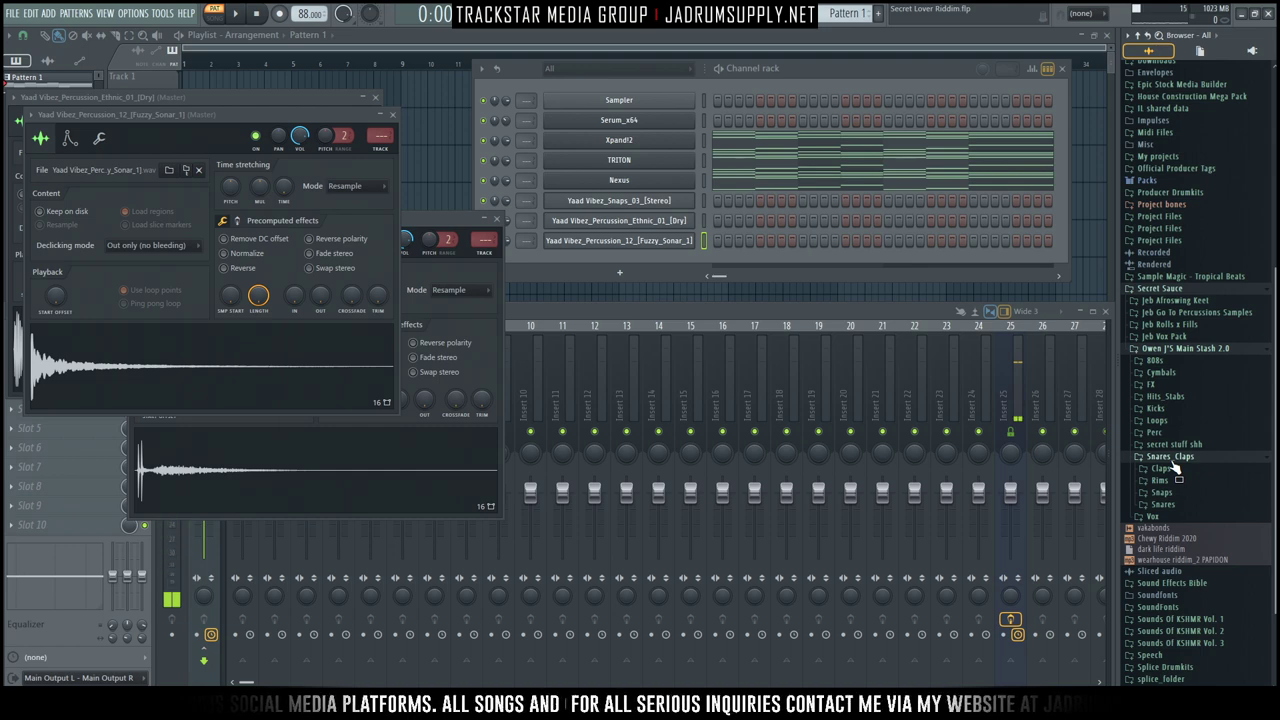
click(1175, 470)
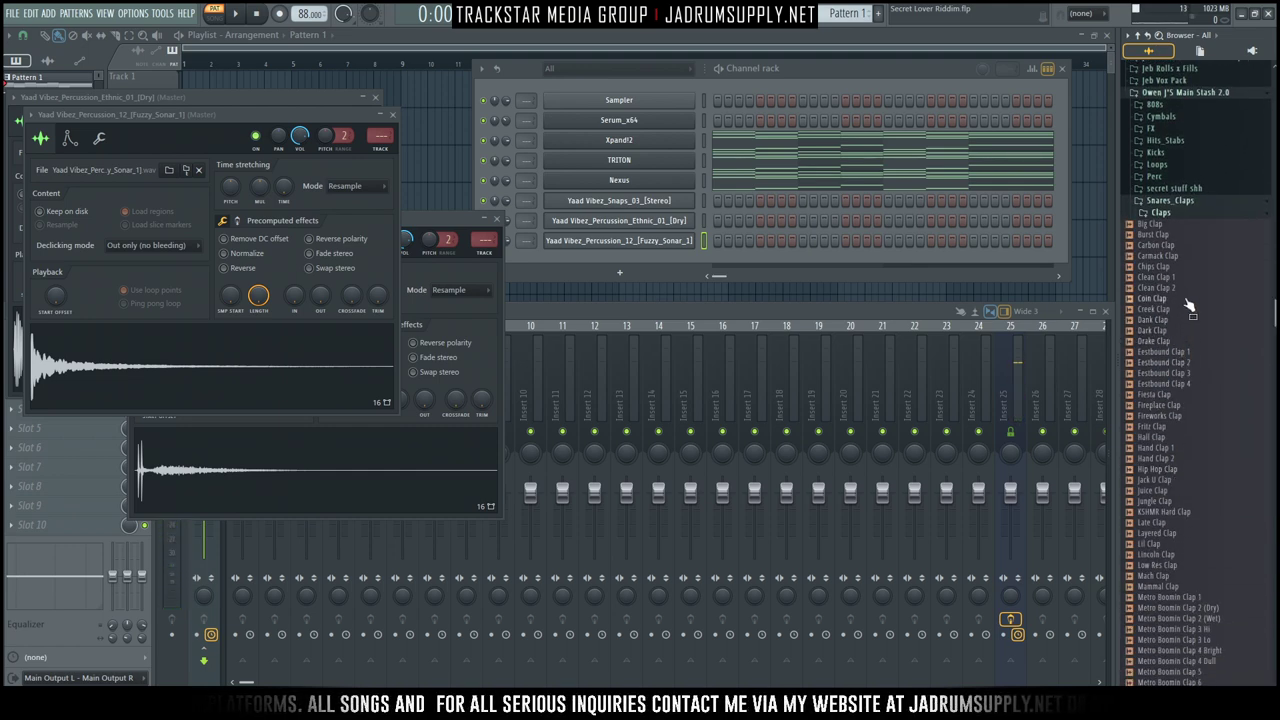
Audition the Main Stash 2.0 claps, from Coin Clap through Fireplace, Jungle and Layered Clap to the Metro Boomin claps.
scroll(1195, 420, down, 4)
click(1195, 481)
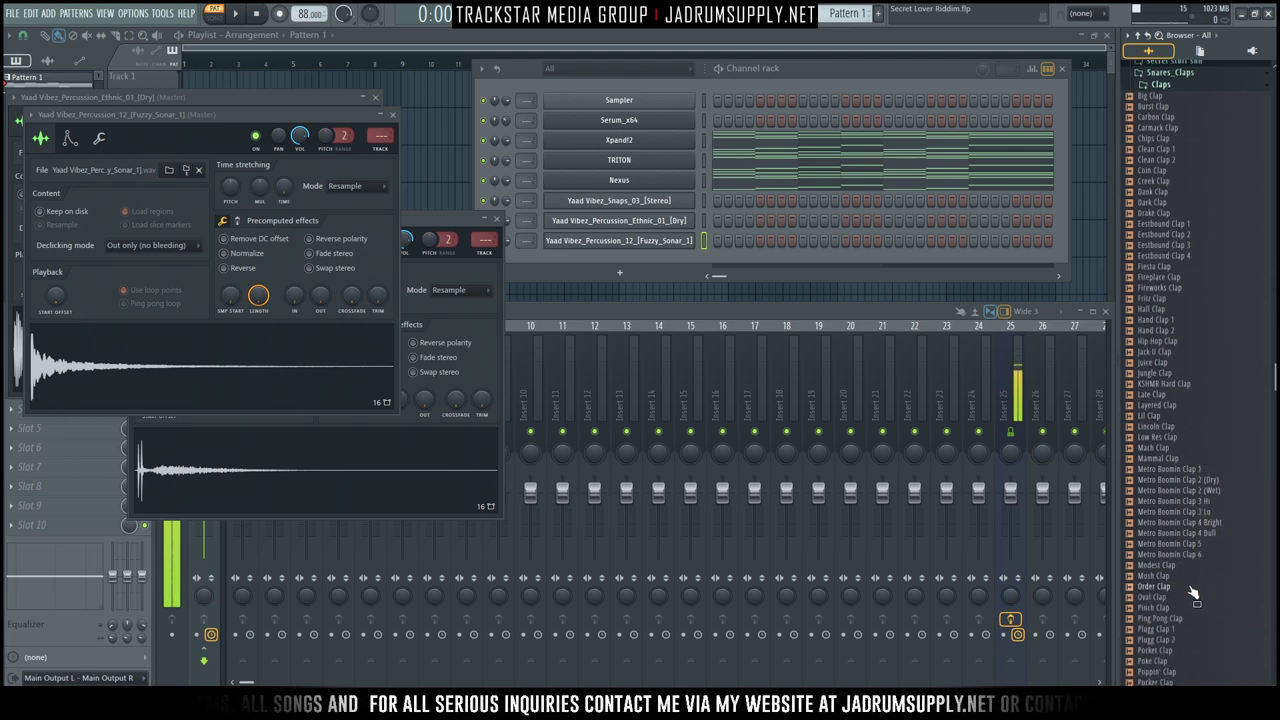
scroll(1182, 270, up, 4)
click(1156, 299)
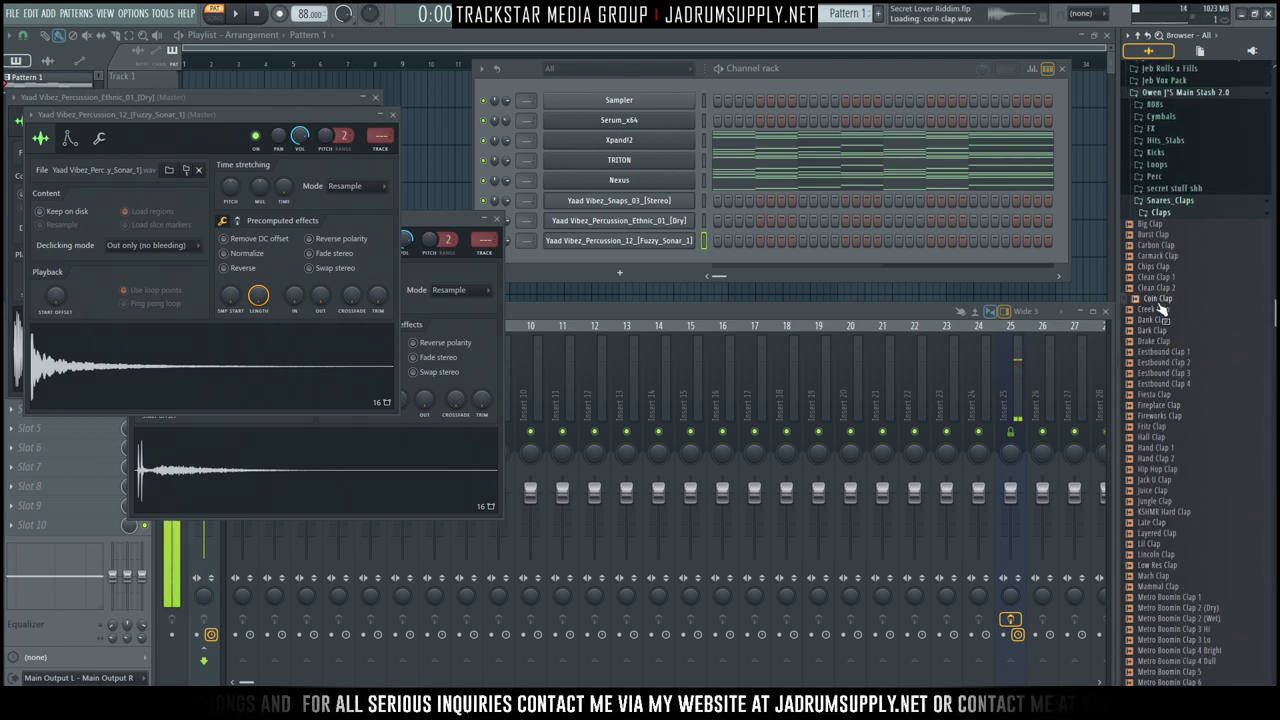
click(1158, 300)
click(1157, 384)
click(1160, 405)
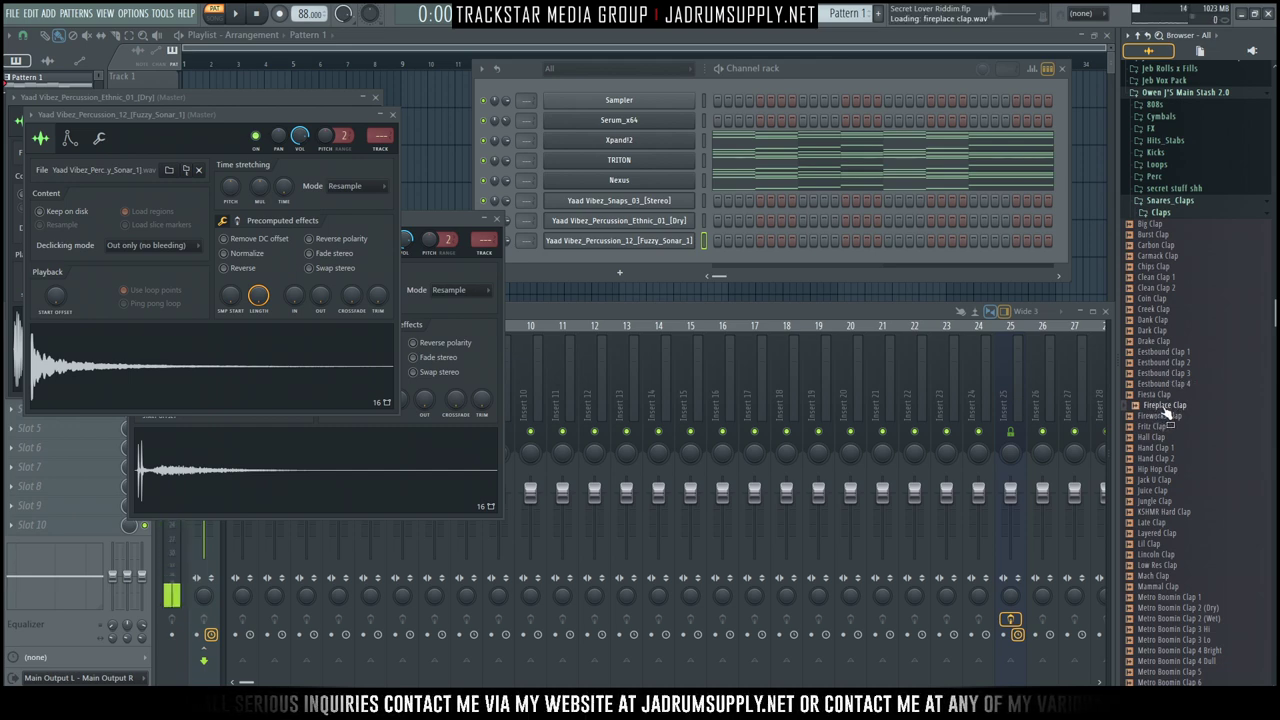
click(1162, 415)
click(1163, 426)
click(1162, 437)
click(1162, 448)
click(1162, 458)
click(1162, 469)
click(1156, 480)
click(1157, 490)
click(1160, 501)
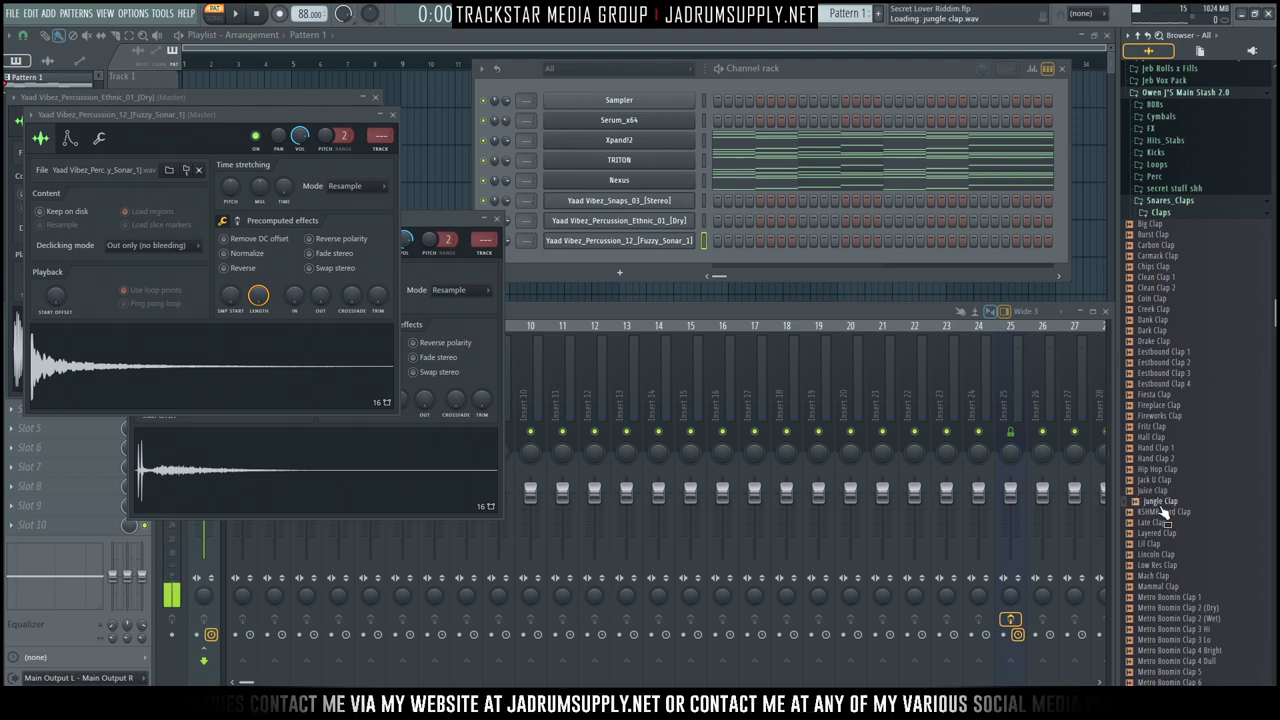
click(1165, 512)
click(1158, 522)
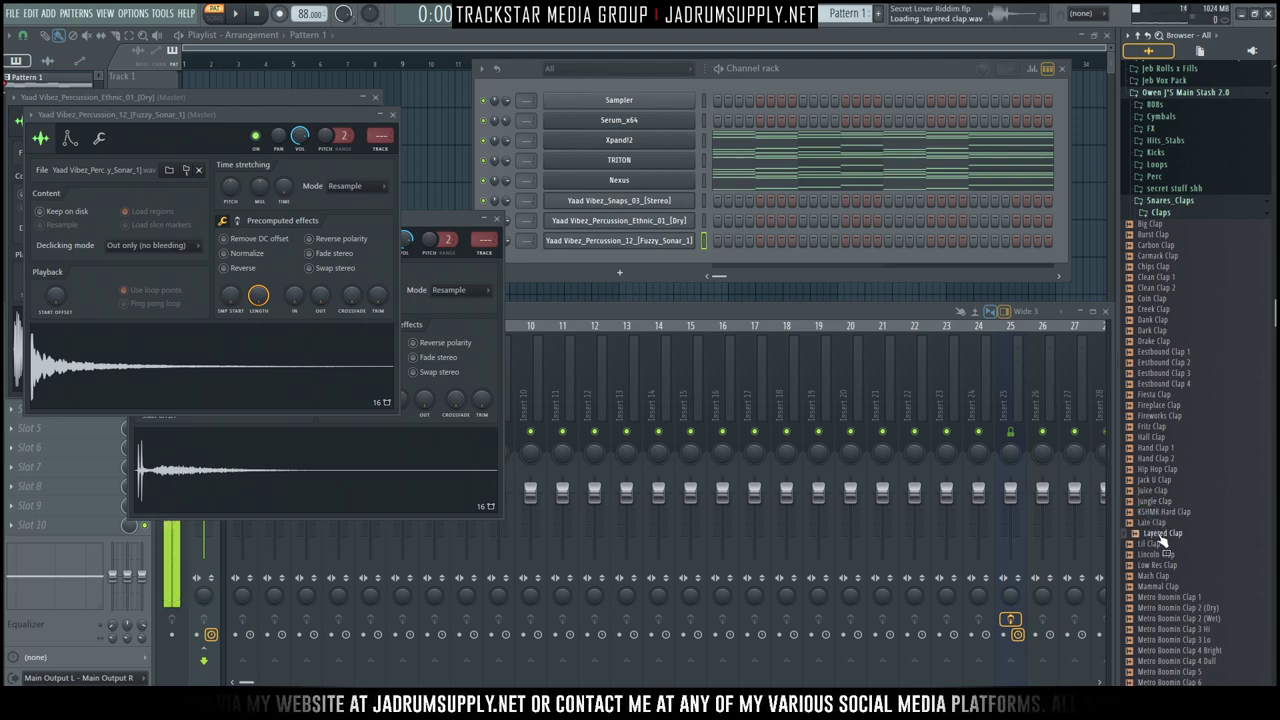
click(1165, 618)
Return to the Yaad Vibes drum kit in the browser and open its Clap's folder.
scroll(1190, 590, down, 6)
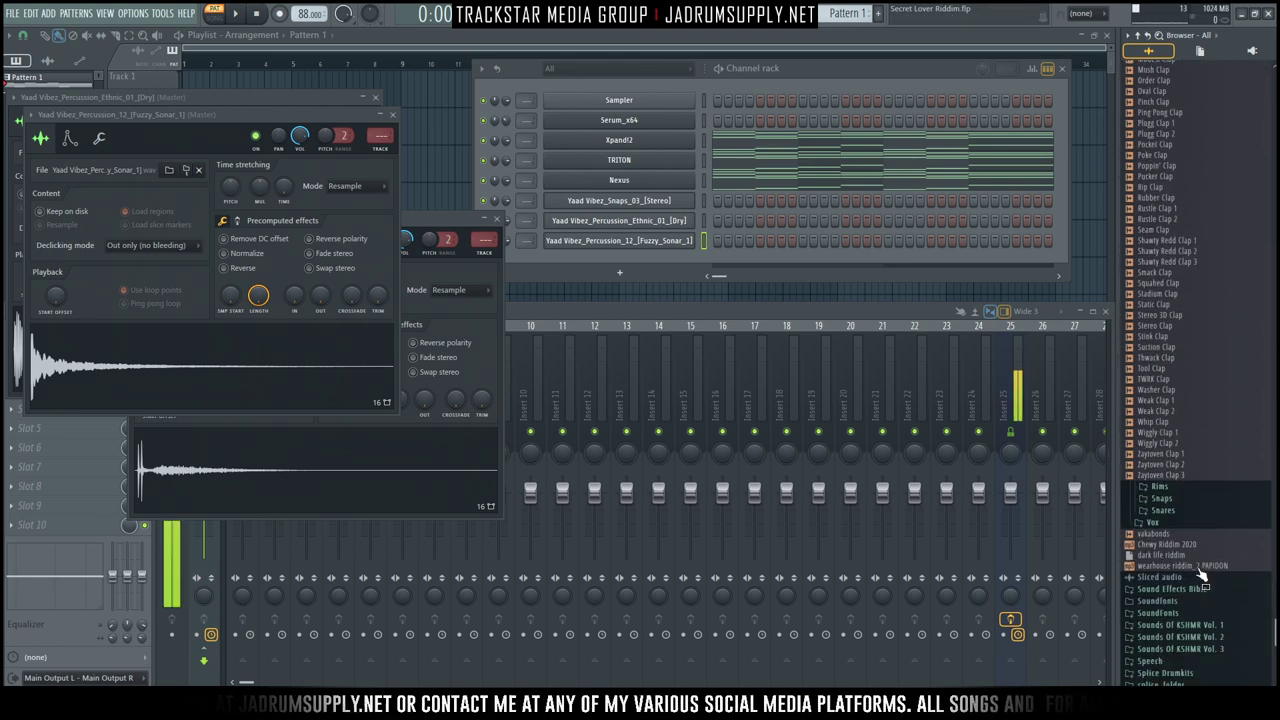
click(1189, 685)
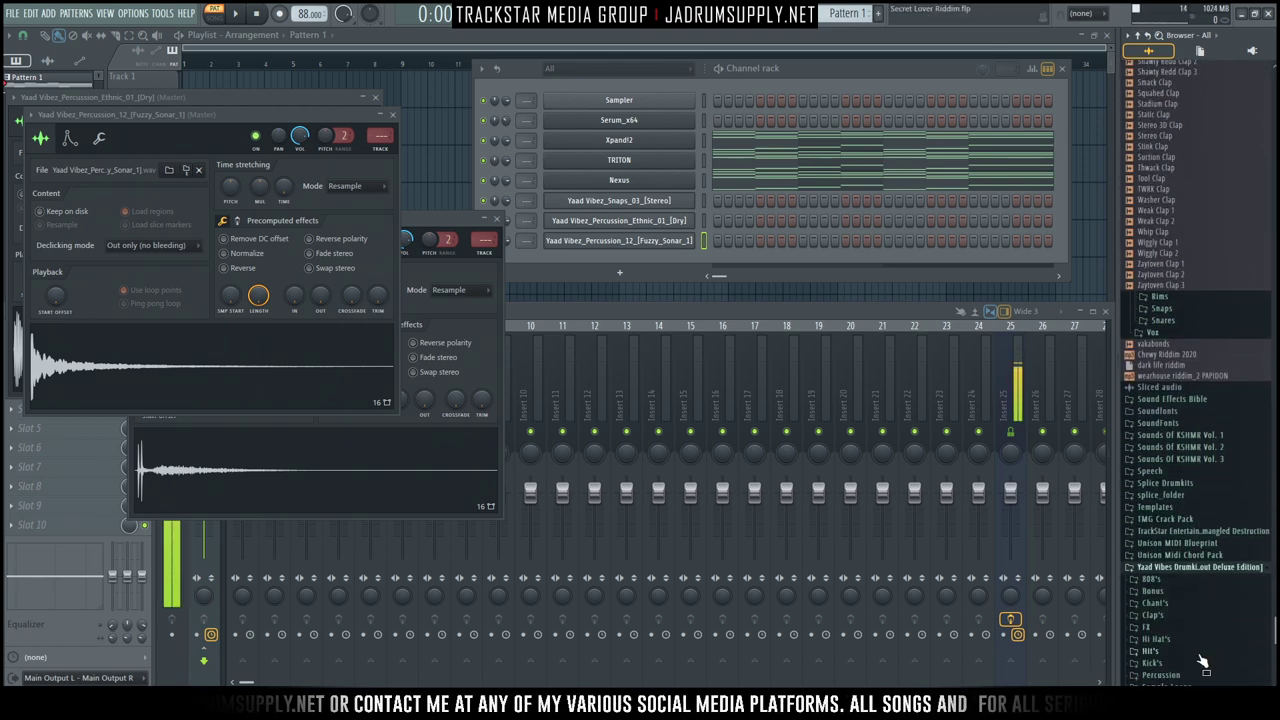
click(1155, 611)
click(1137, 582)
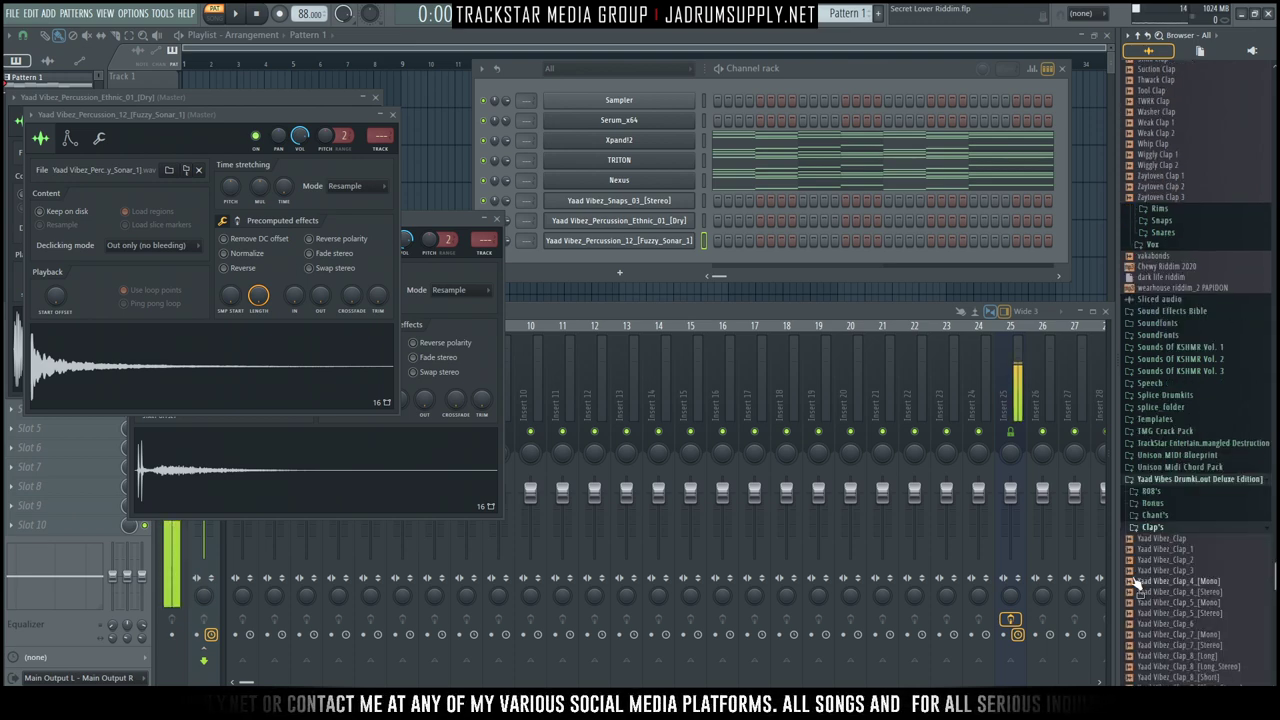
Audition the Yaad Vibez clap samples one after another, including the mono, stereo, long, short and distorted versions.
click(1190, 592)
click(1194, 613)
click(1198, 645)
scroll(1198, 646, down, 4)
click(1184, 527)
click(1186, 517)
click(1188, 506)
click(1192, 496)
click(1210, 486)
click(1202, 475)
click(1196, 464)
click(1190, 453)
click(1186, 443)
click(1187, 431)
click(1188, 421)
click(1188, 410)
click(1189, 399)
click(1189, 389)
click(1190, 378)
click(1190, 367)
click(1190, 357)
click(1191, 346)
click(1191, 336)
click(1192, 325)
click(1191, 314)
Load the Yaad Vibez_Clap_1 sample into a new channel.
click(1190, 303)
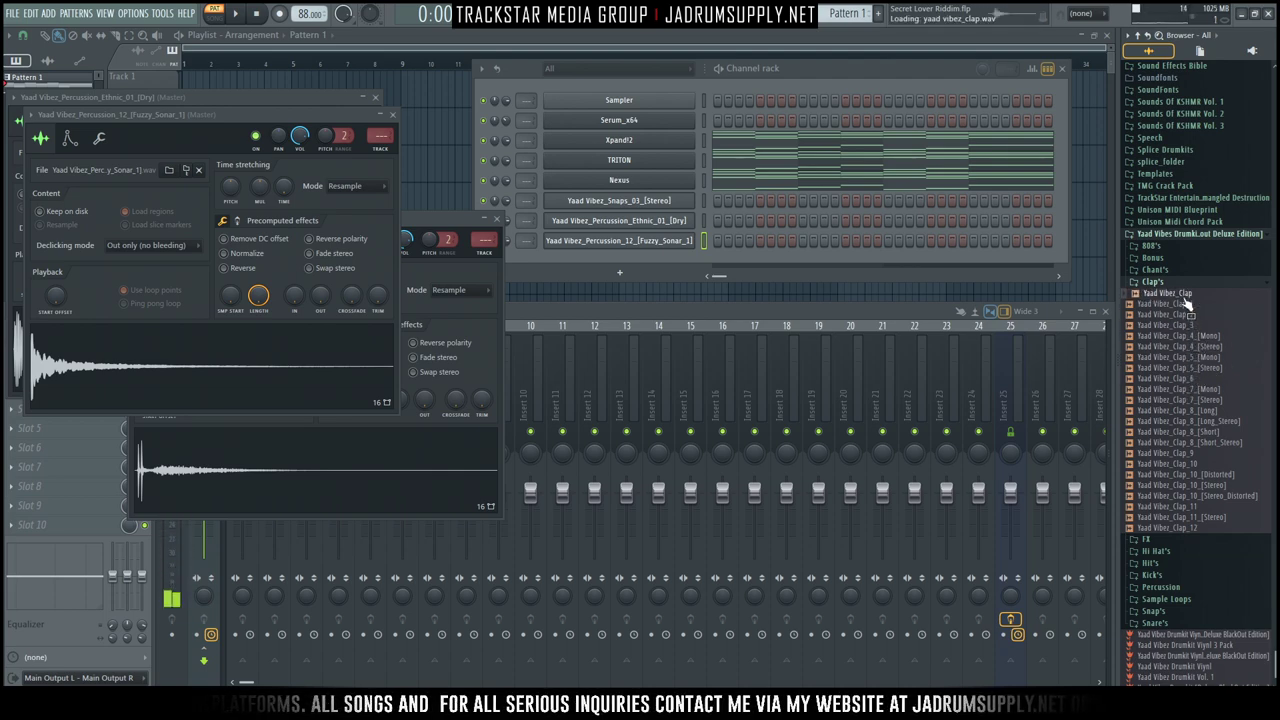
right_click(1188, 302)
click(1160, 316)
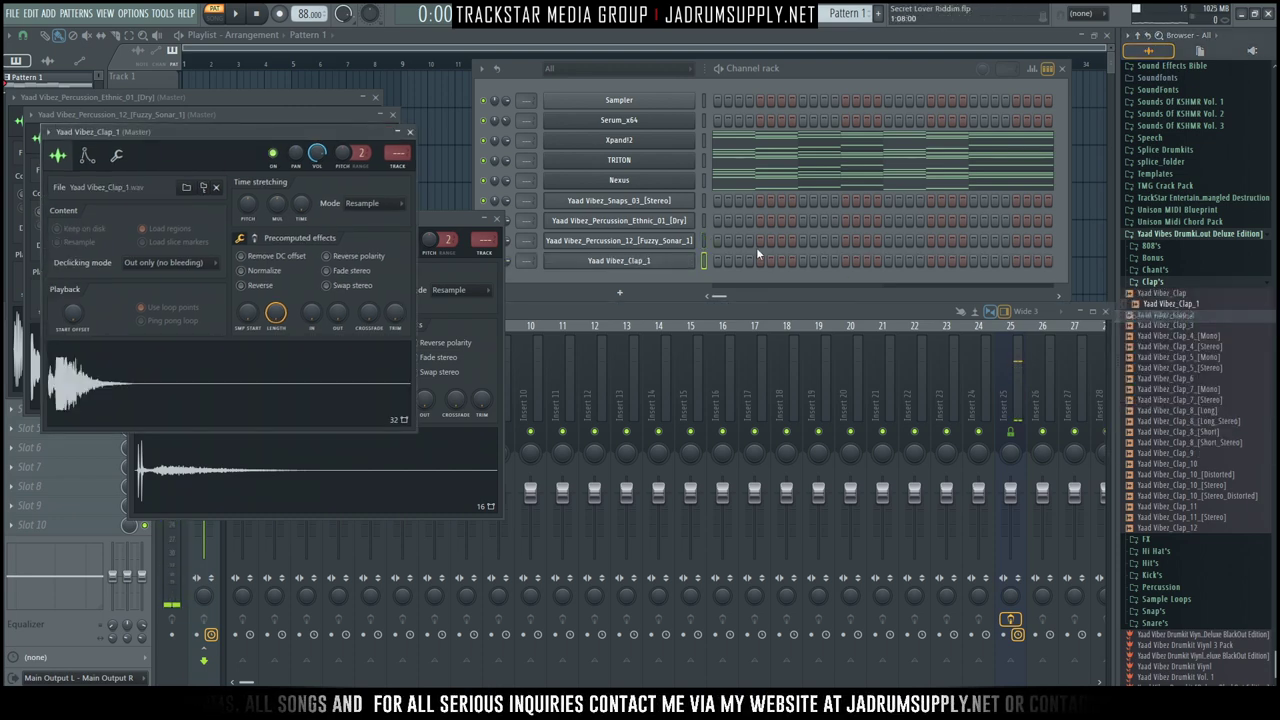
Program Yaad Vibez_Clap_1 hits on steps 4, 7, 12, 15, 20, 23, 28 and 31 while the pattern plays.
click(749, 260)
key(space)
click(781, 261)
click(835, 261)
click(866, 261)
click(920, 264)
click(952, 262)
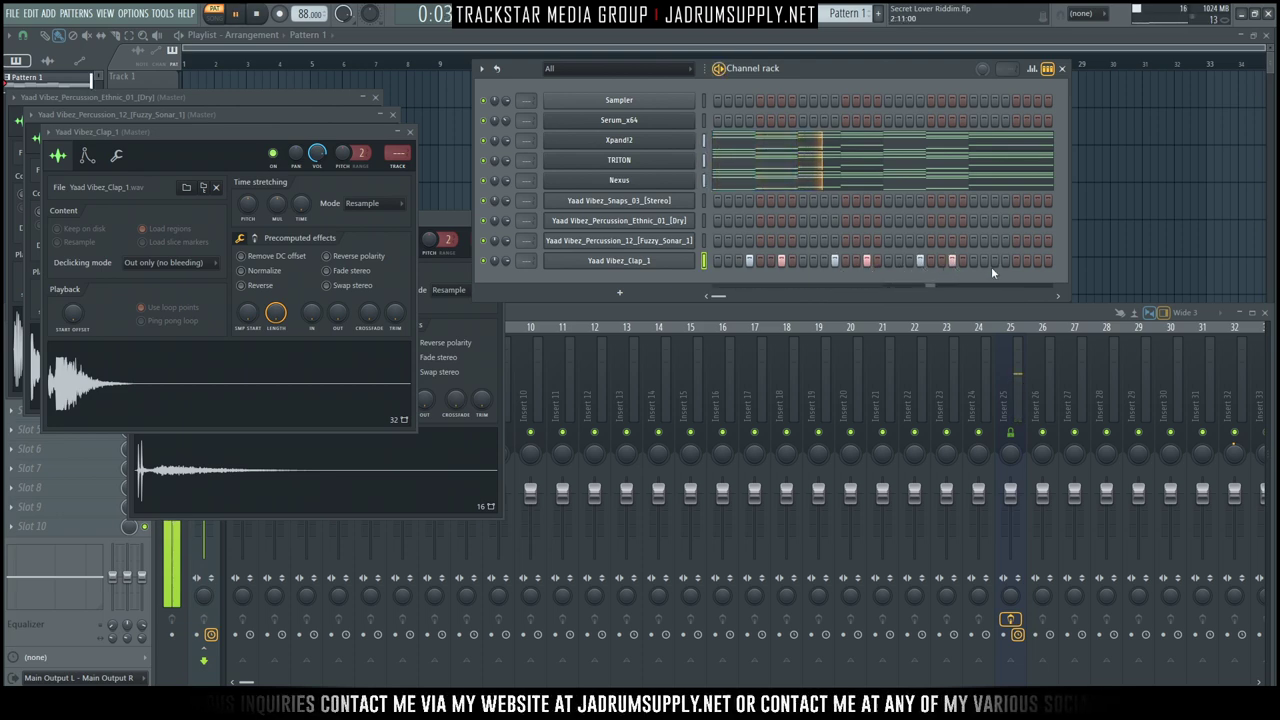
click(1005, 262)
click(1037, 262)
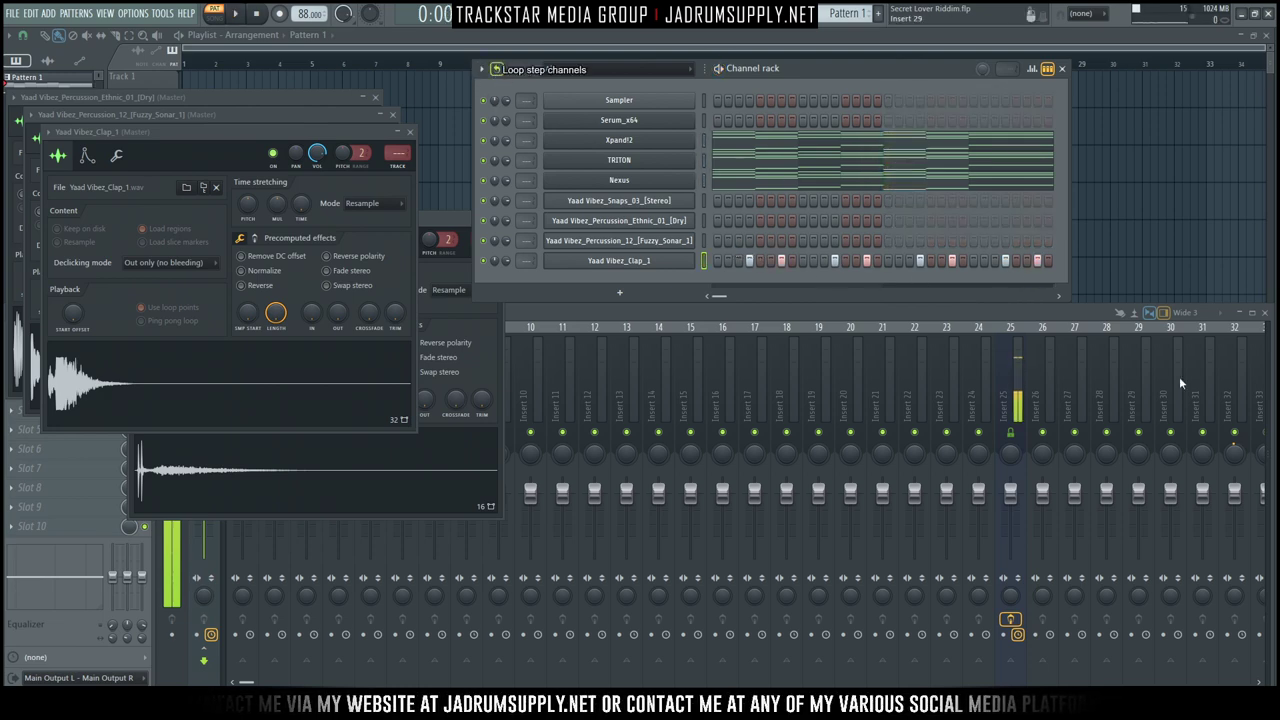
Play the pattern to check the clap rhythm against the melody, and show the file browser again.
key(space)
mouse_move(1274, 380)
key(space)
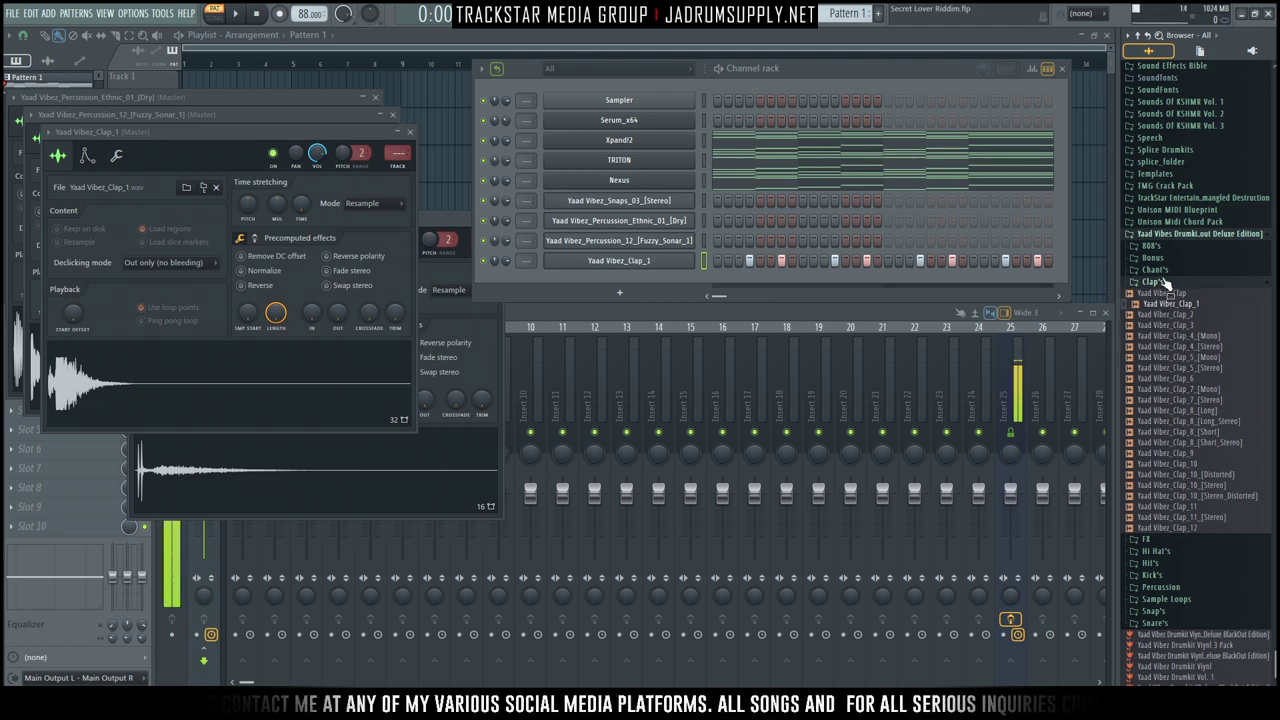
Audition the clap samples in the Snares_Claps folder, including the Eestbound, Fiesta, Fireplace, Fireworks and Fritz claps.
scroll(1172, 195, up, 7)
scroll(1172, 200, up, 15)
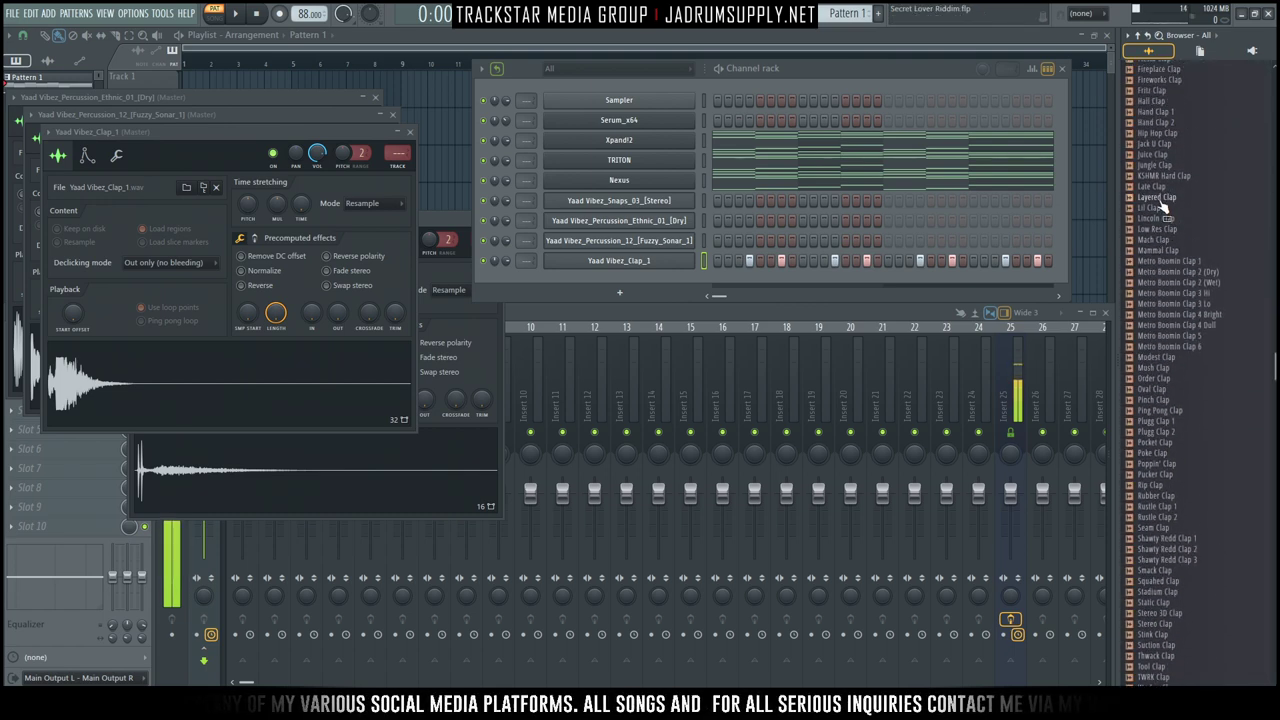
scroll(1177, 180, up, 2)
drag(1177, 186, 1166, 220)
click(1166, 220)
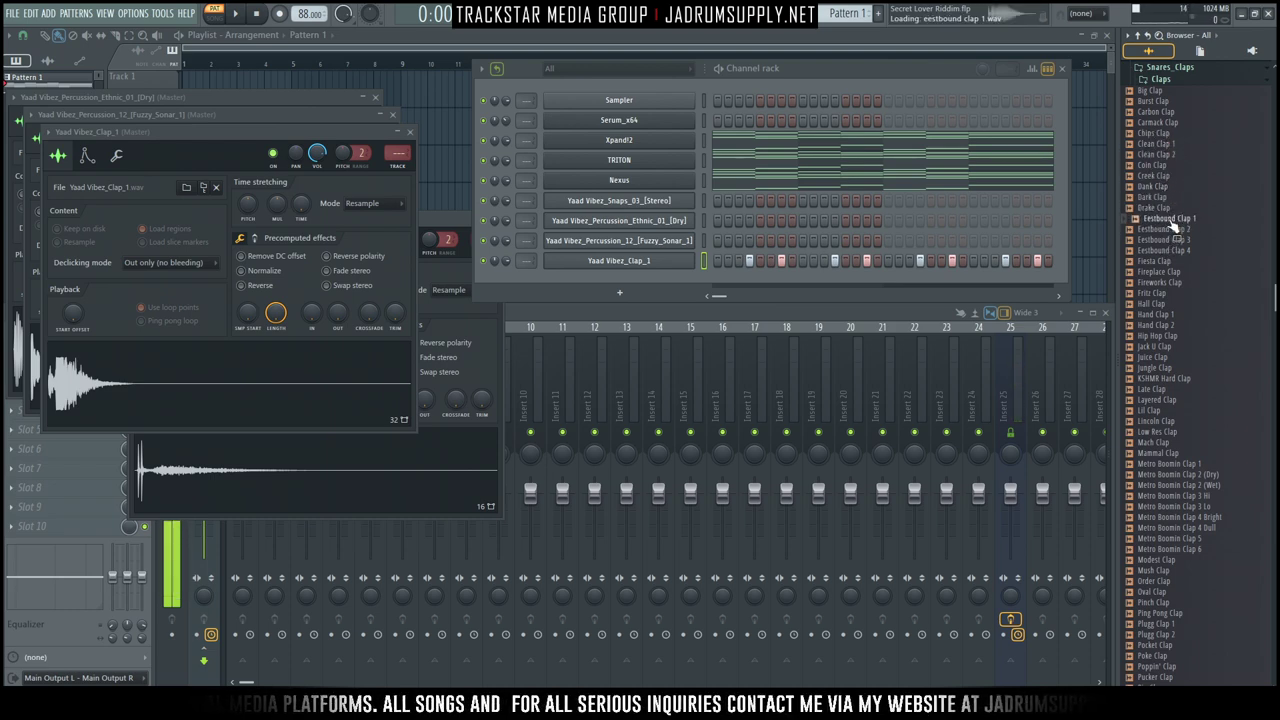
click(1160, 251)
click(1160, 271)
click(1162, 262)
click(1158, 283)
click(1156, 294)
click(1160, 301)
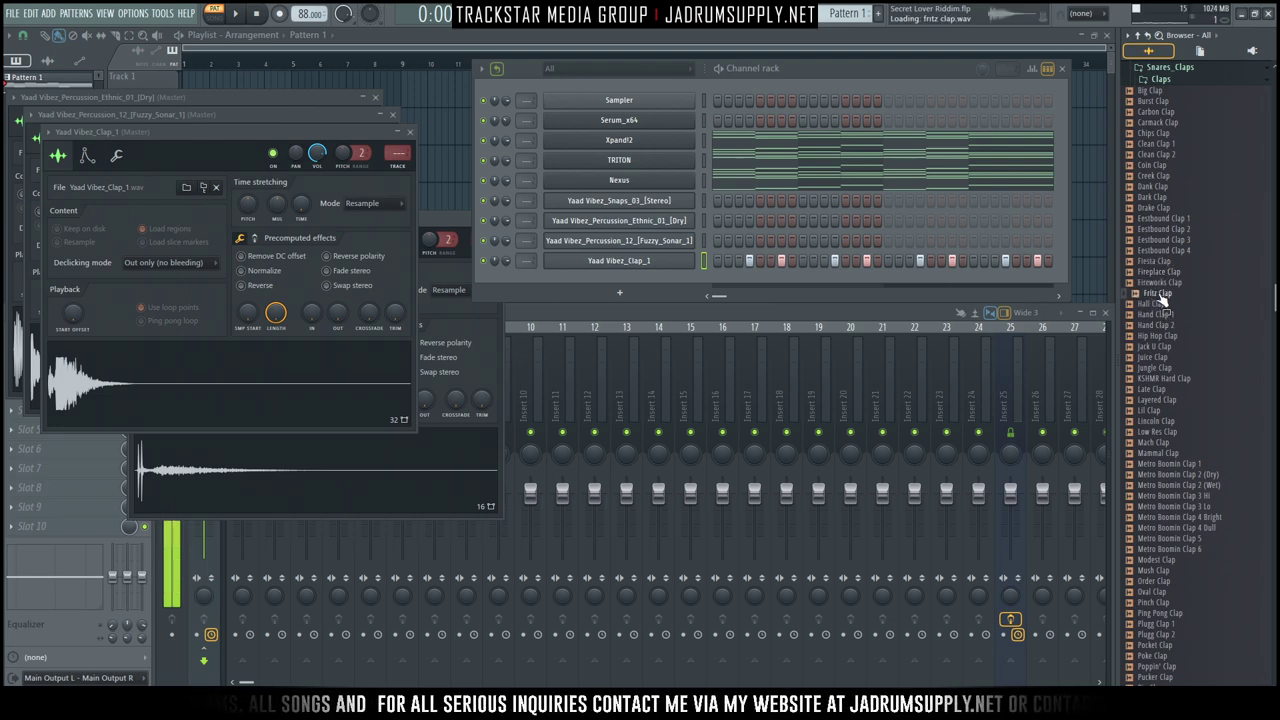
Load the Fritz Clap sample into a new channel and resize the mixer and channel rack so the added channel shows.
right_click(1160, 296)
click(1190, 306)
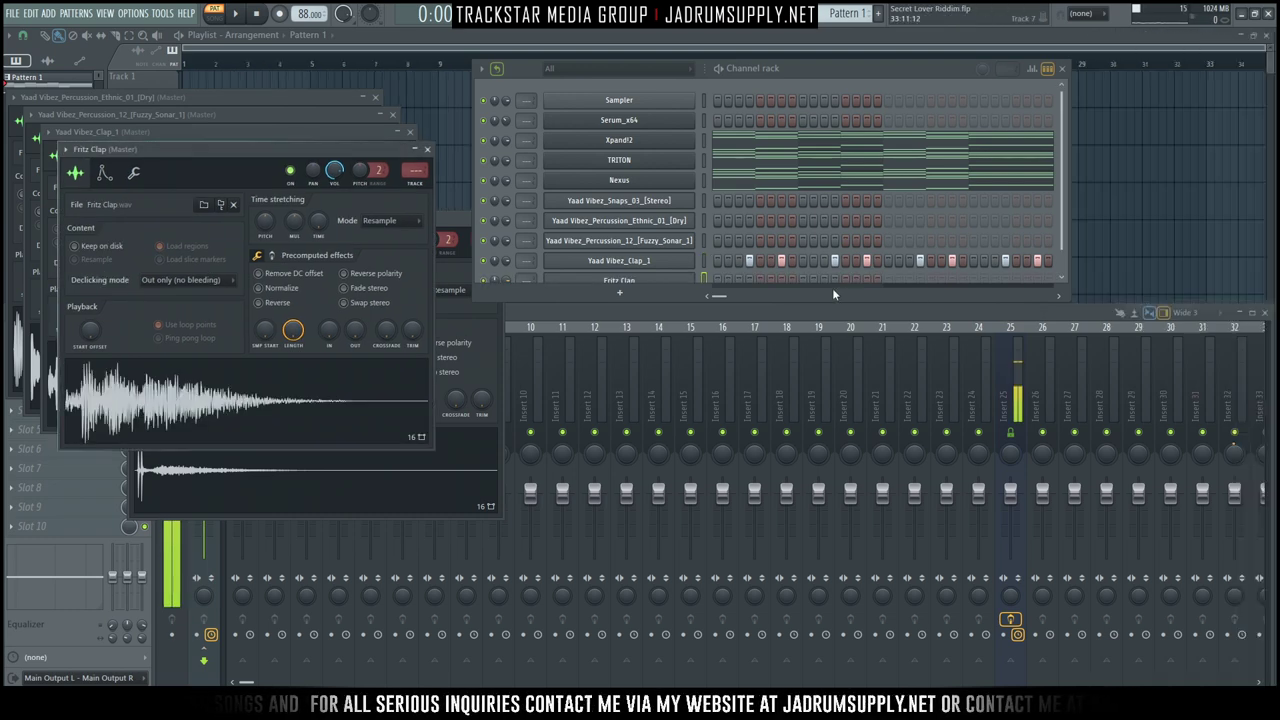
drag(754, 304, 728, 436)
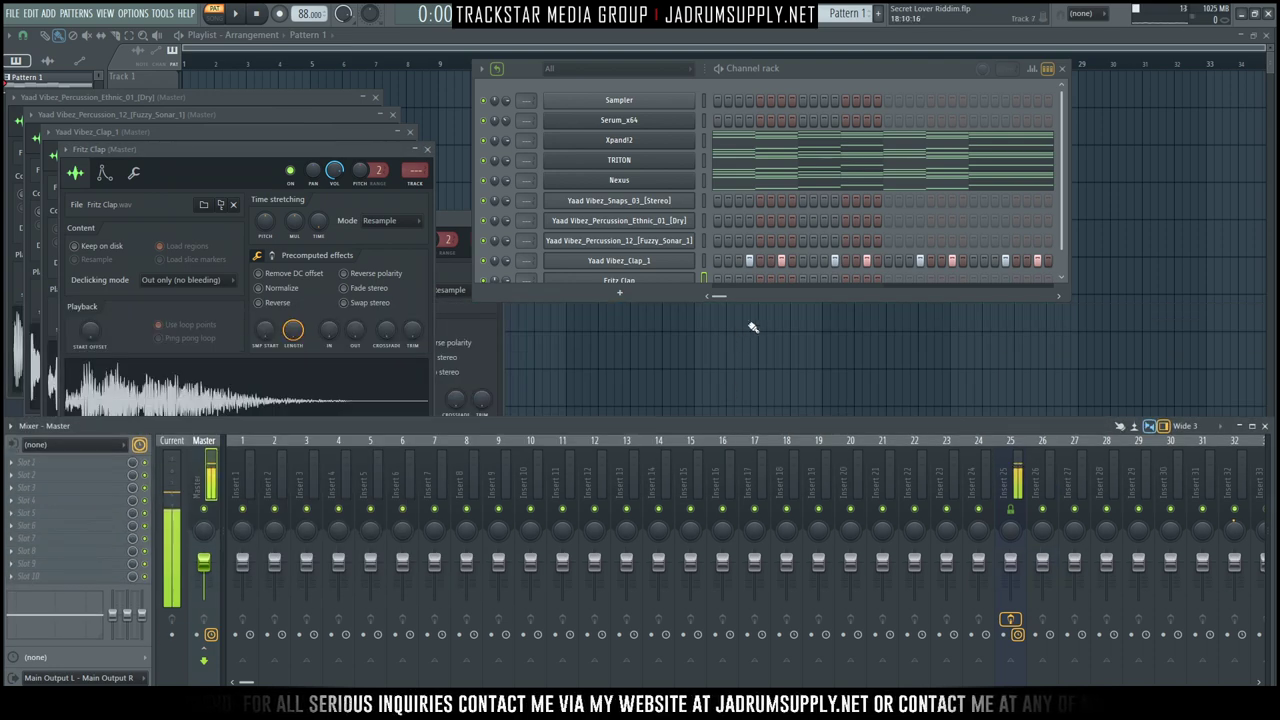
drag(768, 301, 768, 320)
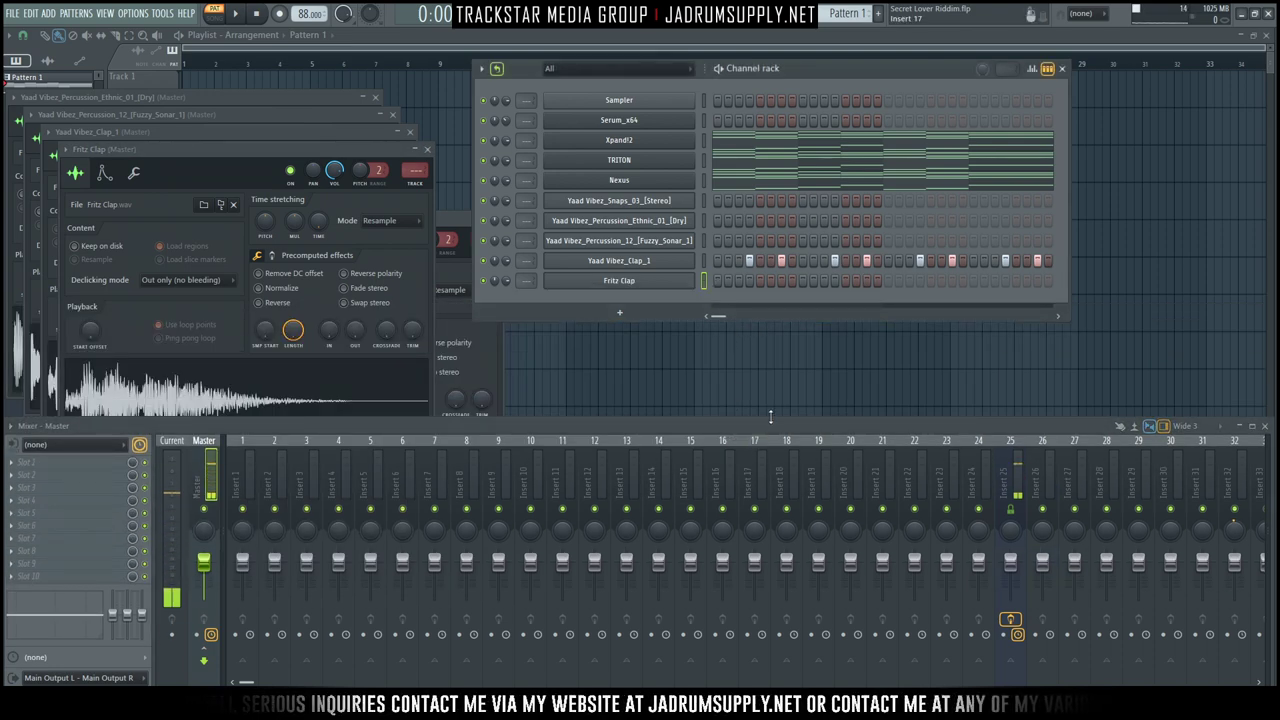
Paste the Yaad Vibez_Clap_1 hits onto the Fritz Clap channel and play the pattern with both claps layered.
click(704, 282)
key(ctrl+v)
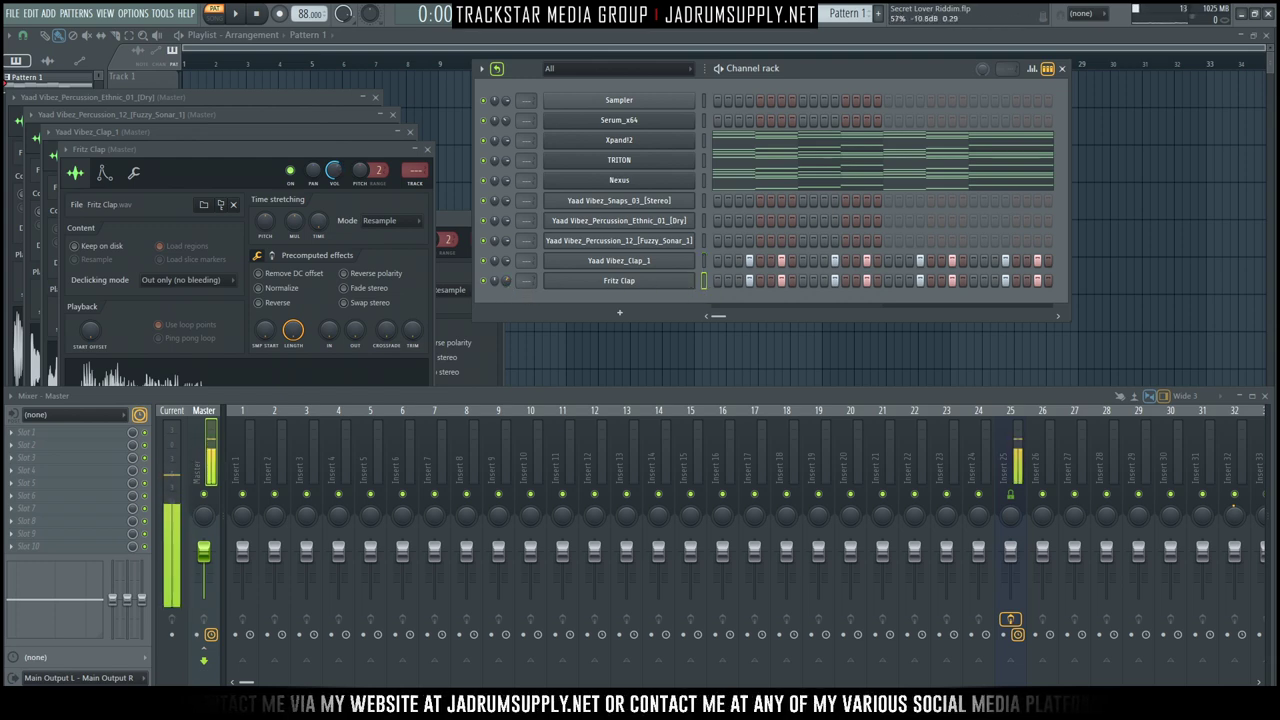
key(space)
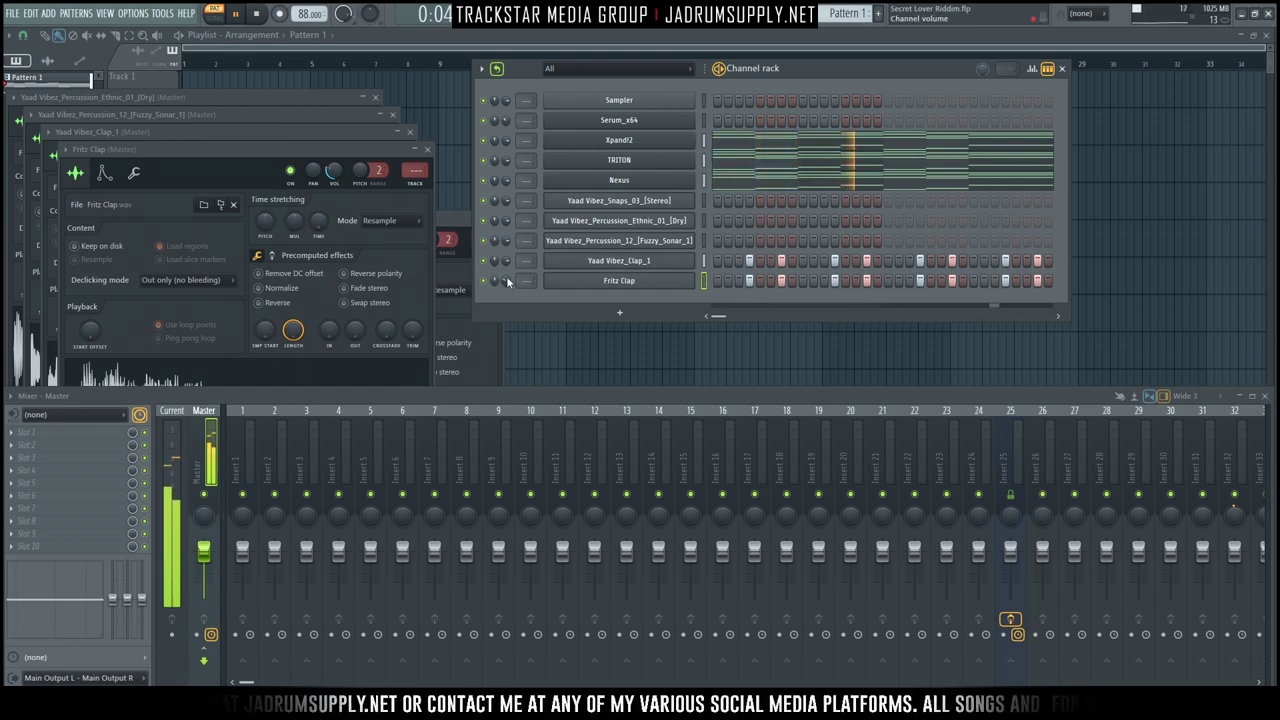
key(space)
Place B4 snap notes at the end of bars 2 and 4 in the Yaad Vibez_Snaps_03_[Stereo] piano roll.
right_click(642, 201)
click(719, 203)
scroll(425, 56, down, 3)
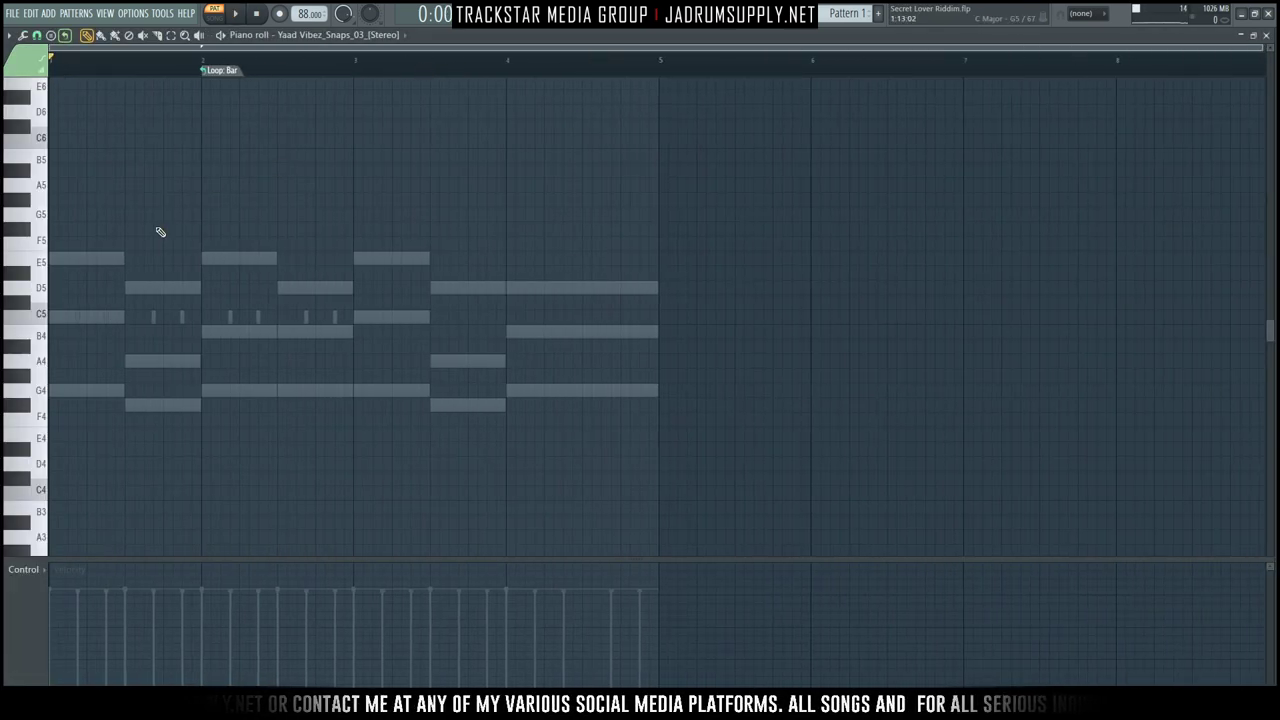
key(space)
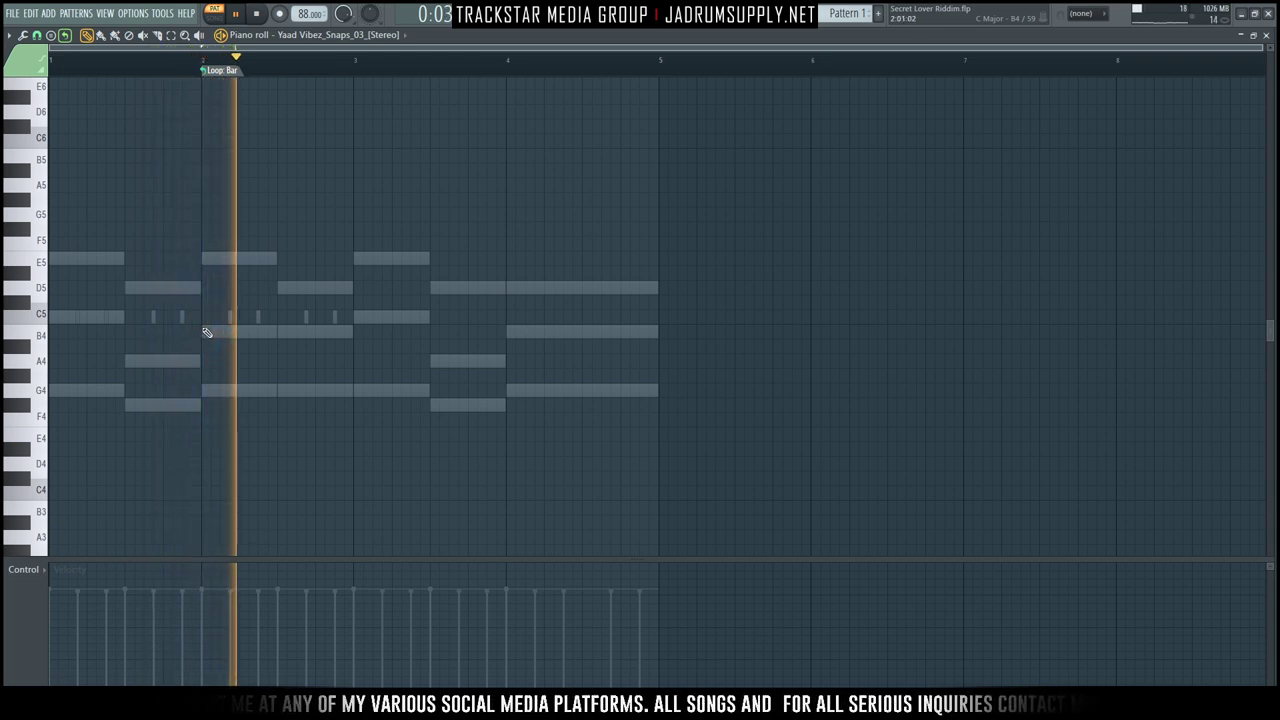
key(space)
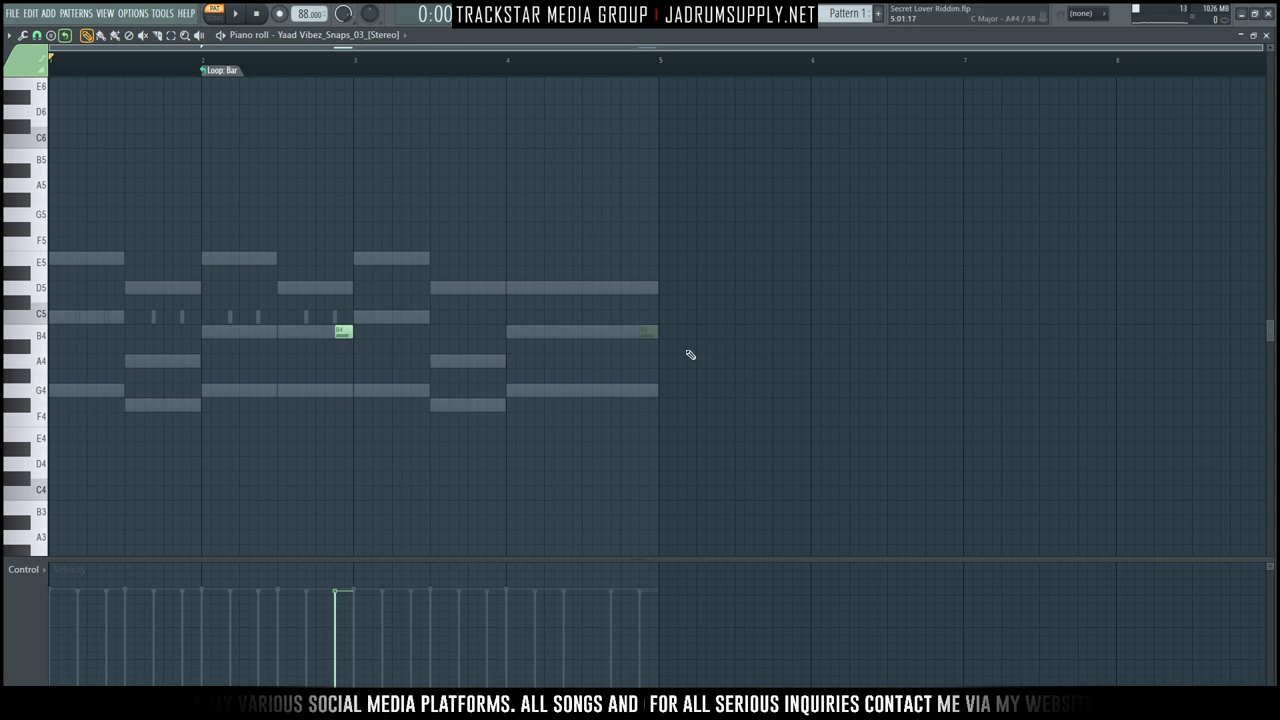
click(645, 334)
scroll(645, 337, down, 1)
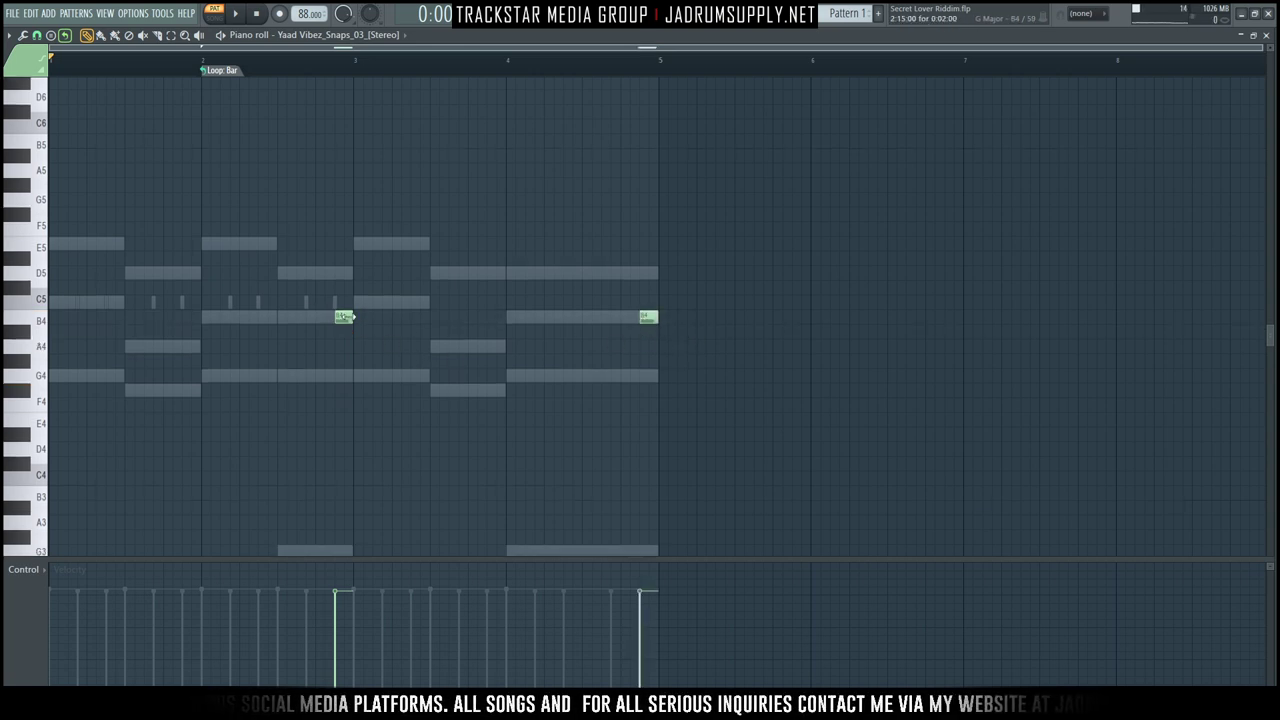
Remove the snap note in bar 2 and raise the one at the end of bar 4 to C5, checking with playback.
key(space)
click(587, 58)
key(space)
key(space)
key(space)
drag(647, 318, 648, 302)
key(space)
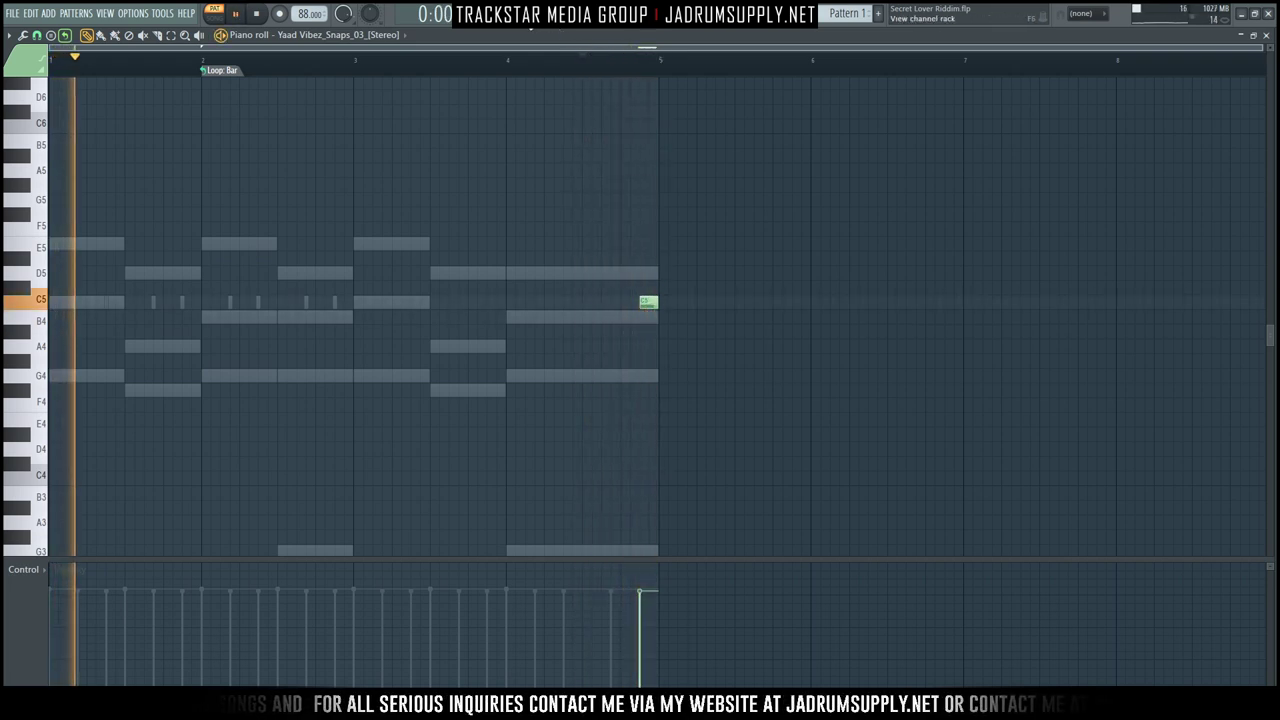
Turn on Normalize for the Yaad Vibez_Snaps_03_[Stereo] sample and close its channel settings.
click(531, 28)
click(666, 205)
click(327, 357)
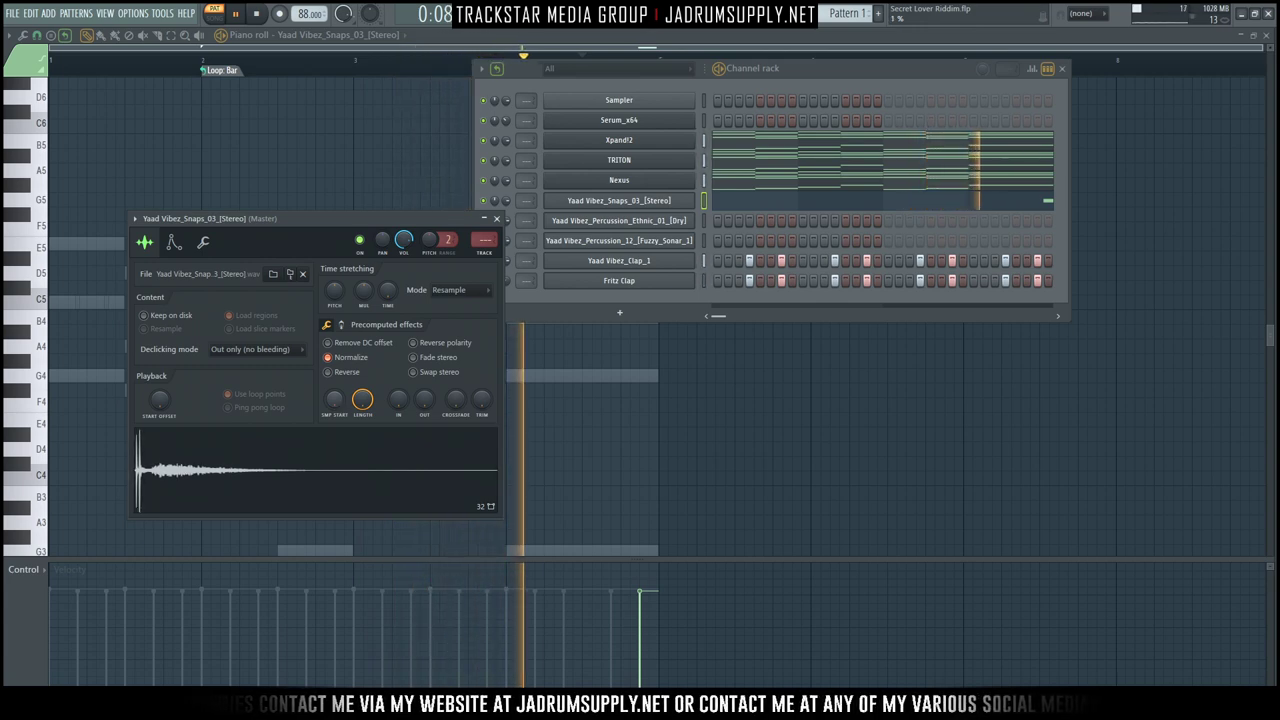
key(ctrl)
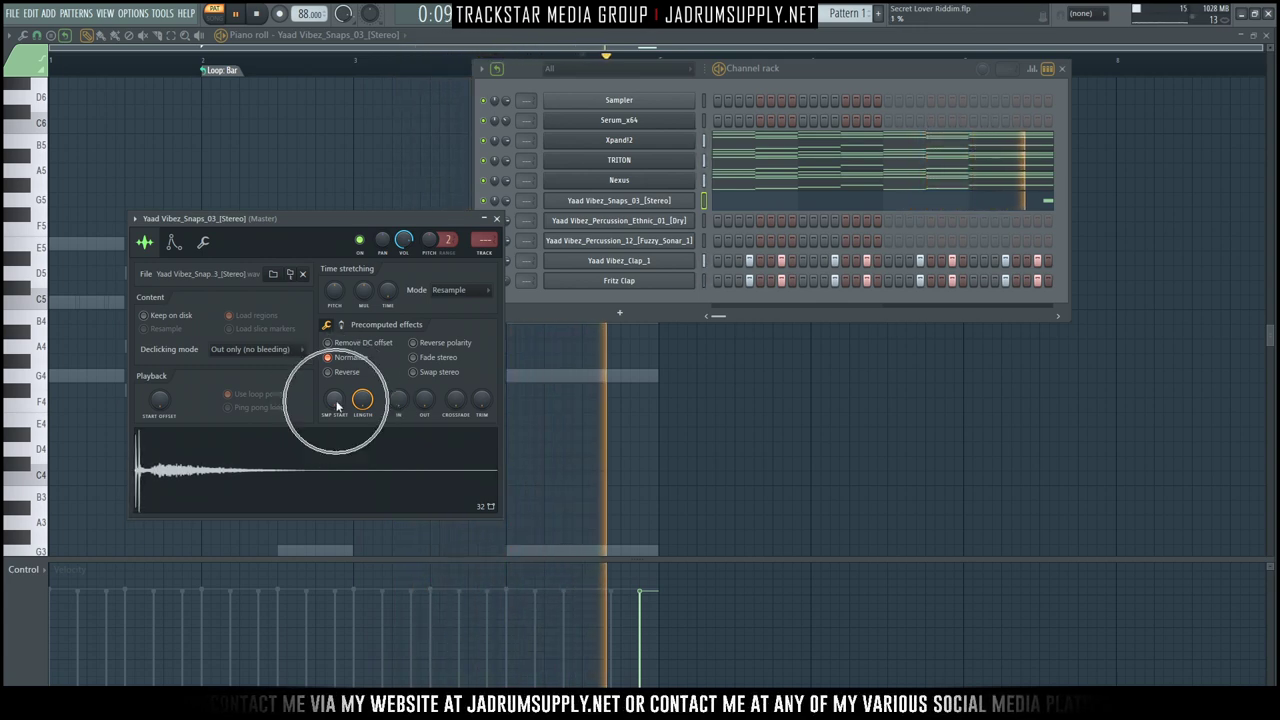
click(497, 219)
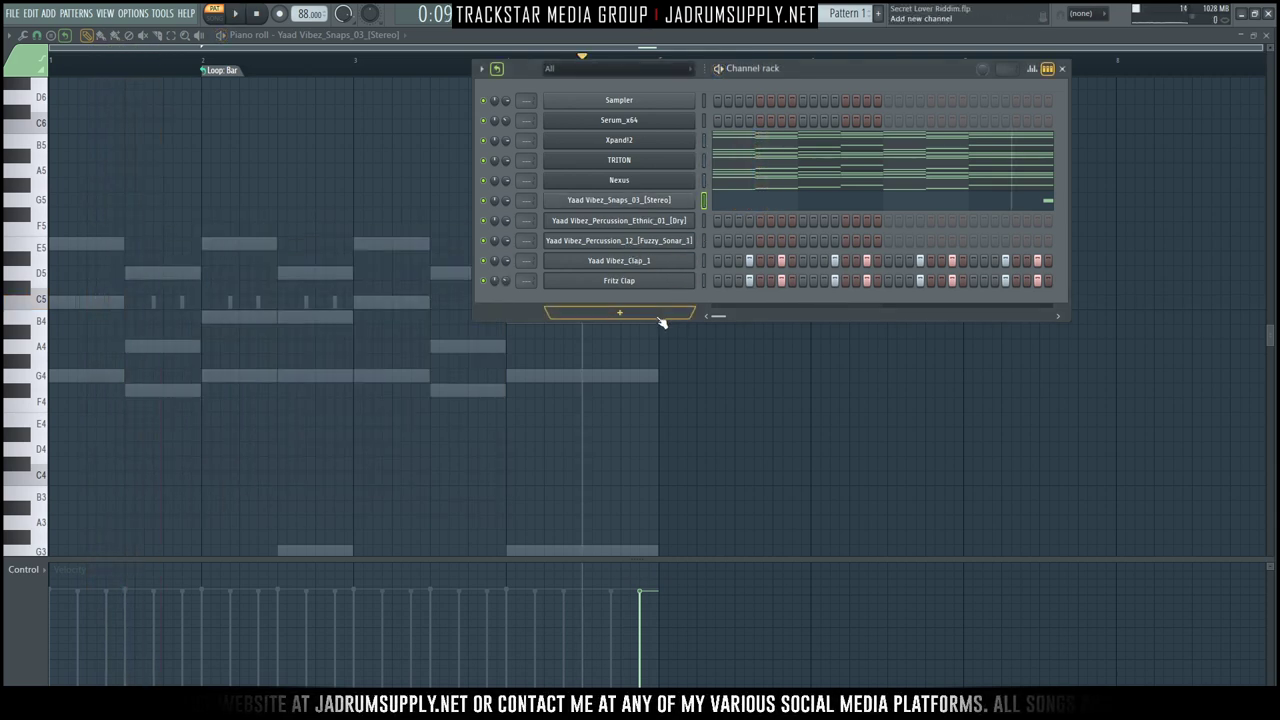
Place a C5 note at the start of bar 1 for Yaad Vibez_Percussion_12_[Fuzzy_Sonar_1] and turn off that channel's looping.
right_click(690, 242)
click(730, 242)
click(347, 72)
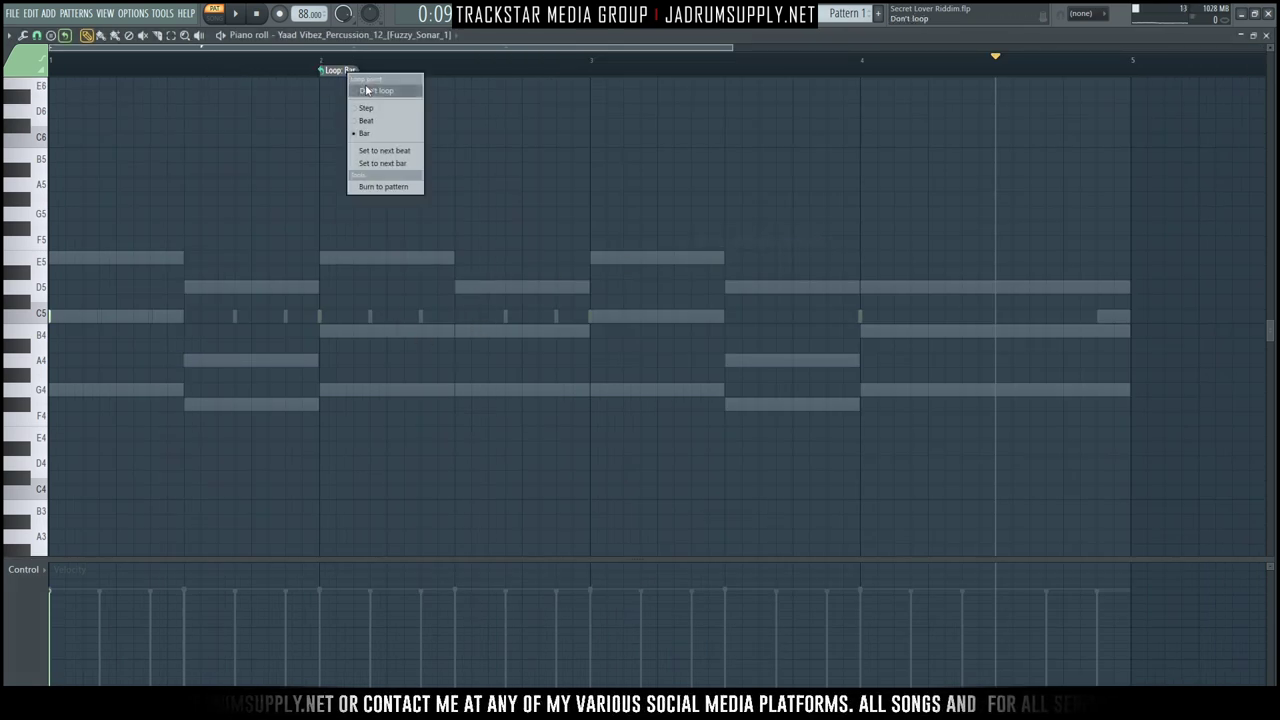
click(379, 92)
scroll(474, 208, down, 3)
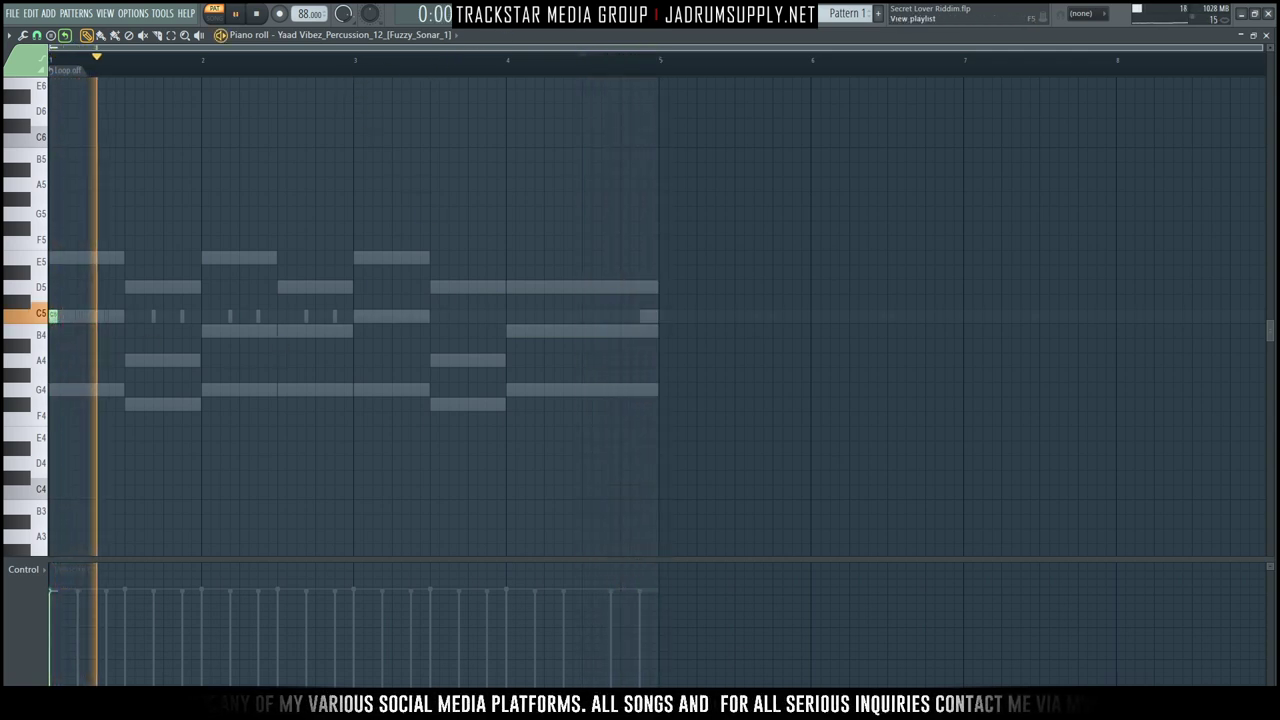
key(F6)
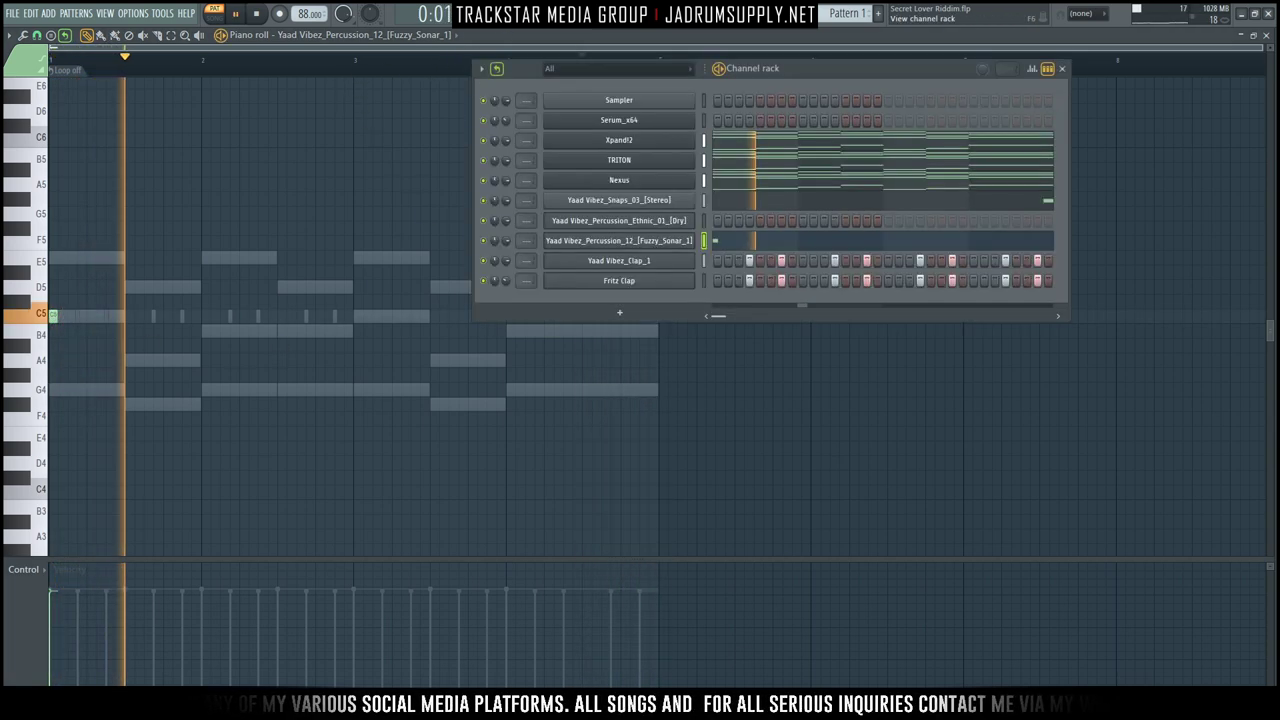
Add Yaad Vibez_Percussion_Ethnic_01_[Dry] notes in bar 4: D5 on step 11 and B4 on step 14.
right_click(687, 215)
click(674, 222)
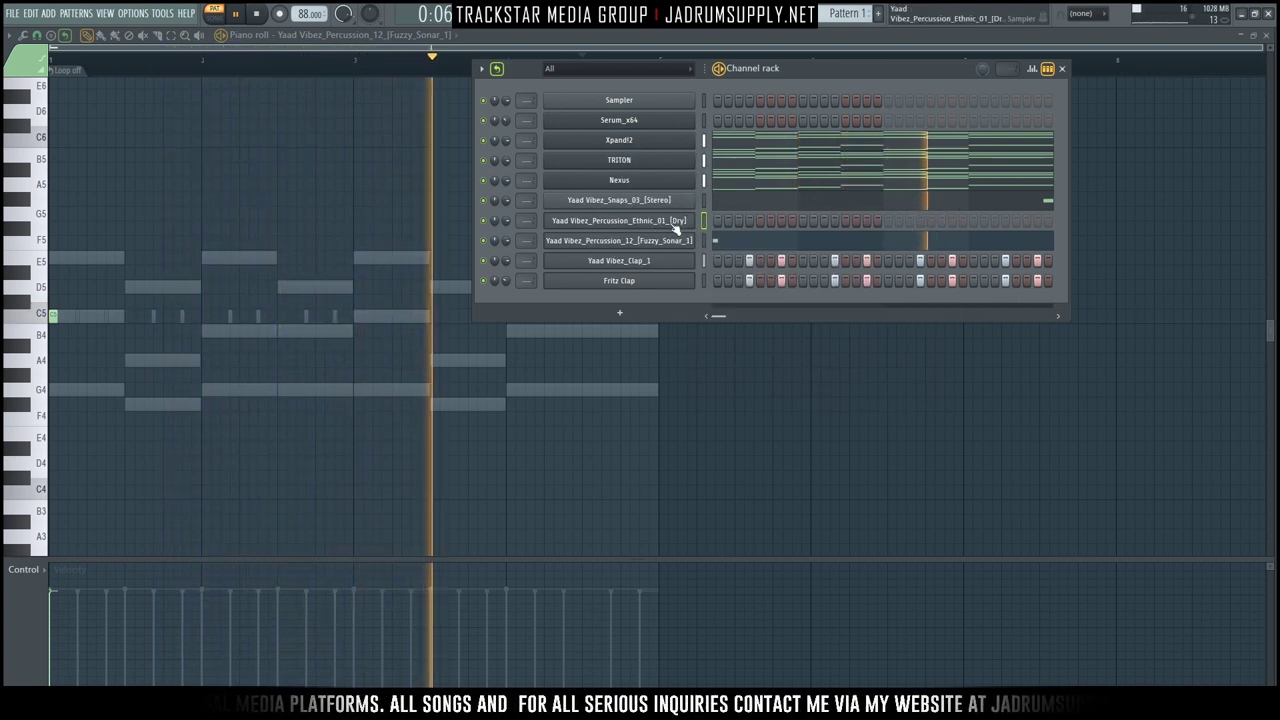
right_click(694, 216)
click(720, 220)
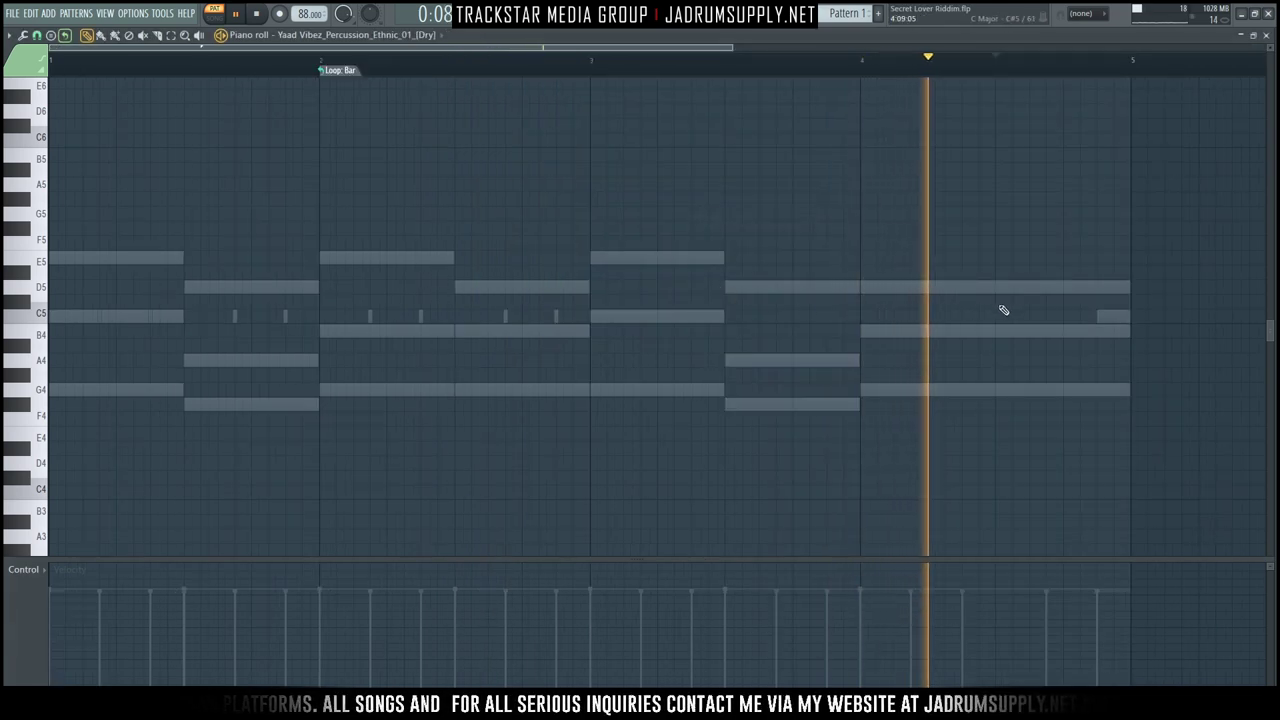
click(1037, 287)
click(1096, 330)
key(space)
drag(1100, 334, 1084, 334)
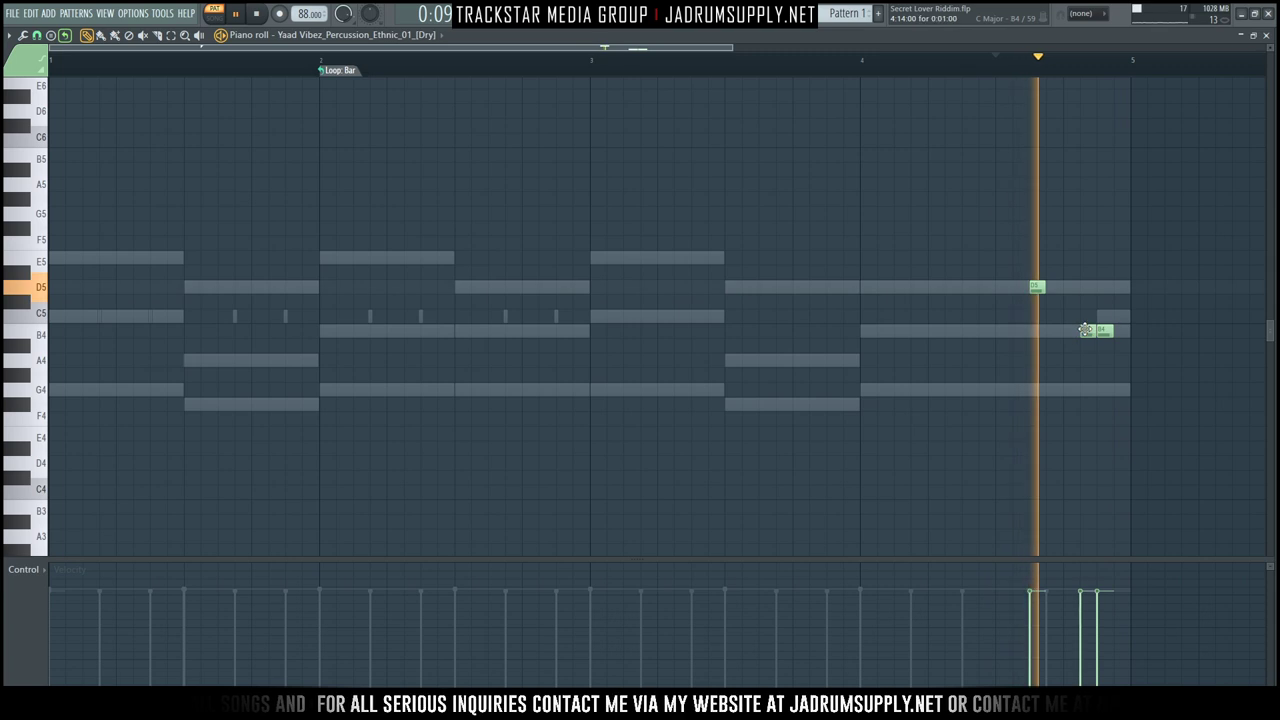
key(space)
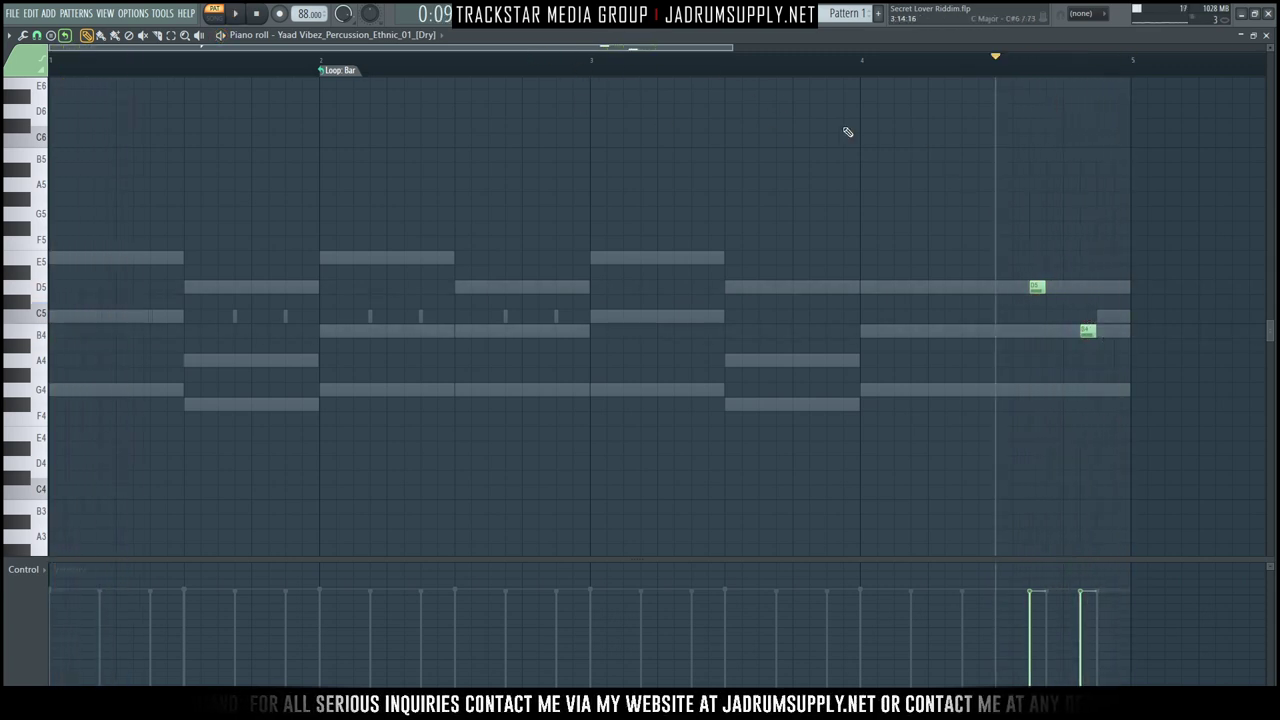
Play the pattern with Yaad Vibez_Percussion_Ethnic_01_[Dry] soloed to check its notes, and restore the other channels.
key(F6)
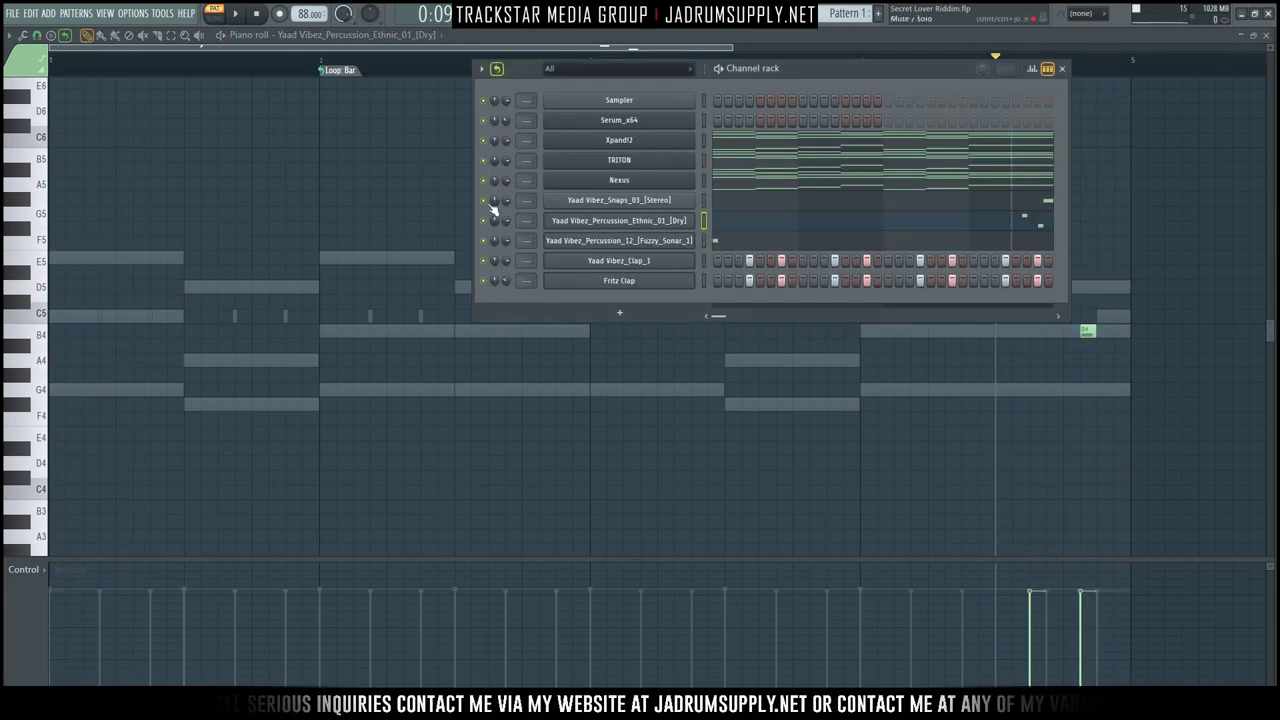
key(space)
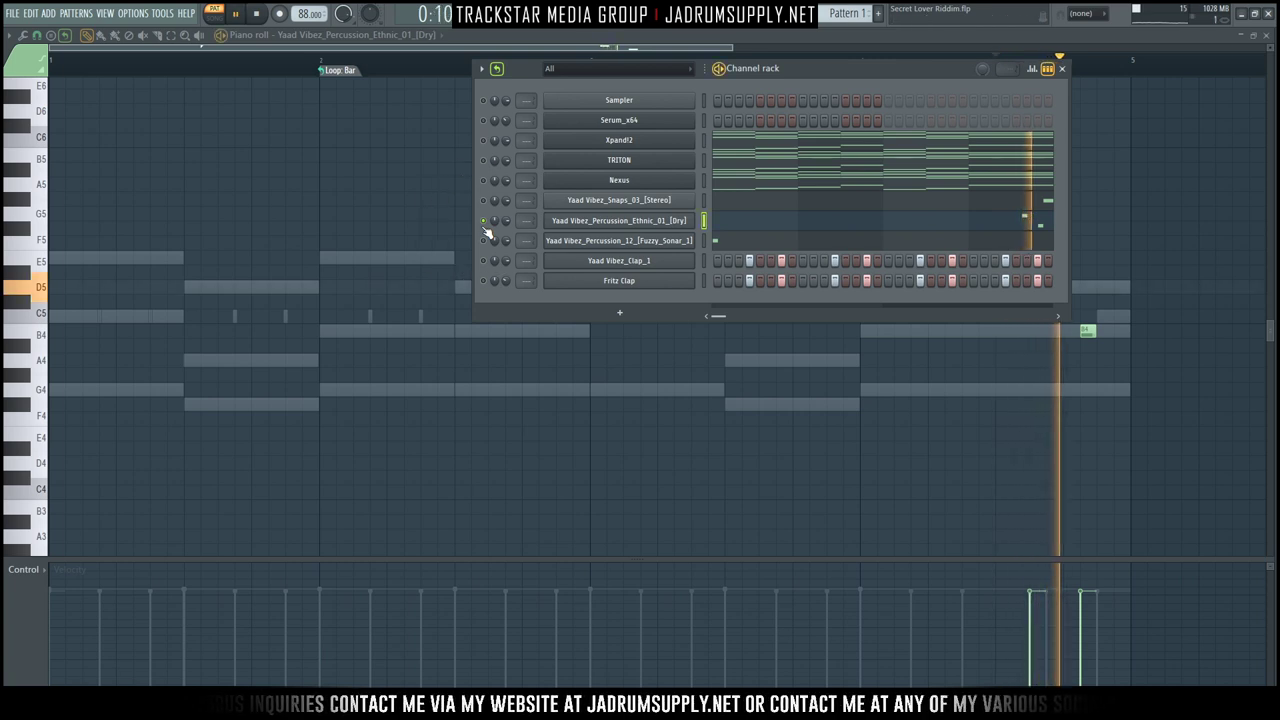
key(space)
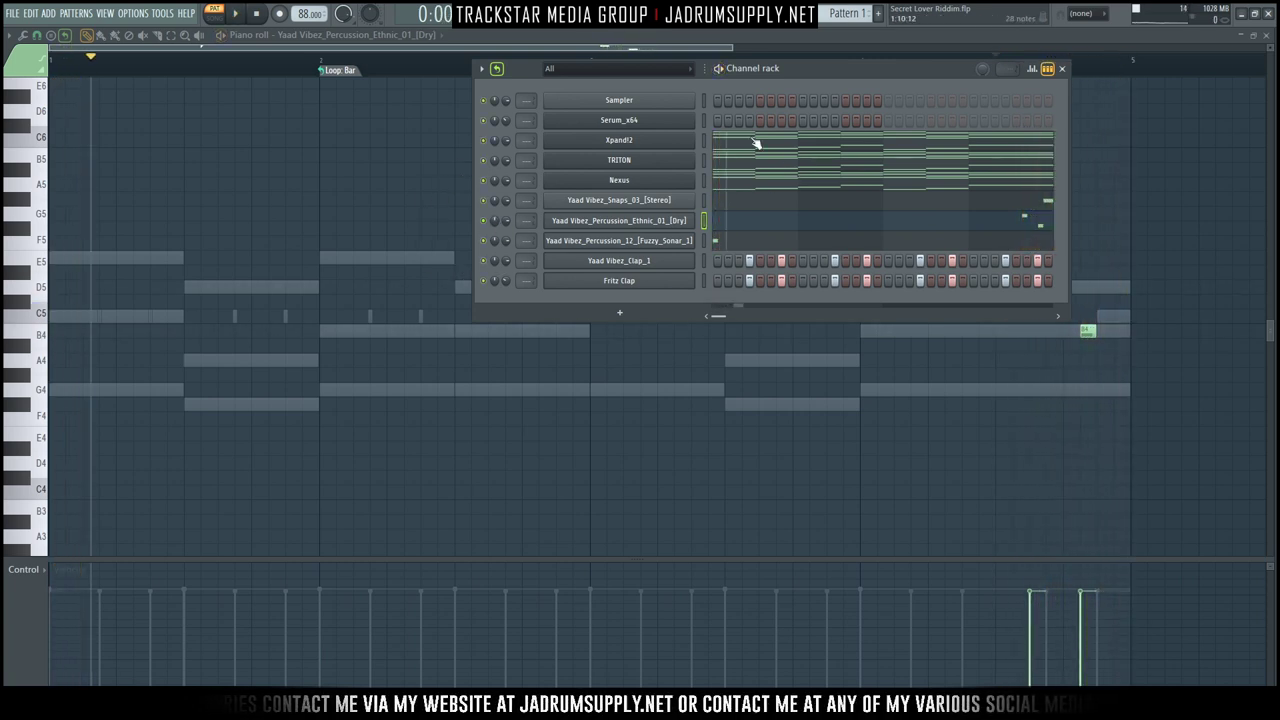
Insert a Spectrasonics Omnisphere channel above Serum_x64.
right_click(661, 121)
mouse_move(718, 211)
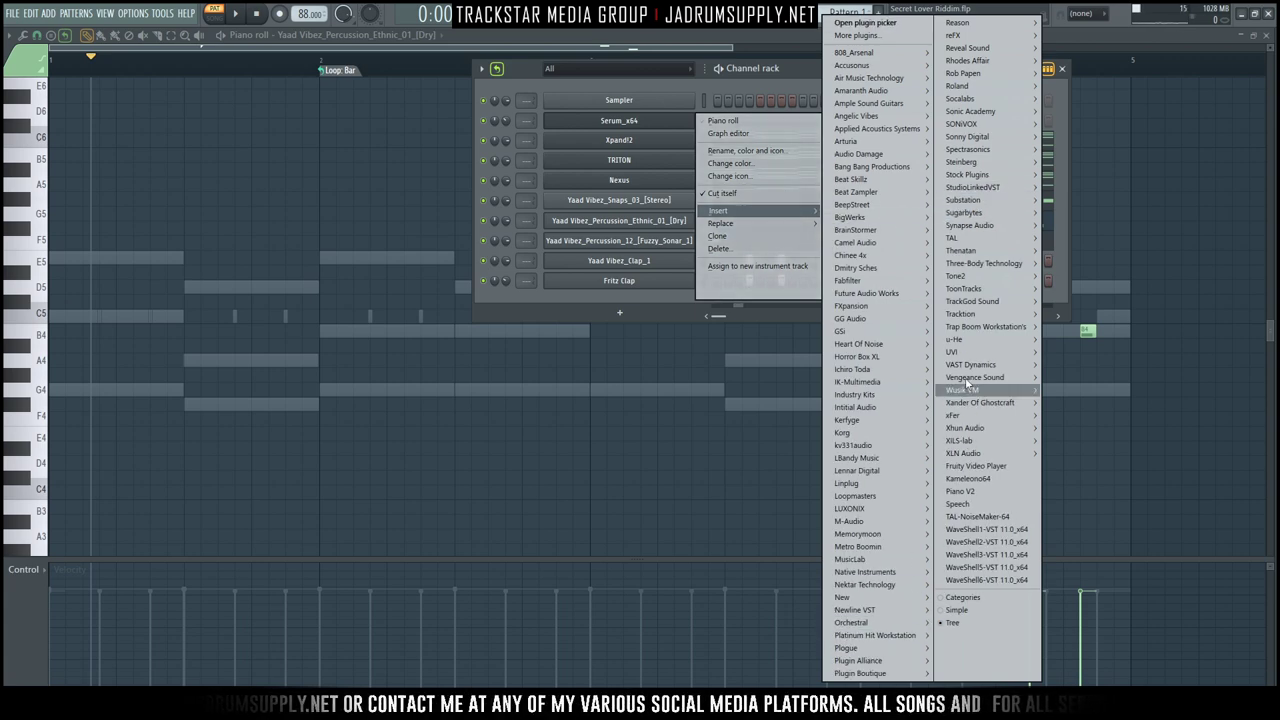
mouse_move(990, 149)
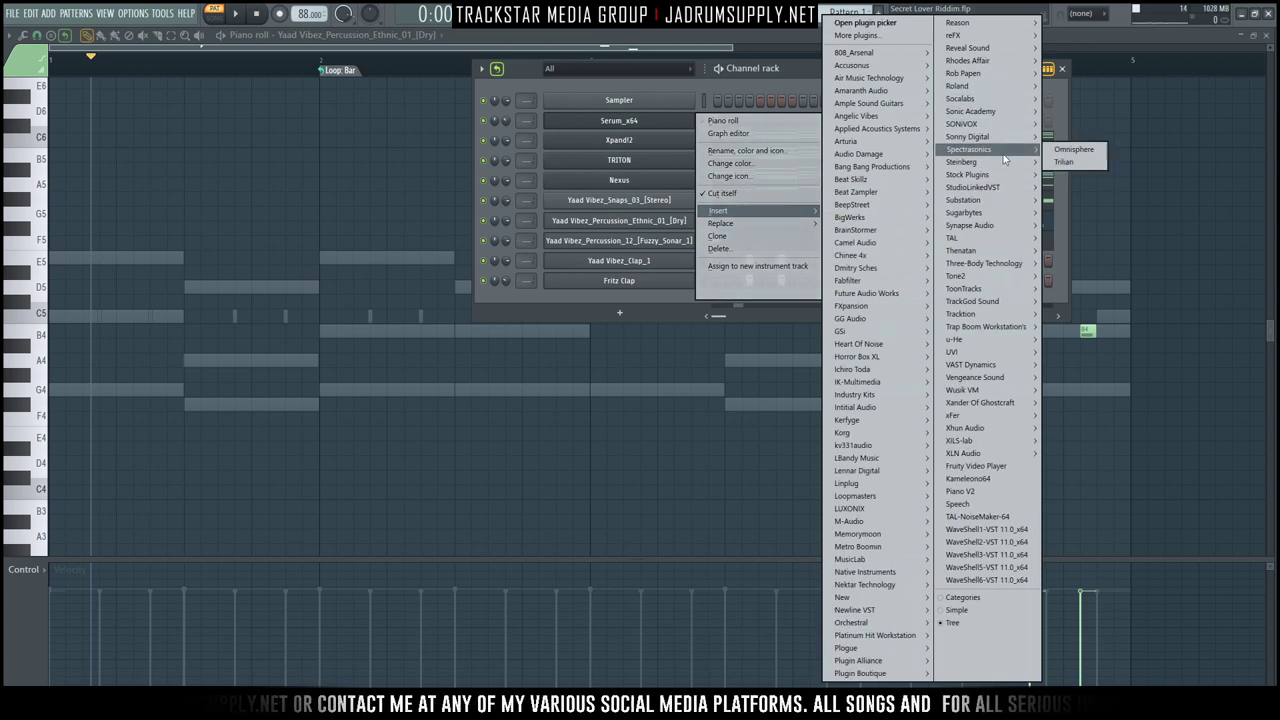
click(1076, 149)
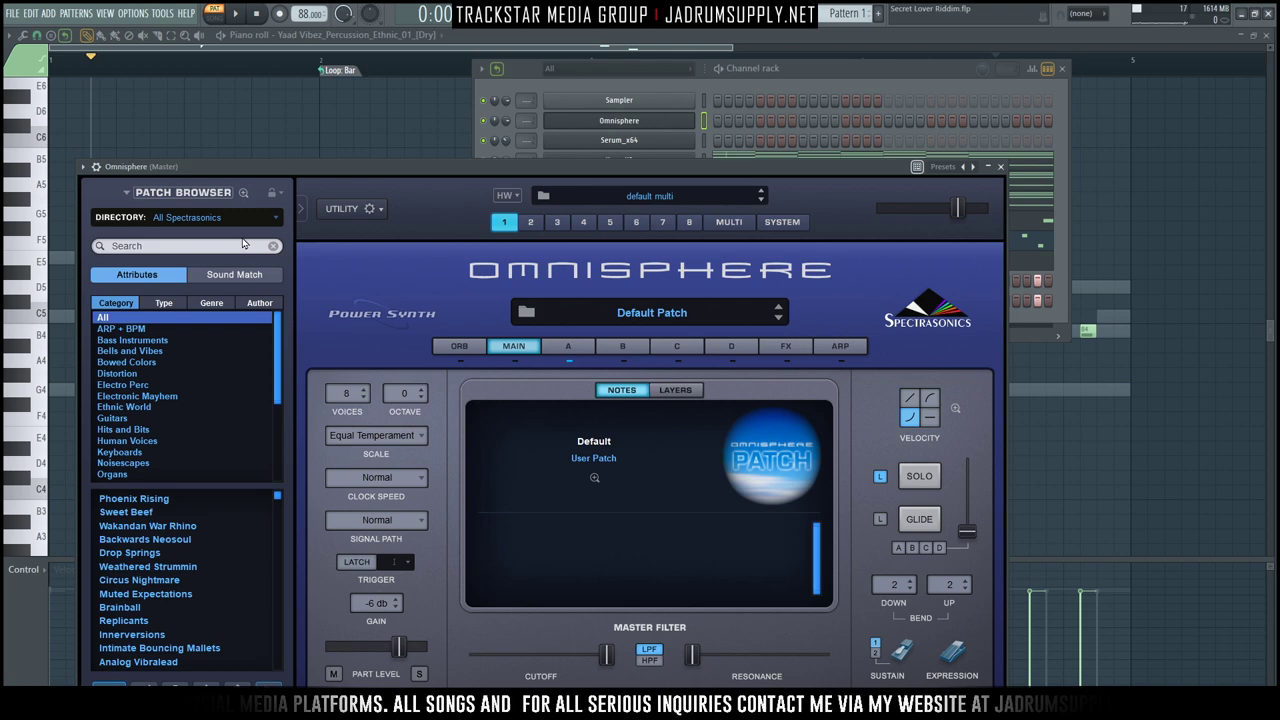
Switch Omnisphere's patch directory to Keyscape Library and load the LA Custom C7 Grand Piano patch.
click(236, 218)
click(198, 295)
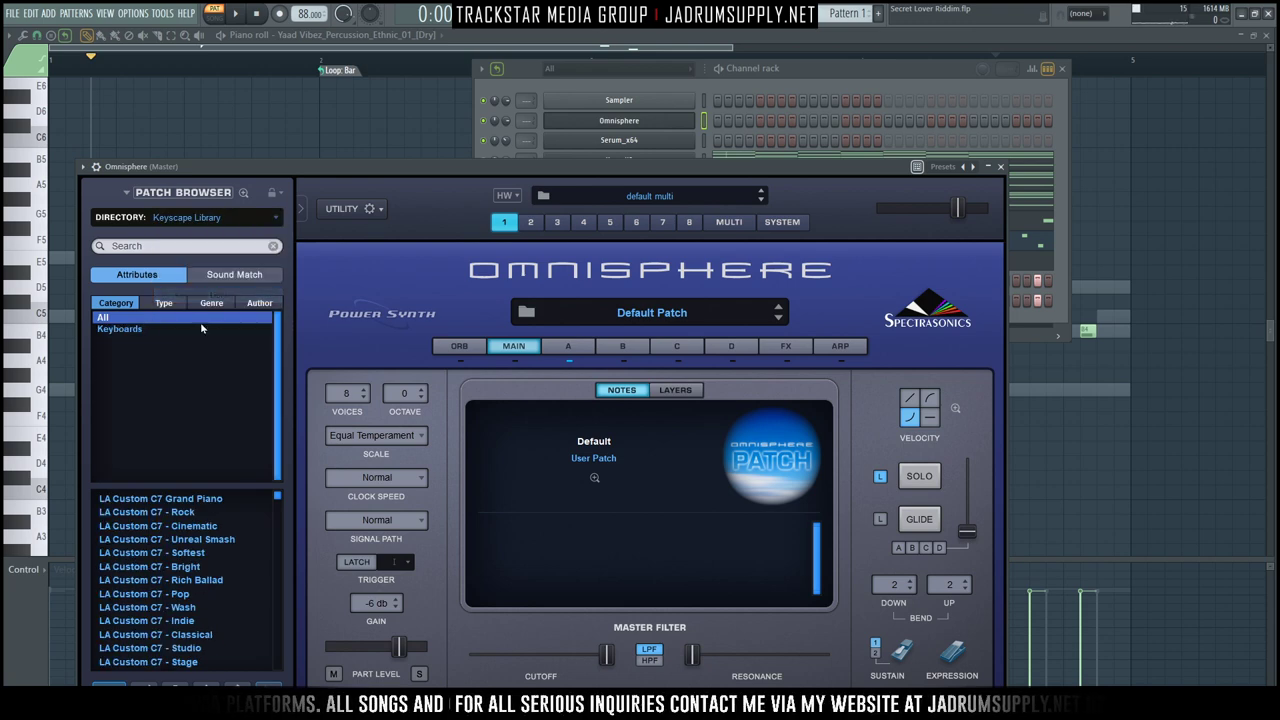
click(190, 500)
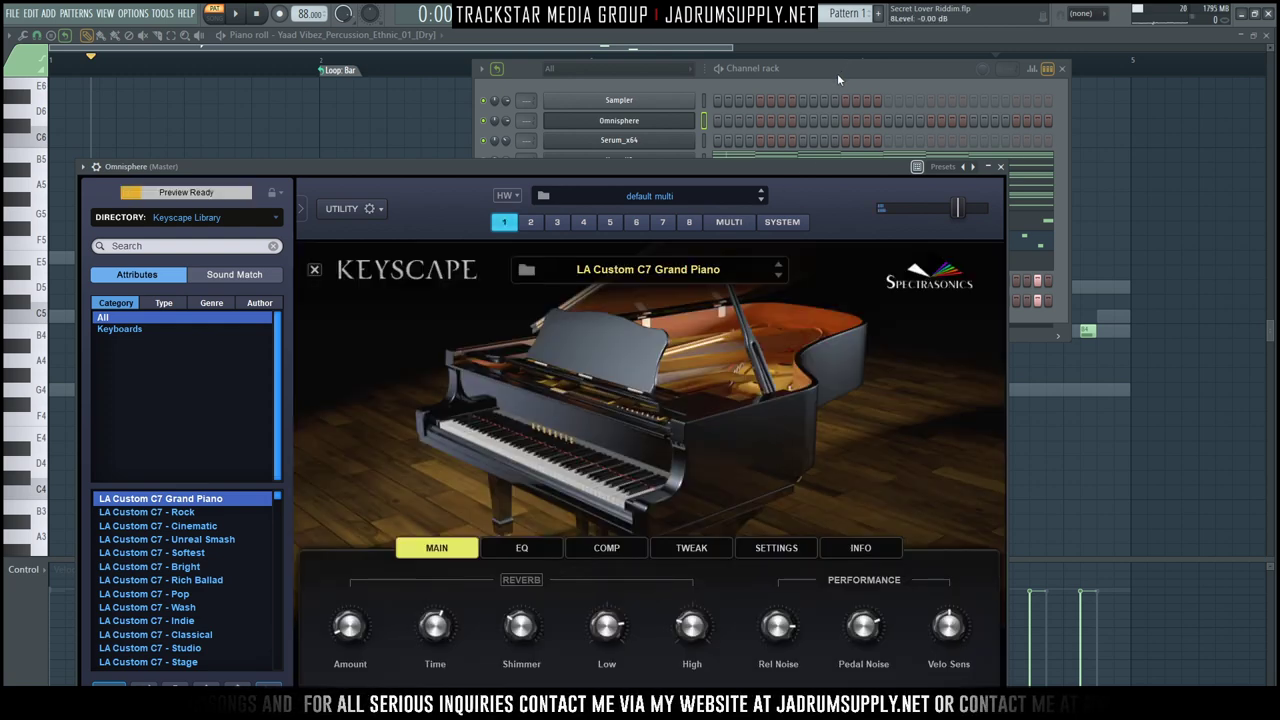
Mute Xpand!2, TRITON and Nexus, and paste the Xpand!2 notes into Omnisphere, showing them in its piano roll.
click(837, 76)
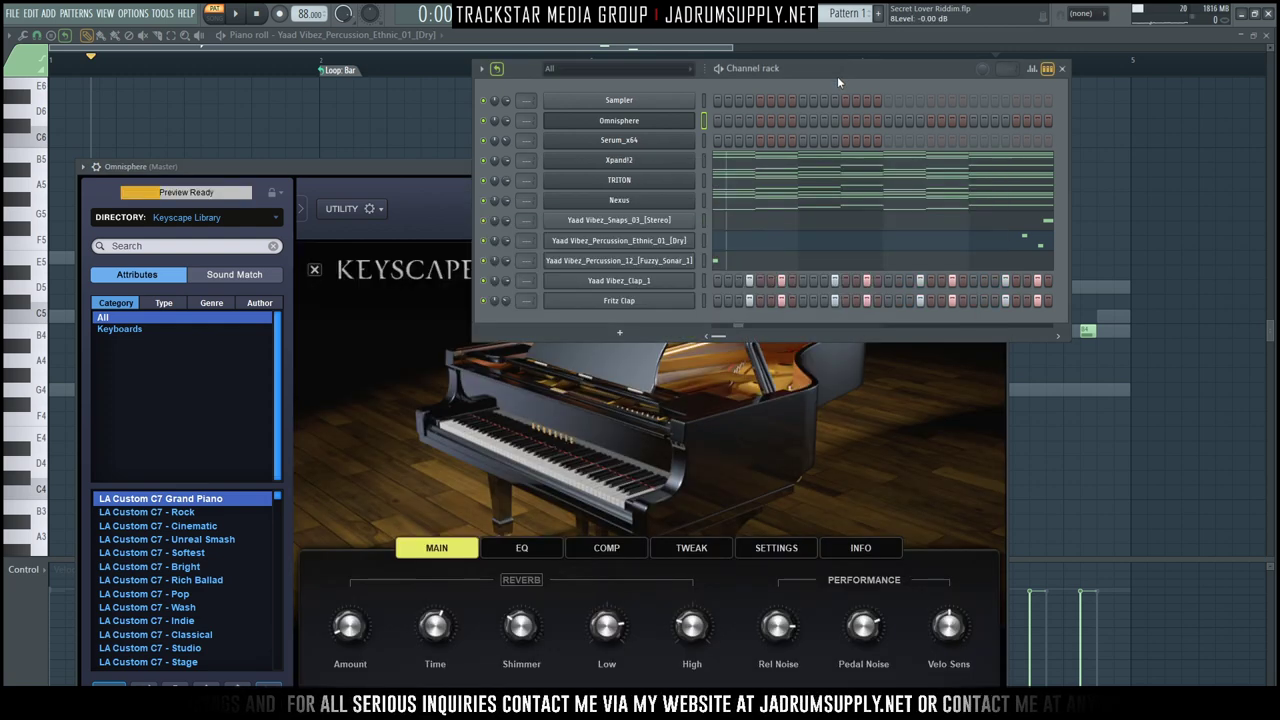
click(703, 163)
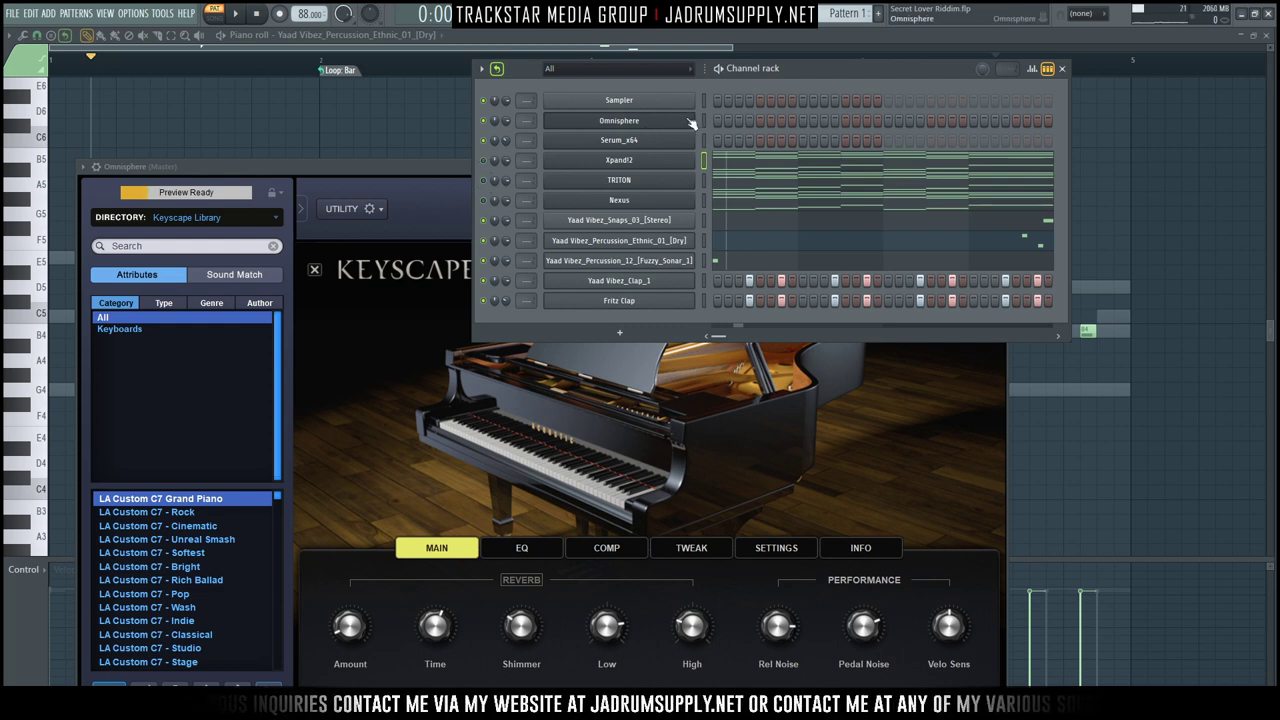
key(ctrl+v)
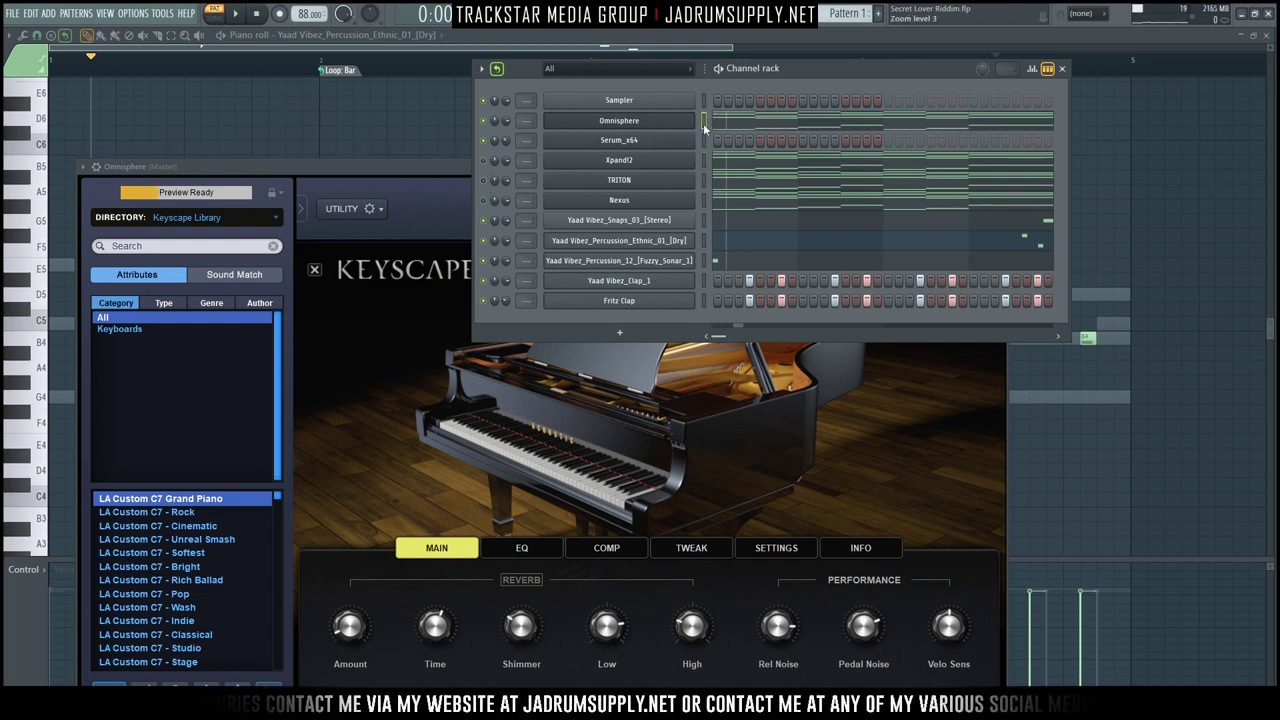
click(766, 126)
scroll(600, 69, down, 4)
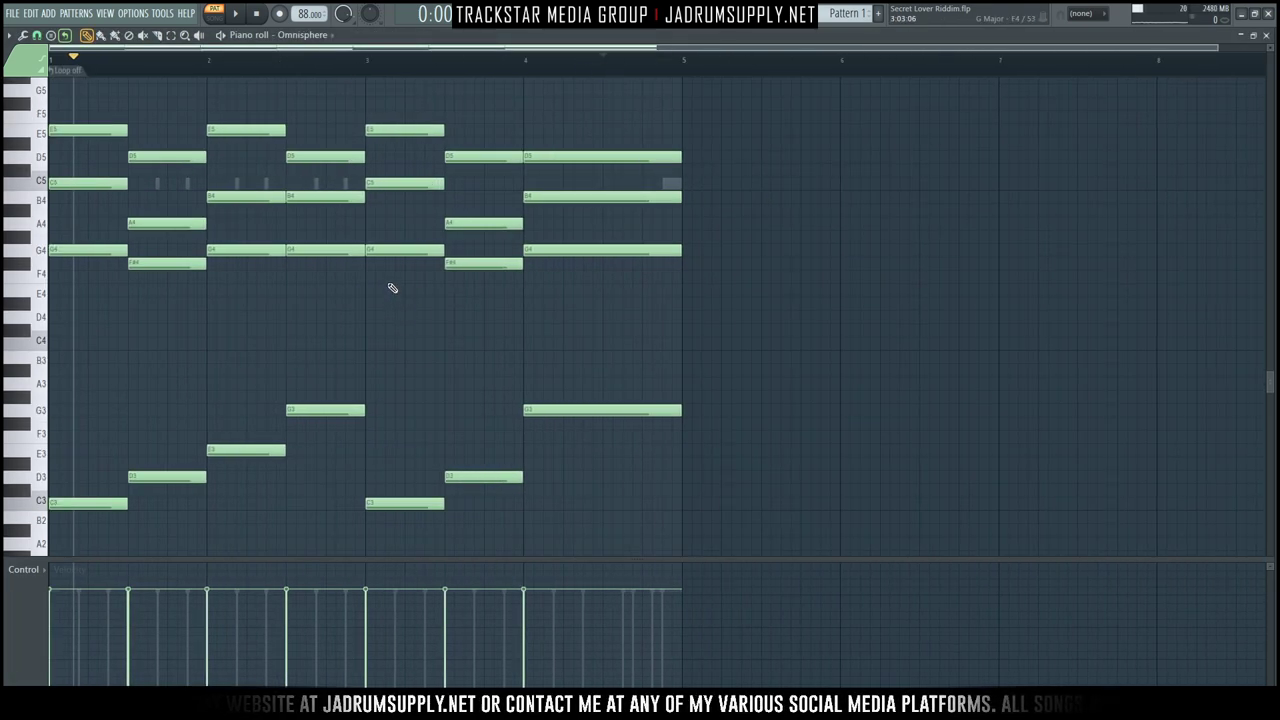
Randomize the velocities of the Omnisphere notes with the randomizer's velocity level, accept it, and play the pattern to check.
key(alt+r)
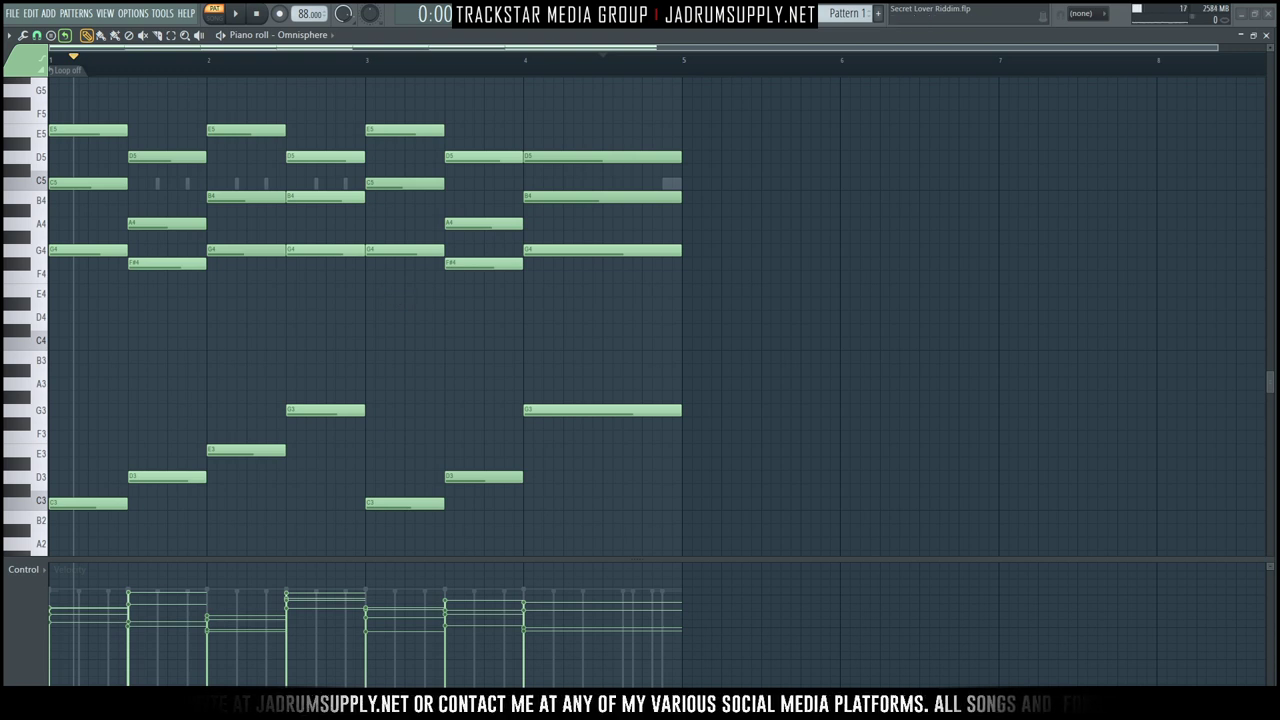
key(alt+r)
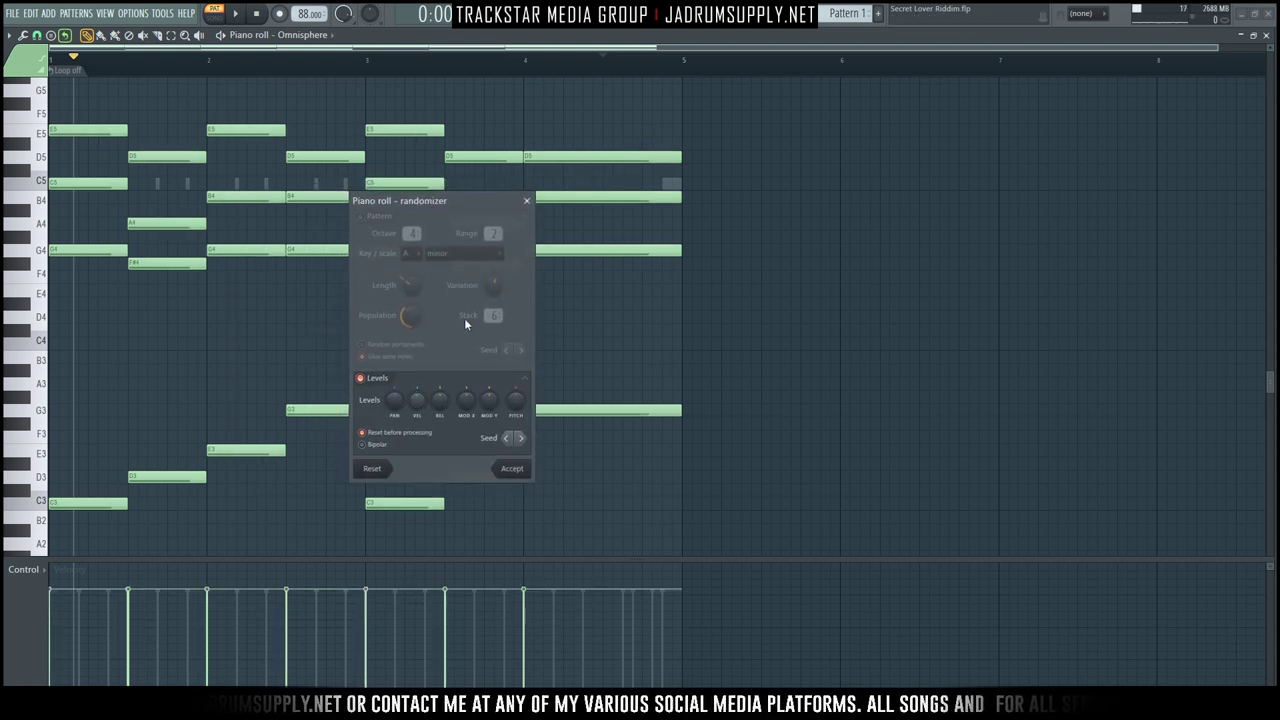
drag(416, 399, 416, 450)
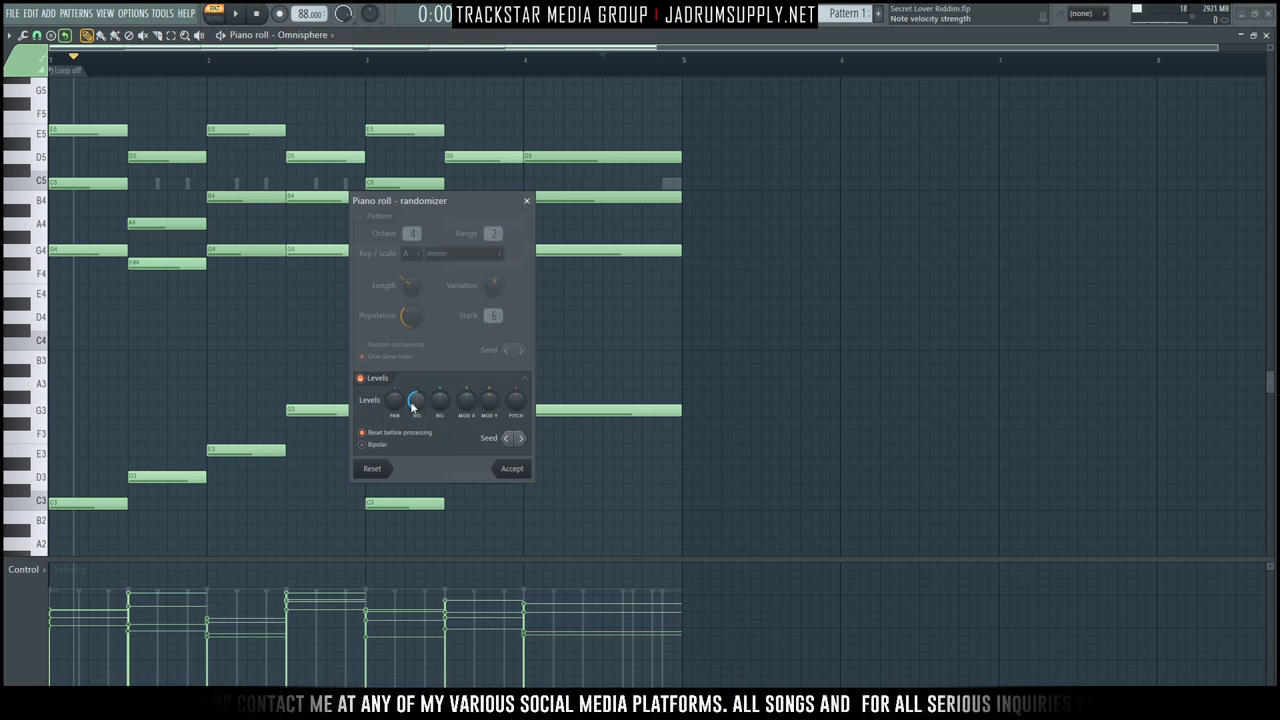
key(space)
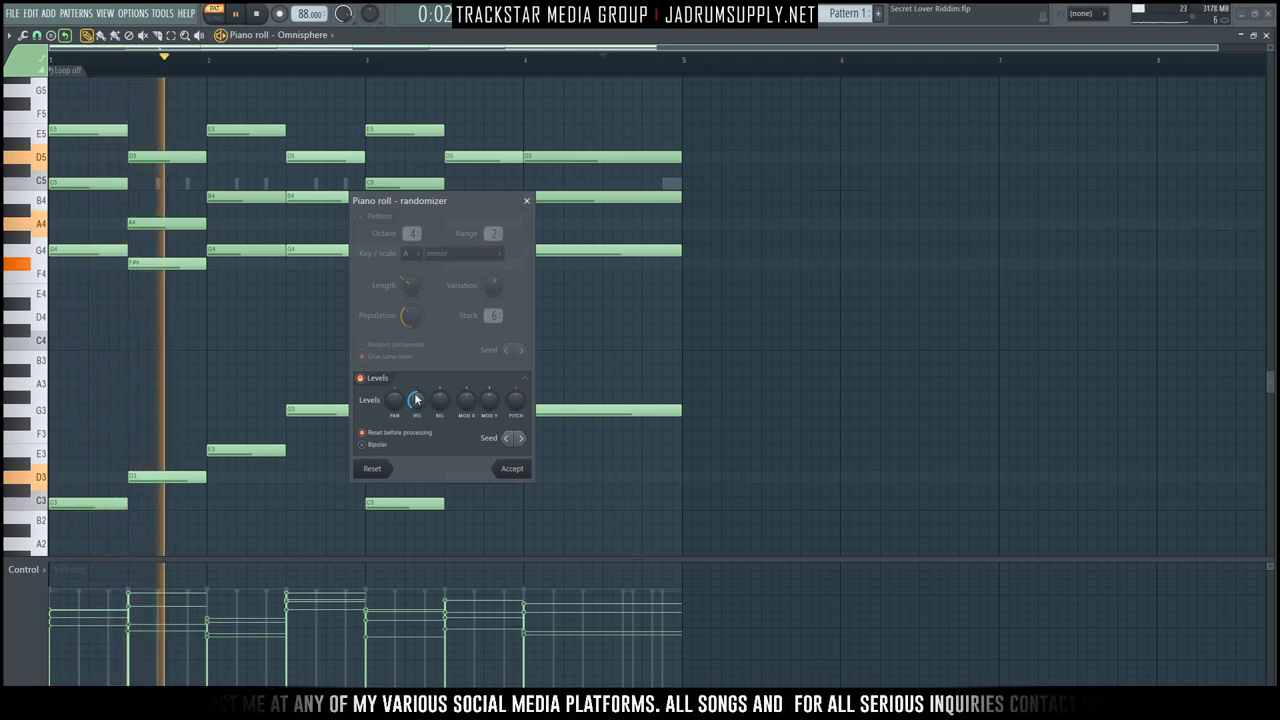
click(509, 469)
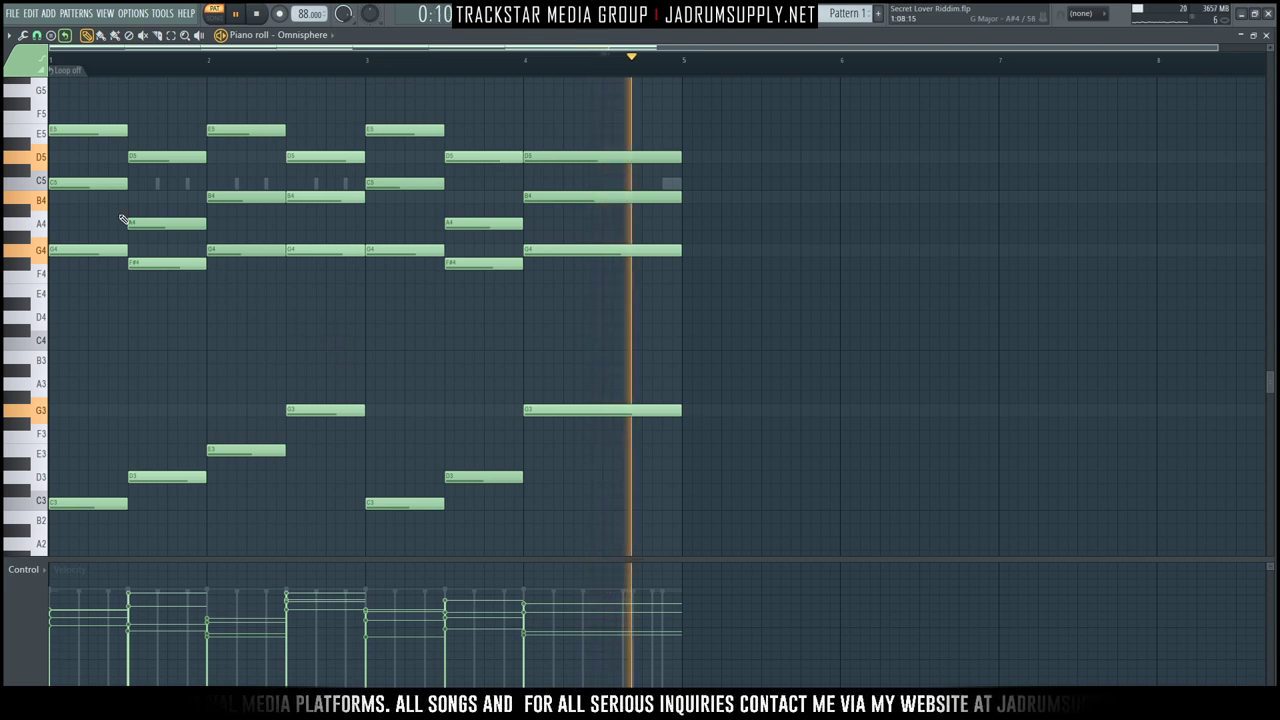
key(space)
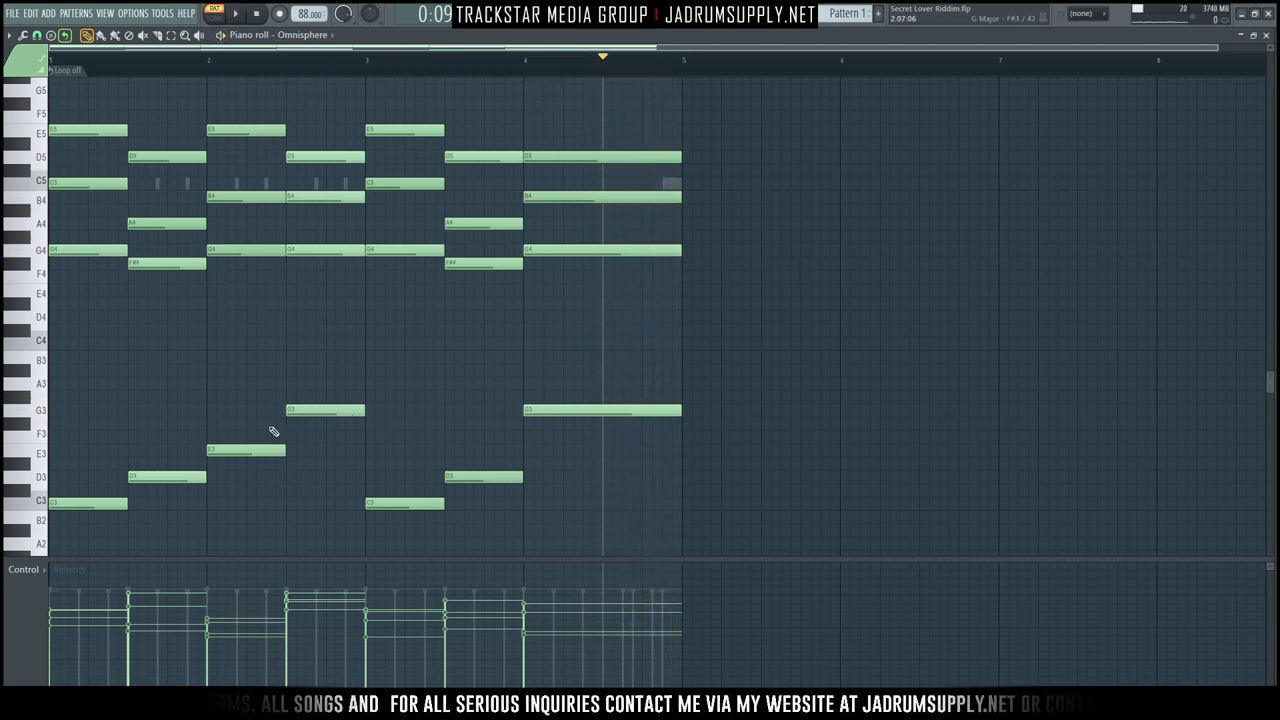
scroll(375, 434, down, 1)
scroll(222, 465, up, 1)
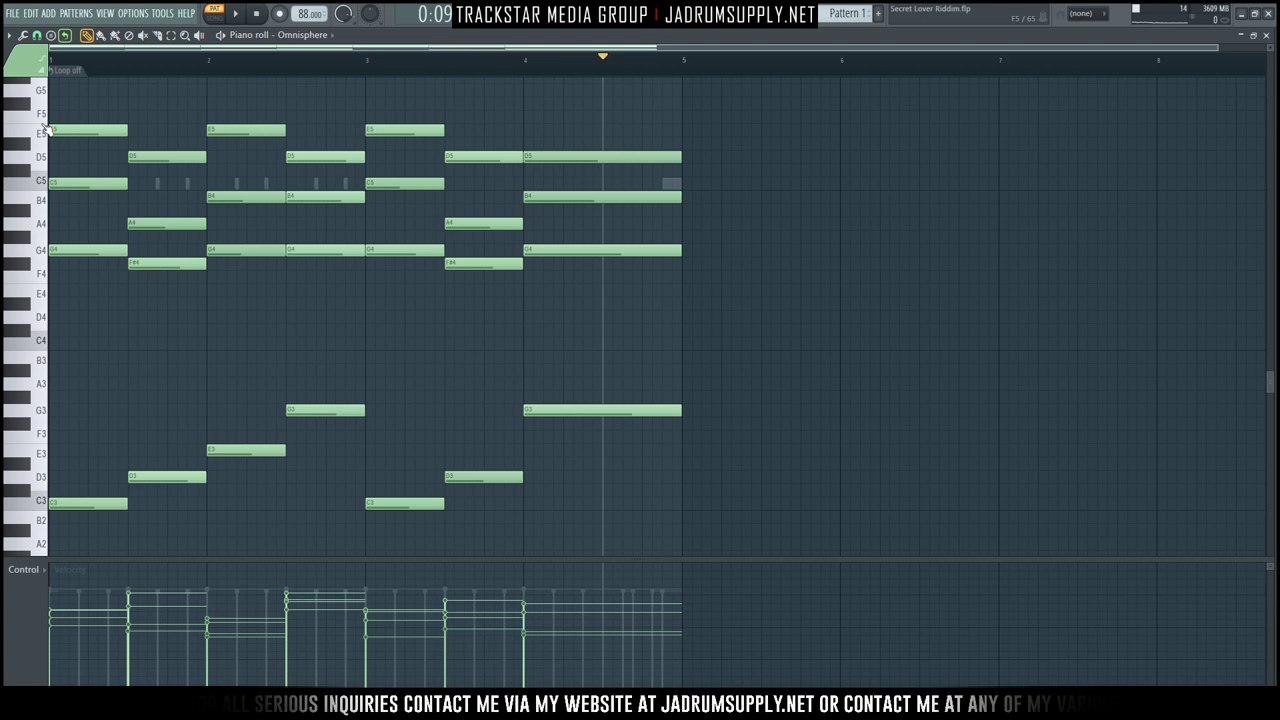
click(43, 272)
click(28, 265)
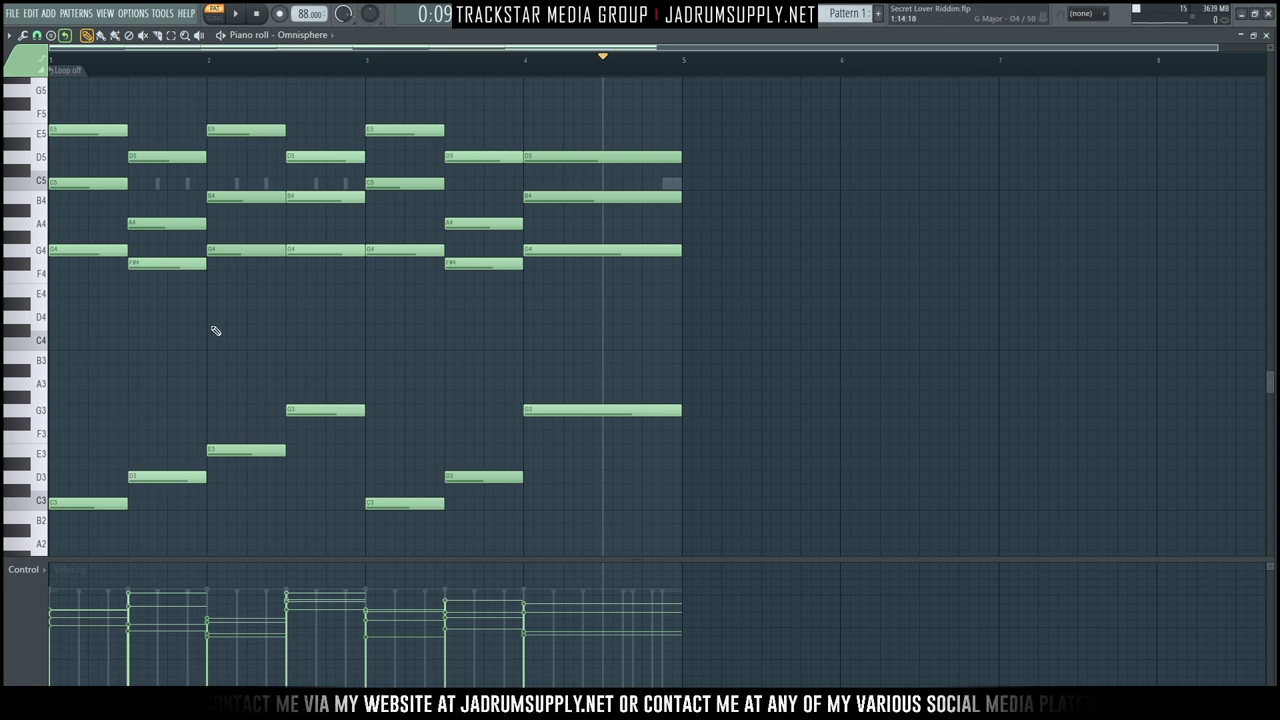
Draw one-bar notes for the C major scale from C3 to B3 at bar 5, and duplicate them upward through B5.
click(687, 505)
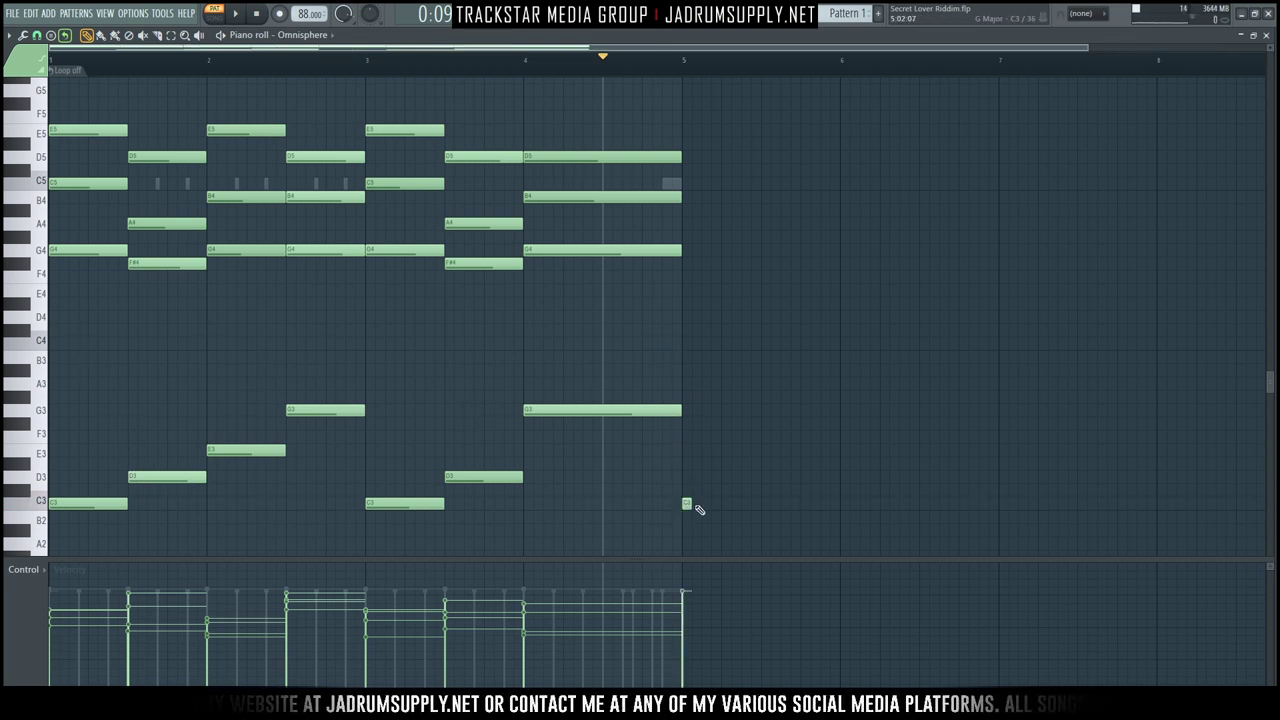
right_click(687, 503)
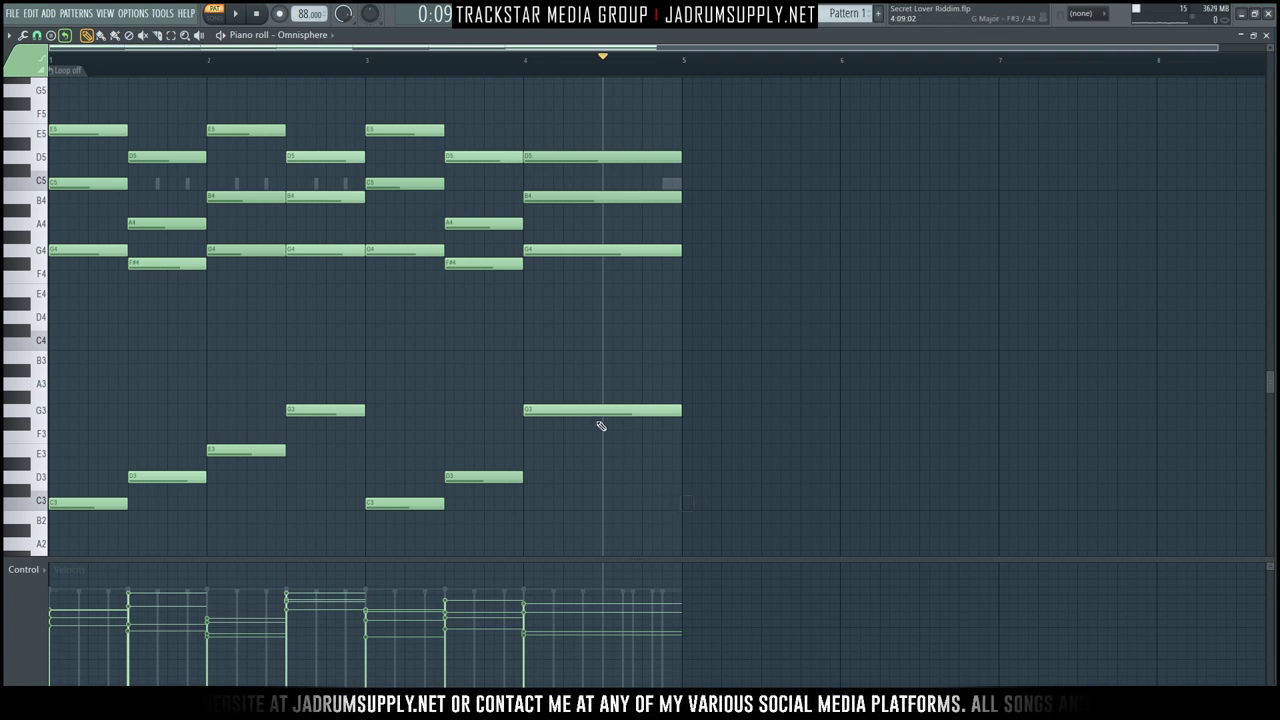
click(684, 505)
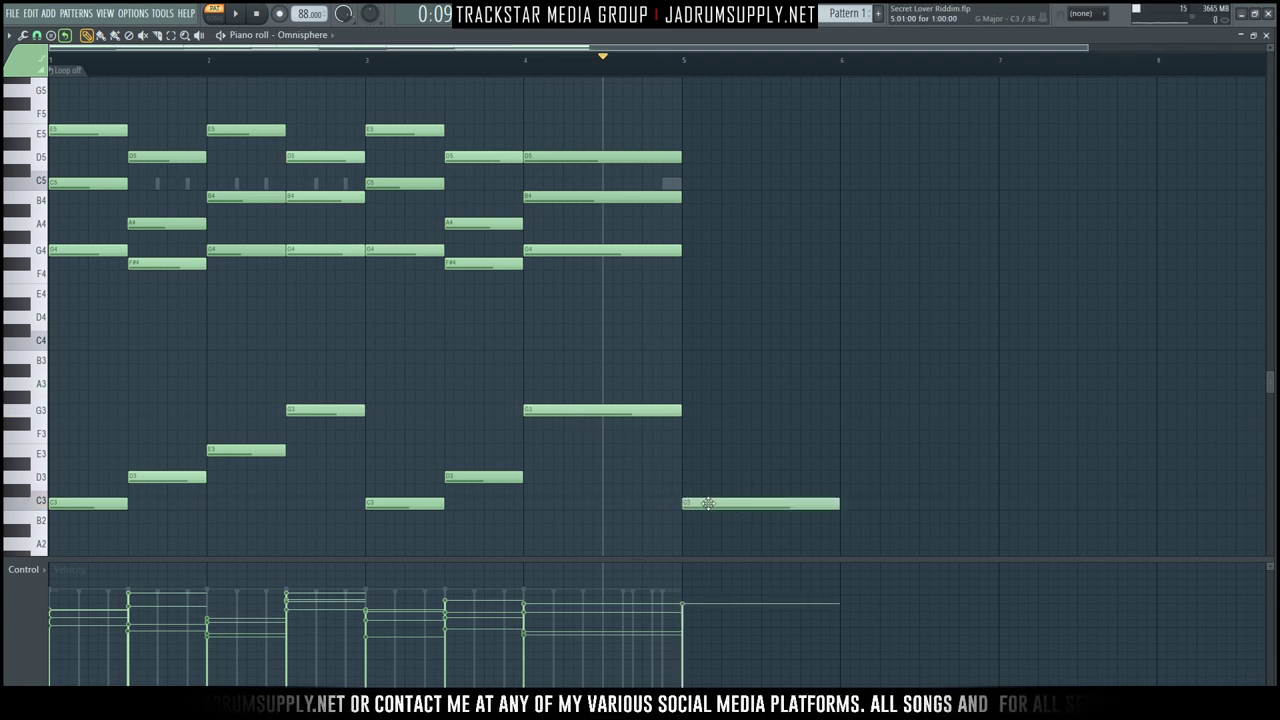
click(686, 477)
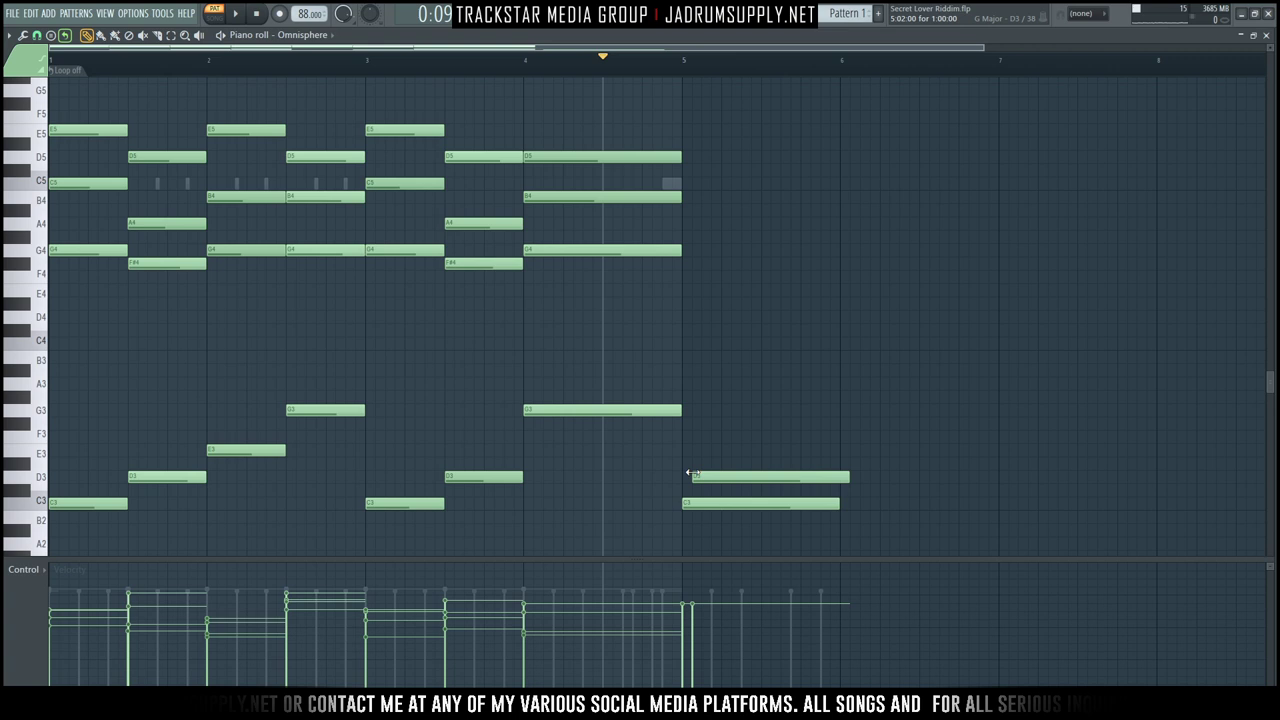
click(690, 450)
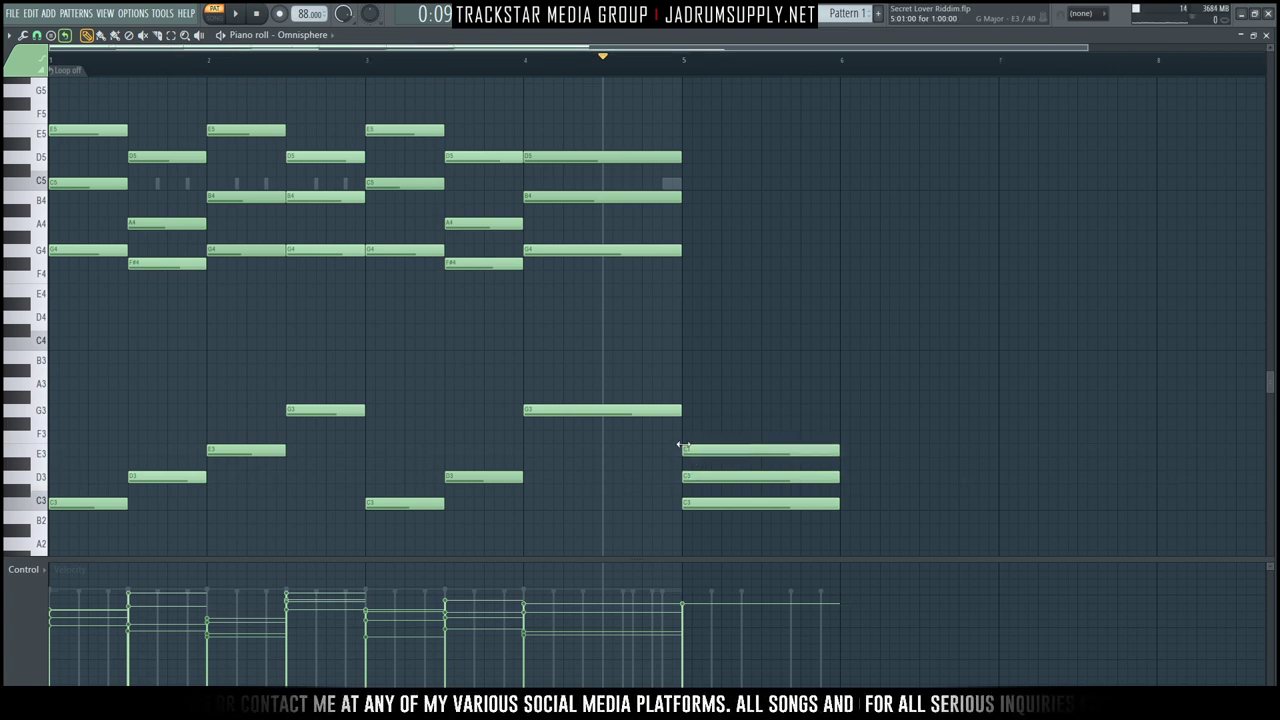
click(688, 437)
click(688, 411)
click(687, 384)
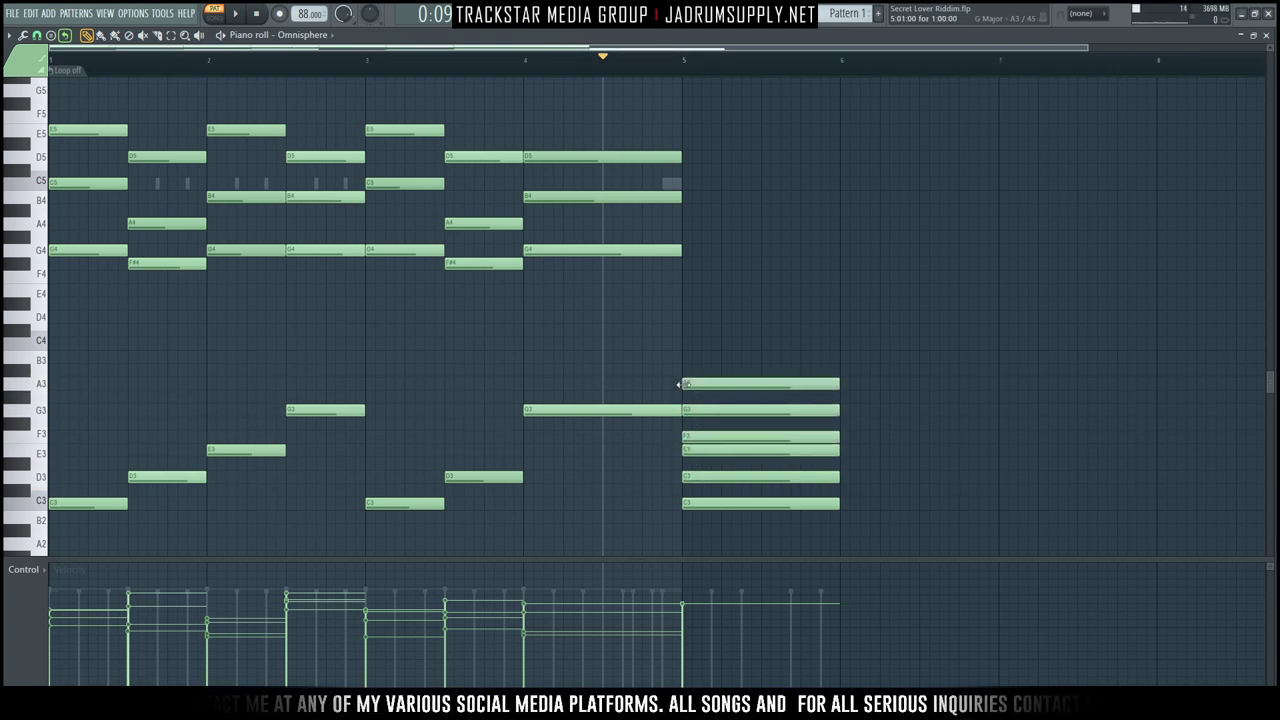
click(688, 357)
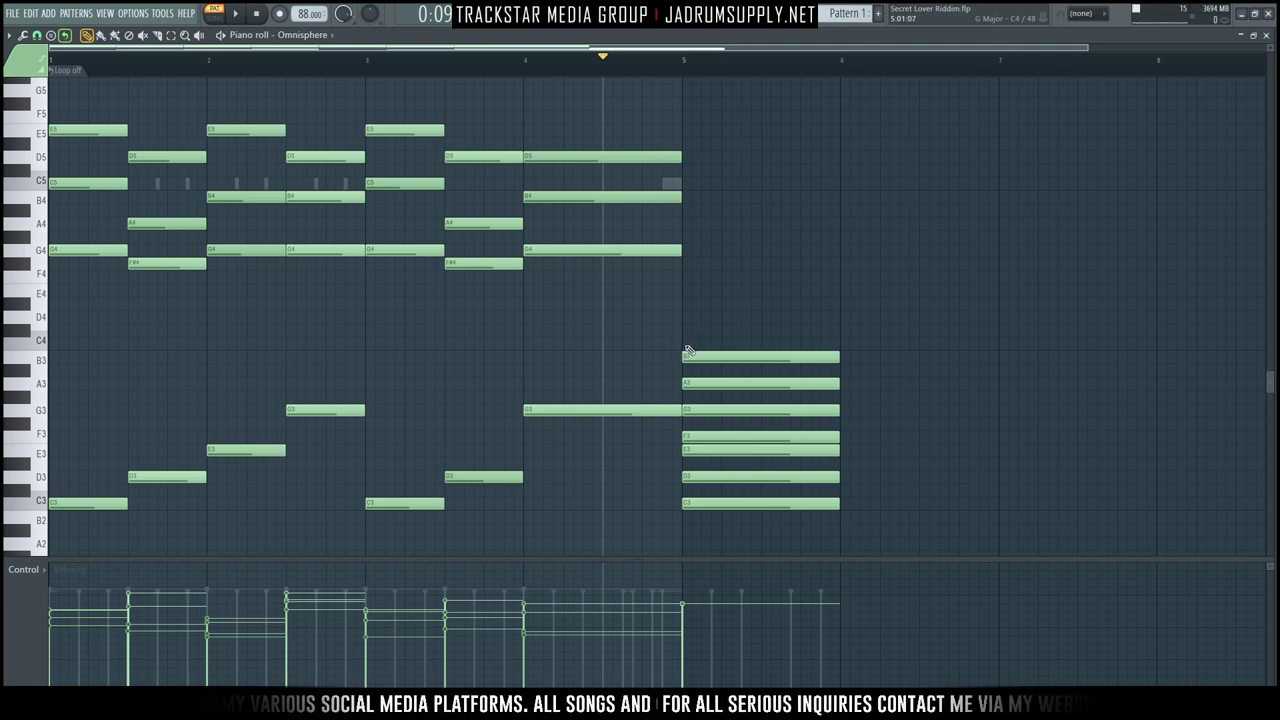
click(689, 344)
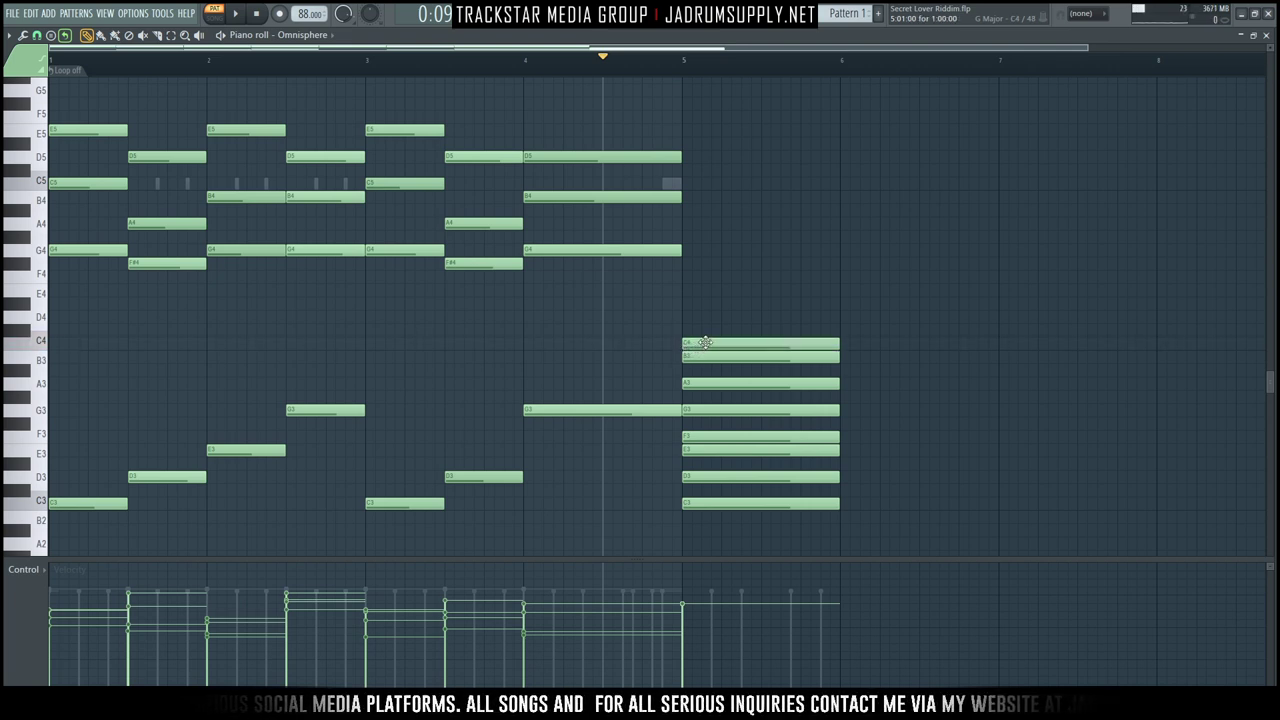
right_click(705, 343)
drag(918, 520, 731, 234)
drag(734, 190, 814, 640)
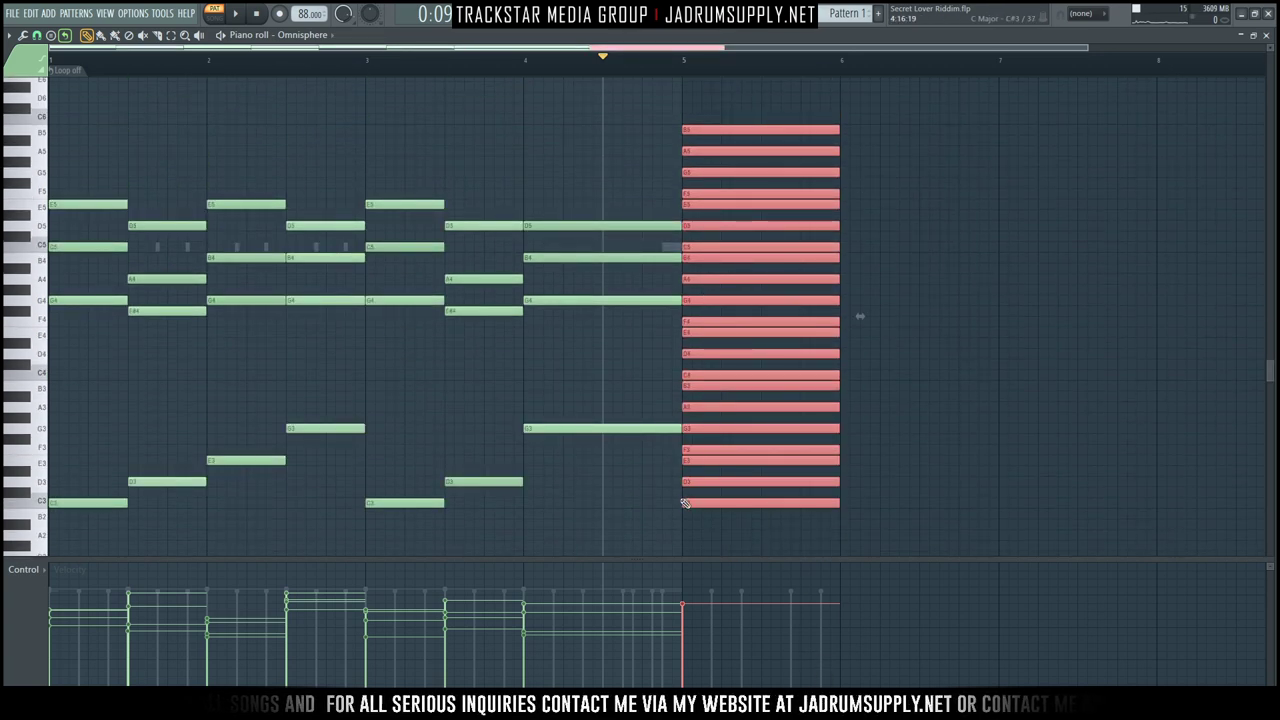
Extend the selected scale notes back to bar 1 and transpose them down so they run from G2 to F#5.
drag(683, 500, 35, 510)
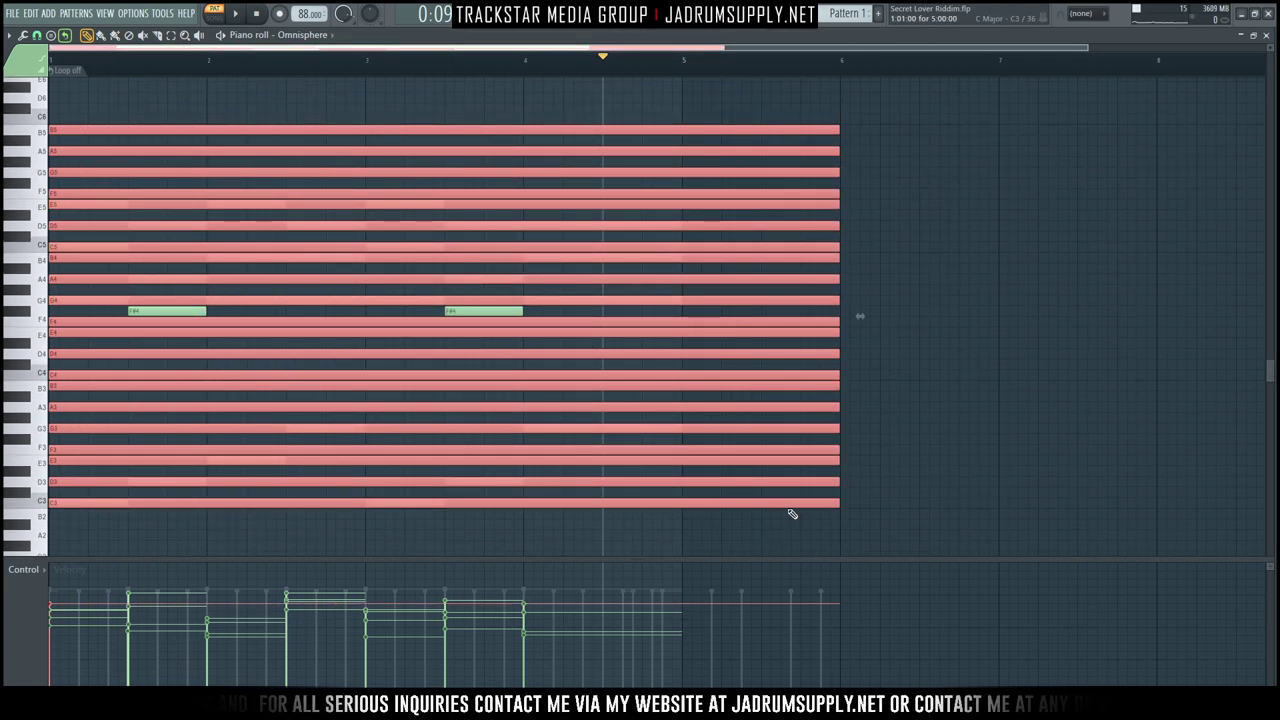
drag(807, 500, 797, 527)
scroll(801, 532, down, 1)
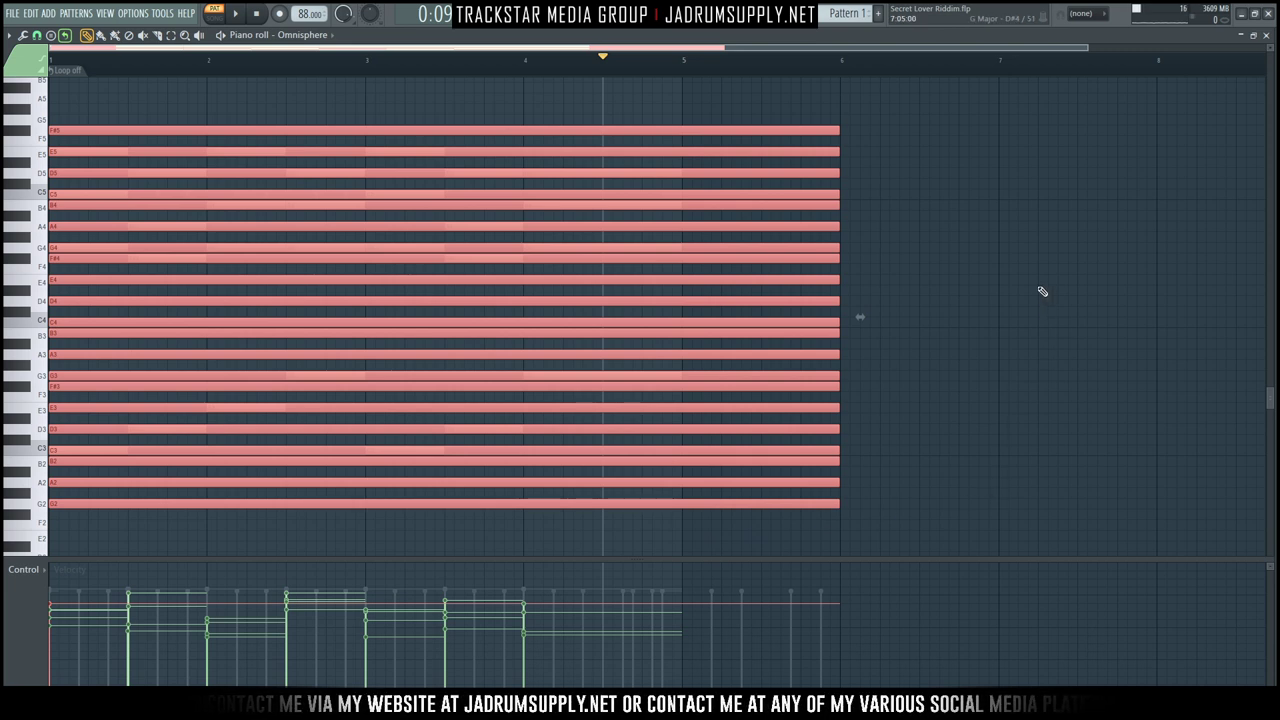
Remove the scale notes from Omnisphere and paste them into the Sampler channel's piano roll.
key(Delete)
key(F6)
right_click(712, 98)
click(724, 104)
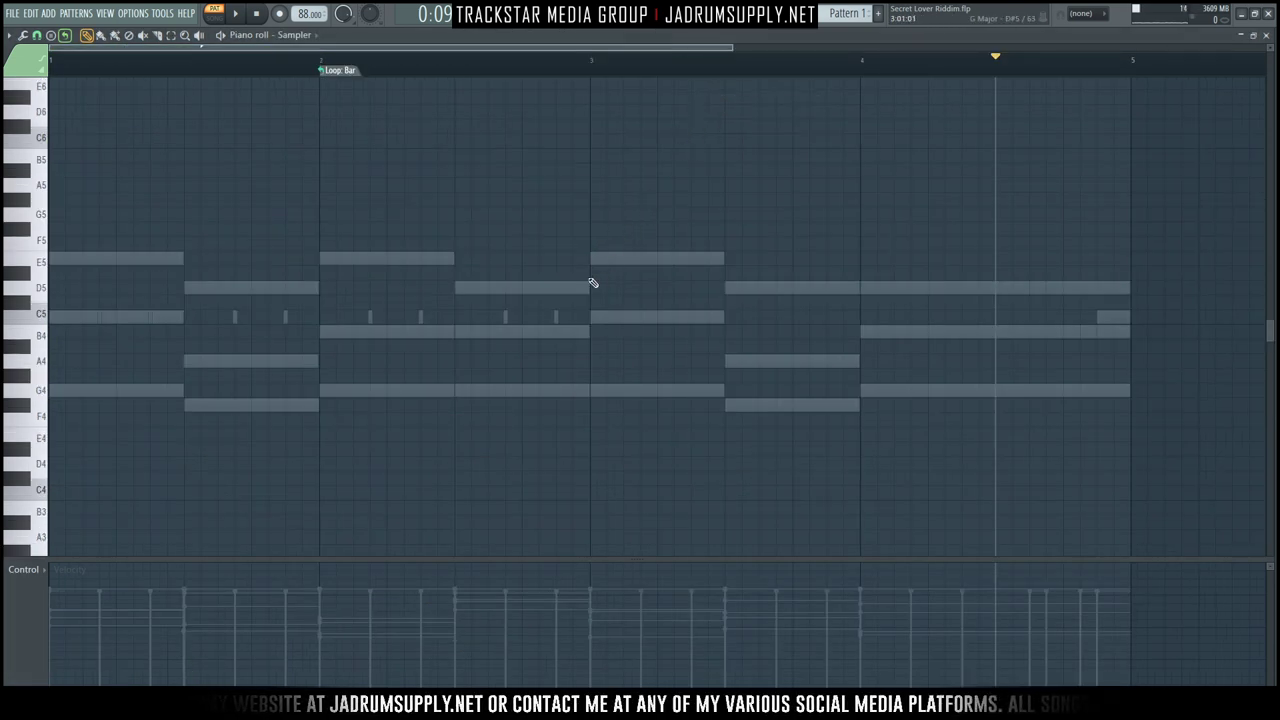
key(ctrl+v)
scroll(318, 62, down, 2)
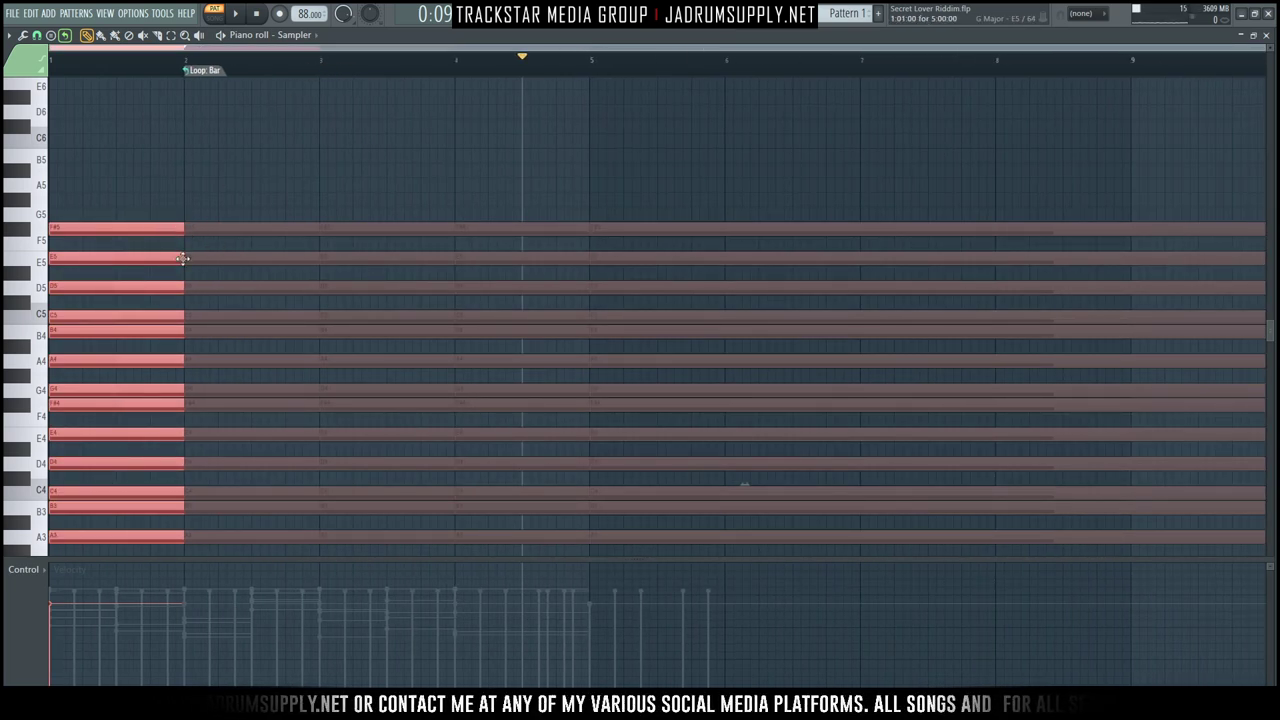
Shorten the pasted scale notes to thin slivers at the start of bar 1 and copy them up into the higher octaves.
ctrl+click(197, 200)
drag(148, 206, 219, 536)
drag(146, 106, 203, 529)
drag(52, 505, 15, 462)
key(ctrl+d)
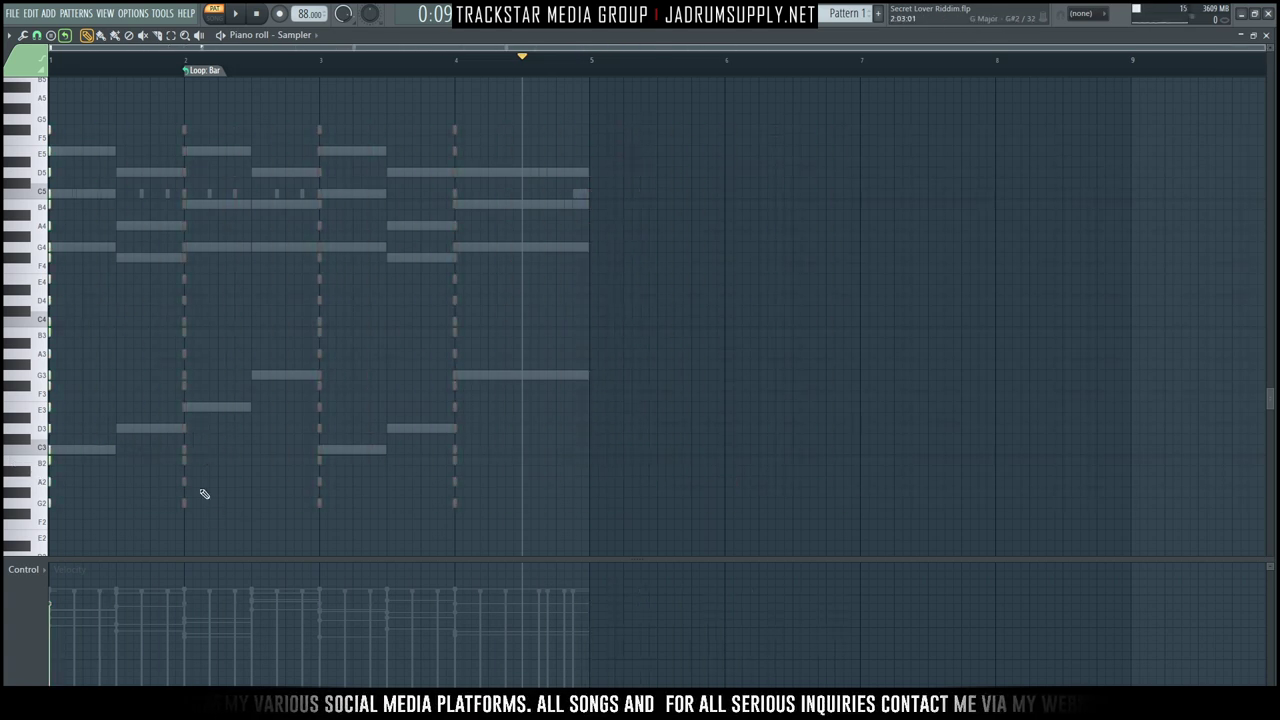
scroll(80, 157, up, 3)
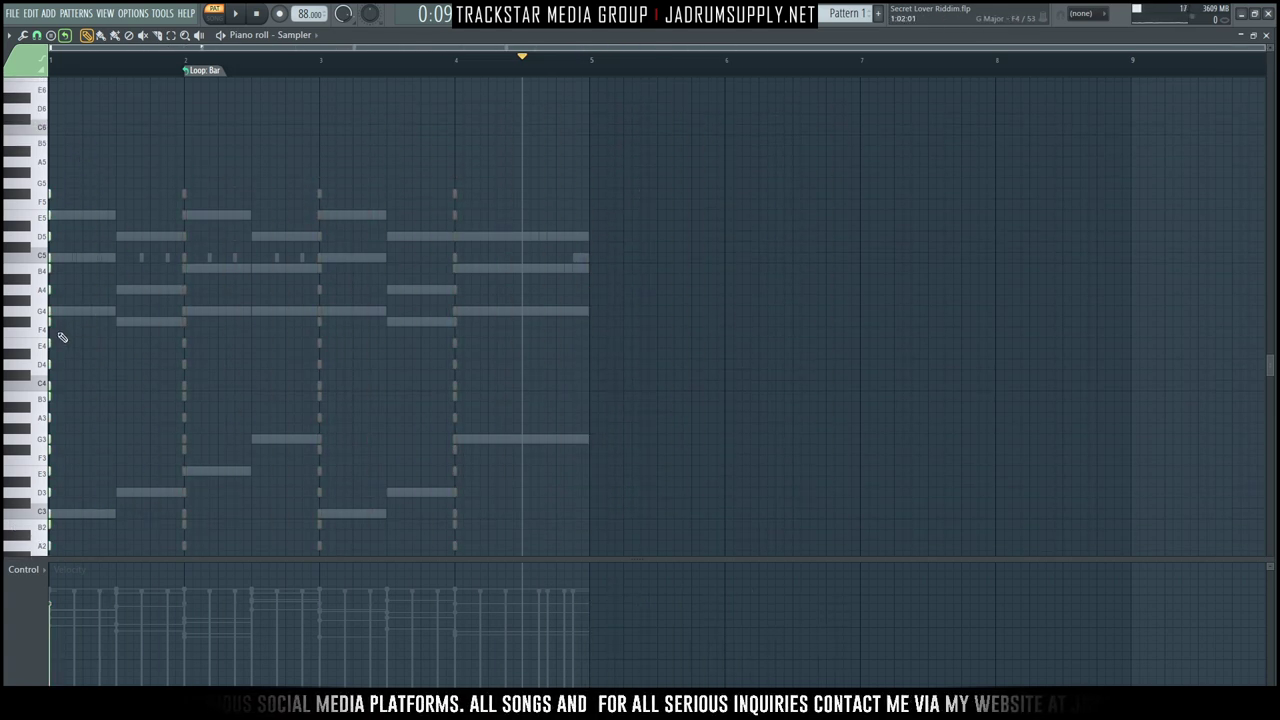
drag(57, 316, 42, 182)
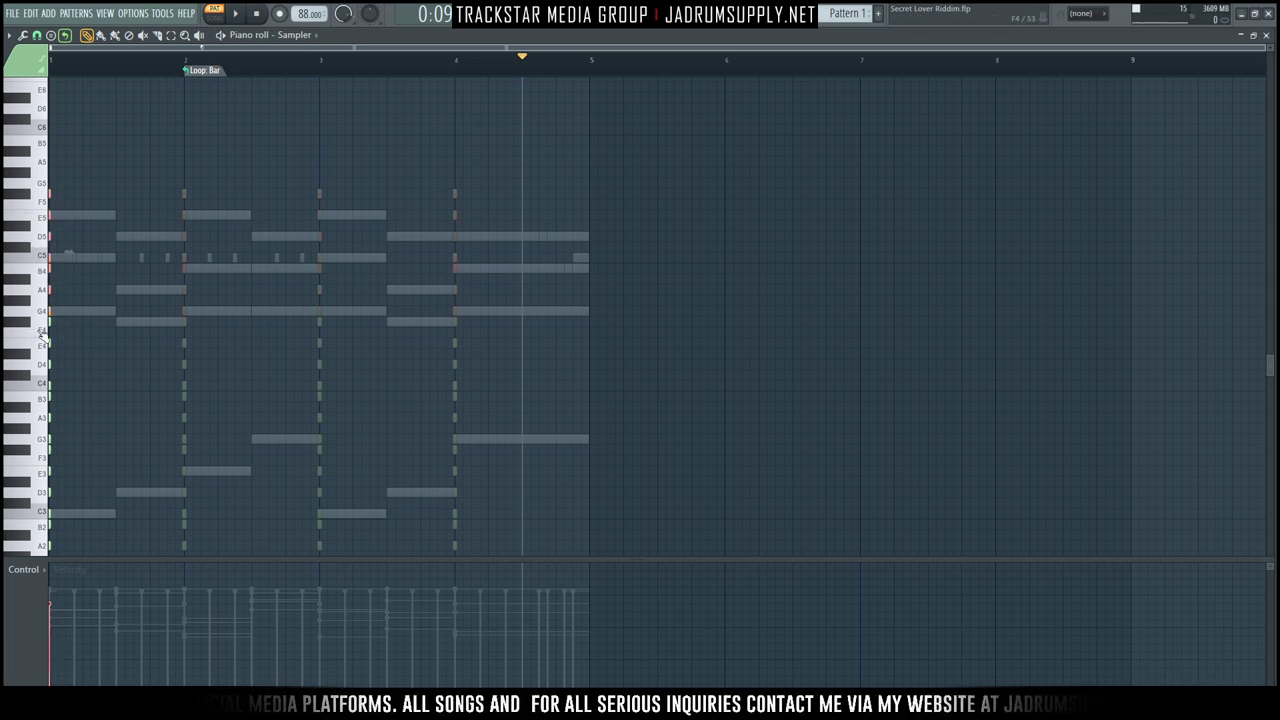
drag(48, 311, 49, 150)
scroll(57, 176, up, 3)
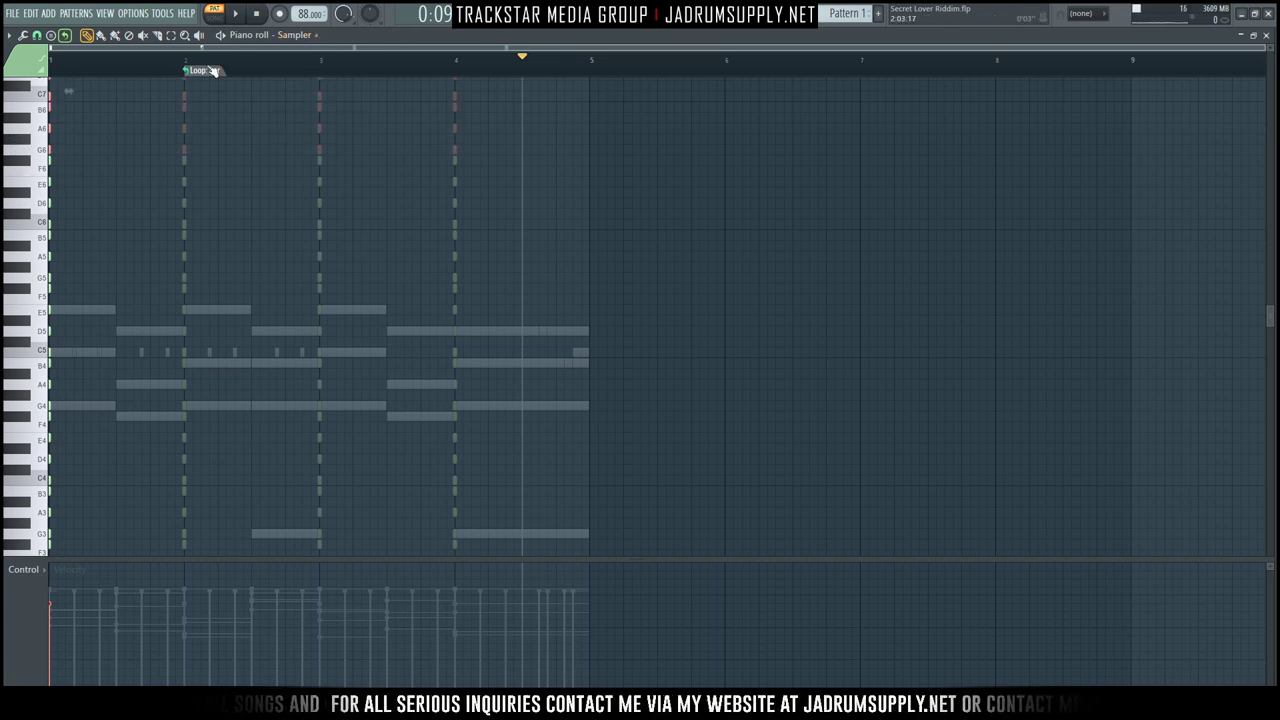
Remove the Loop: Bar marker from the Sampler's piano roll and lengthen all the scale notes to about two steps.
right_click(209, 71)
click(243, 92)
key(ctrl+a)
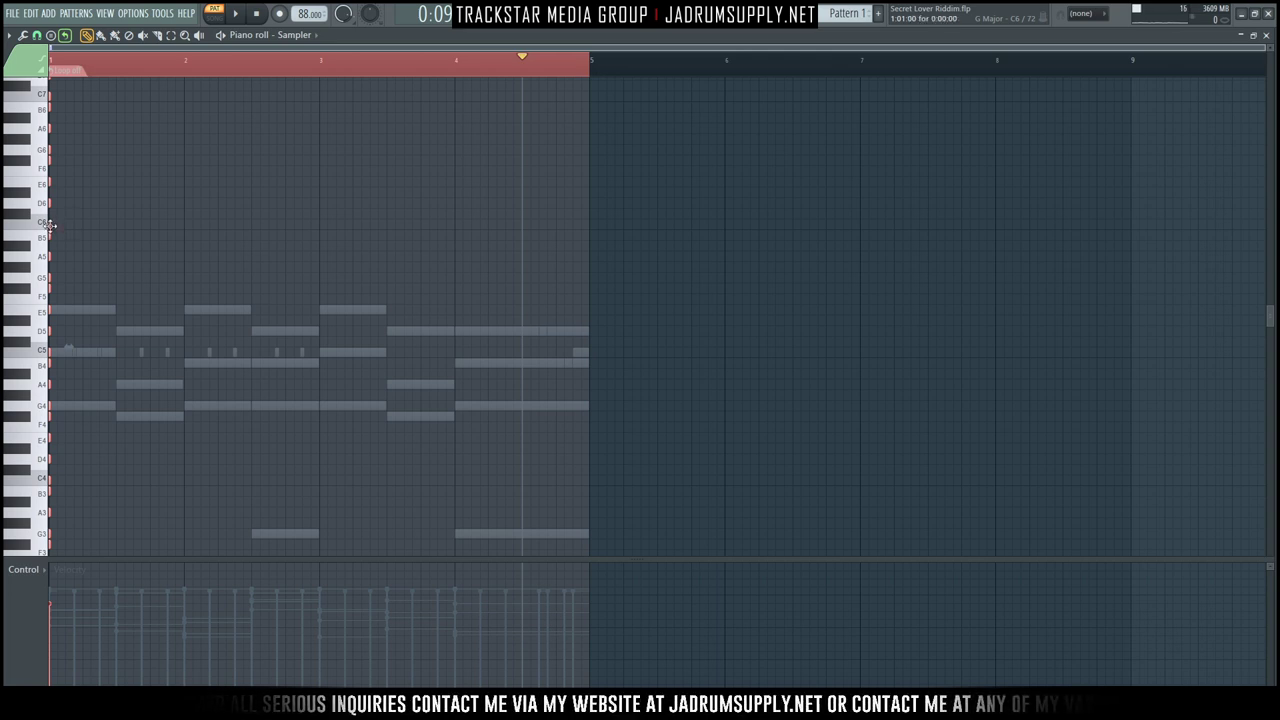
drag(51, 225, 64, 225)
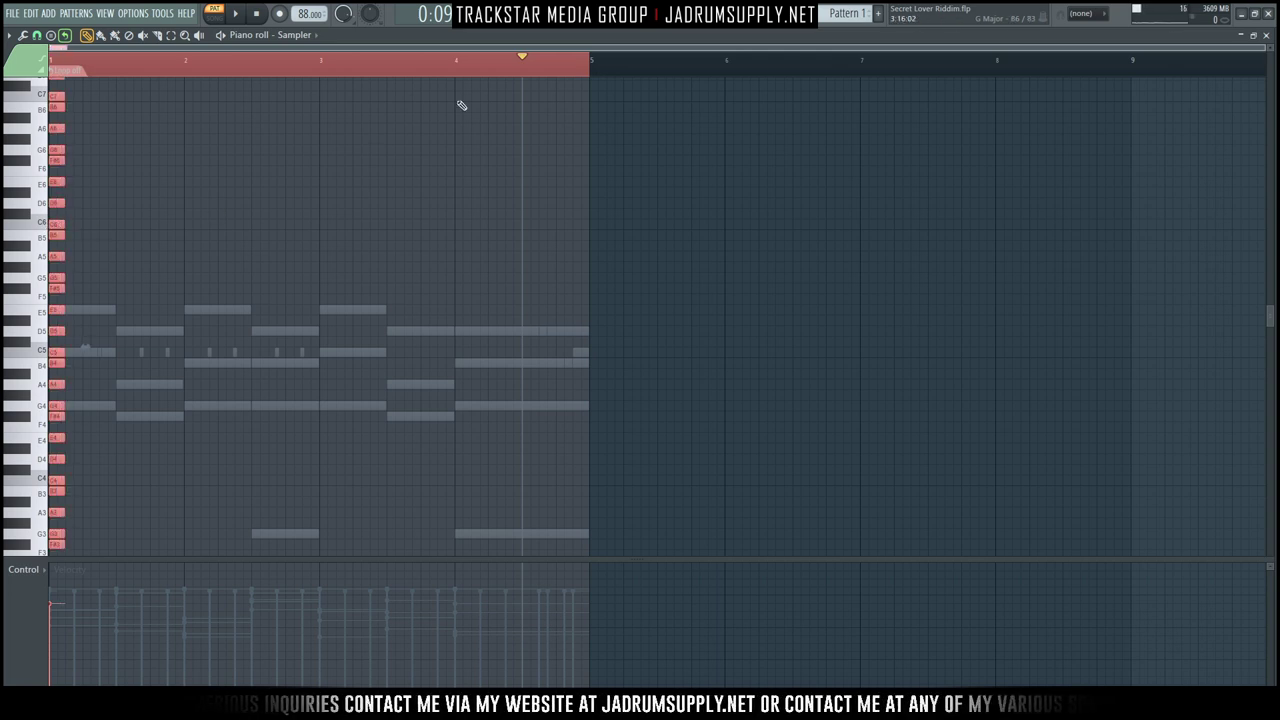
Show Omnisphere's chords in the piano roll again and play the pattern from the start.
click(564, 16)
click(764, 125)
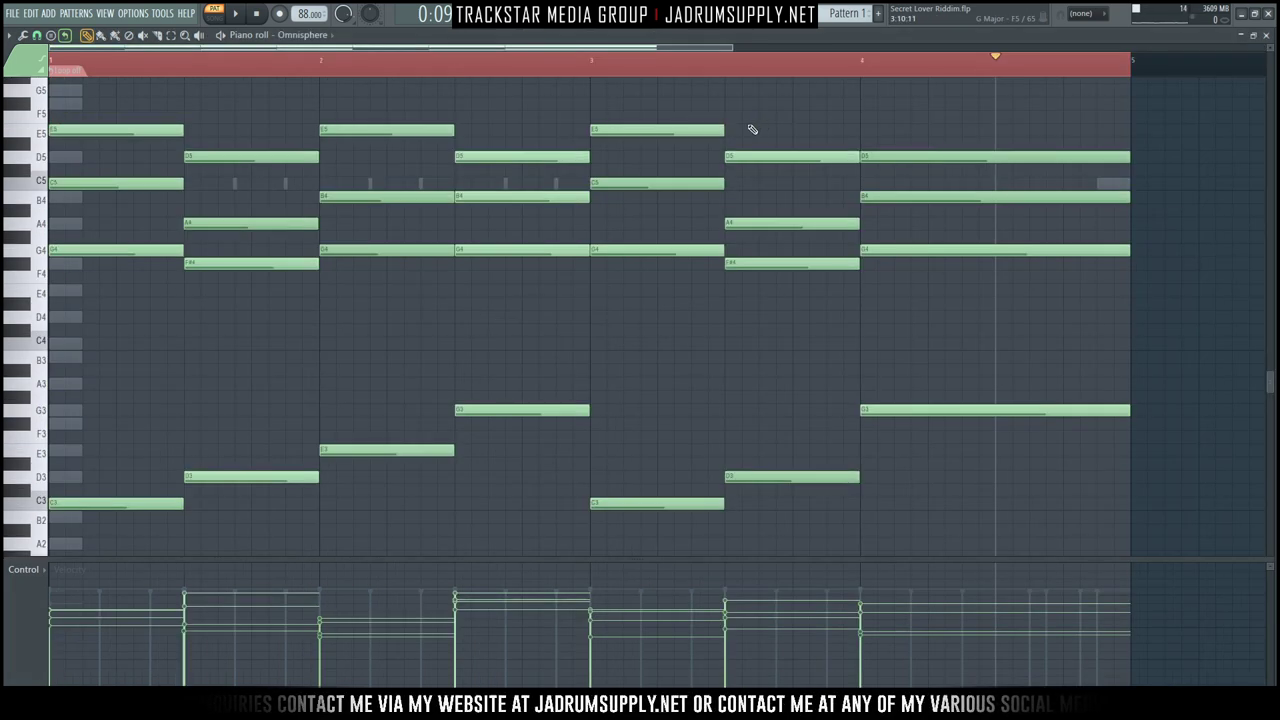
scroll(118, 79, down, 2)
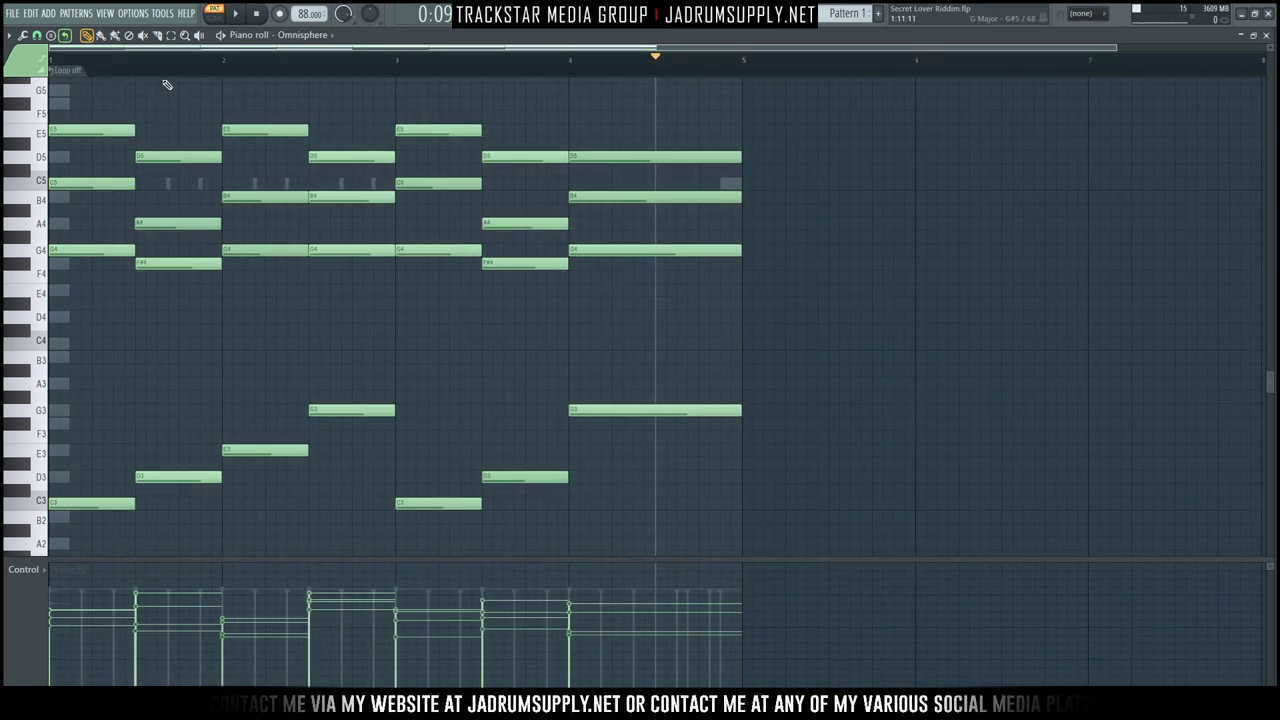
scroll(112, 78, down, 1)
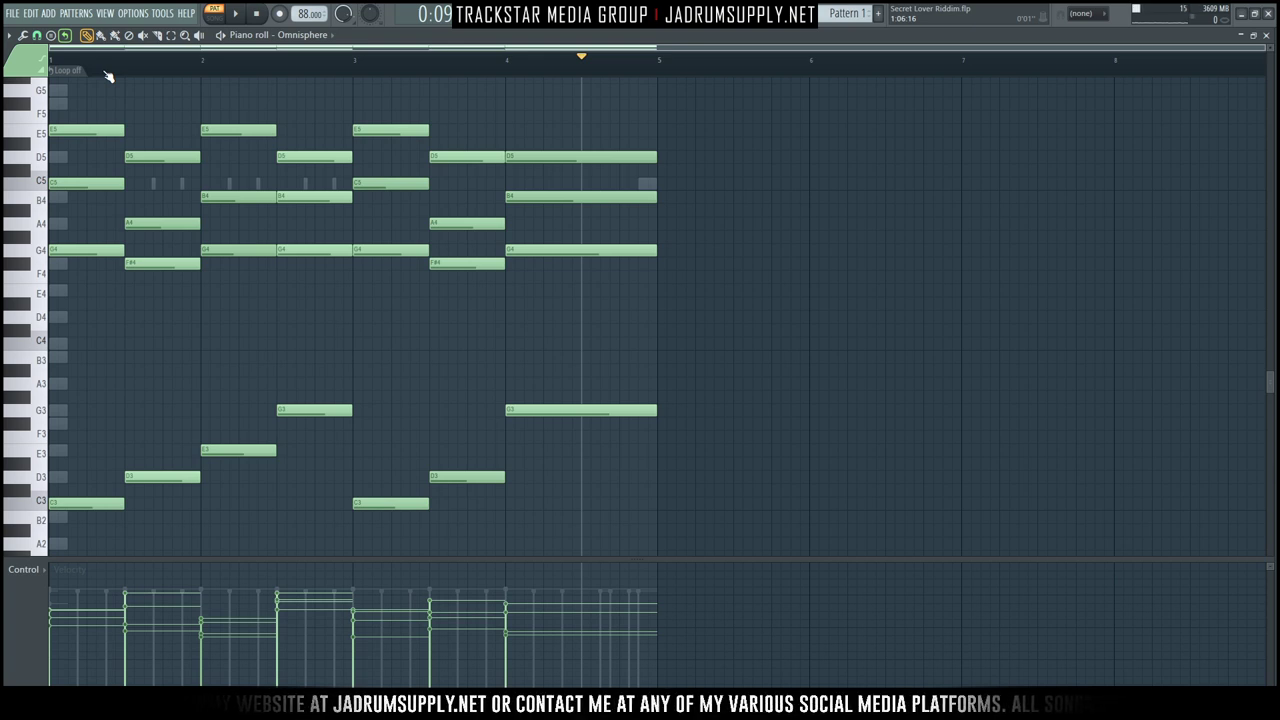
key(space)
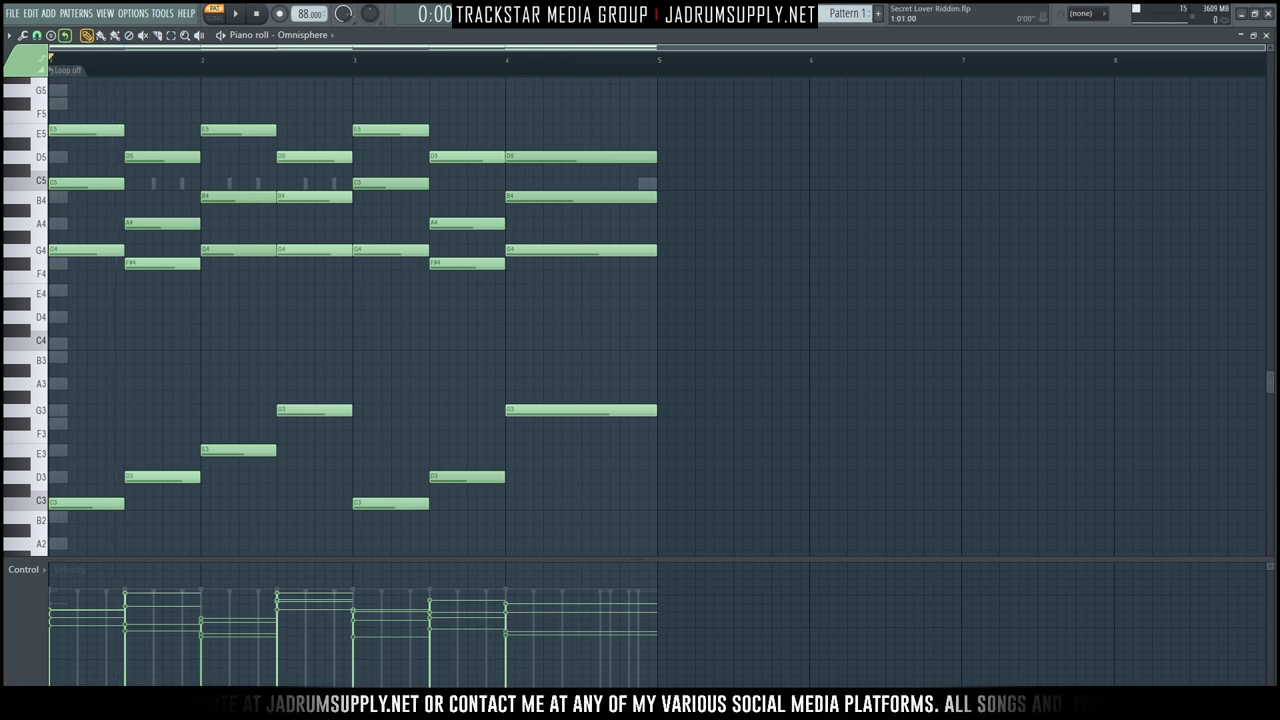
key(space)
key(space)
Add two-step D5 and A4 notes within the first chord of bar 1, and play the opening to check them.
click(71, 158)
key(space)
key(space)
click(58, 197)
key(space)
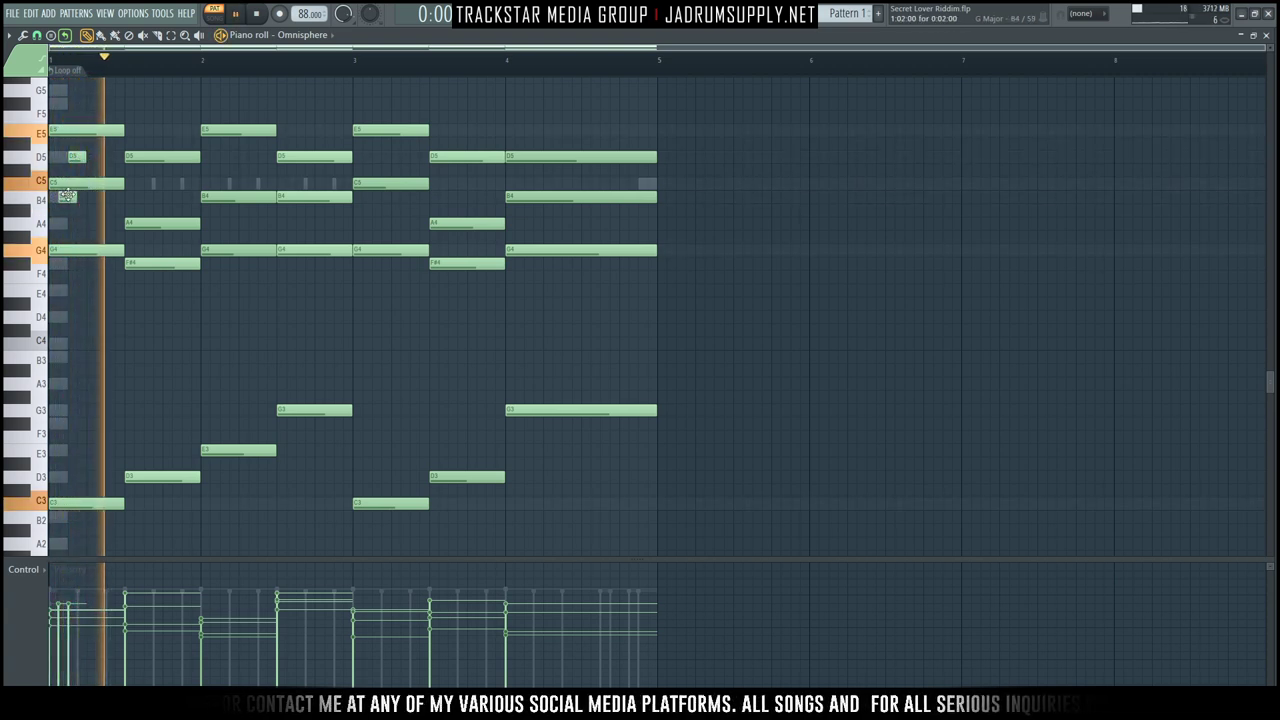
key(space)
click(72, 195)
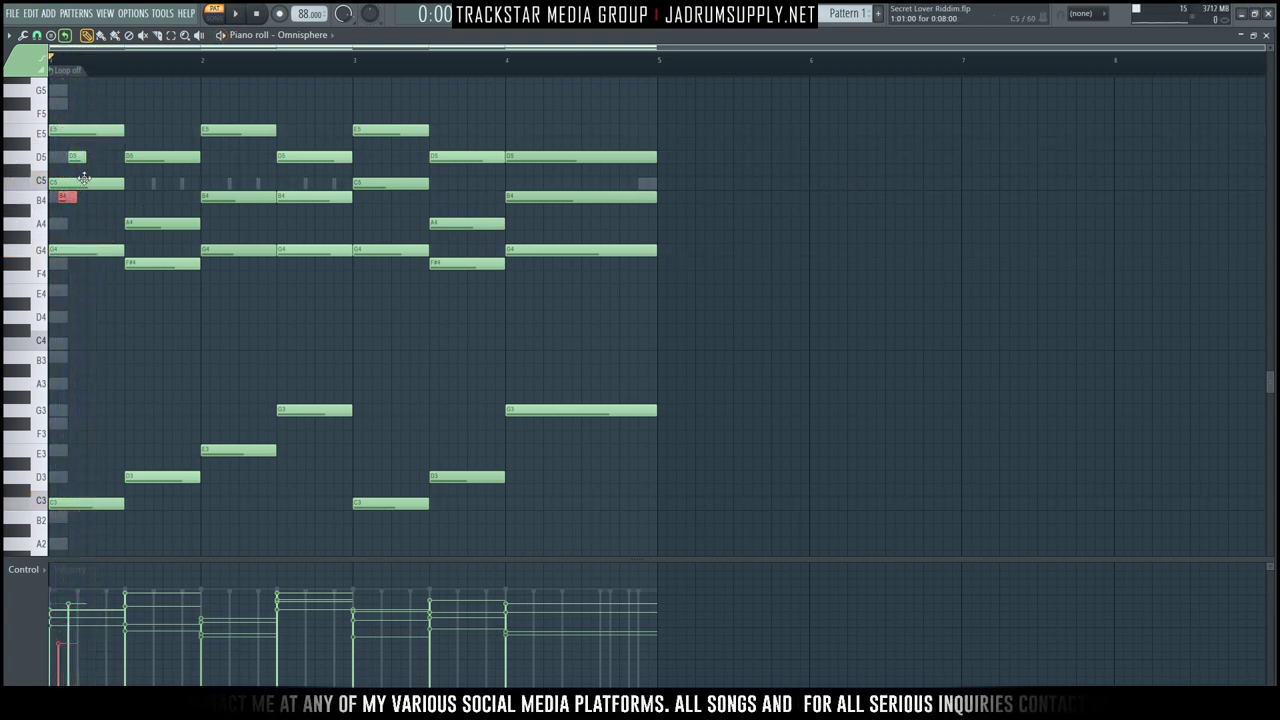
drag(66, 200, 66, 225)
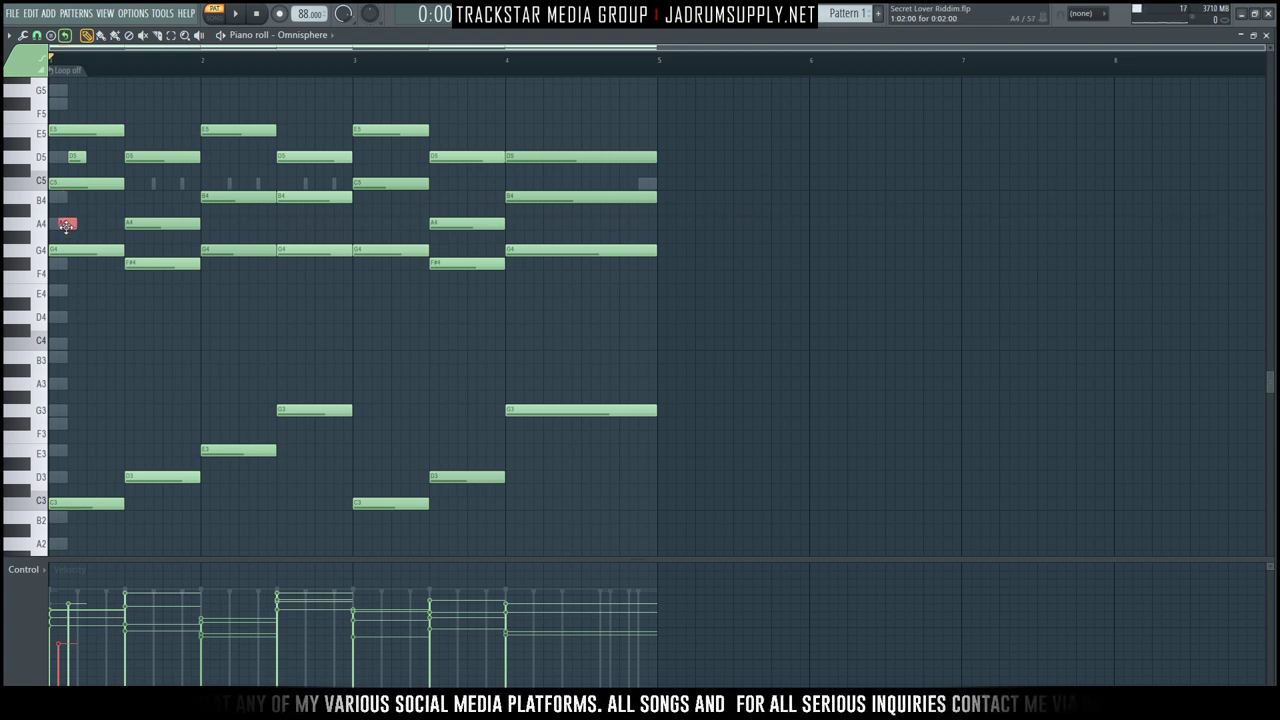
key(space)
key(space)
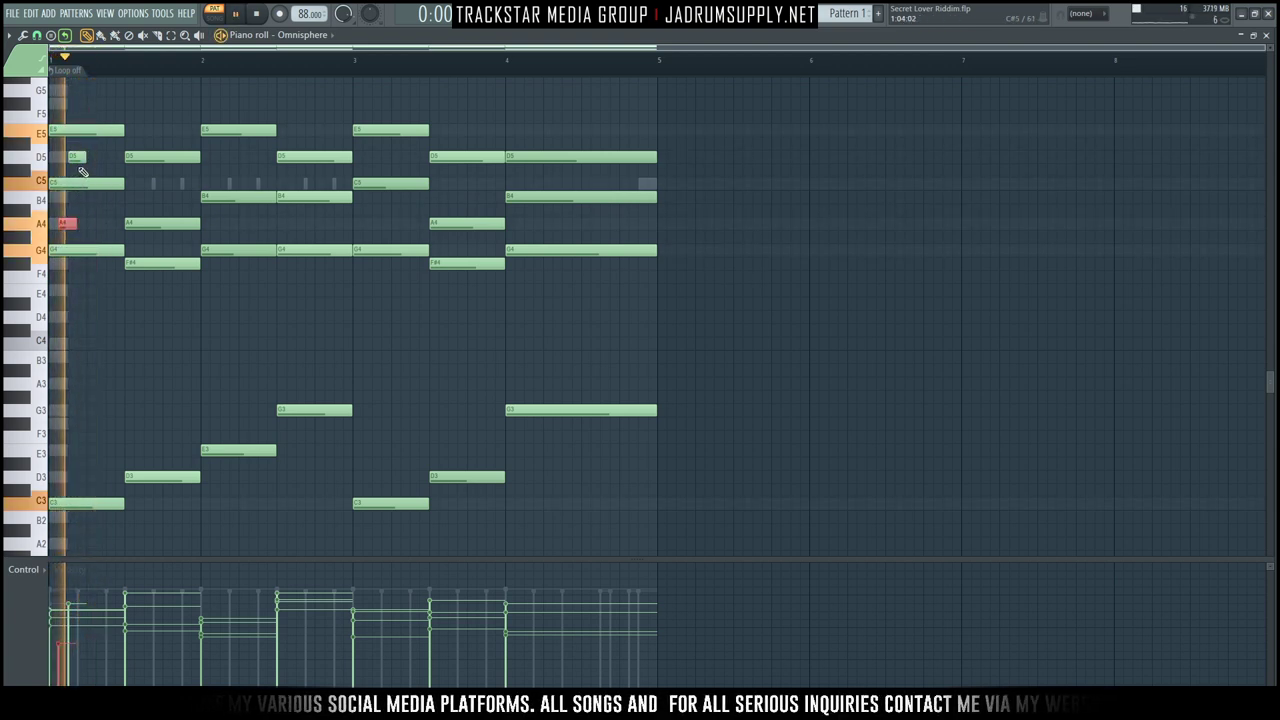
Add a two-step B4 melody note on step 4 of bar 1 and play the opening to check it.
click(86, 198)
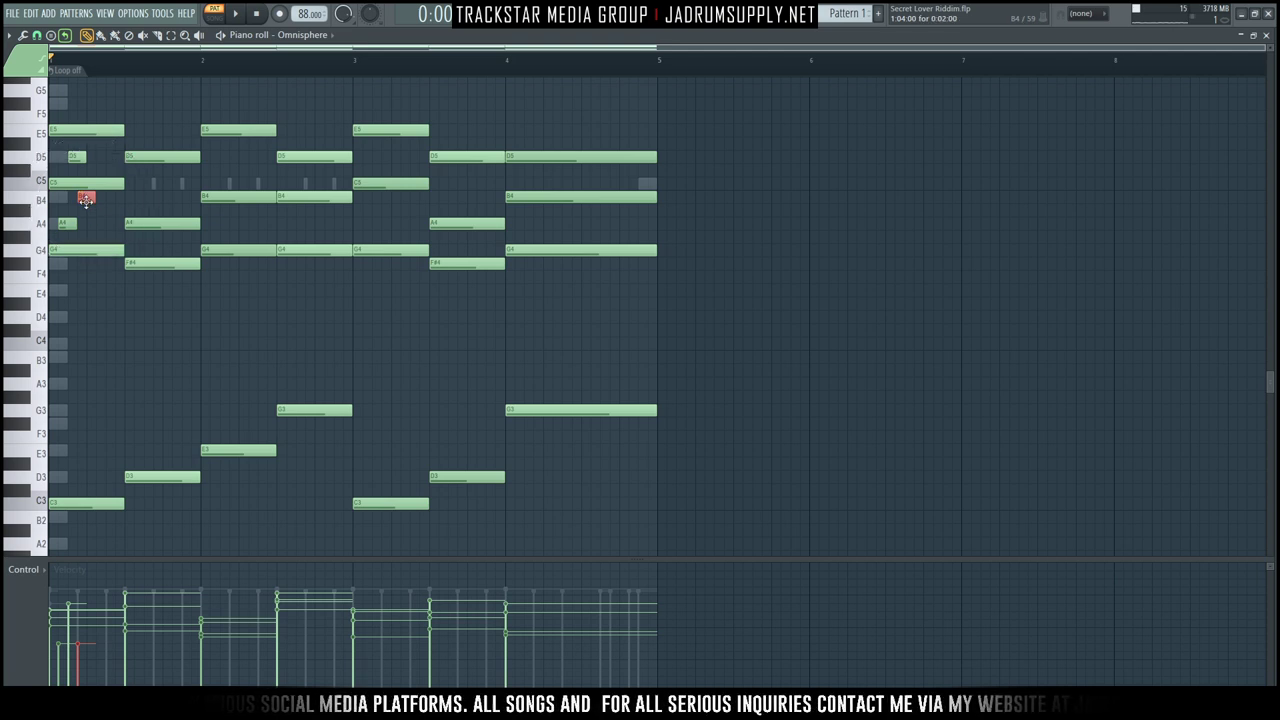
click(79, 160)
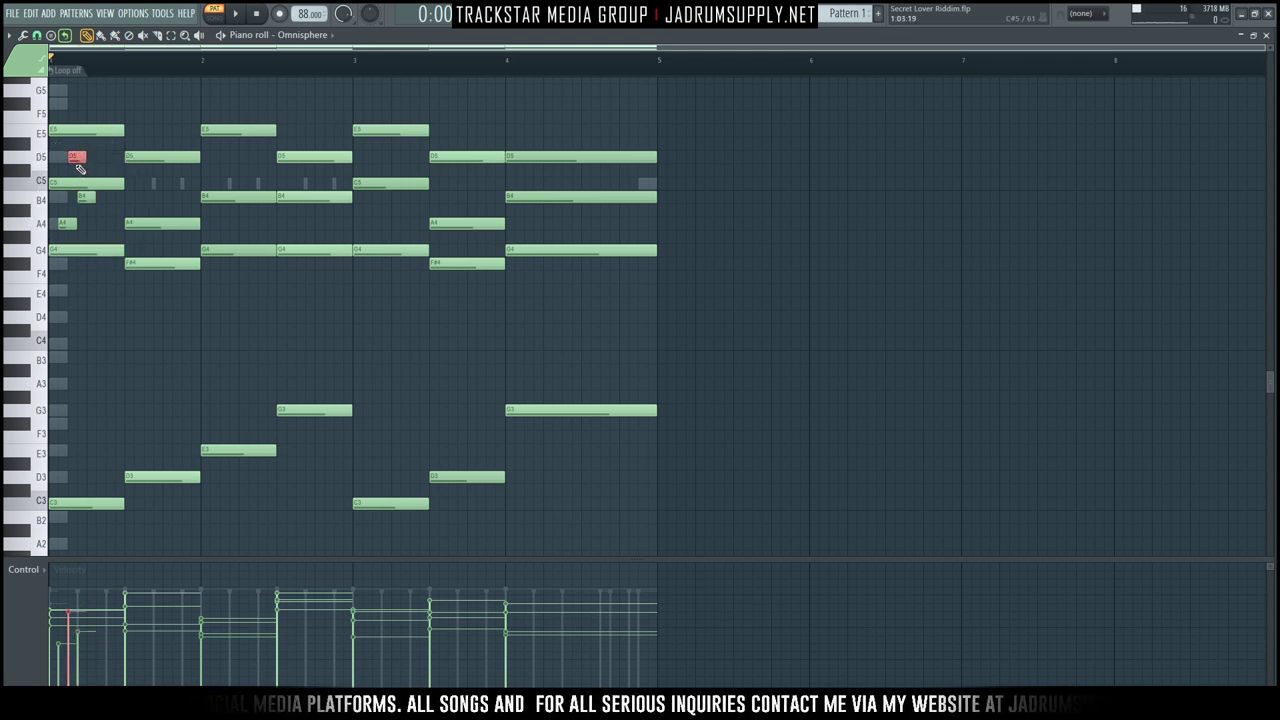
key(space)
key(space)
key(space)
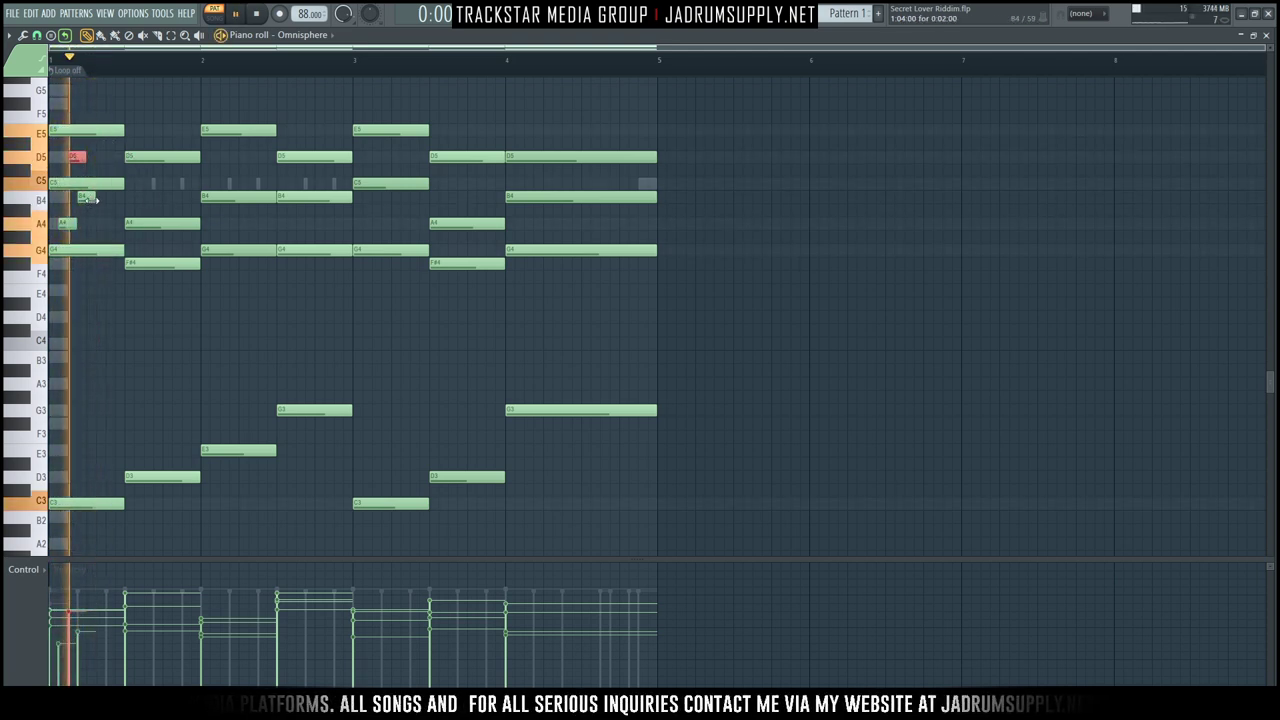
key(space)
key(space)
Add a two-step F#5 melody note on step 7 of bar 1, at the end of the first chord, and play it back.
click(98, 264)
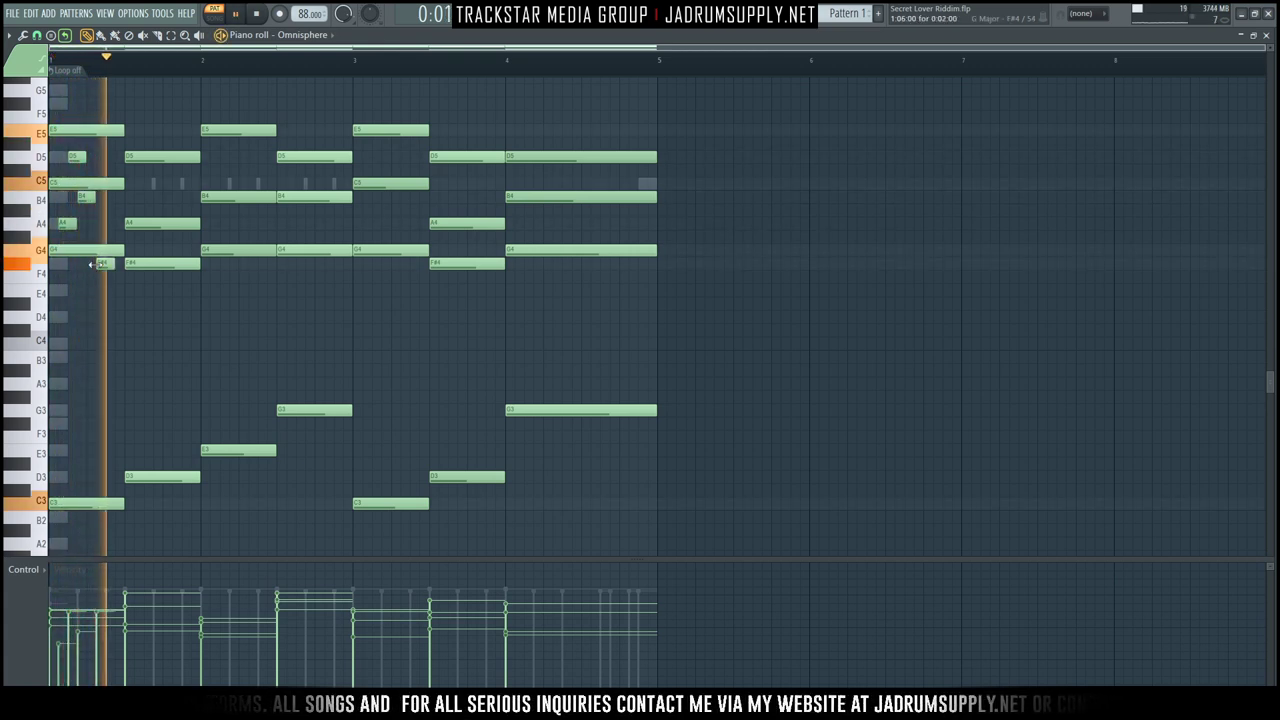
key(space)
drag(97, 264, 105, 102)
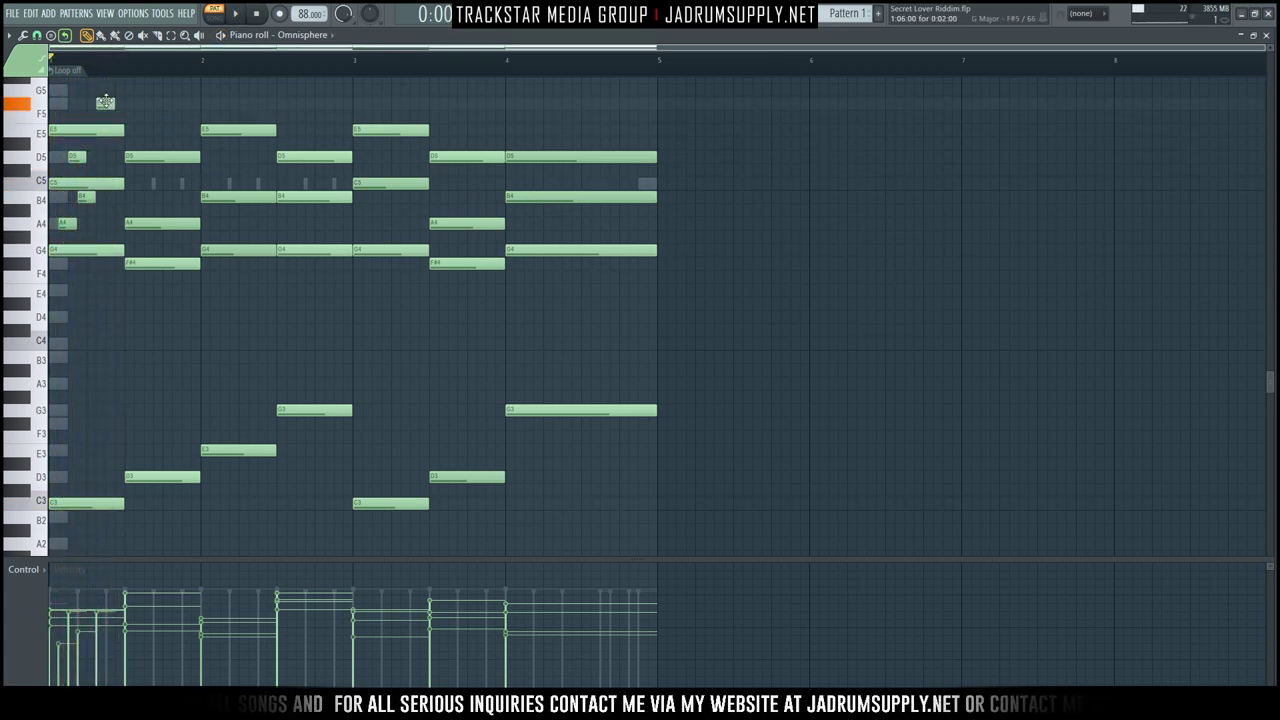
key(space)
key(space)
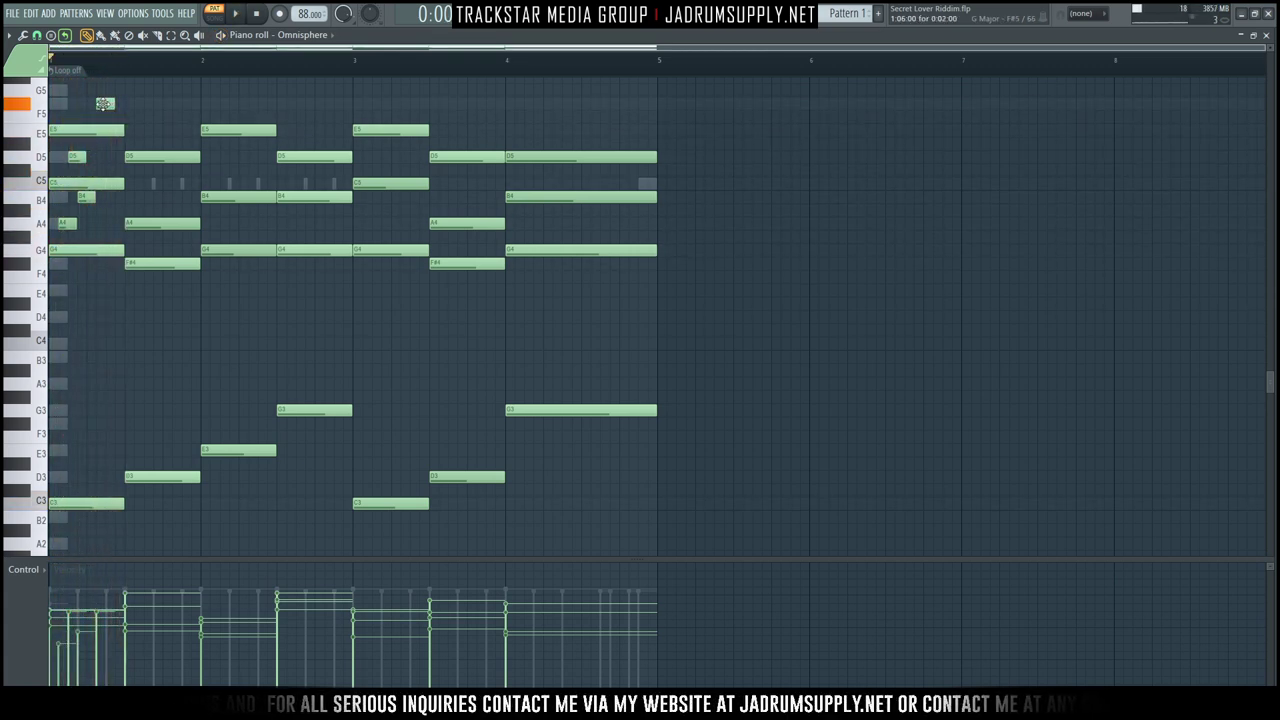
drag(105, 104, 112, 102)
key(space)
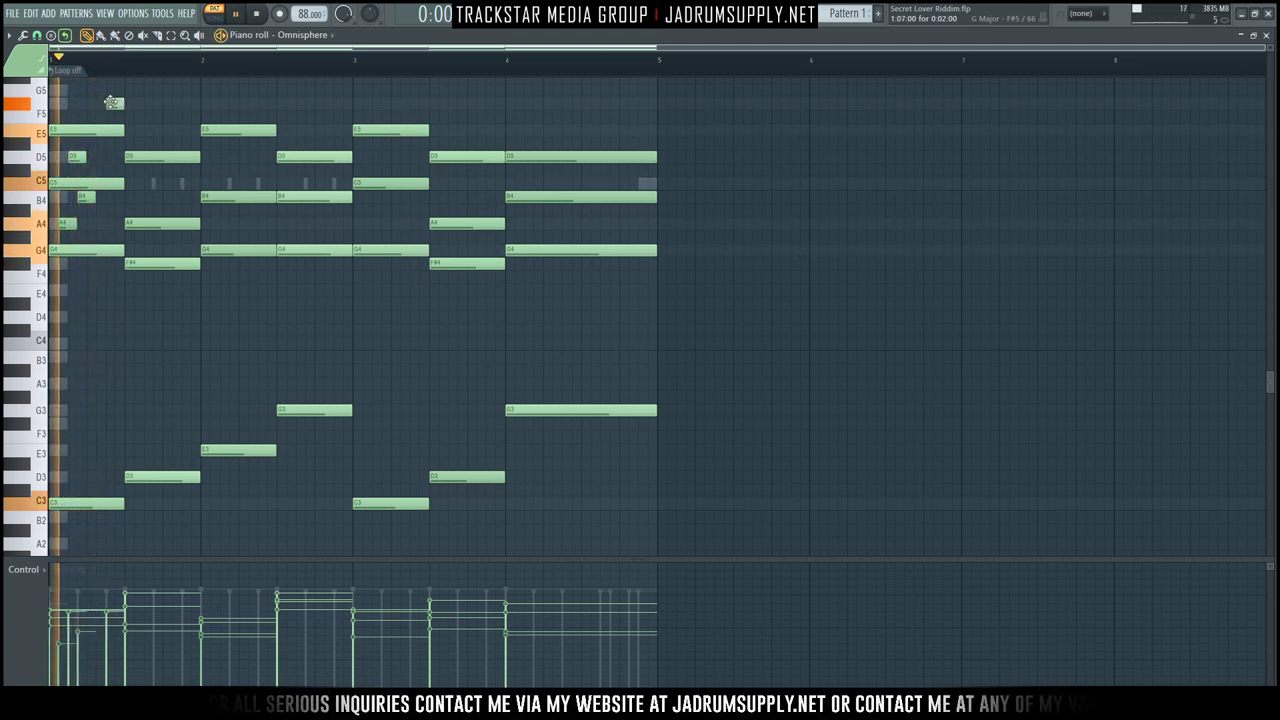
key(space)
key(space)
key(space)
Lengthen the B4 melody note within bar 1's first chord to three steps and replay the opening.
drag(92, 198, 101, 196)
key(space)
key(space)
key(space)
Add two-step C5, B4 and G4 melody notes on steps 11, 13 and 15 of bar 1 and play them back.
click(155, 185)
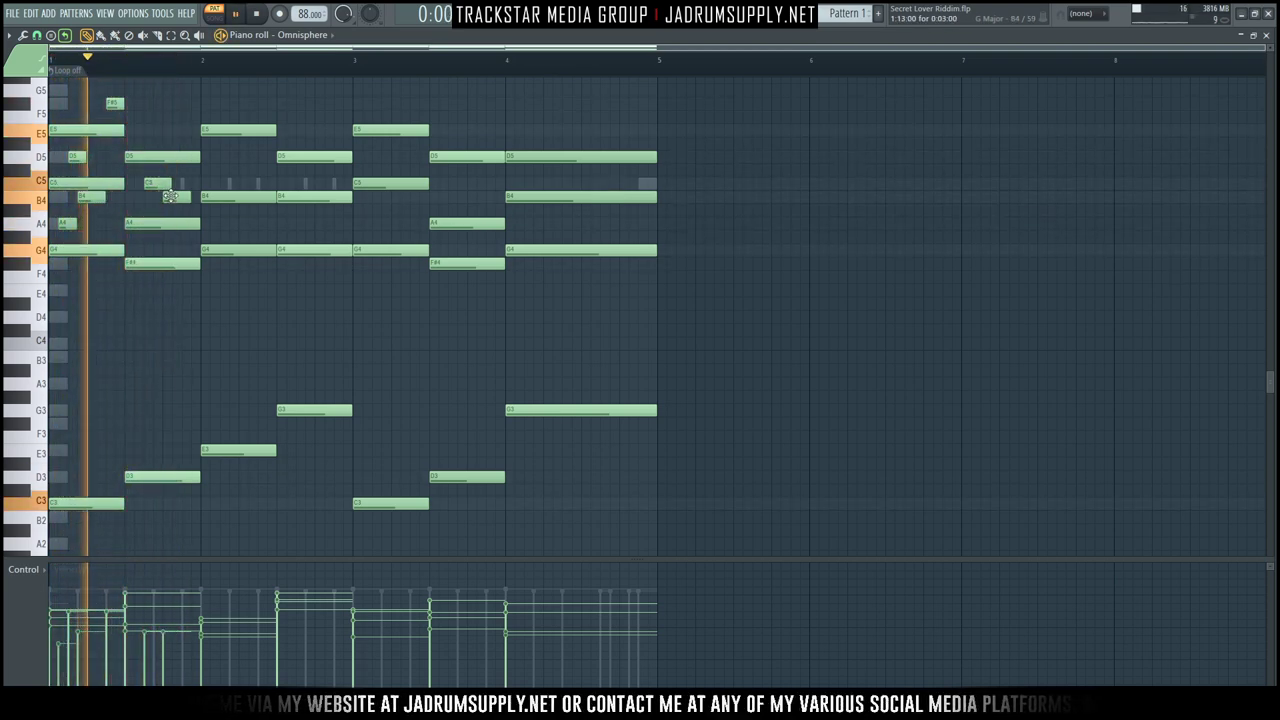
click(168, 187)
key(space)
ctrl+click(168, 186)
scroll(169, 190, down, 1)
drag(171, 208, 162, 208)
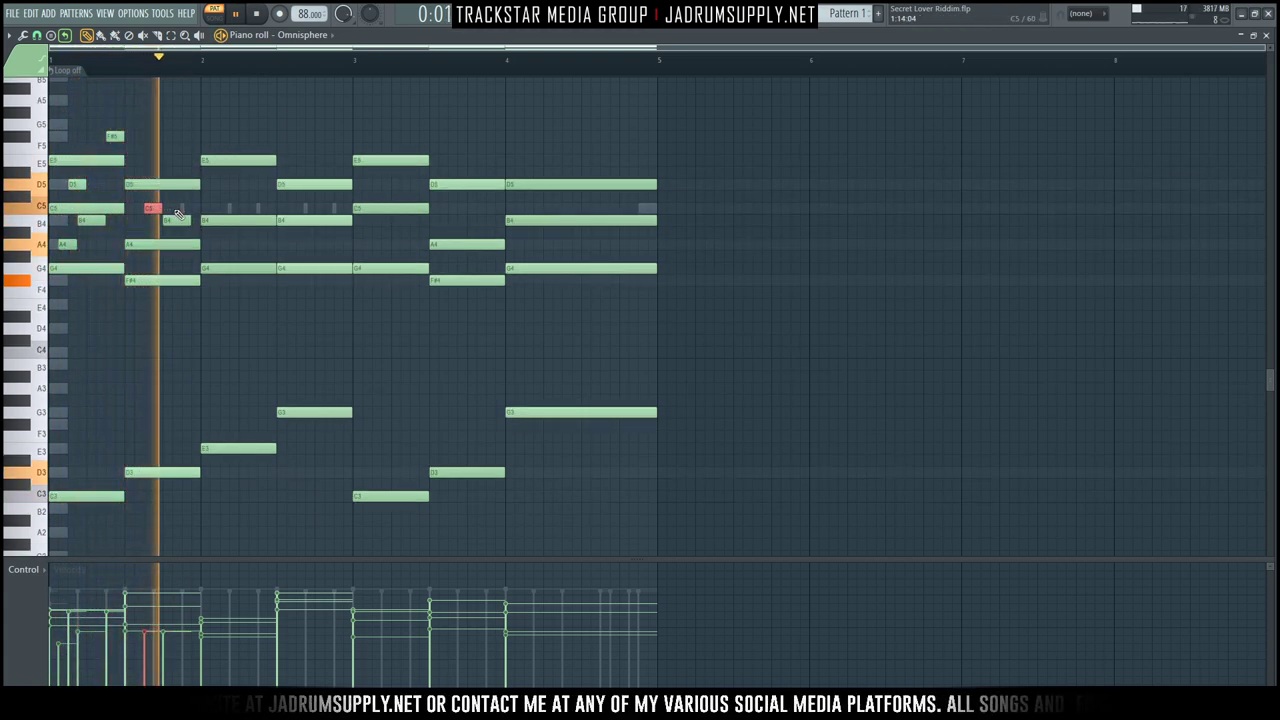
key(space)
key(space)
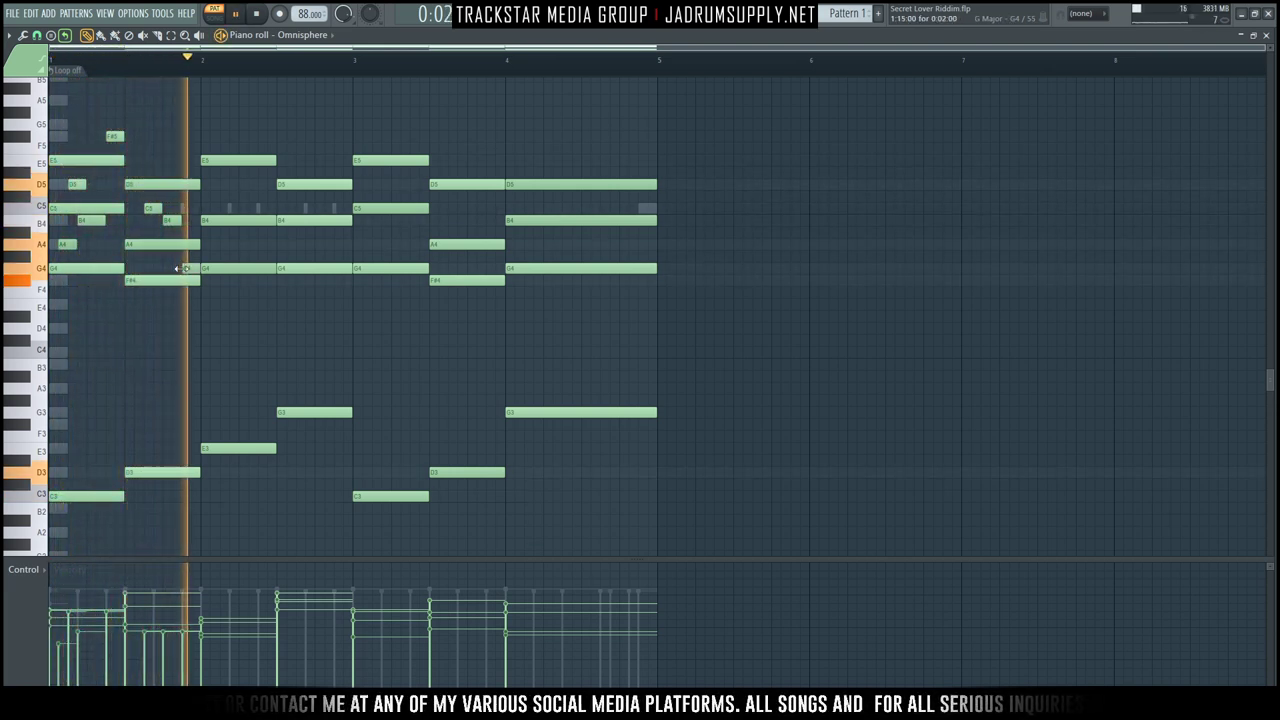
key(space)
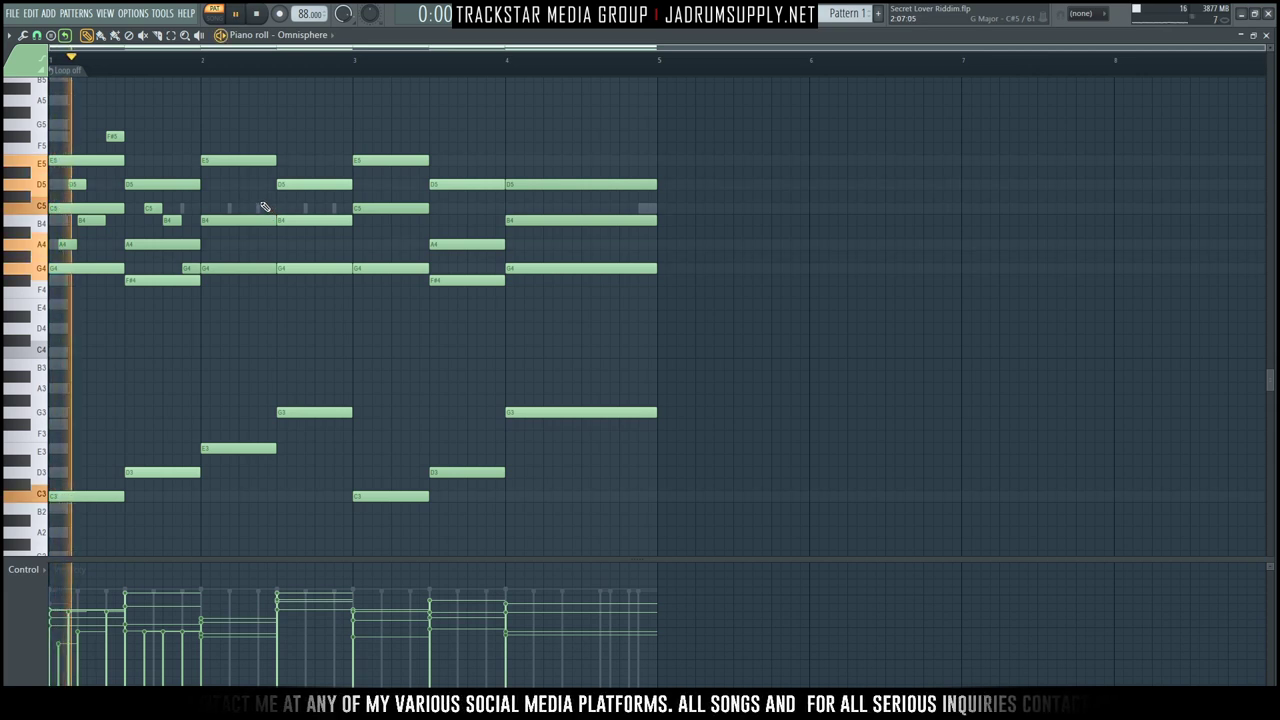
Add two-step D5 and G5 melody notes on steps 5 and 7 of bar 2, removing the trial F#5 after them.
click(262, 124)
click(278, 148)
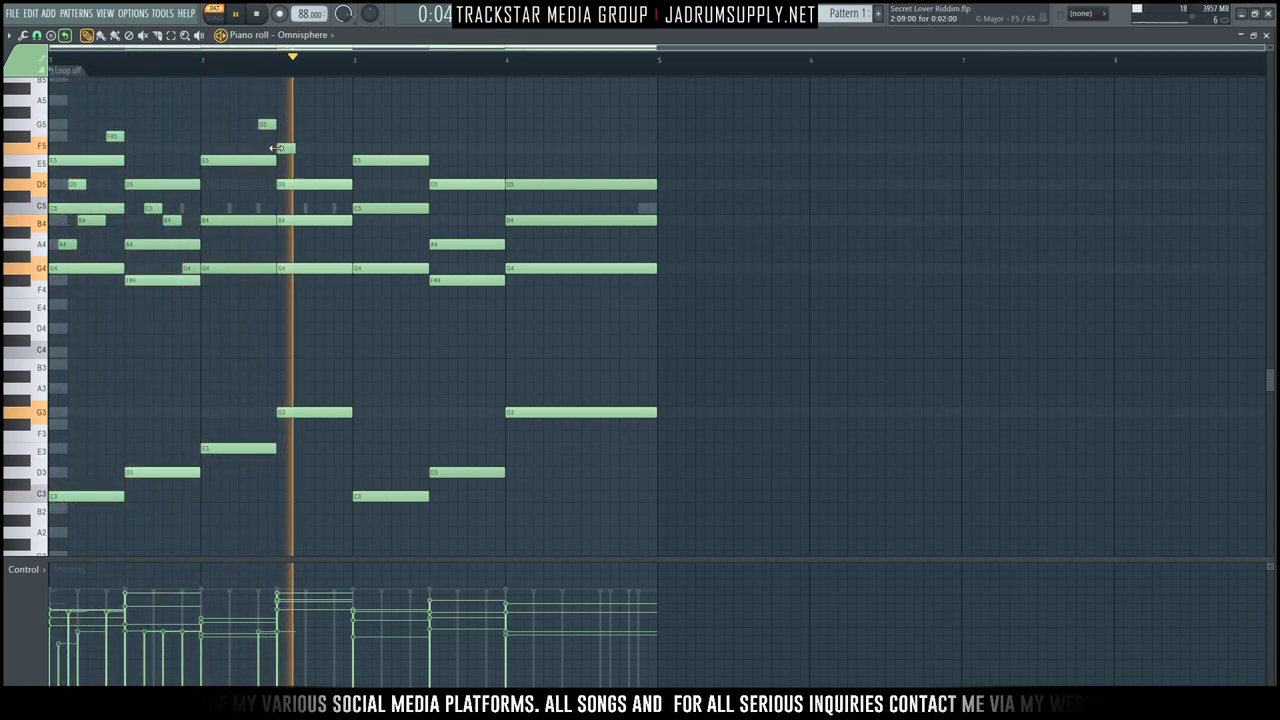
drag(282, 148, 282, 136)
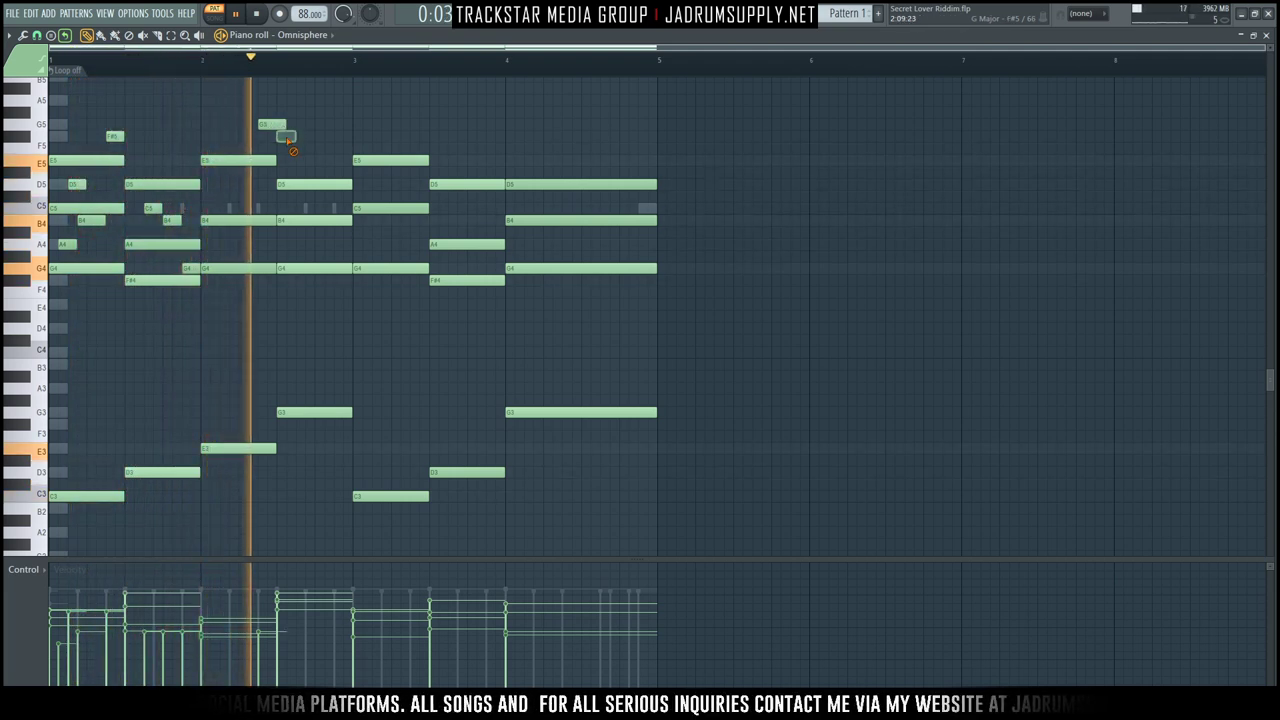
click(289, 136)
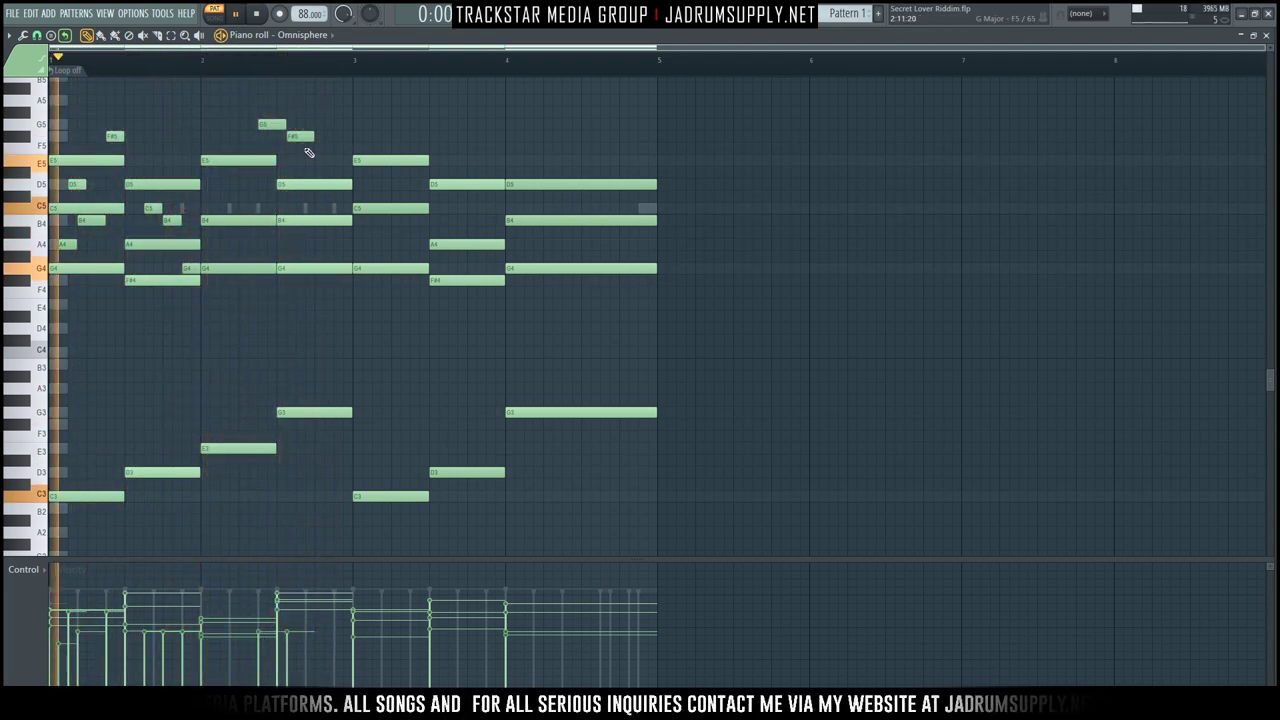
right_click(297, 136)
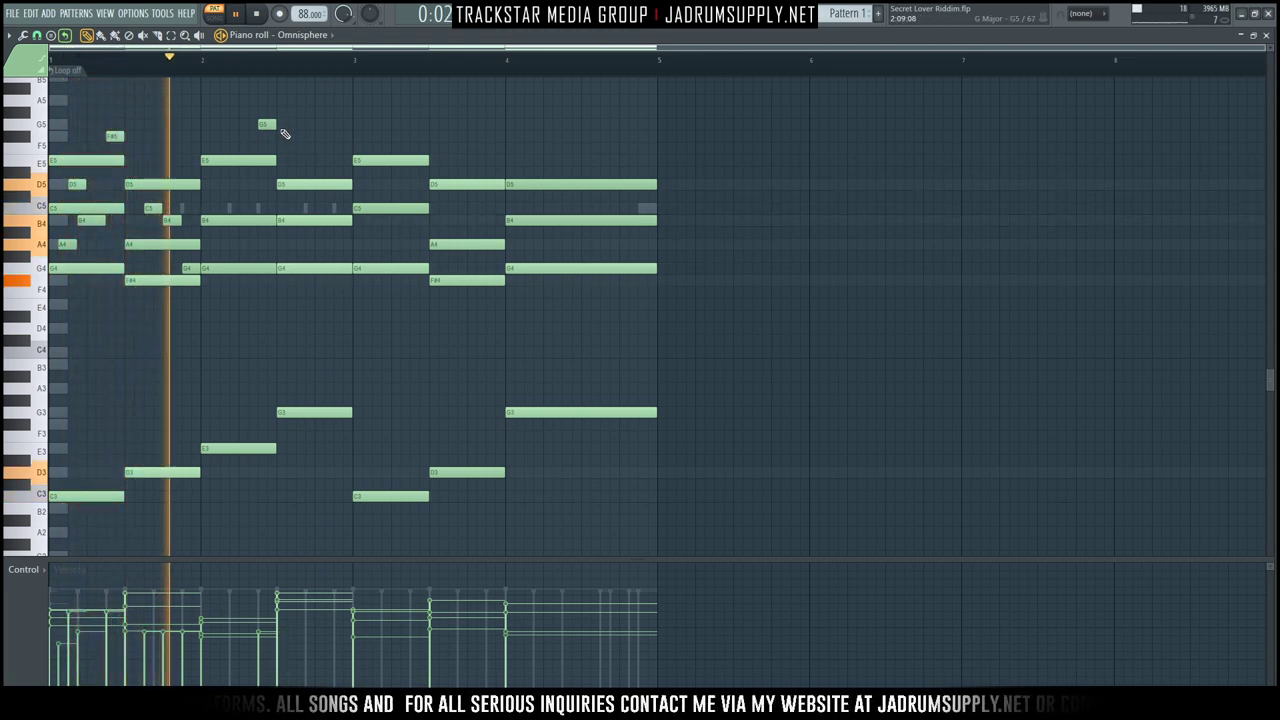
click(244, 184)
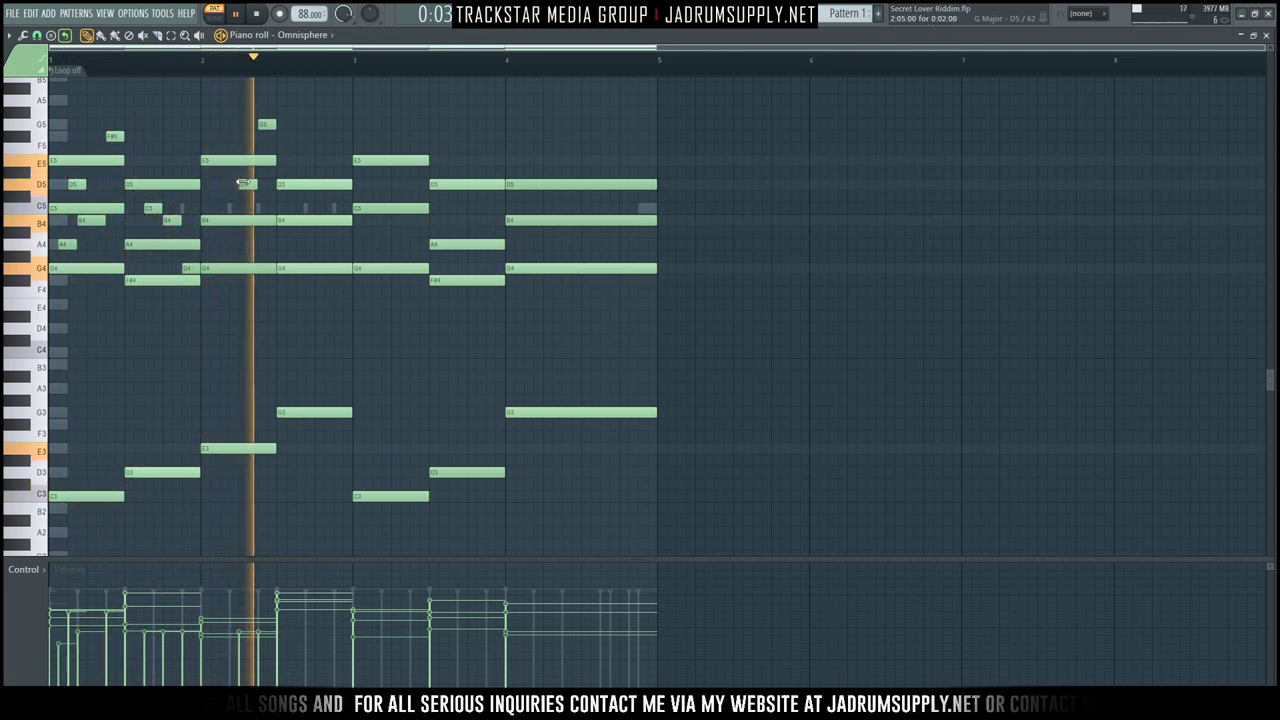
Add two-step E5, F#5 and E5 melody notes on steps 11, 13 and 15 of bar 2.
click(301, 161)
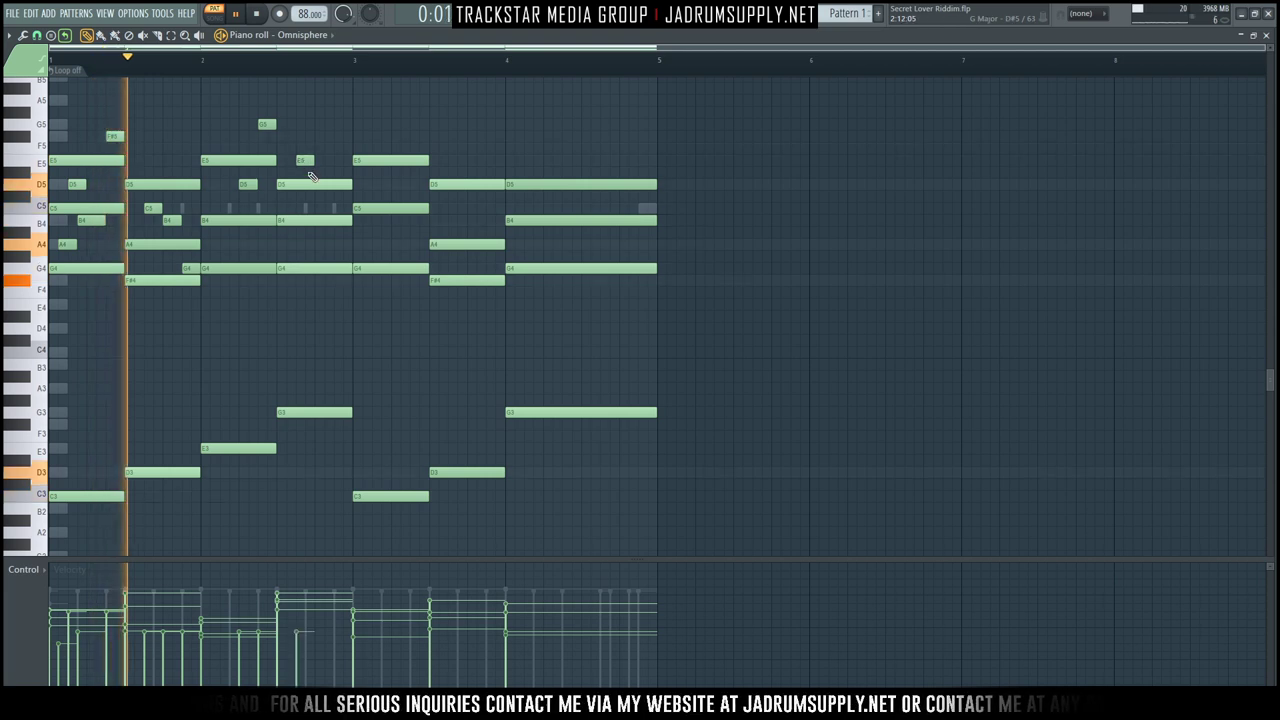
click(317, 208)
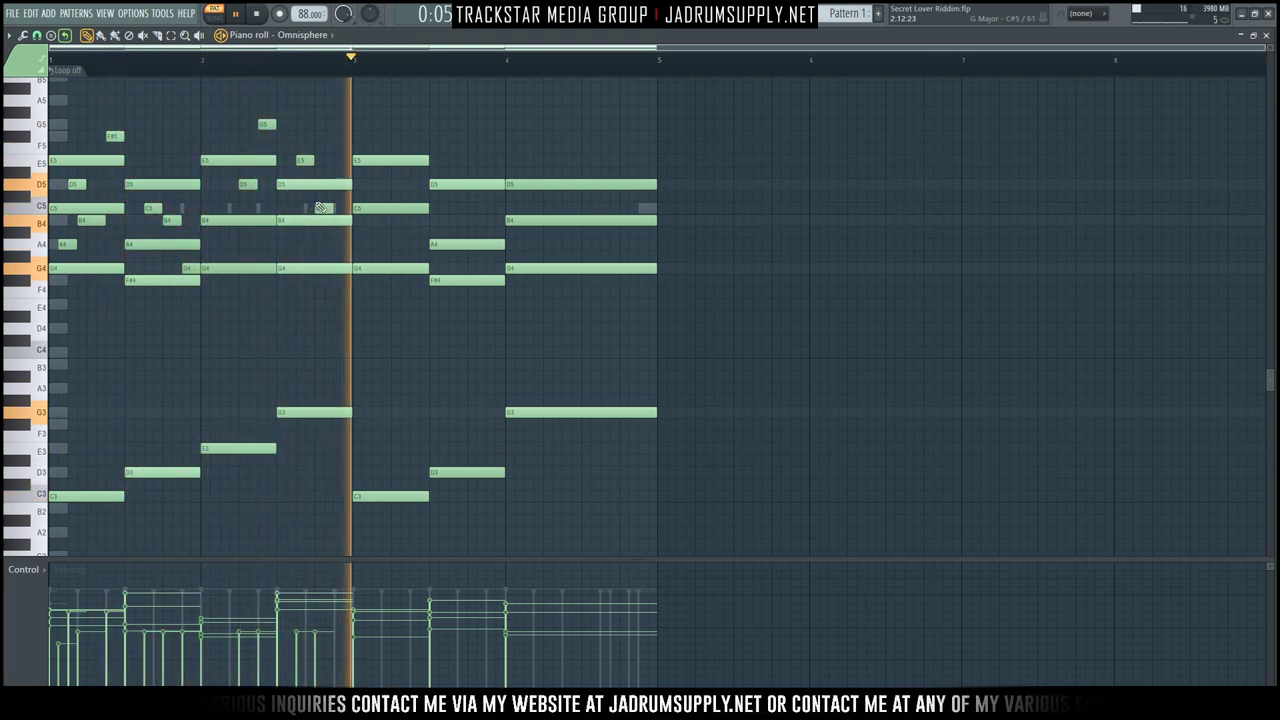
drag(318, 207, 321, 135)
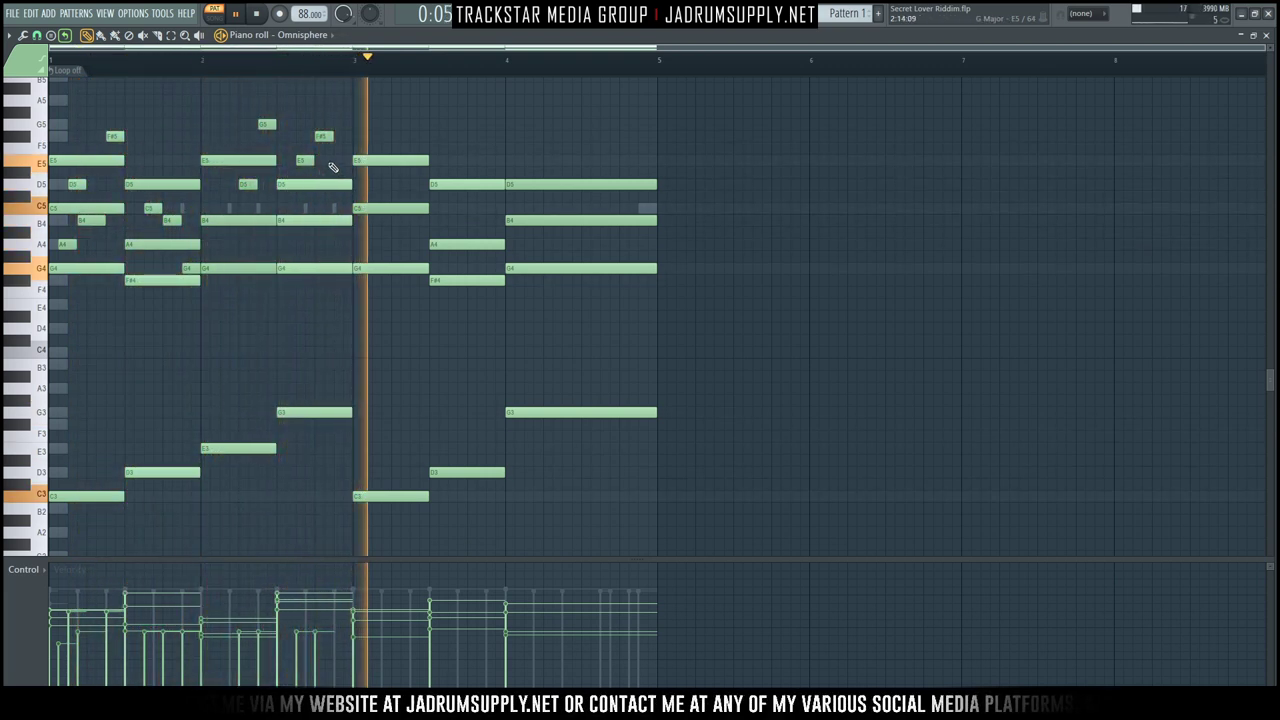
click(340, 160)
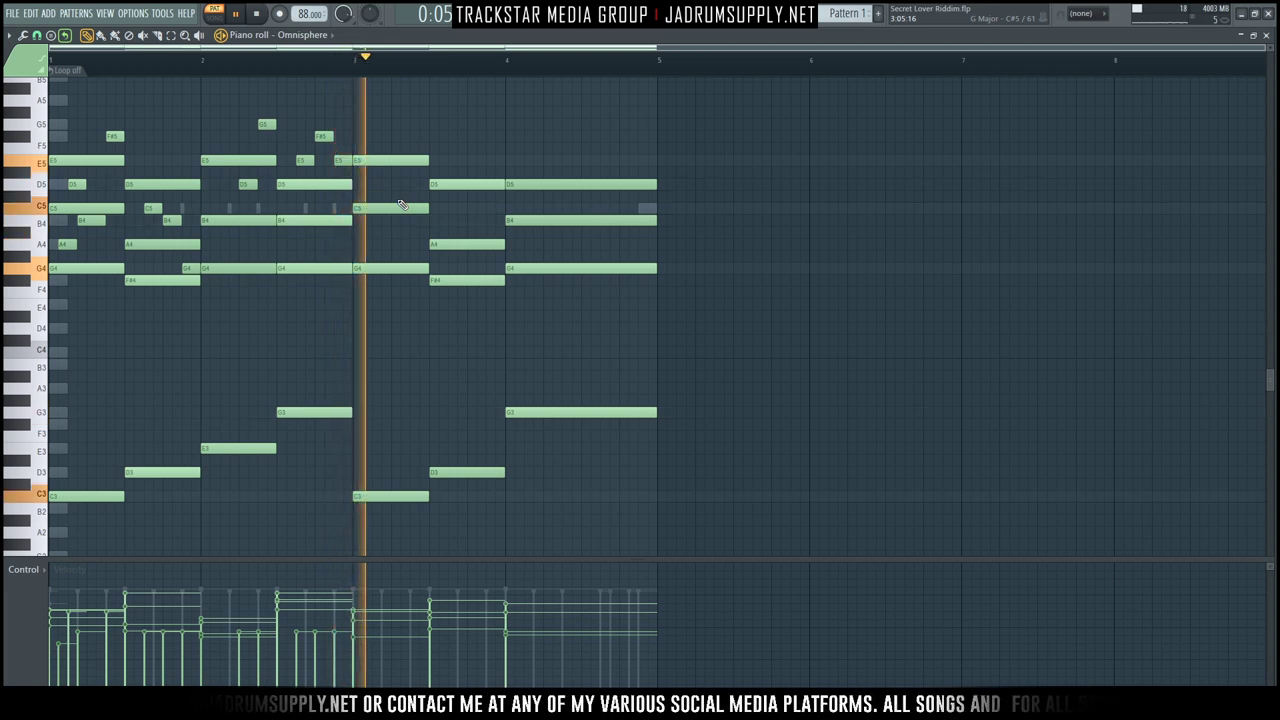
Transpose all of Omnisphere's notes up one octave and play the pattern to check them.
key(space)
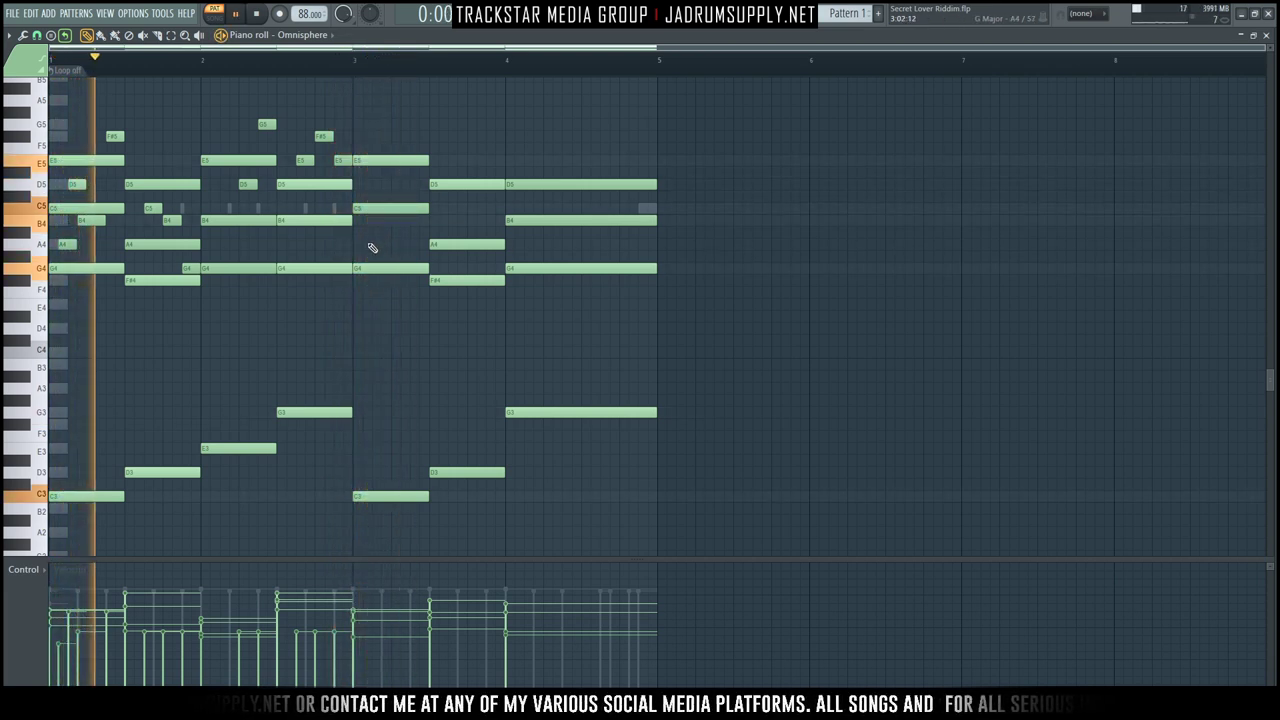
key(space)
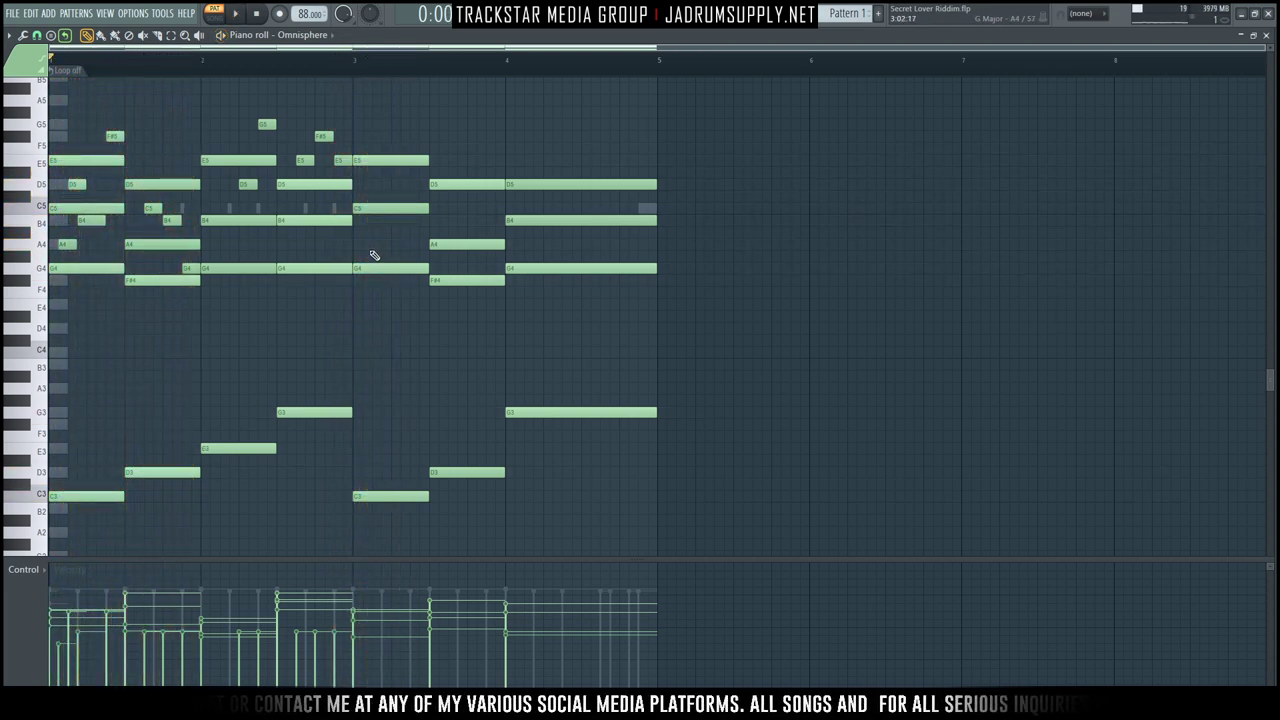
key(ctrl+Up)
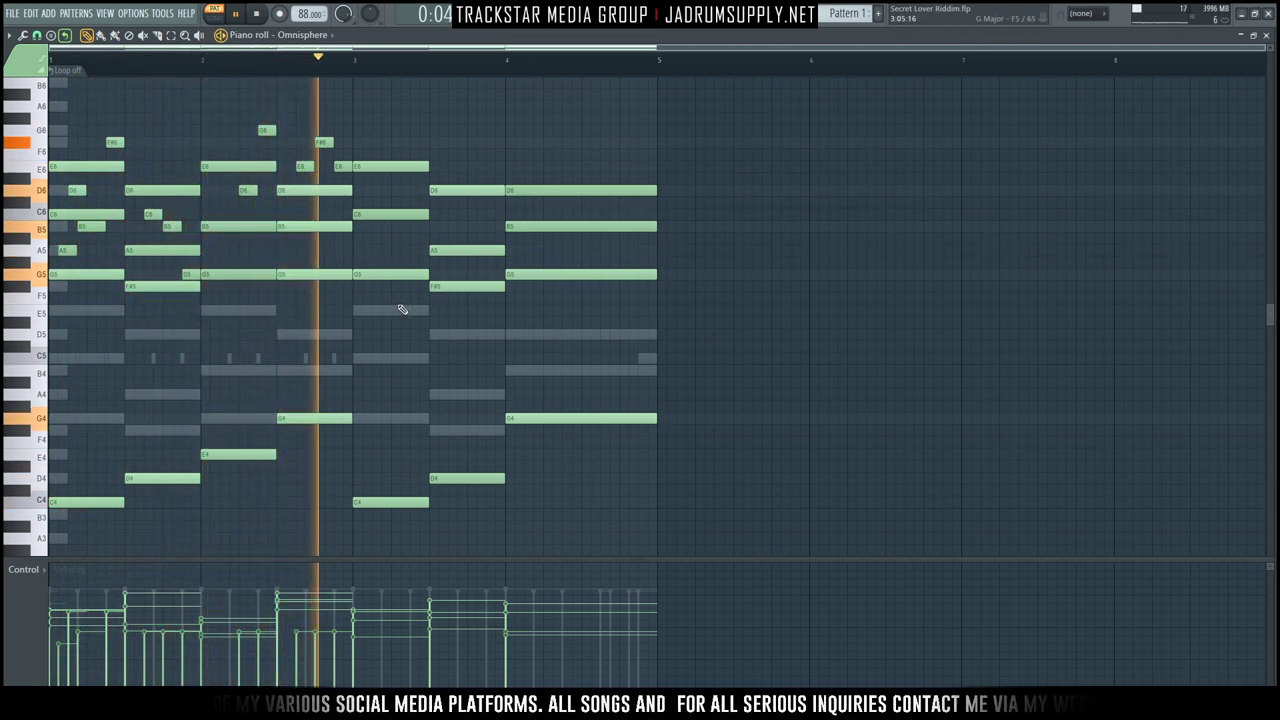
key(space)
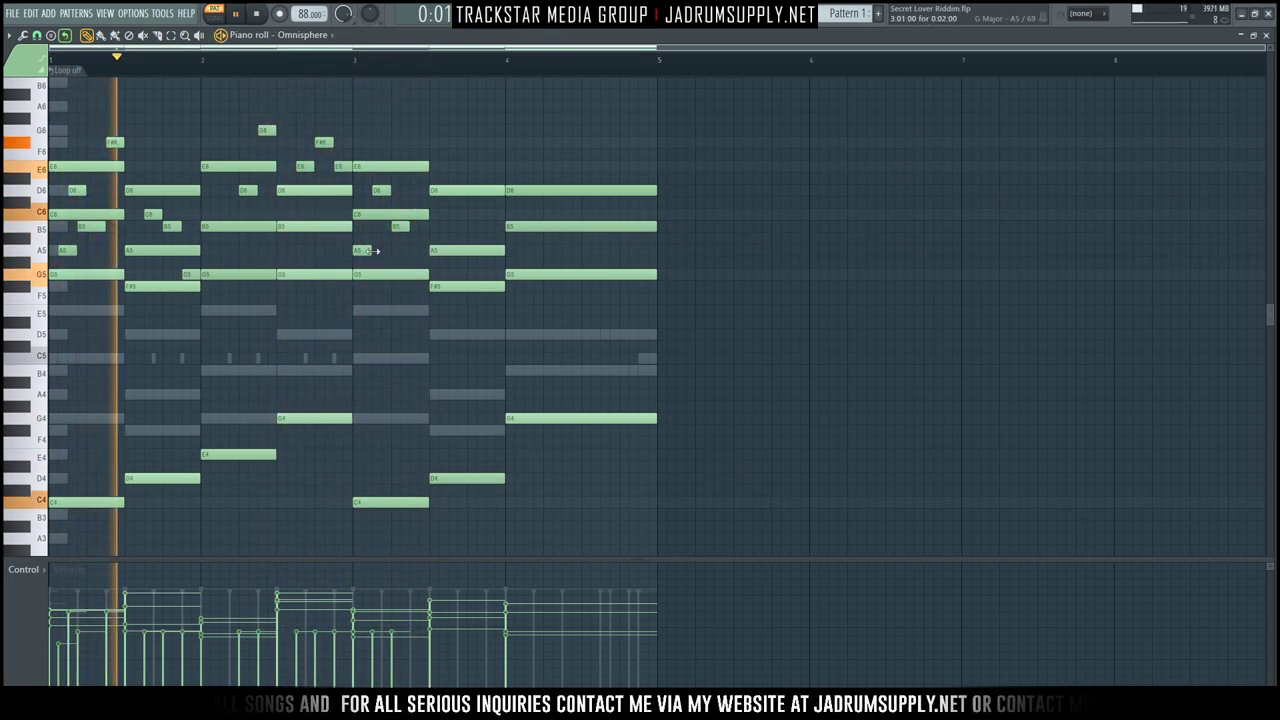
Arrange the two-step A5, D6 and B5 melody notes on steps 3, 5 and 7 of bar 3.
drag(393, 227, 413, 228)
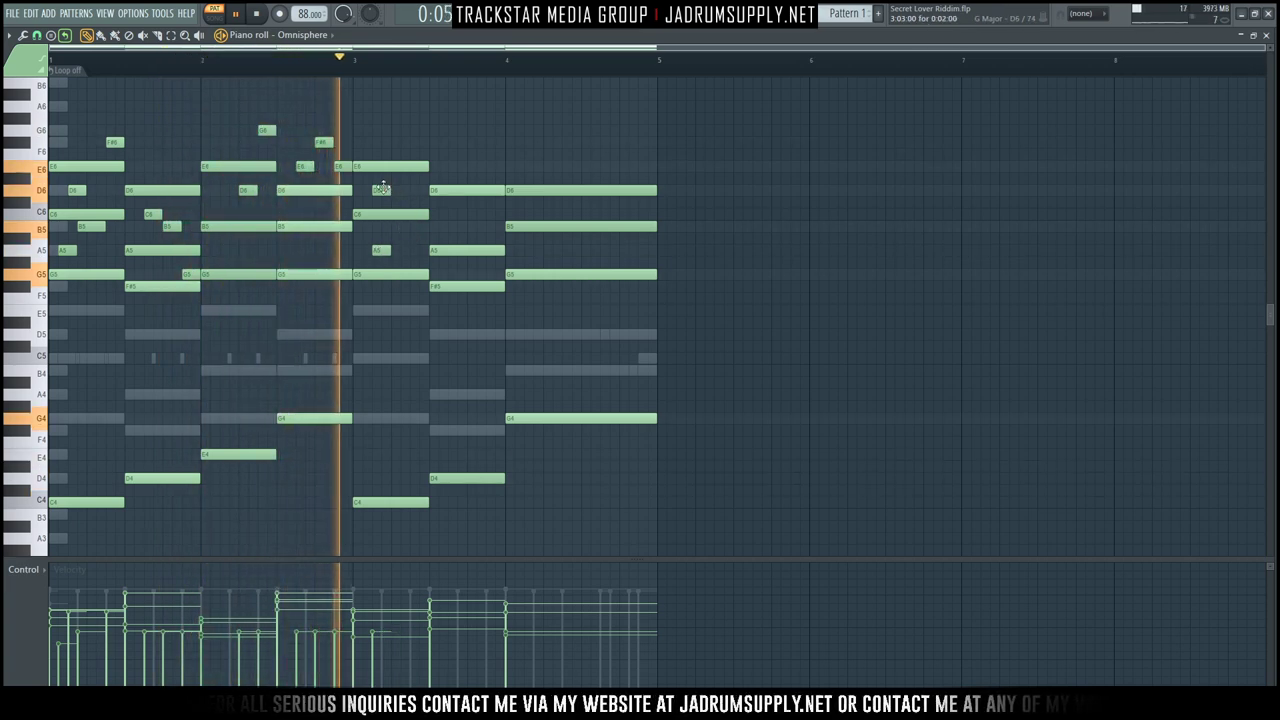
drag(382, 190, 400, 190)
click(415, 227)
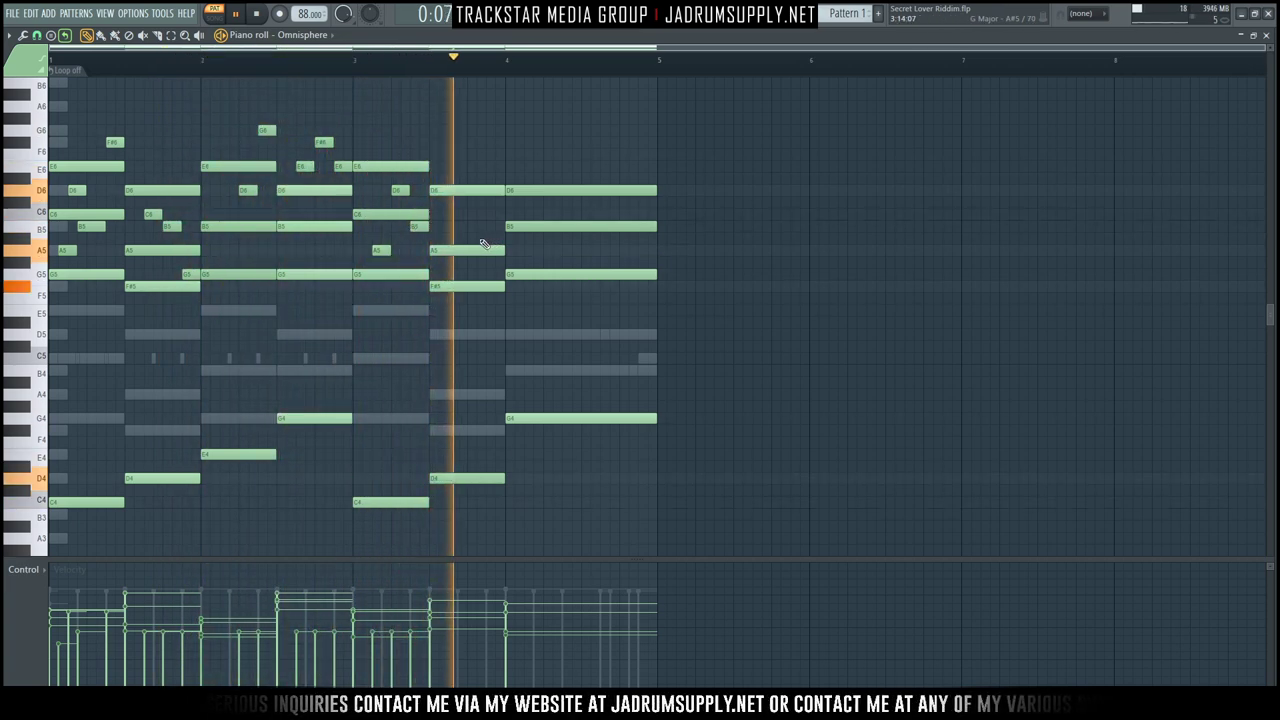
Continue bar 3's melody with two-step B5, E6 and C6 notes on steps 11, 13 and 15, and play it back.
click(436, 215)
click(454, 227)
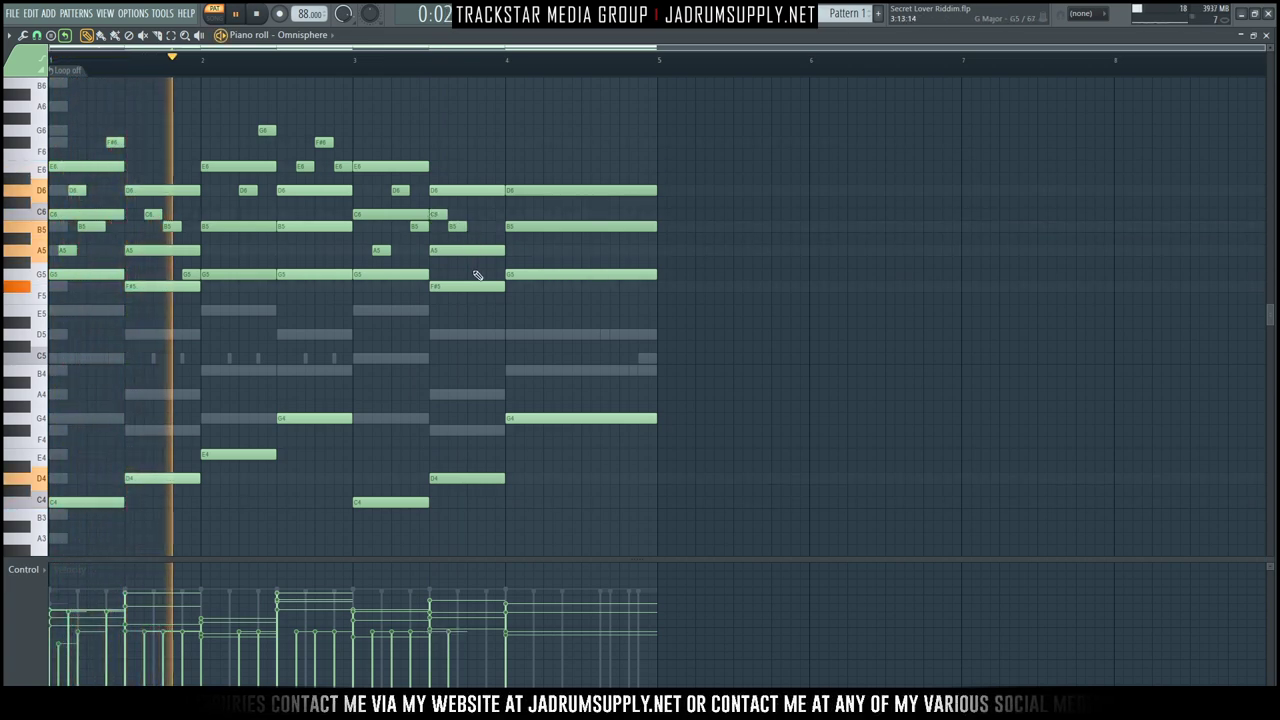
click(474, 167)
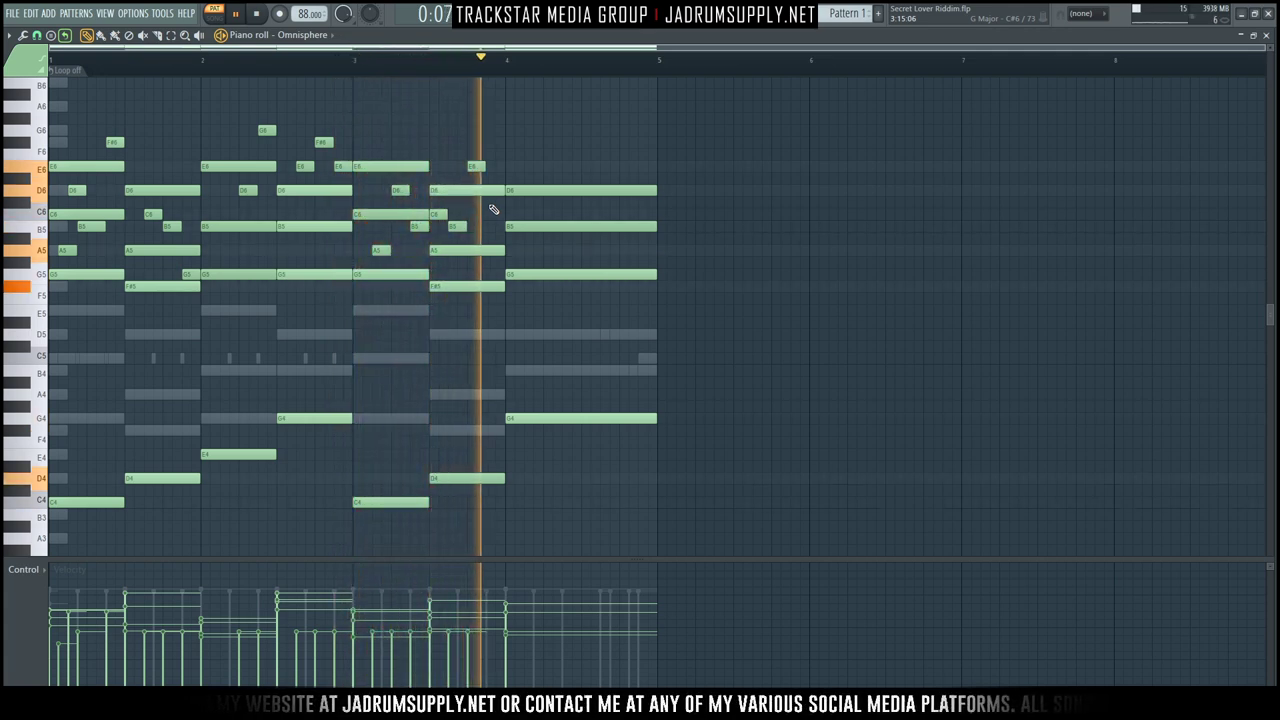
drag(490, 203, 490, 214)
key(space)
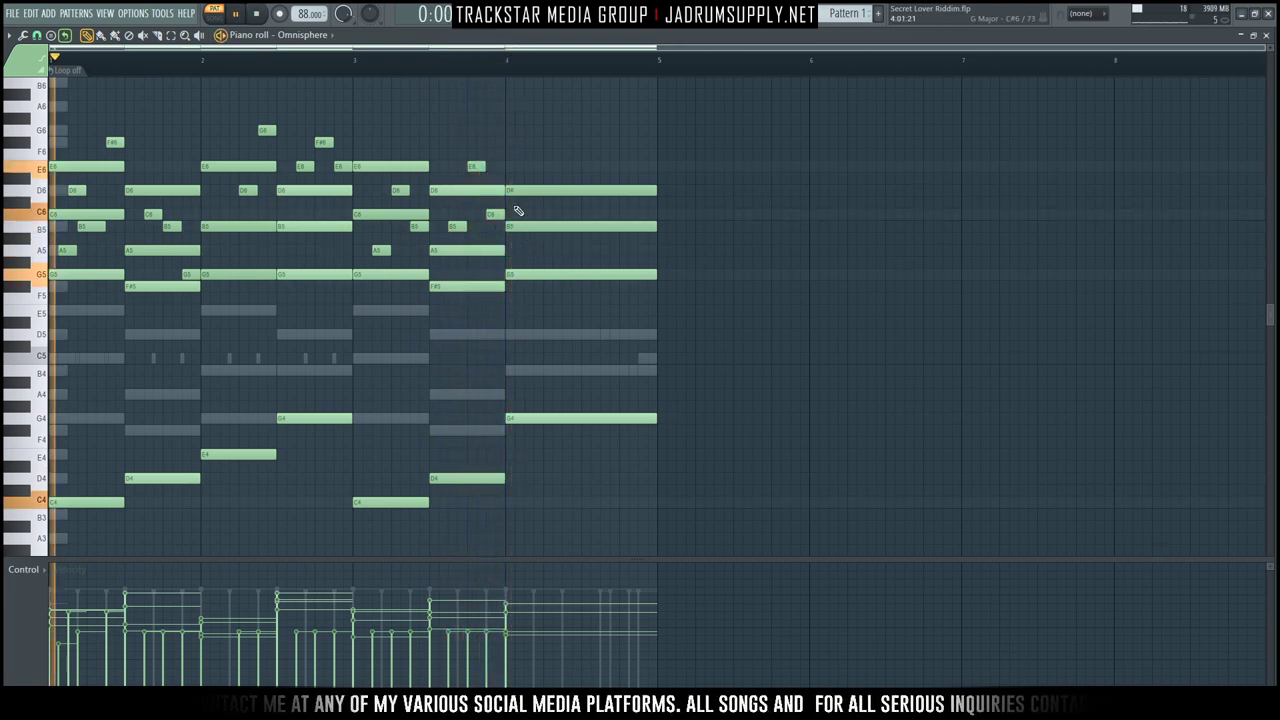
Add a descending run of three-step B6, A6 and G6 notes from the start of bar 4.
scroll(518, 133, up, 1)
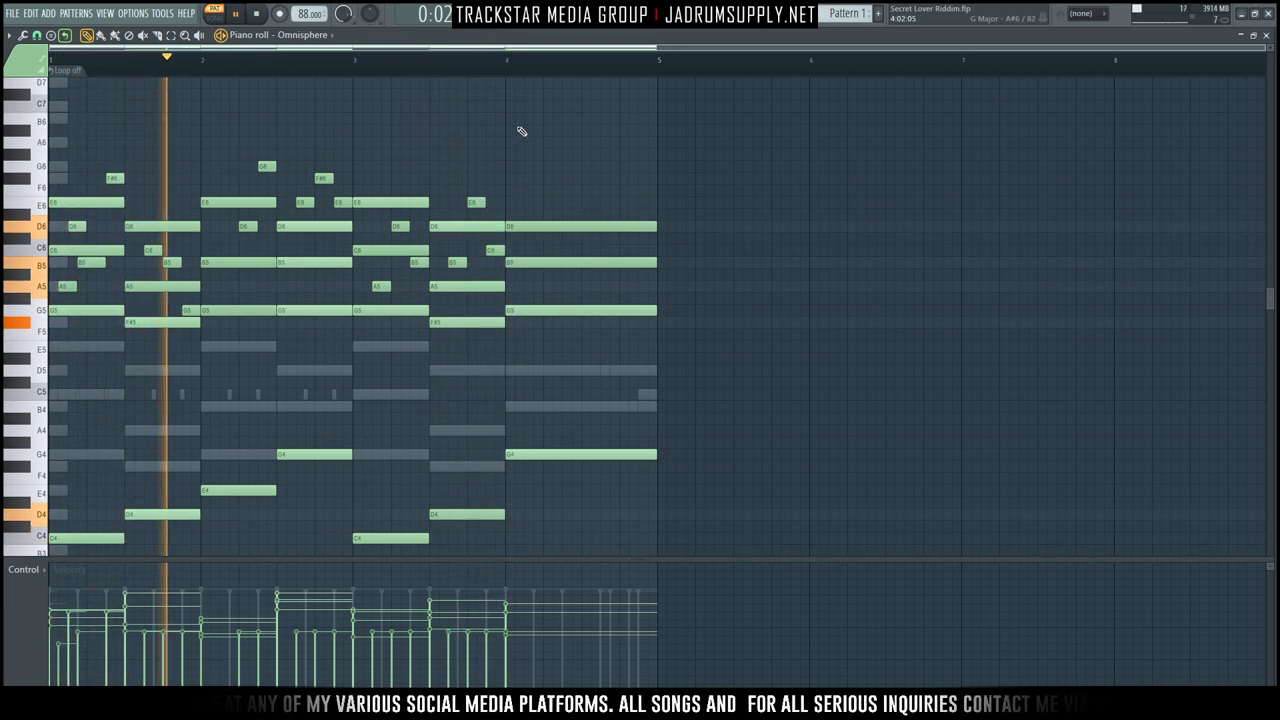
click(510, 119)
drag(528, 121, 533, 121)
click(536, 142)
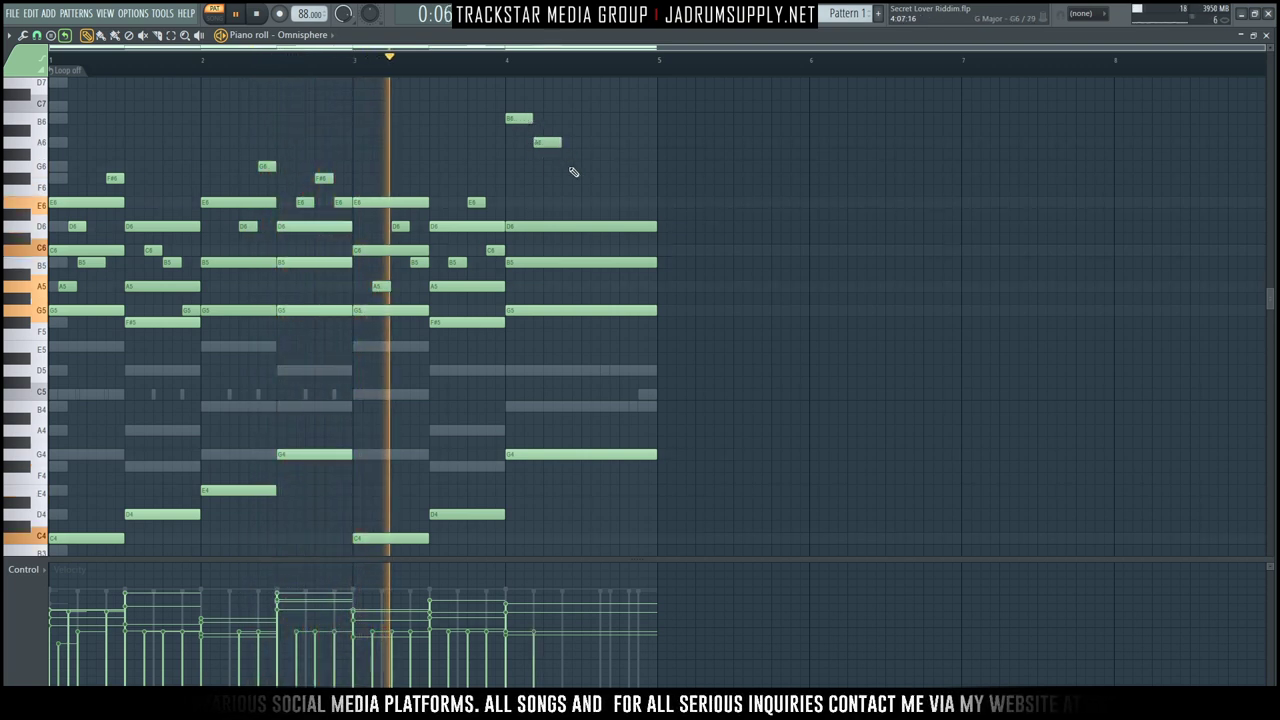
click(568, 166)
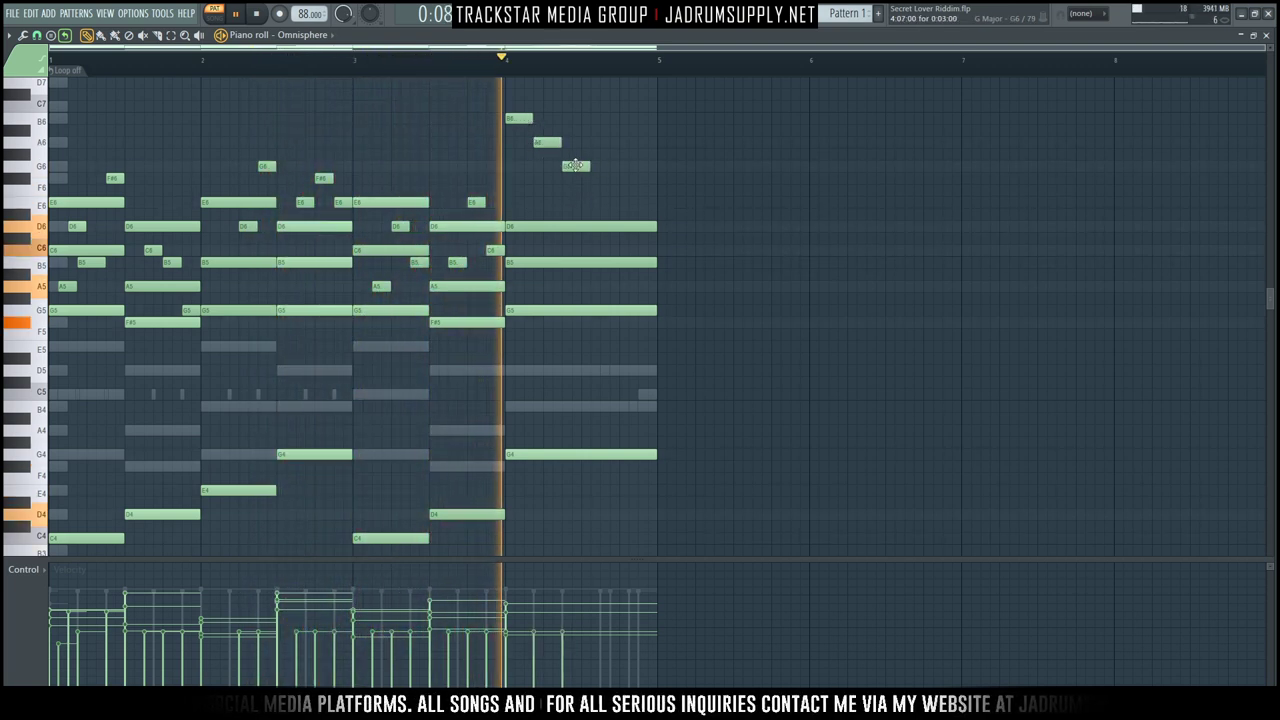
click(612, 189)
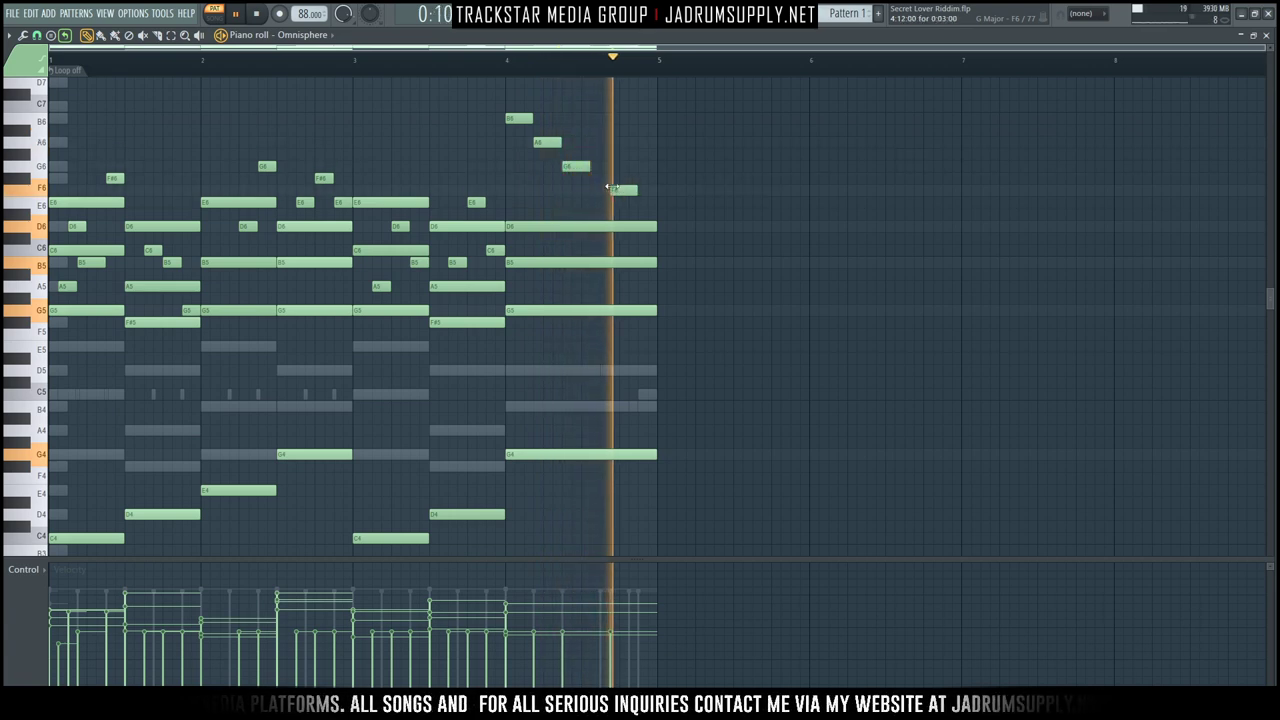
key(space)
drag(627, 186, 606, 177)
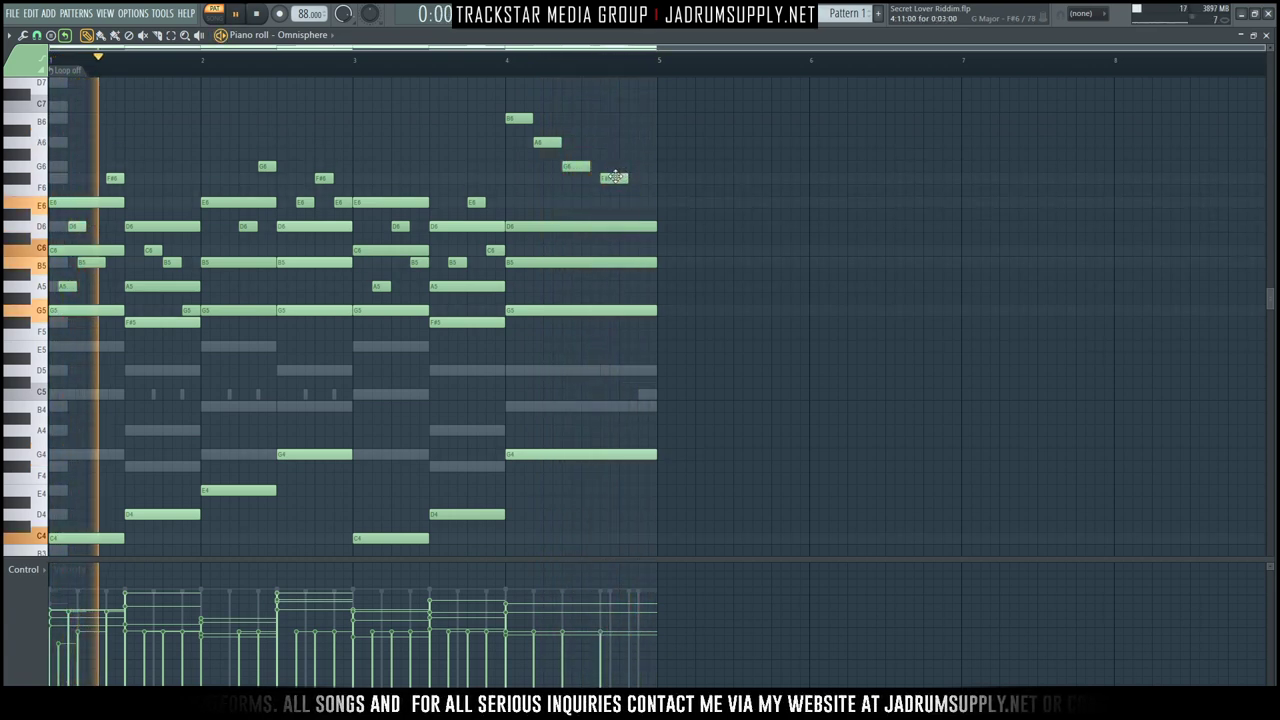
right_click(605, 178)
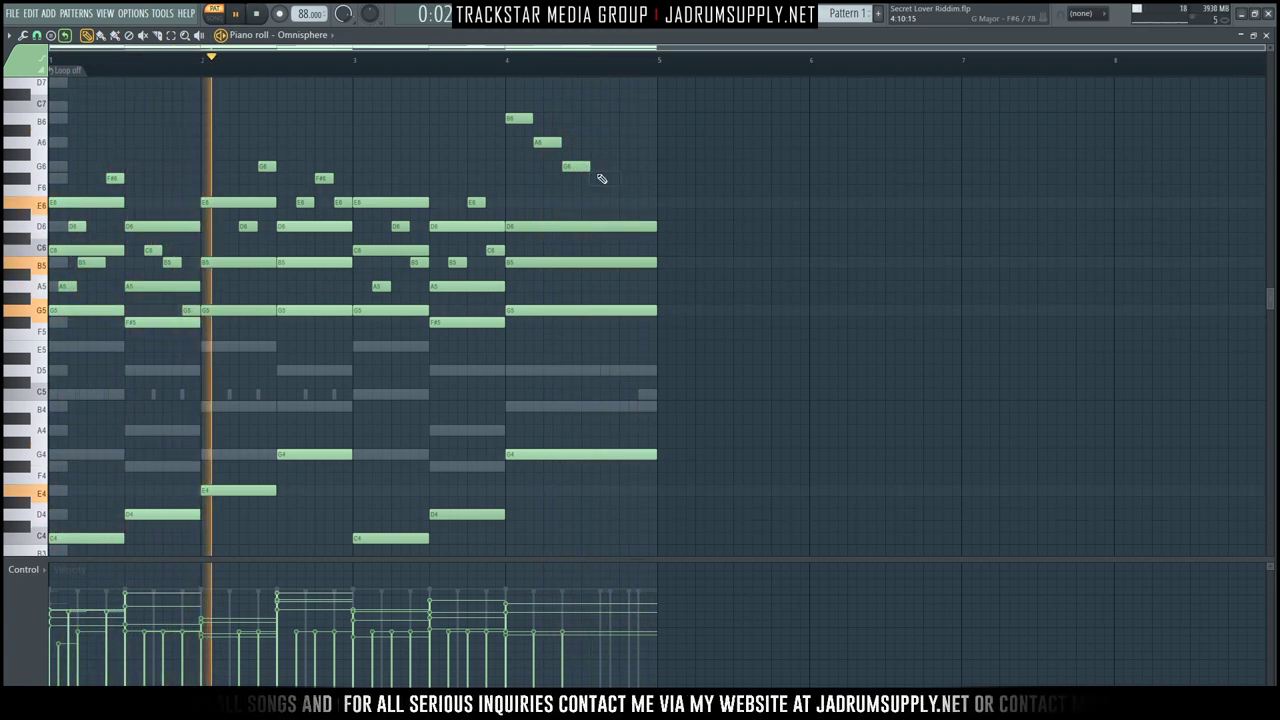
Extend bar 4's run with a four-step F#6 and two-step E6, and replace its opening B6 with a two-step G6 on step 2.
click(606, 178)
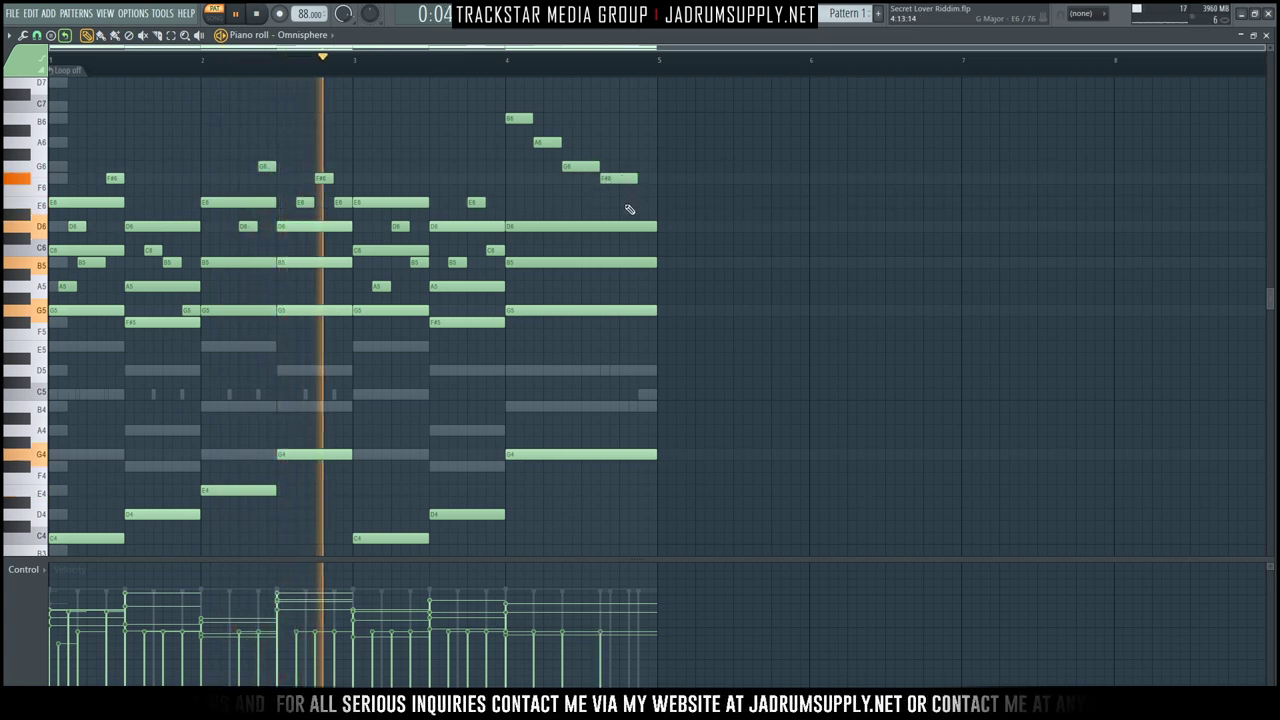
click(647, 202)
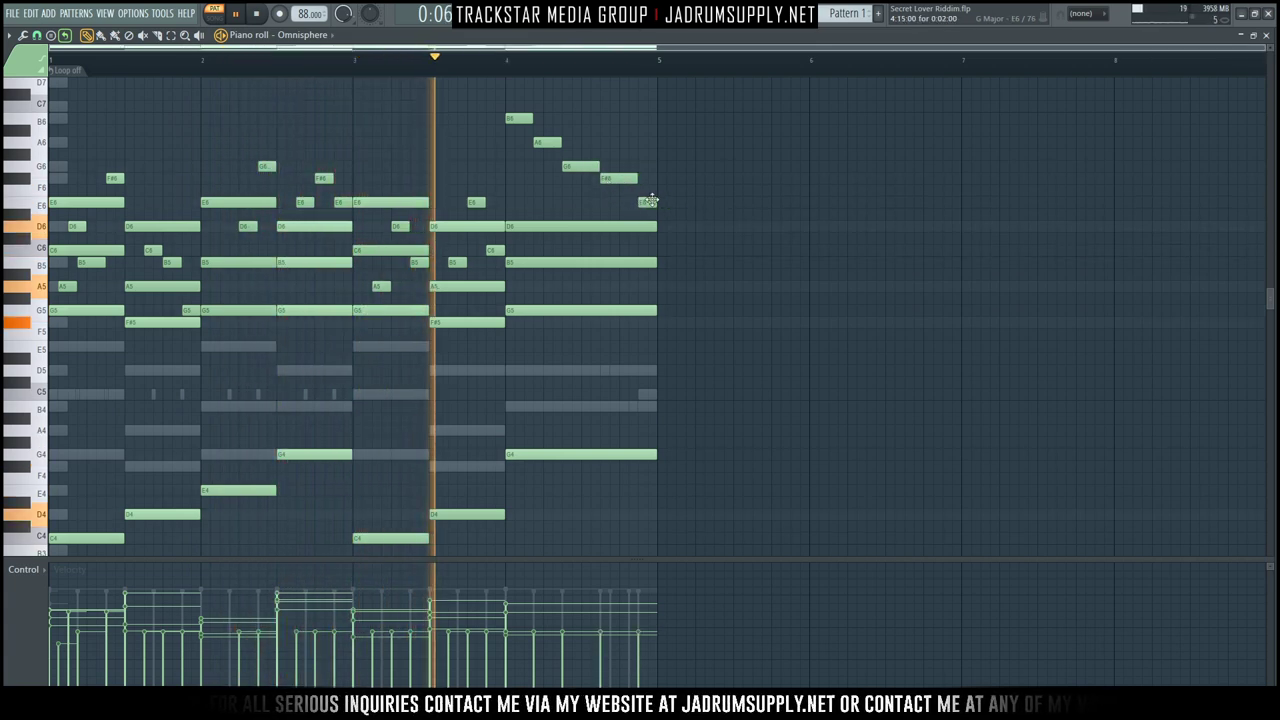
right_click(507, 122)
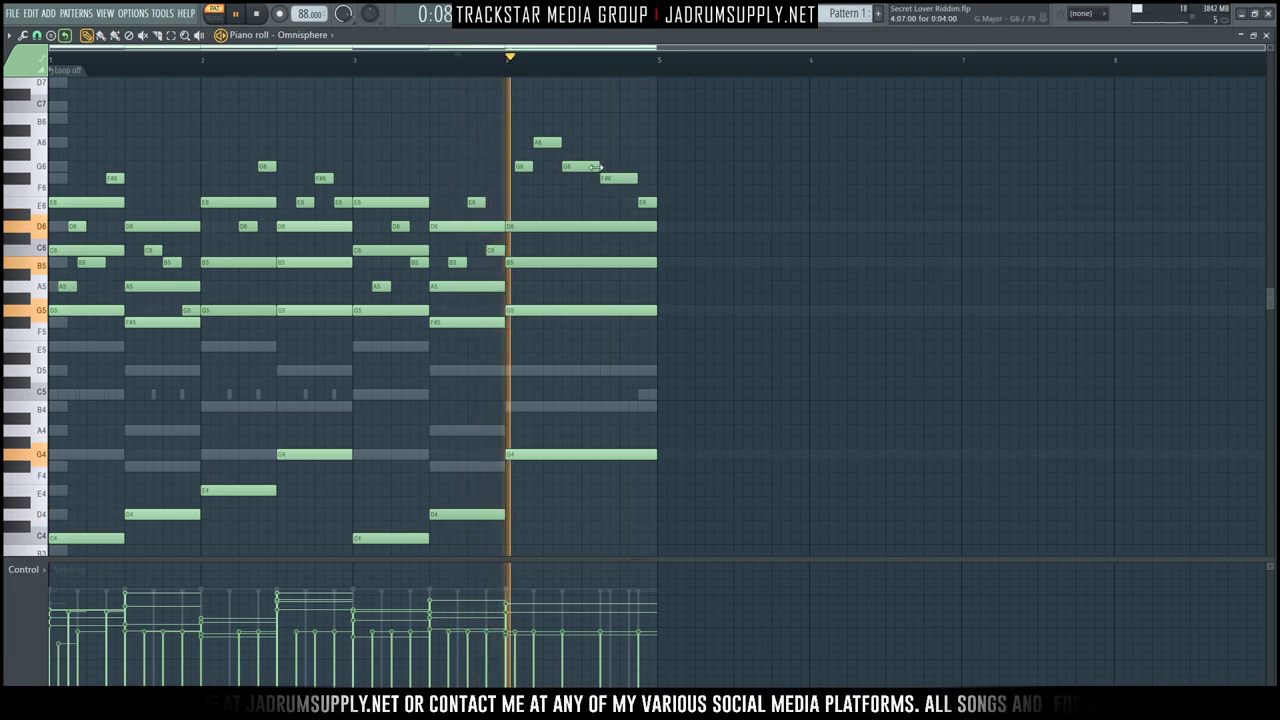
Rework bar 4's melody with two-step G6 and E6 on steps 7 and 9, one-step G6 on step 11 and three-step F#6 on step 12.
drag(595, 167, 576, 167)
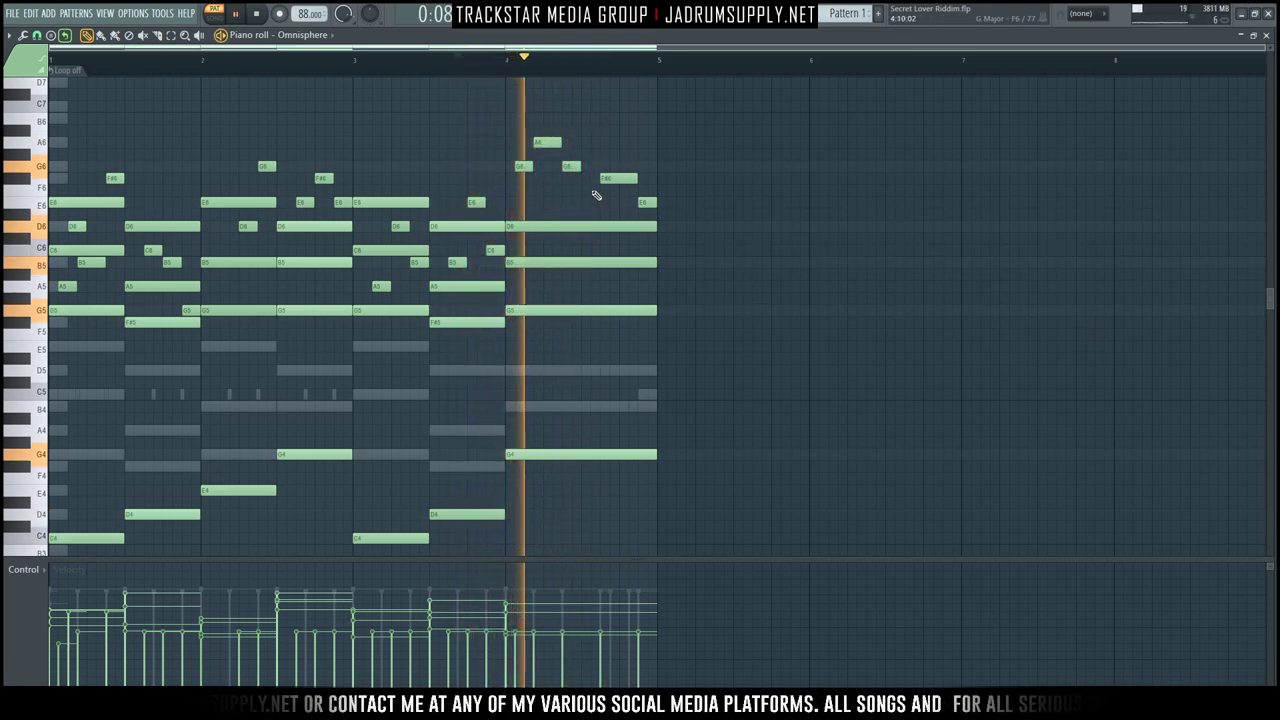
click(593, 203)
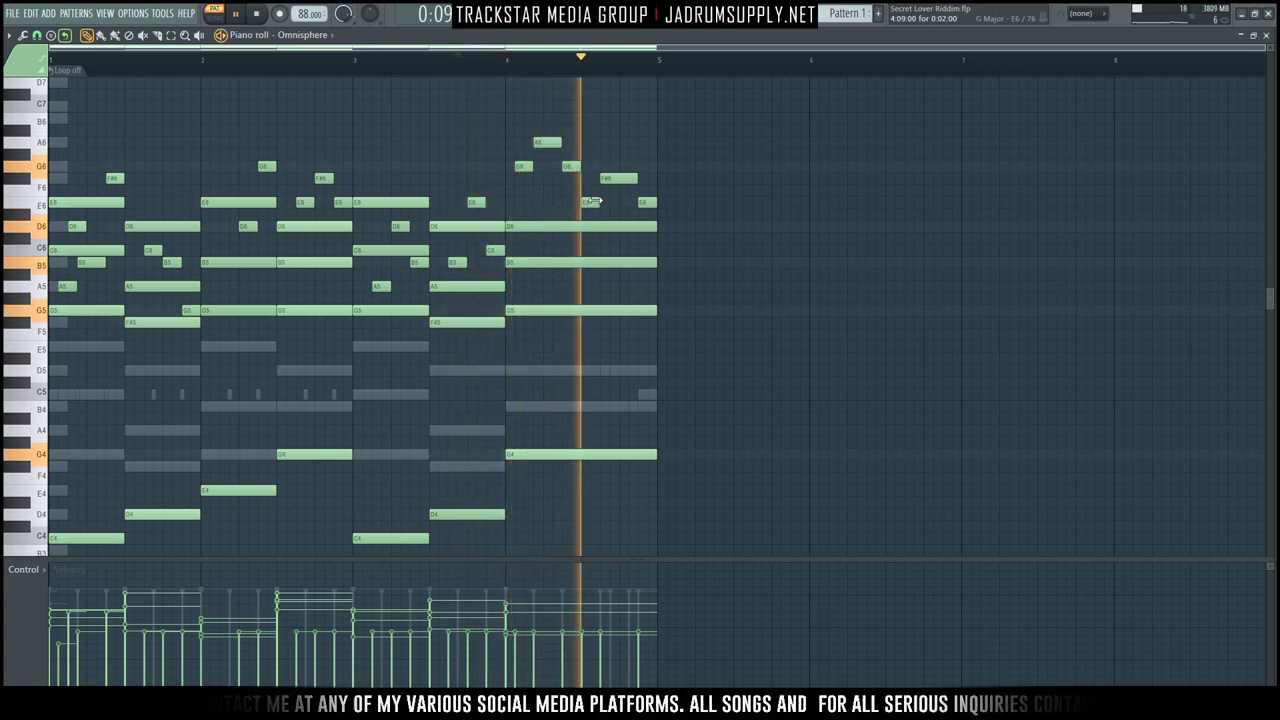
drag(605, 180, 512, 128)
click(605, 167)
scroll(511, 149, down, 1)
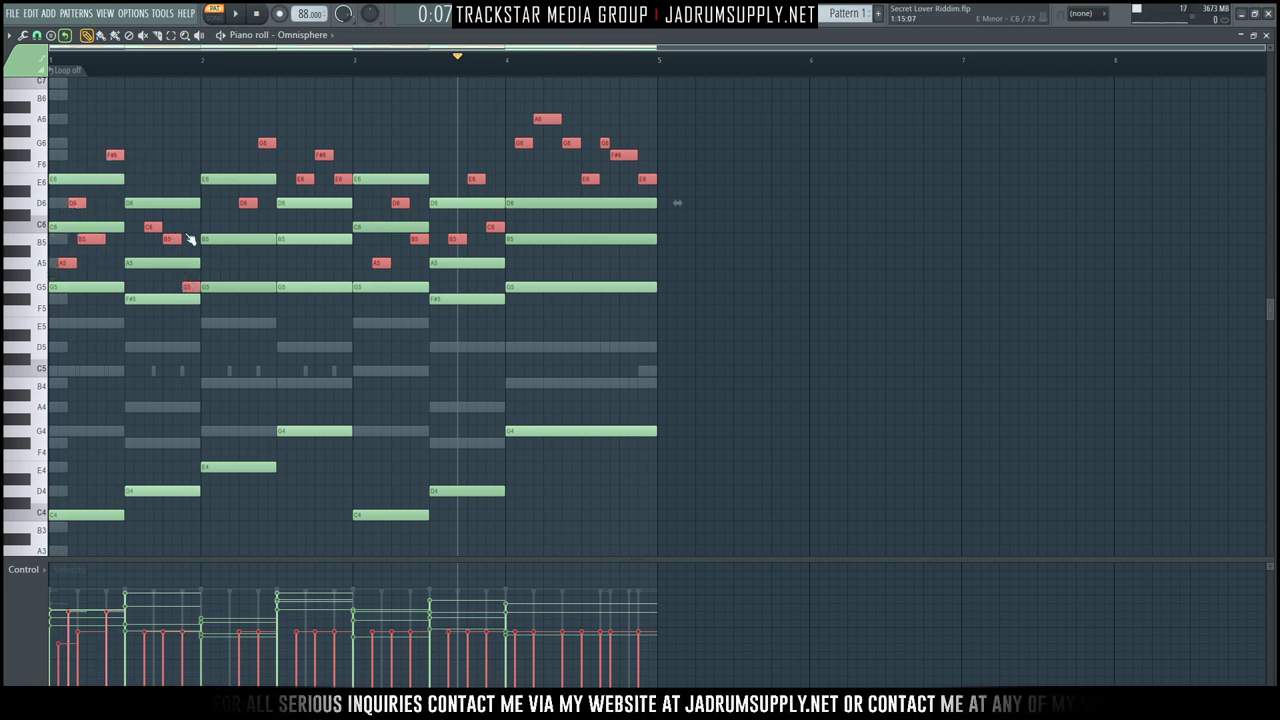
Randomize the velocities of the selected melody notes, and transpose all of Omnisphere's notes down one octave.
key(alt+r)
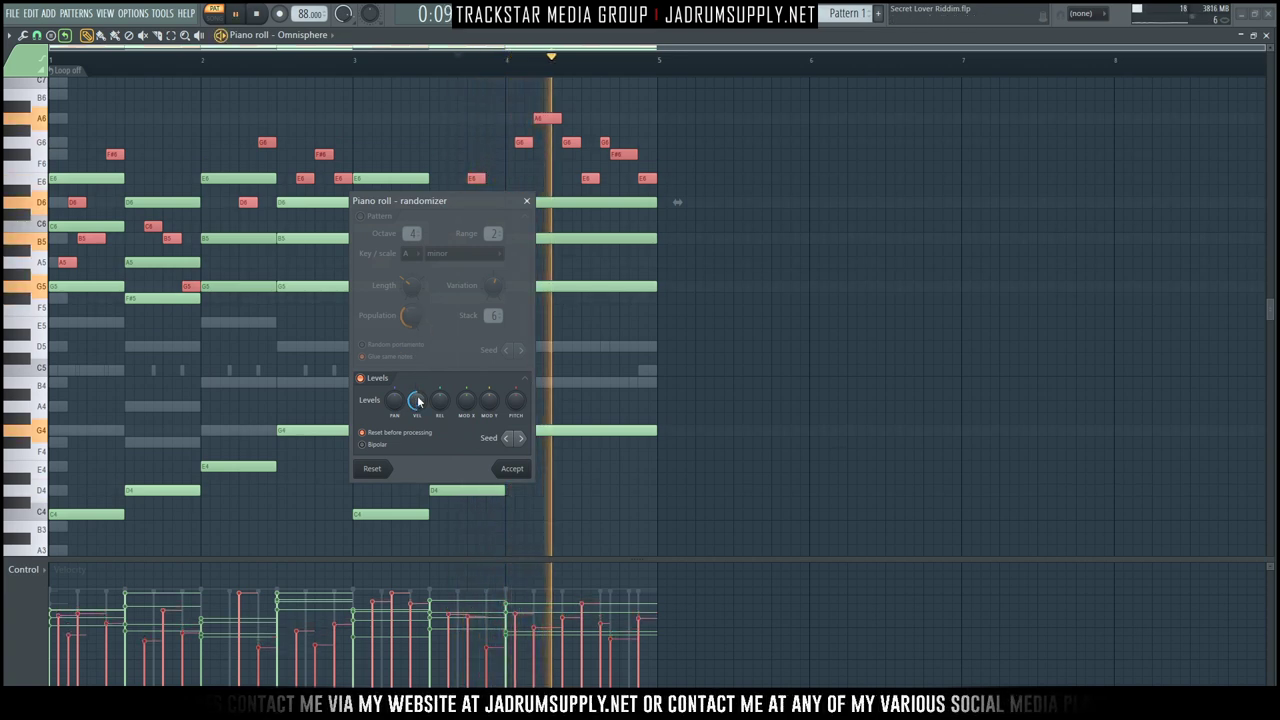
click(510, 467)
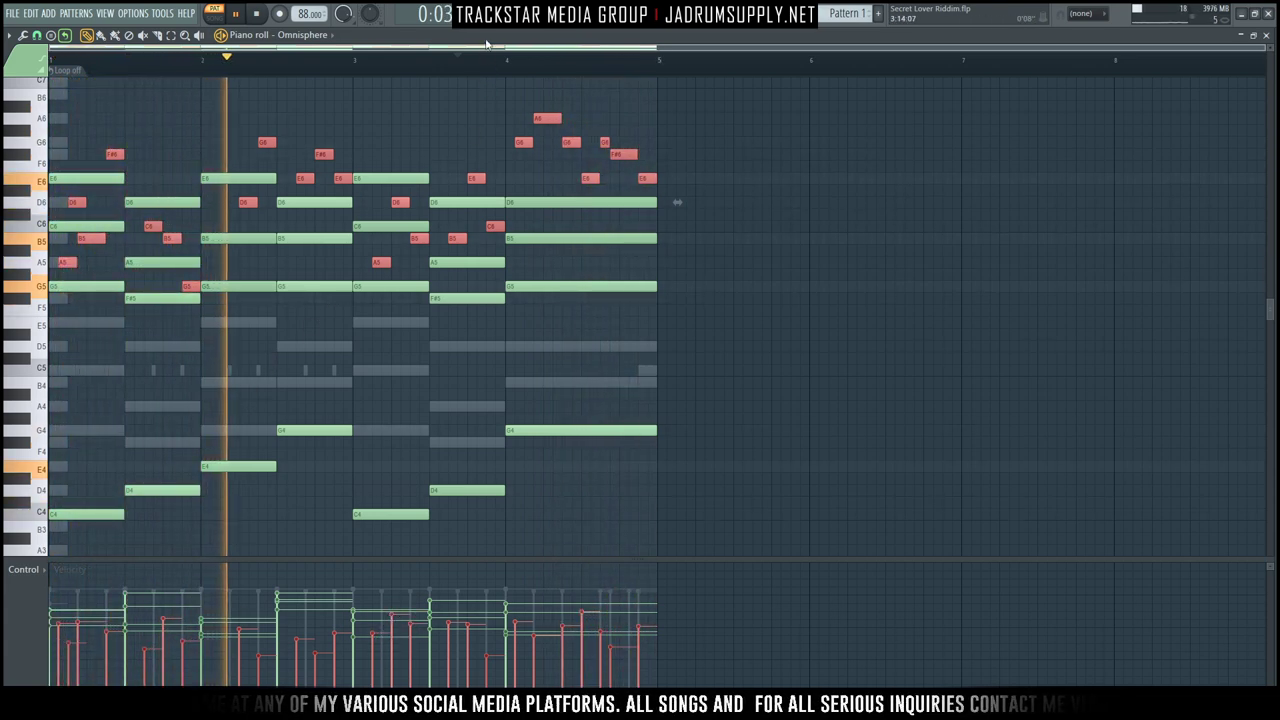
key(F6)
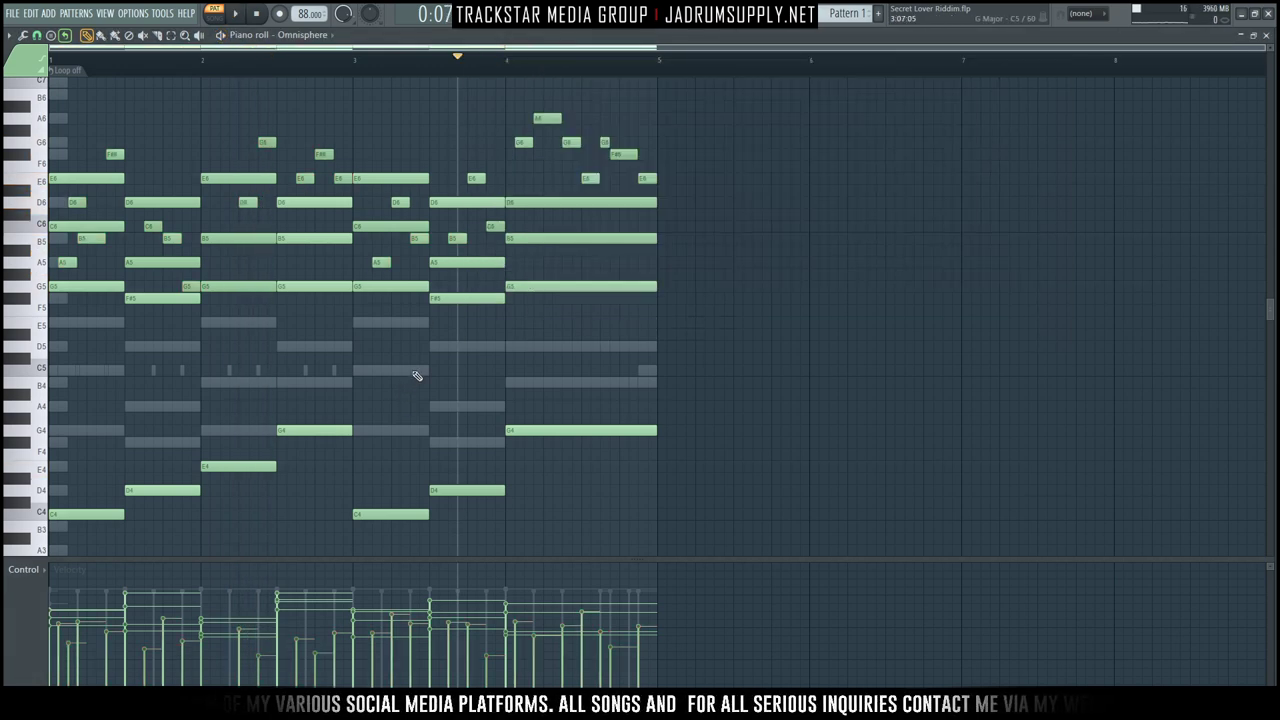
key(ctrl+Down)
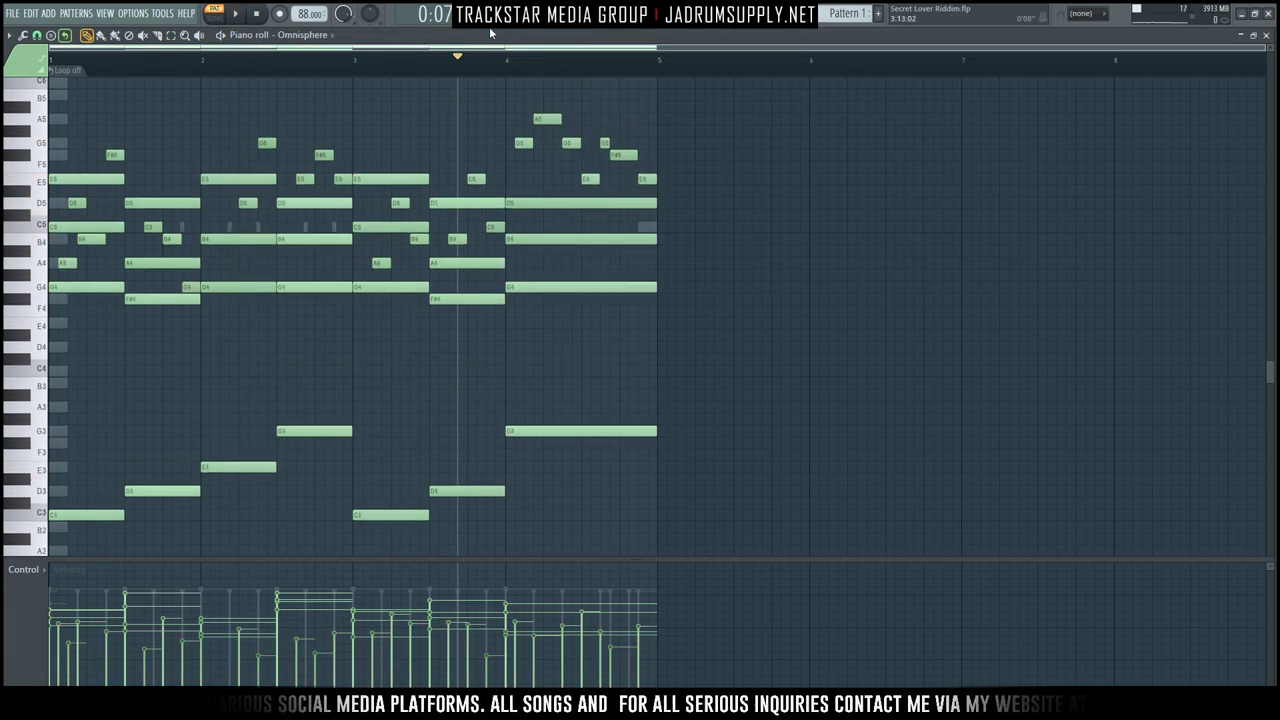
Load the LA Custom C7 - Cinematic patch from the Keyscape Library in Omnisphere and play the pattern to audition it.
key(F6)
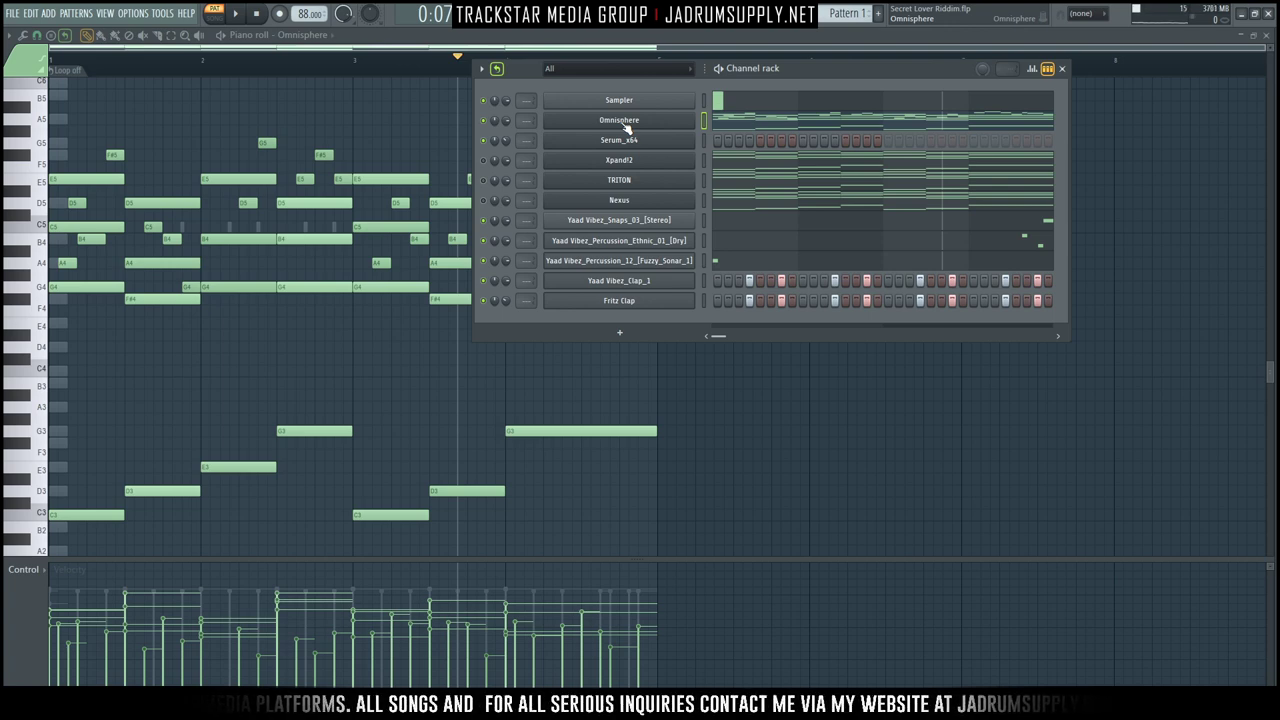
click(624, 124)
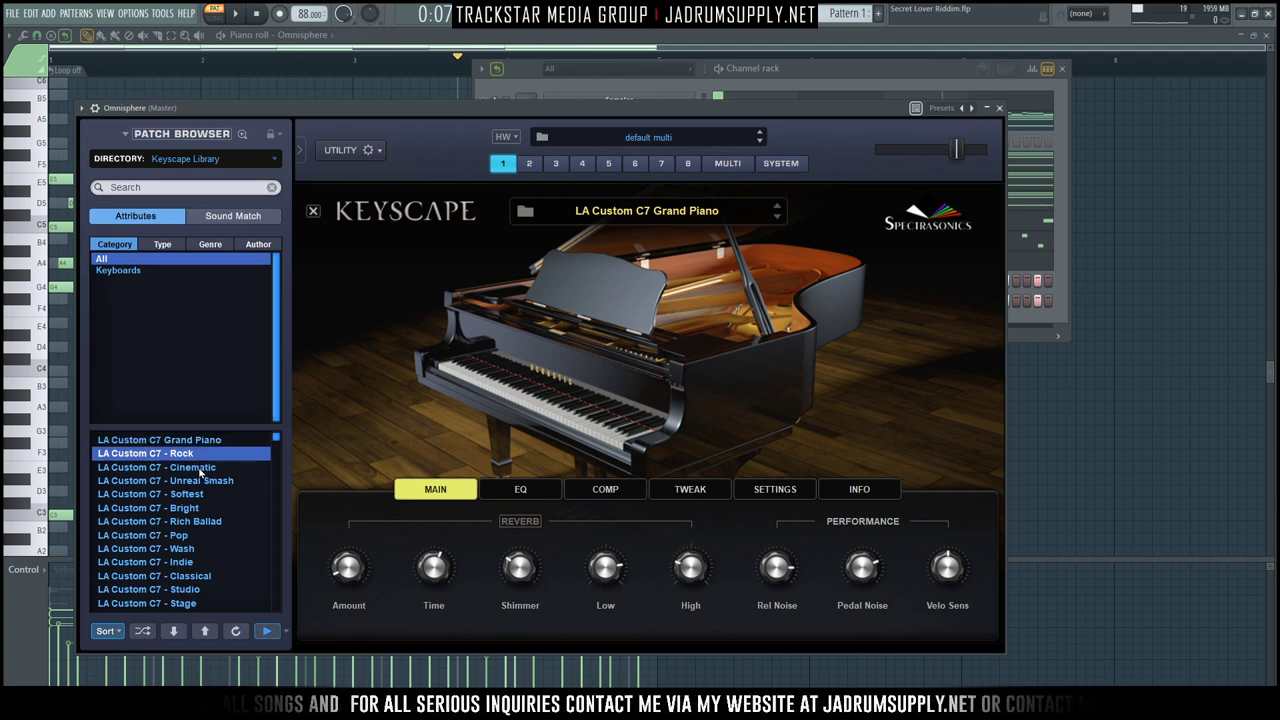
click(200, 468)
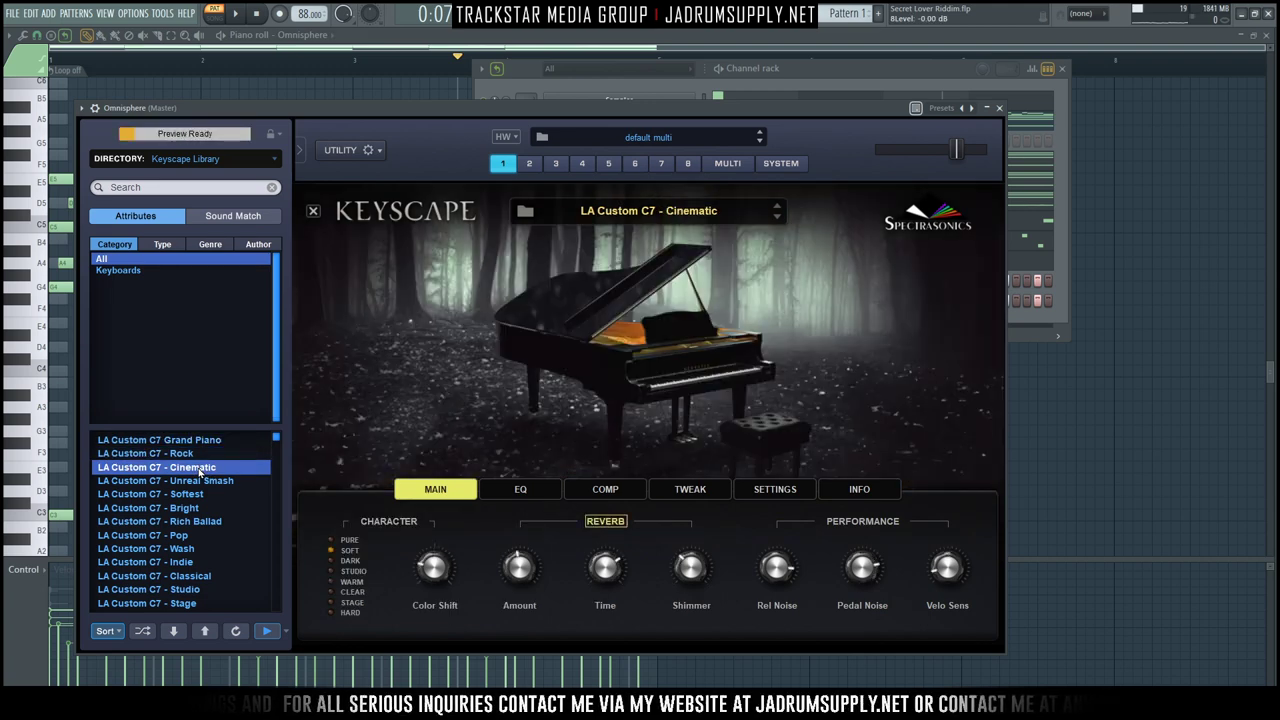
drag(360, 101, 375, 80)
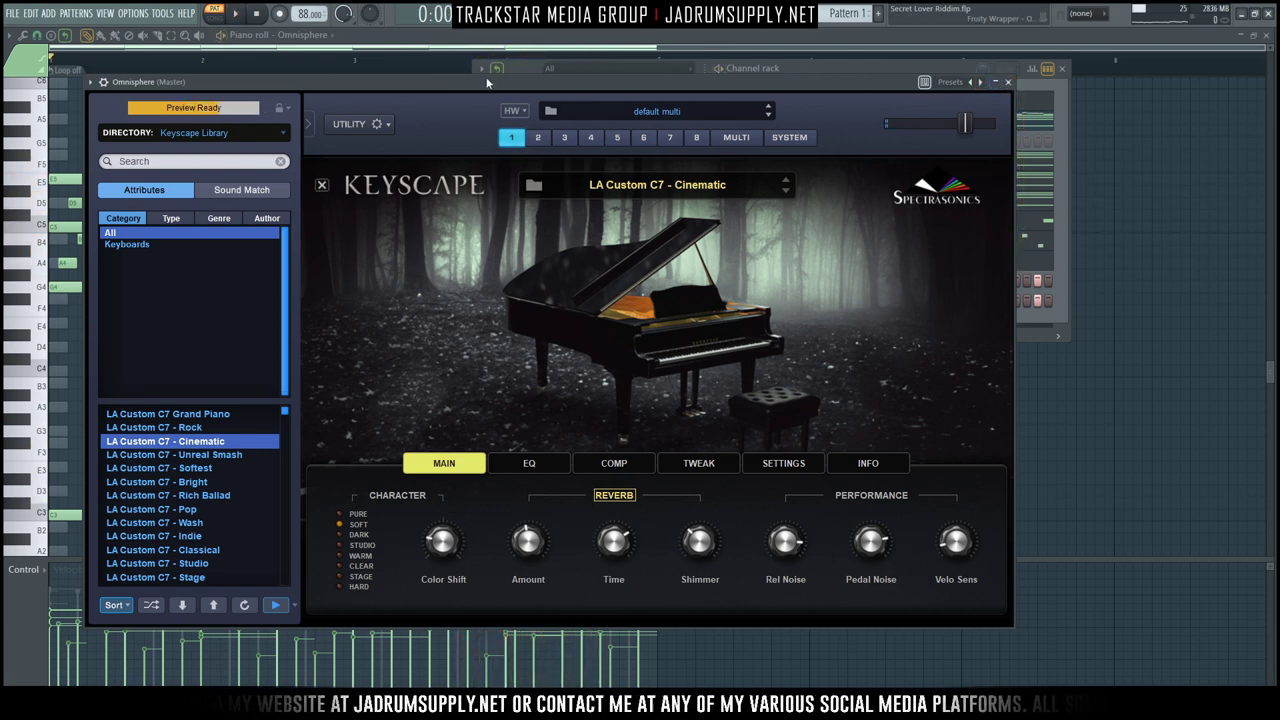
key(space)
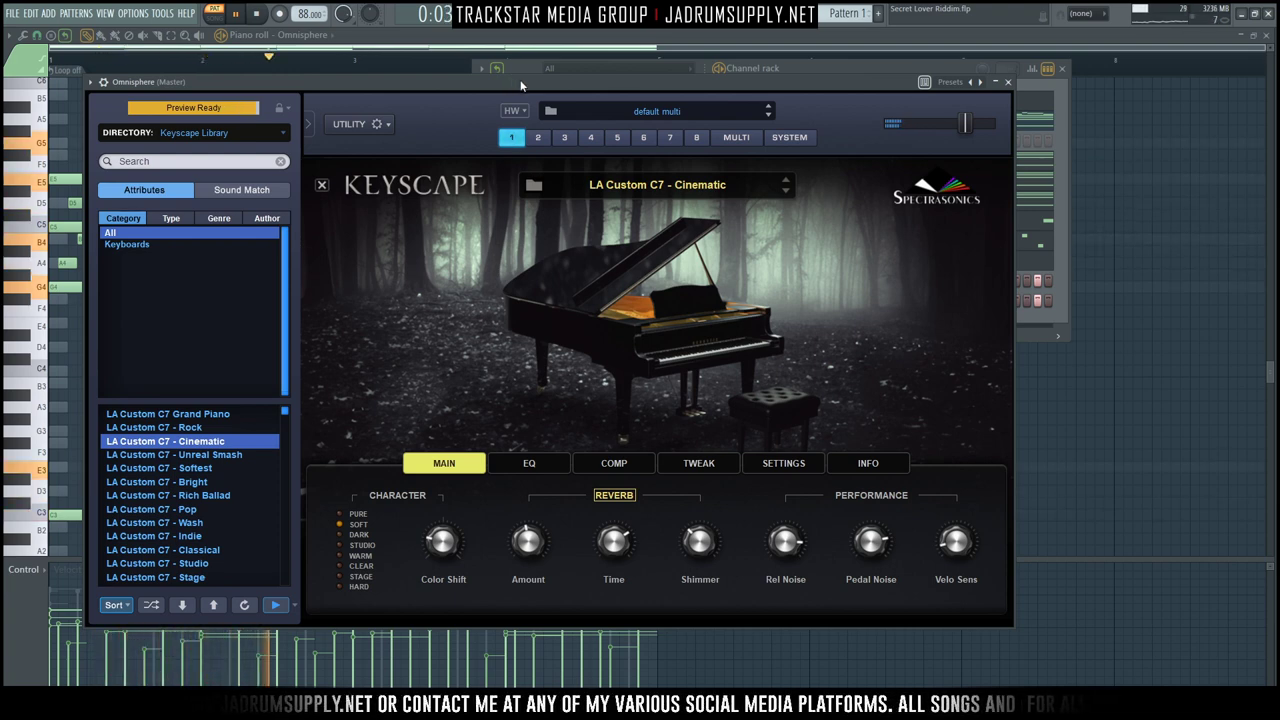
click(1009, 82)
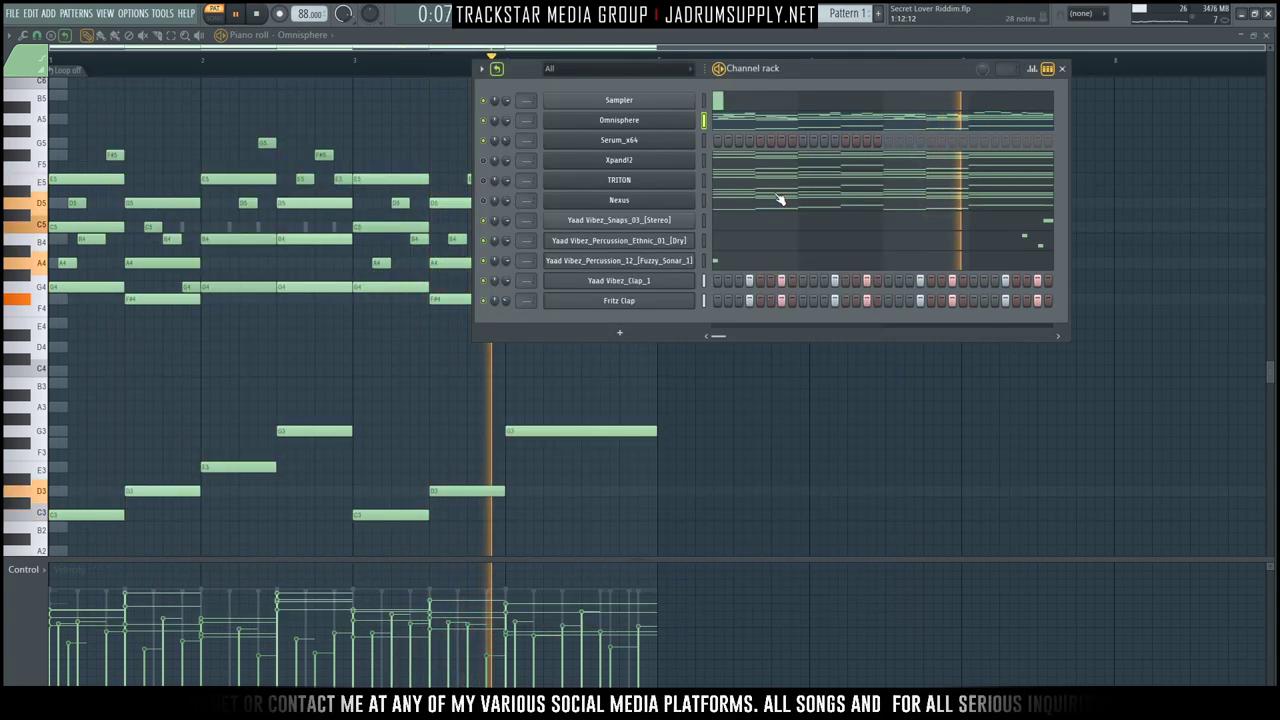
key(space)
double_click(705, 121)
click(705, 123)
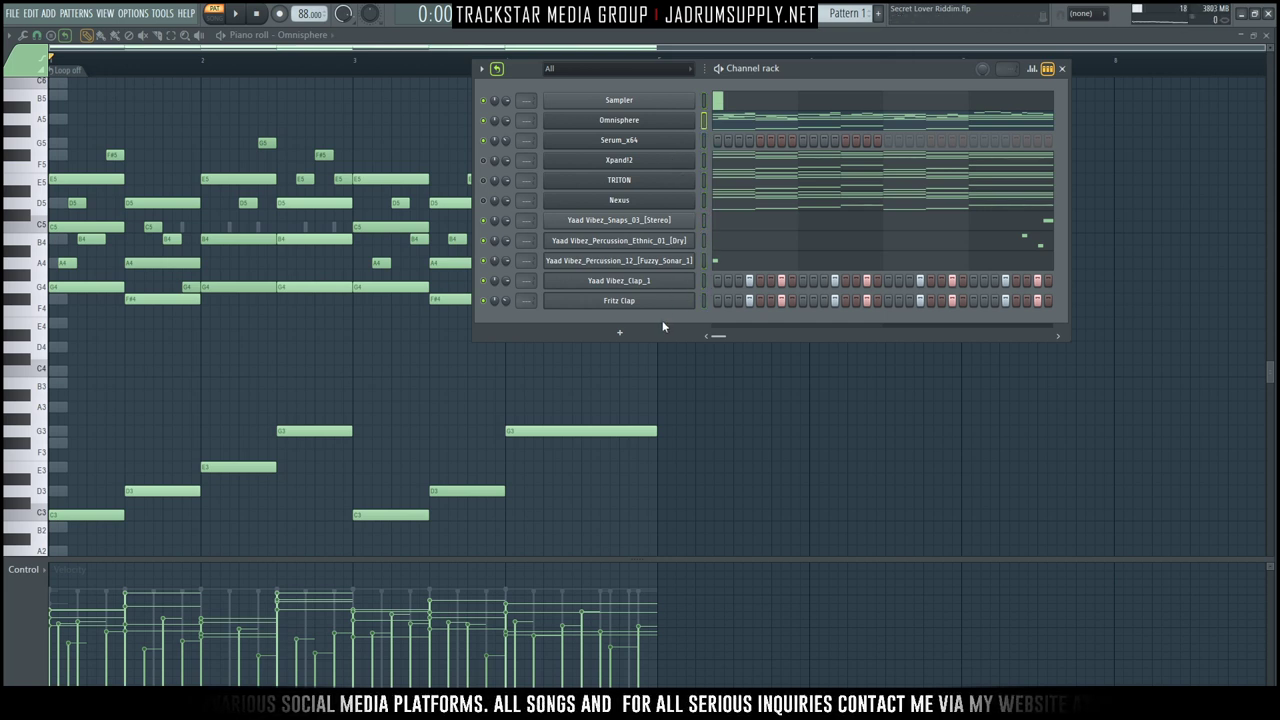
click(621, 333)
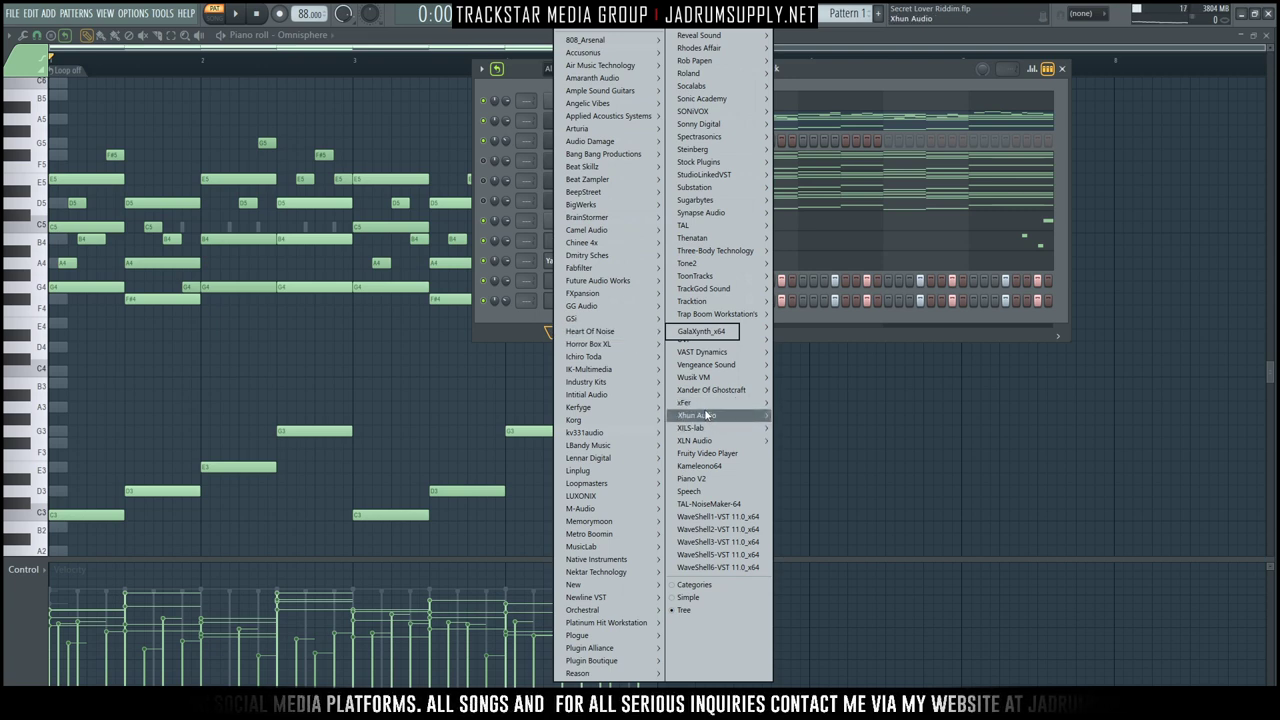
click(497, 323)
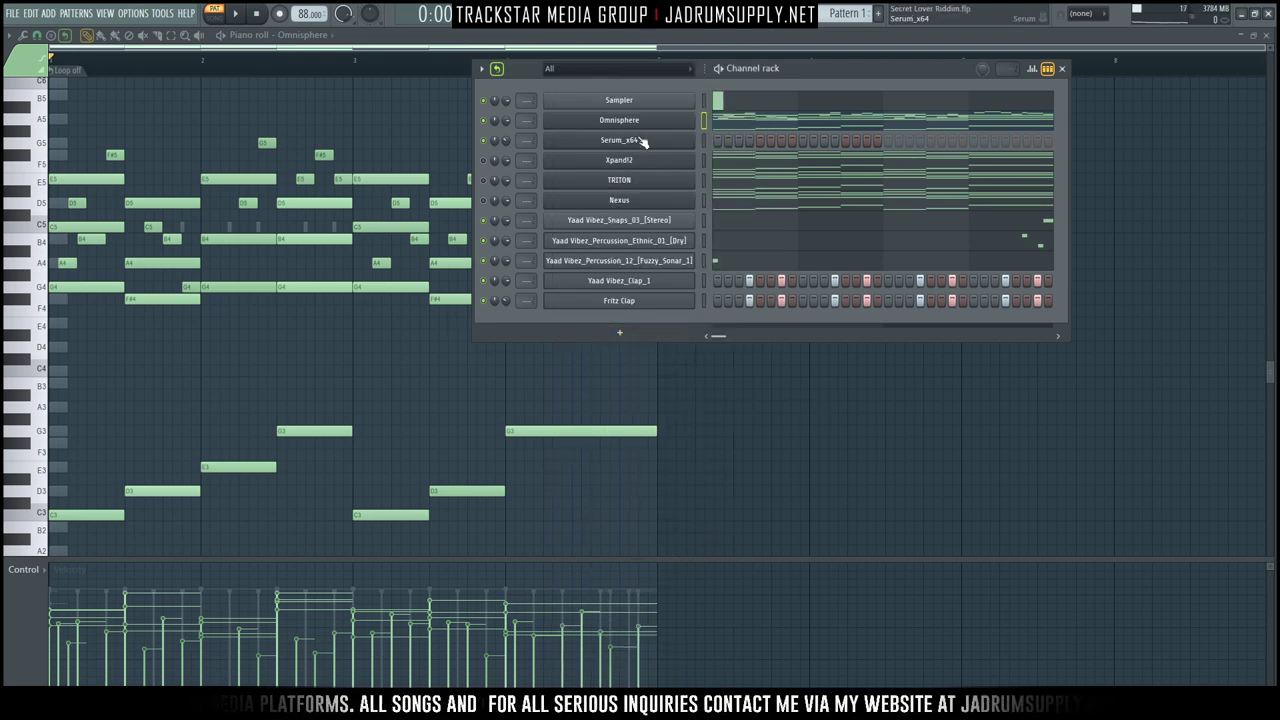
Search Serum's presets for GLOCK and load the Keys - Glockensteel preset.
click(640, 140)
drag(638, 138, 460, 179)
click(526, 191)
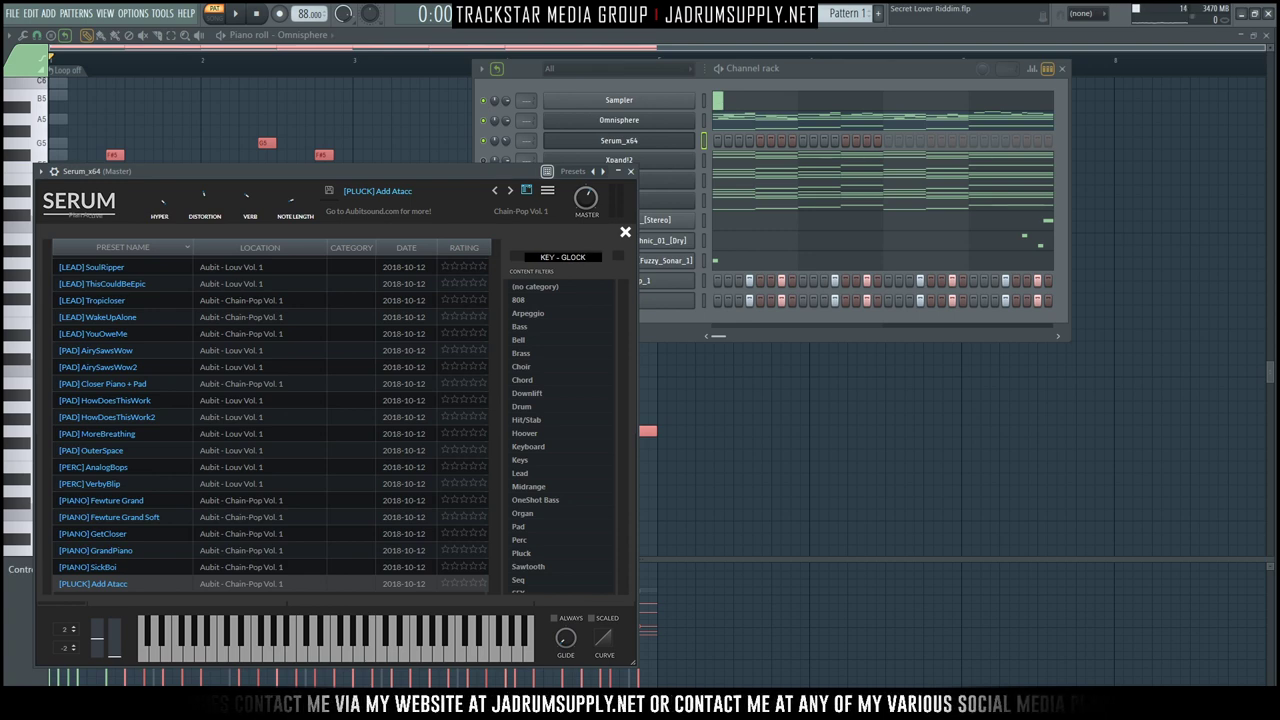
key(Return)
double_click(562, 257)
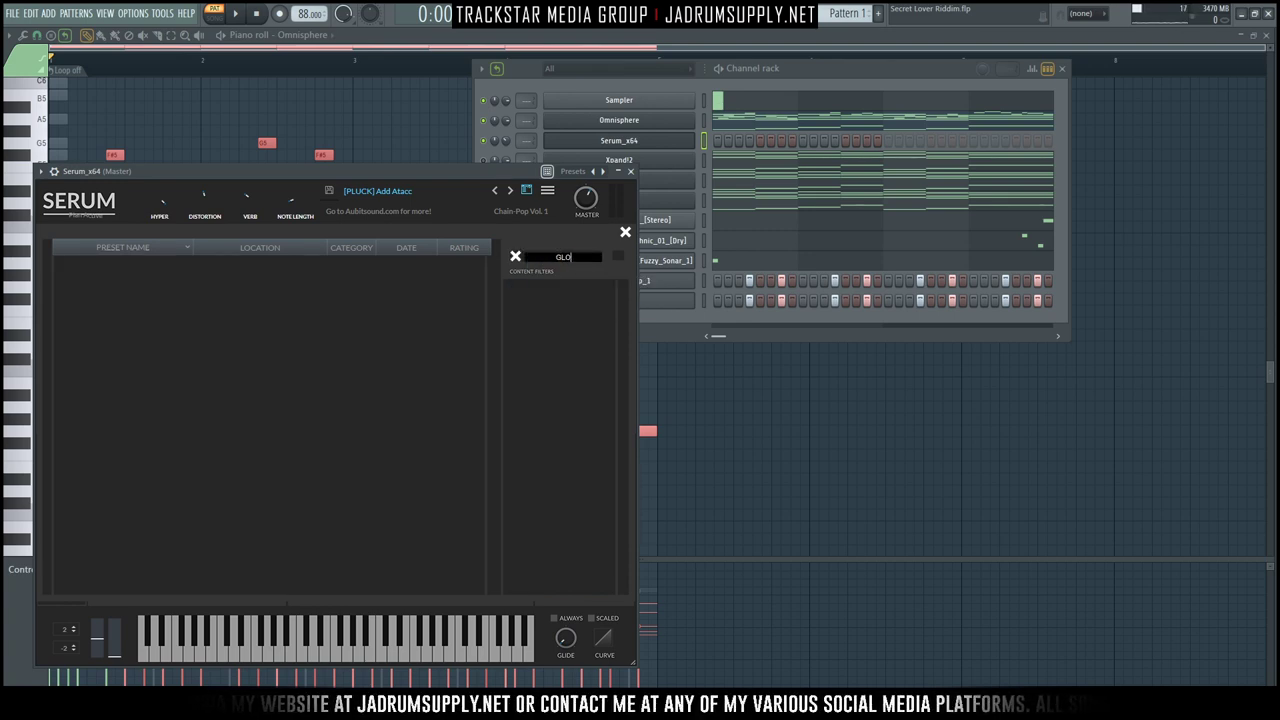
text(GLOCK)
key(Return)
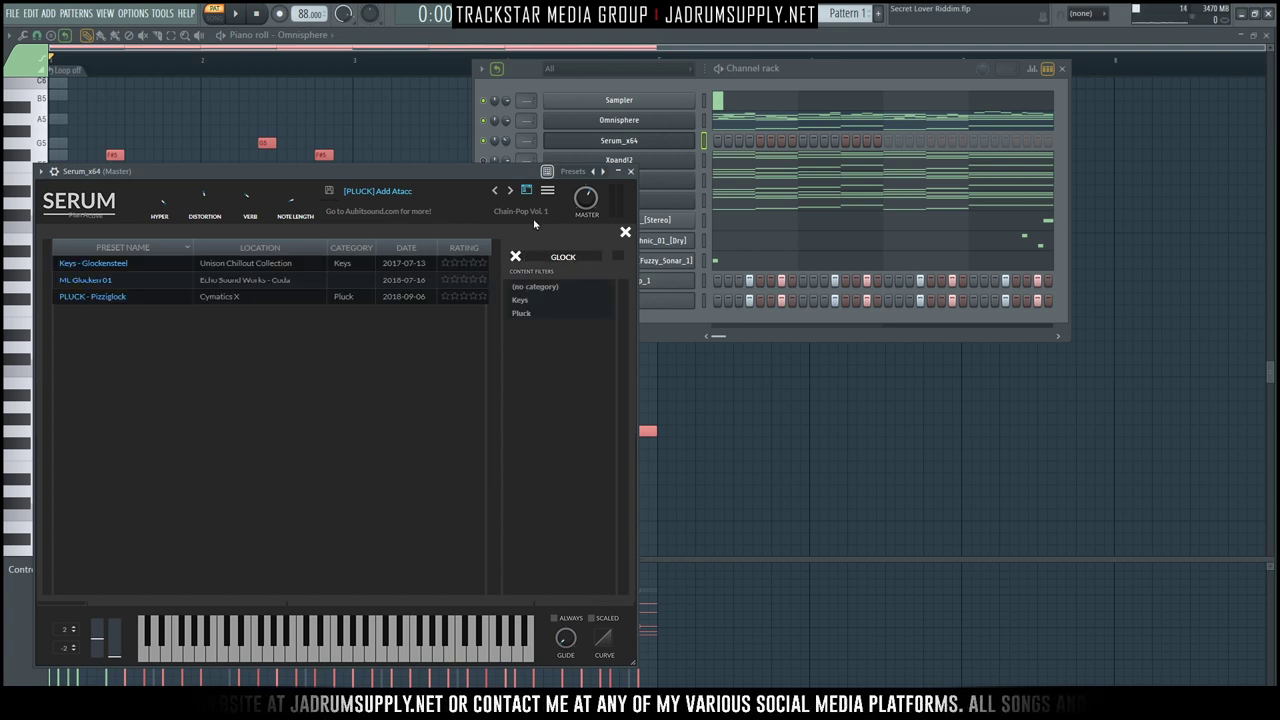
click(94, 265)
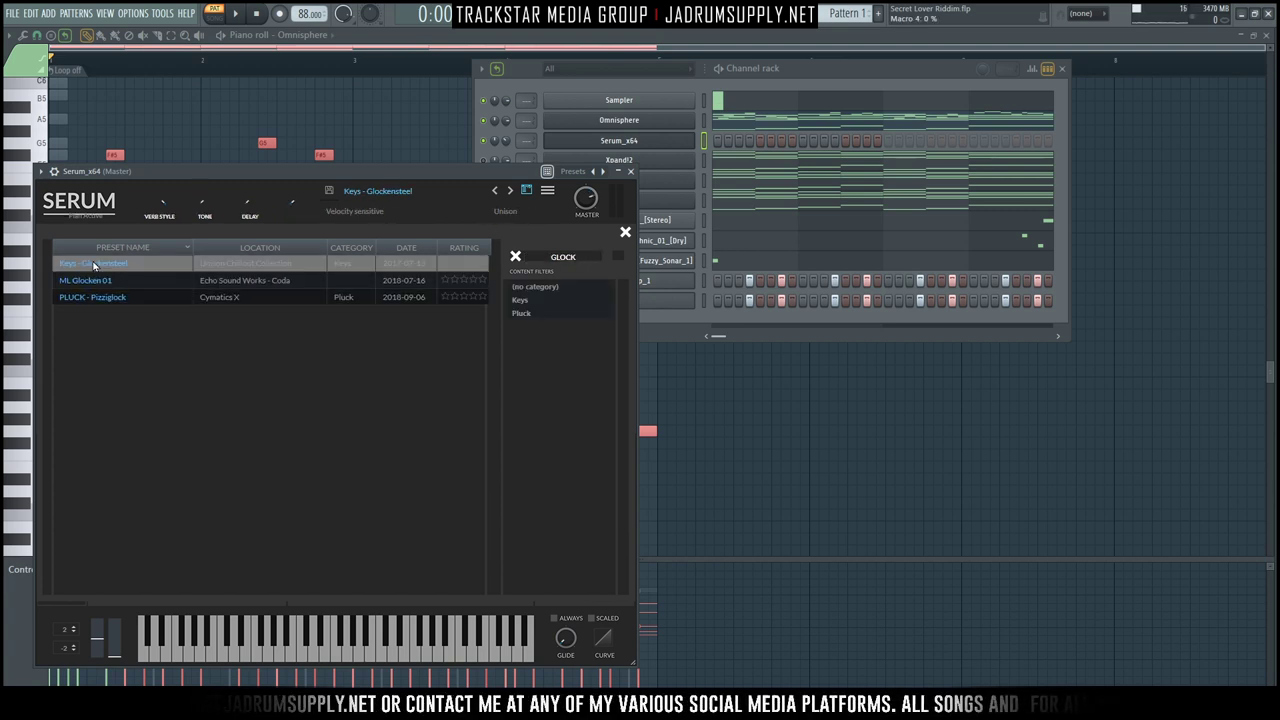
Copy Omnisphere's notes into the Serum_x64 channel and open them in its piano roll.
click(704, 124)
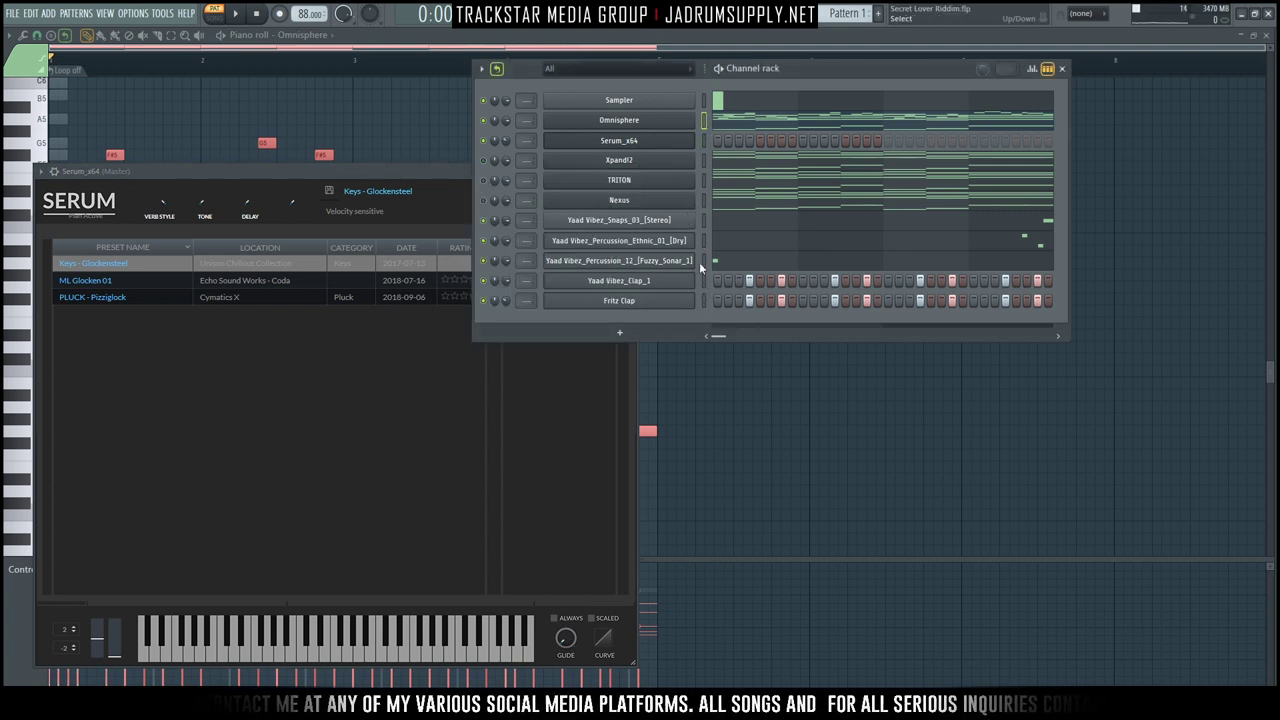
click(704, 141)
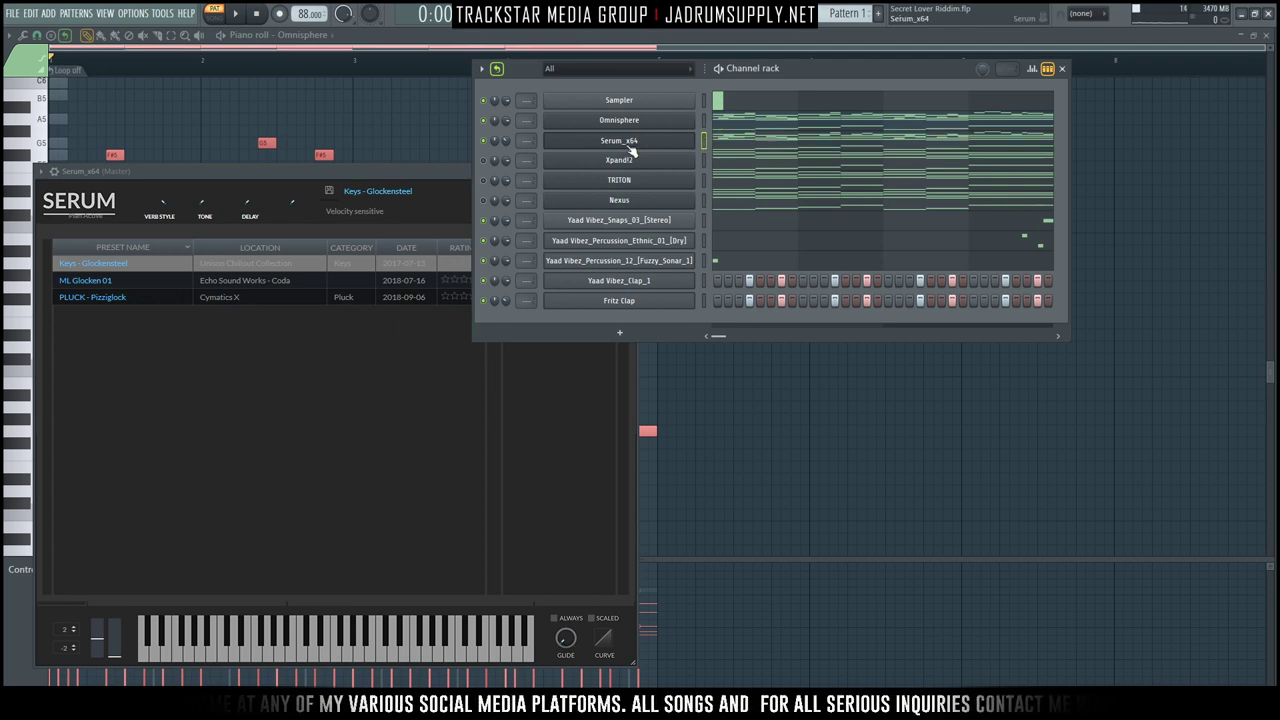
click(738, 147)
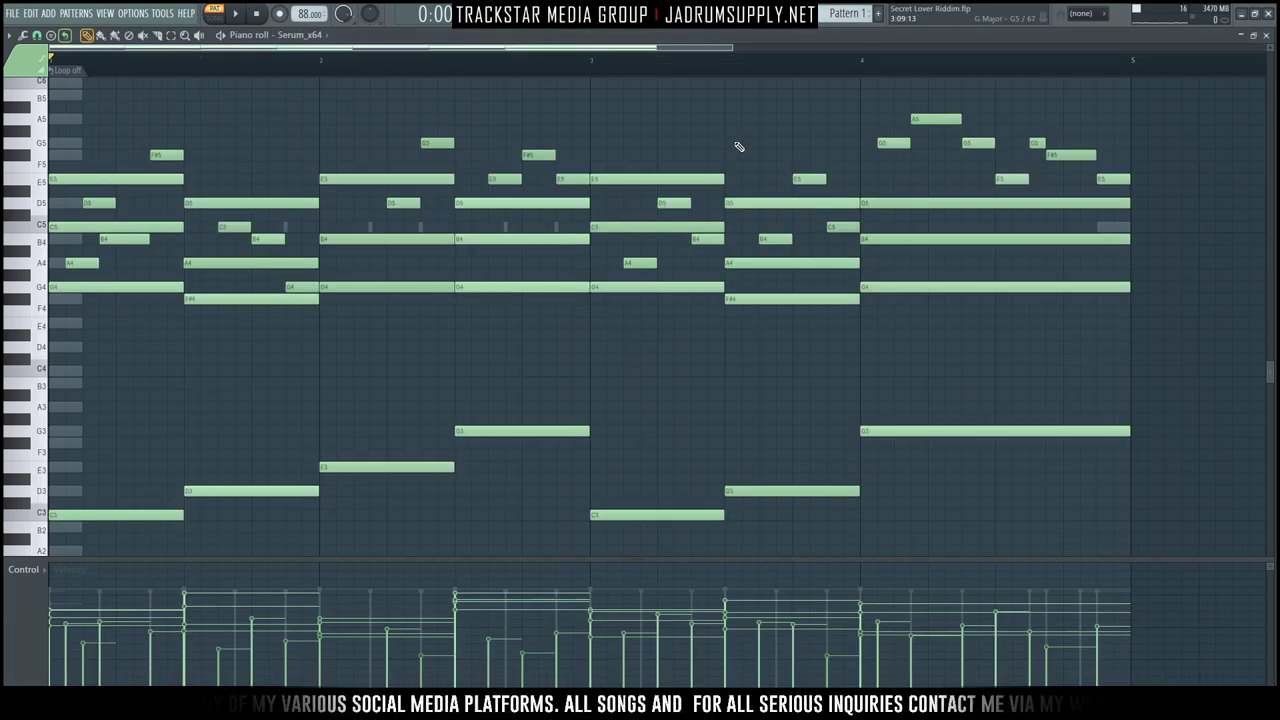
Lower the velocities of all Serum notes slightly, and play the channel solo to check the Glockensteel sound.
key(ctrl+a)
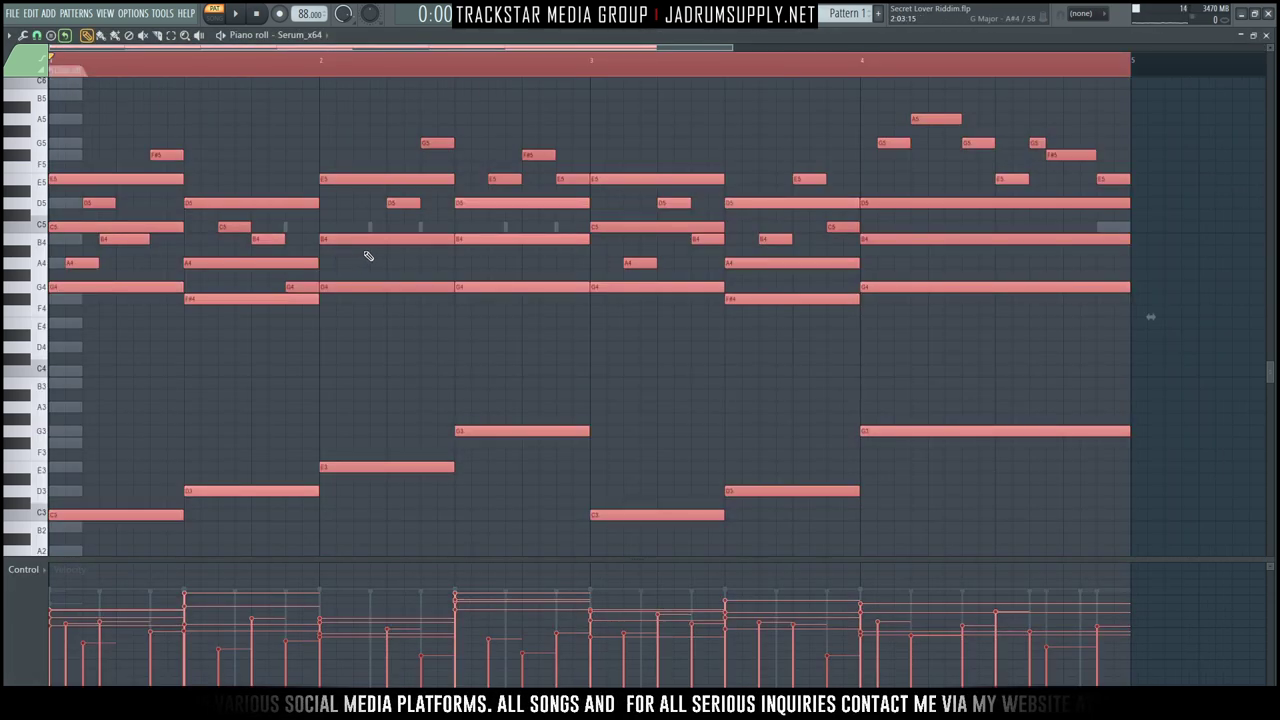
scroll(369, 244, down, 1)
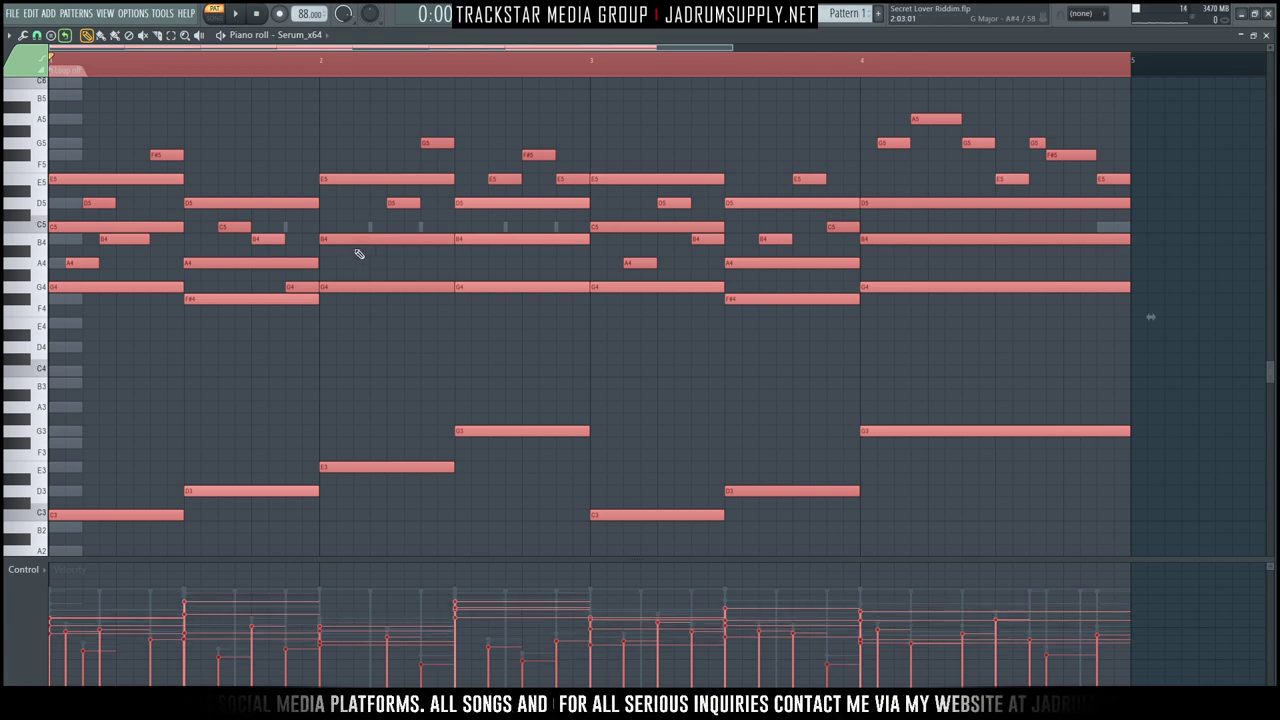
scroll(222, 80, down, 2)
key(space)
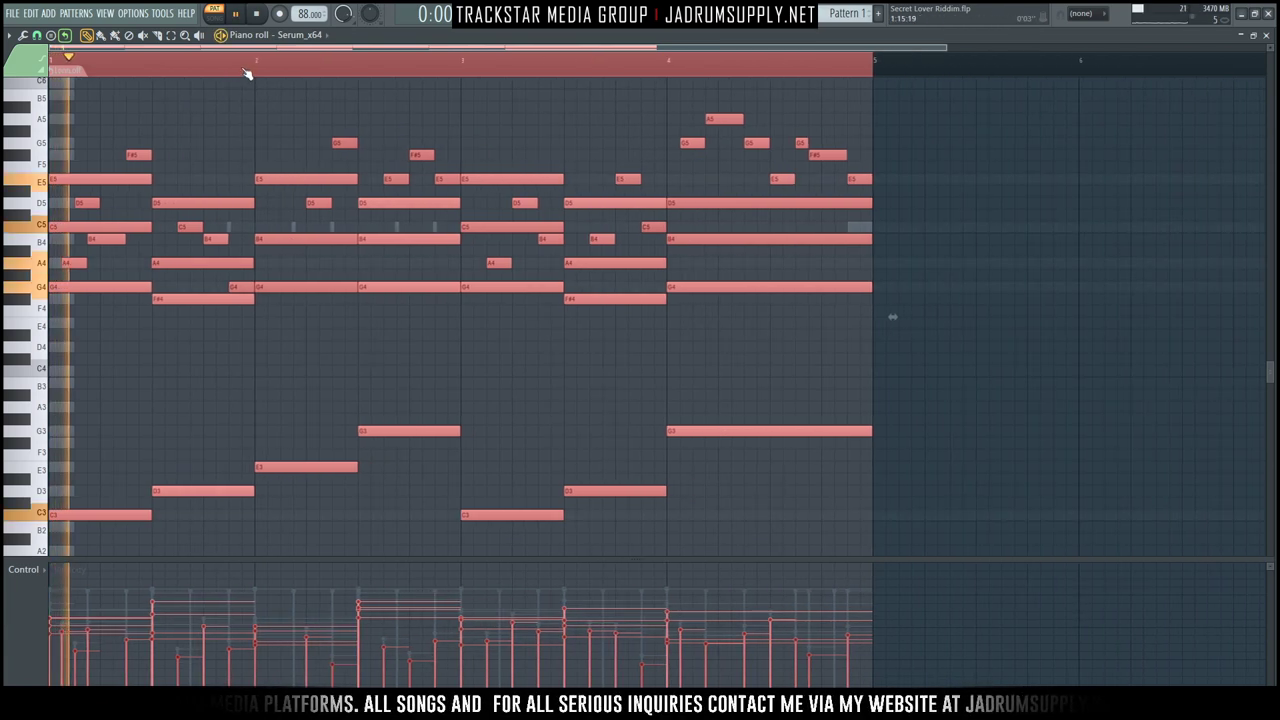
key(F6)
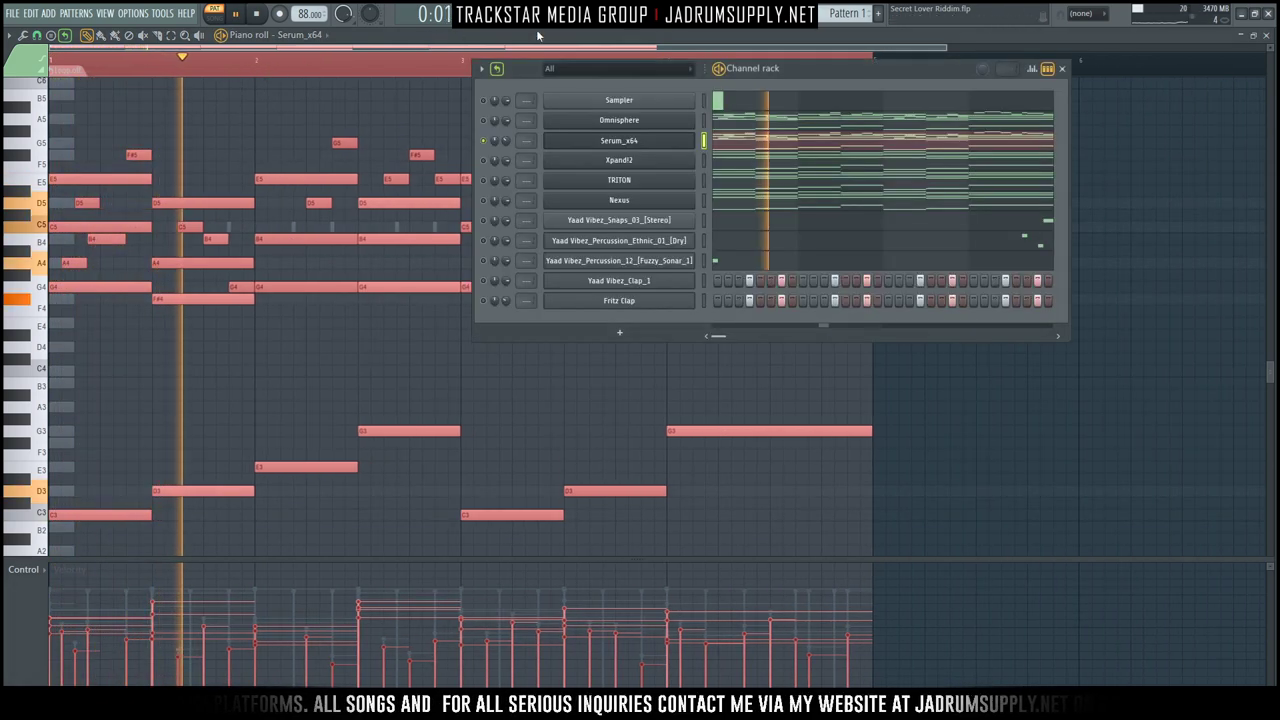
click(604, 141)
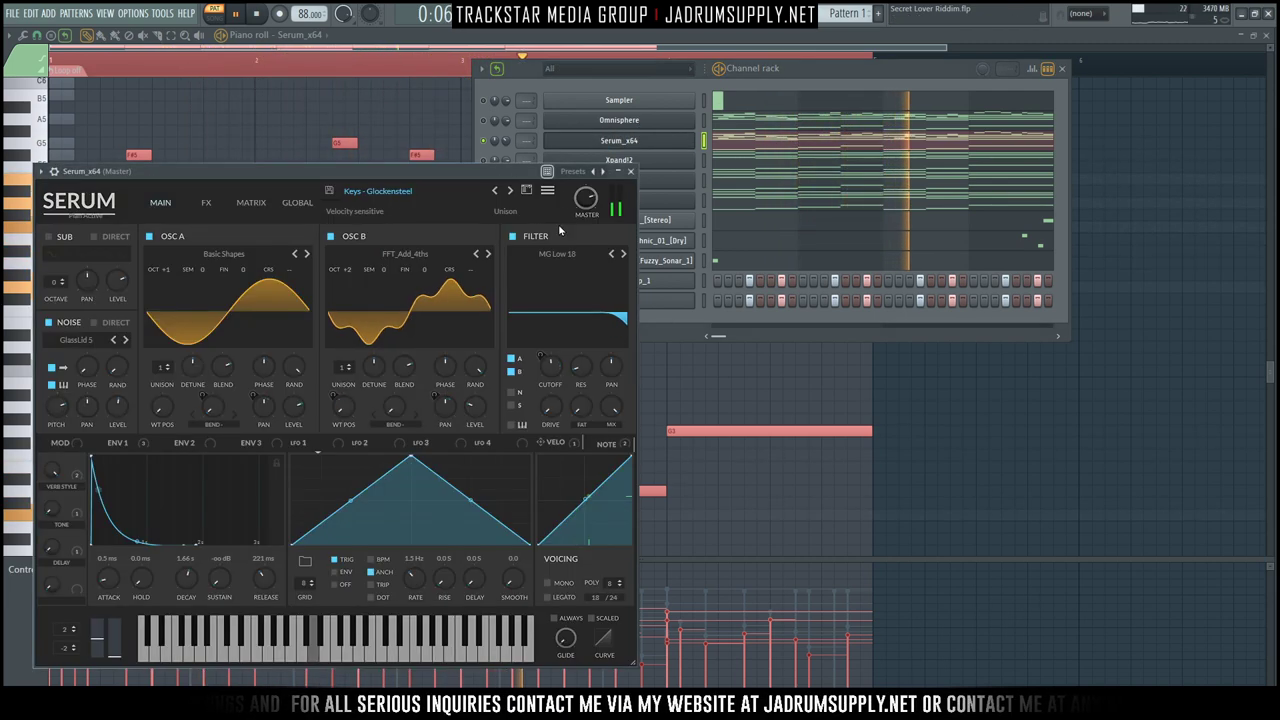
right_click(743, 366)
key(space)
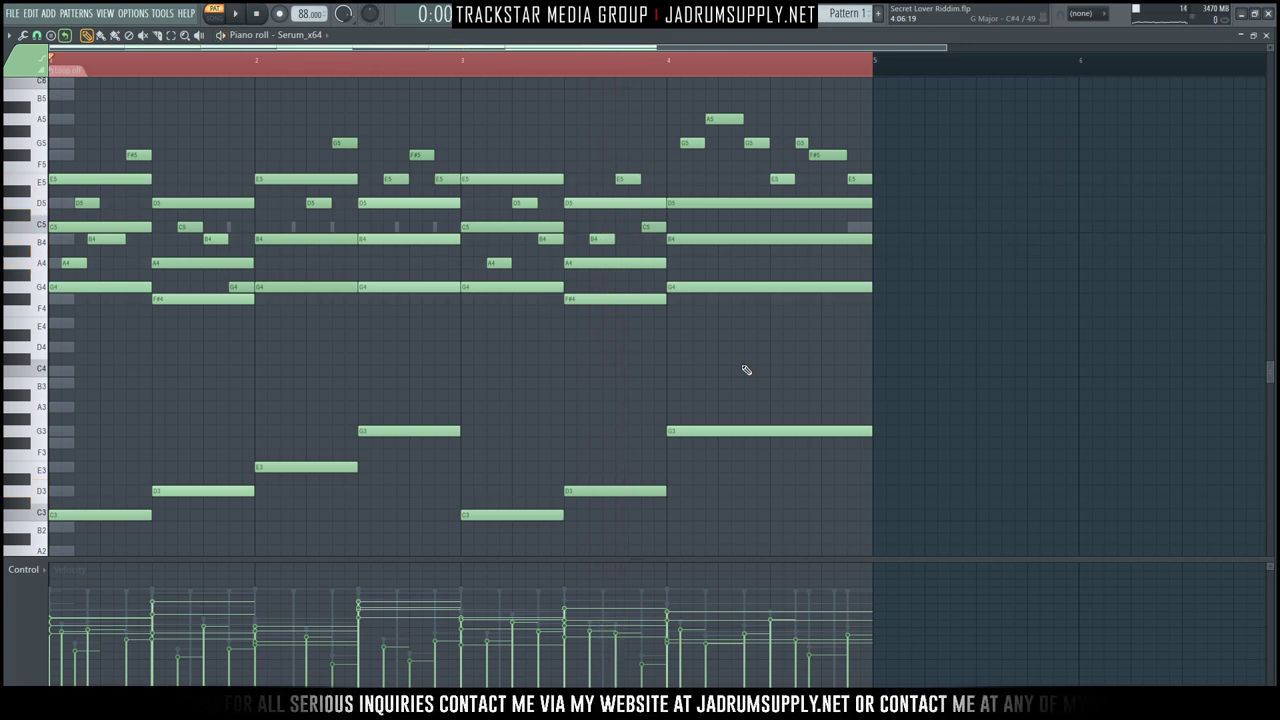
Transpose all of Serum's notes up two octaves, playing the pattern to audition the higher pitch.
key(ctrl+Up)
key(space)
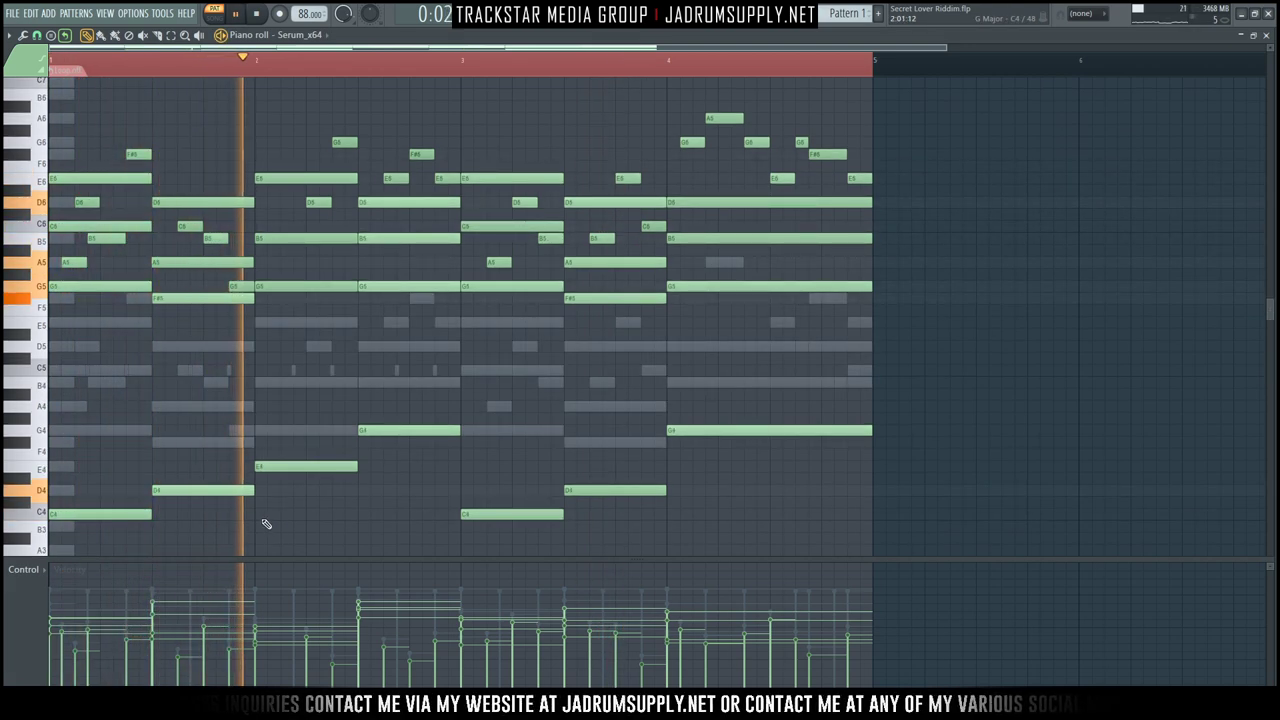
key(space)
key(space)
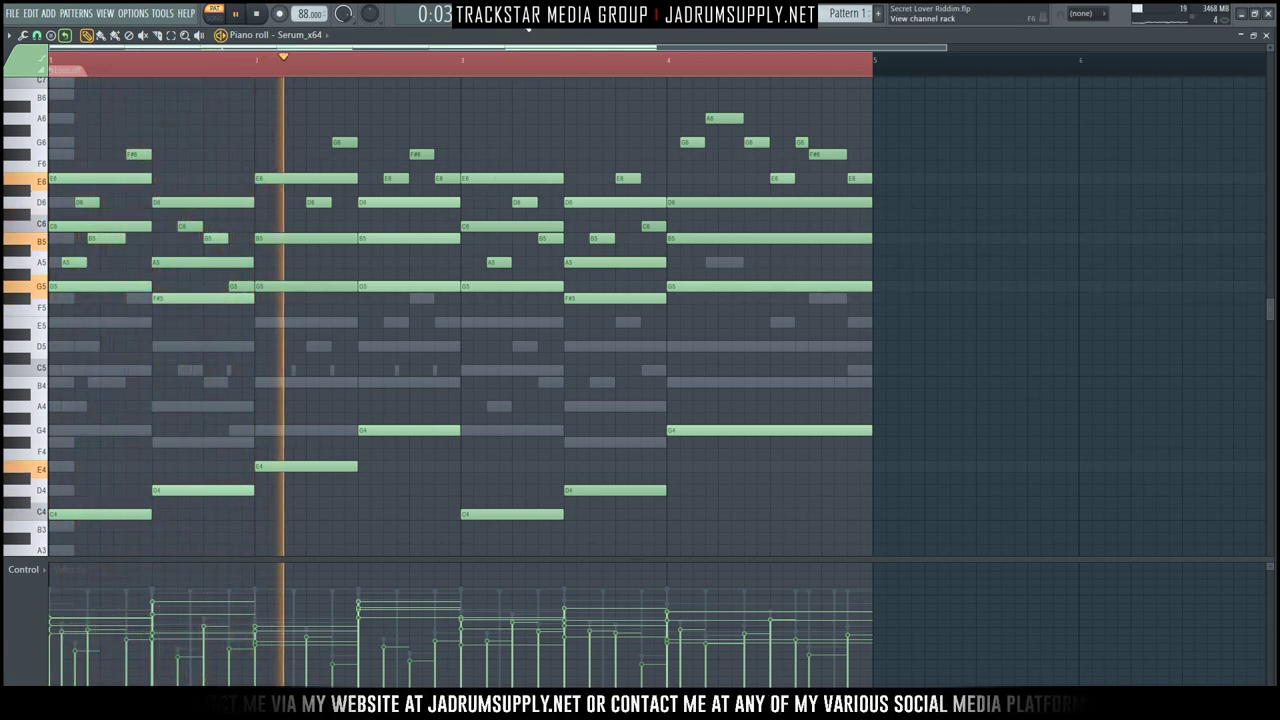
key(F6)
key(F6)
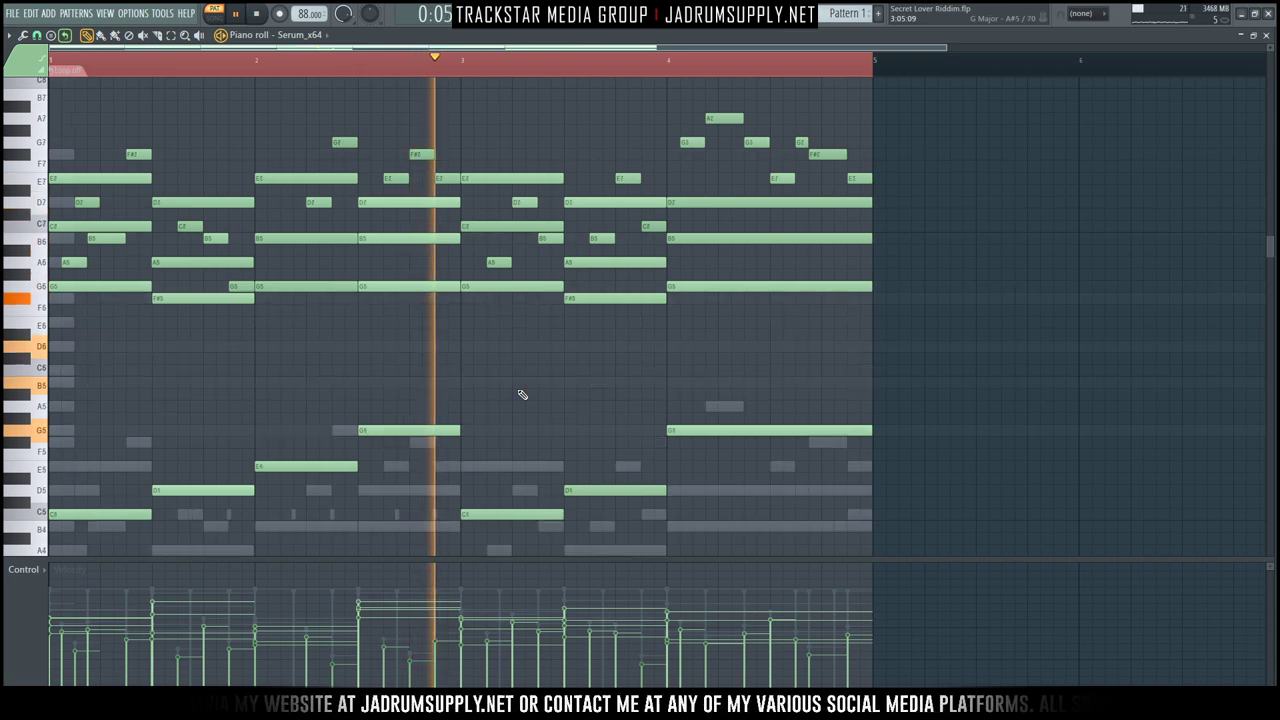
Transpose all of Serum's notes down one octave, audition them, and bring up the channel rack.
key(ctrl+Down)
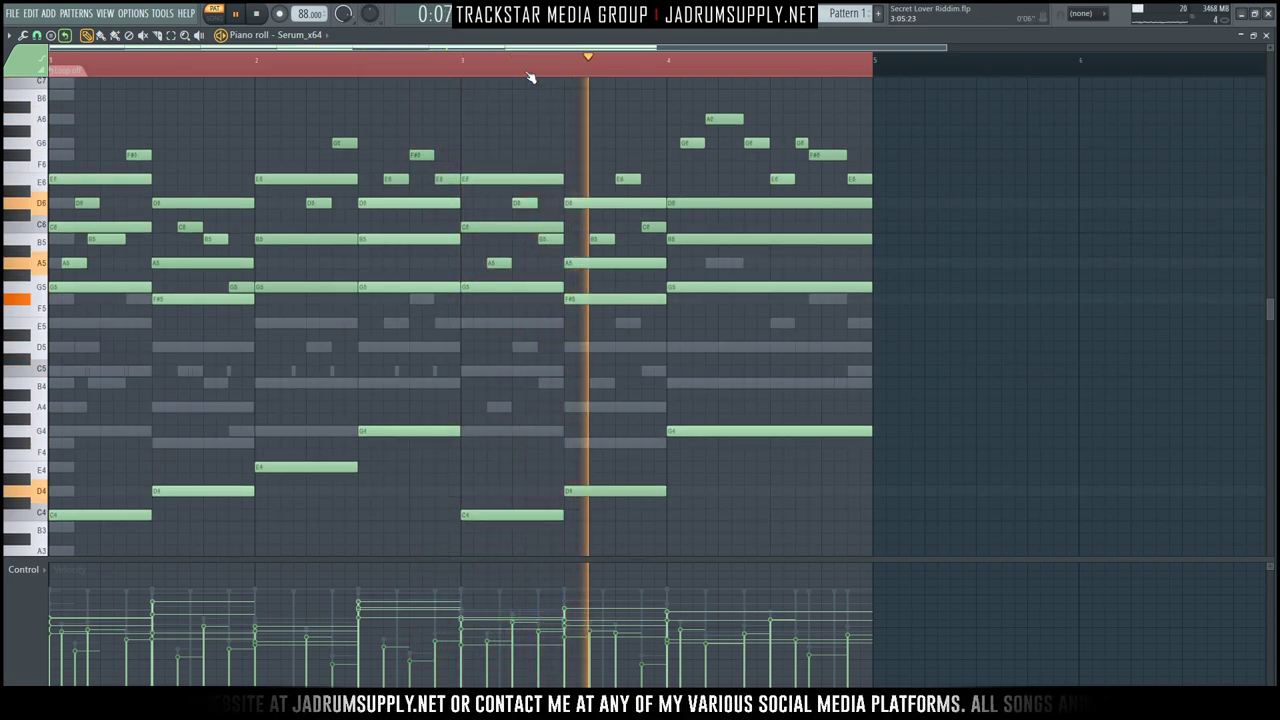
key(F6)
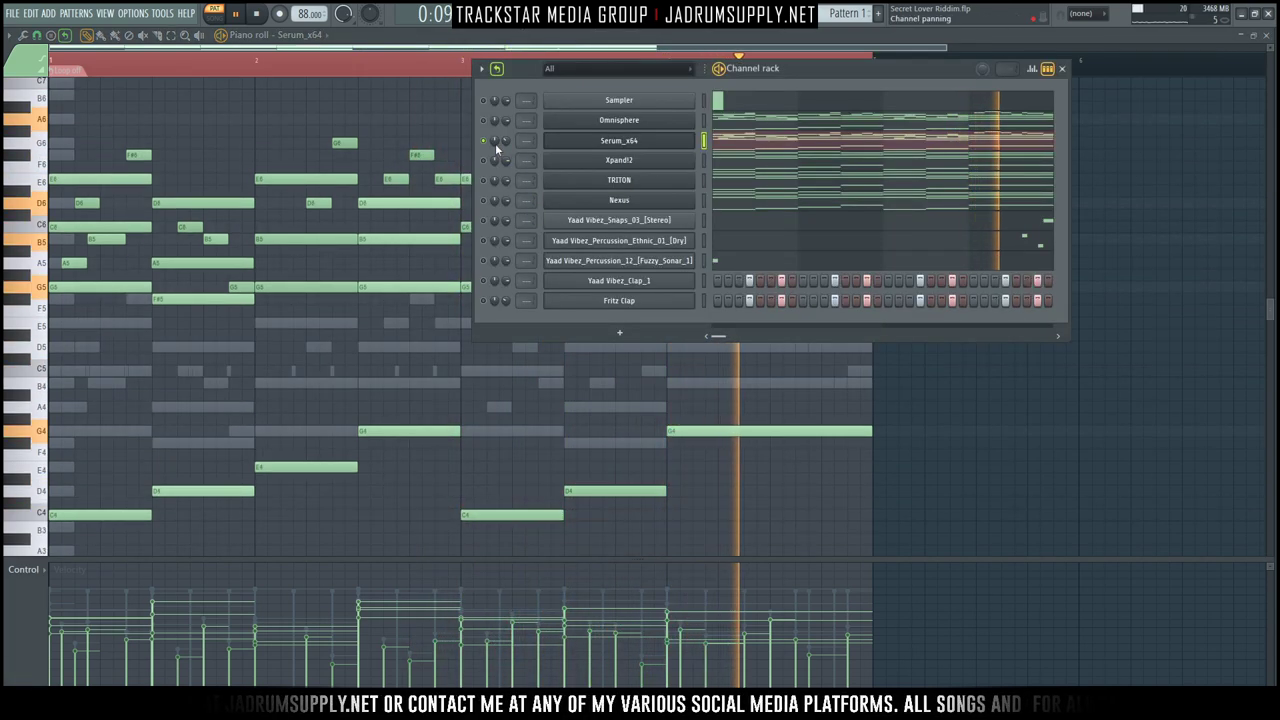
key(space)
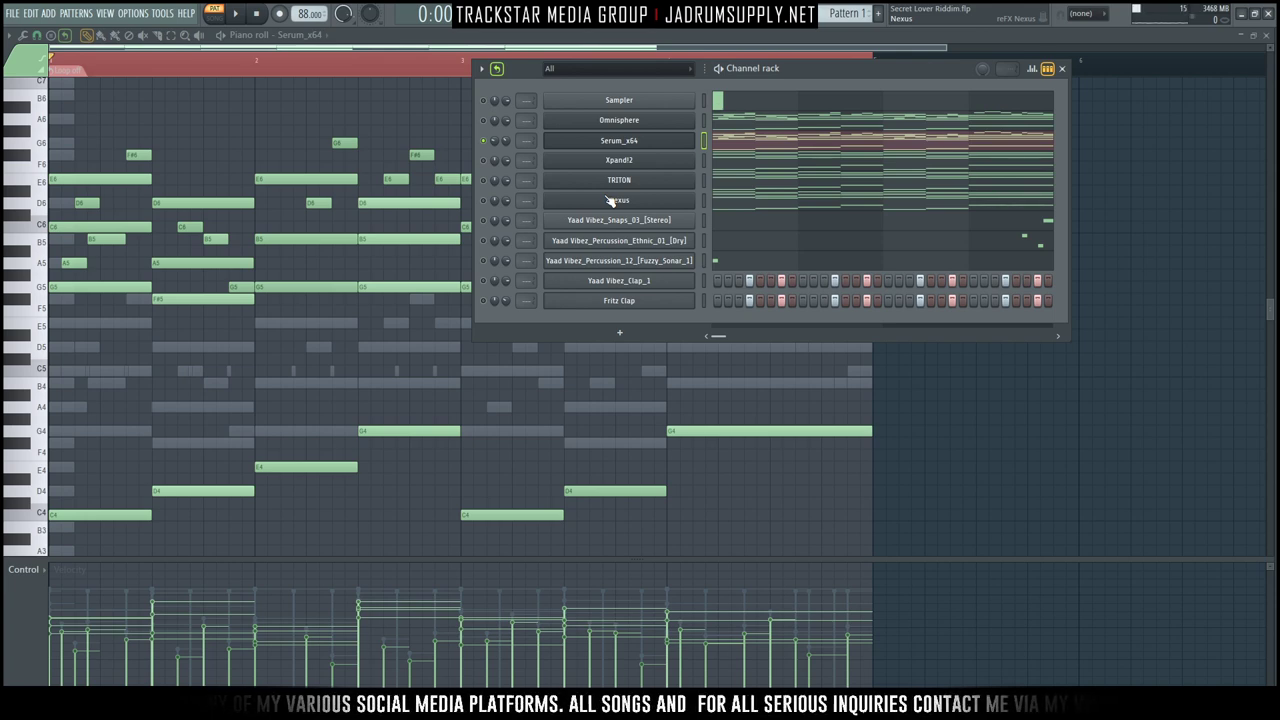
Add the ToonTracks EZkeys instrument as a new channel.
click(625, 335)
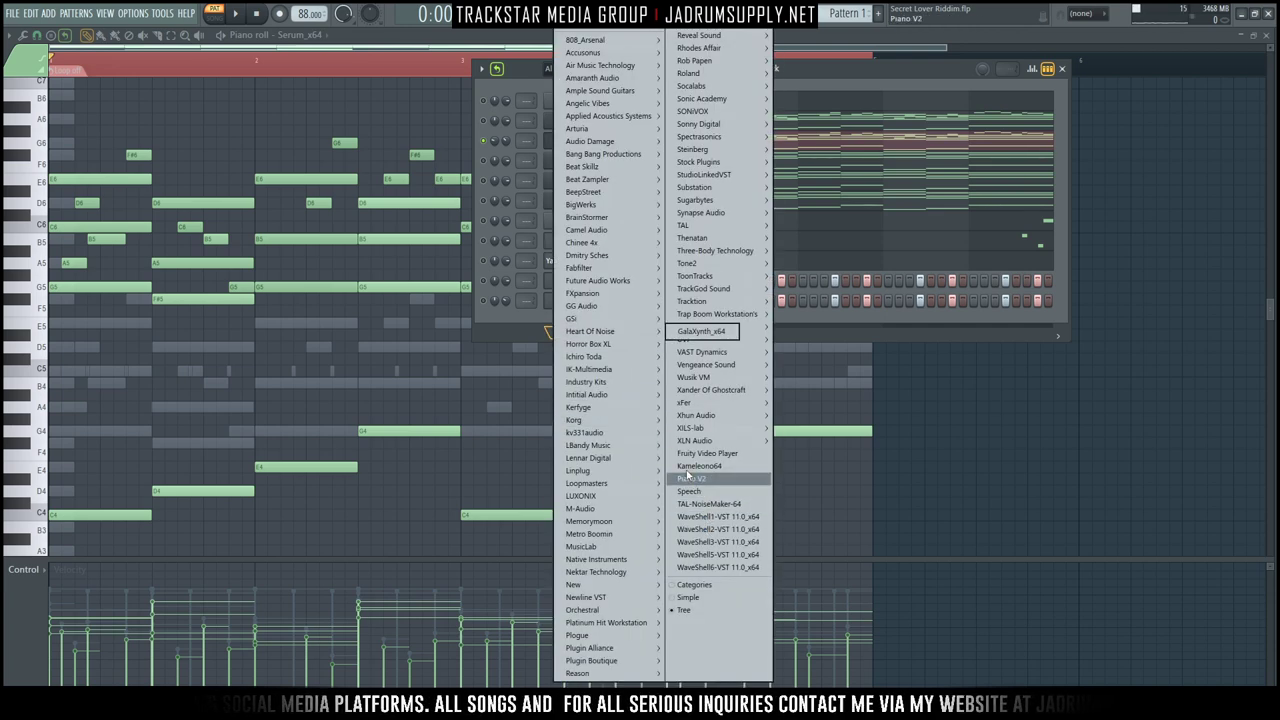
mouse_move(631, 435)
mouse_move(705, 441)
mouse_move(729, 410)
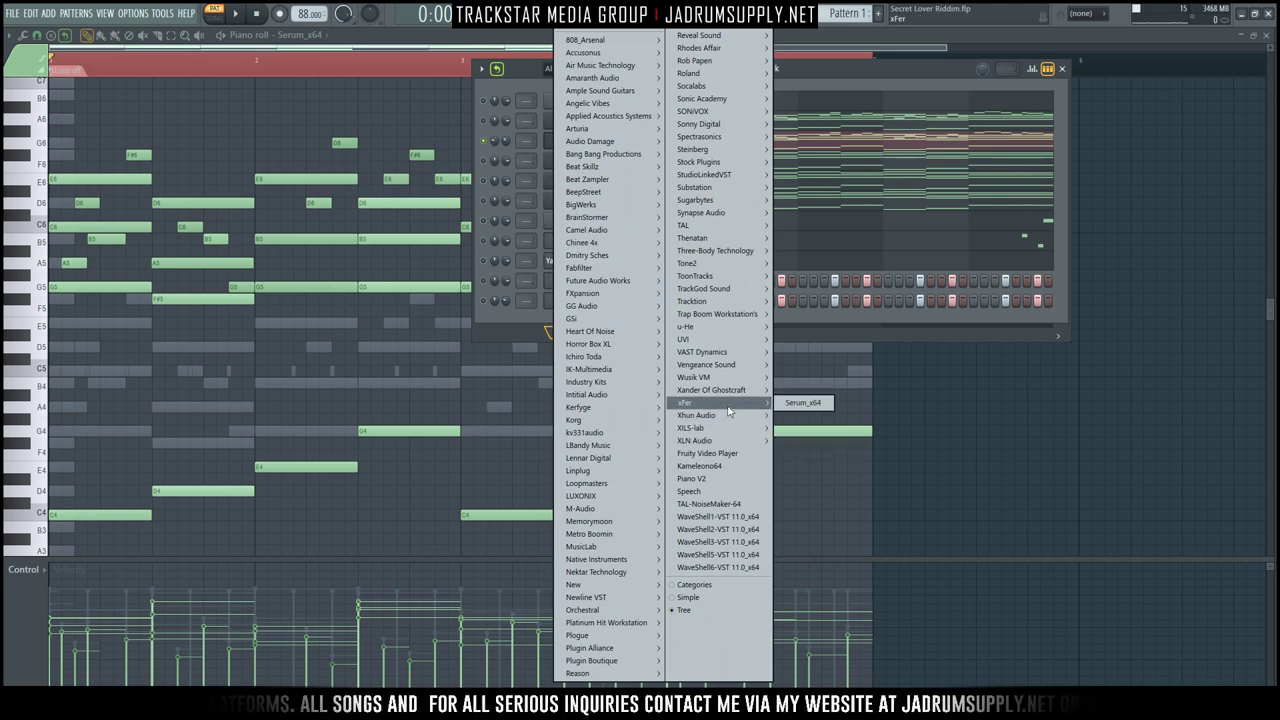
mouse_move(716, 268)
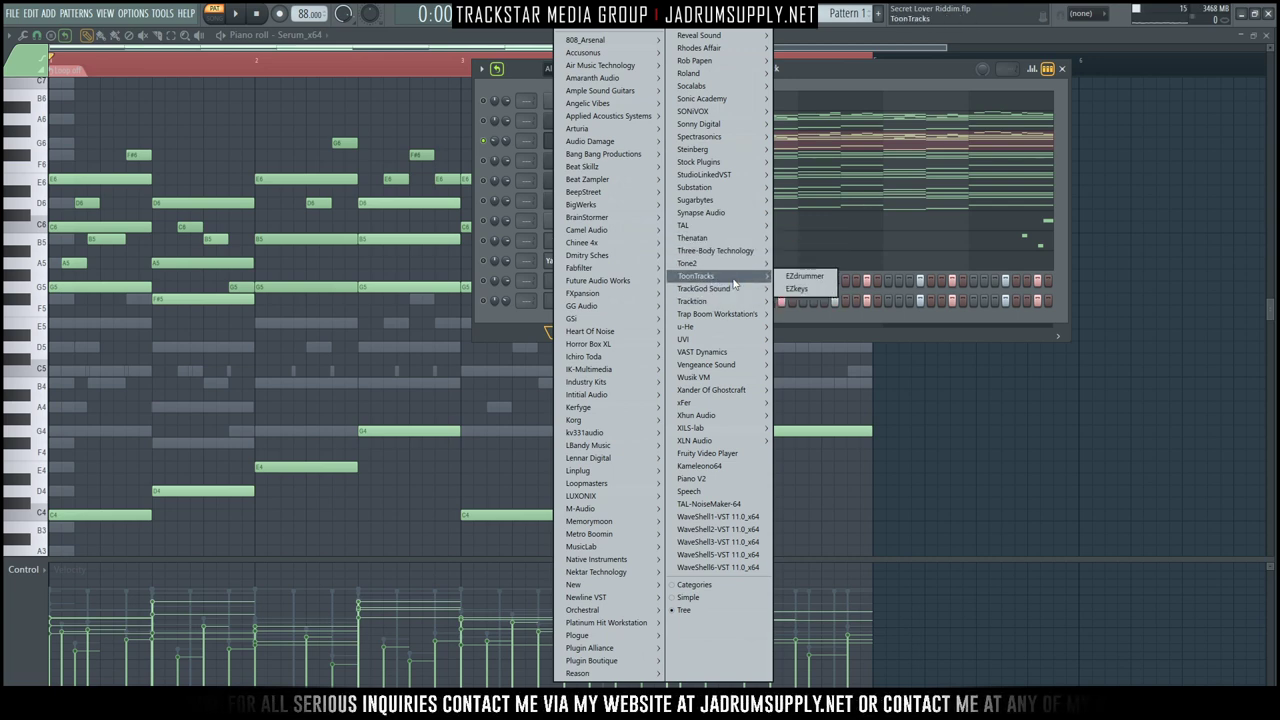
click(797, 289)
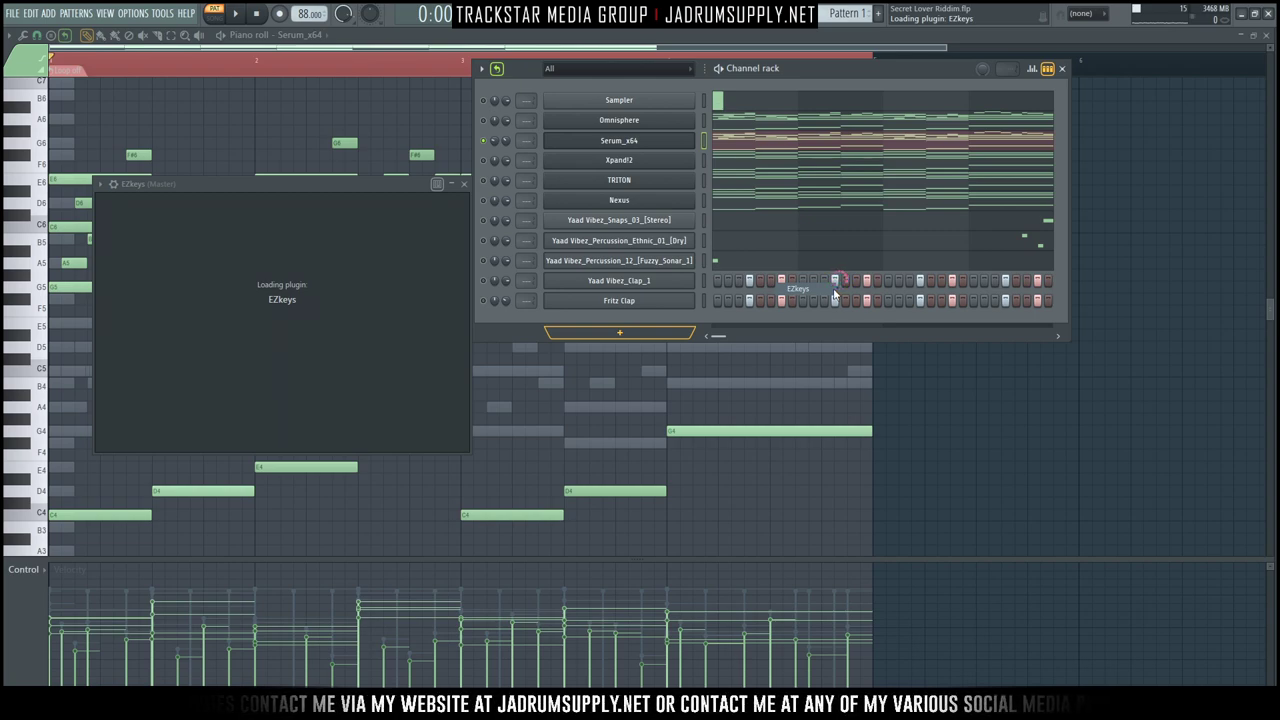
Copy the notes of the Serum_x64 channel into the EZkeys channel.
drag(502, 177, 425, 232)
click(709, 147)
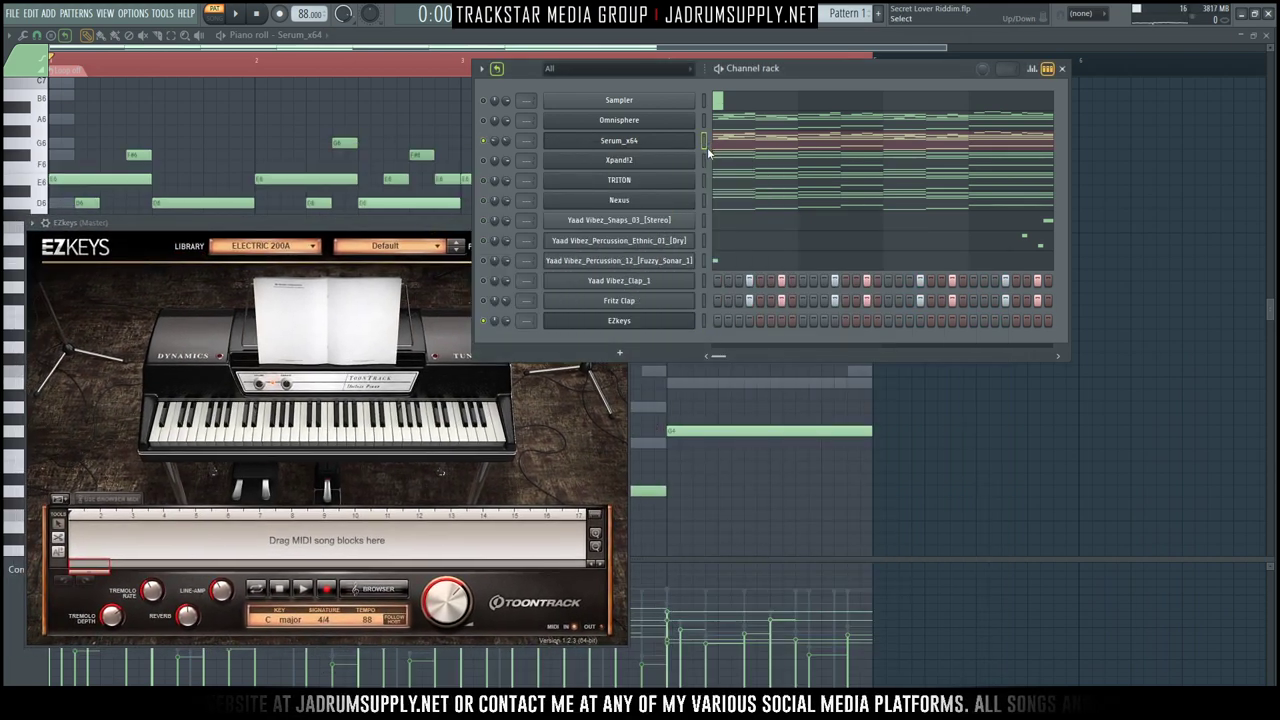
click(705, 320)
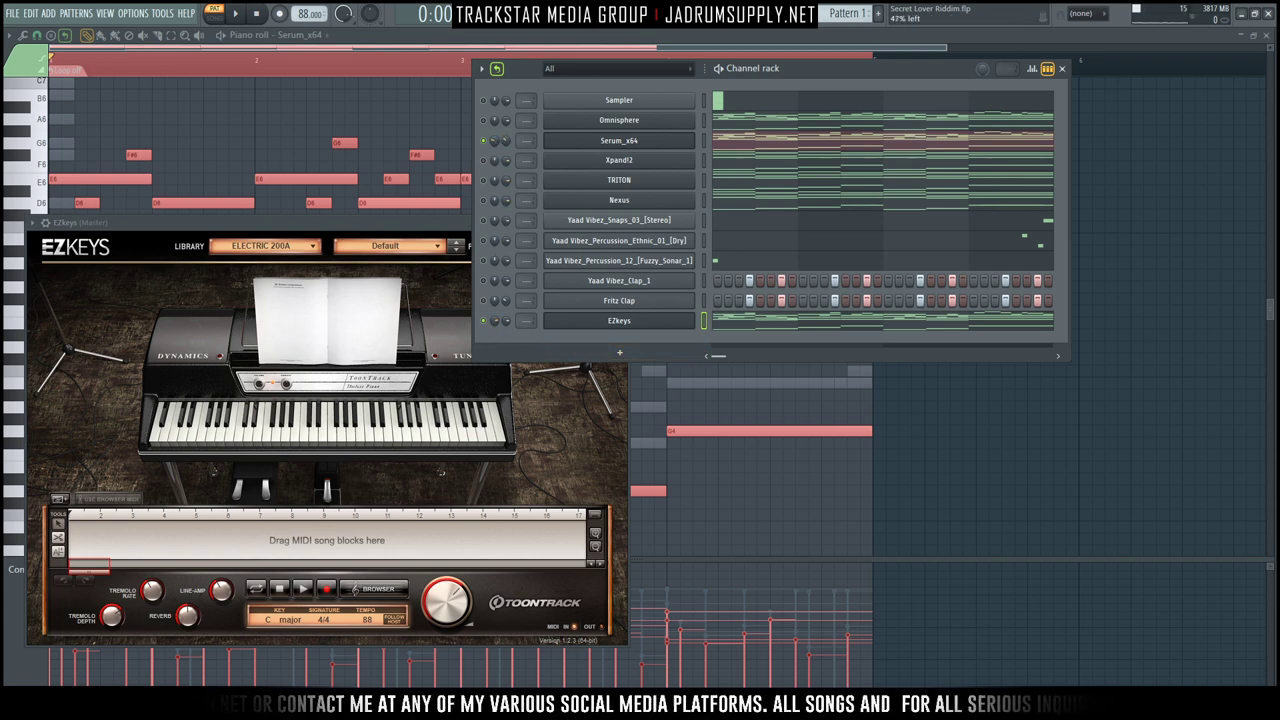
Keep the ELECTRIC 200A library in EZkeys and audition its presets during playback, settling on Ballad.
drag(374, 222, 411, 180)
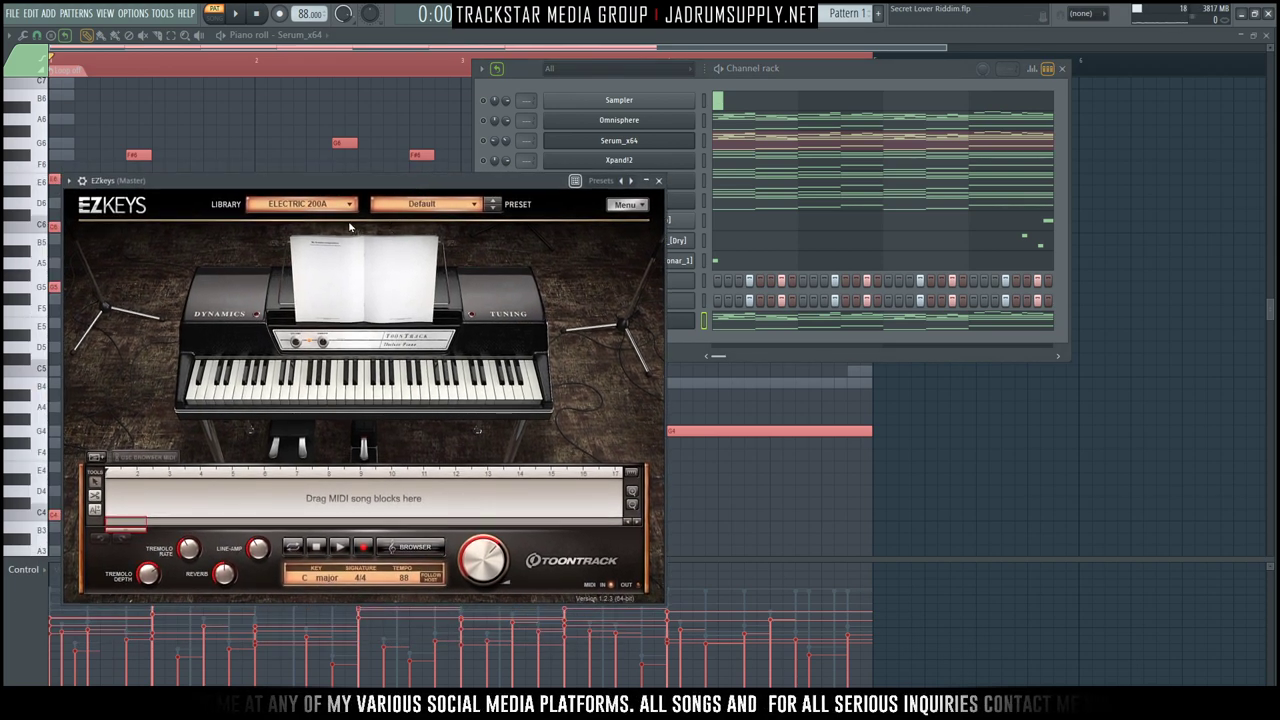
click(305, 205)
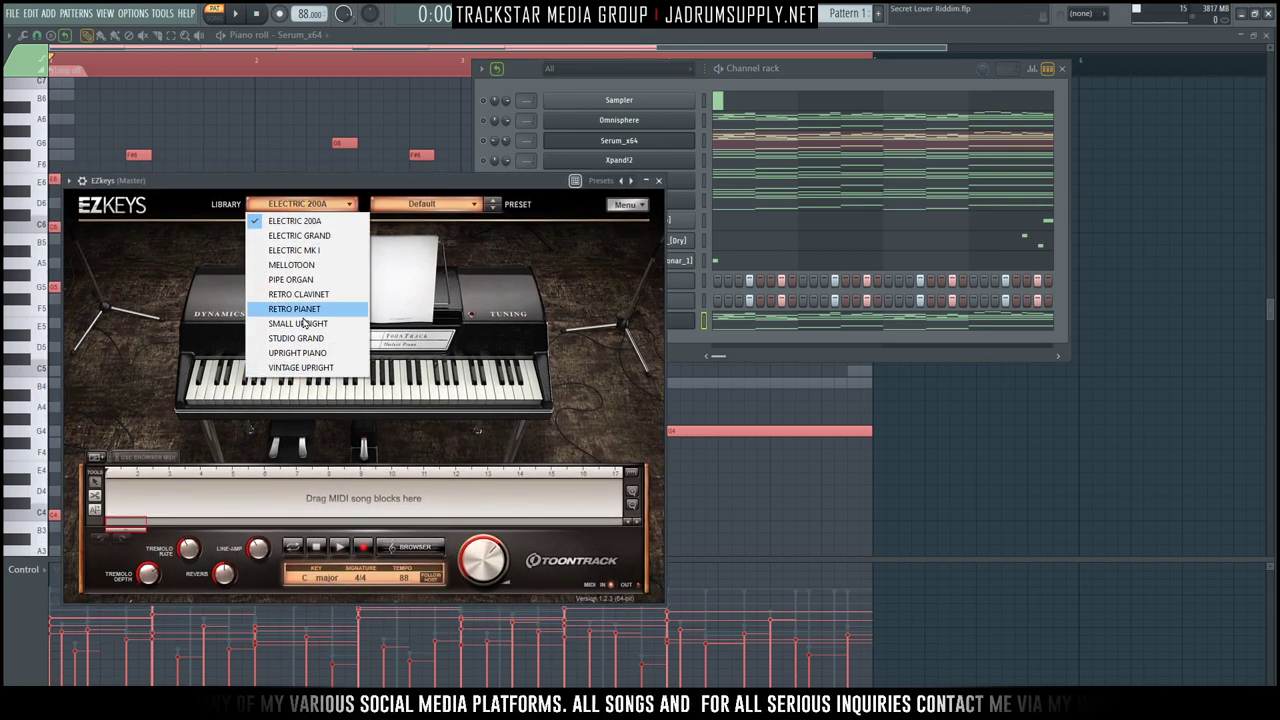
click(366, 188)
key(space)
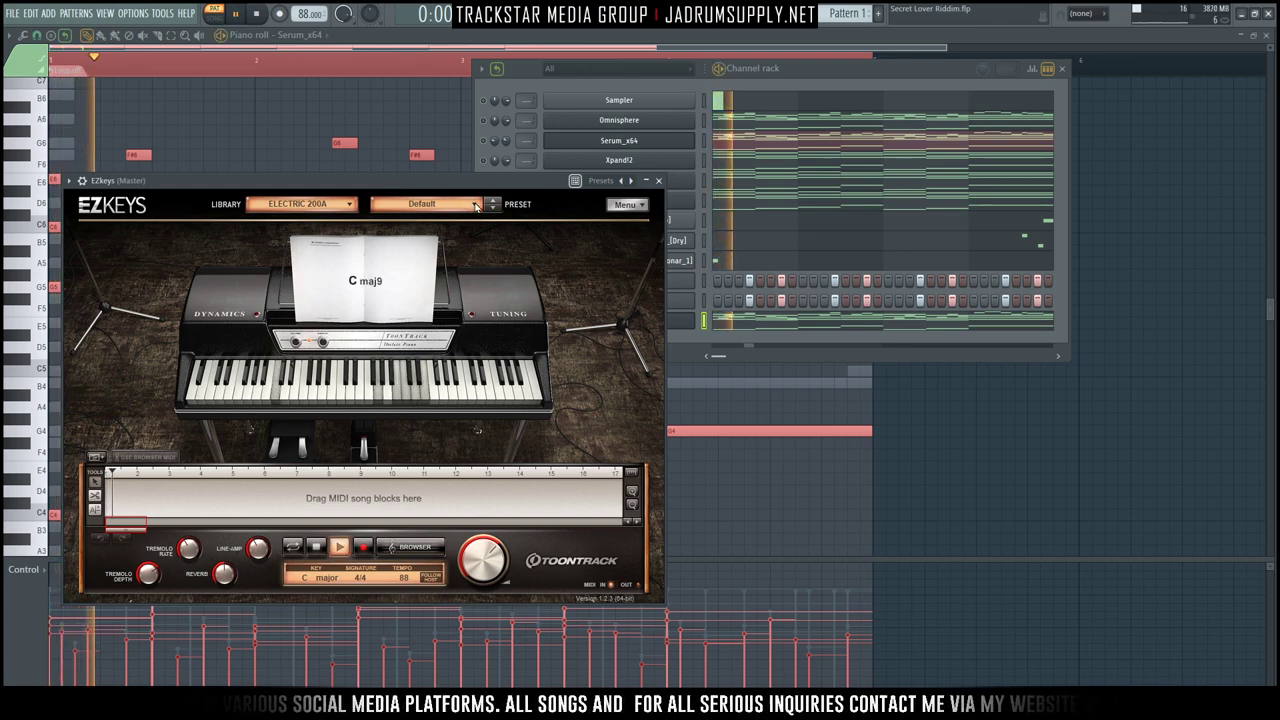
click(465, 208)
click(440, 236)
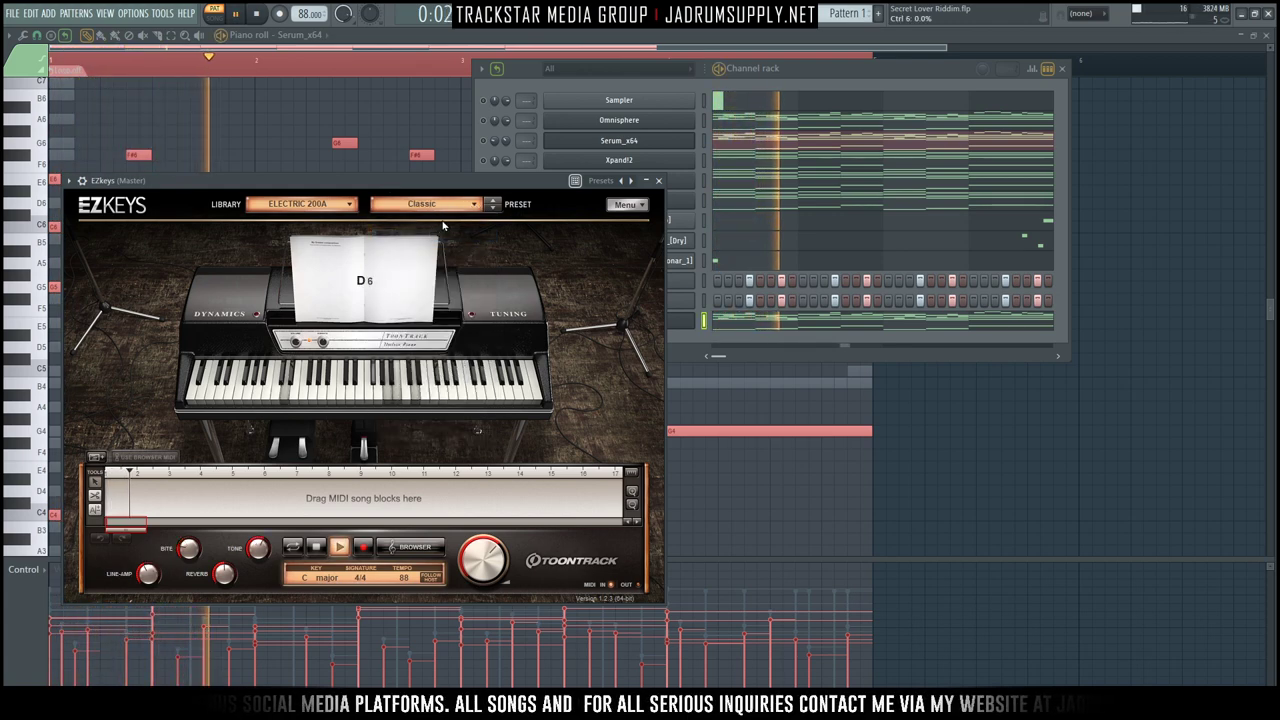
click(491, 208)
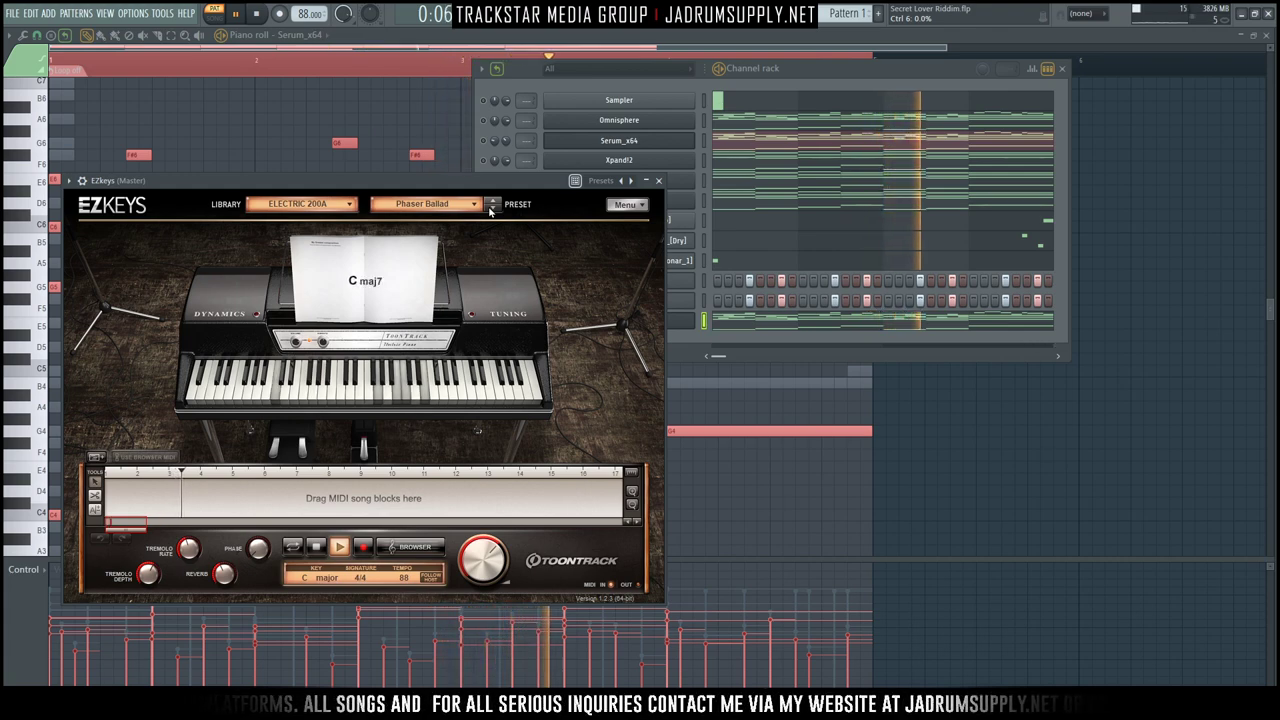
click(490, 209)
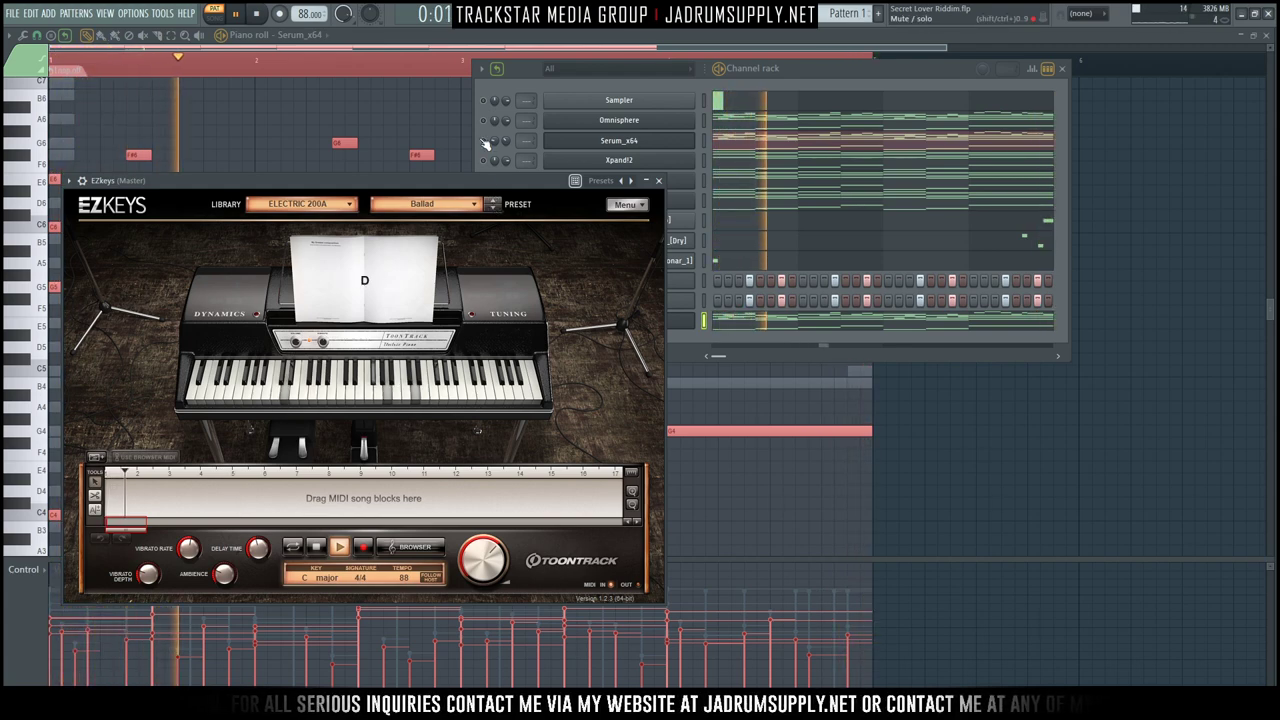
key(space)
Unmute Serum, play it together with EZkeys, and pan the EZkeys channel 50% right.
drag(487, 185, 483, 205)
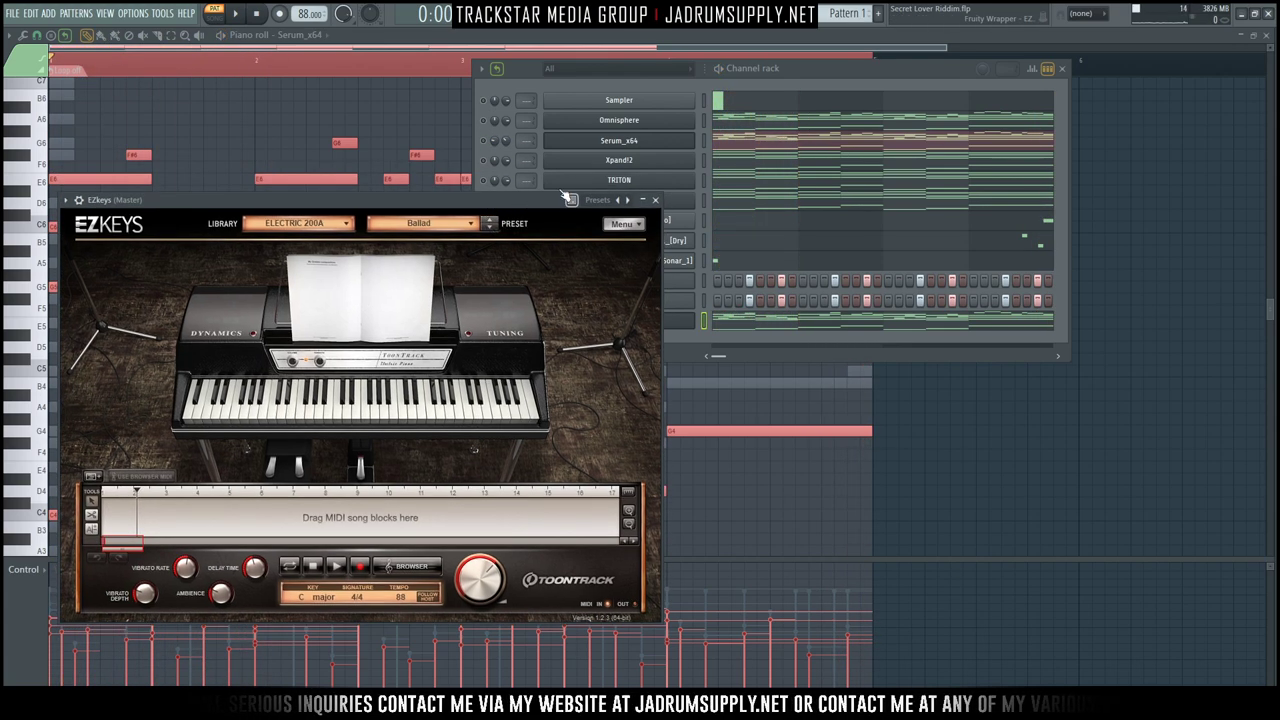
click(487, 143)
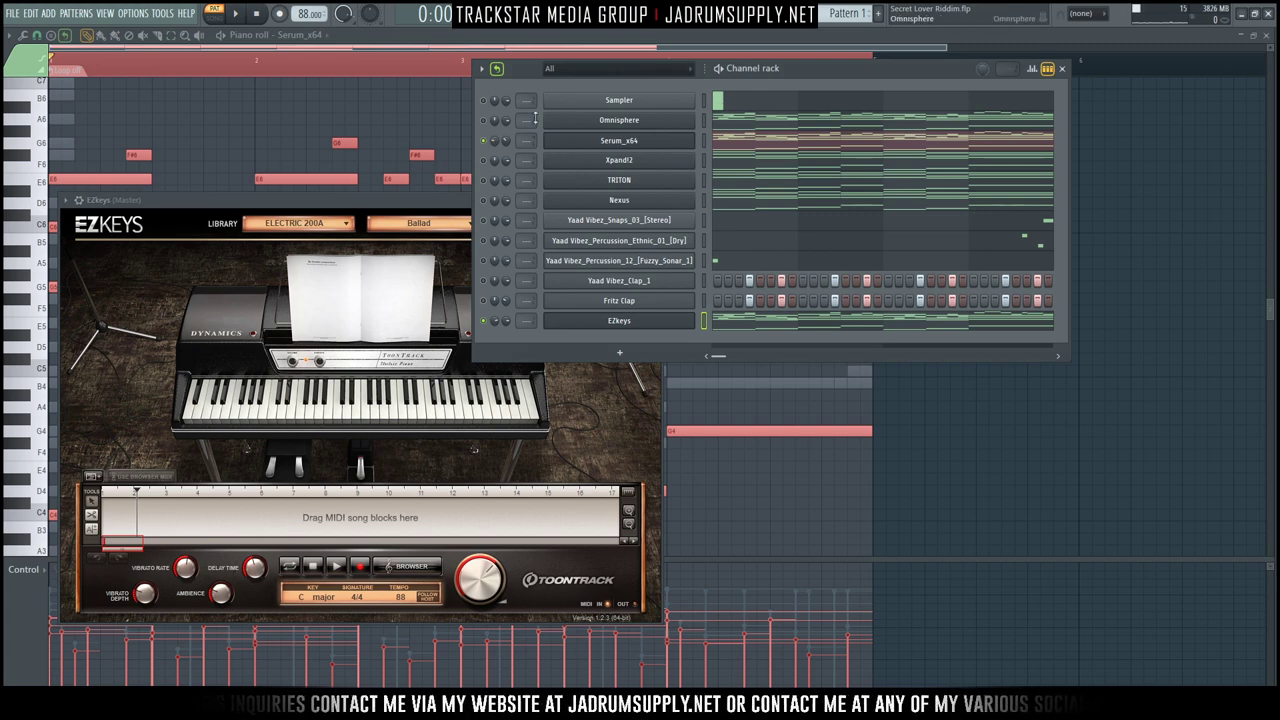
drag(391, 203, 418, 211)
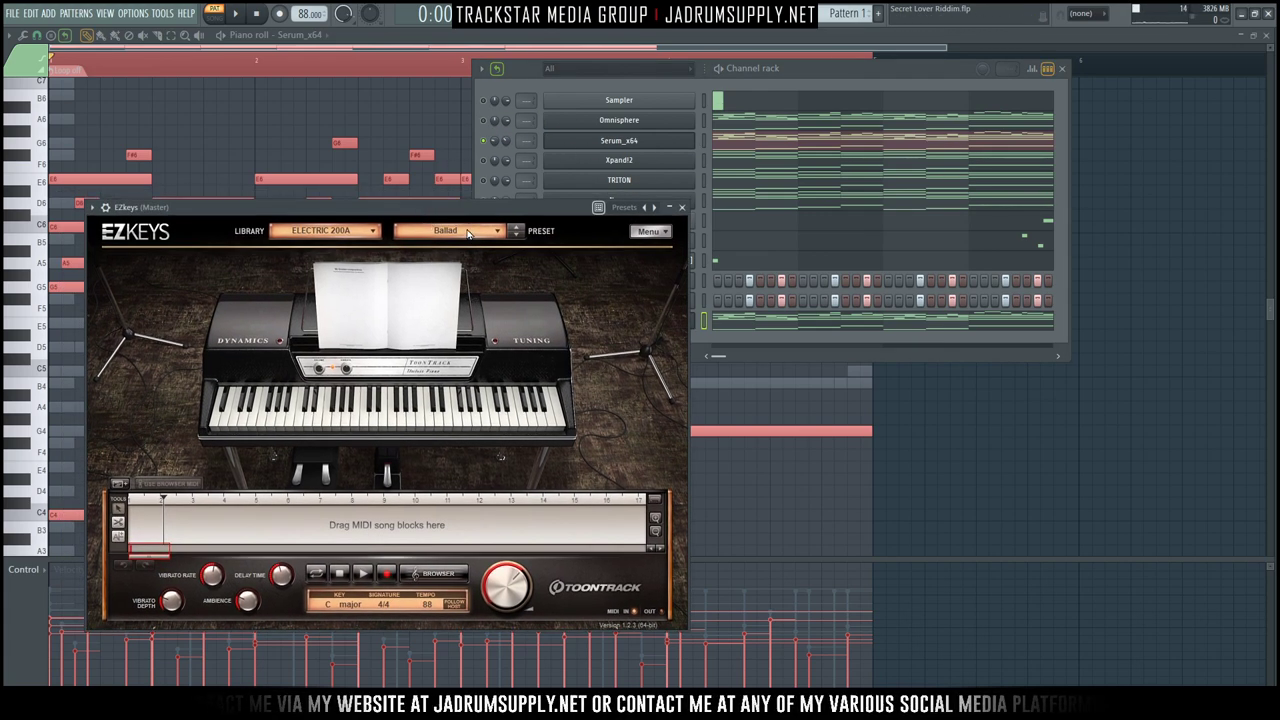
key(space)
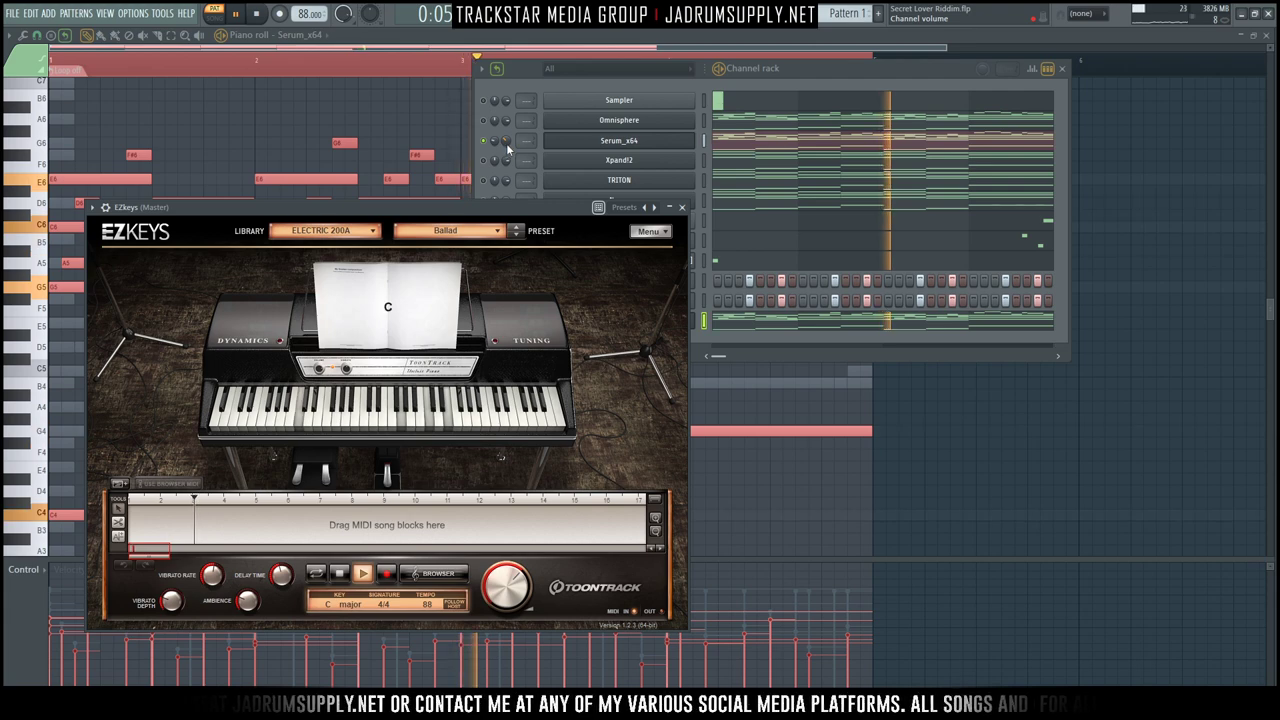
drag(531, 209, 502, 322)
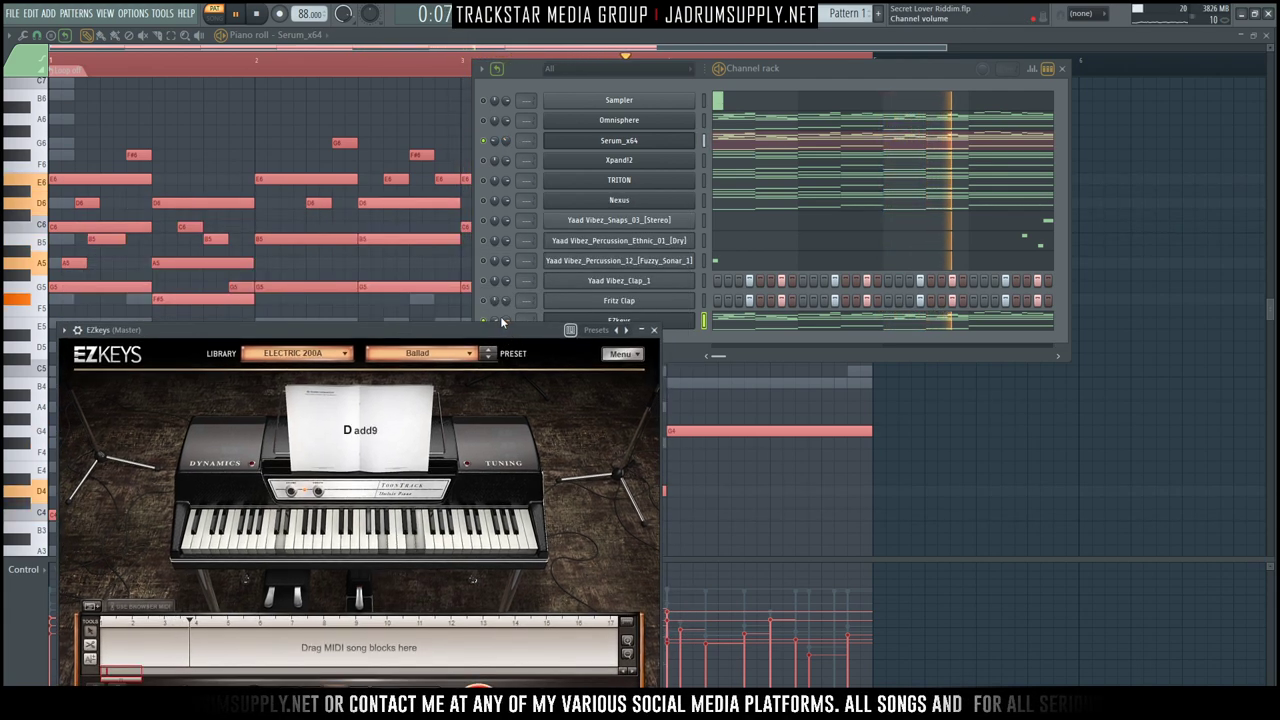
click(502, 322)
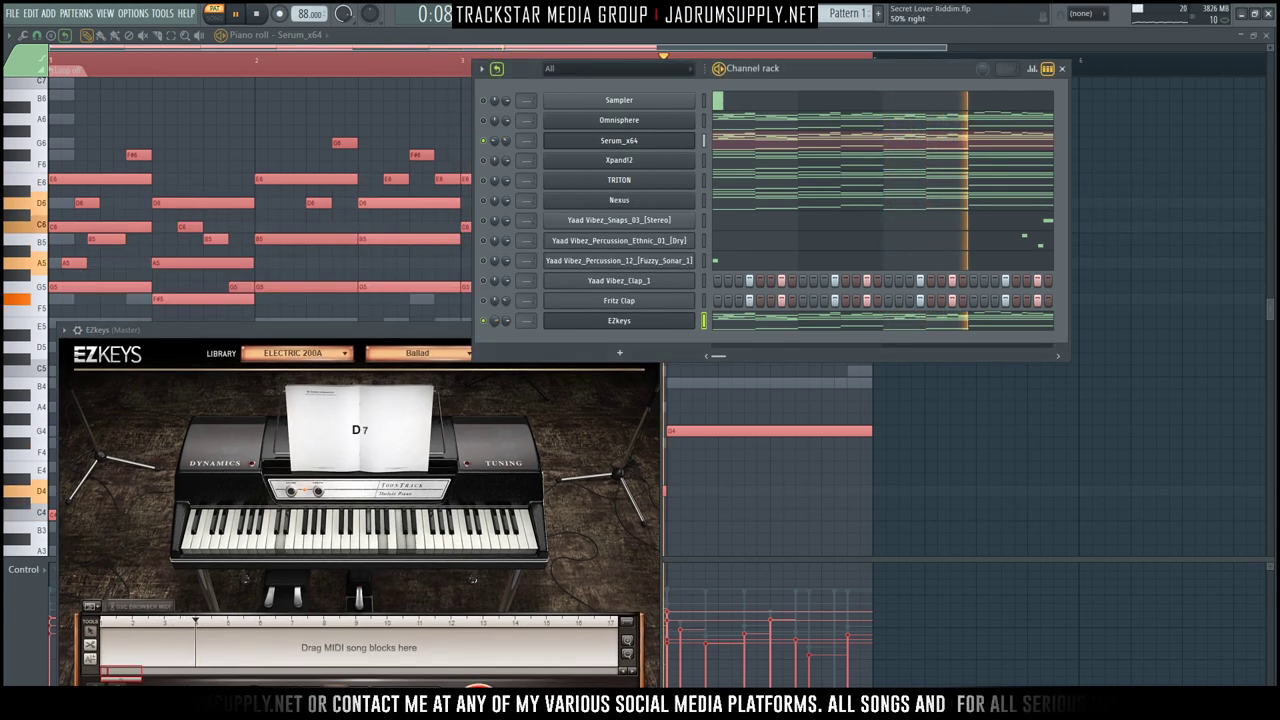
key(space)
Unmute Omnisphere, play it layered with Serum and EZkeys, and close the EZkeys window.
click(485, 121)
drag(446, 331, 586, 152)
key(space)
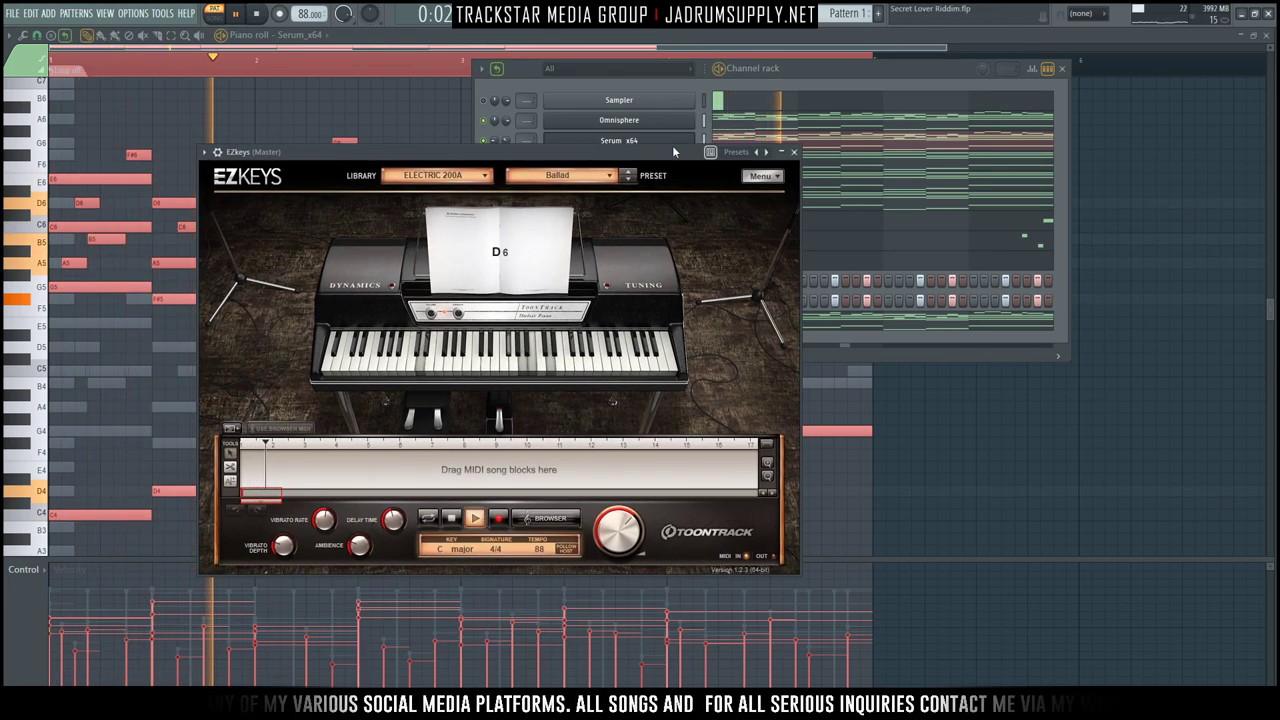
click(795, 153)
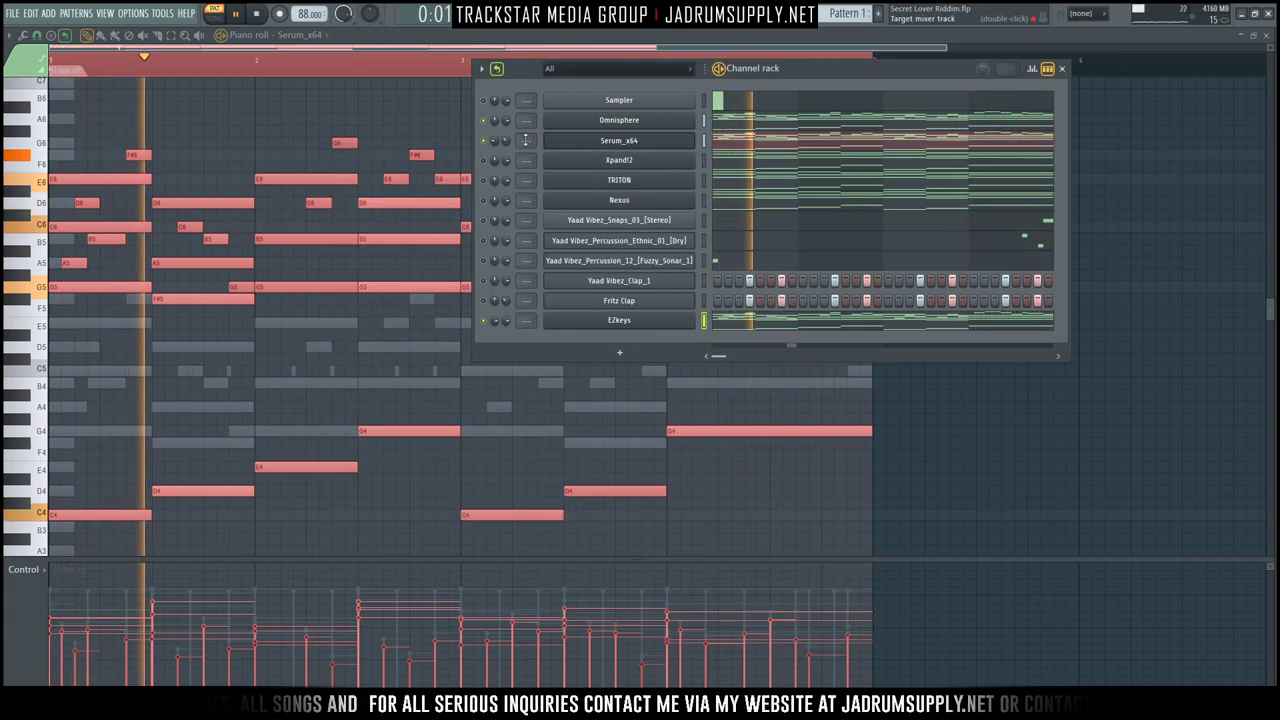
Try placing a short B5 note before a shortened A5 in bar 3 of Serum's melody.
right_click(429, 123)
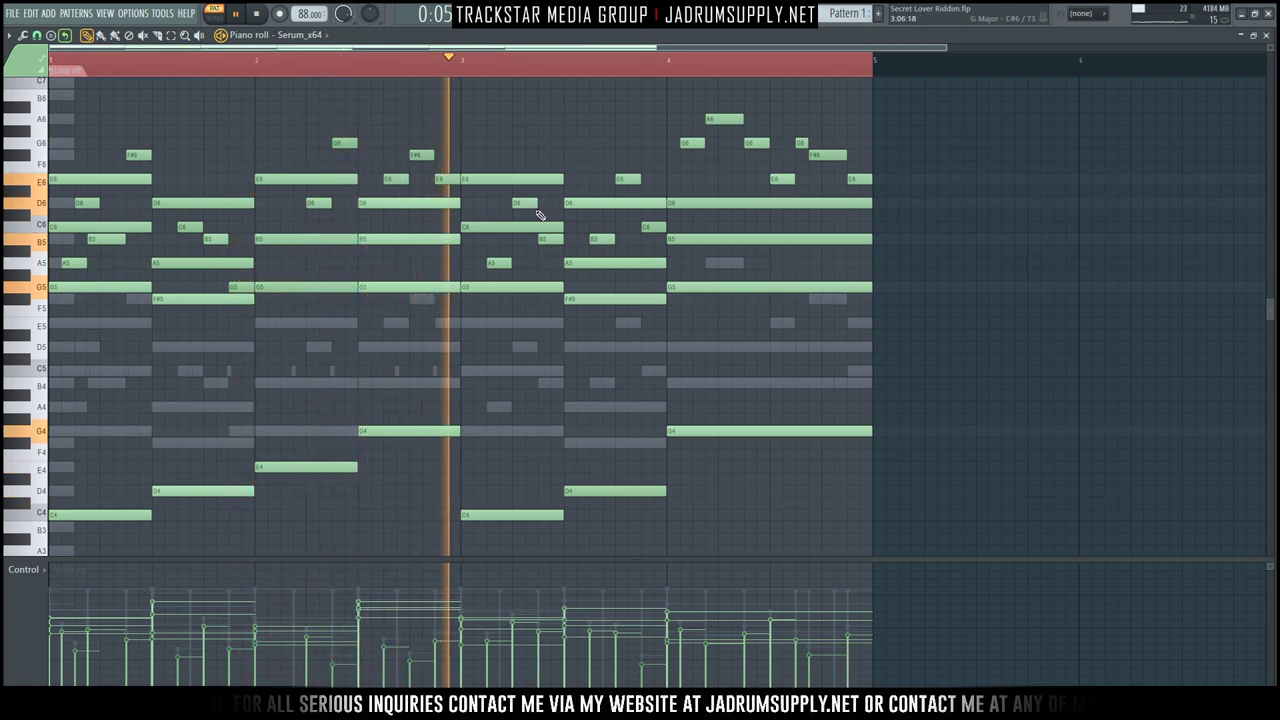
key(space)
key(space)
key(space)
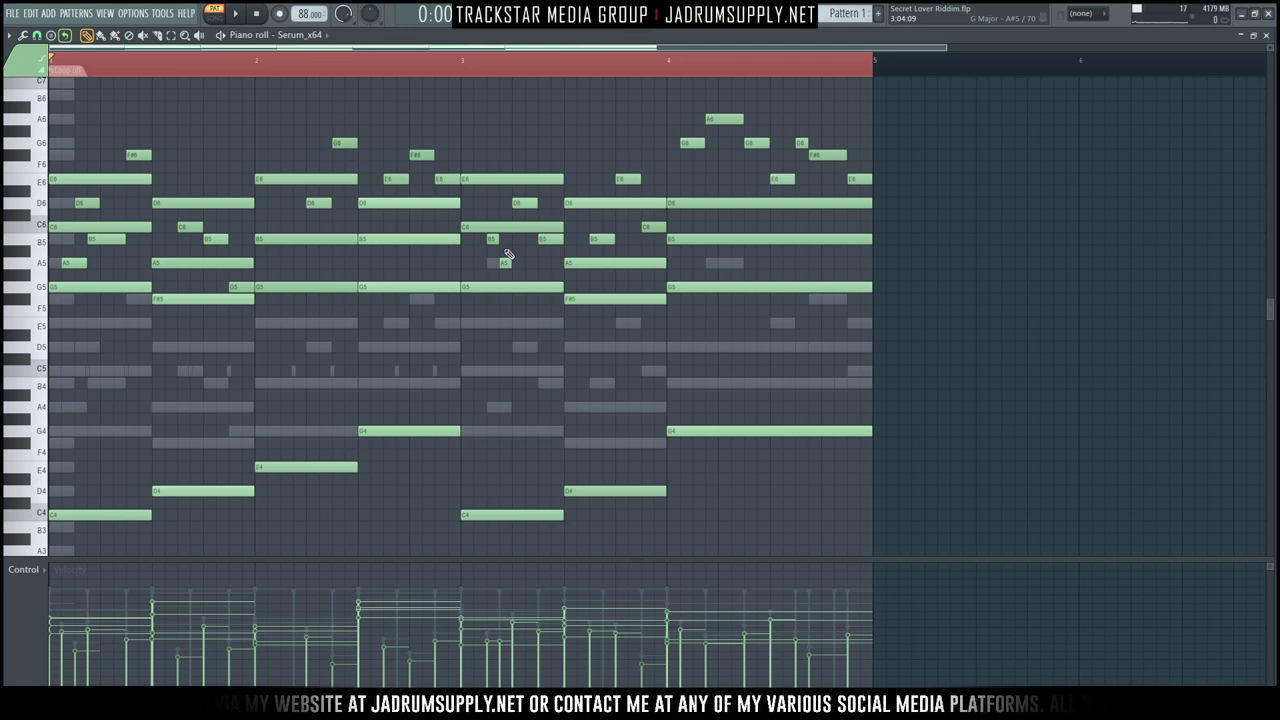
Solo the Serum channel and loop bar 3 in the piano roll to audition its melody.
key(F6)
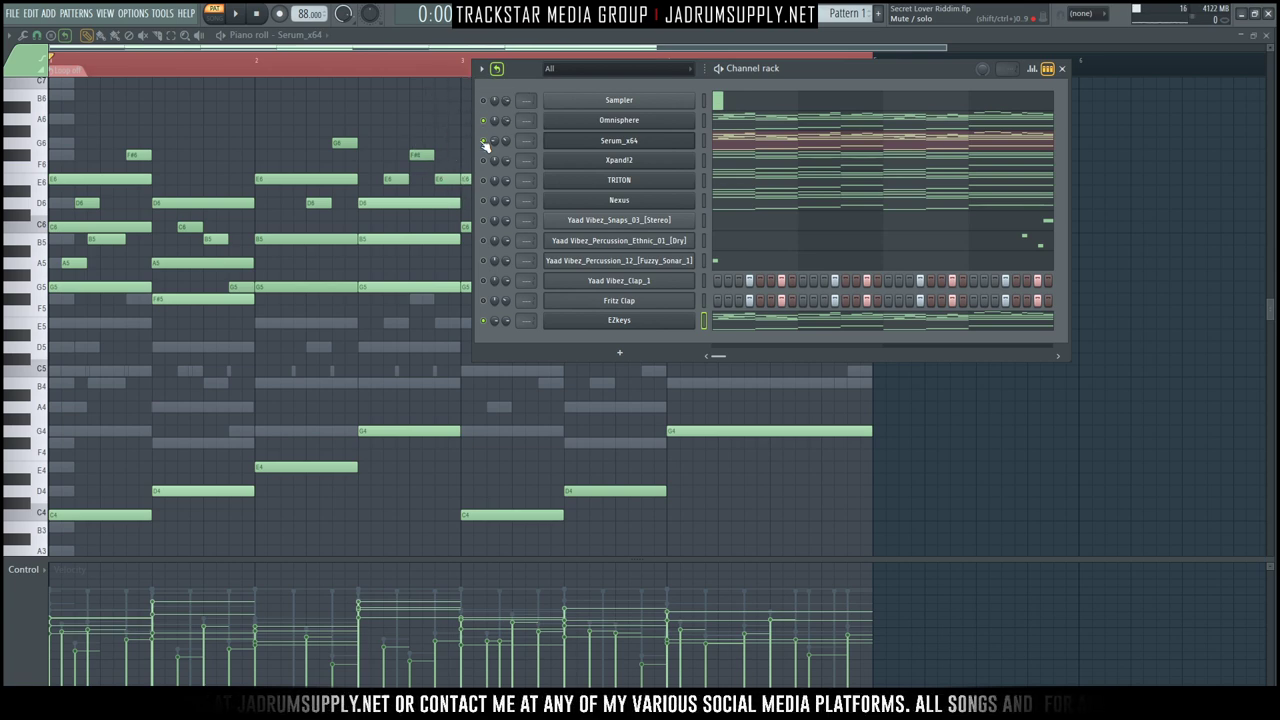
key(F6)
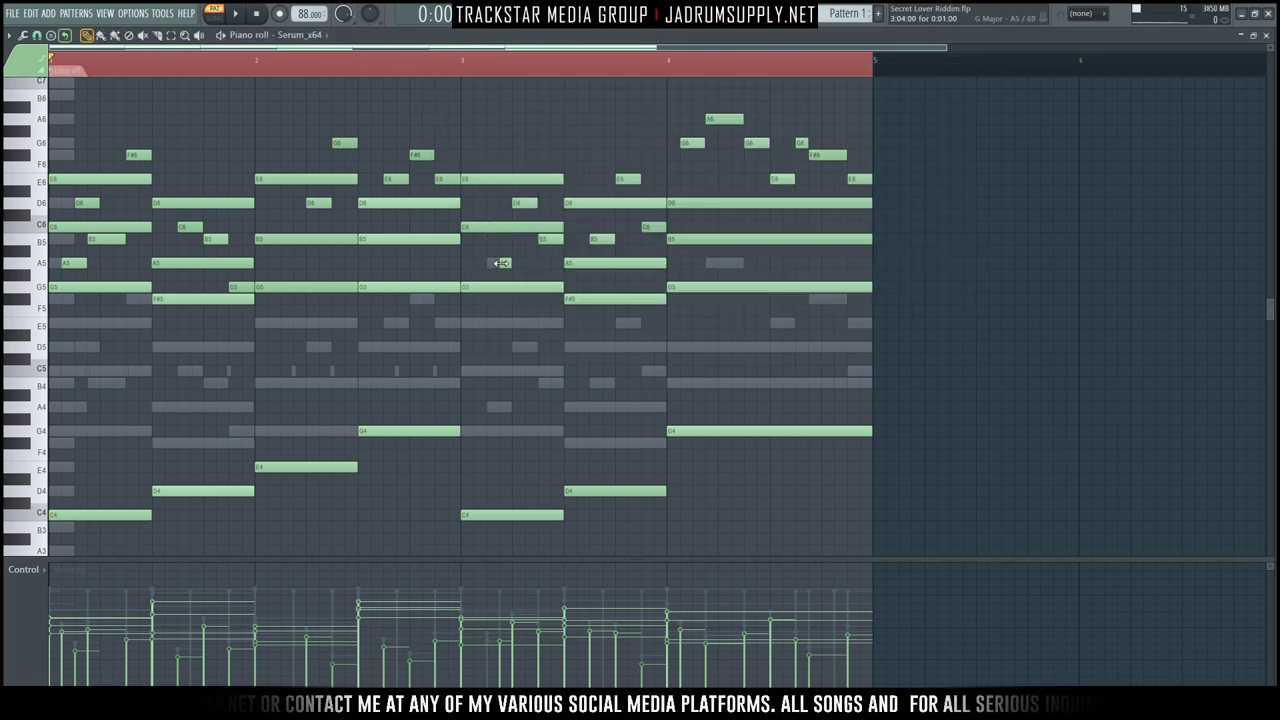
mouse_move(463, 67)
mouse_down()
mouse_move(623, 65)
mouse_move(667, 80)
mouse_up()
key(space)
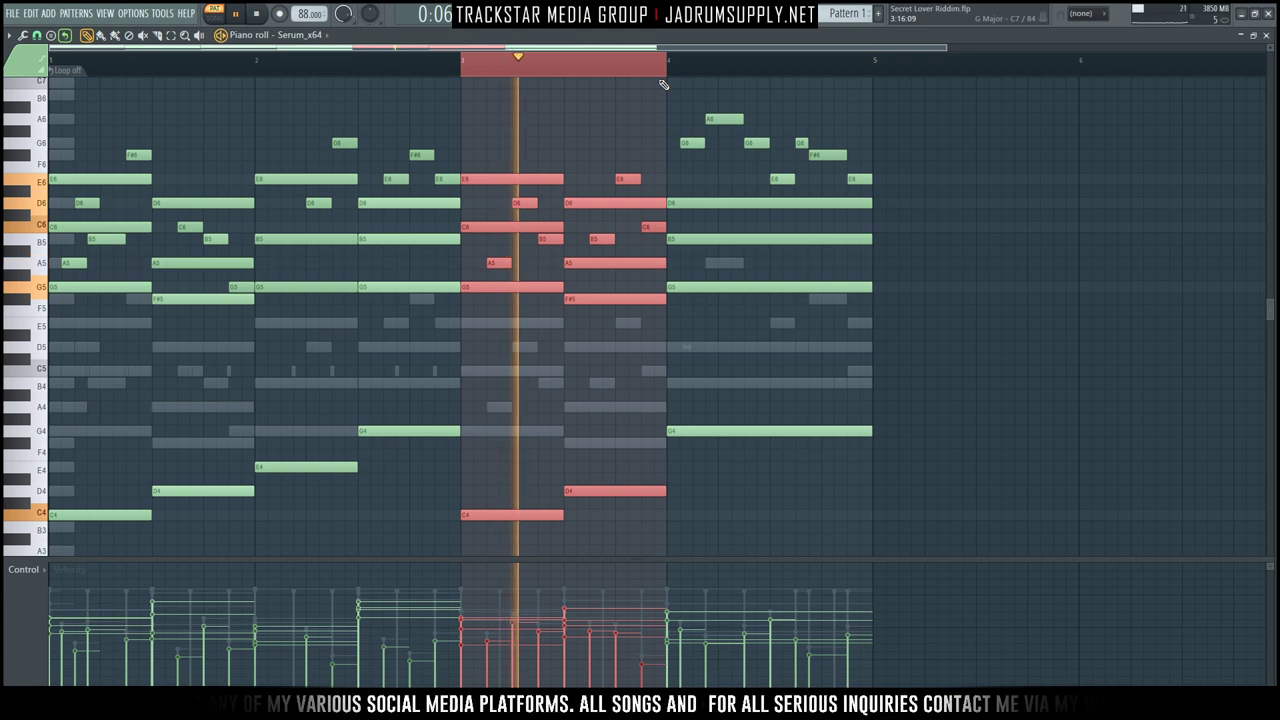
key(space)
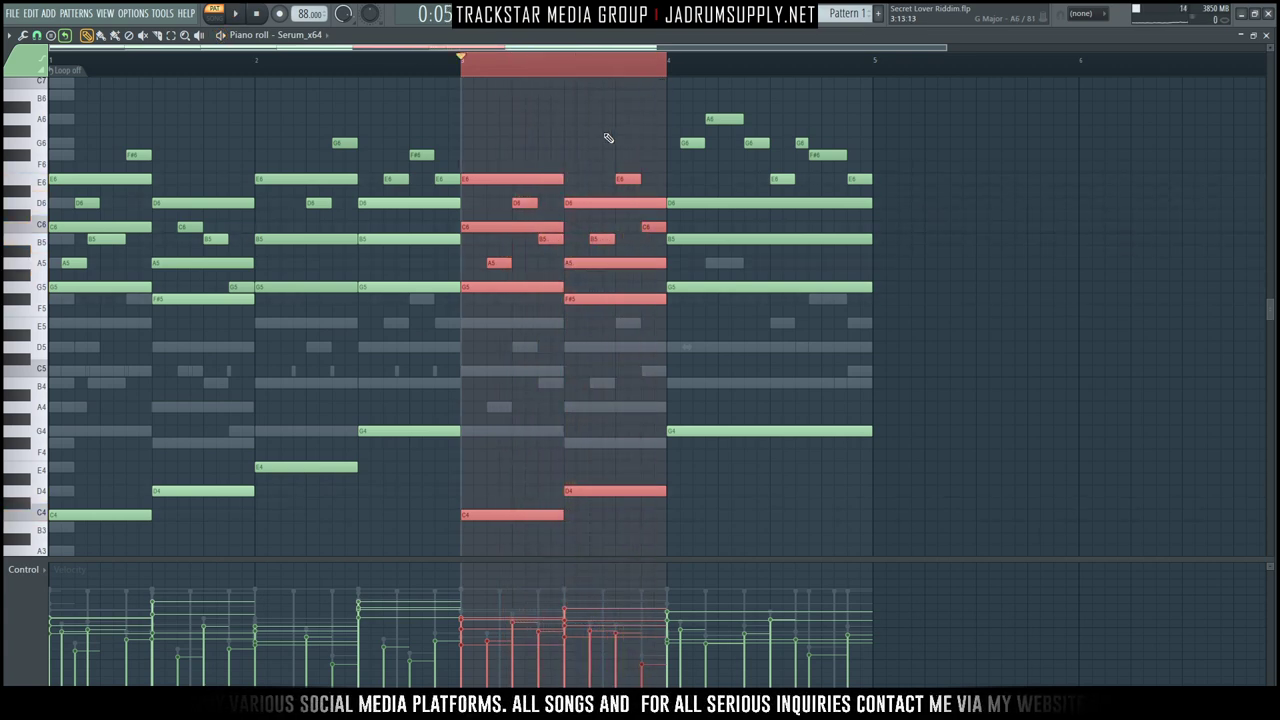
In bar 3 of Serum's melody, insert a short B5 before a delayed A5 and start the short D6 later, auditioning the loop.
right_click(507, 248)
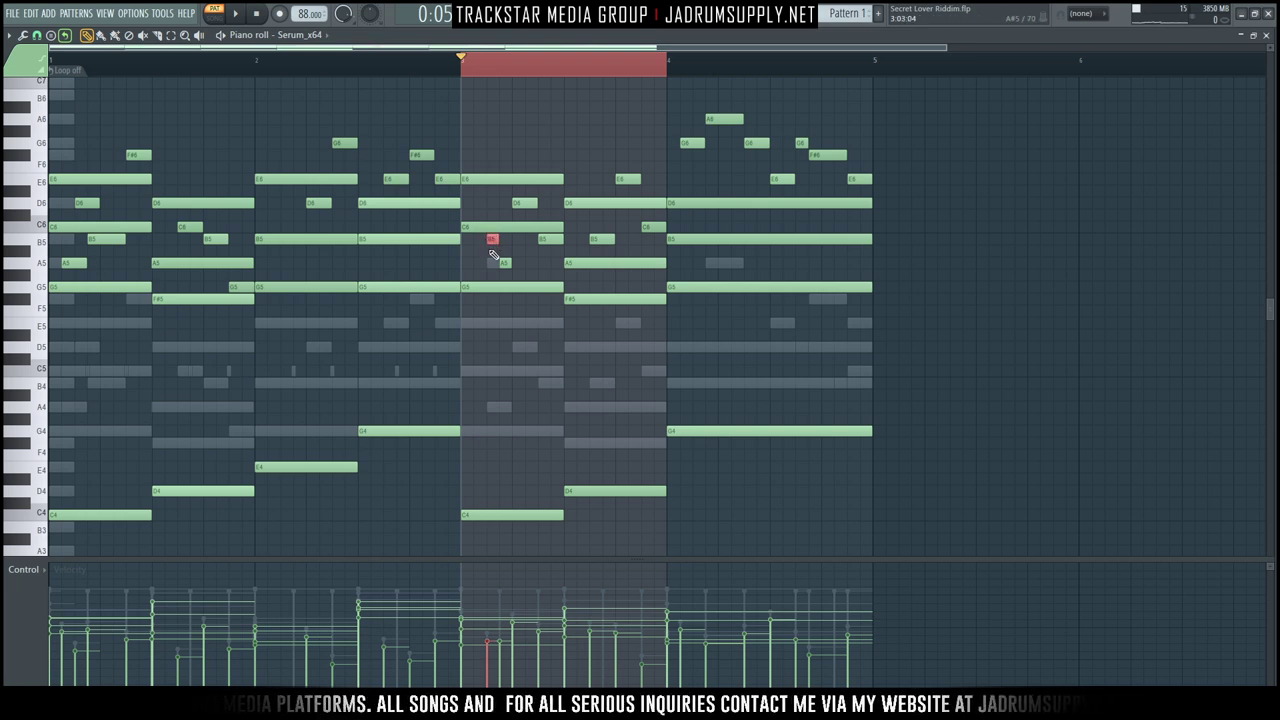
key(space)
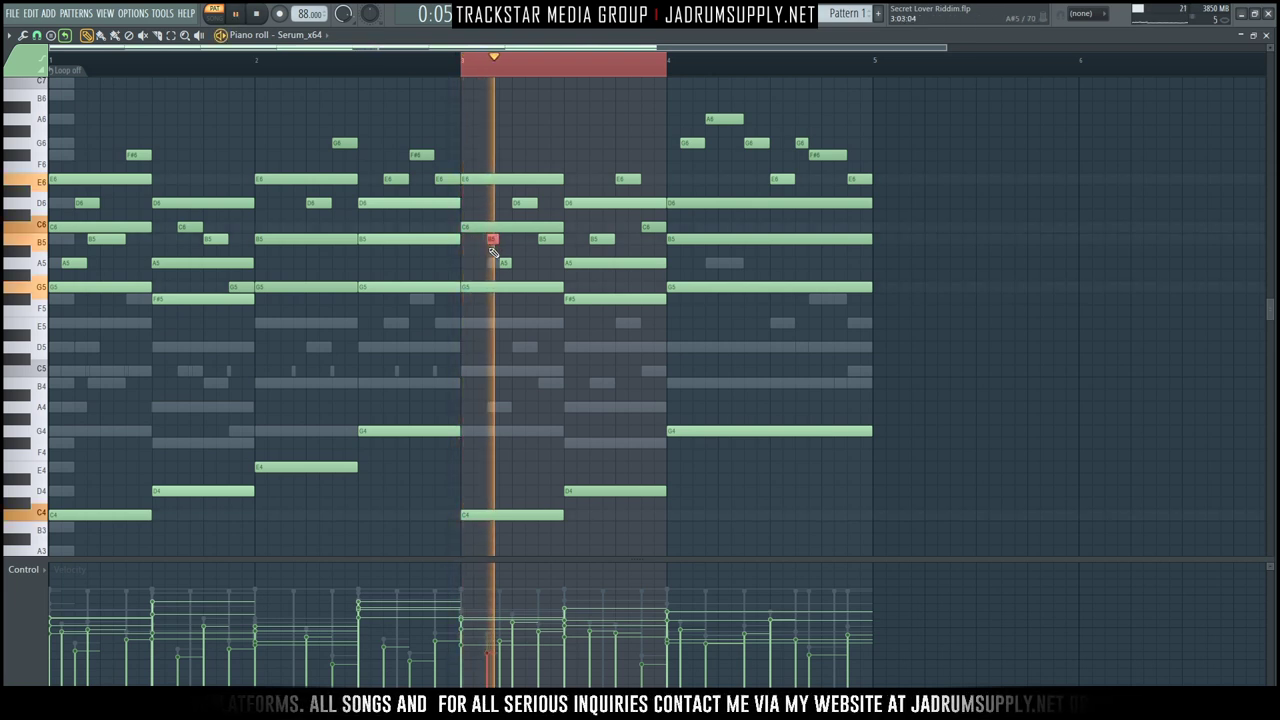
key(space)
key(space)
key(space)
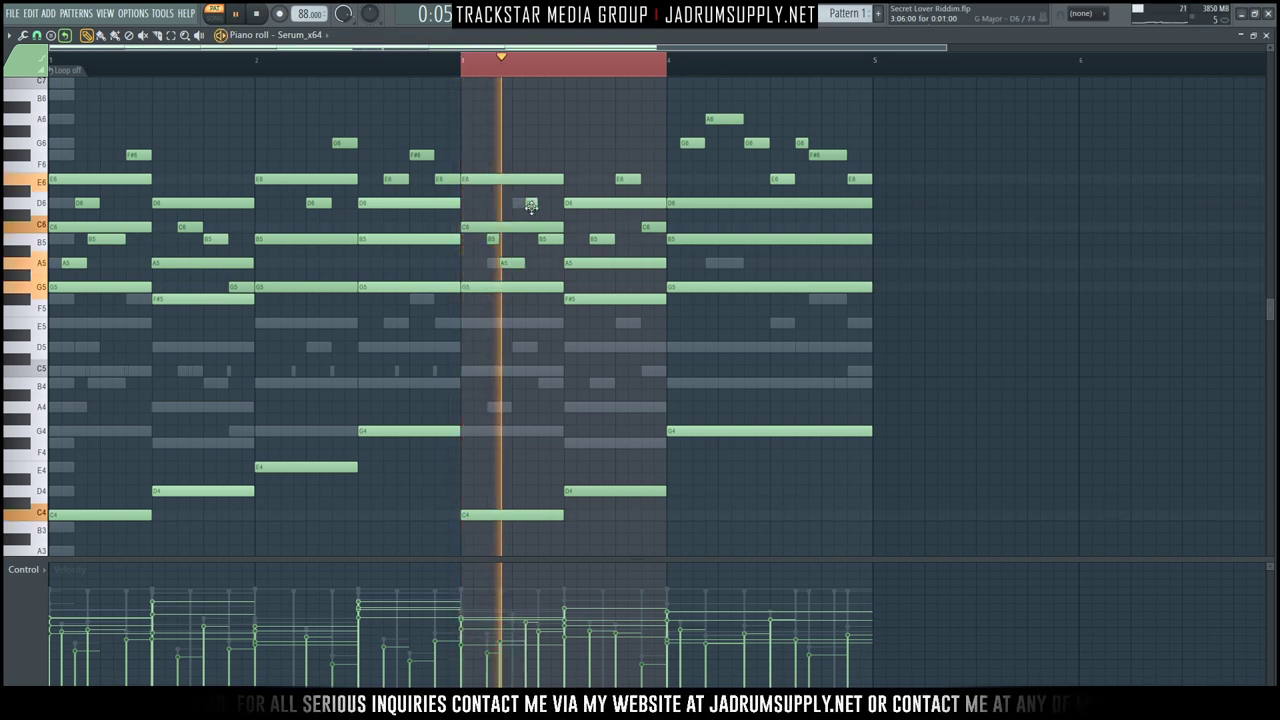
Lengthen the short E6 near bar 3's end, delay the C6 following it, and clear the time selection.
key(space)
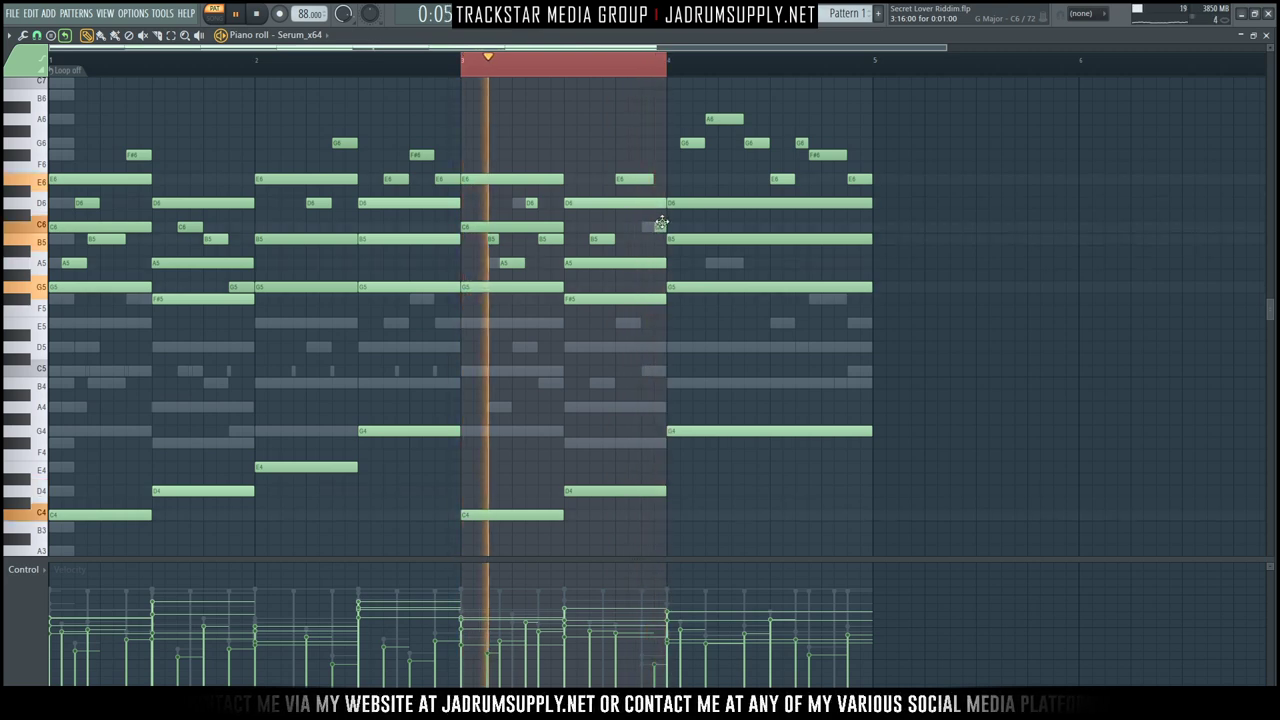
key(ctrl+d)
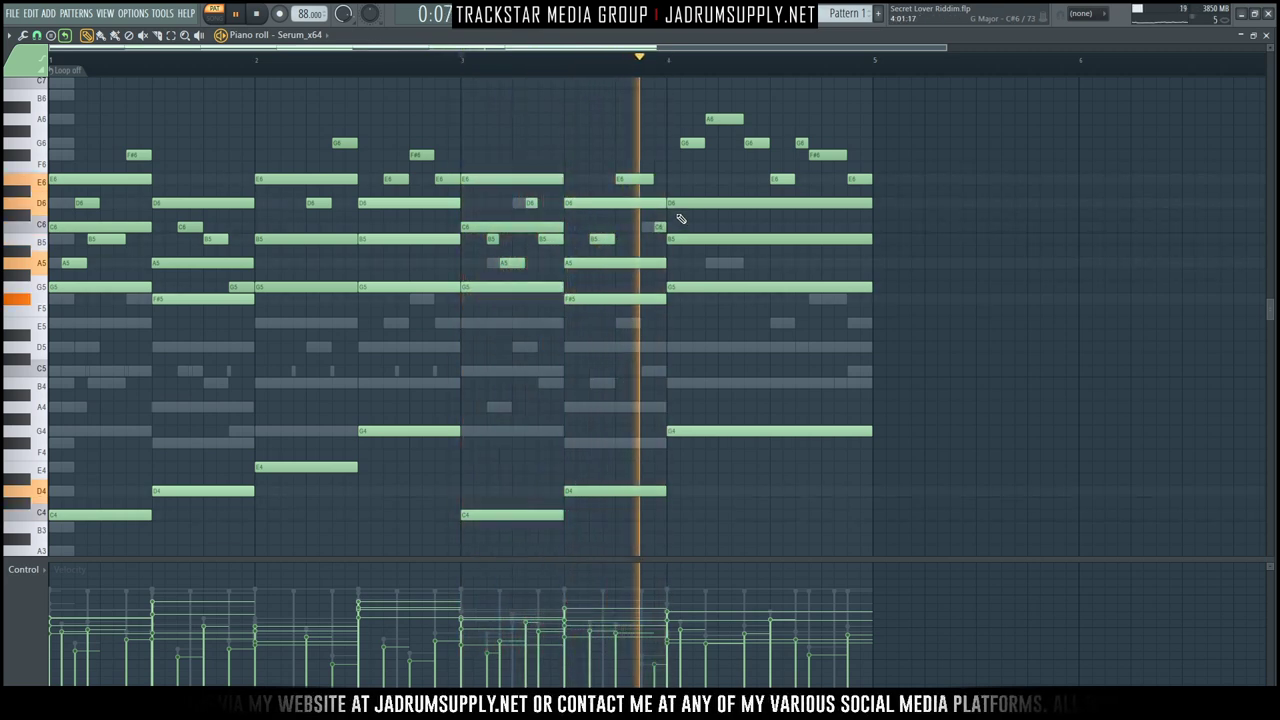
key(space)
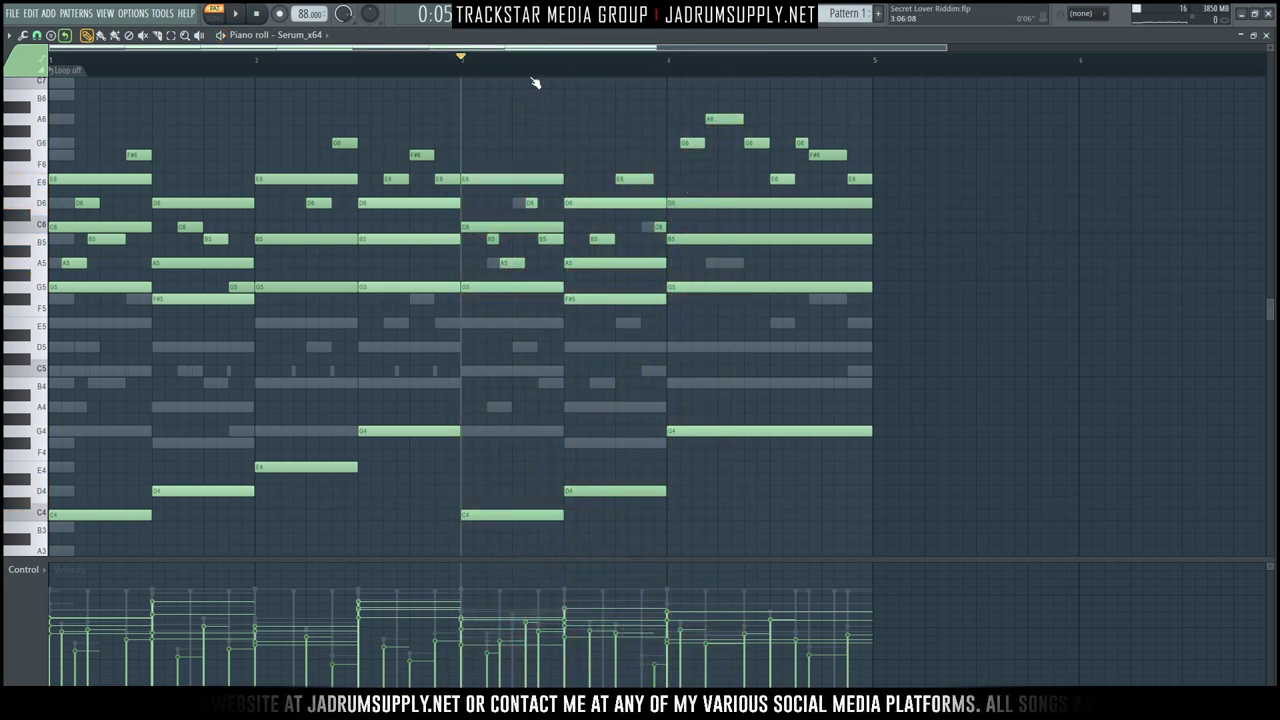
Select and copy all of Serum's notes, then audition the Serum channel together with EZkeys.
key(F6)
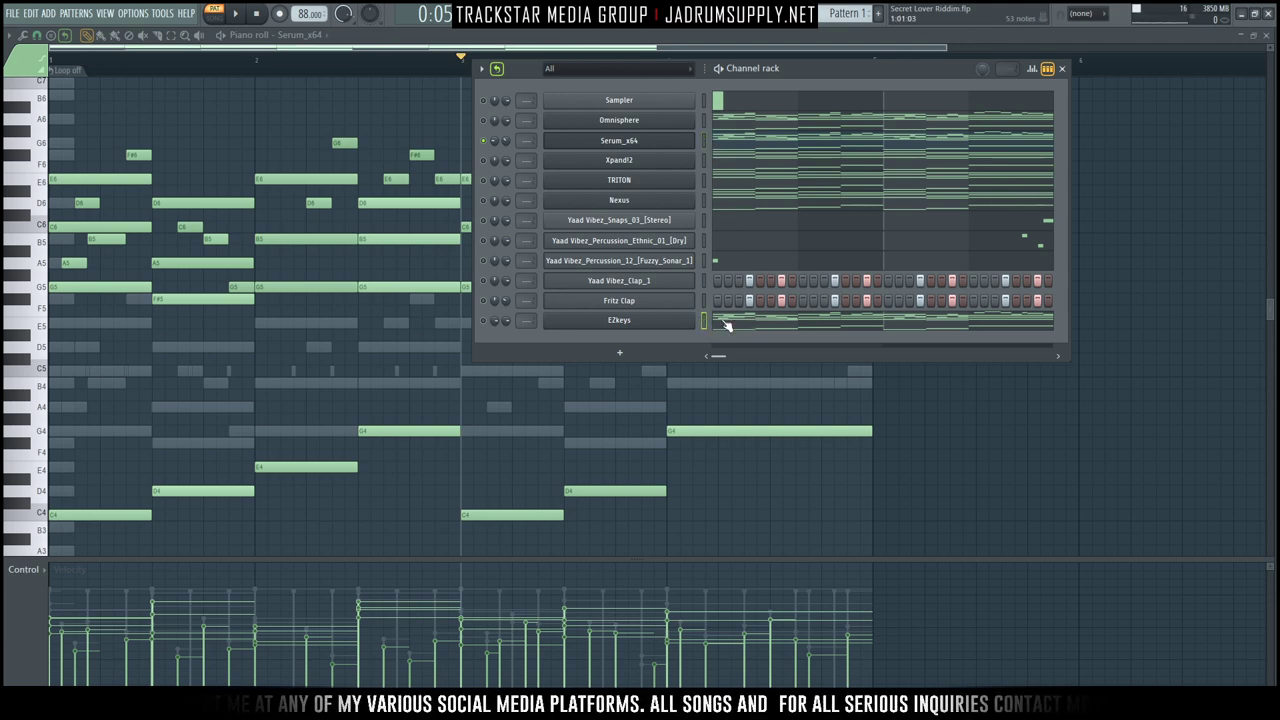
key(ctrl+a)
key(space)
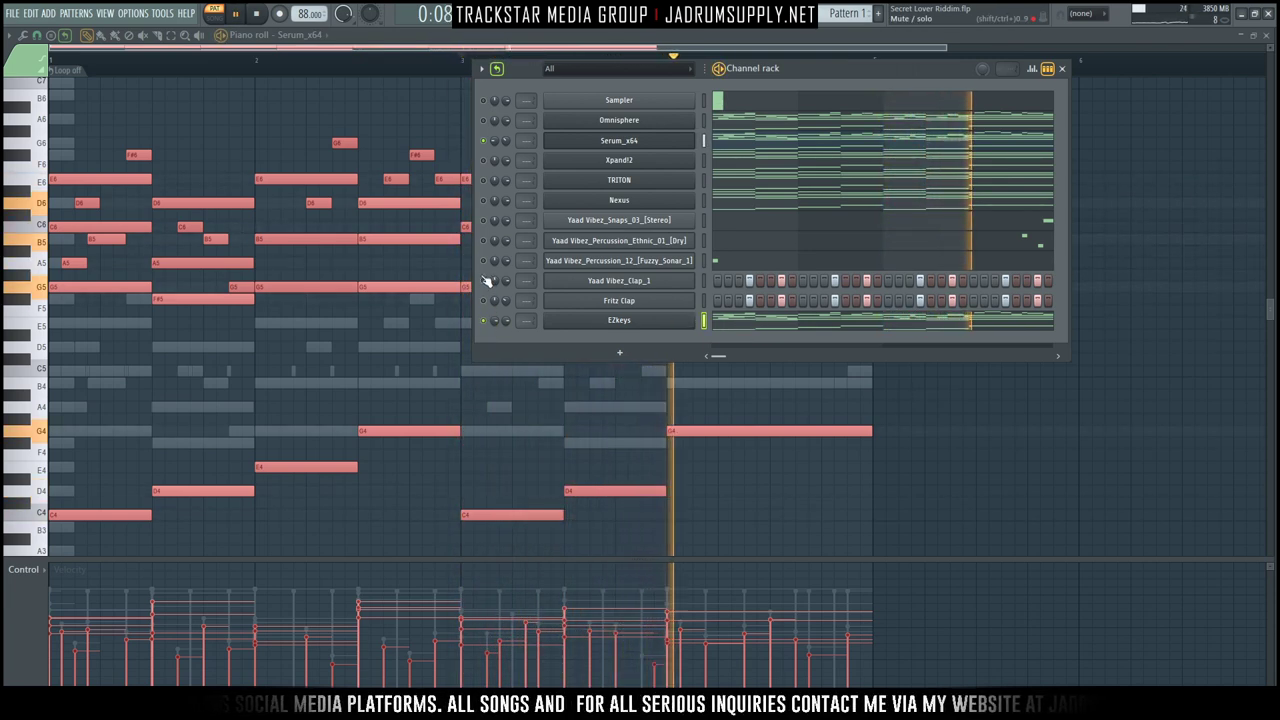
key(space)
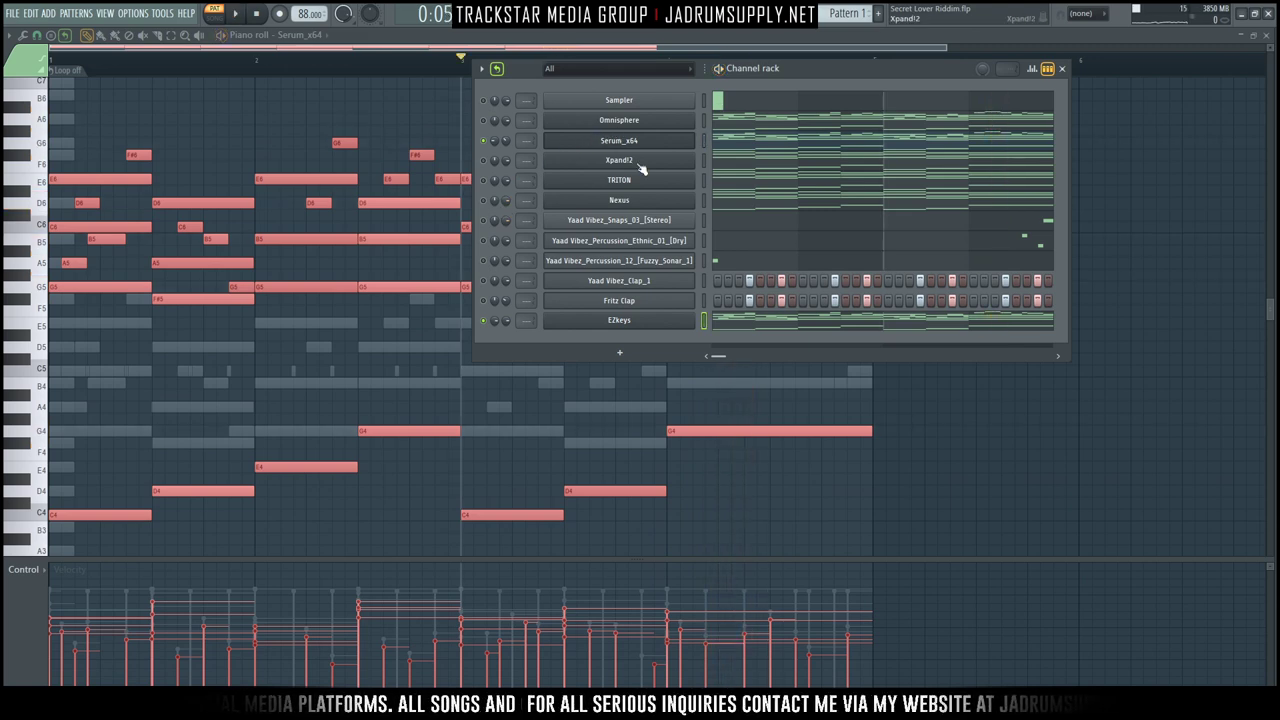
Replace the Omnisphere channel's notes with Serum's copied melody and chords, transposed down one octave.
click(724, 124)
key(F6)
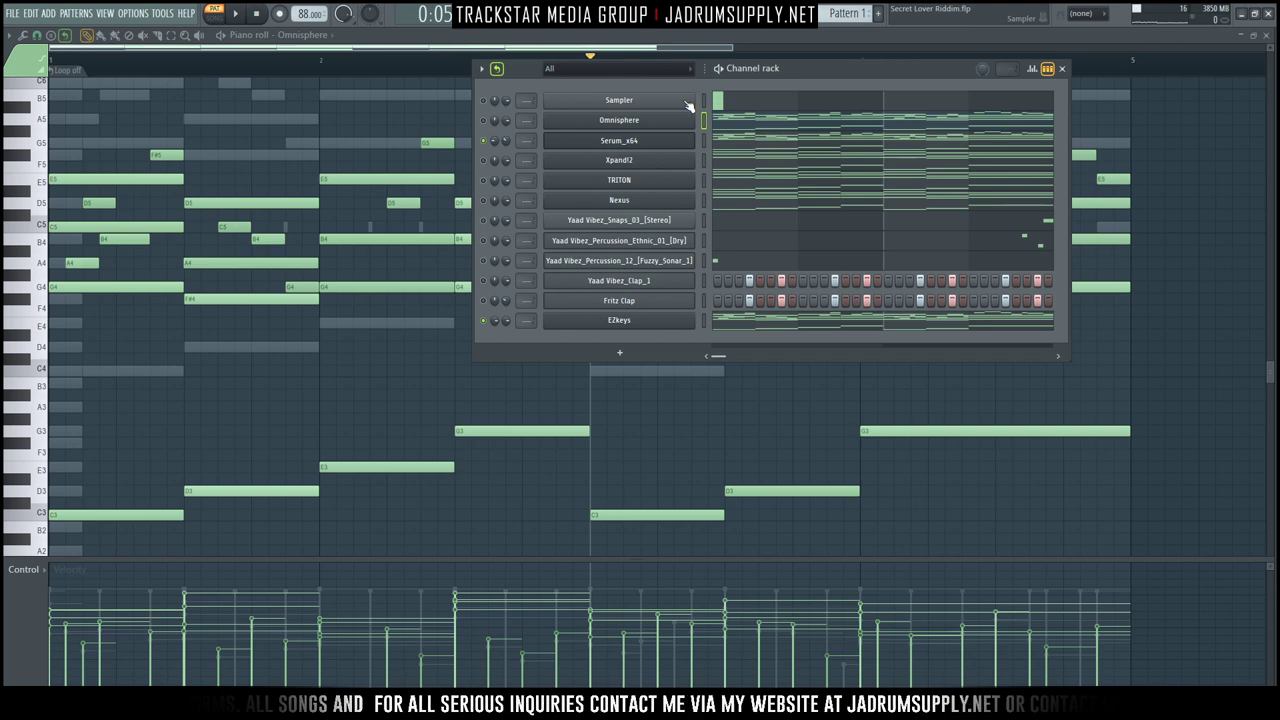
key(ctrl+z)
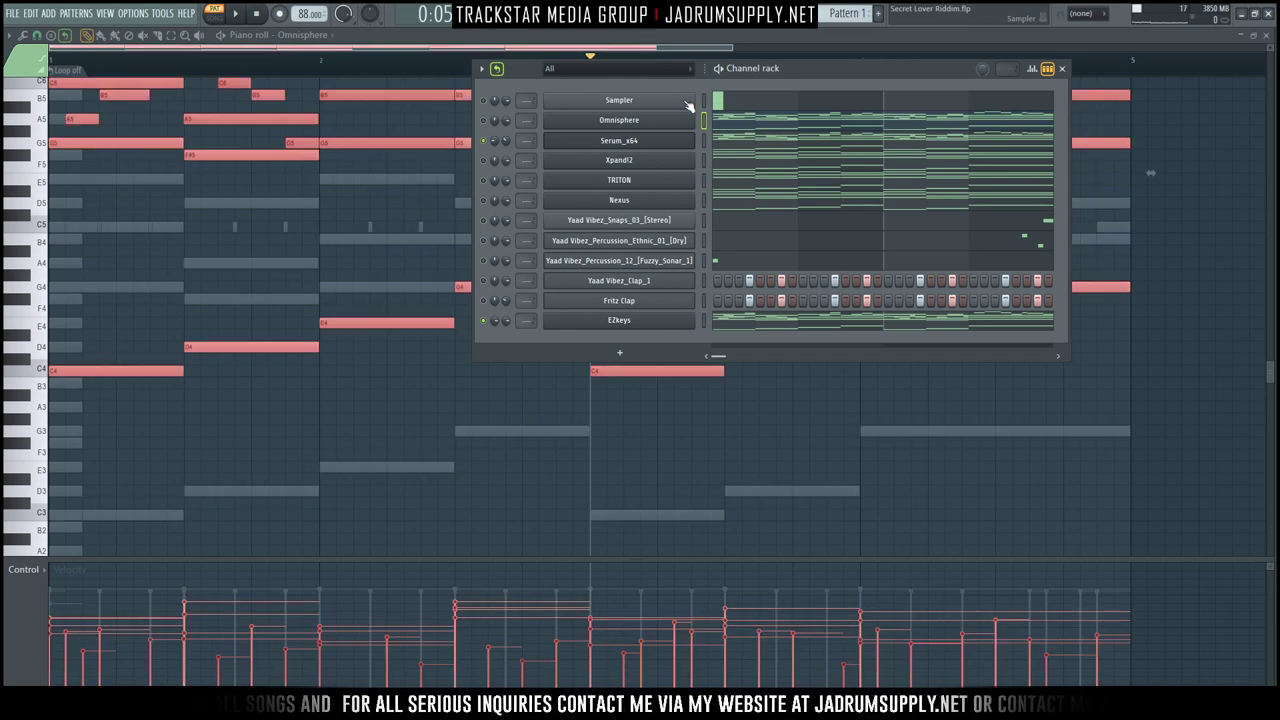
click(333, 219)
key(ctrl+Down)
Unmute all channels and play the pattern to audition the full arrangement.
key(space)
key(F6)
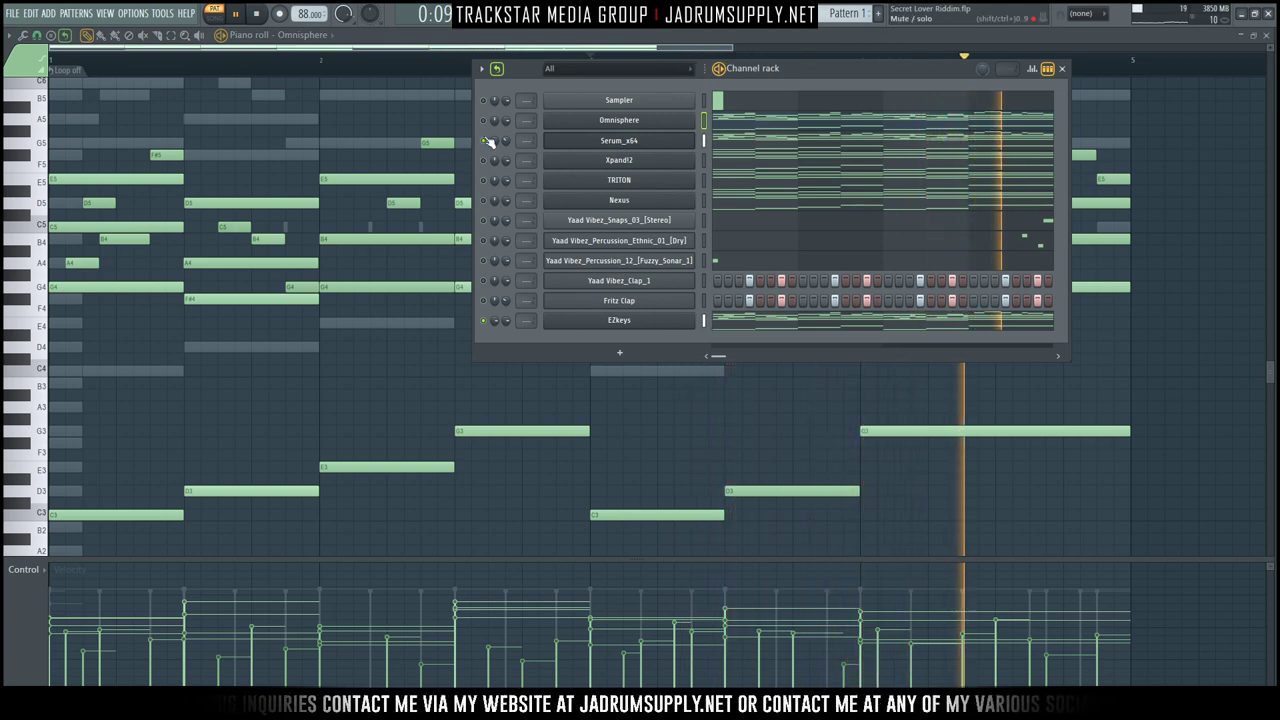
click(240, 15)
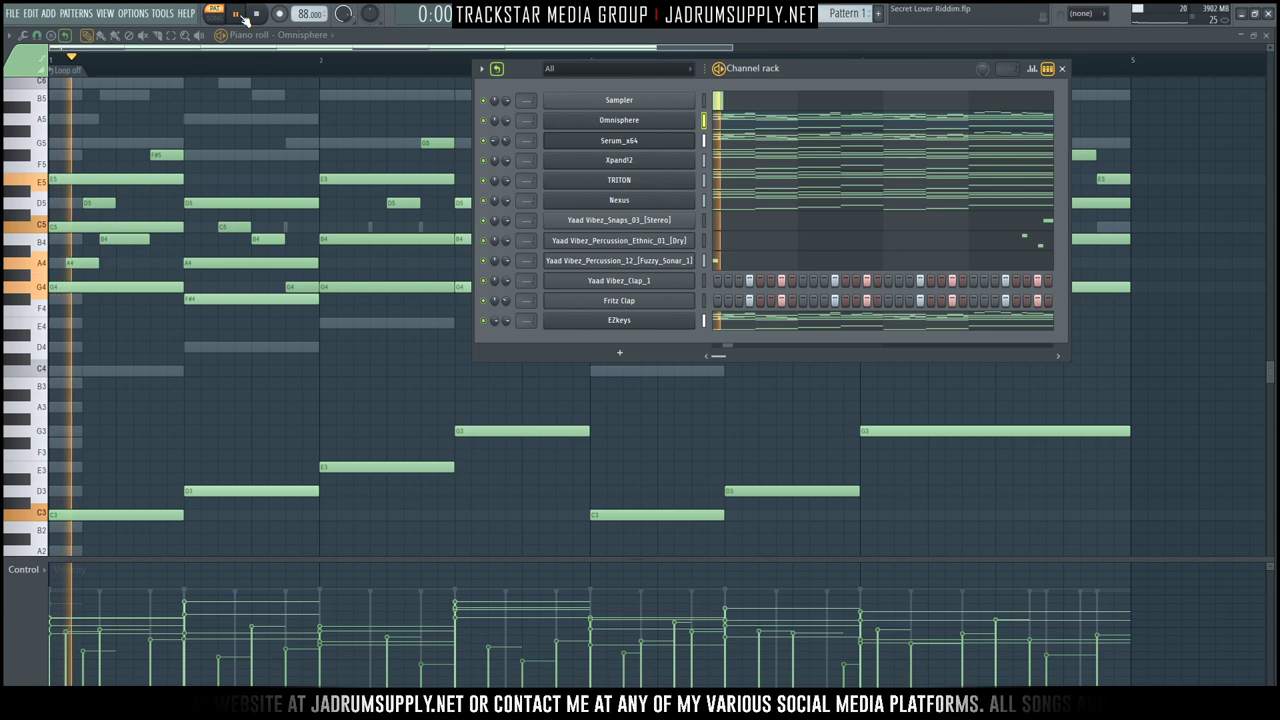
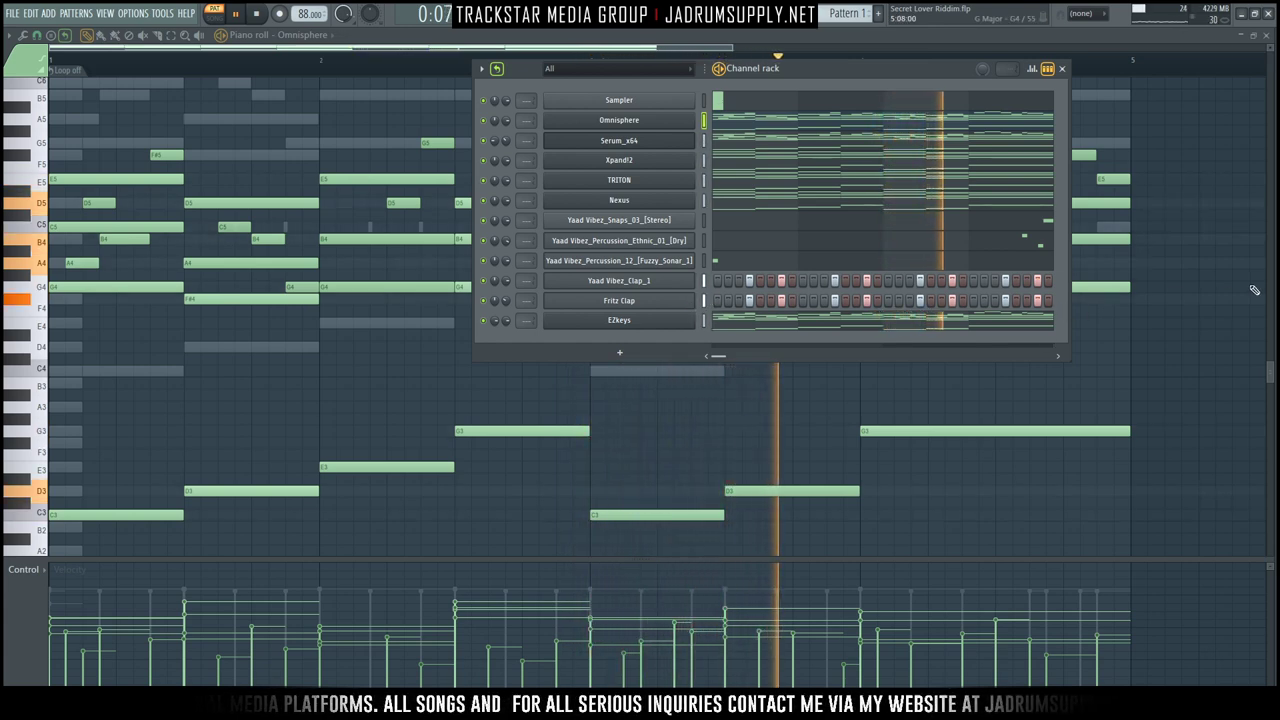
Load the Yaad Vibez_Kick_7_[Dirty] sample from the drum kit's Kick's folder into a new channel.
mouse_move(1276, 289)
scroll(1222, 284, down, 12)
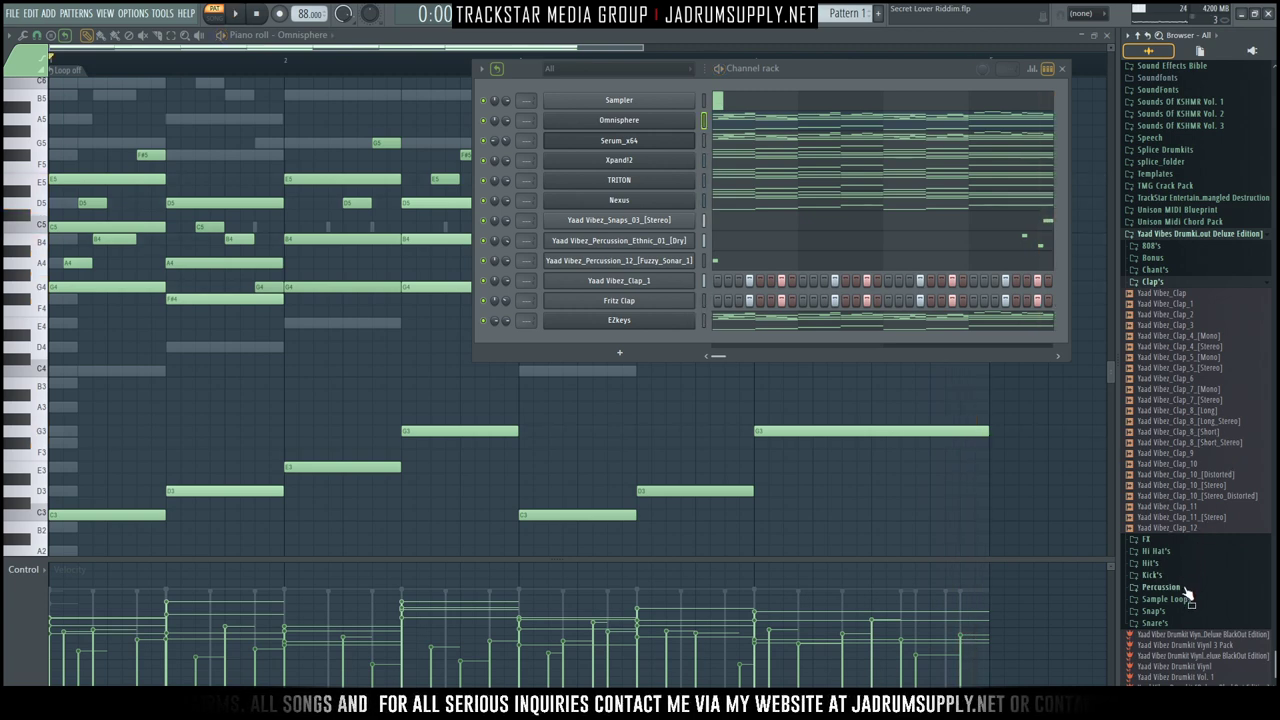
click(1152, 576)
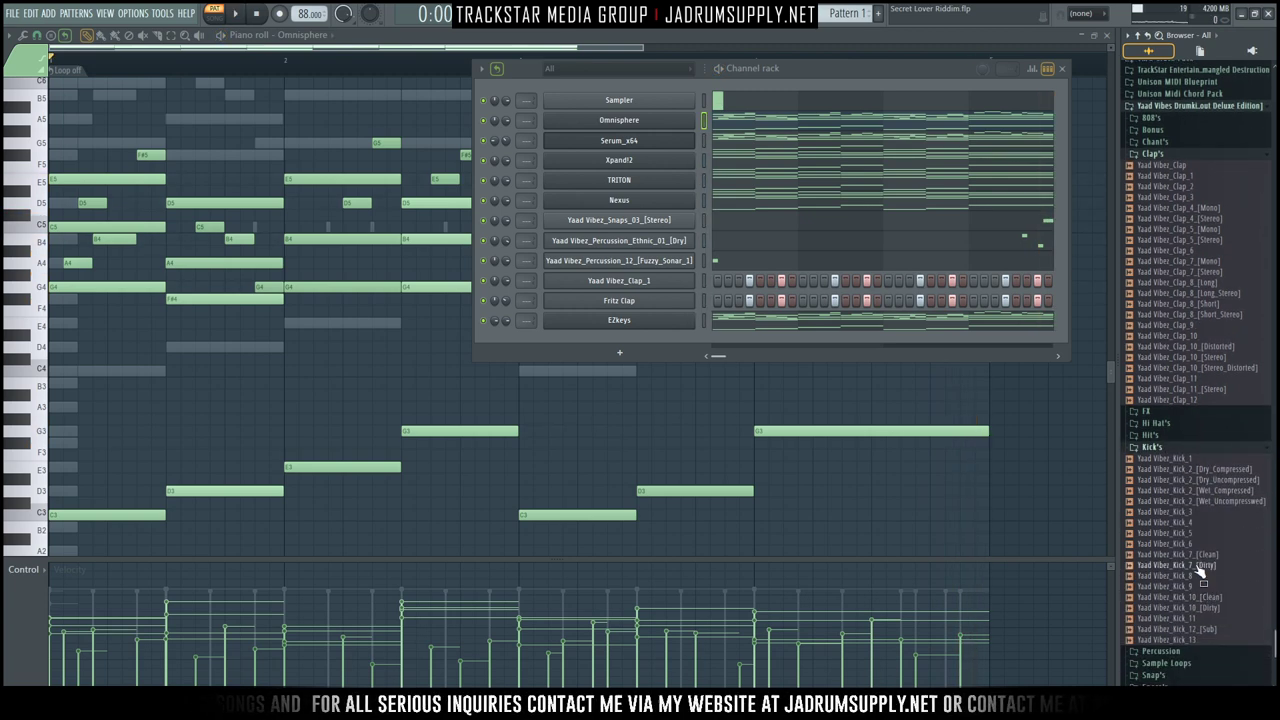
right_click(1208, 572)
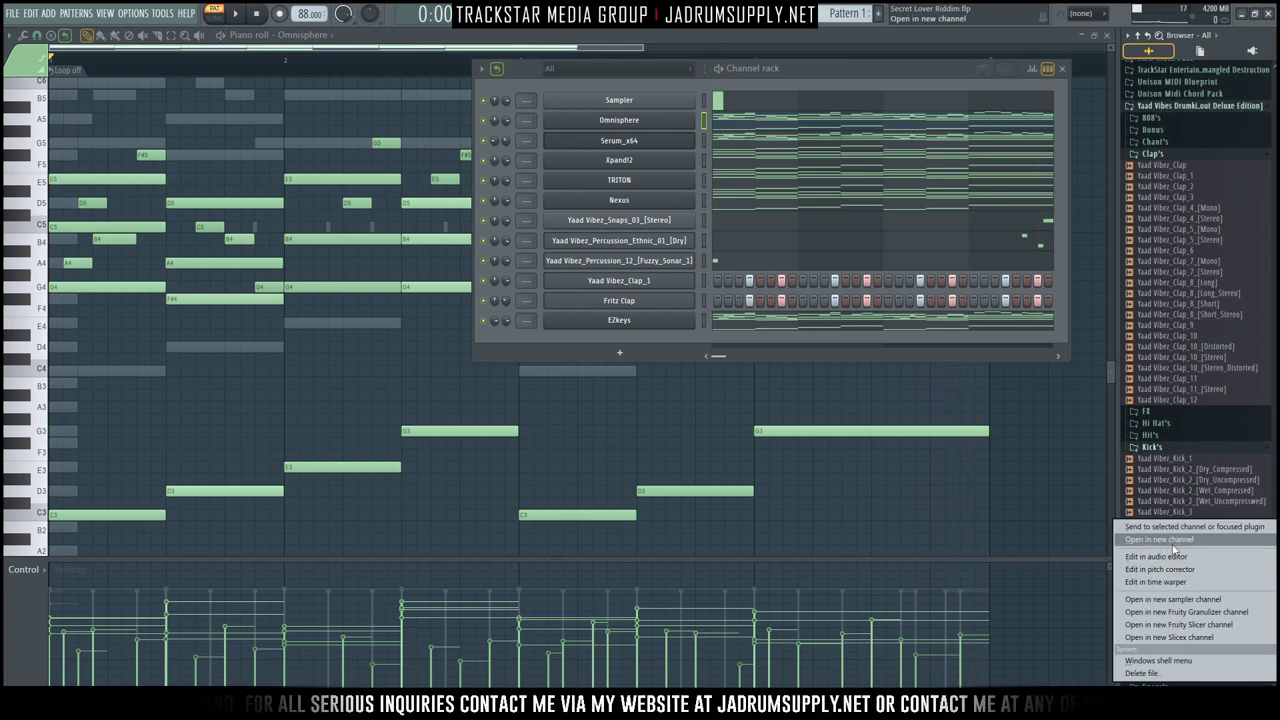
click(1174, 541)
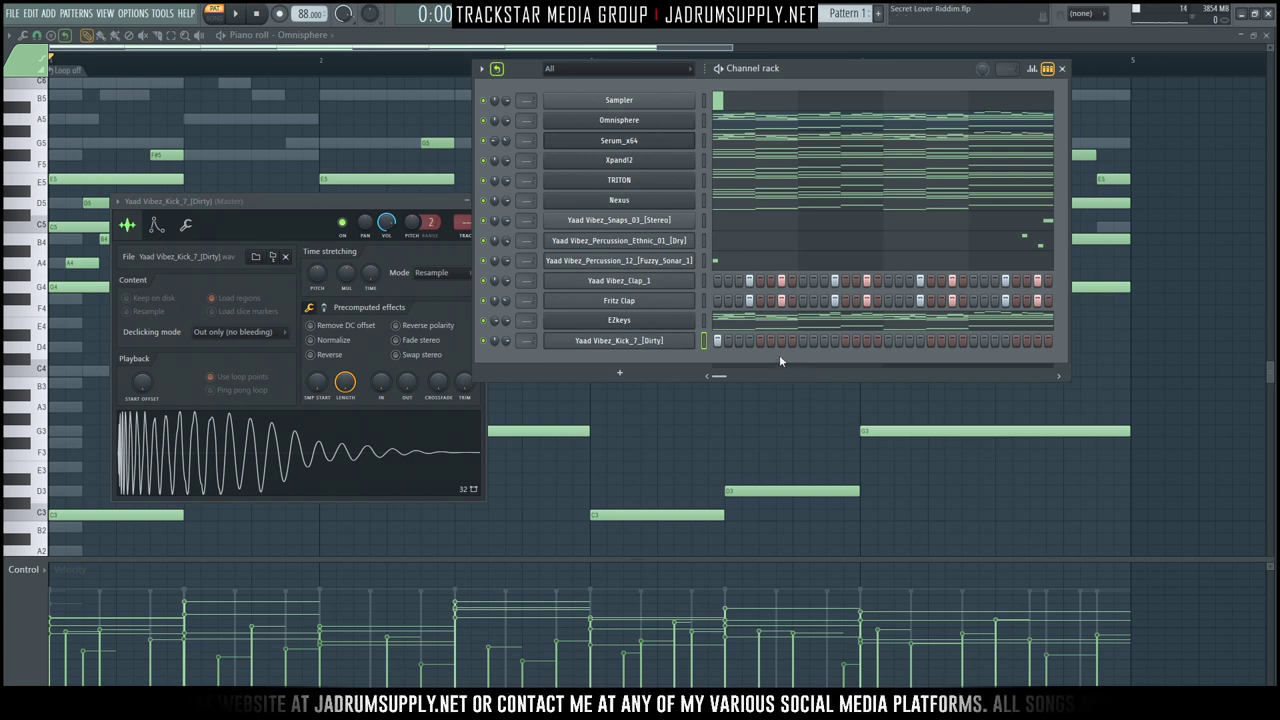
Program the kick on steps 1, 9, 17, 26 and 27, auditioning the two-bar groove.
click(803, 341)
click(888, 340)
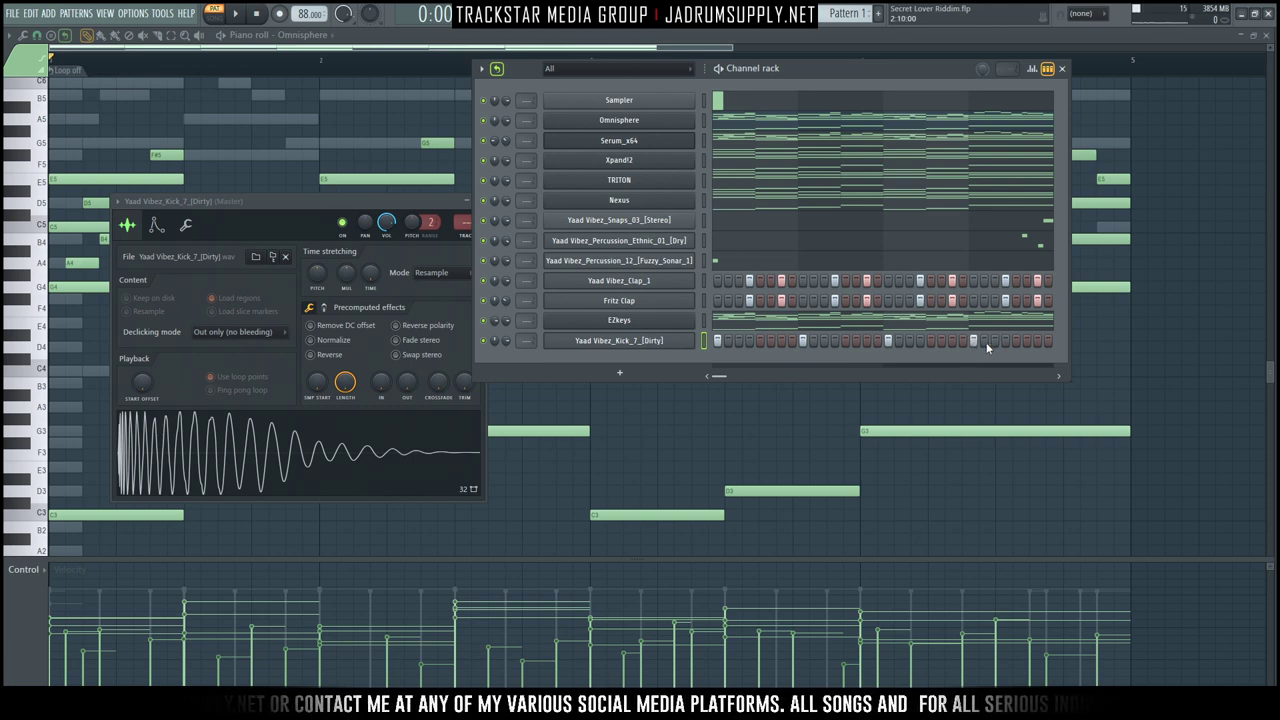
key(space)
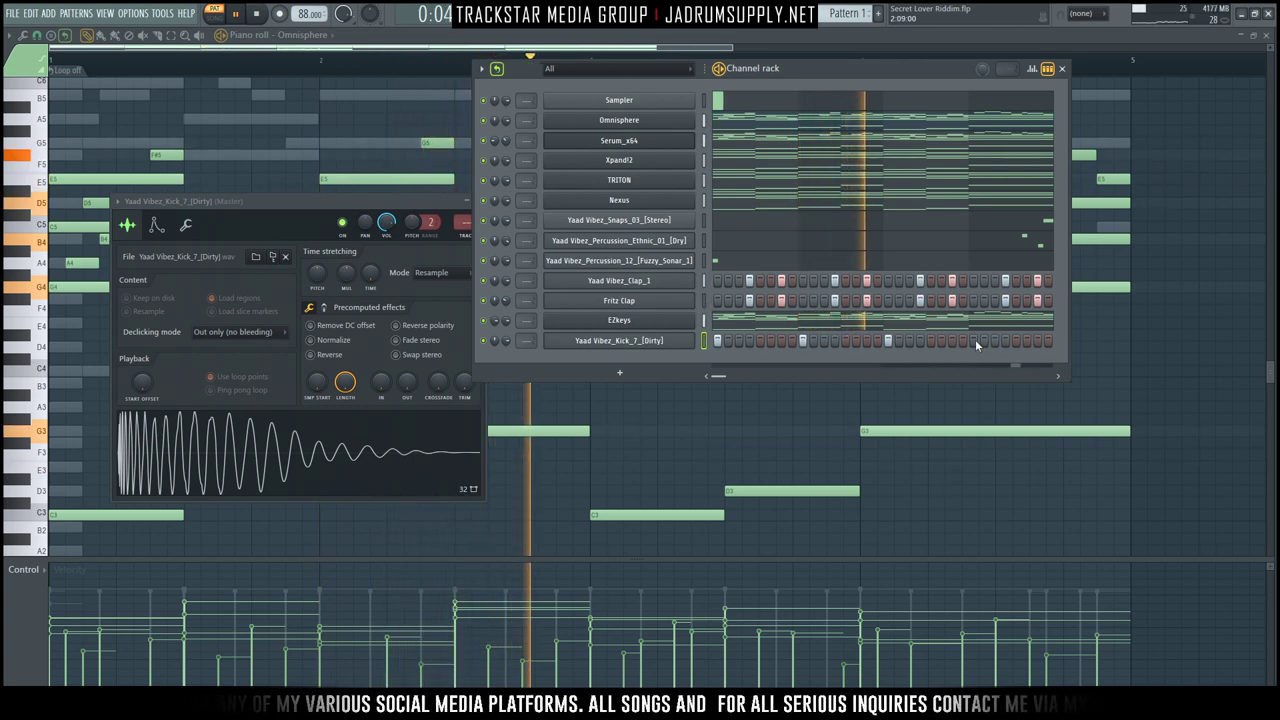
key(space)
click(995, 341)
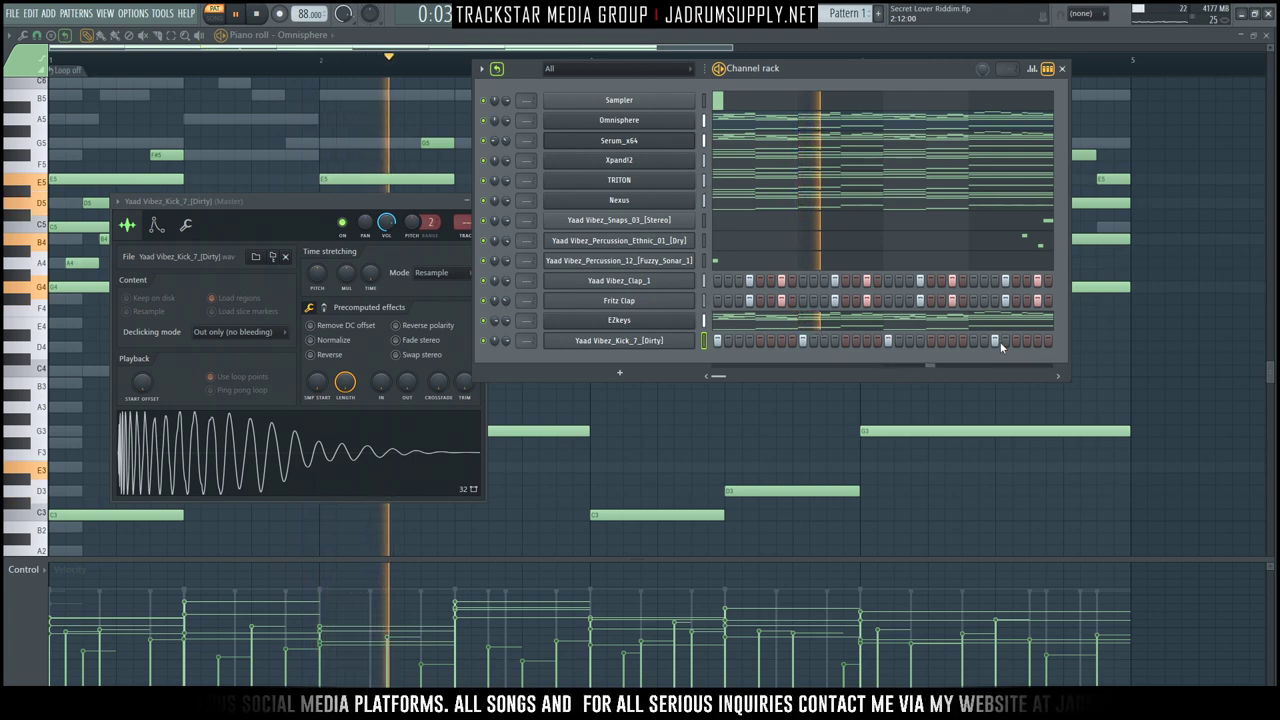
click(985, 341)
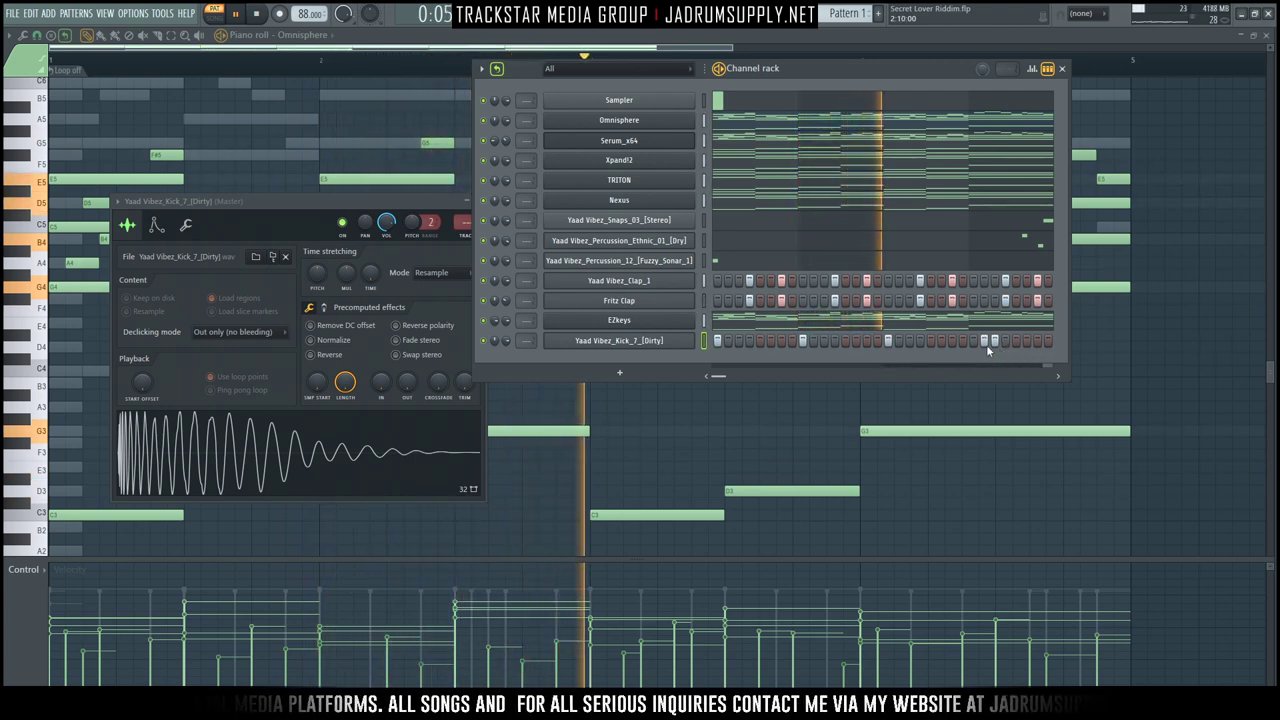
In the kick's piano roll, replace bar 2's last C5 hit with one a single step later.
right_click(640, 341)
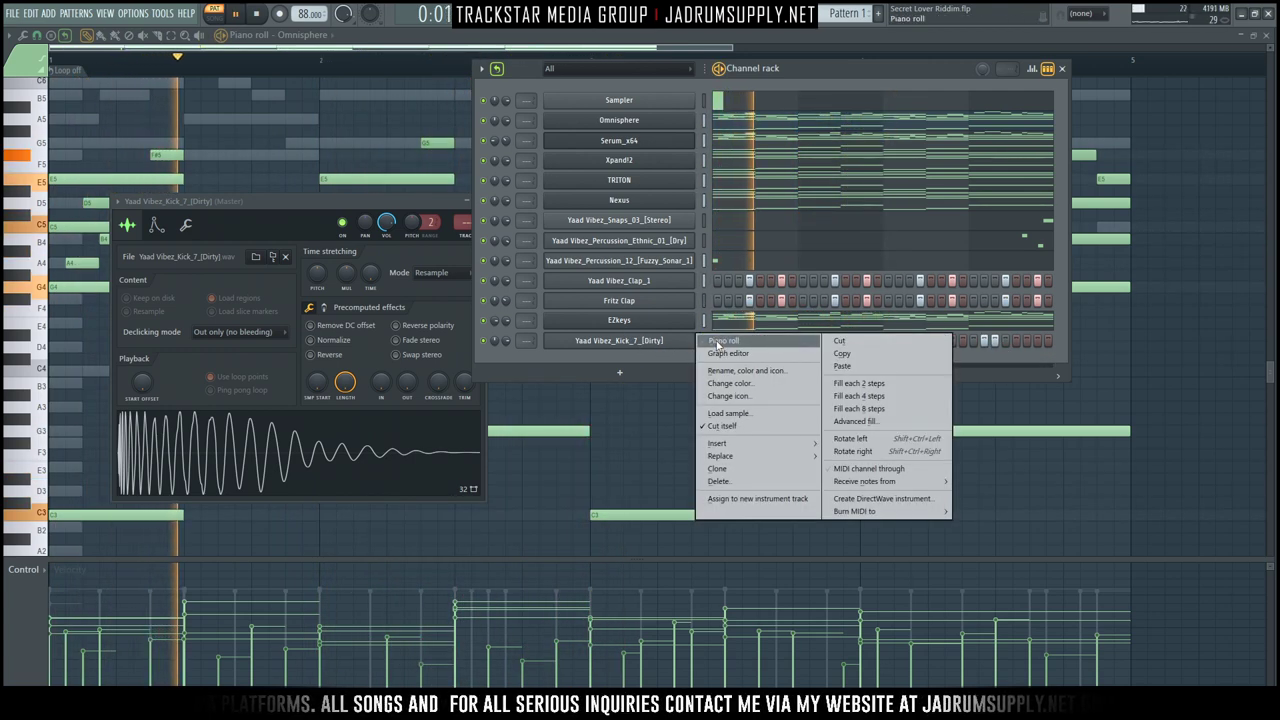
click(720, 341)
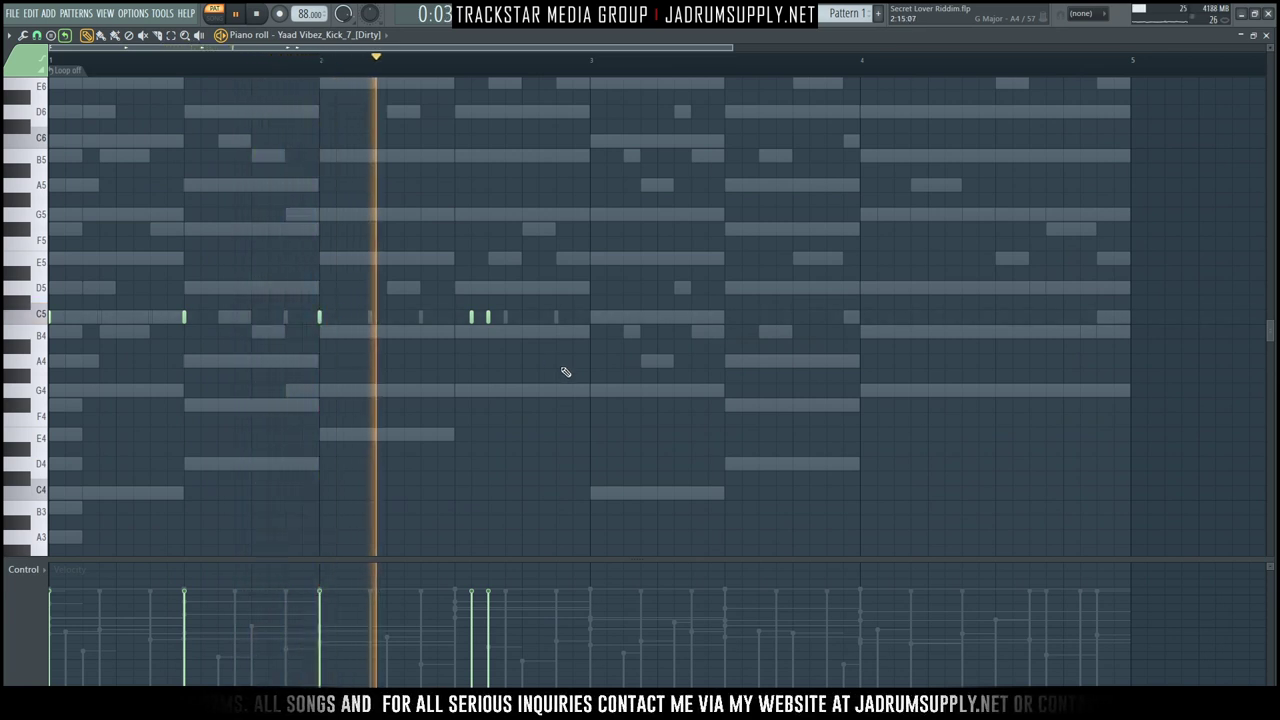
key(space)
key(space)
right_click(488, 318)
click(508, 318)
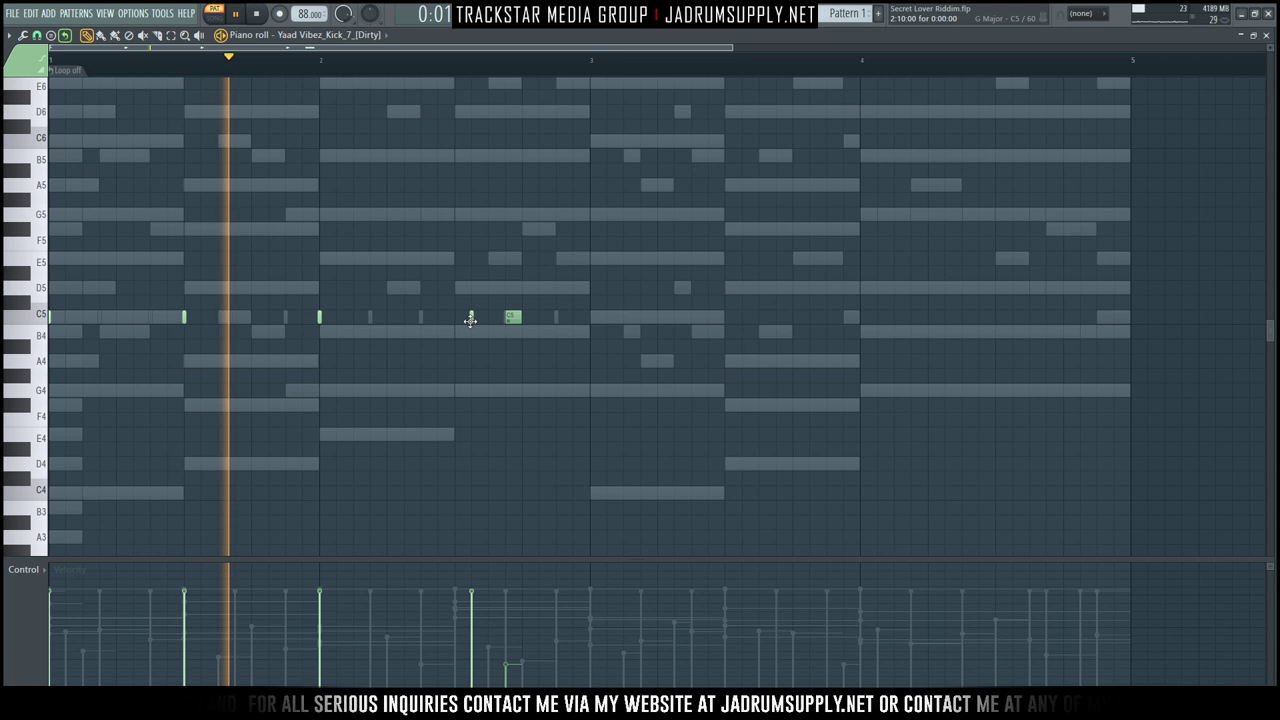
Duplicate the five kick notes from bars 1 and 2 into bars 3 and 4.
drag(528, 302, 70, 328)
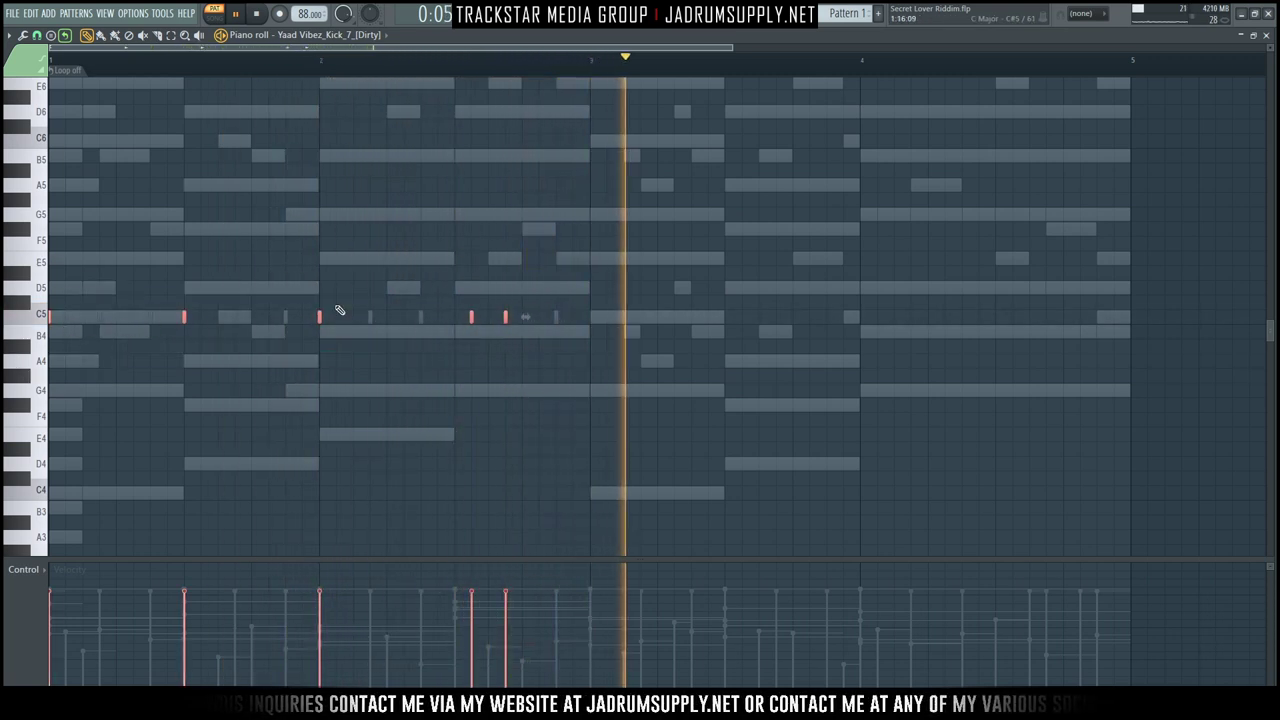
click(558, 322)
drag(526, 270, 90, 370)
key(space)
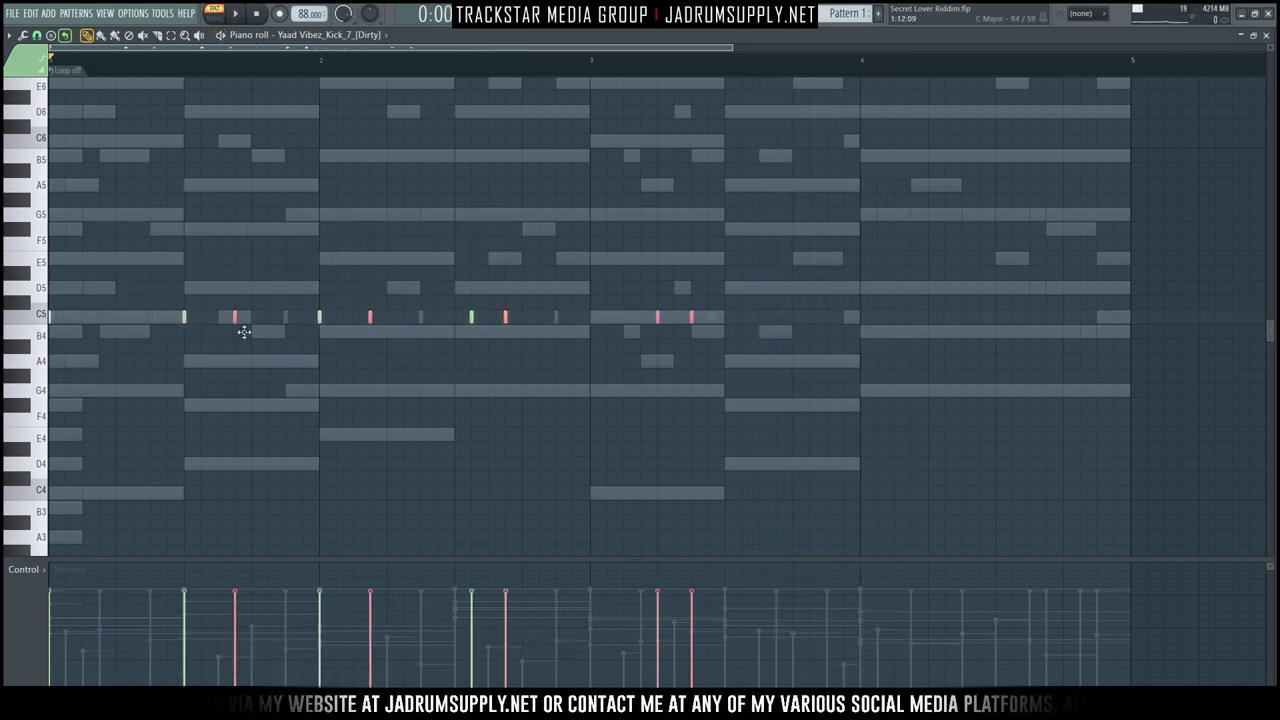
key(space)
Add an extra C5 kick near the end of bar 4 and slightly lengthen all the kick notes.
click(1105, 318)
key(ctrl+a)
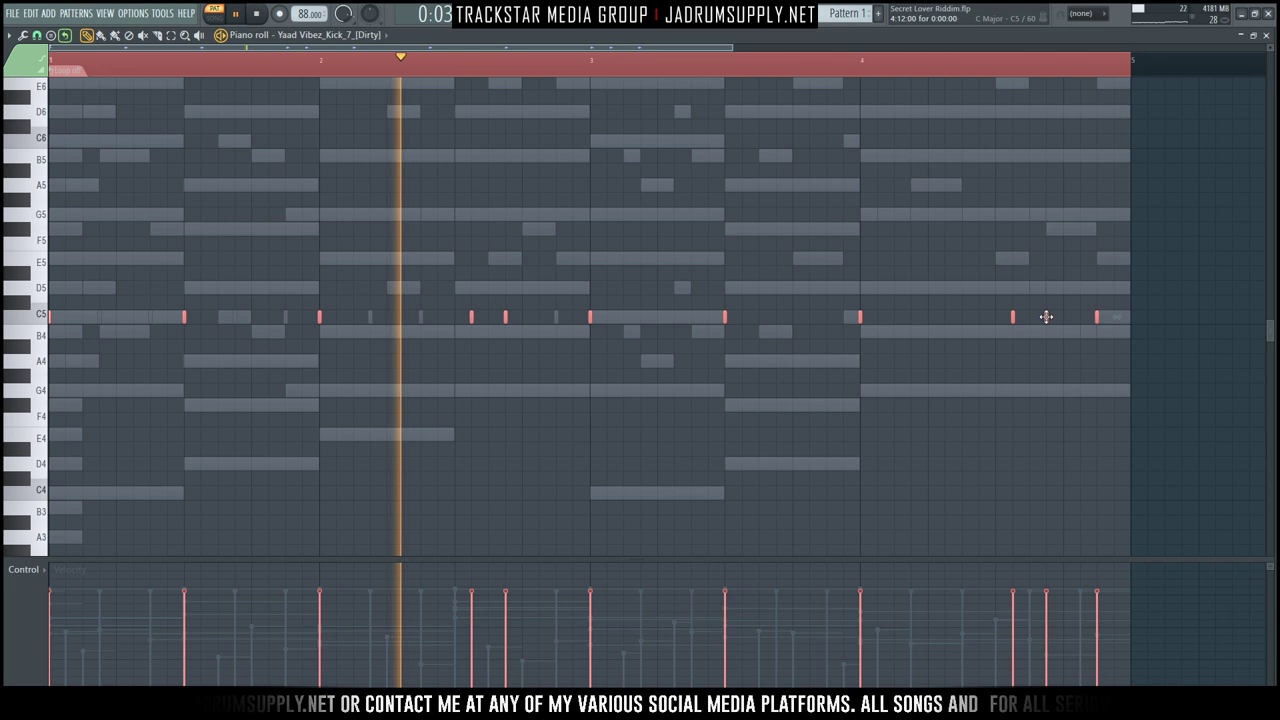
drag(1051, 316, 1060, 316)
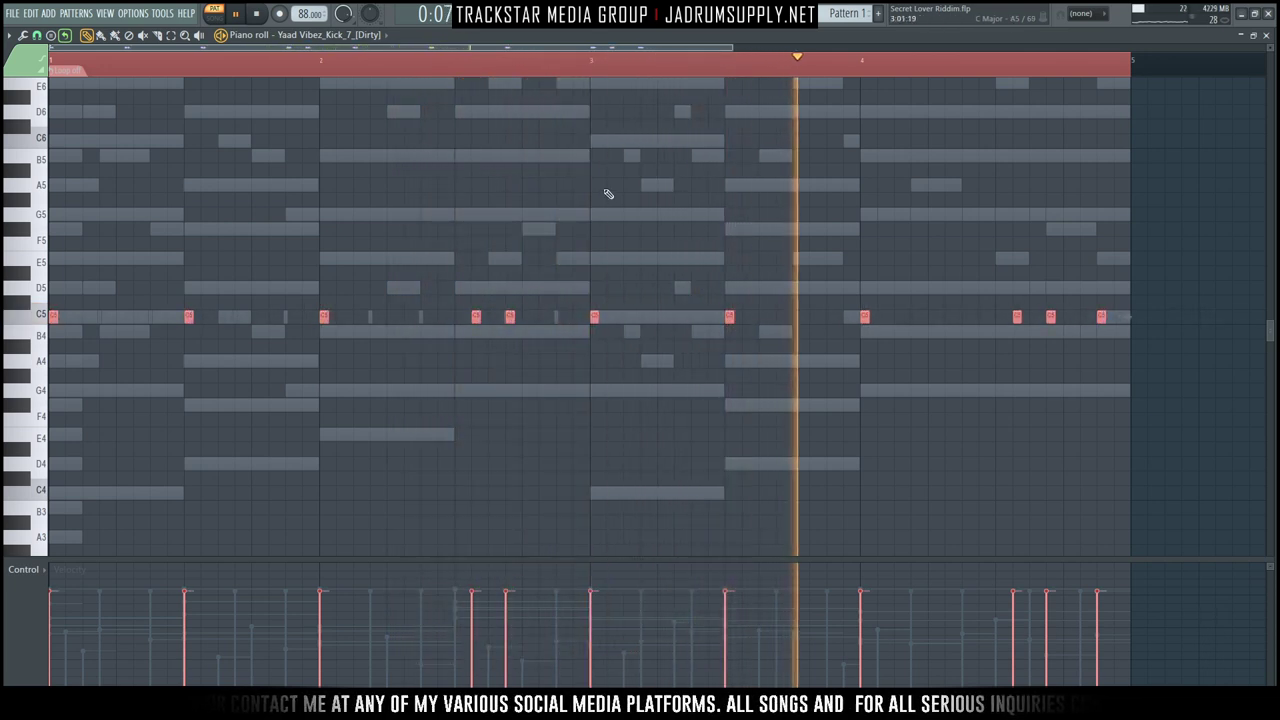
Lower the channel volumes of Xpand!2, Omnisphere, the Fuzzy_Sonar percussion and TRITON while the pattern plays.
key(F6)
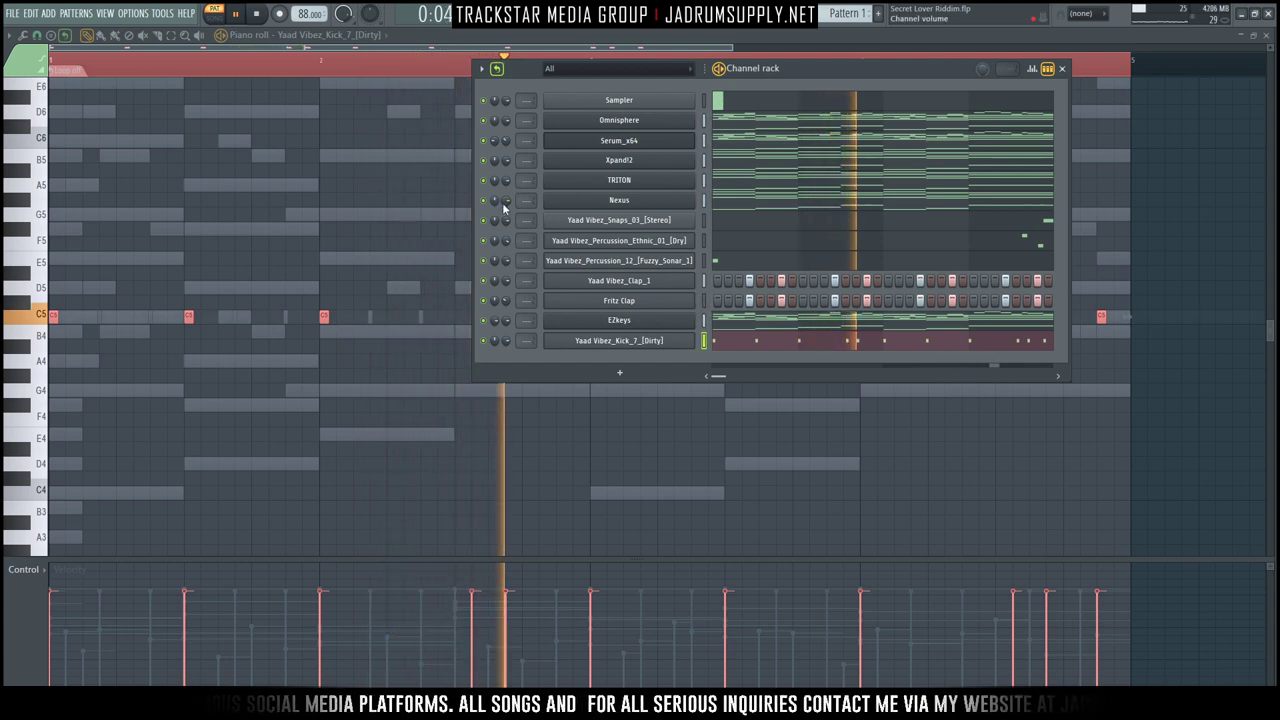
drag(507, 160, 507, 168)
drag(507, 120, 507, 131)
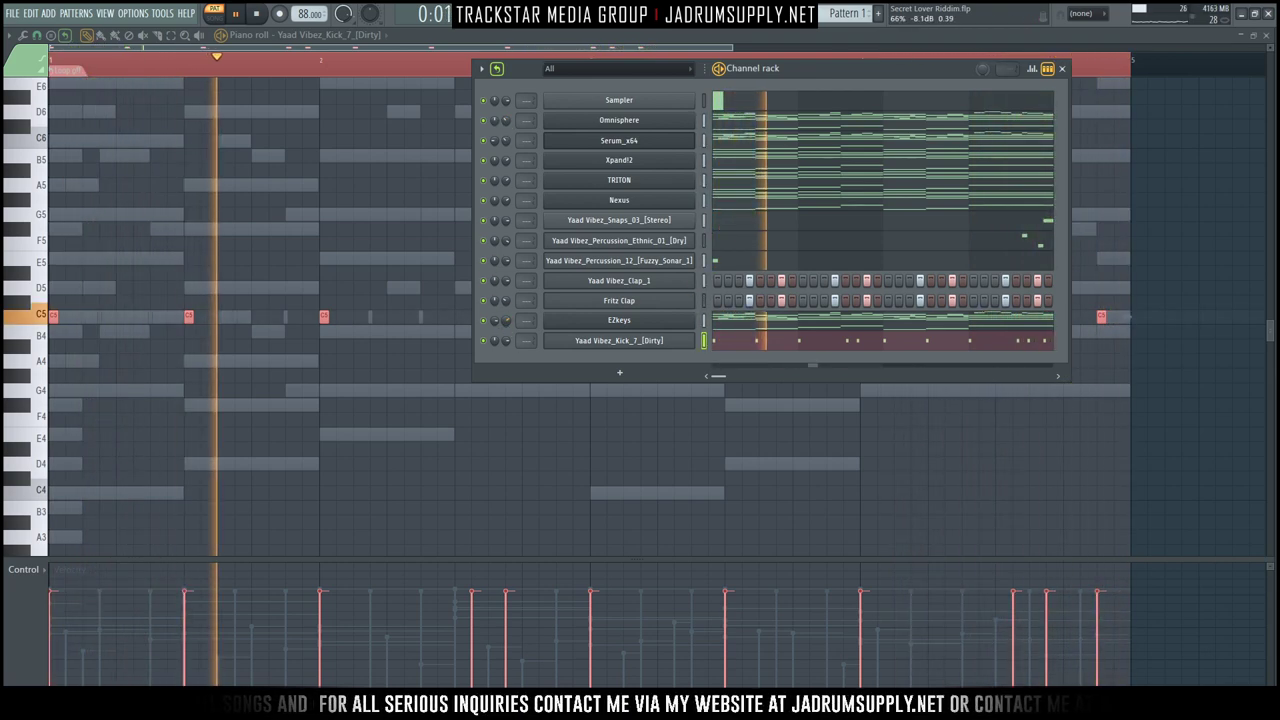
drag(507, 261, 507, 275)
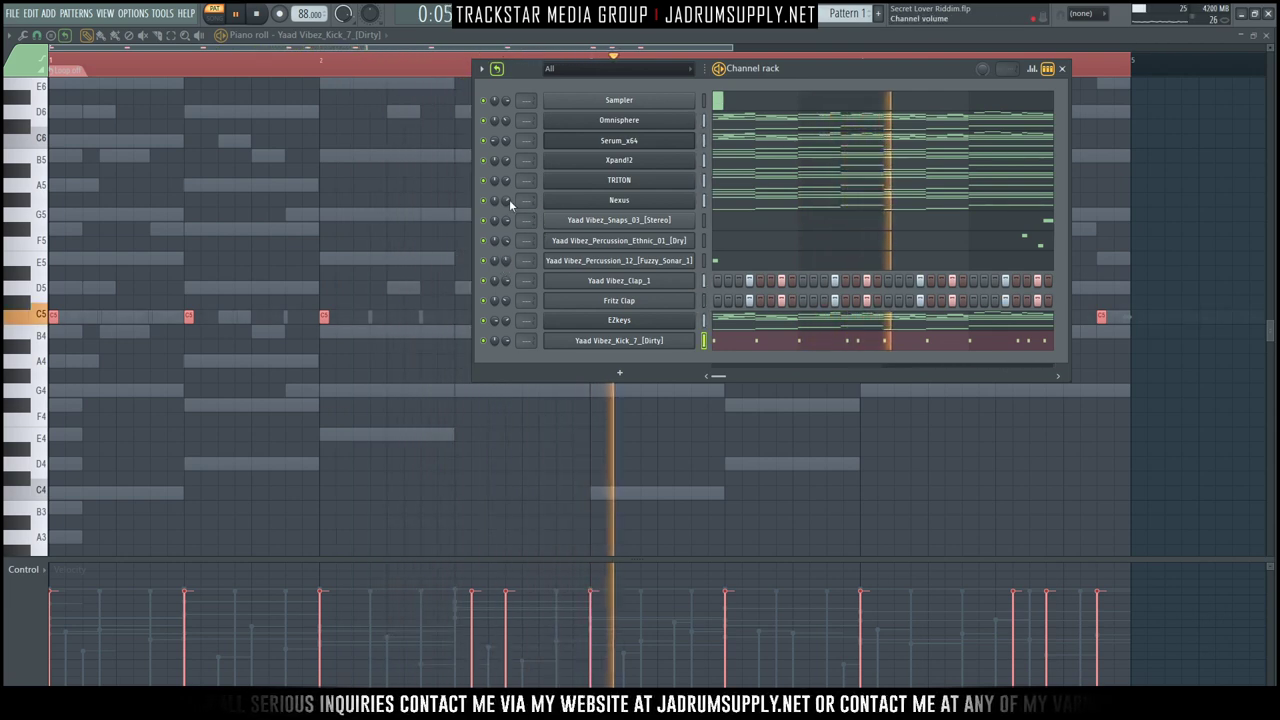
drag(506, 180, 506, 195)
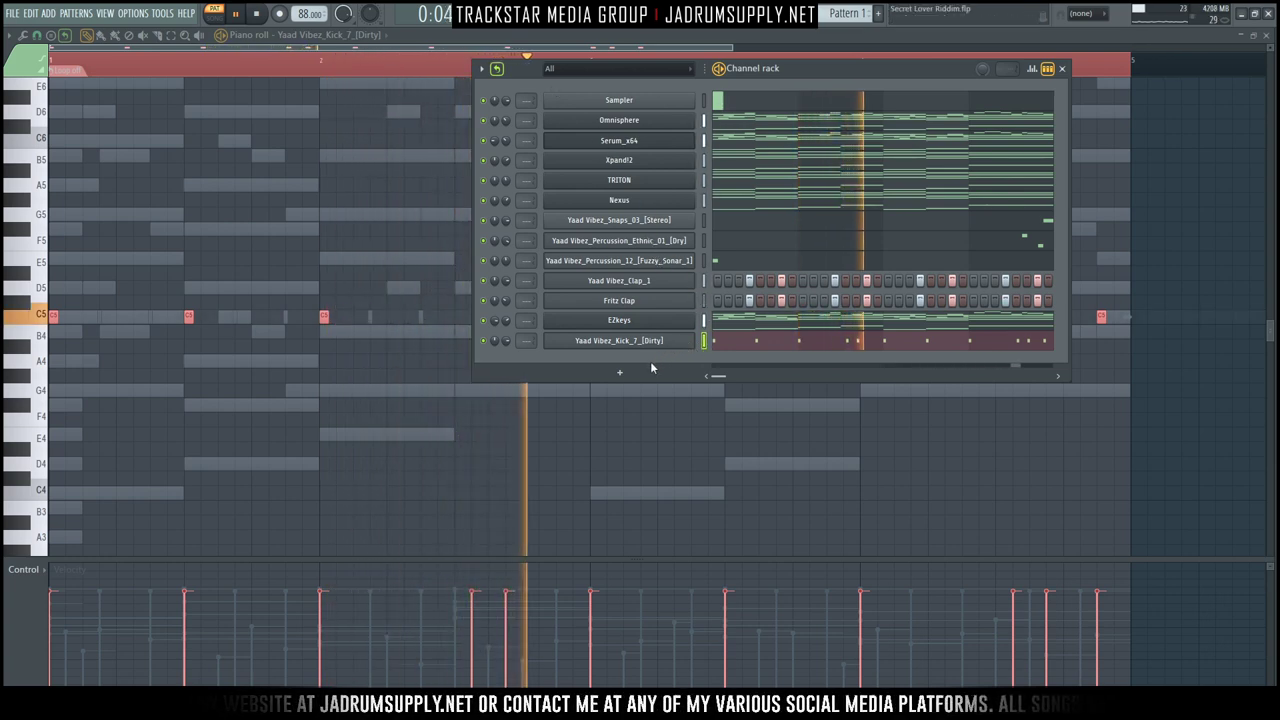
Browse the drum kit's closed hi-hats and load Yaad Vibez_Closed_Hi_Hat_16 into a new channel.
mouse_move(1277, 266)
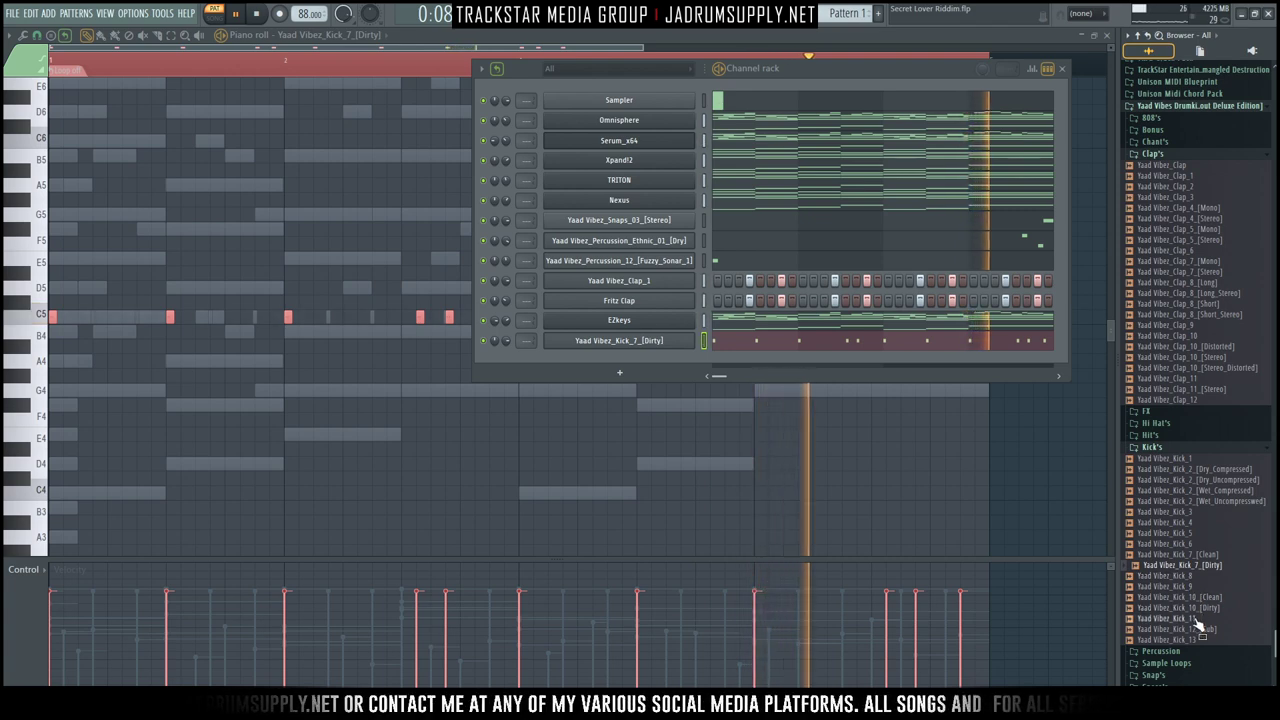
click(1158, 423)
click(1160, 438)
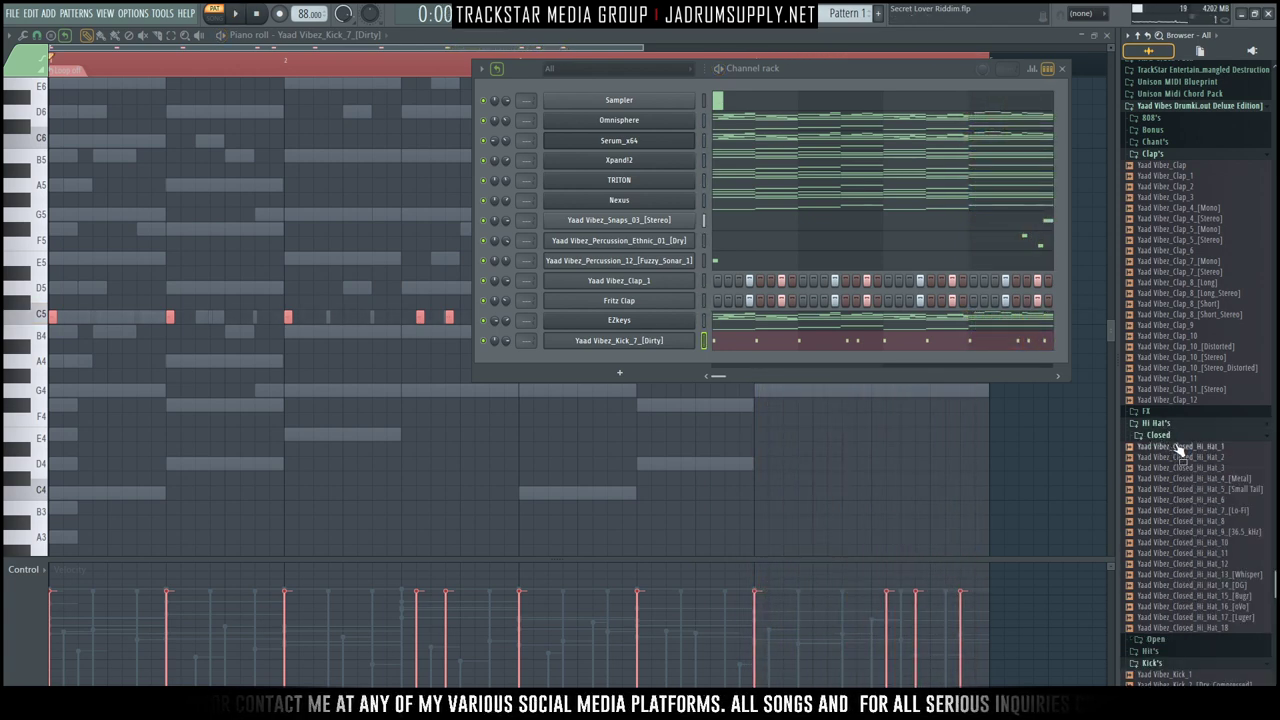
right_click(1188, 447)
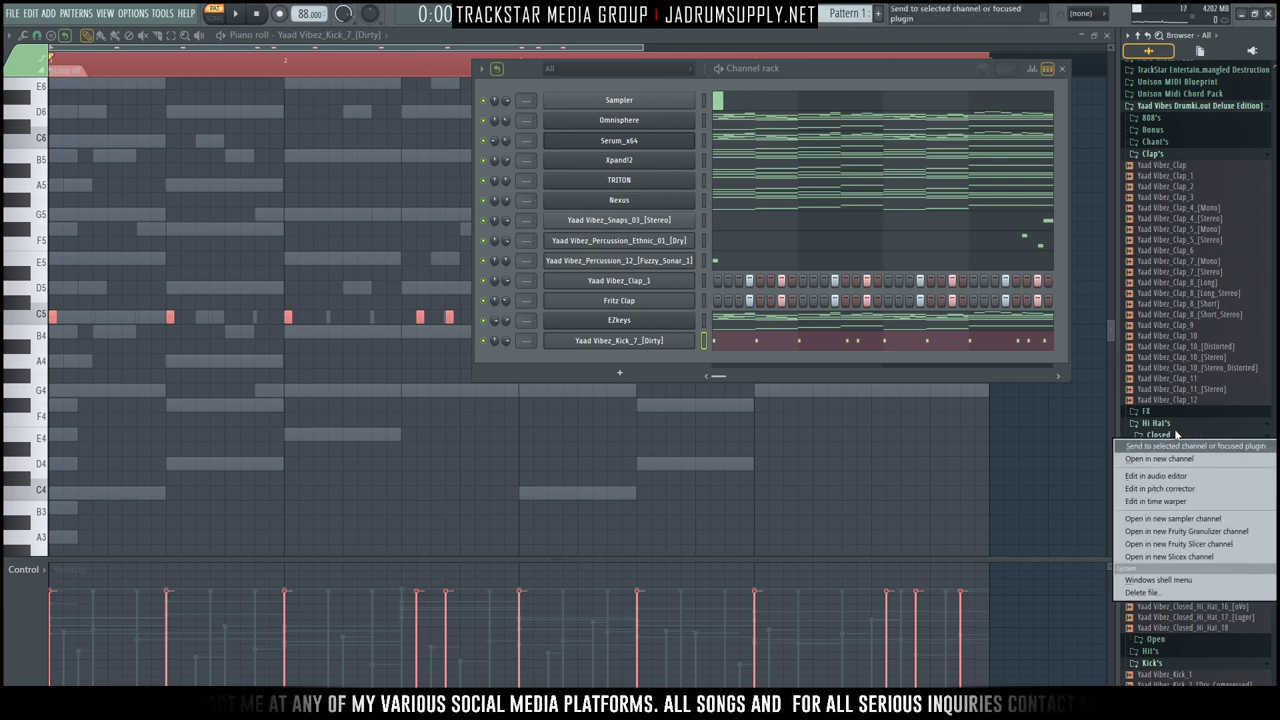
click(1167, 430)
click(1168, 437)
click(1158, 423)
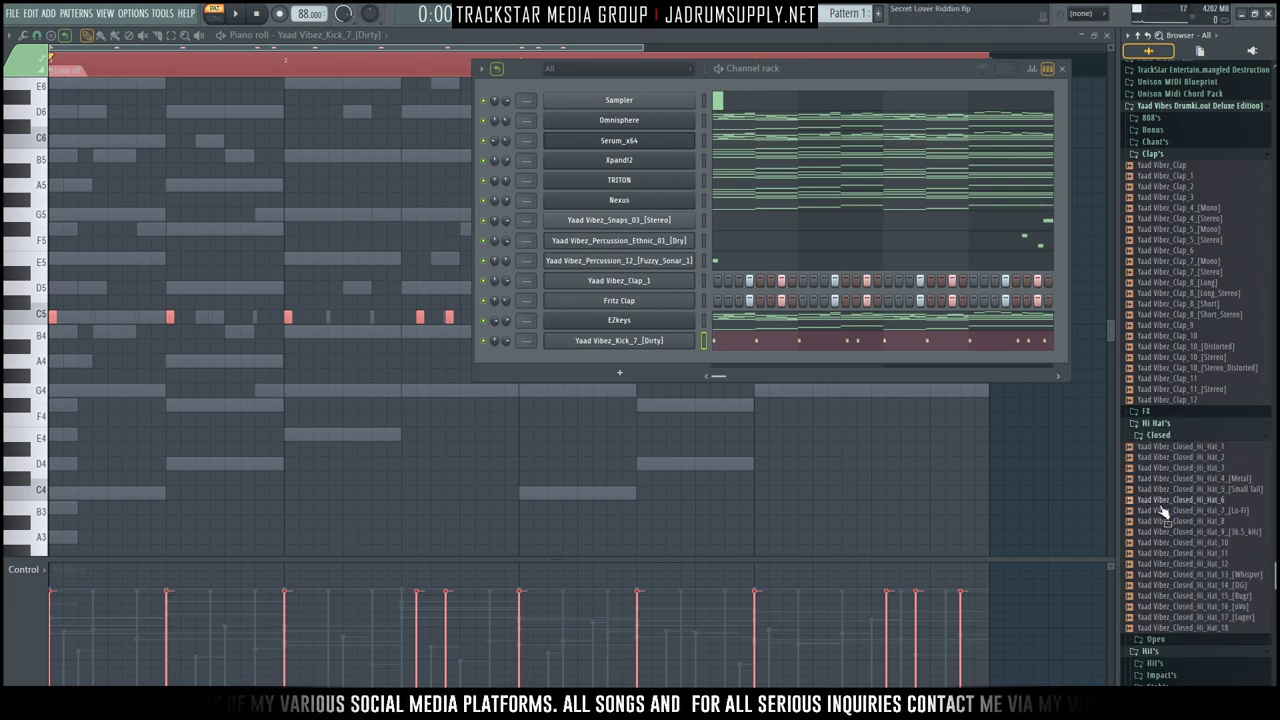
right_click(1235, 612)
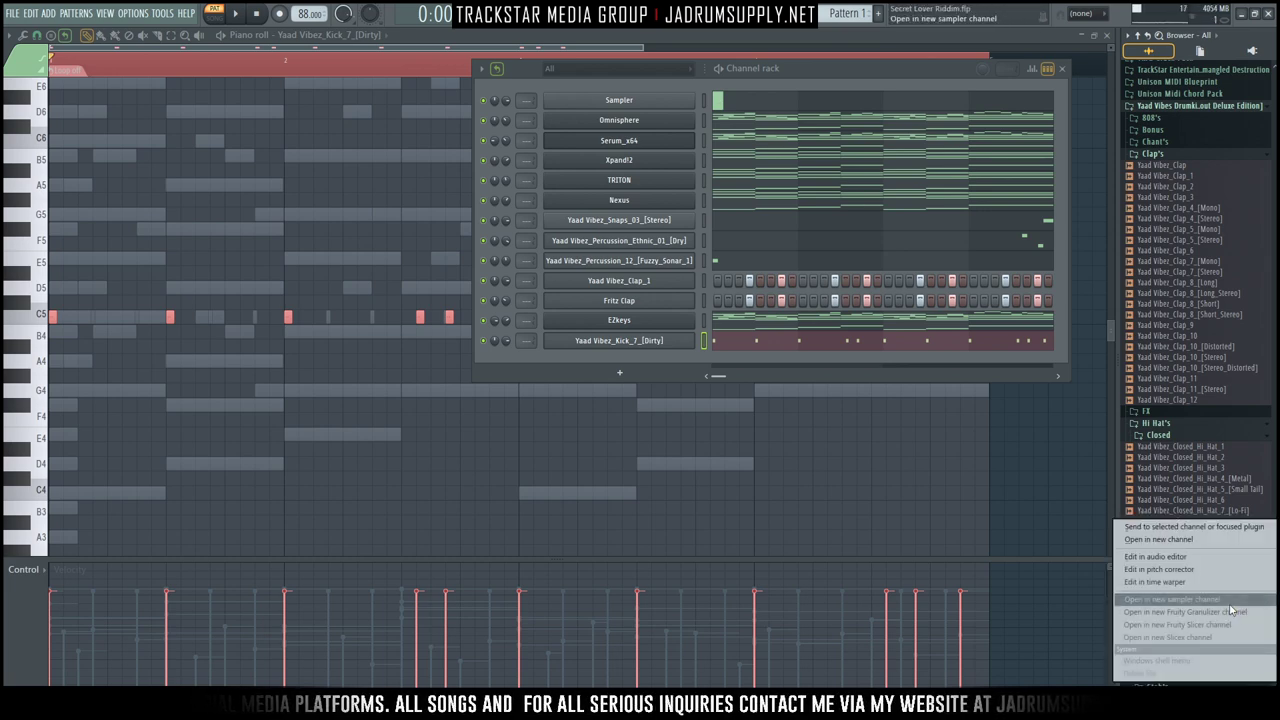
click(1174, 541)
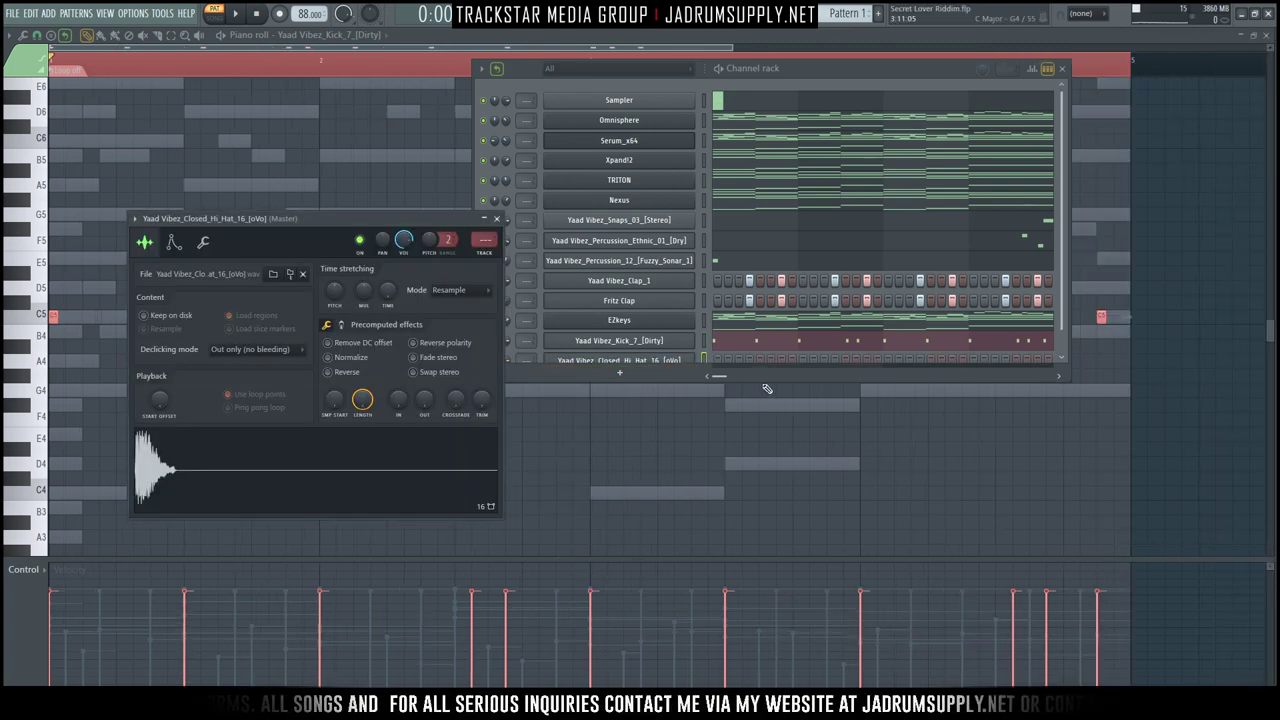
Open the Yaad Vibez_Closed_Hi_Hat_16 channel in the piano roll and place a C5 hit at the start of bar 1.
drag(766, 382, 750, 456)
right_click(688, 361)
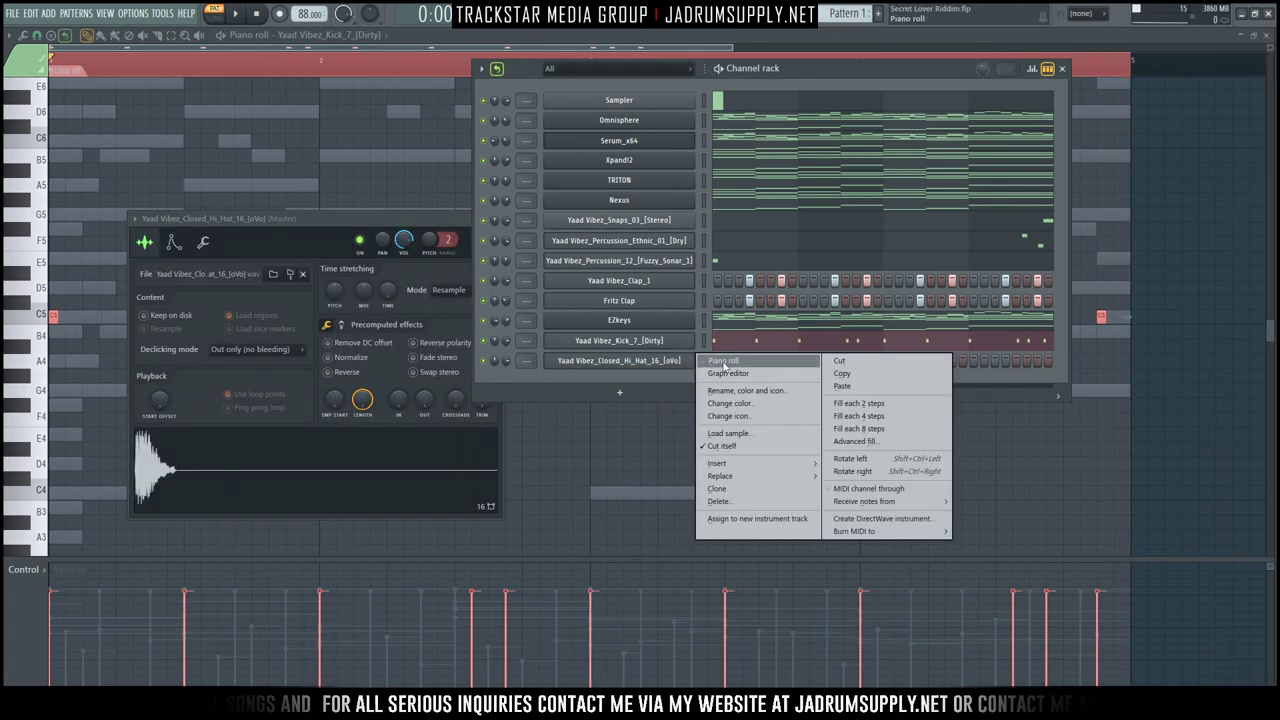
click(724, 361)
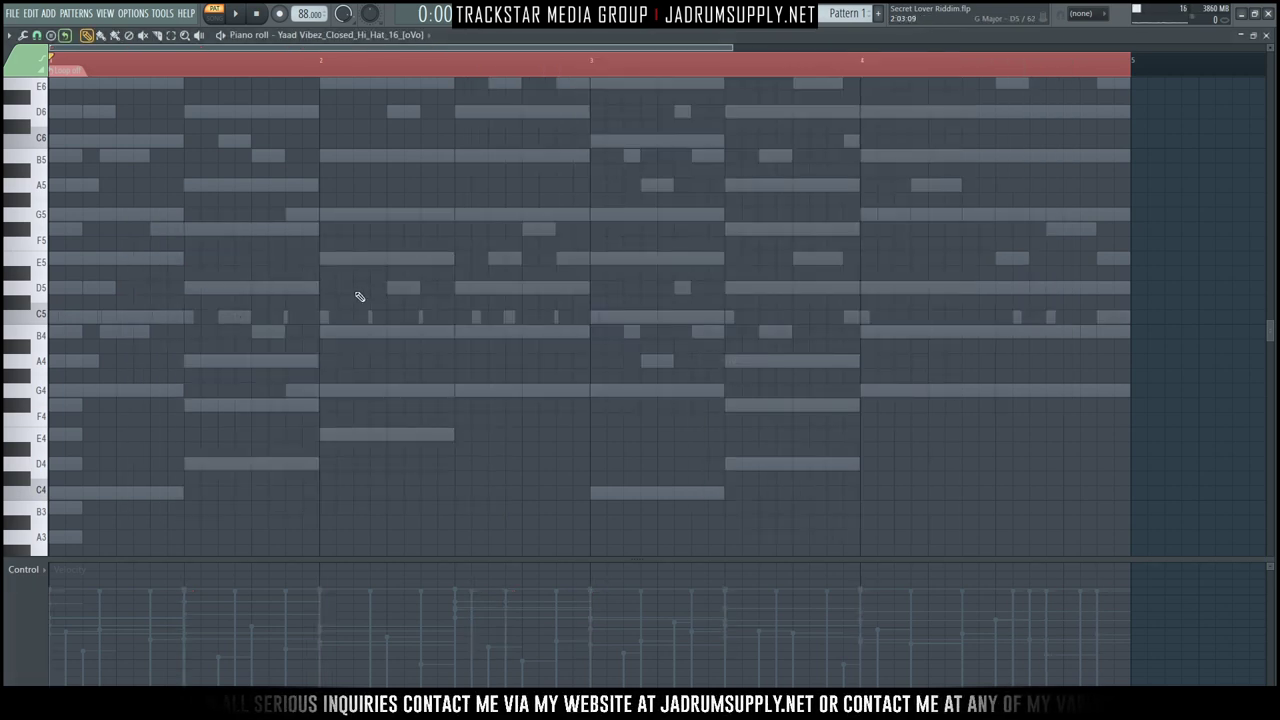
key(space)
key(space)
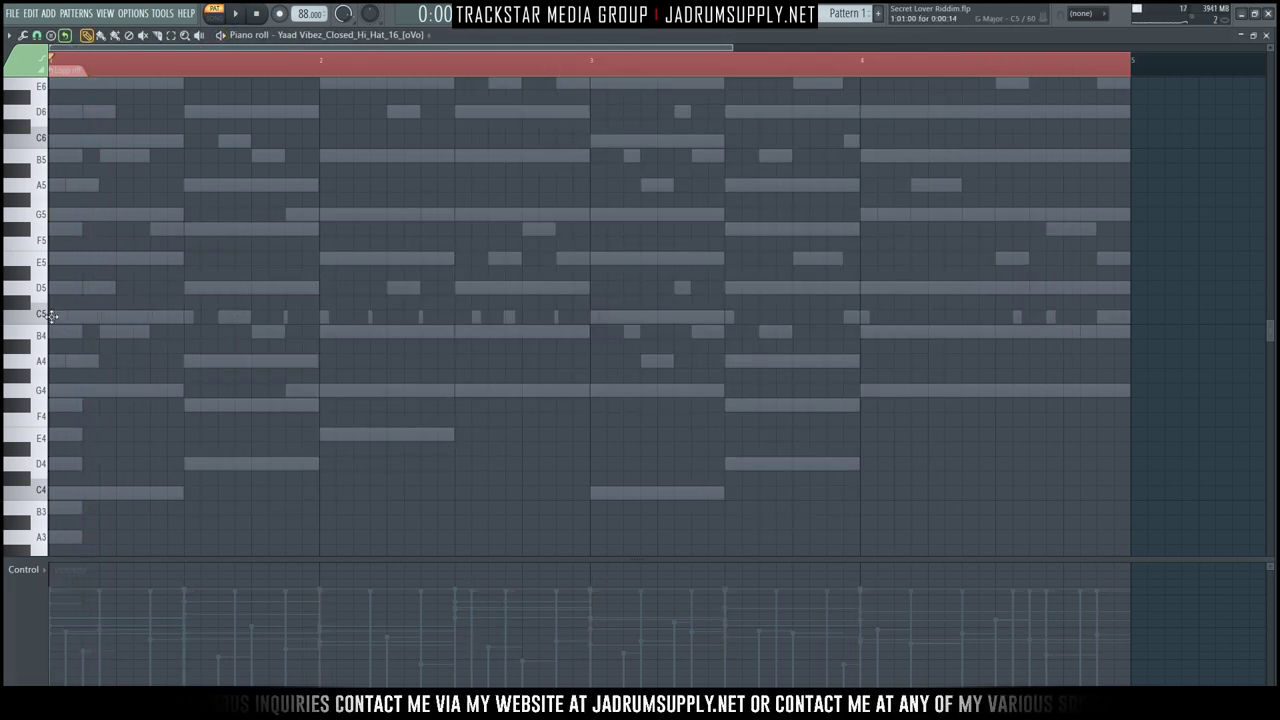
click(24, 569)
click(67, 660)
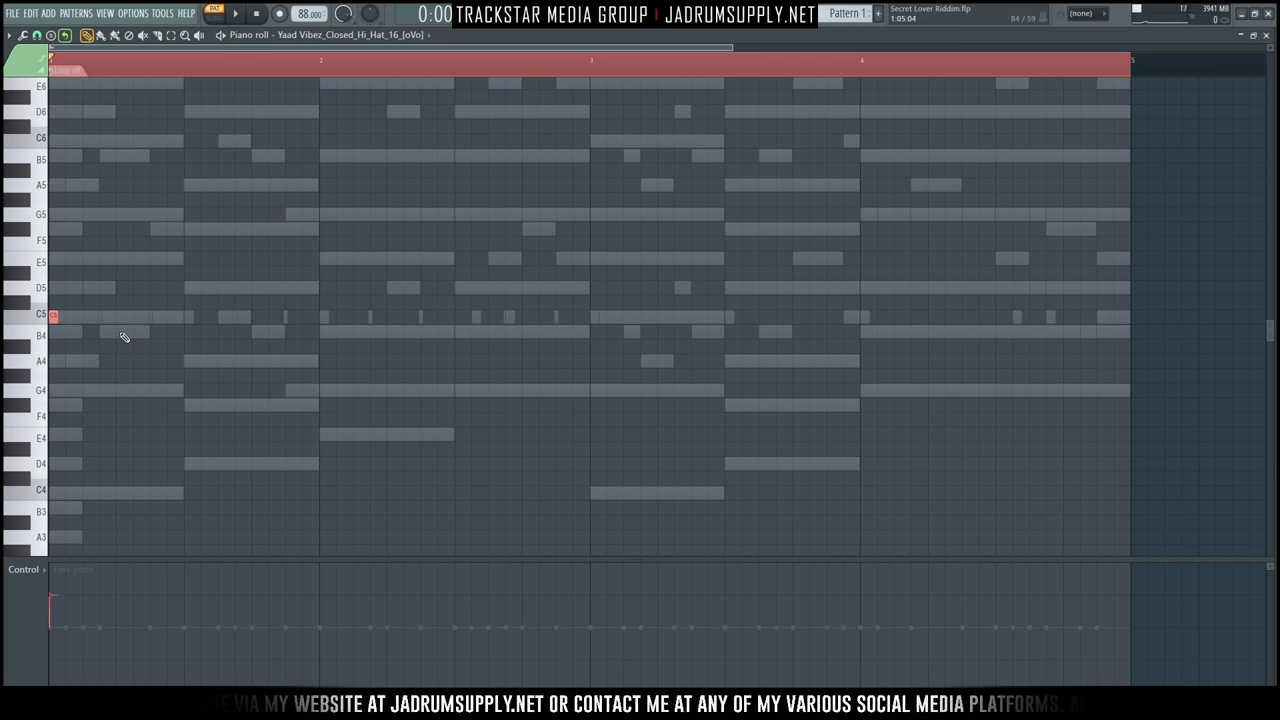
Try a C5 hit on step 3 of bar 1 with playback, remove it and place one on step 5.
click(87, 317)
key(space)
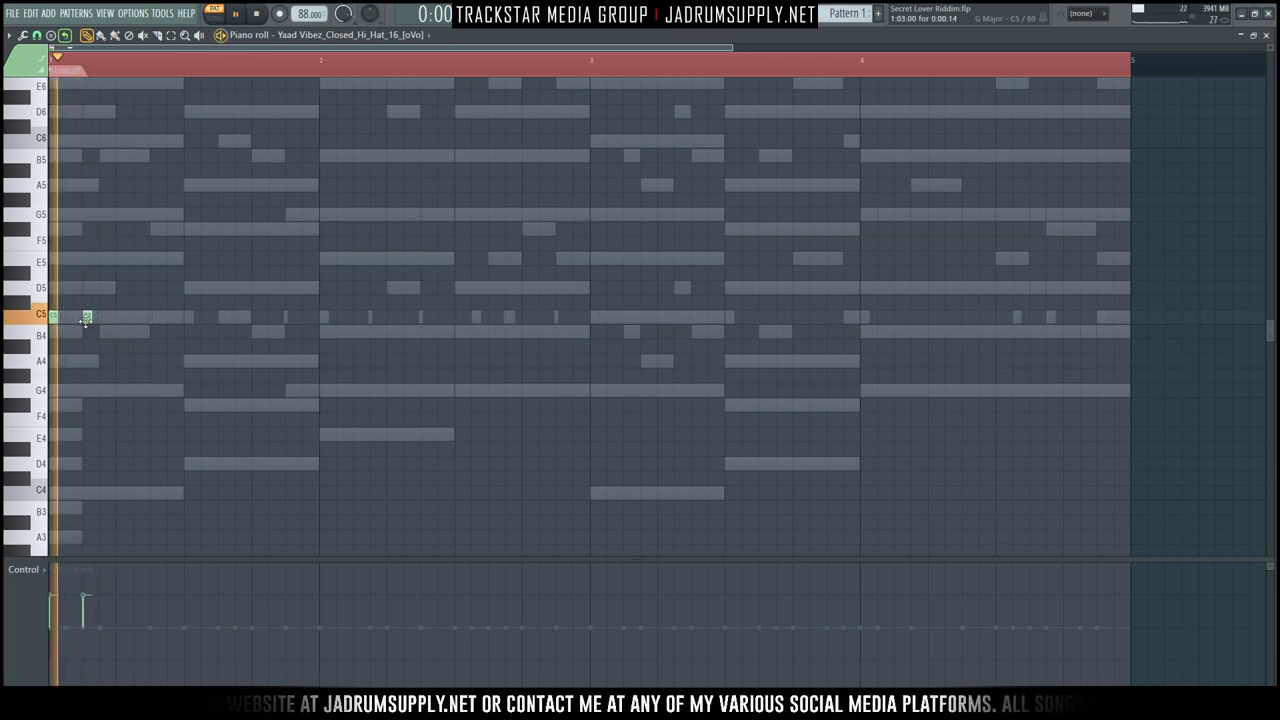
key(space)
right_click(88, 318)
click(120, 318)
Set the control lane to note velocity and play back the opening hi-hat hits.
click(28, 570)
click(51, 593)
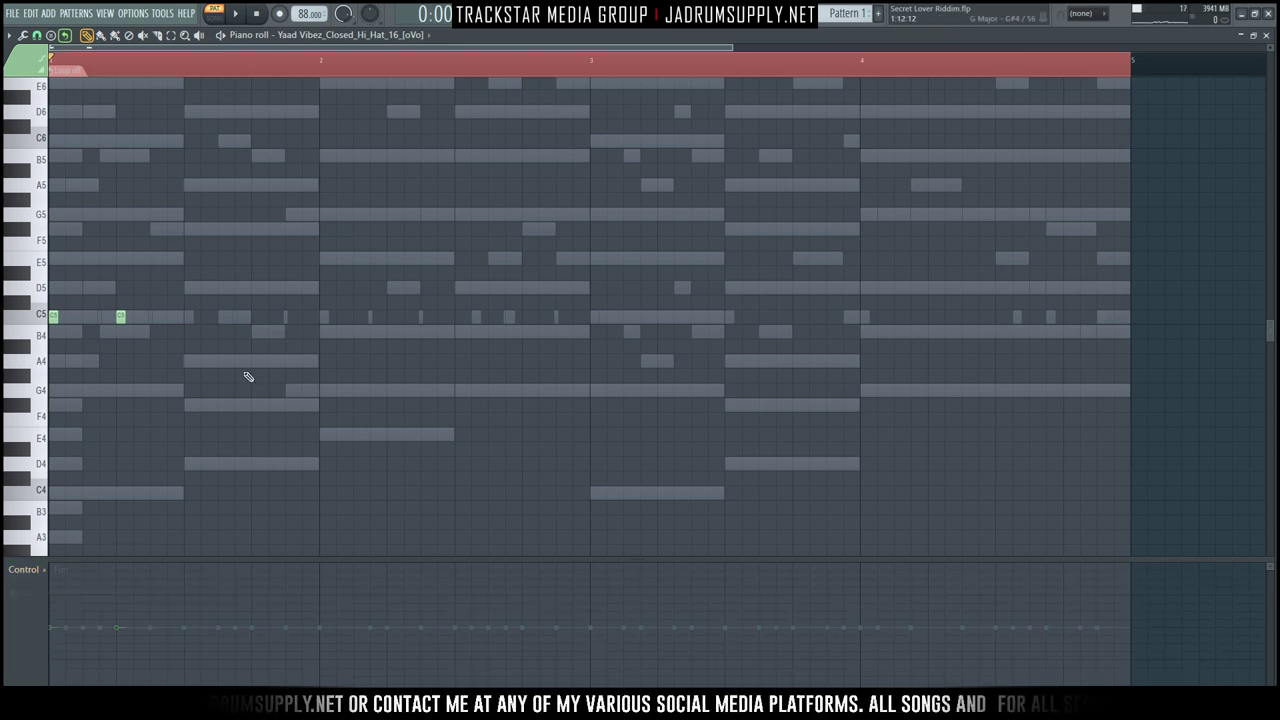
click(28, 570)
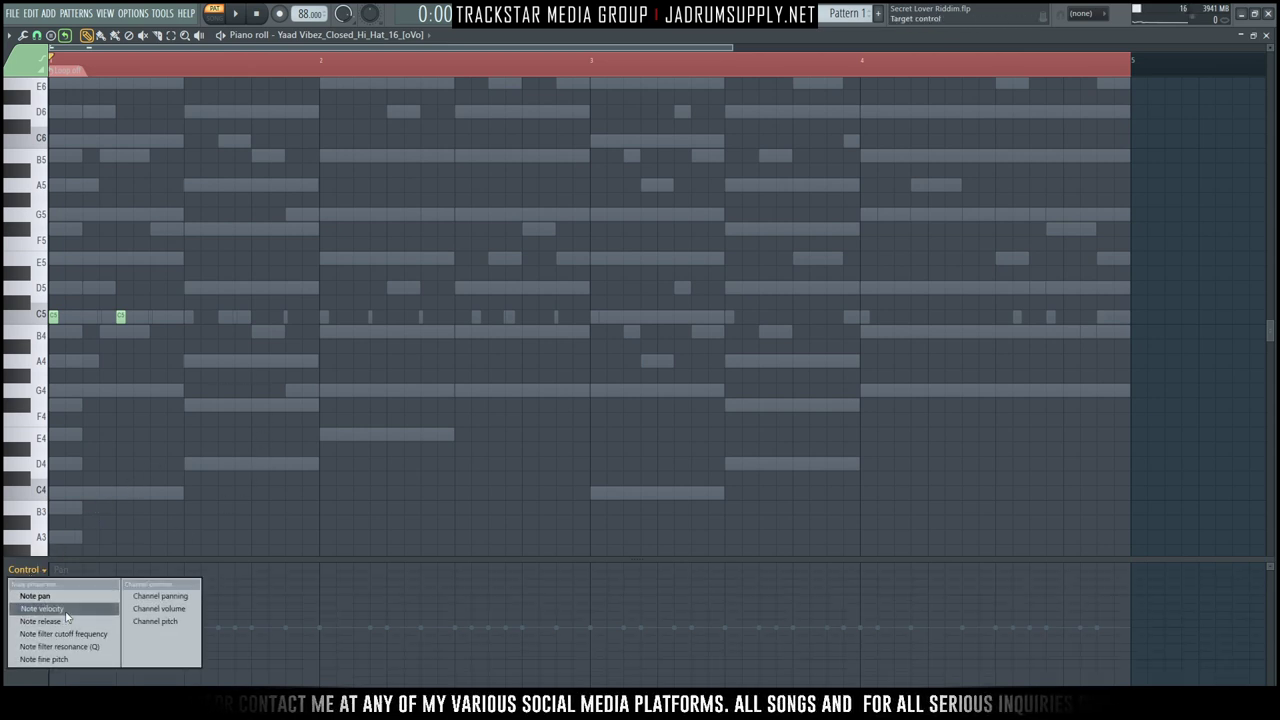
click(65, 609)
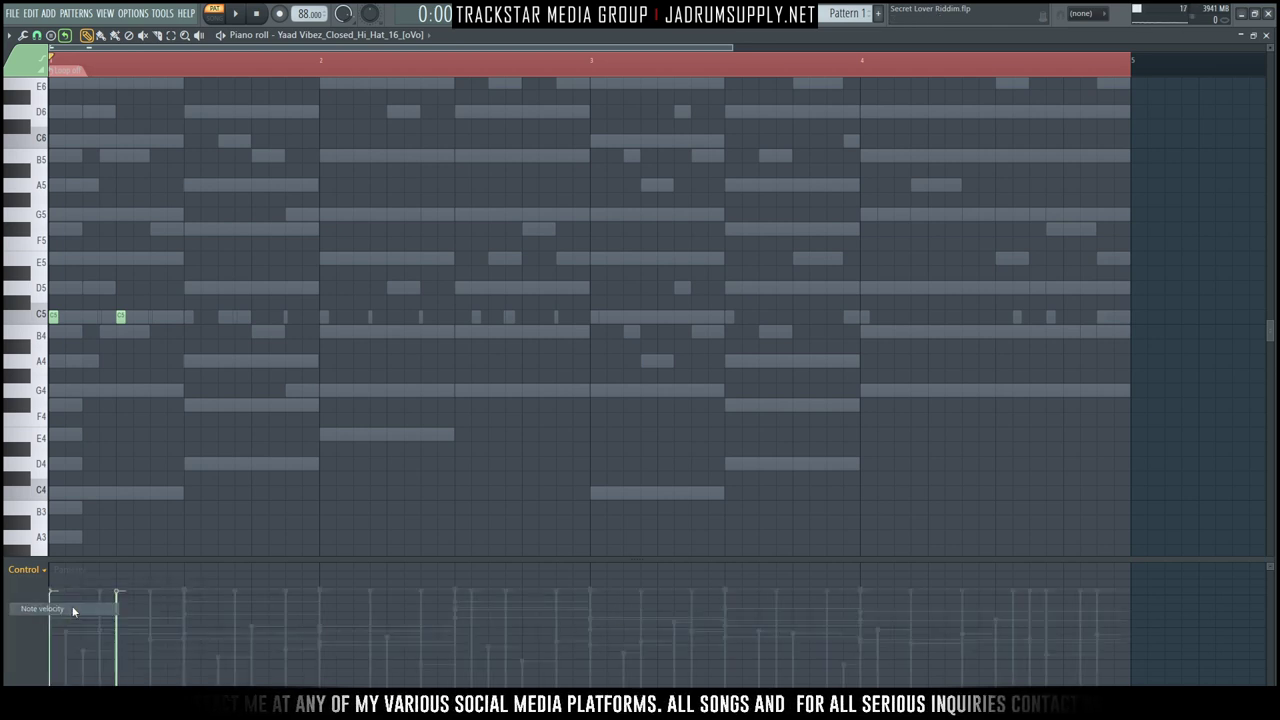
key(space)
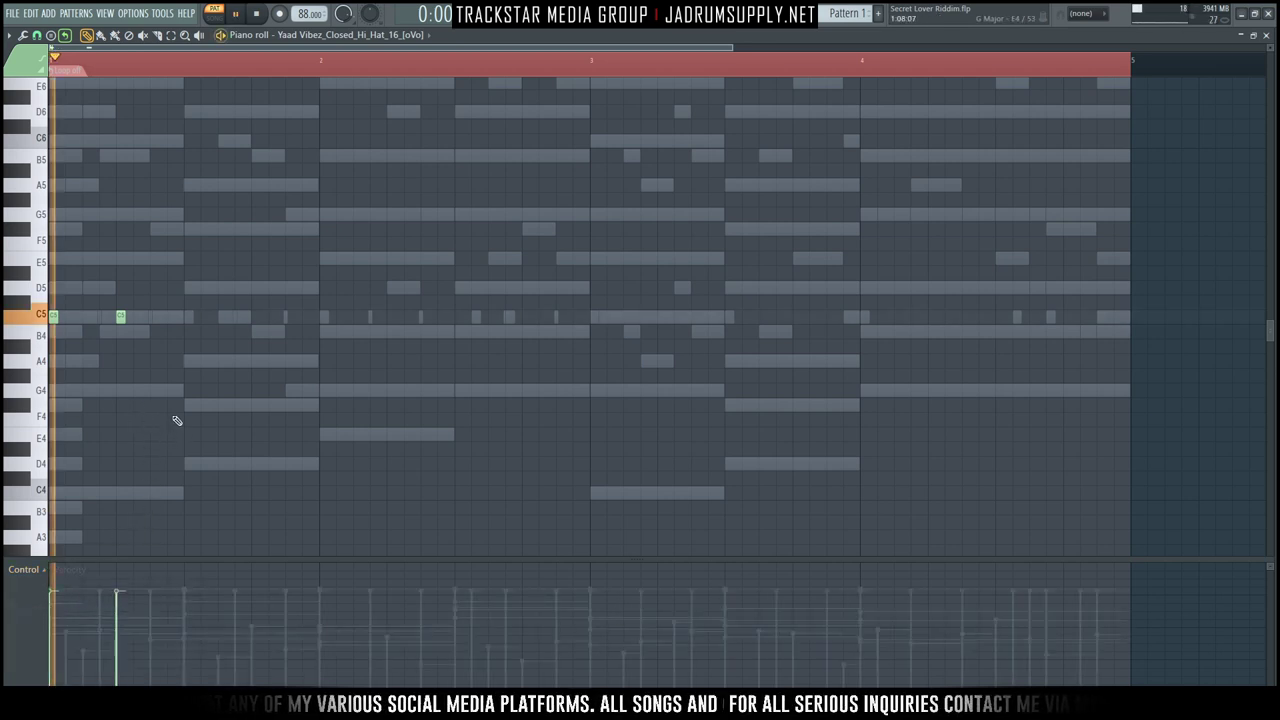
key(space)
key(space)
key(space)
Add C5 hi-hat hits on steps 3, 4 and 7 of bar 1 and remove the one on step 5, checking with playback.
click(87, 317)
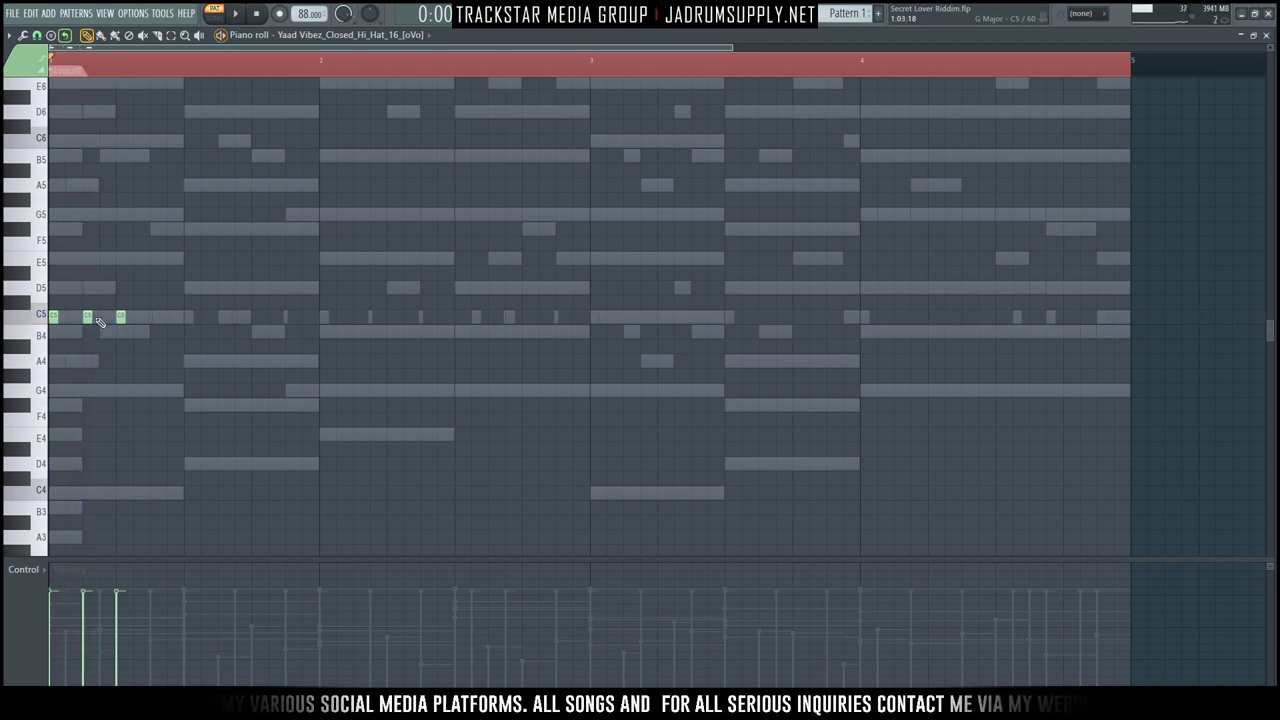
key(space)
click(104, 317)
key(space)
right_click(120, 317)
key(space)
key(space)
click(154, 317)
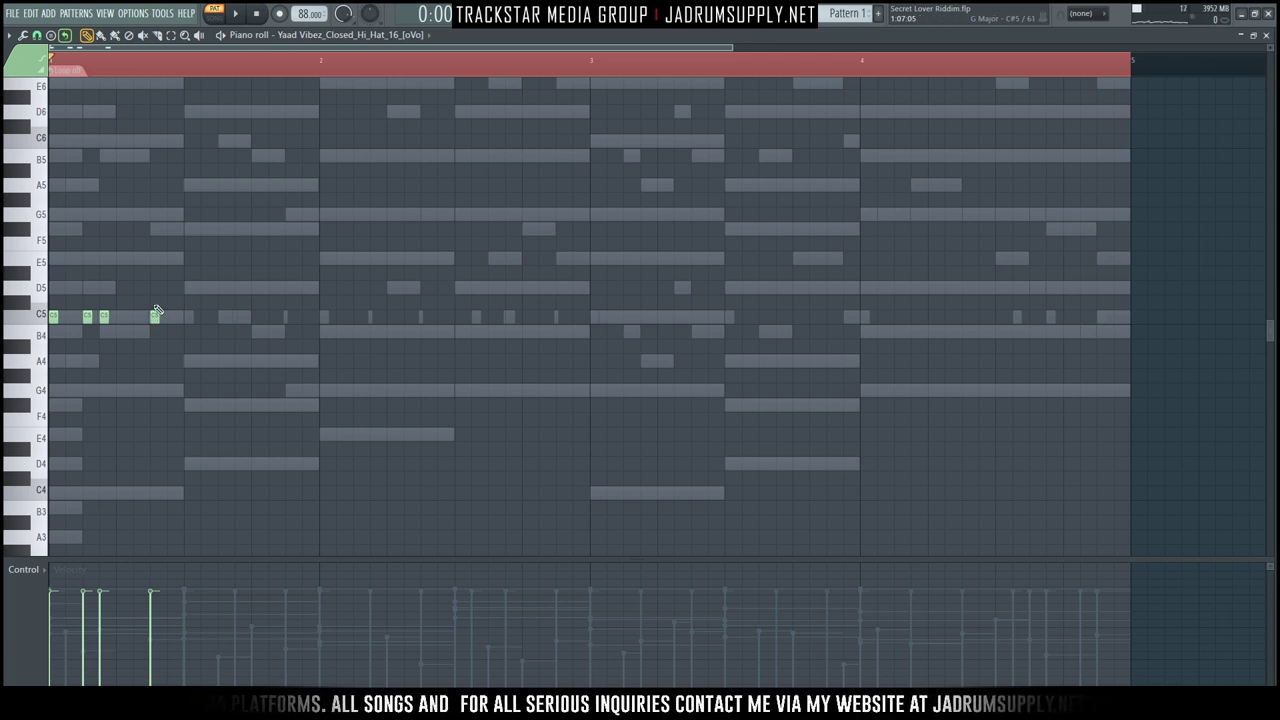
Lengthen the step 7 hi-hat to the middle of bar 1 and chop it into a roll with the Default chopper pattern.
drag(161, 318, 183, 323)
ctrl+click(164, 322)
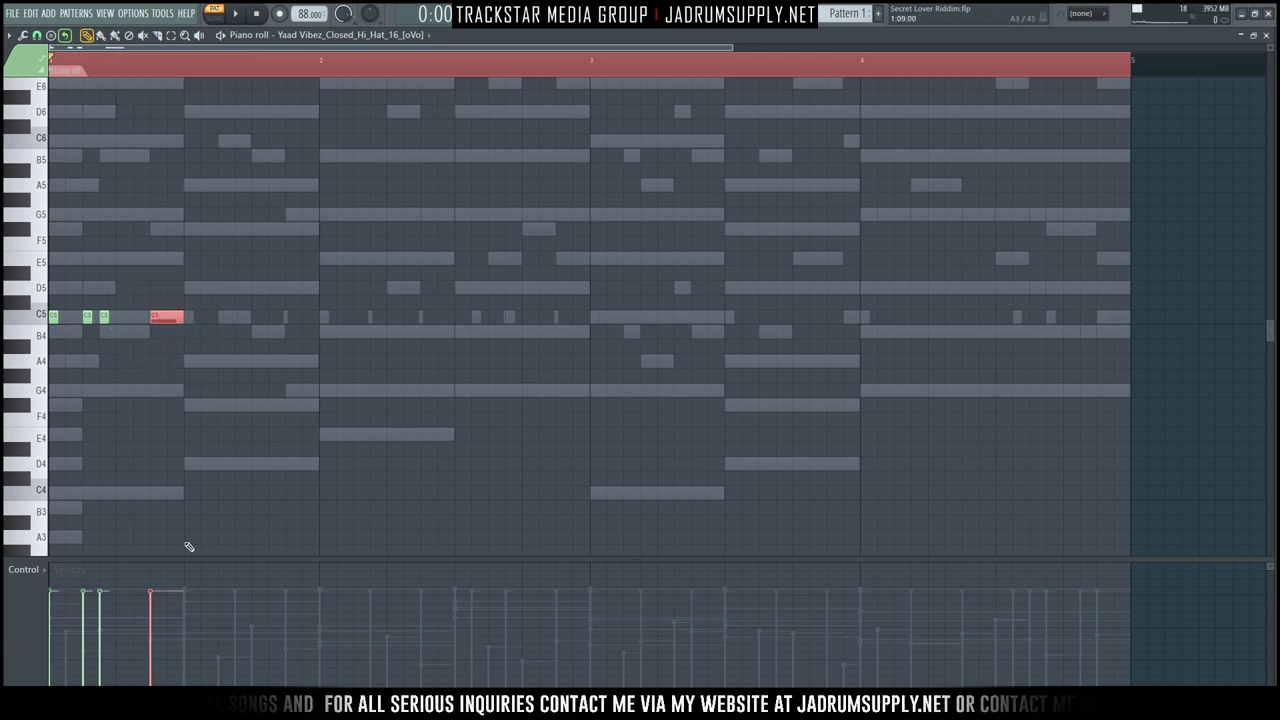
key(alt+u)
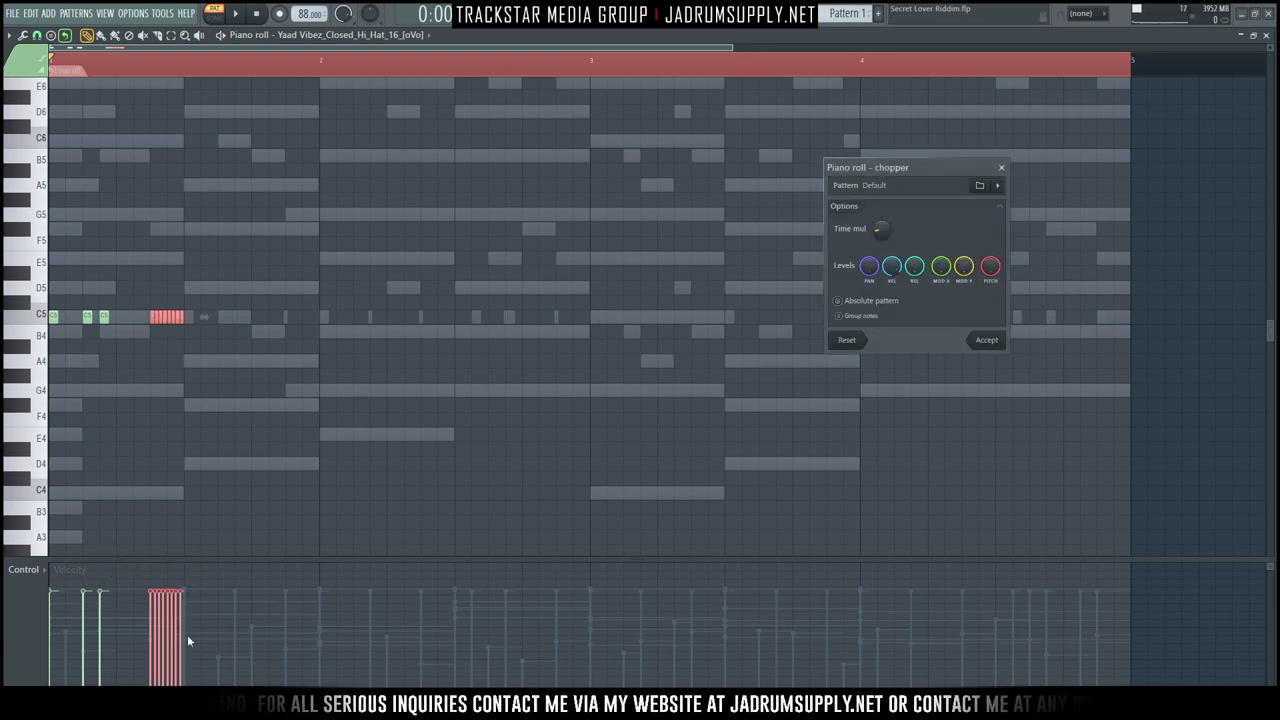
click(987, 341)
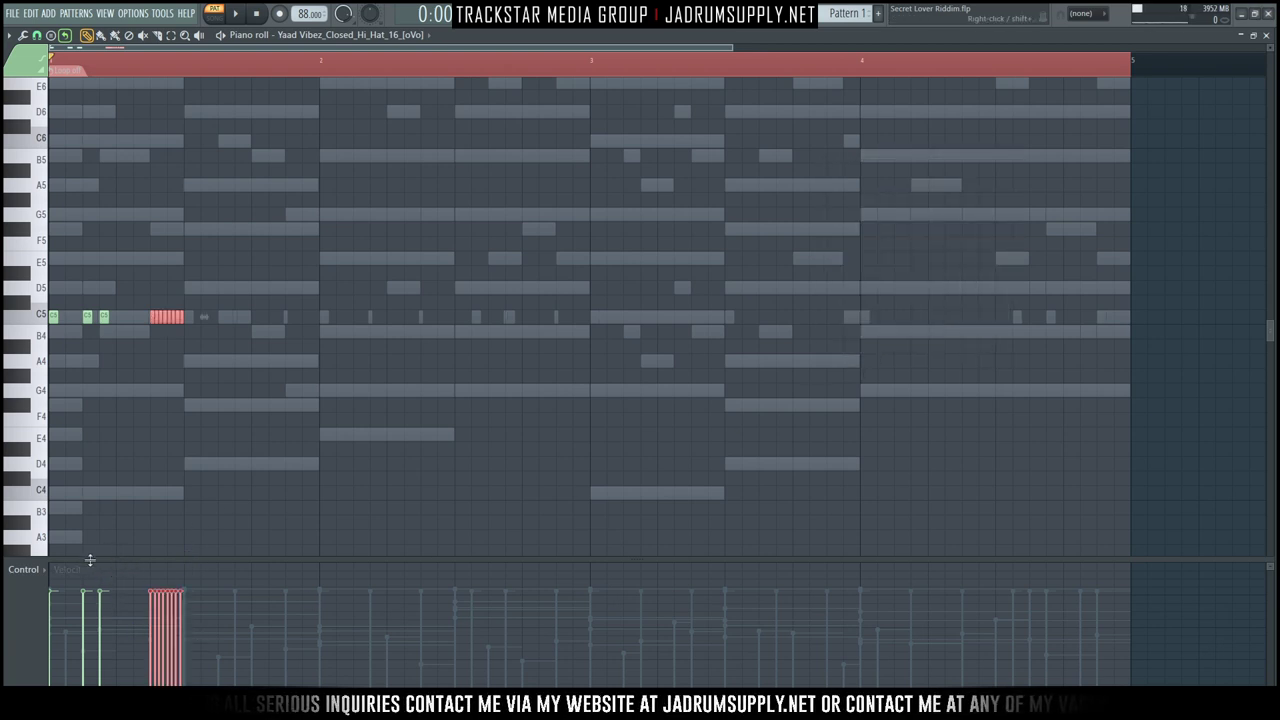
Draw a descending velocity ramp across the chopped hi-hat roll.
click(27, 571)
click(221, 469)
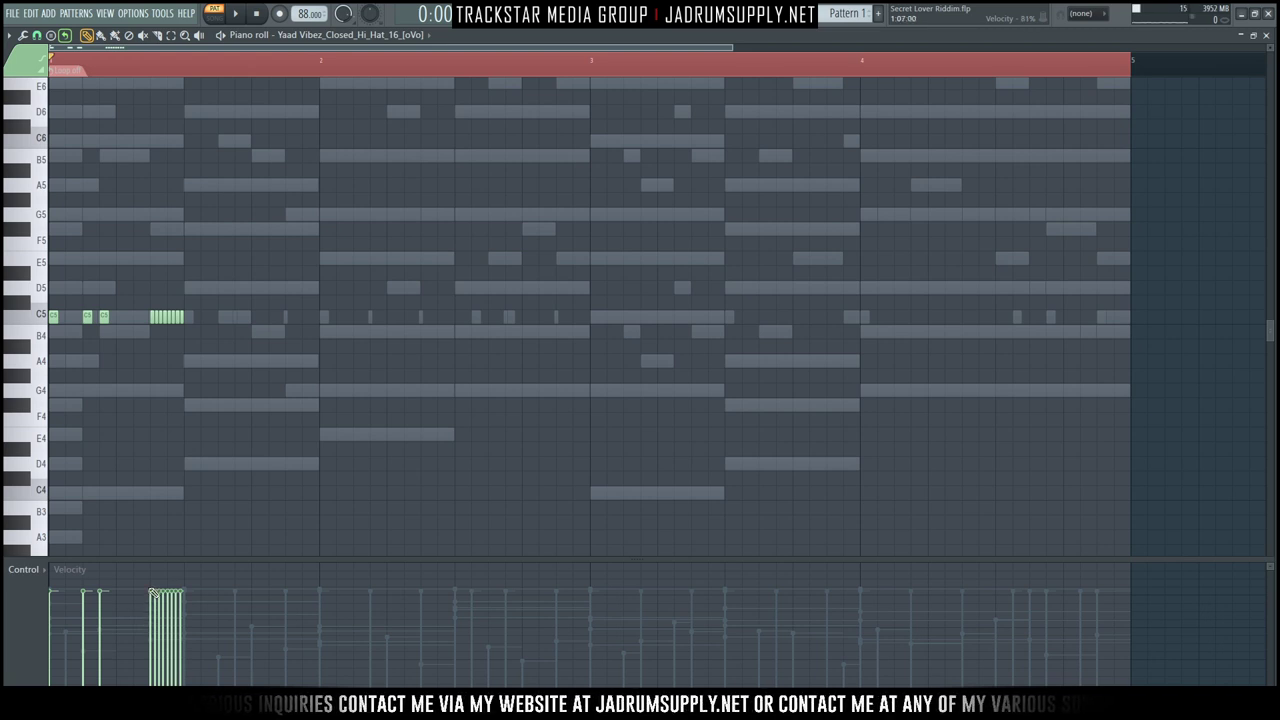
drag(158, 620, 195, 668)
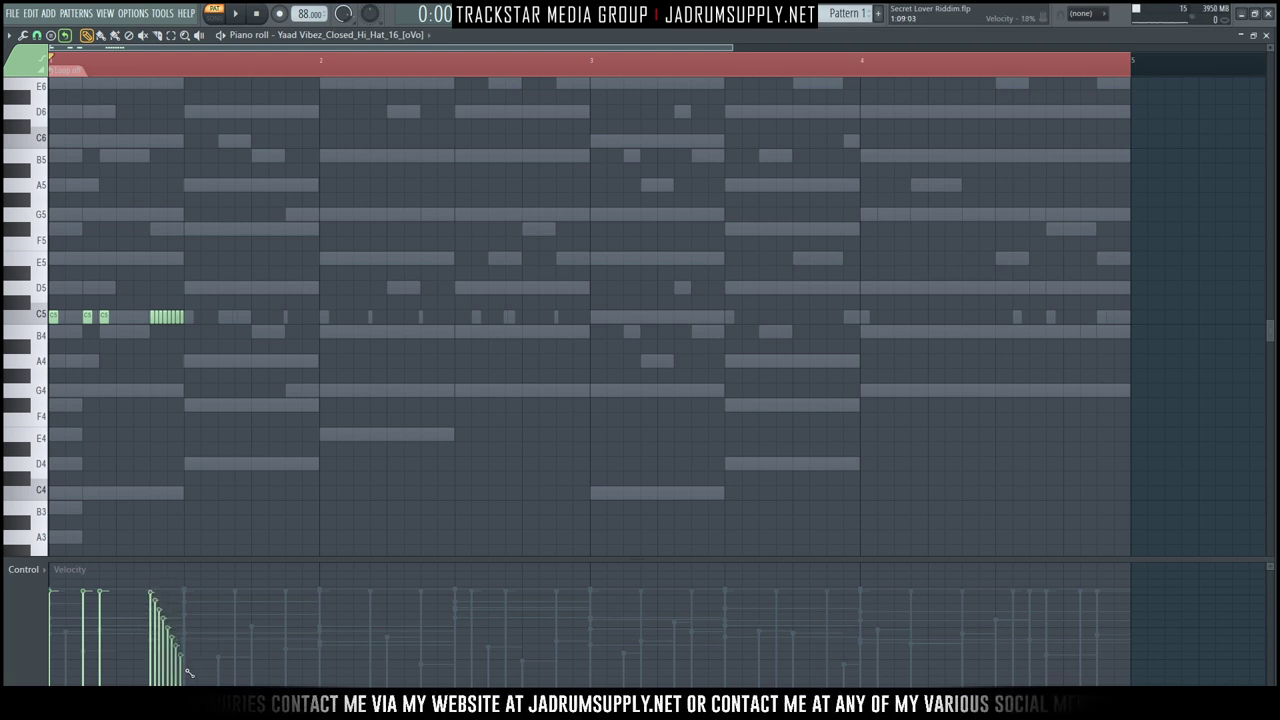
Duplicate the hi-hat figure into the second half of bar 1 and give the copied roll a rising velocity ramp.
drag(192, 298, 238, 321)
key(space)
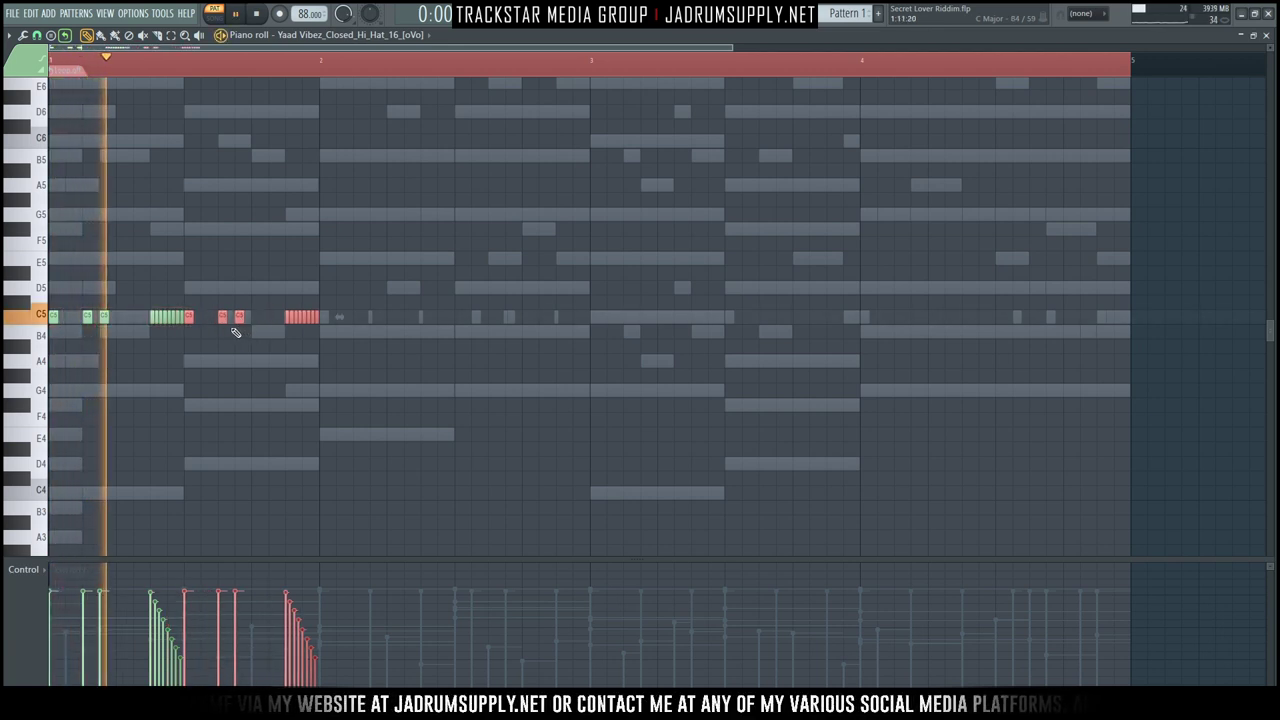
key(space)
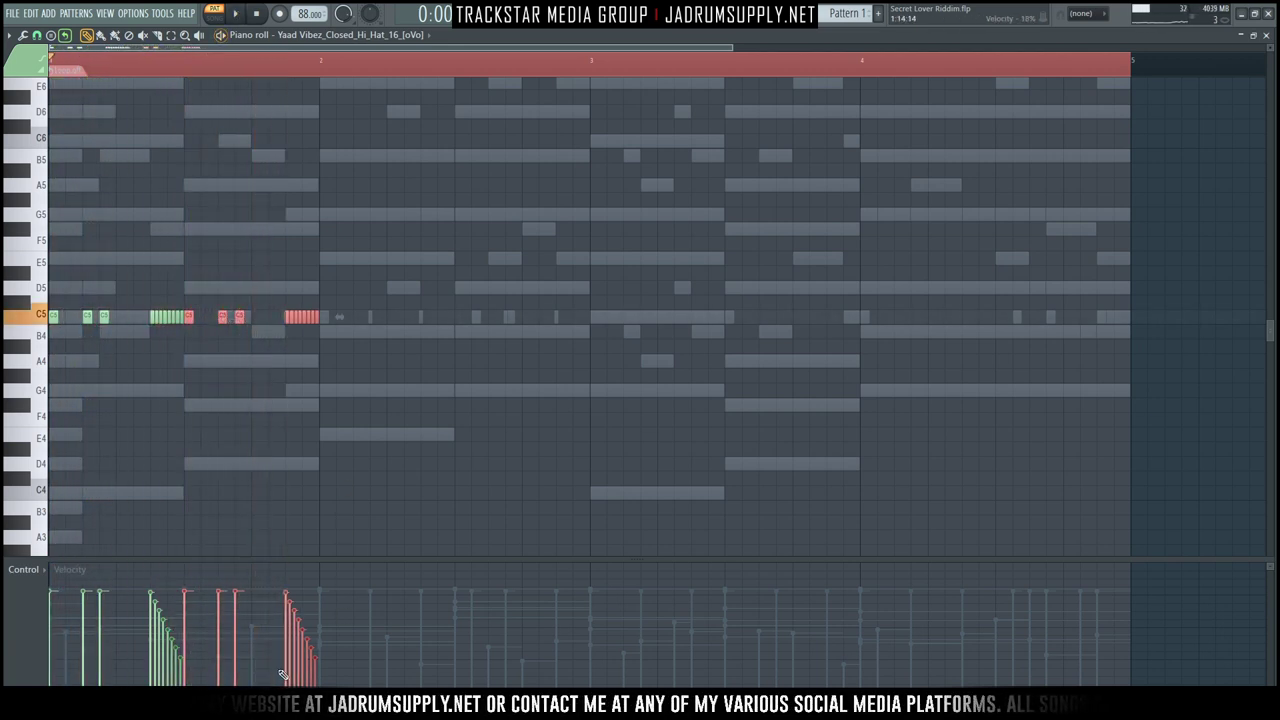
key(ctrl+d)
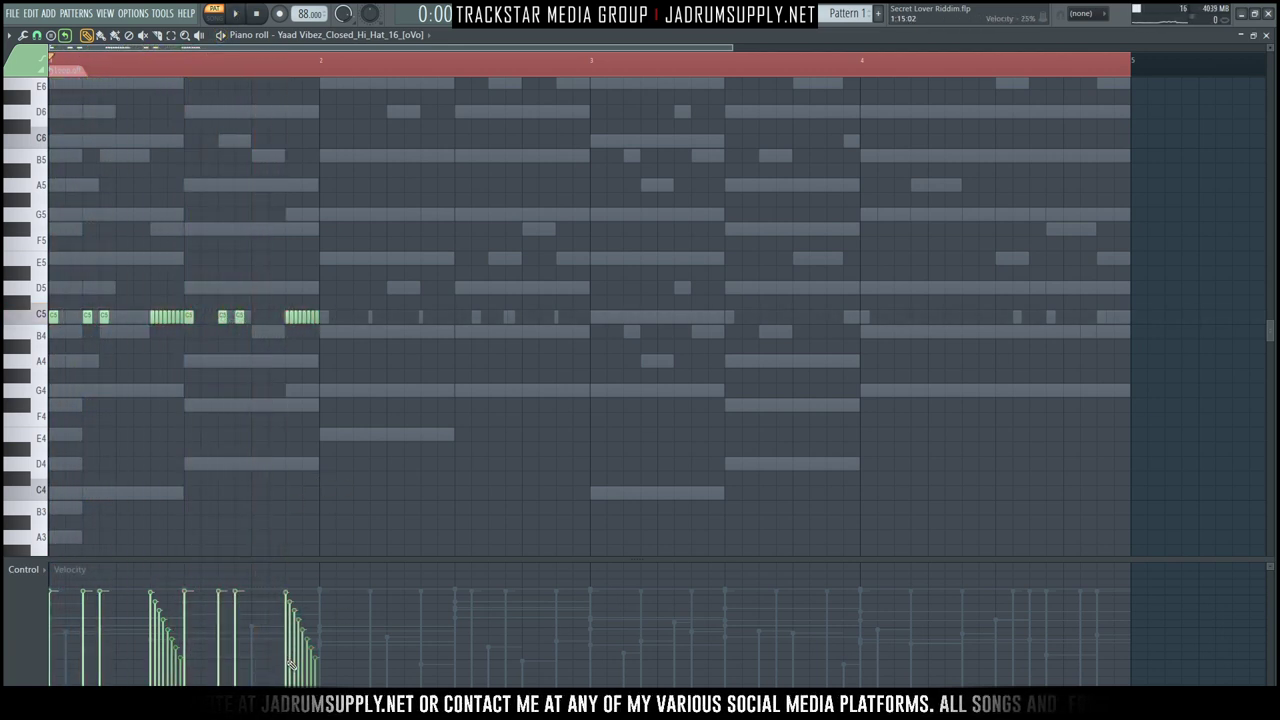
drag(287, 665, 318, 604)
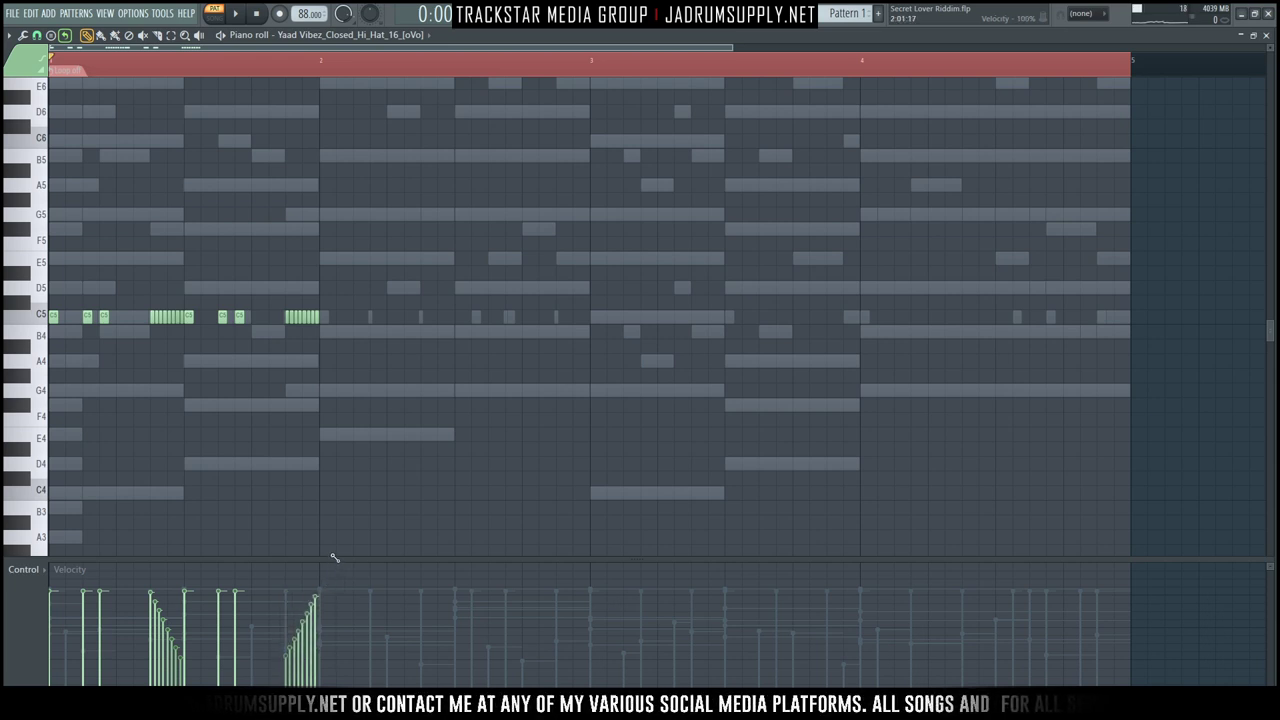
Set the control lane to note pan and ramp the first roll's panning from centre to 100% right.
click(23, 569)
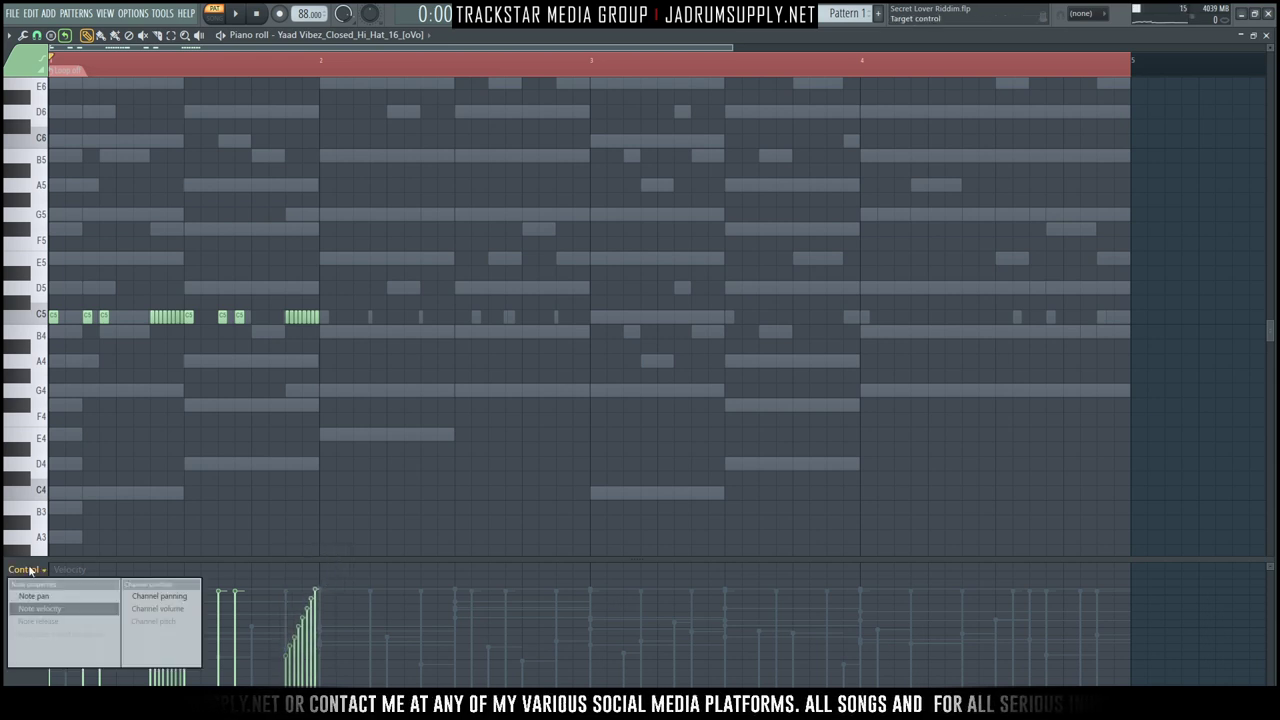
click(53, 596)
drag(124, 281, 187, 353)
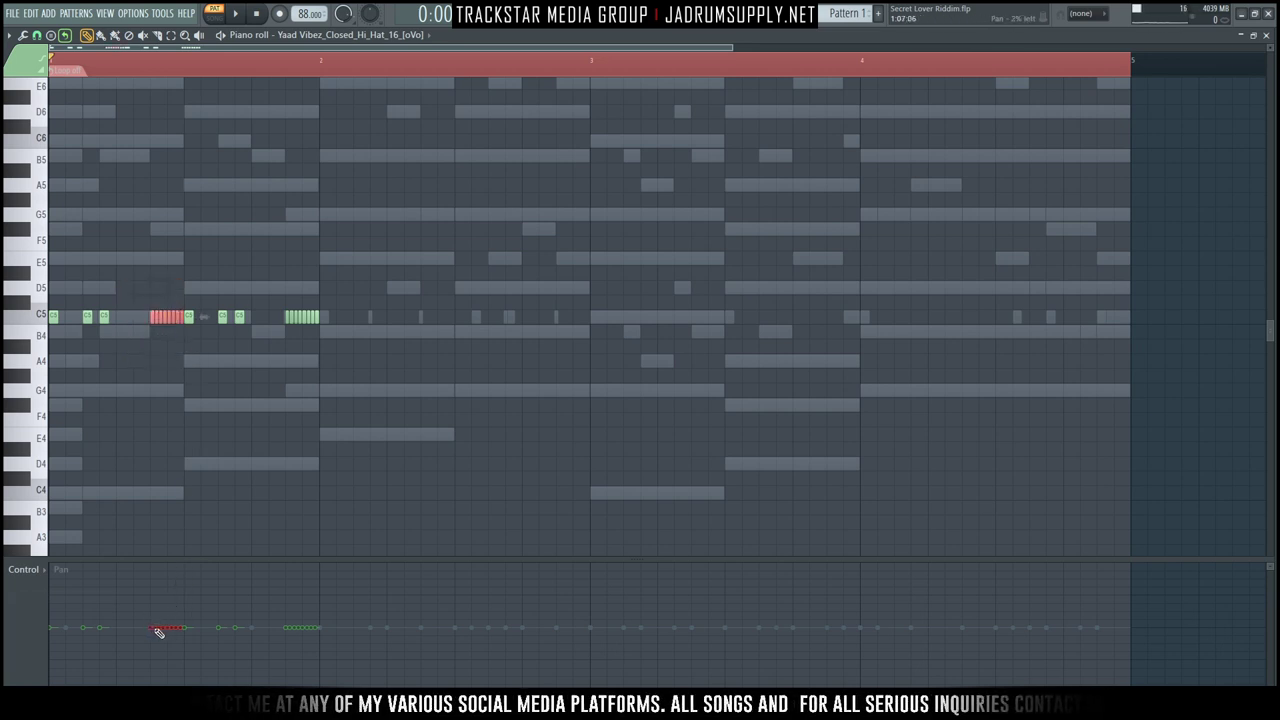
mouse_move(157, 630)
mouse_down()
mouse_move(194, 537)
mouse_move(171, 566)
mouse_move(175, 577)
mouse_move(190, 566)
mouse_up()
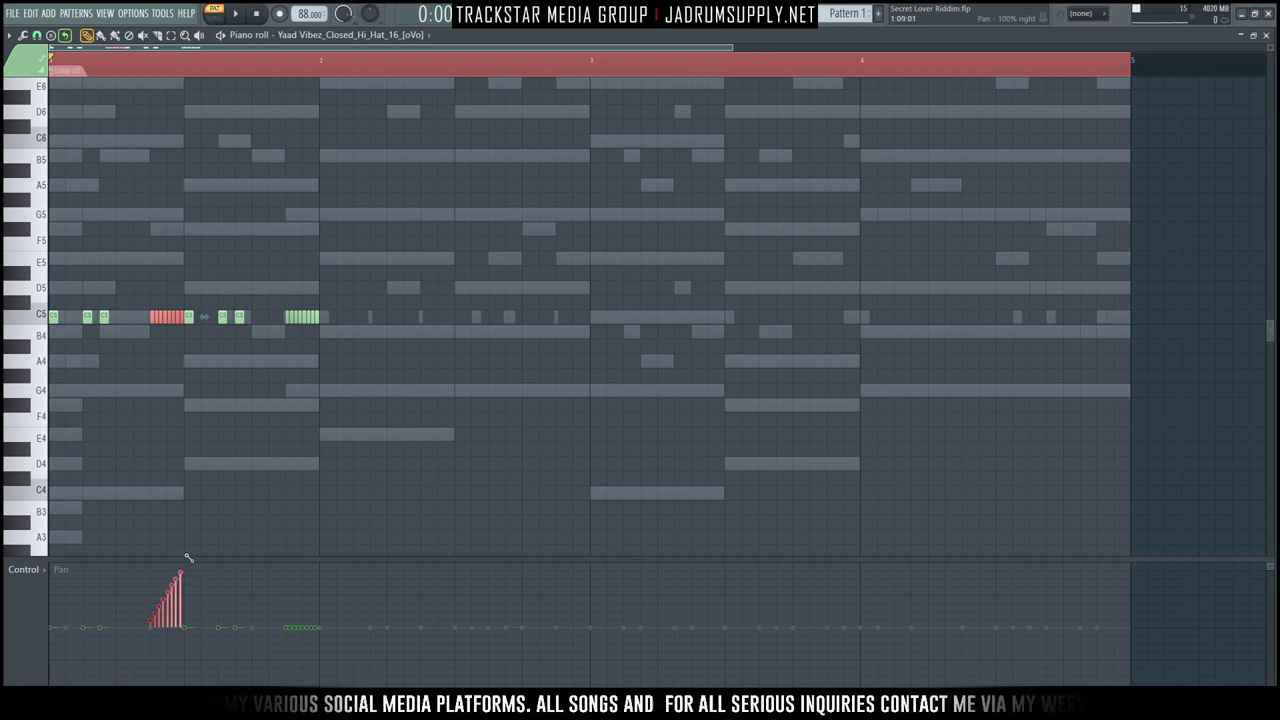
Ramp the second roll's panning from centre to the far left, checking the hi-hats with playback.
drag(276, 266, 356, 404)
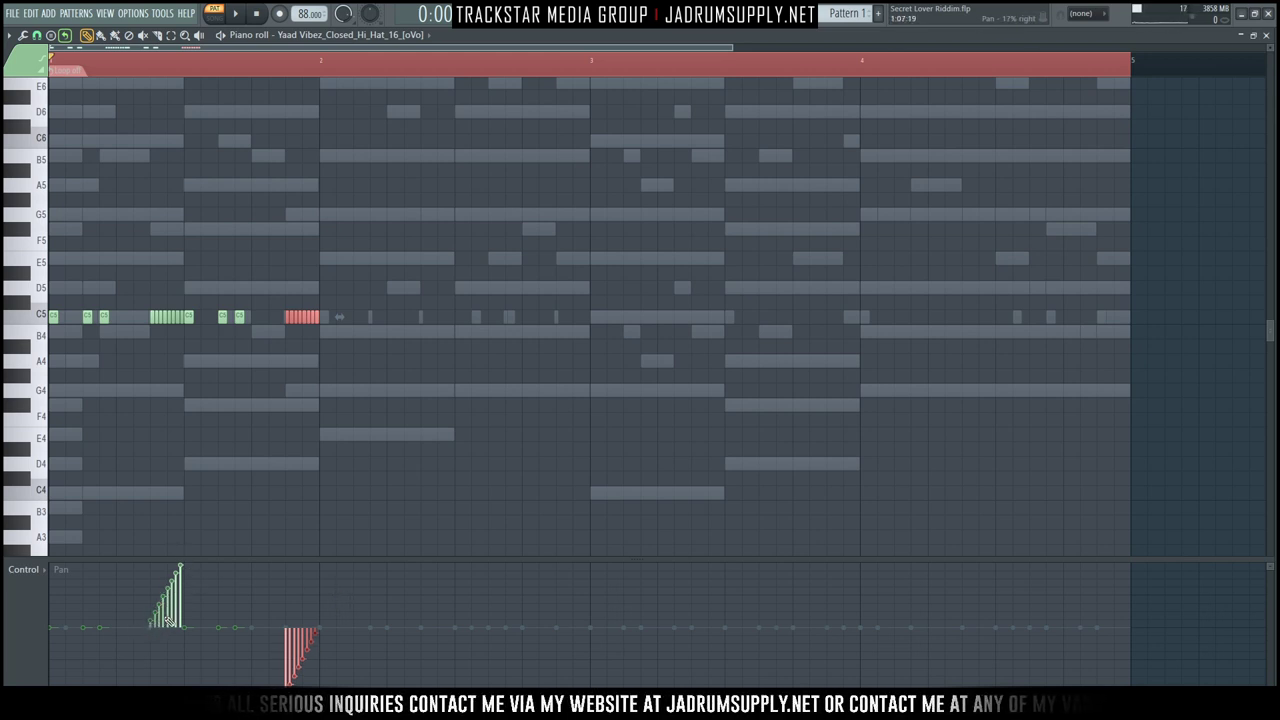
key(ctrl+d)
key(space)
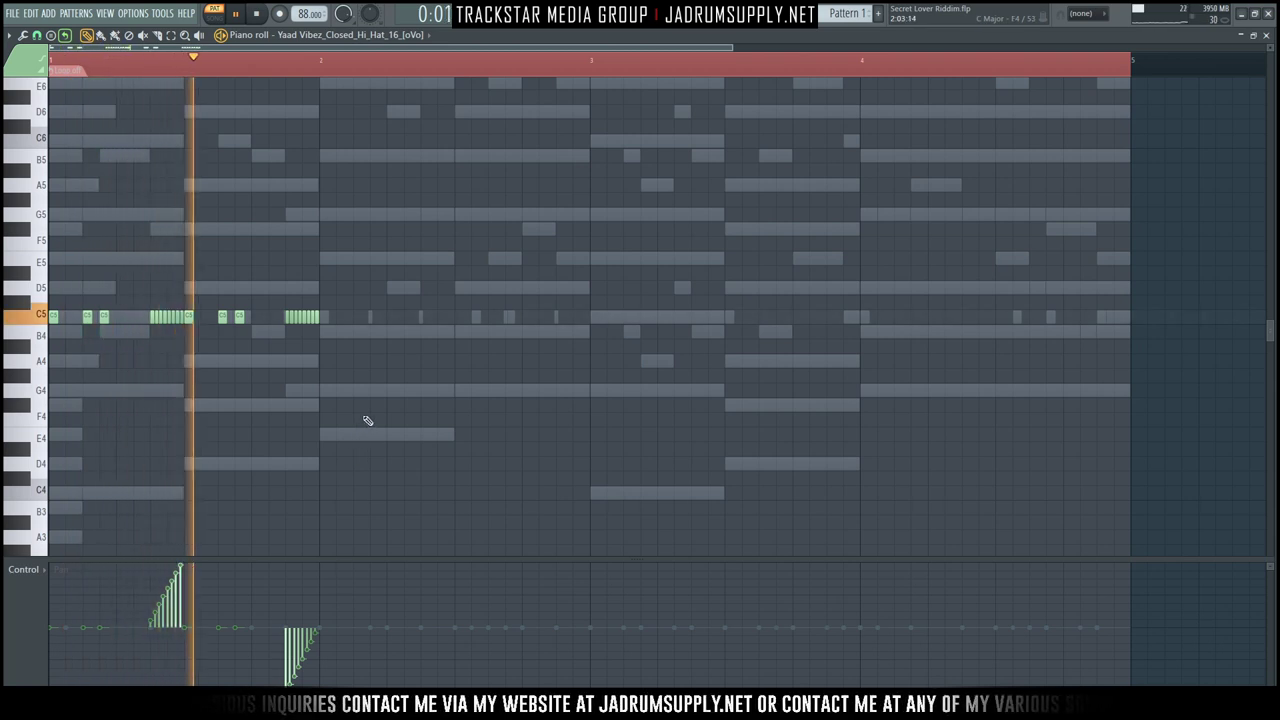
key(space)
key(space)
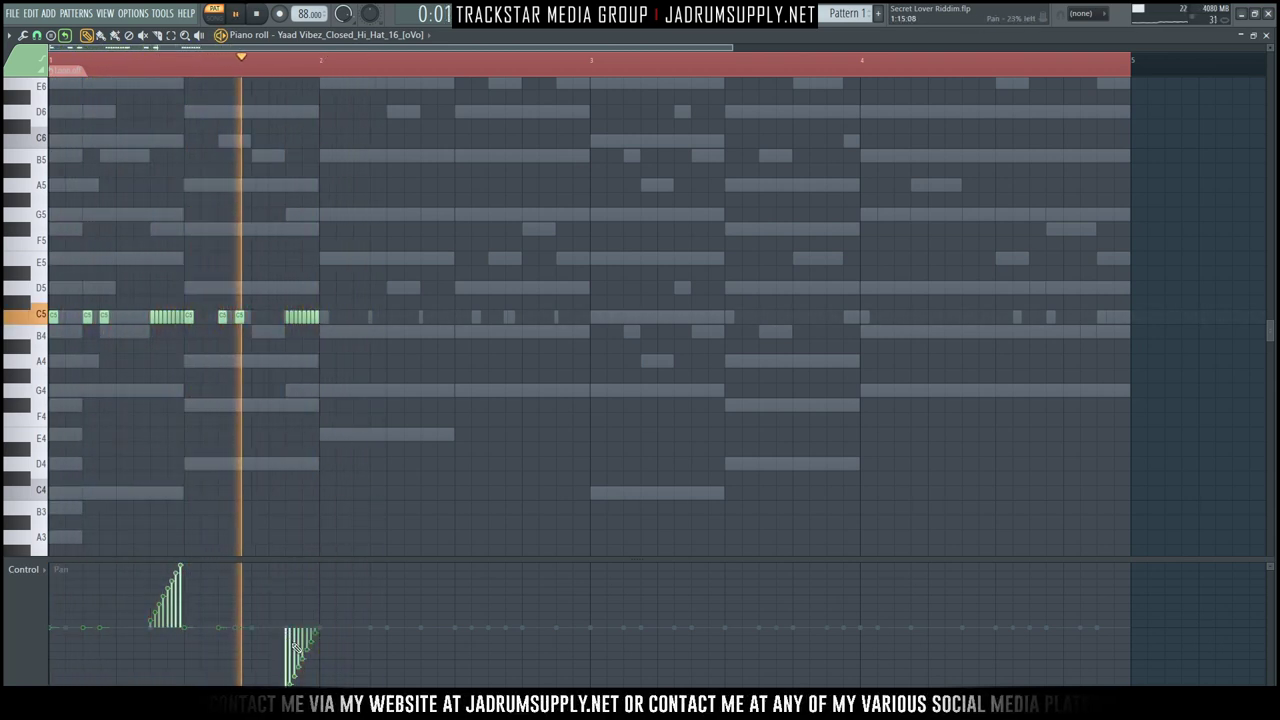
key(space)
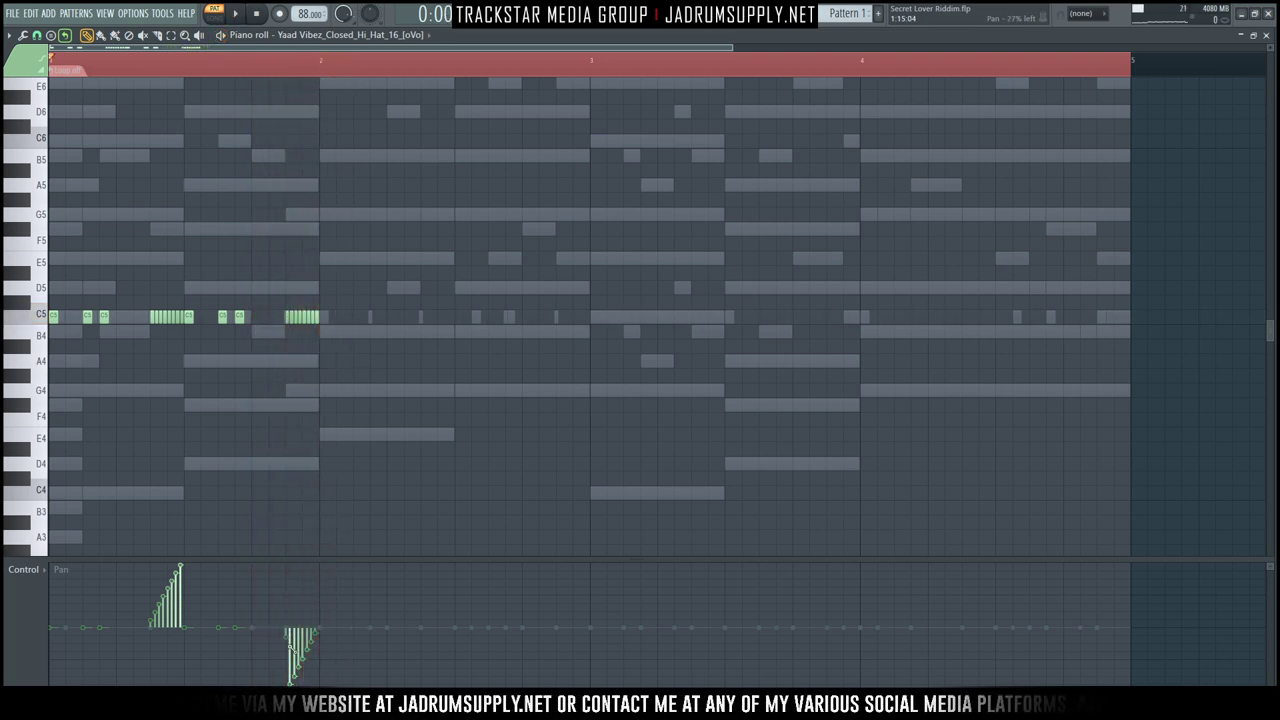
key(space)
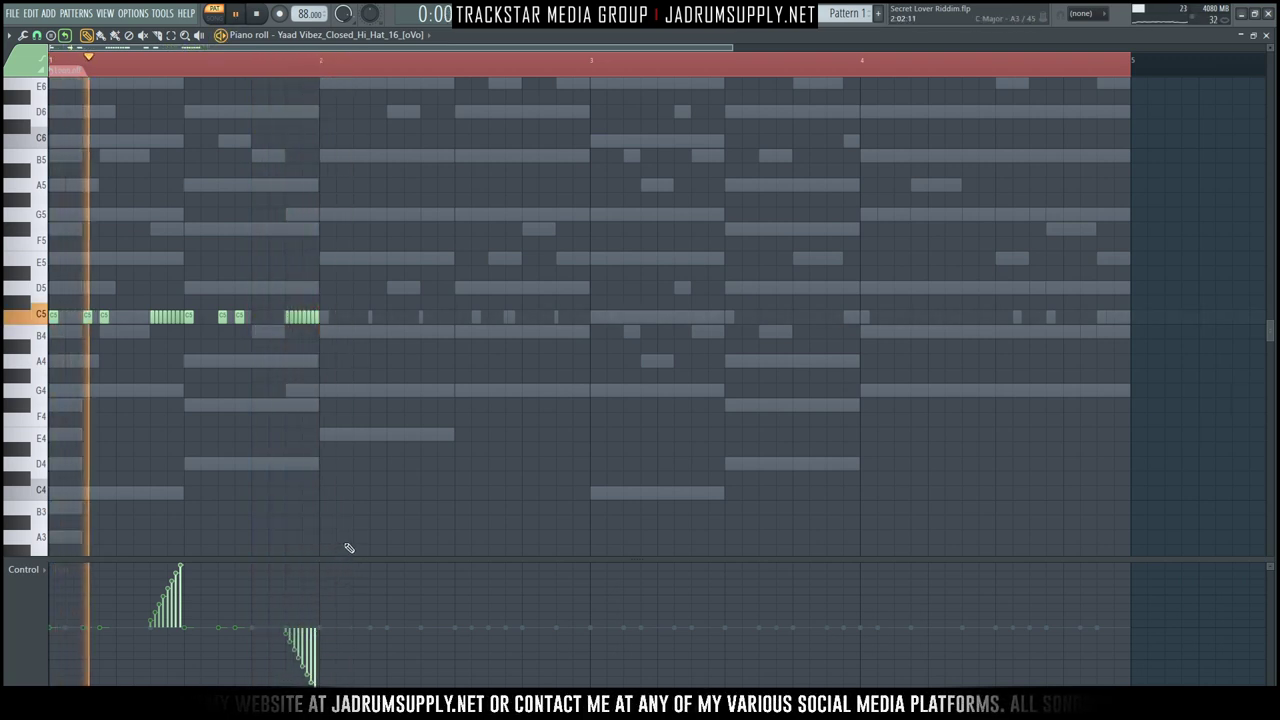
Add short centre-panned C5 hi-hat hits on steps 1, 10 and 12 of bar 2, checking them with playback.
drag(297, 359, 93, 298)
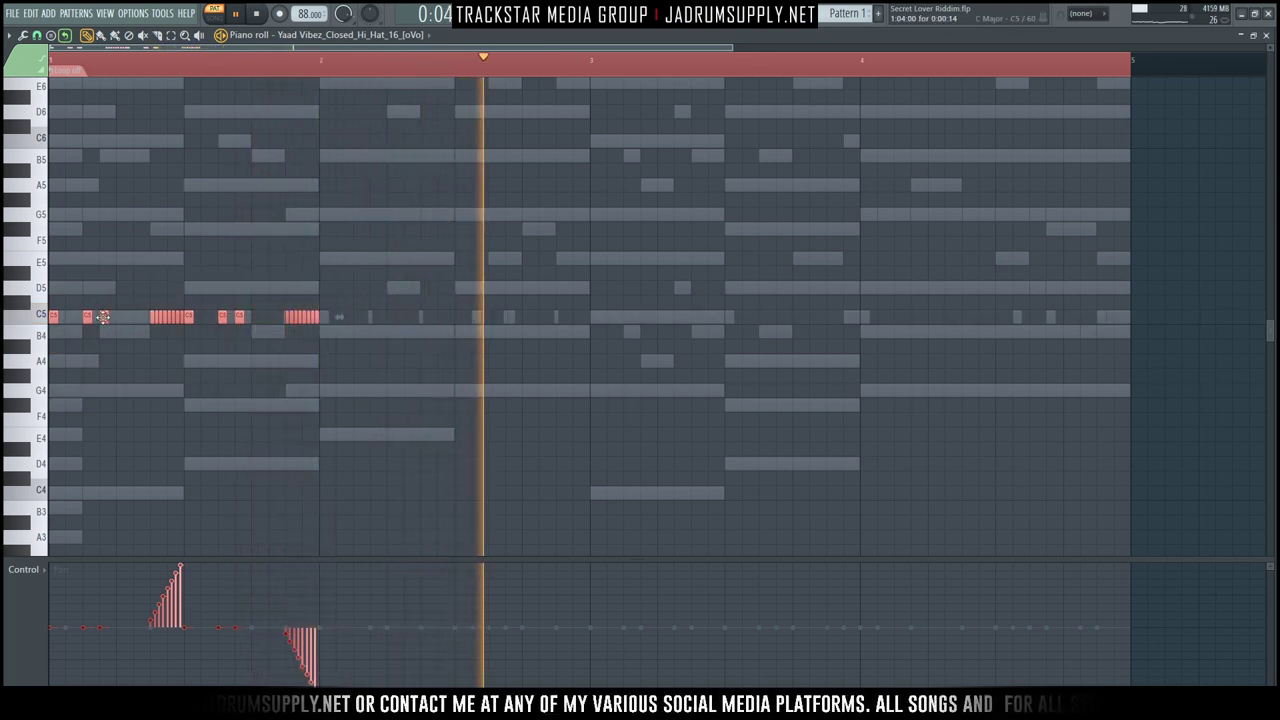
key(space)
click(478, 324)
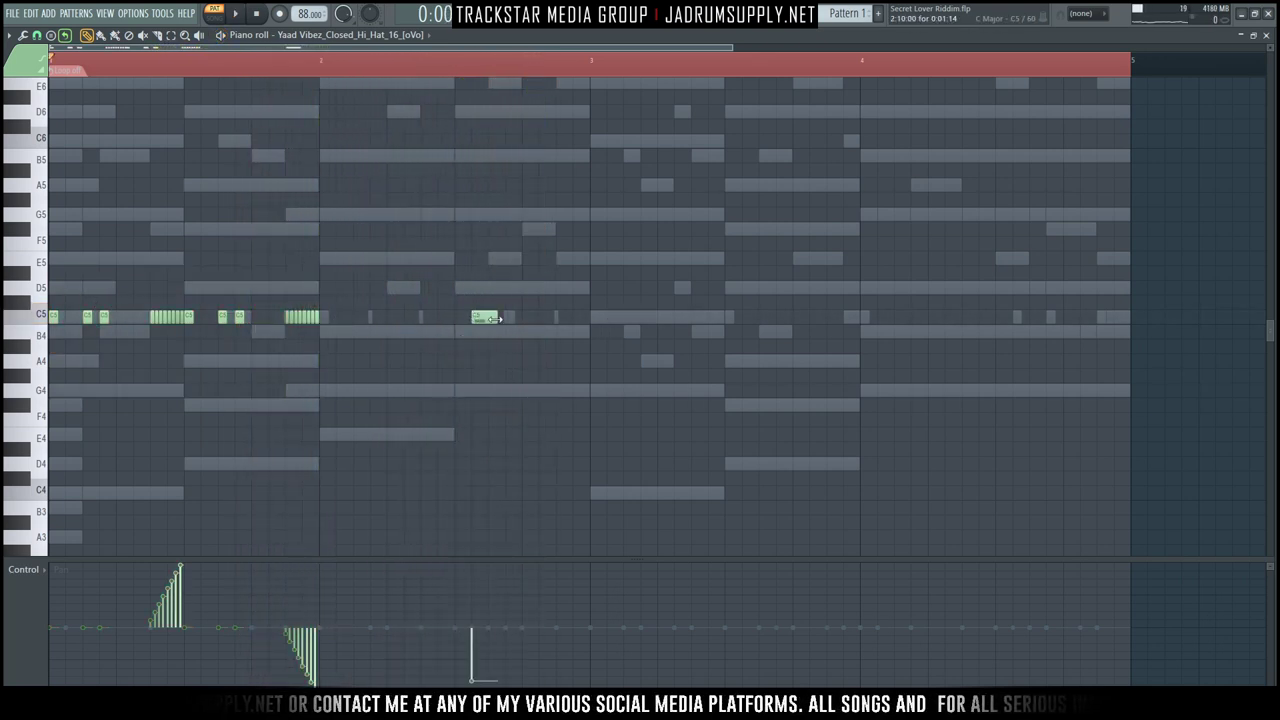
click(476, 317)
scroll(398, 82, down, 2)
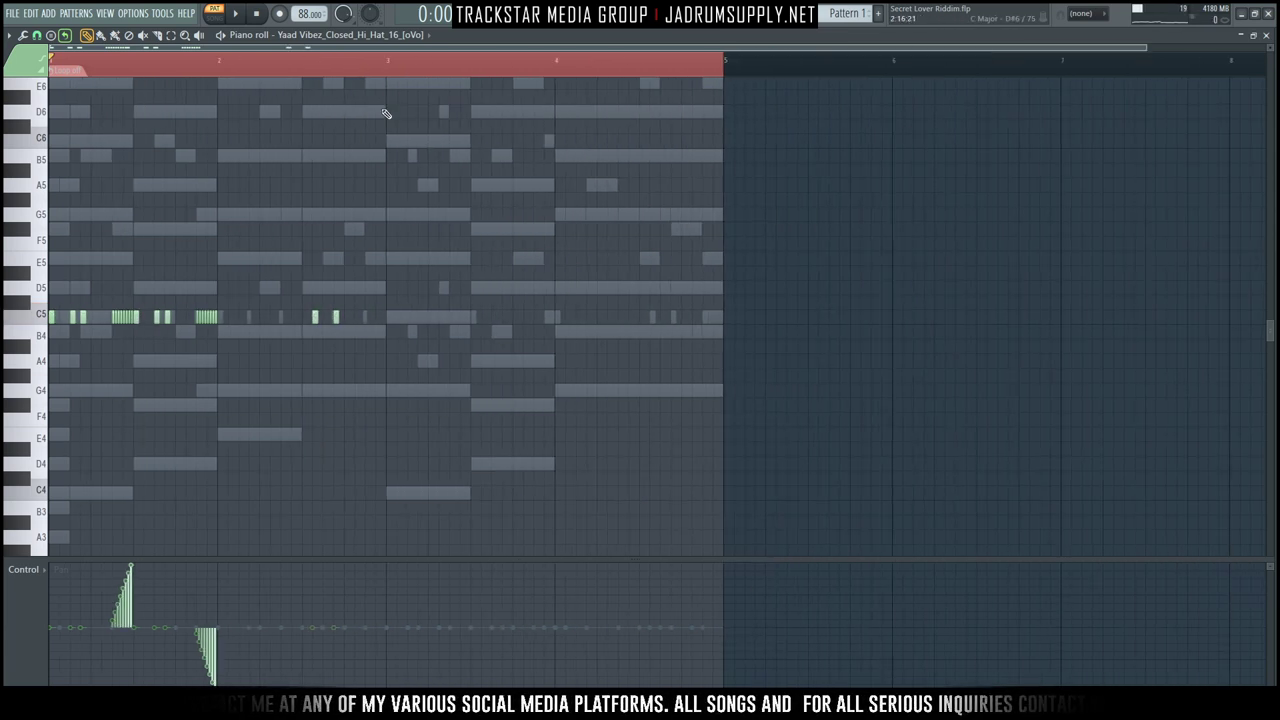
key(space)
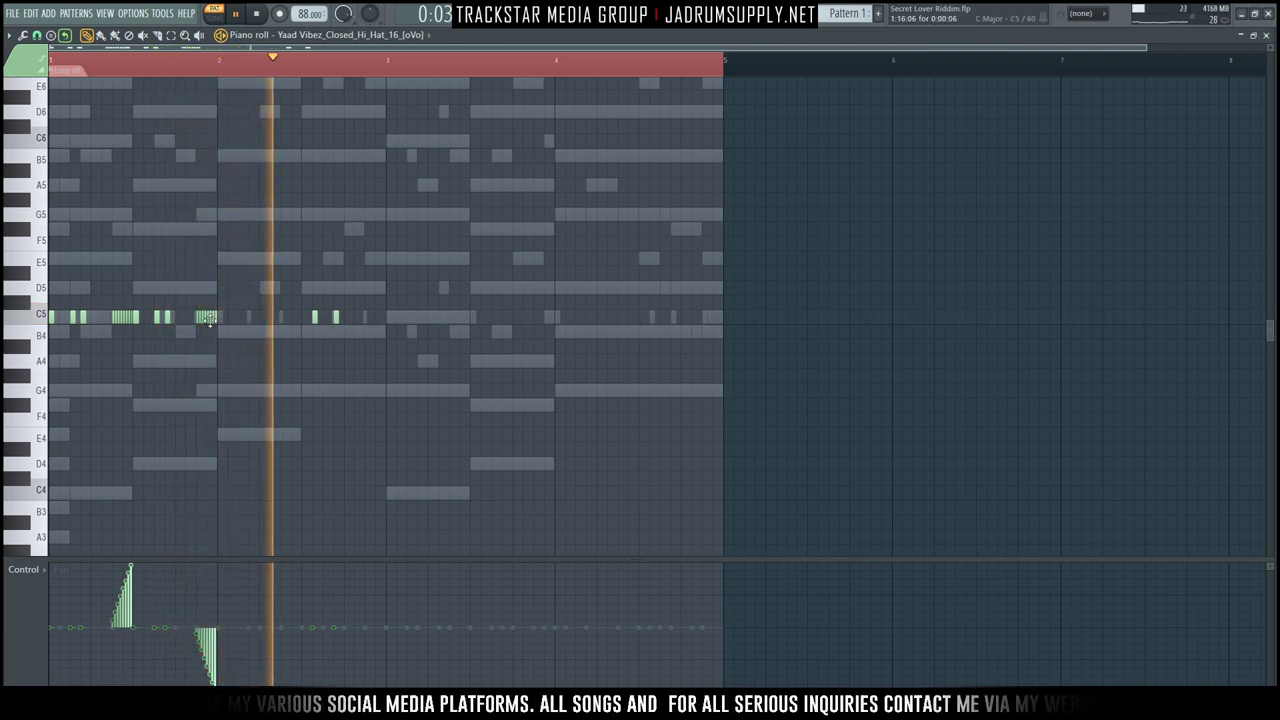
key(space)
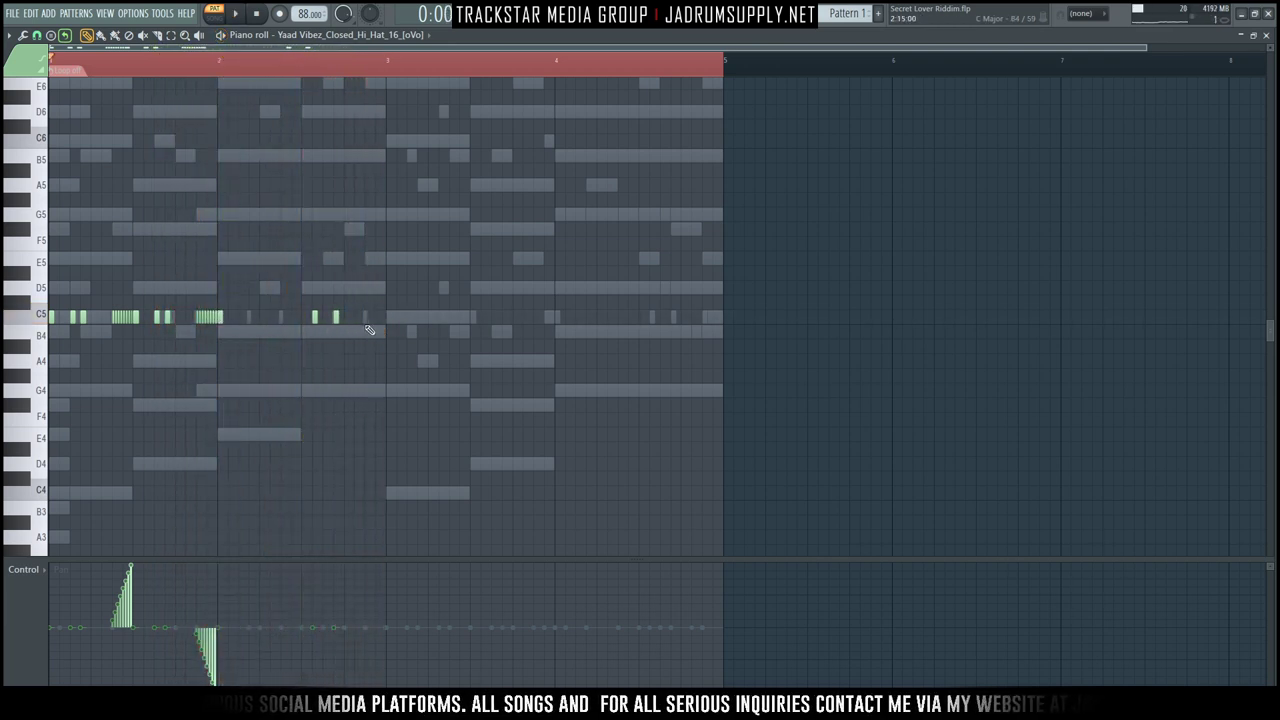
Copy the roll from the end of bar 1 to the end of bar 2 and ramp its panning from far right to centre.
drag(186, 298, 376, 316)
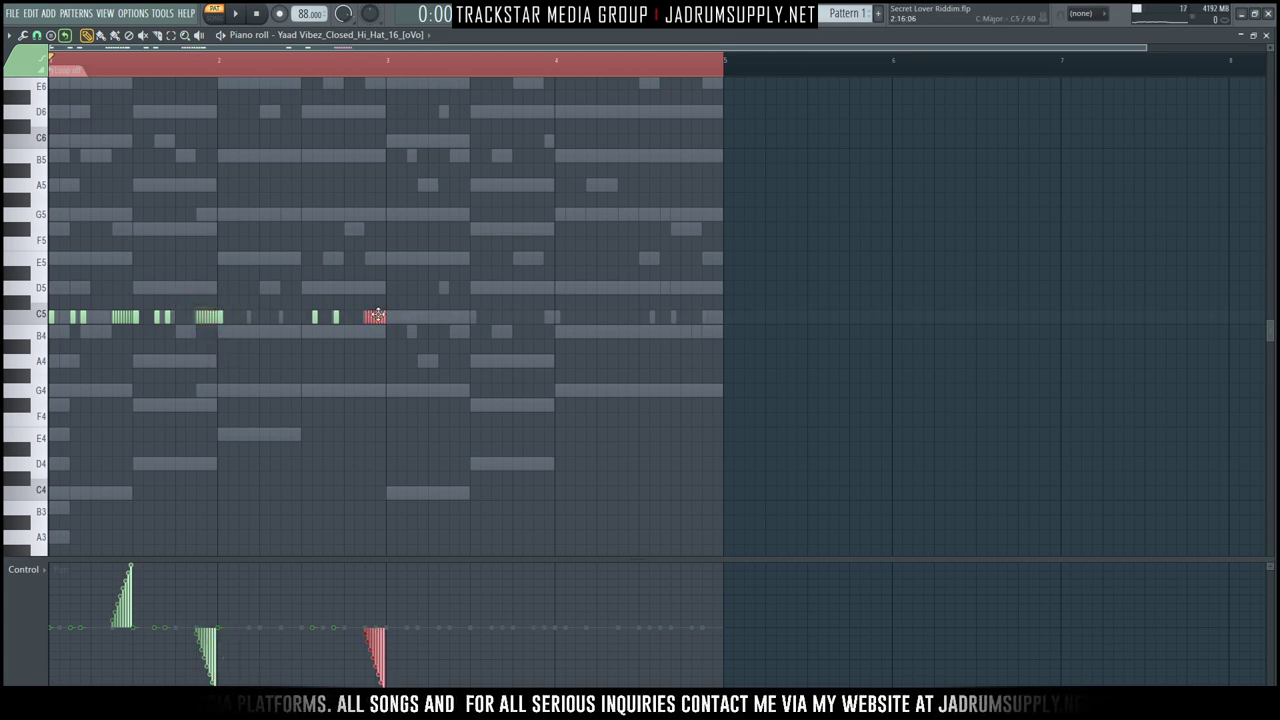
scroll(427, 370, up, 10)
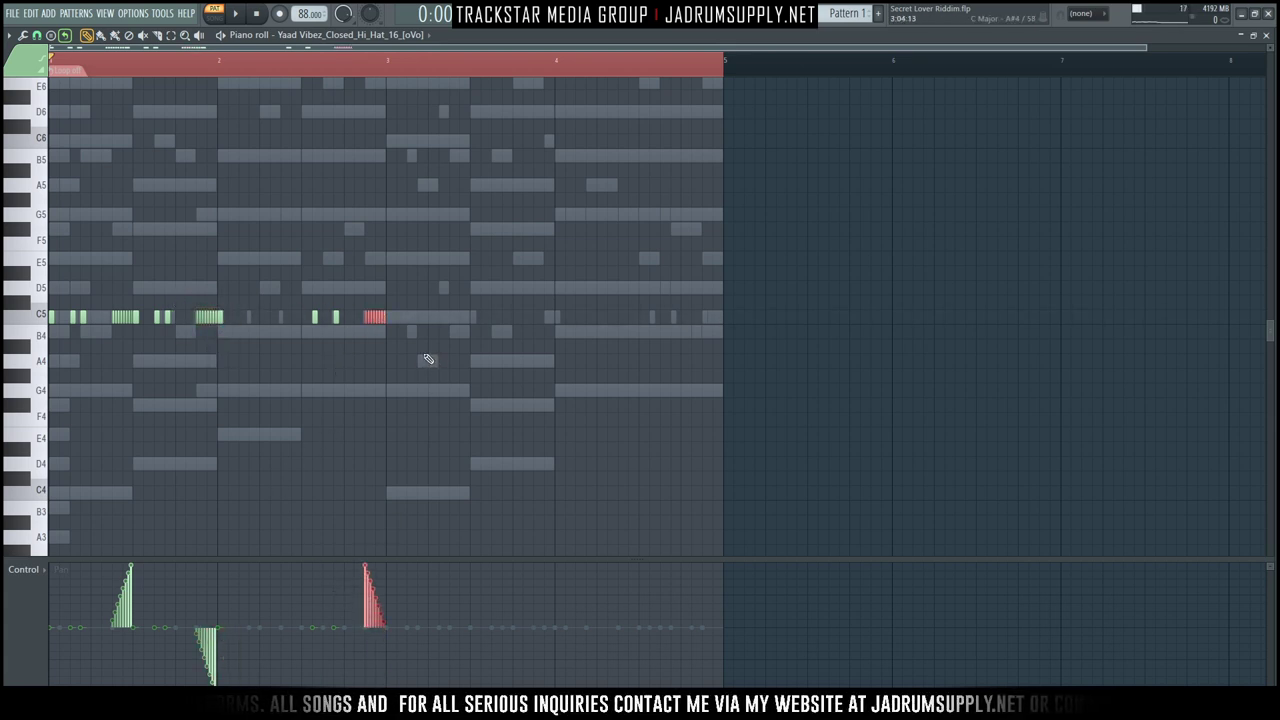
Recentre the panning of the roll at the end of bar 2 and ramp its note fine pitch upward.
scroll(436, 332, down, 6)
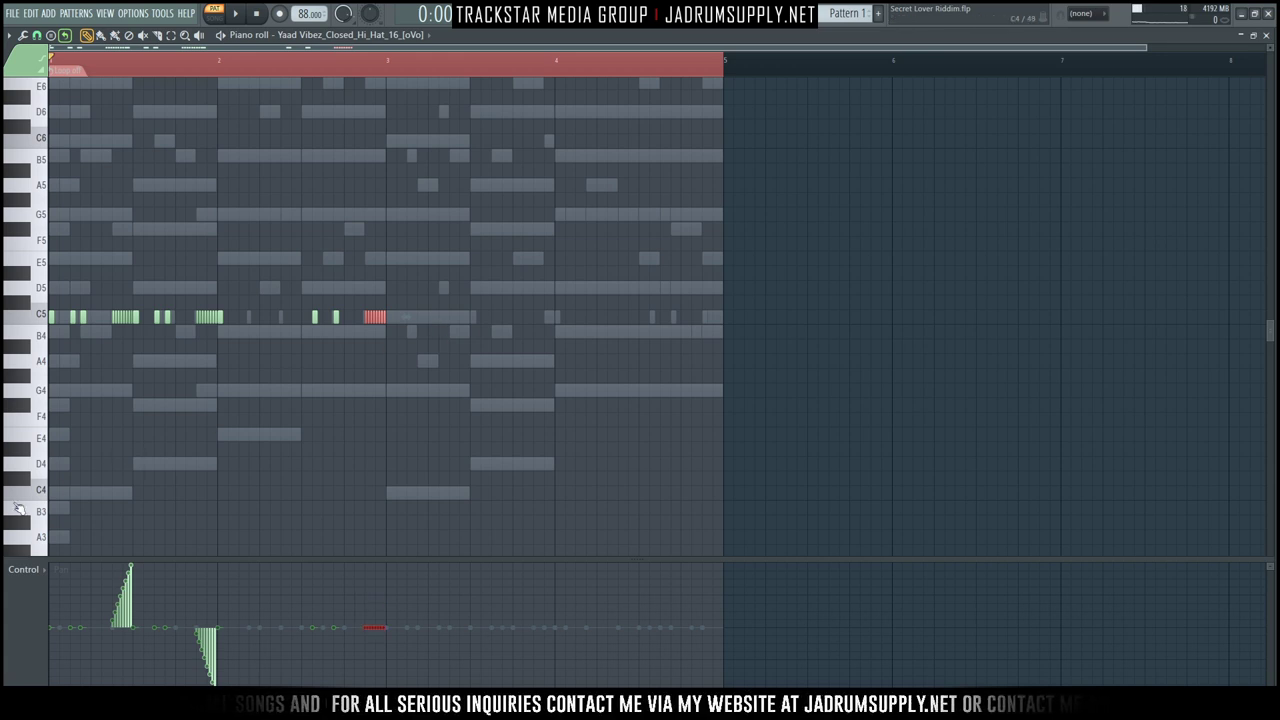
click(30, 569)
click(40, 608)
click(16, 571)
click(40, 634)
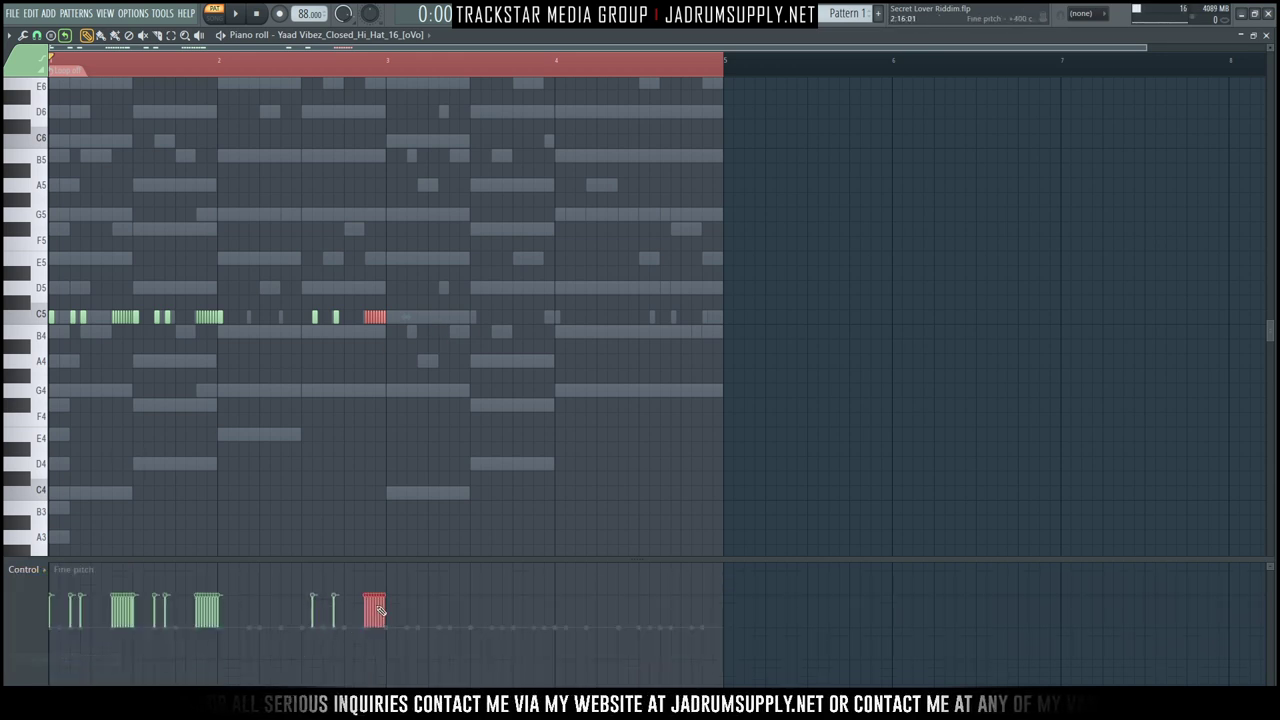
mouse_move(367, 598)
mouse_down()
mouse_move(400, 560)
mouse_move(383, 534)
mouse_up()
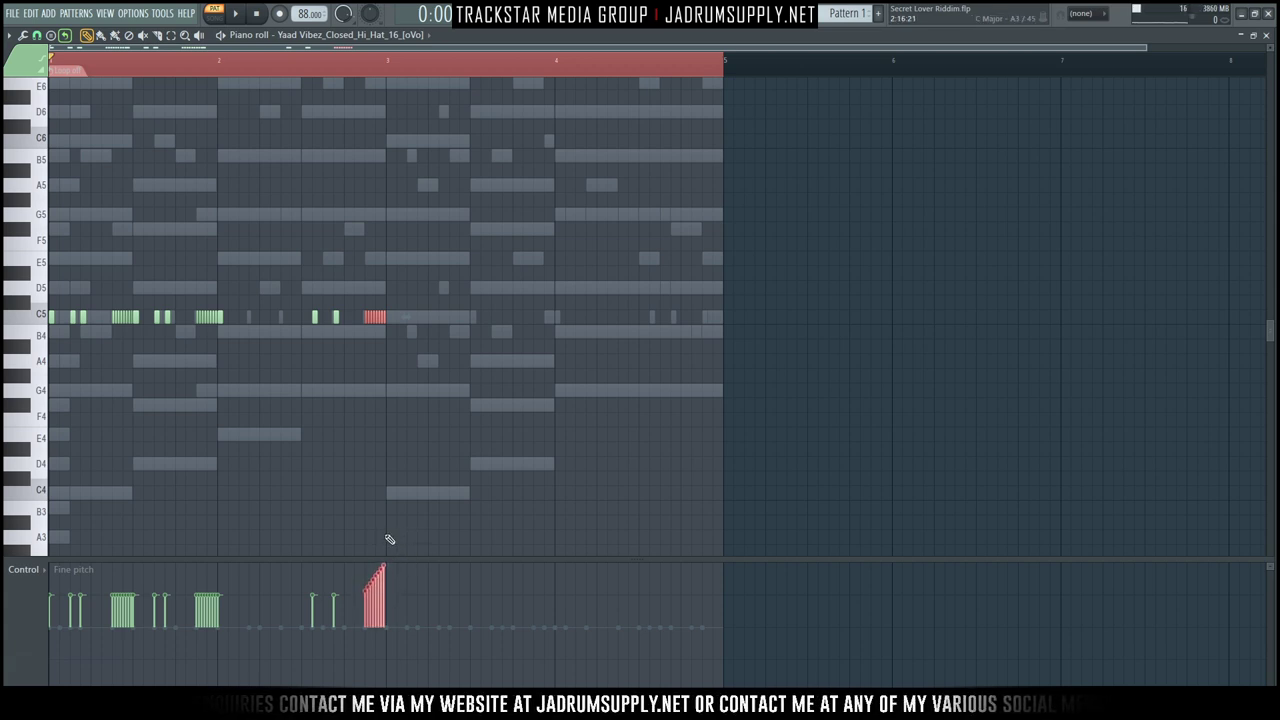
Delete every second hit of the pitched roll at the end of bar 2 and check the rhythm with playback.
scroll(371, 64, up, 6)
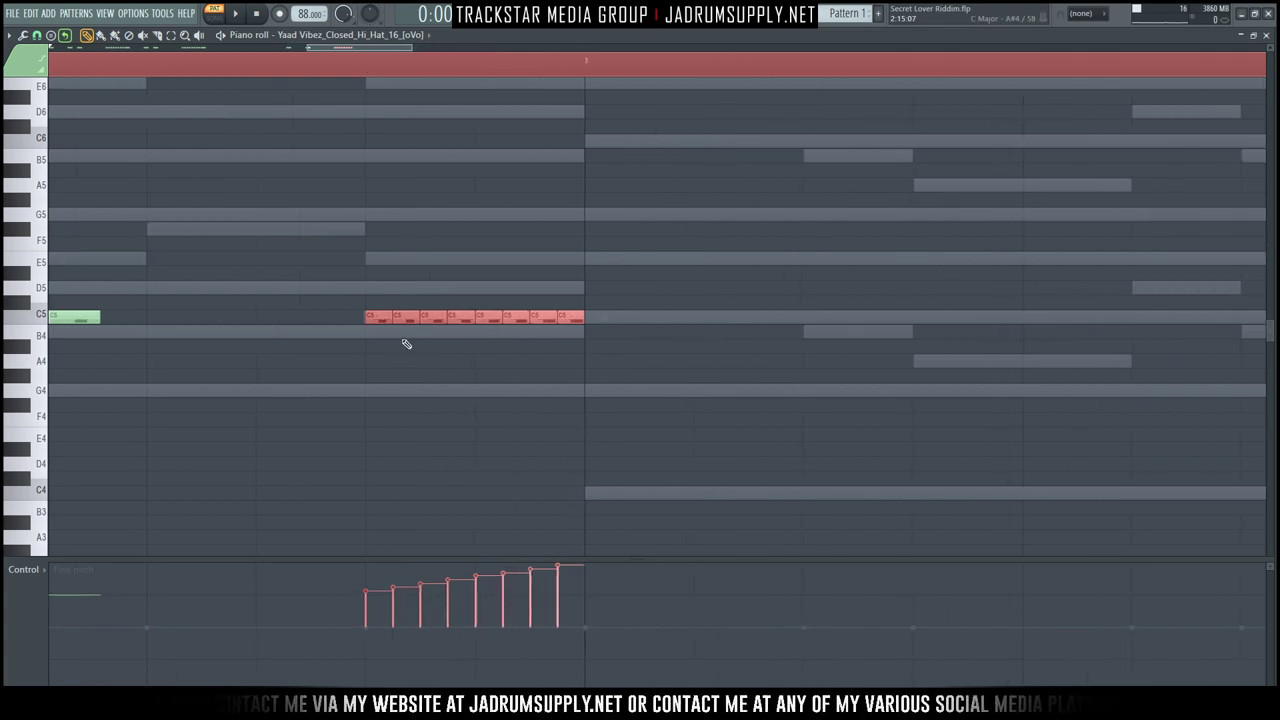
right_click(462, 318)
right_click(517, 318)
key(space)
right_click(574, 317)
scroll(434, 63, down, 8)
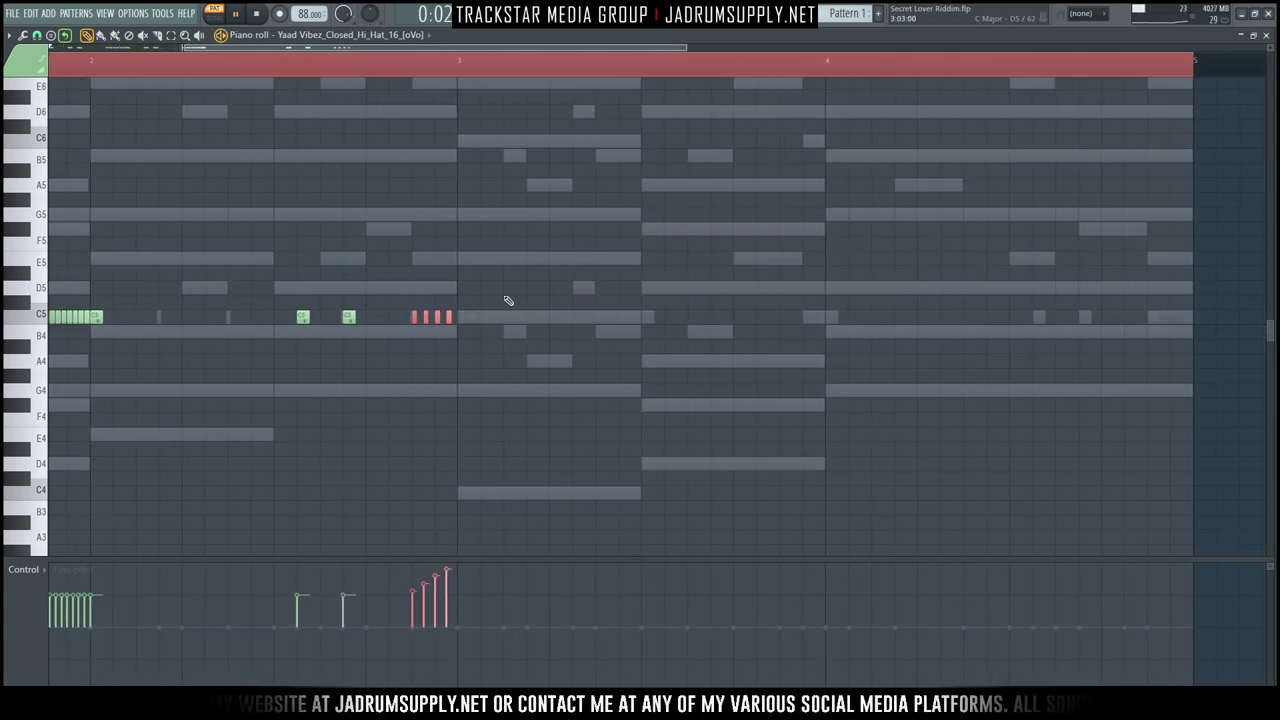
scroll(470, 289, down, 2)
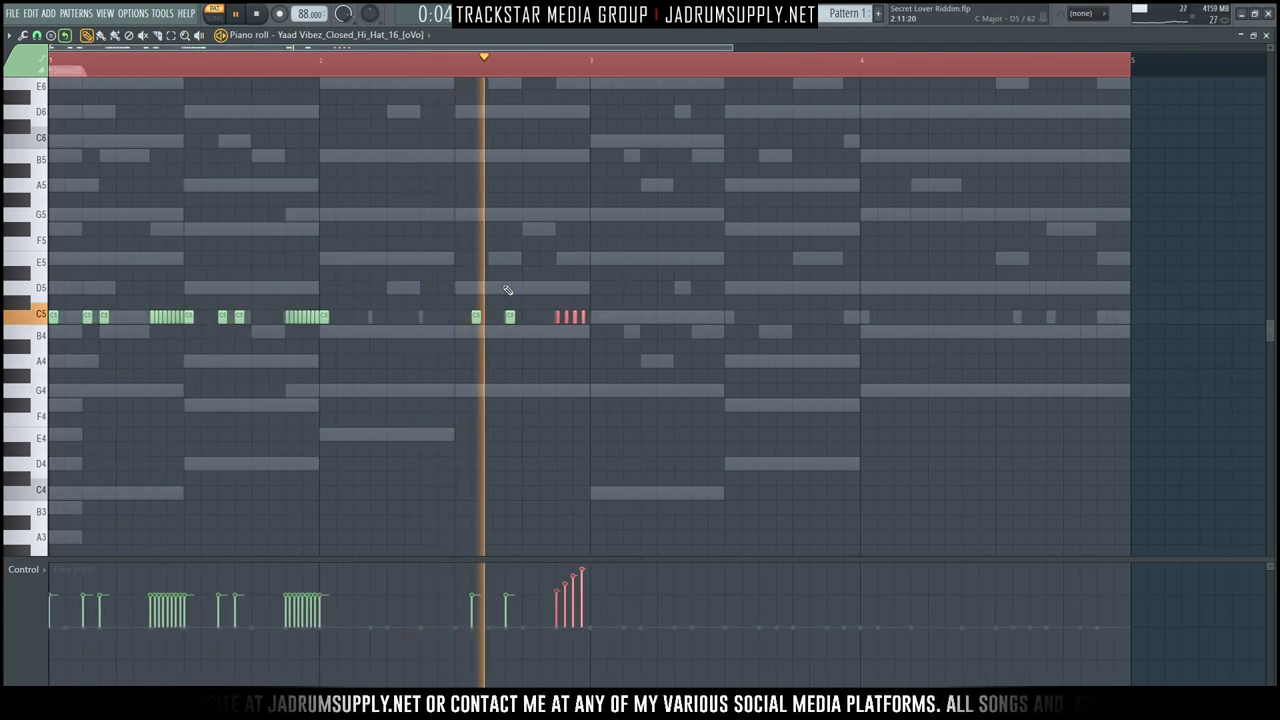
key(space)
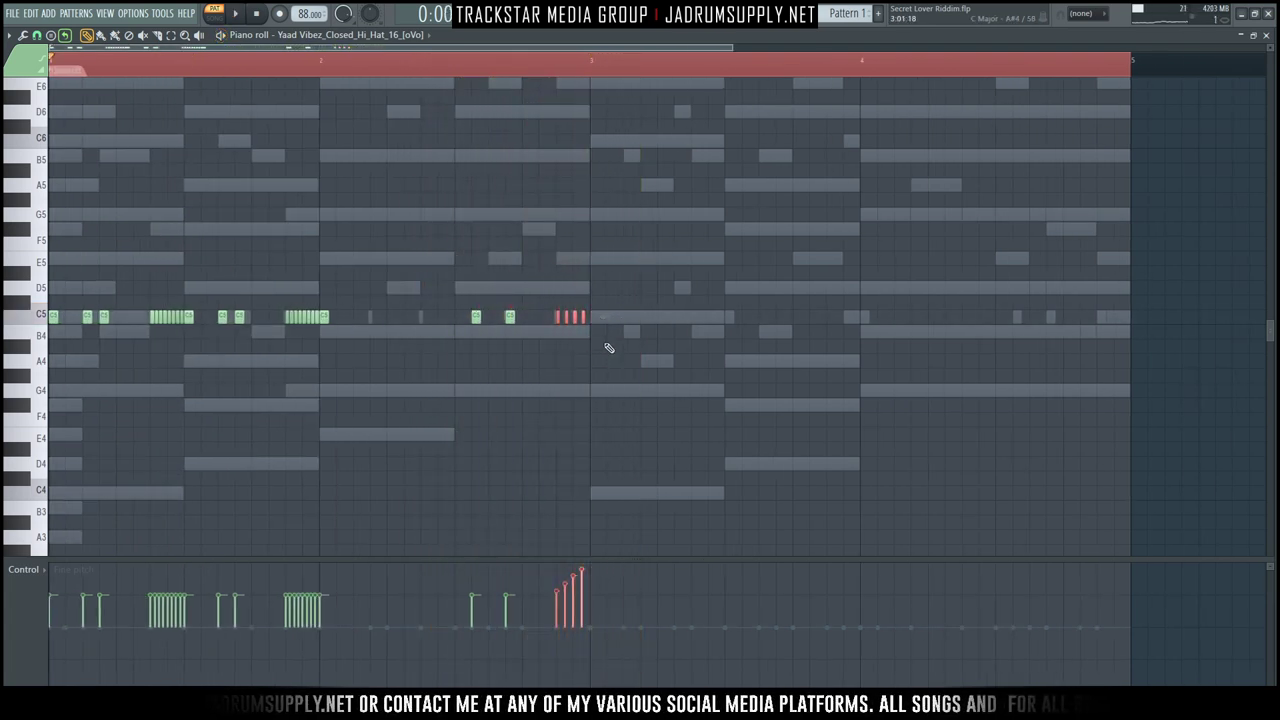
Copy the hi-hat notes of bars 1 and 2 to bars 3 and 4, then delete the four-hit roll ending bar 2.
drag(616, 351, 48, 283)
drag(100, 323, 646, 334)
right_click(574, 318)
right_click(566, 318)
right_click(556, 318)
right_click(584, 318)
click(572, 270)
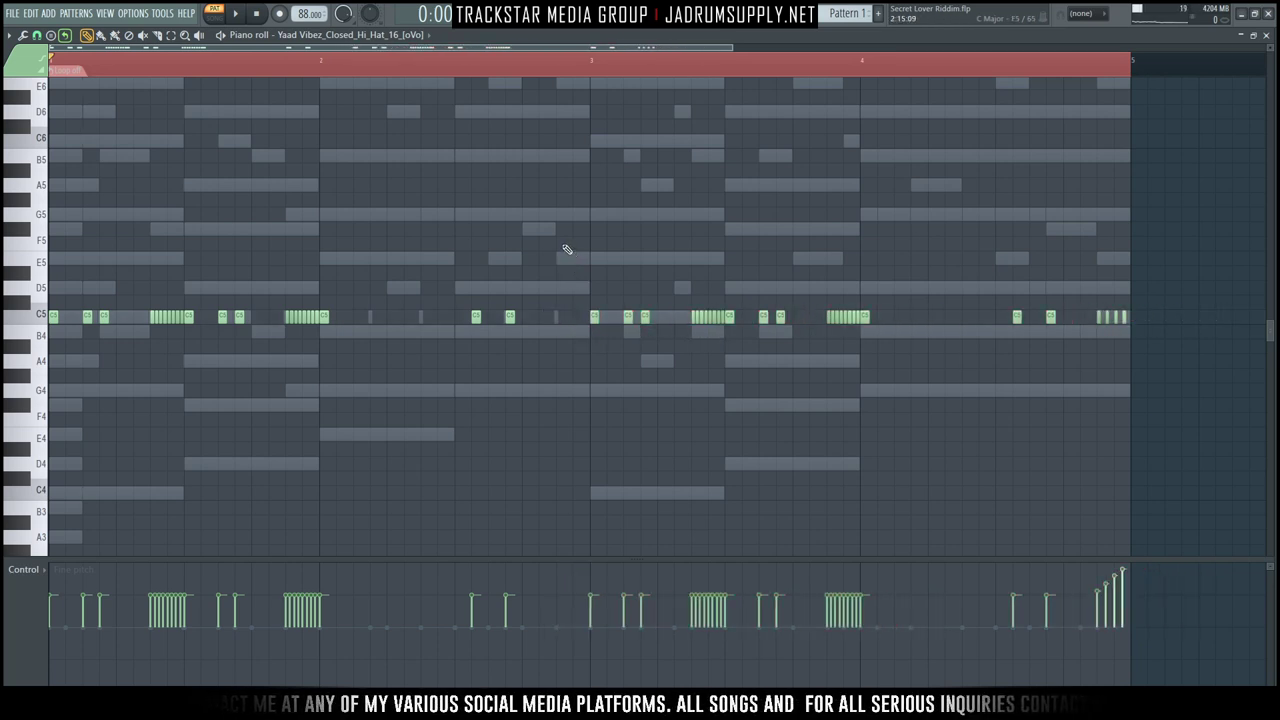
key(ctrl+d)
Show the channel rack and listen to the full pattern with the four-bar hi-hats.
key(F6)
key(space)
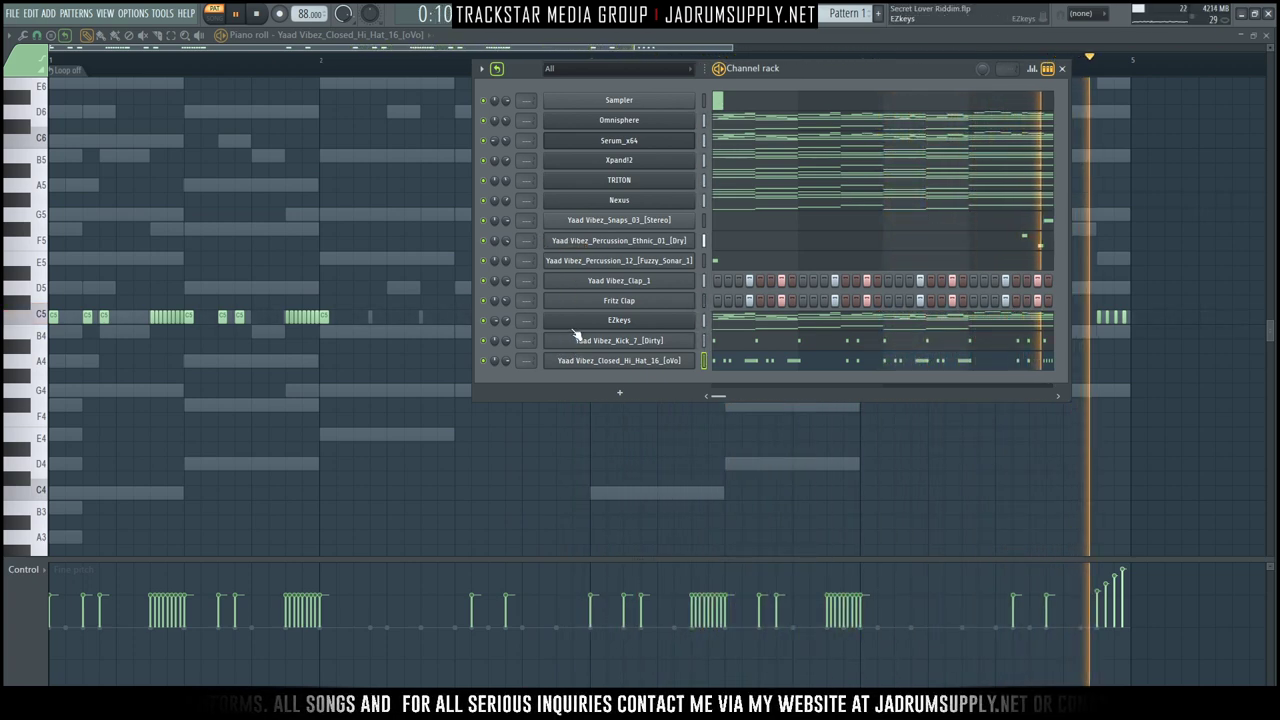
key(space)
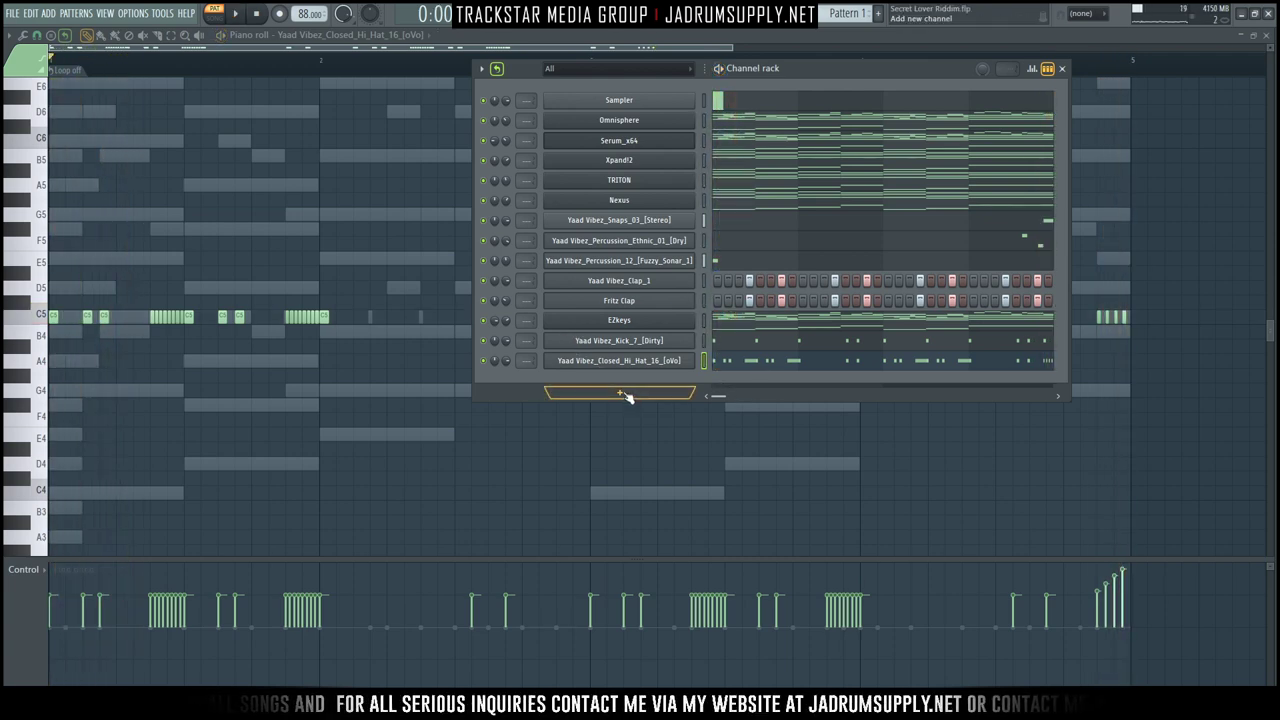
Add a LUXONIX Purity channel, load its Autumn preset from the Lead Synth category and close the instrument's window.
click(626, 396)
mouse_move(601, 500)
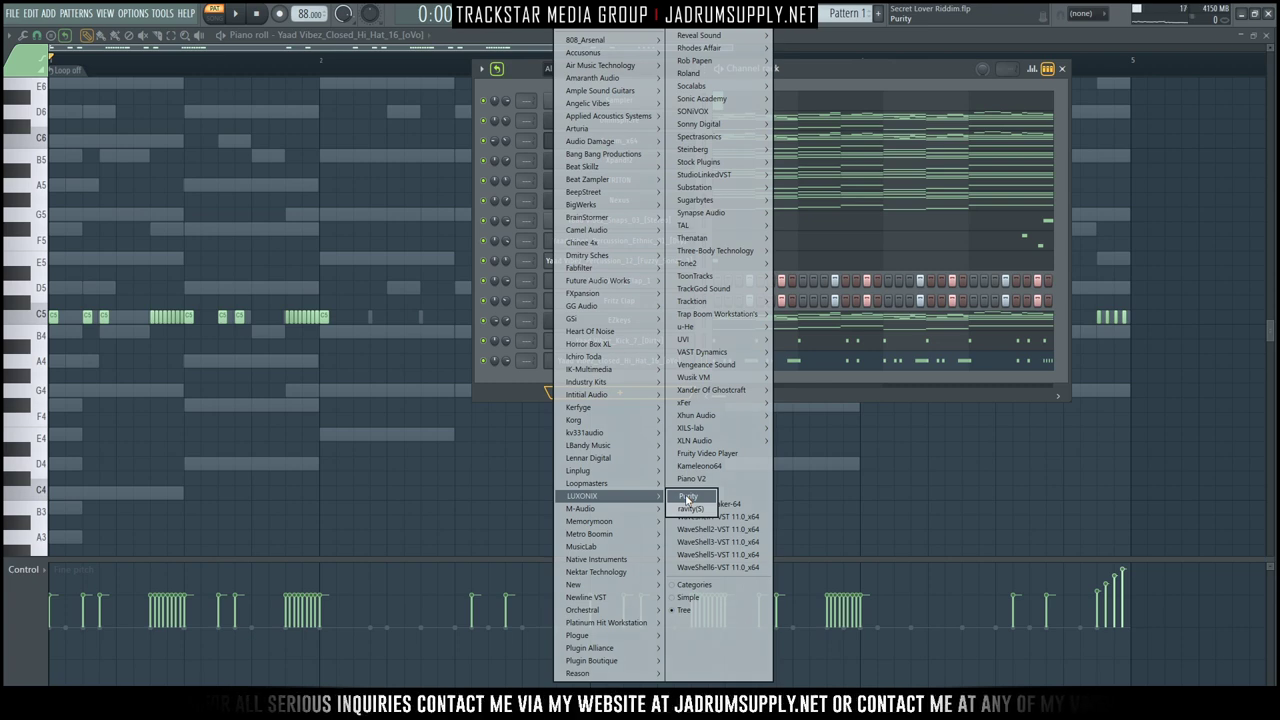
click(687, 497)
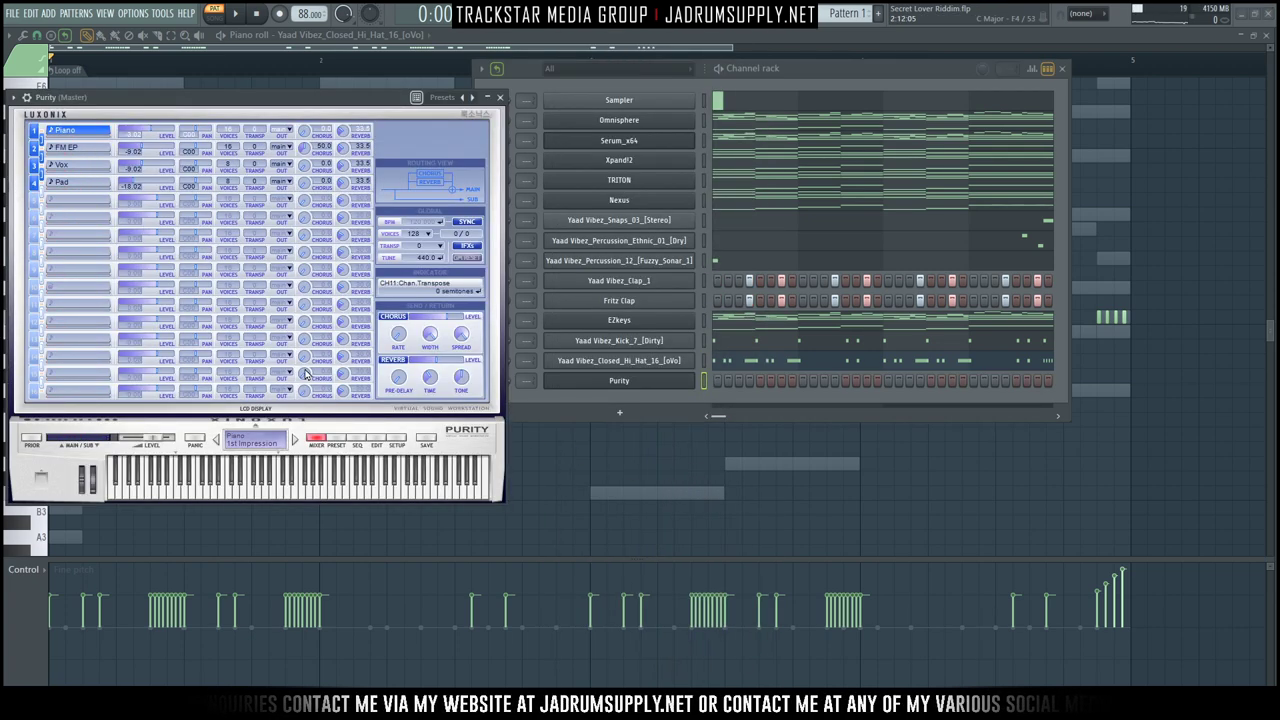
click(343, 441)
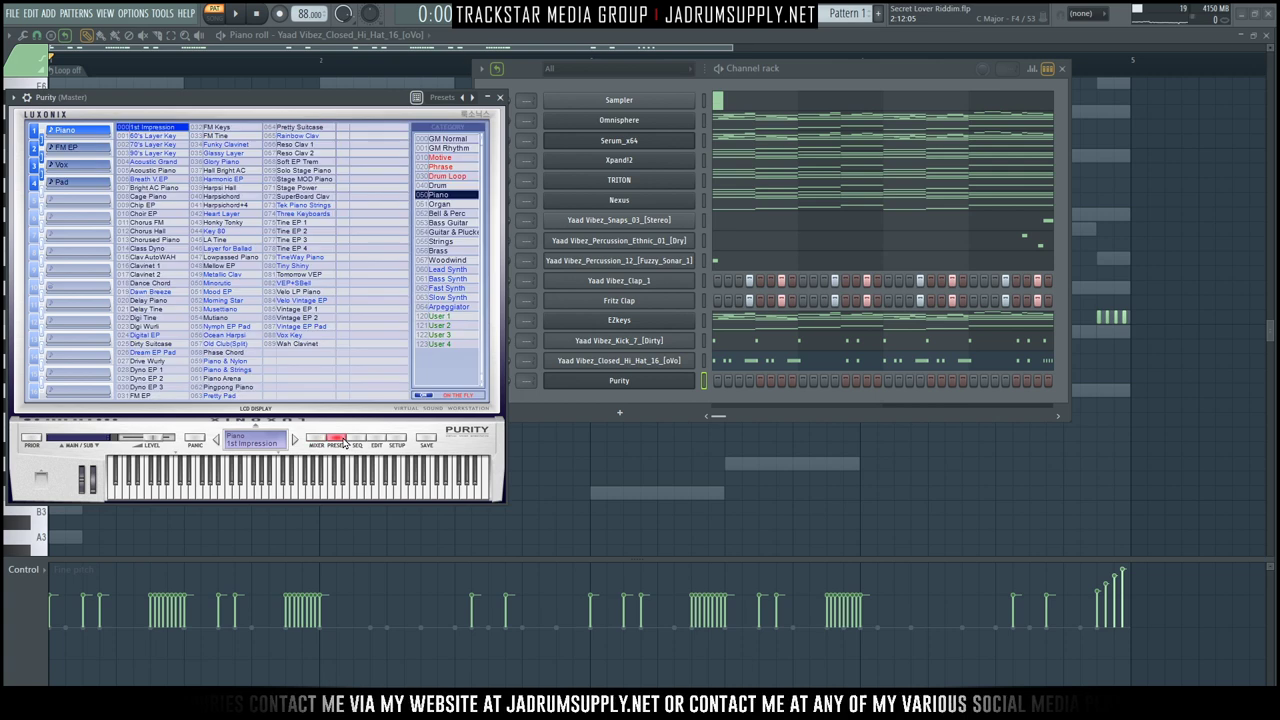
click(447, 269)
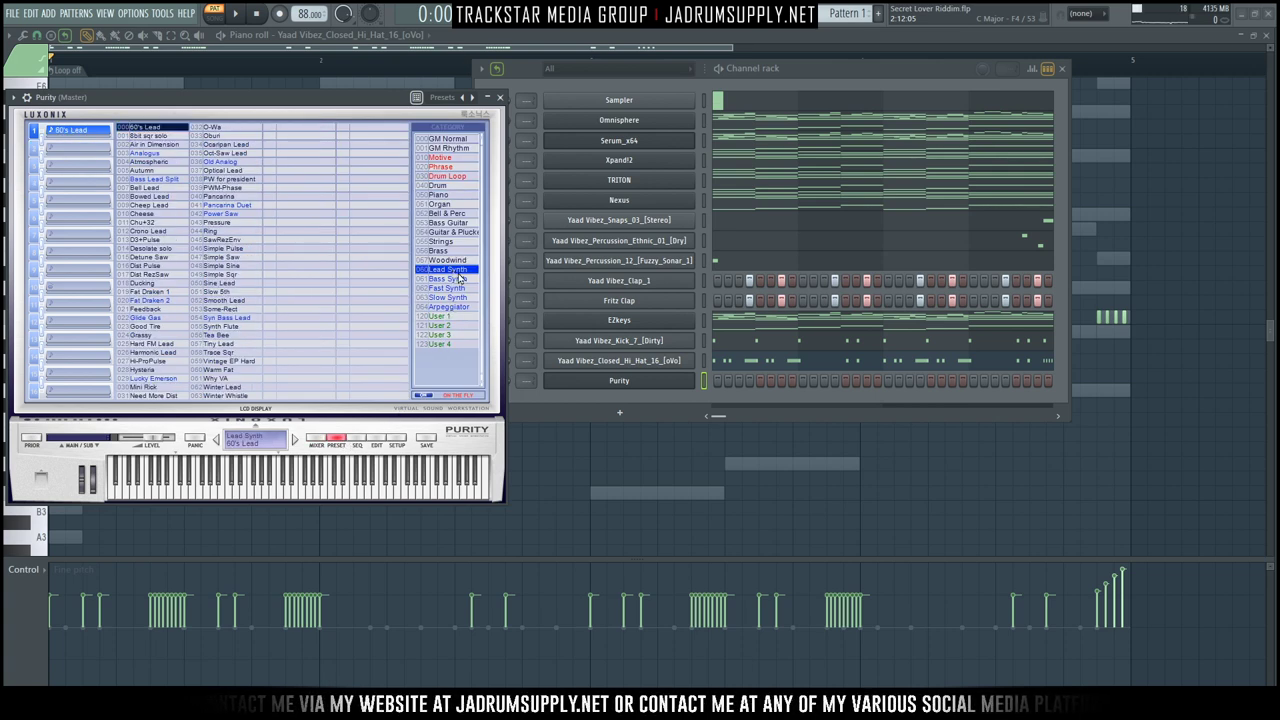
click(148, 171)
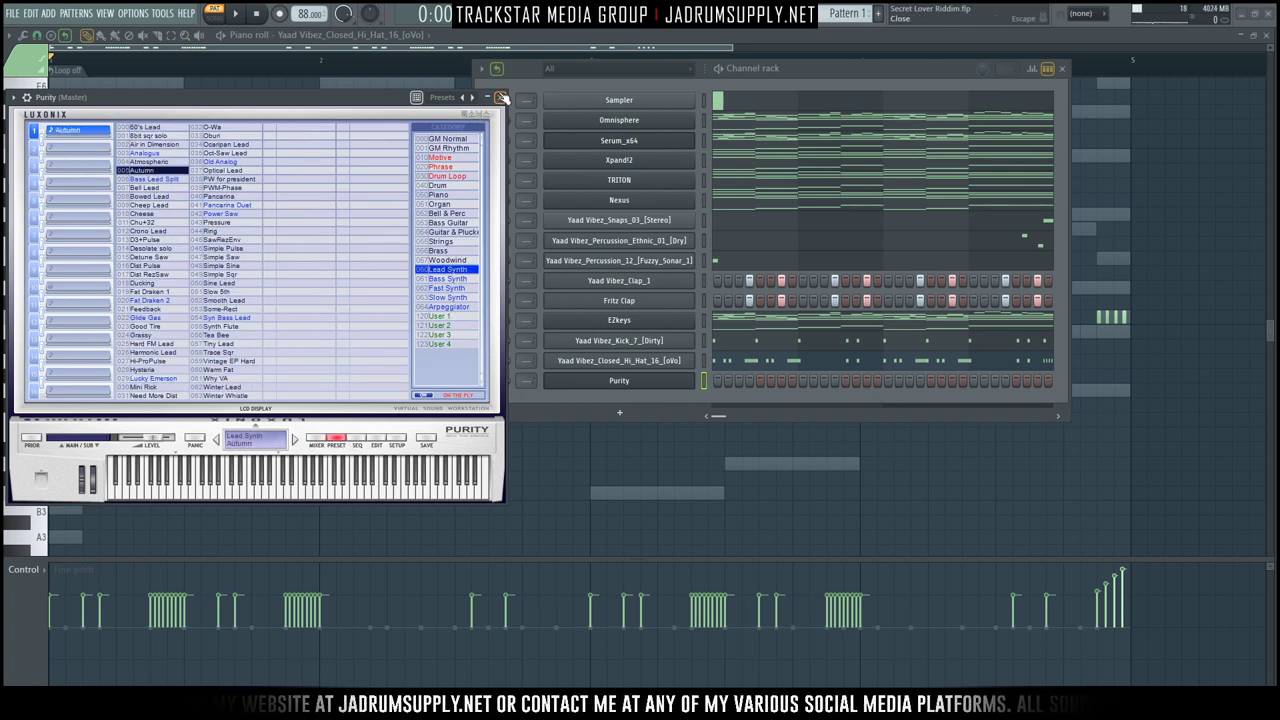
click(500, 97)
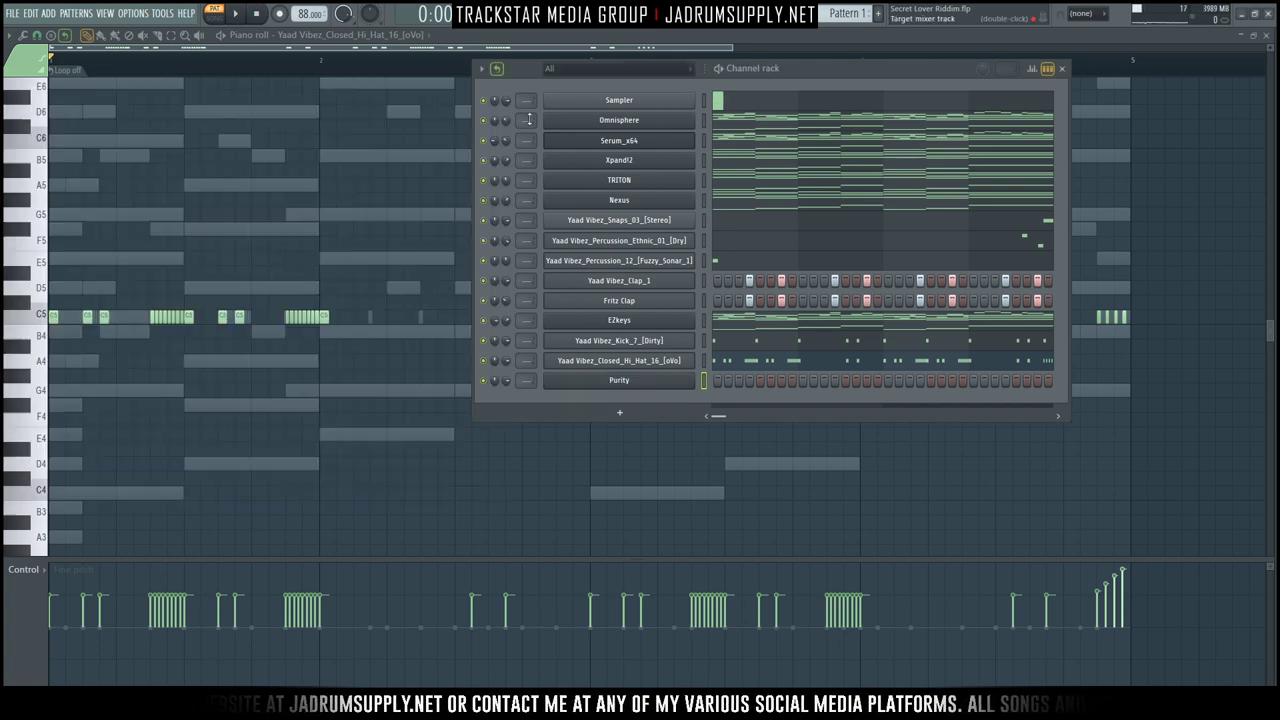
Replace the Purity channel with LUXONIX ravity(S) and place its window below the channel rack.
right_click(657, 386)
mouse_move(752, 485)
mouse_move(858, 470)
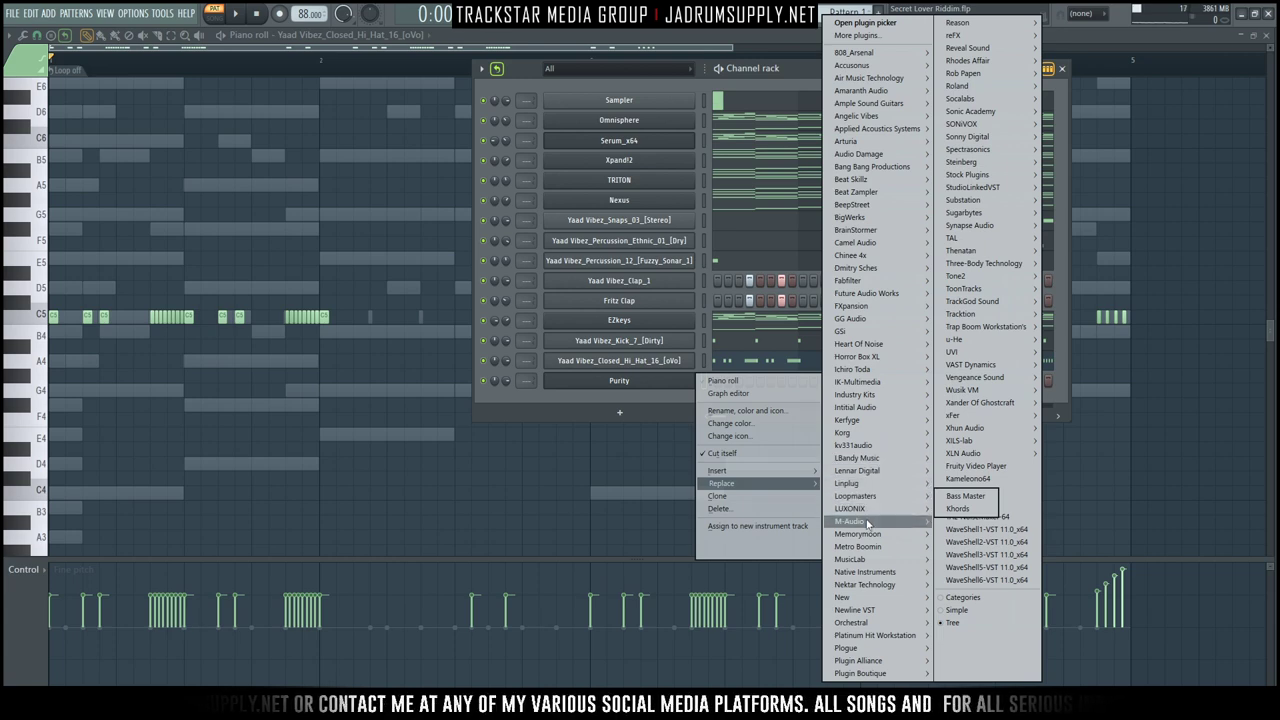
mouse_move(880, 510)
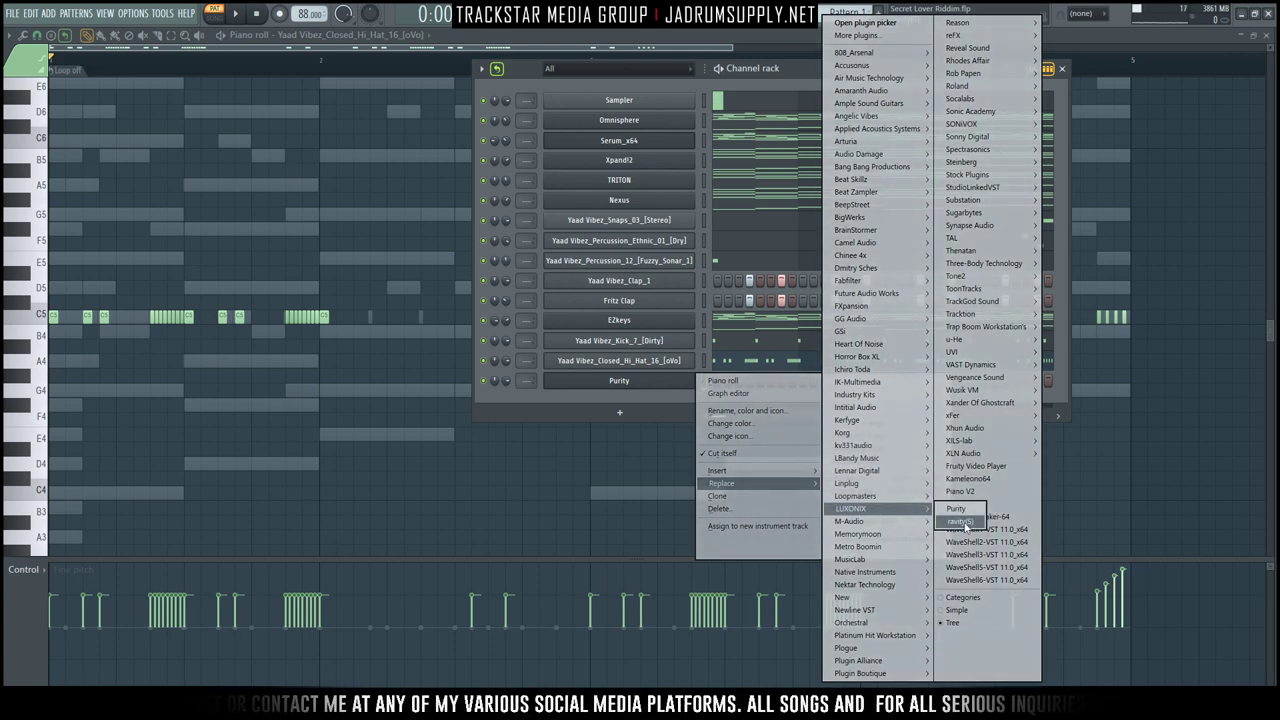
click(960, 522)
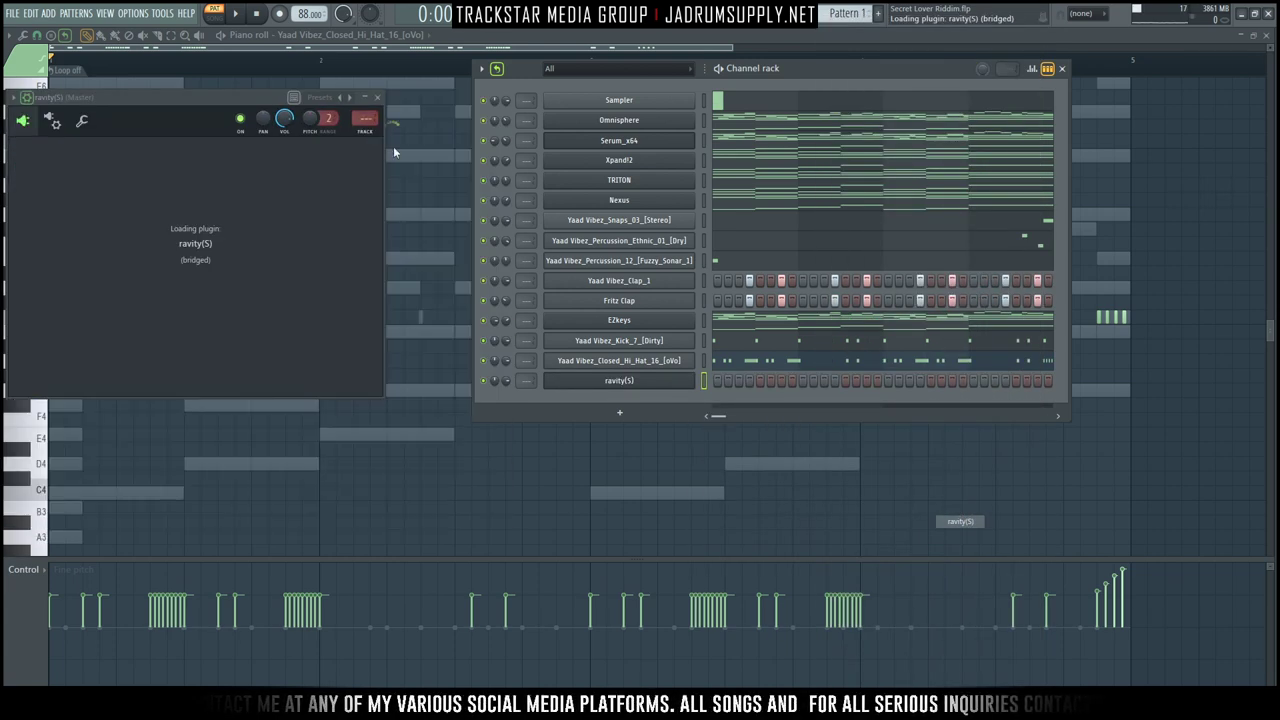
drag(315, 126, 527, 483)
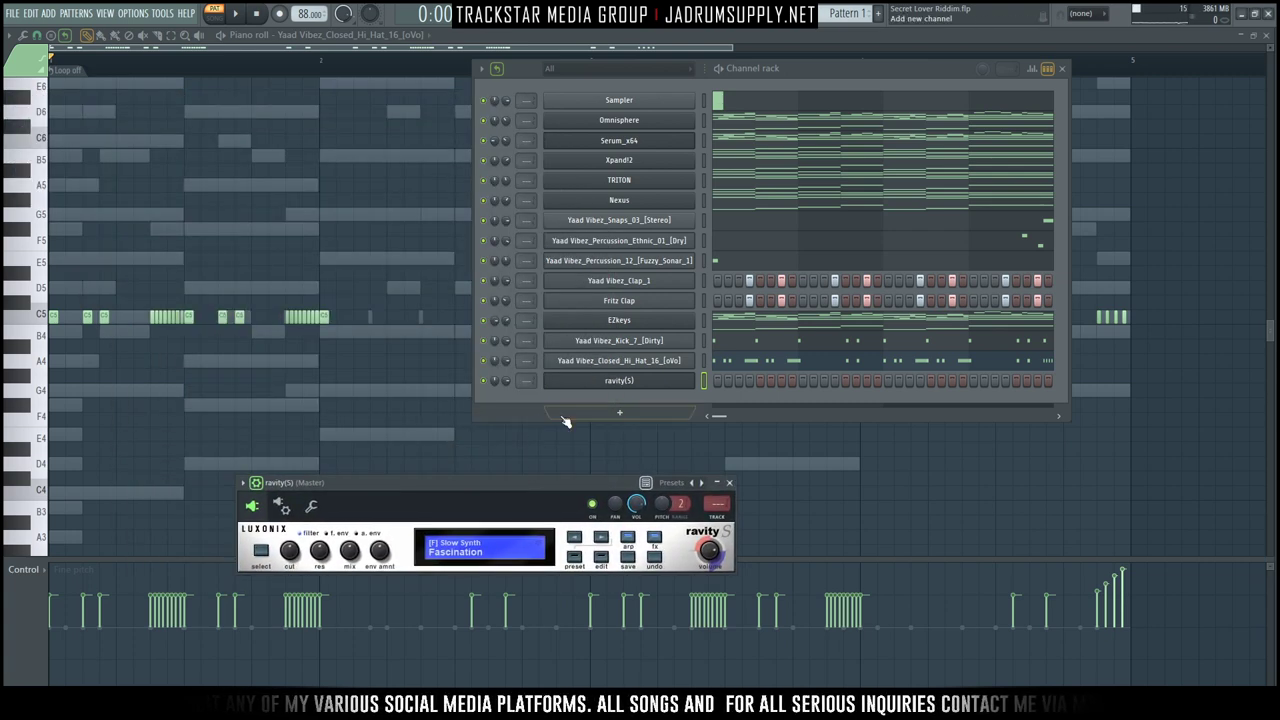
Add another LUXONIX Purity channel and arrange the Purity and ravity(S) windows side by side.
click(623, 416)
mouse_move(620, 495)
click(692, 497)
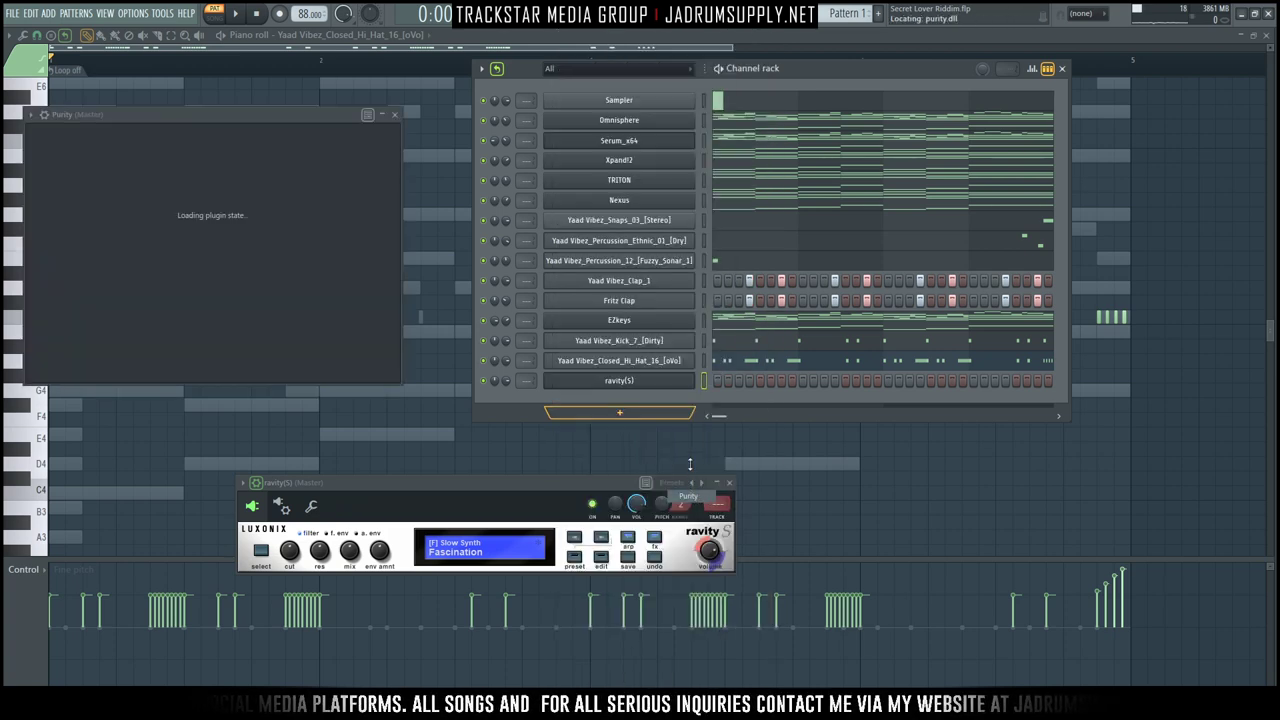
drag(568, 482, 887, 470)
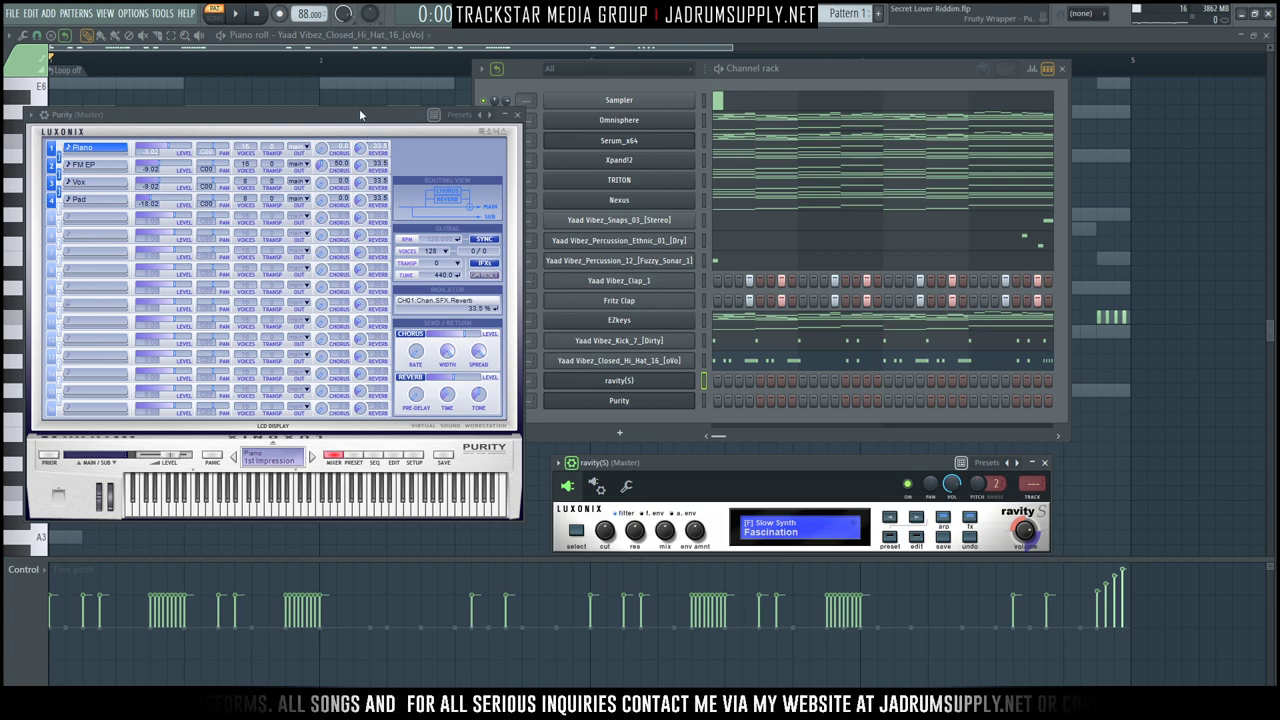
drag(359, 110, 380, 157)
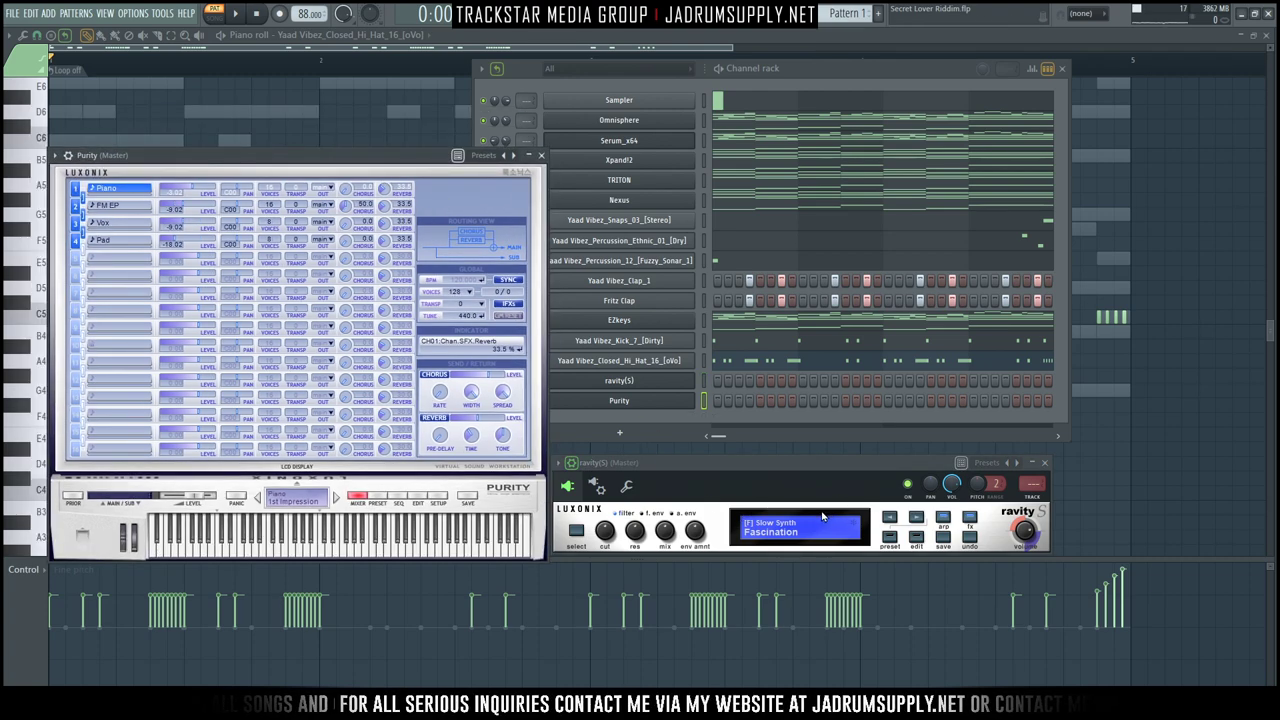
Open the channel options for Purity.
right_click(663, 400)
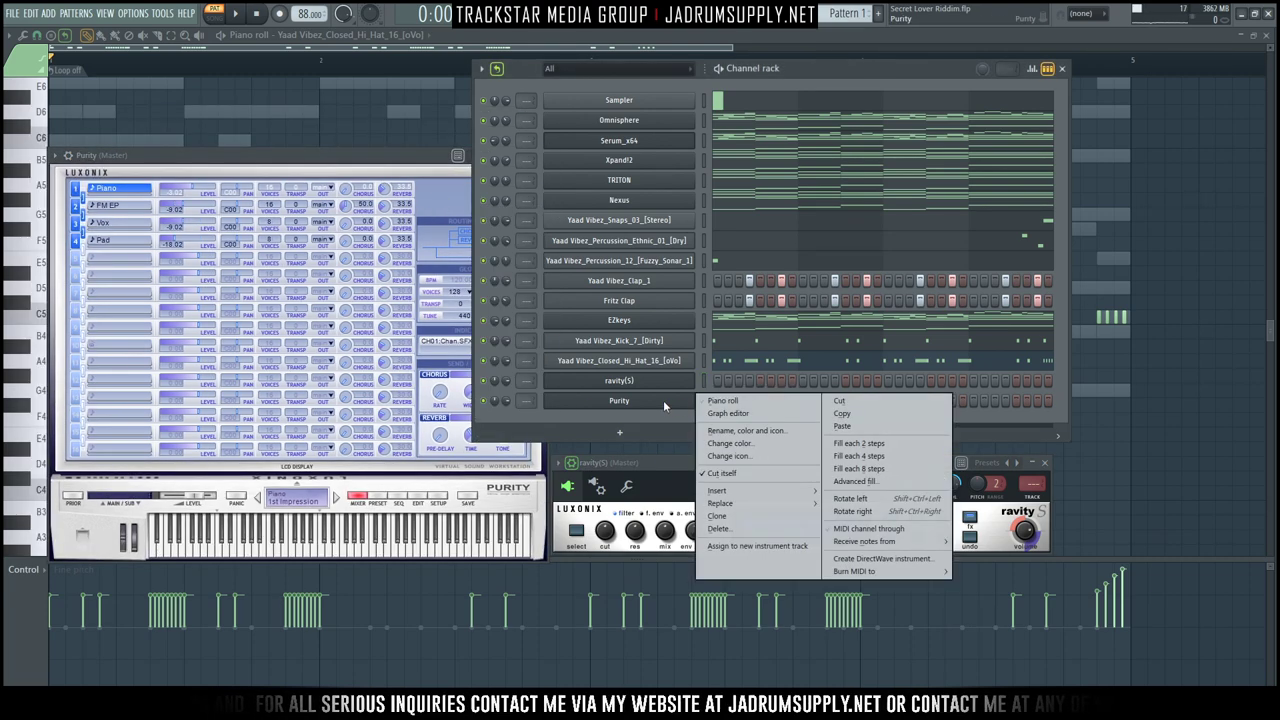
Load the Autumn preset from Purity's Lead Synth category.
click(243, 165)
click(379, 497)
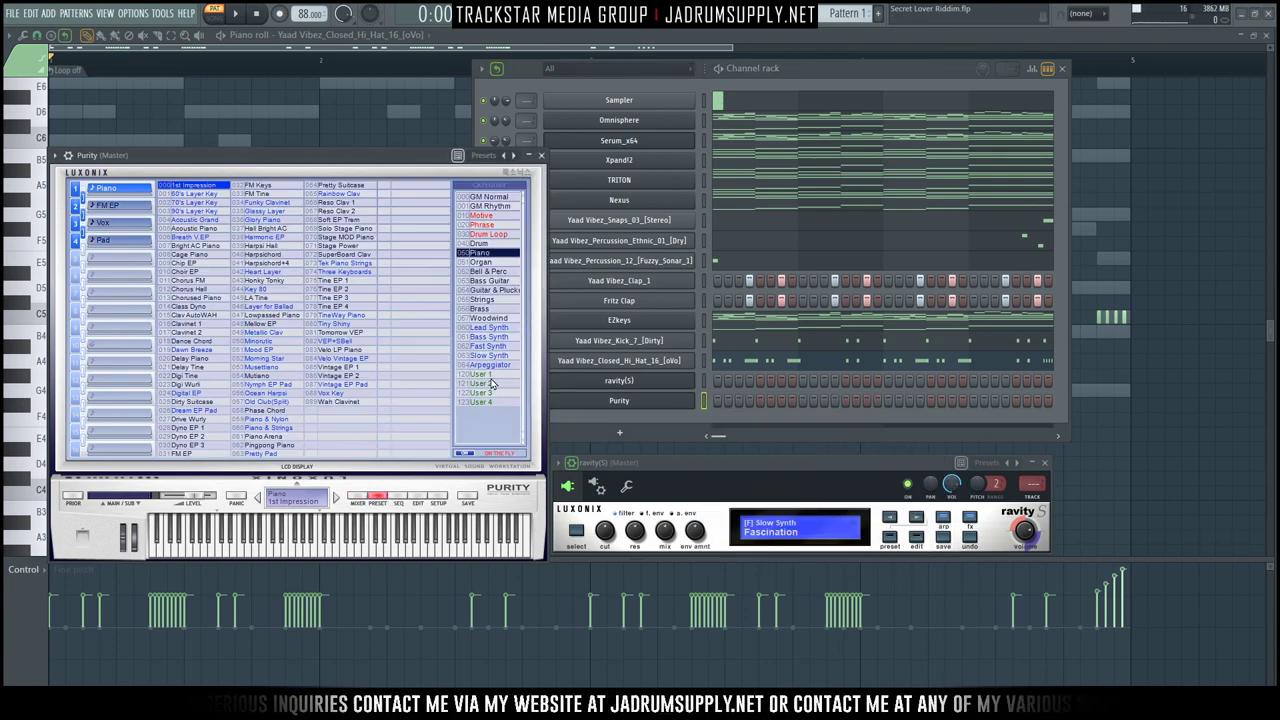
click(481, 330)
click(183, 230)
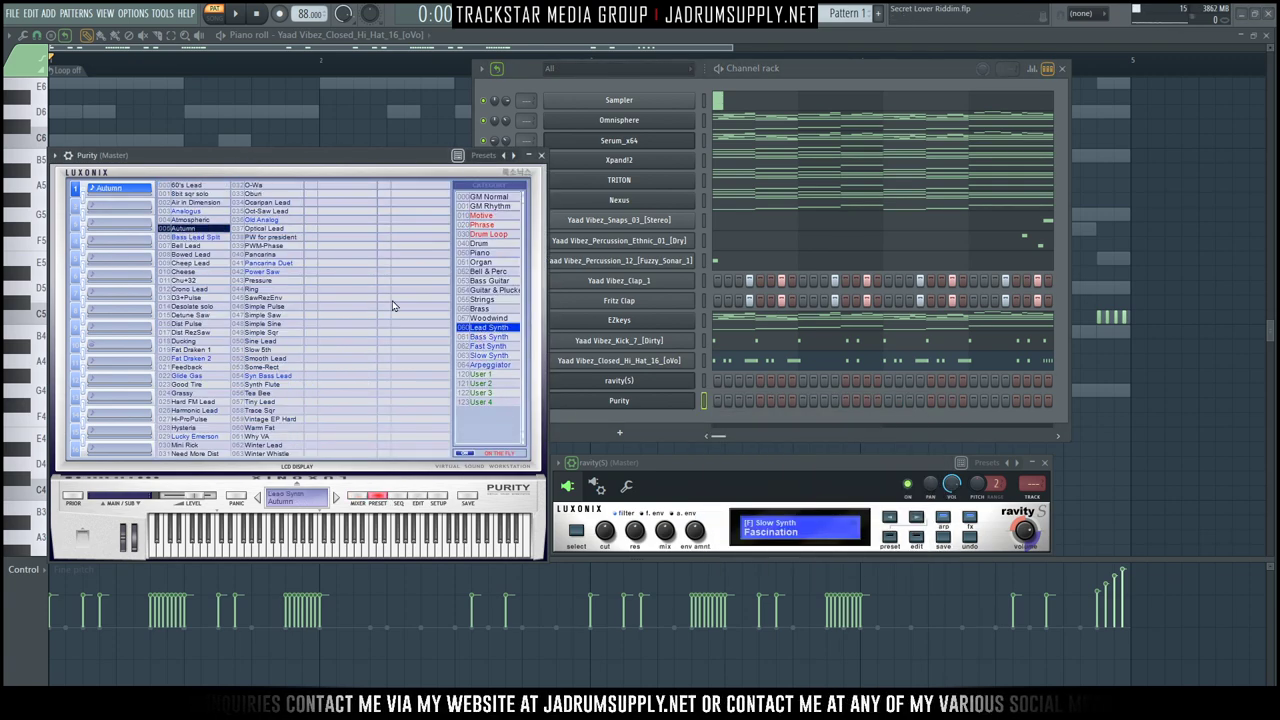
Open the piano roll for the Purity channel and set its control lane to note velocity.
click(718, 401)
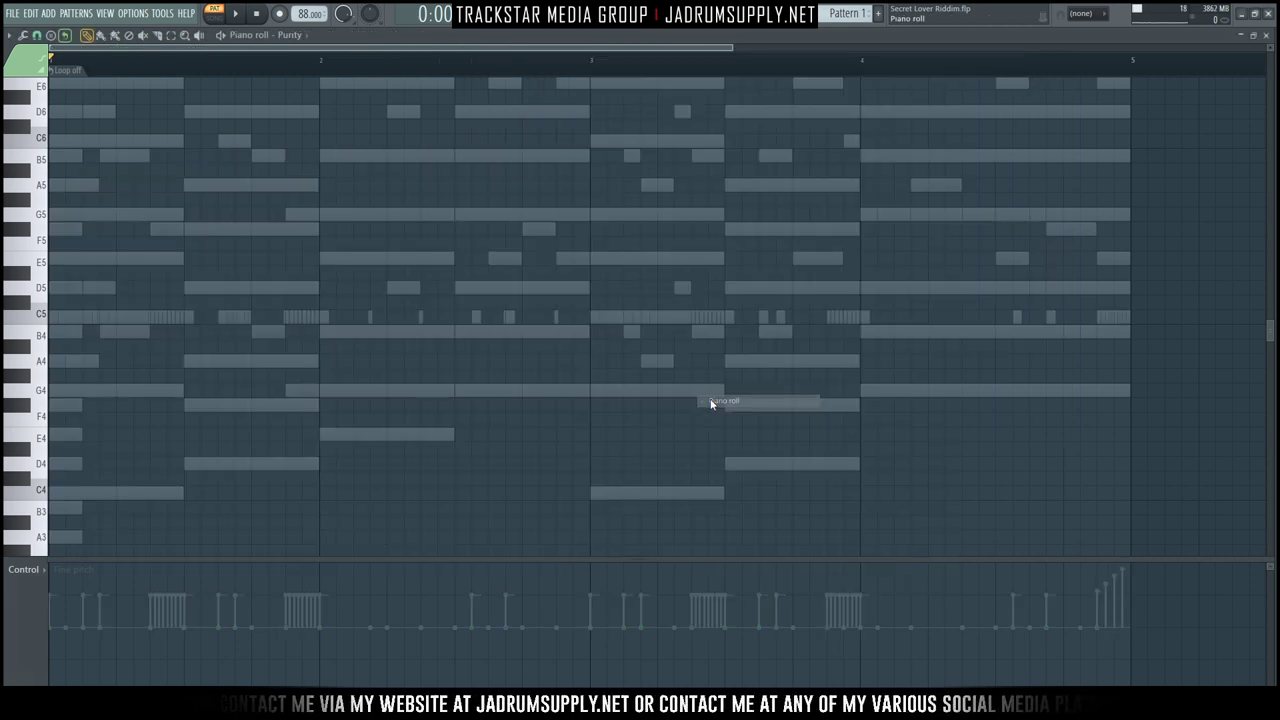
scroll(60, 155, up, 3)
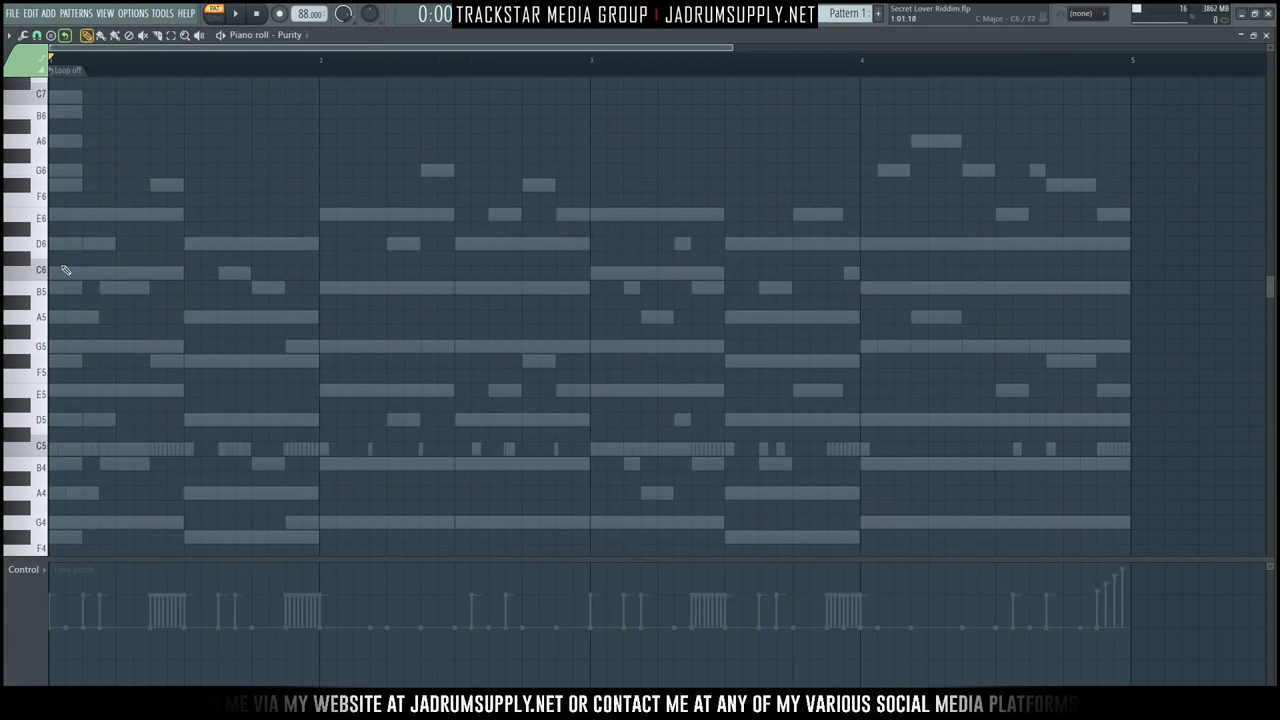
ctrl+right_click(52, 216)
ctrl+right_click(58, 342)
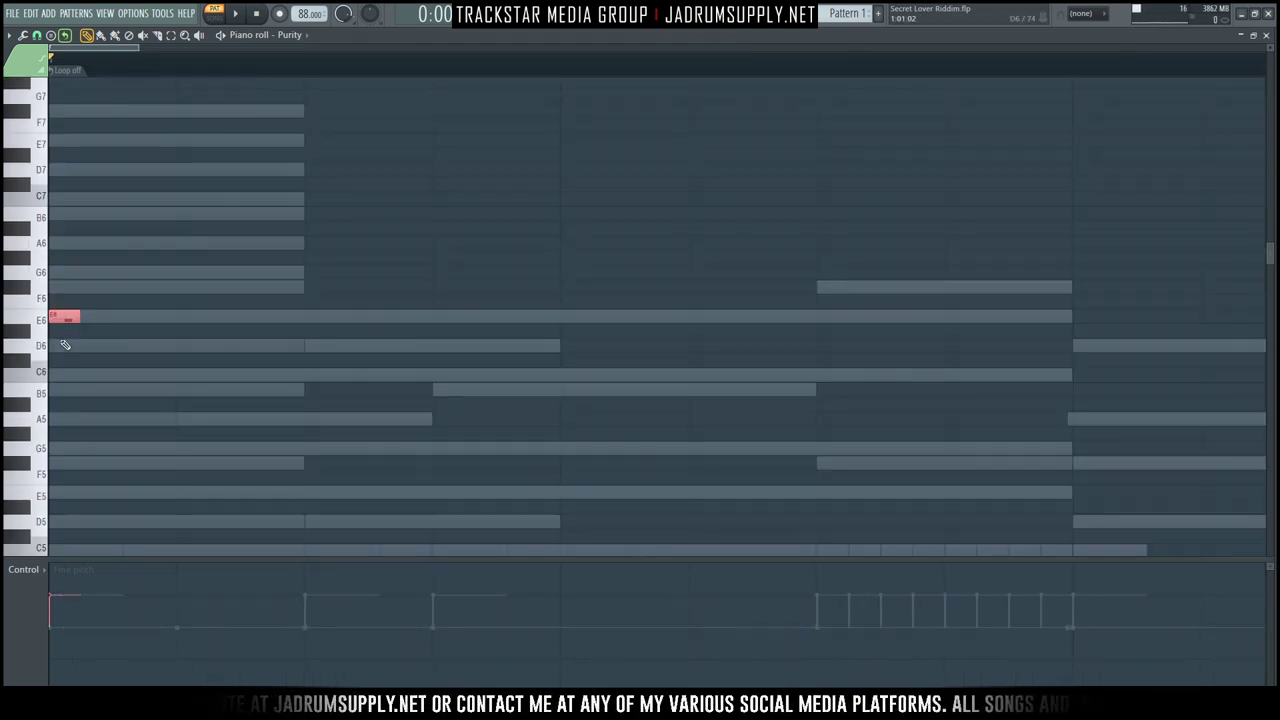
click(25, 570)
click(40, 608)
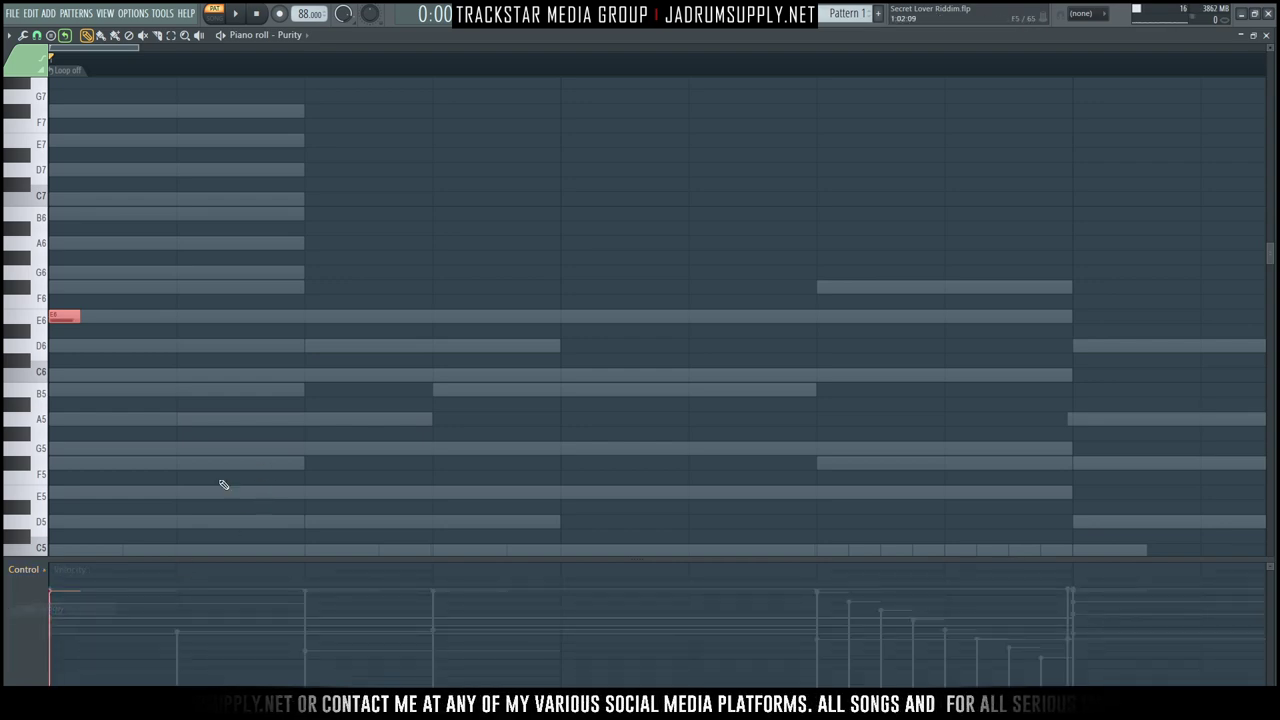
Draw a G5 note eight steps long from the start of bar 1 and short E5 notes on steps 3 and 5.
scroll(280, 77, down, 4)
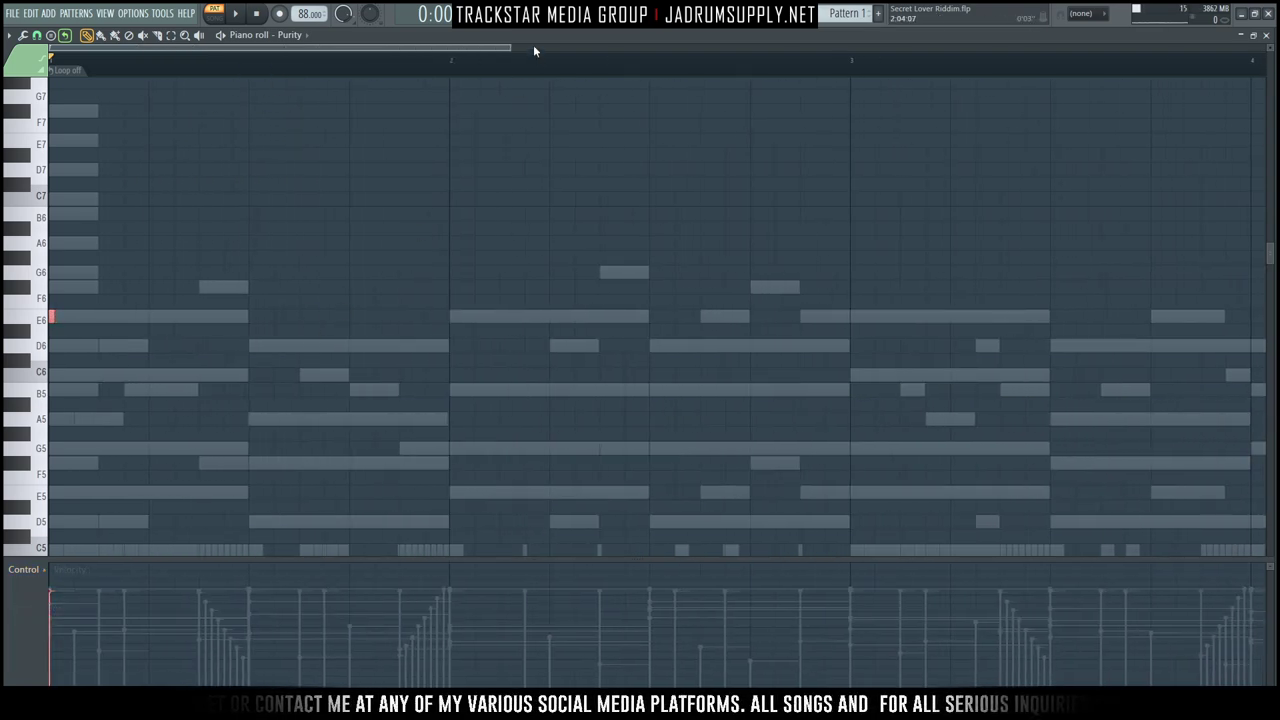
key(F6)
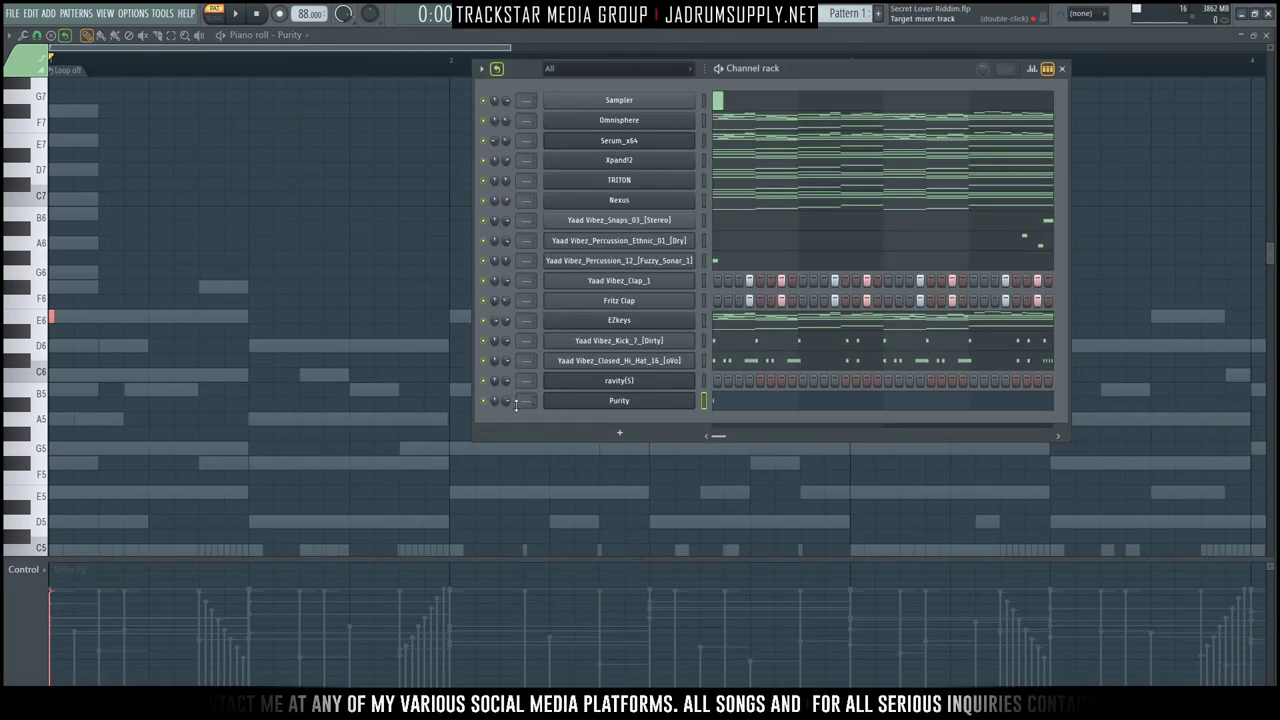
key(F6)
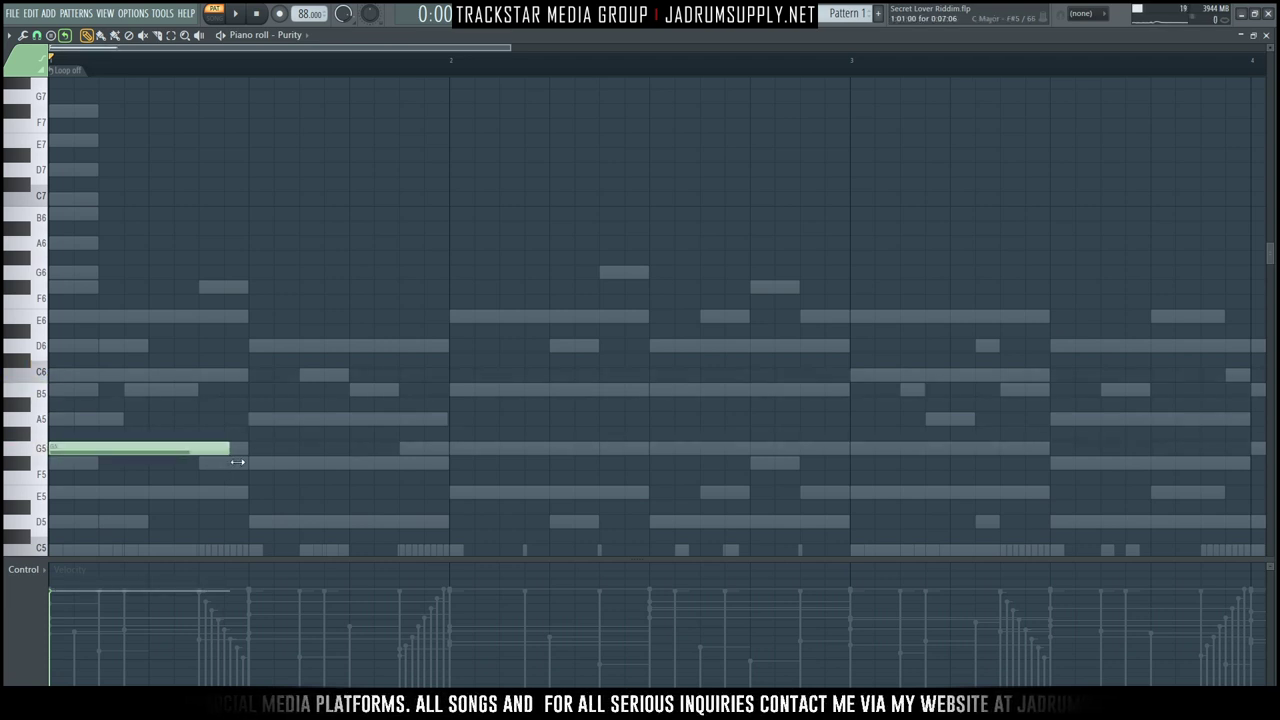
scroll(237, 462, down, 3)
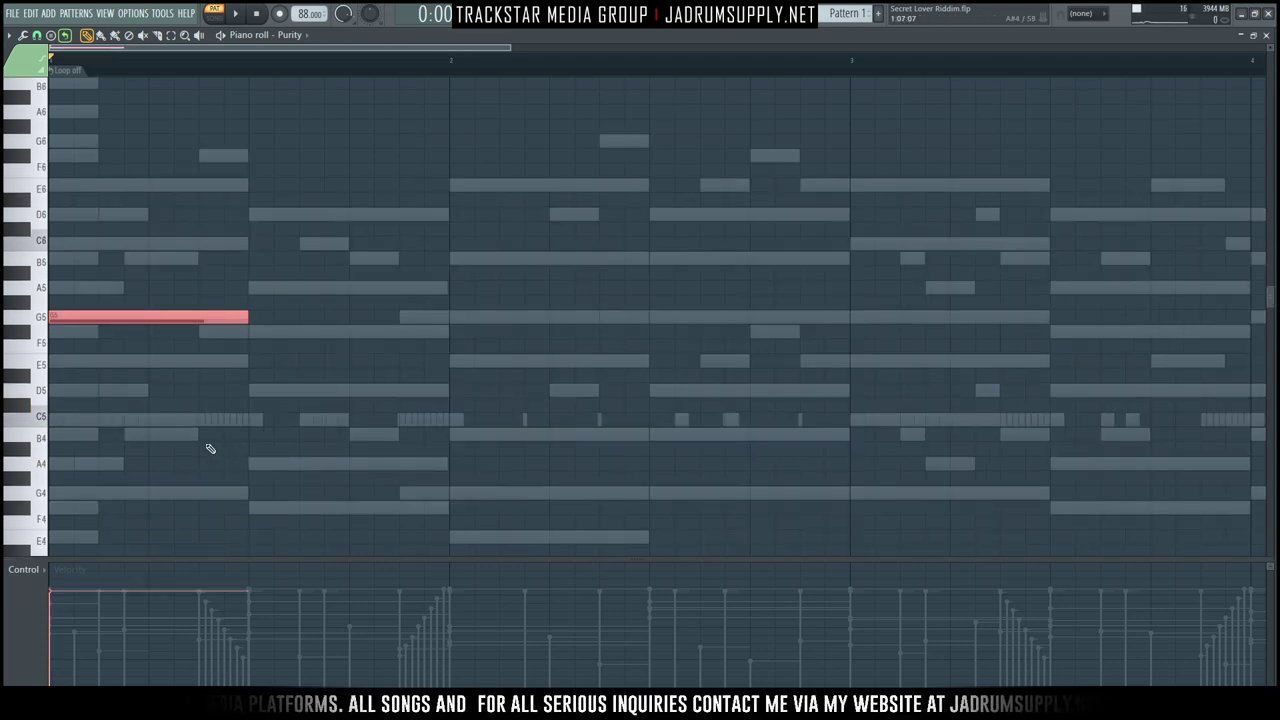
scroll(105, 366, down, 1)
click(100, 355)
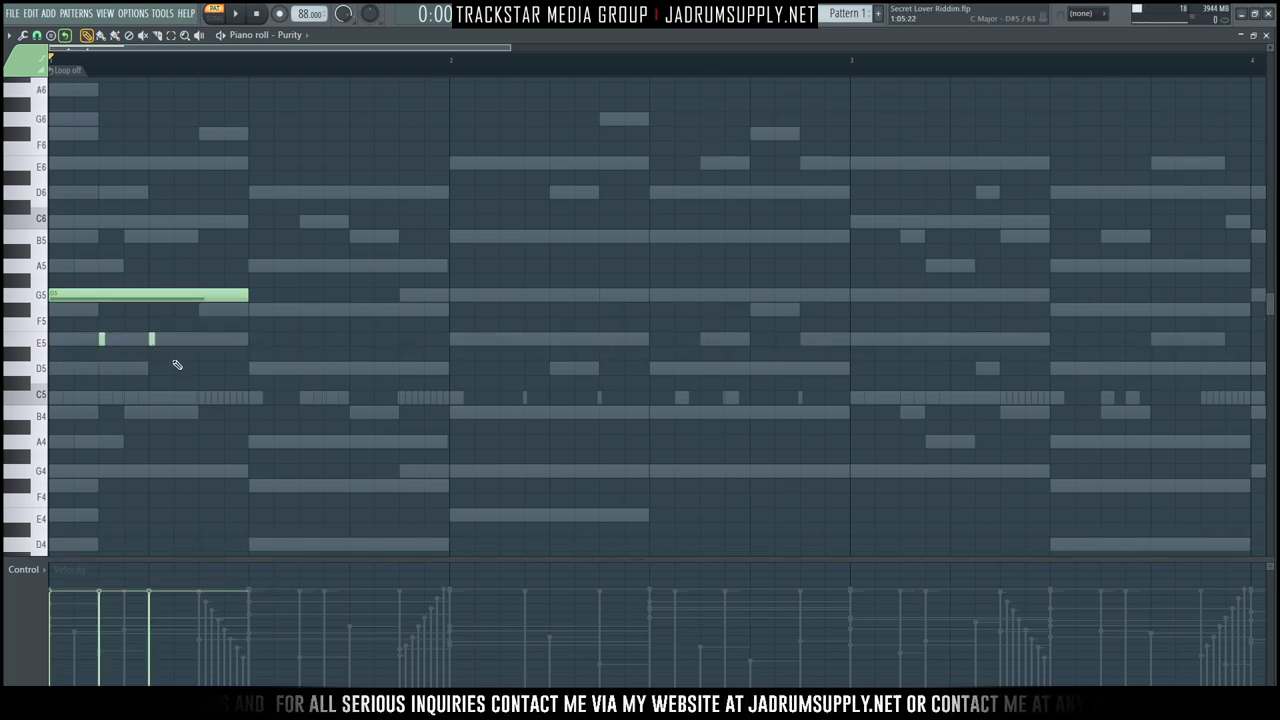
key(space)
key(space)
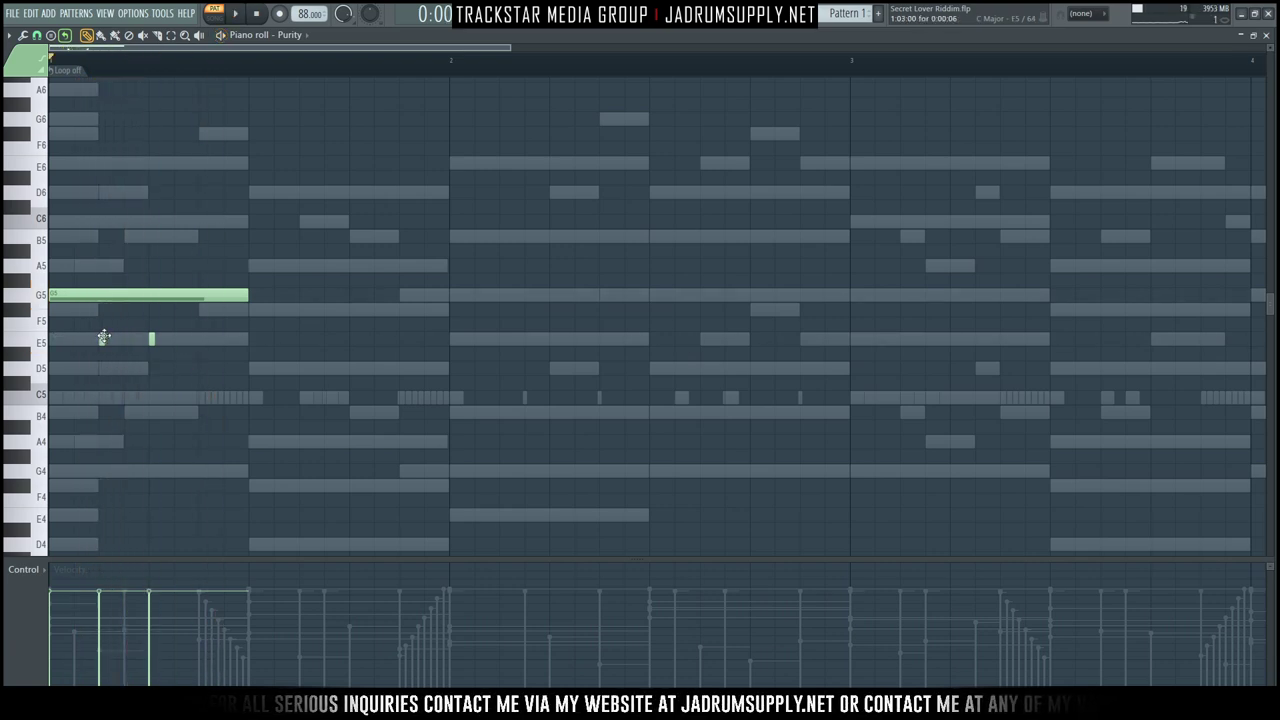
Mute every channel except Omnisphere and Purity, and play the pattern briefly.
key(F6)
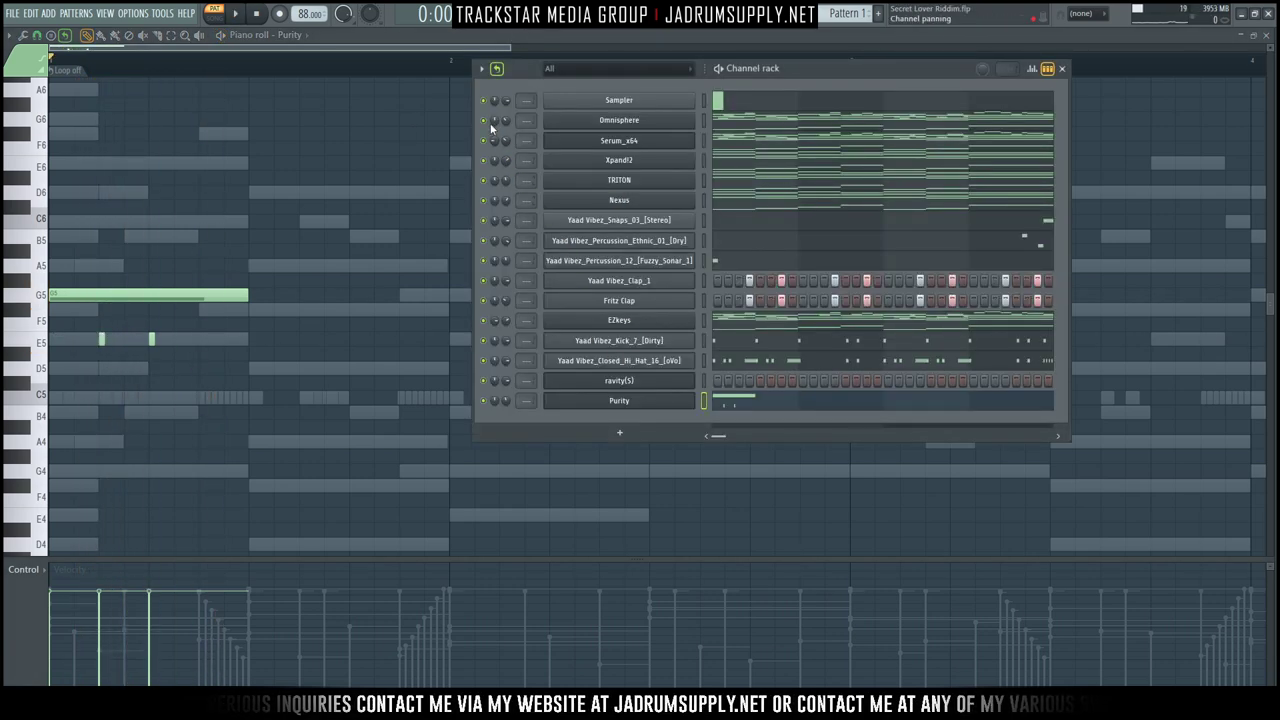
click(483, 400)
key(space)
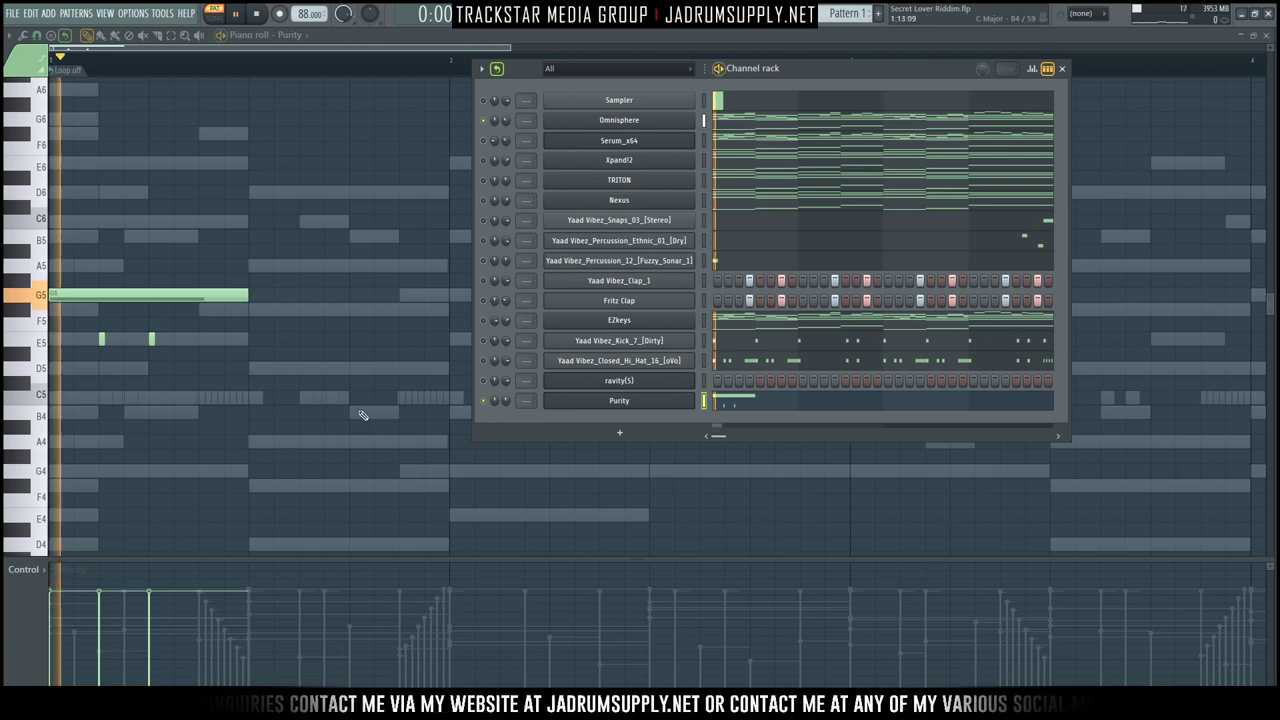
key(space)
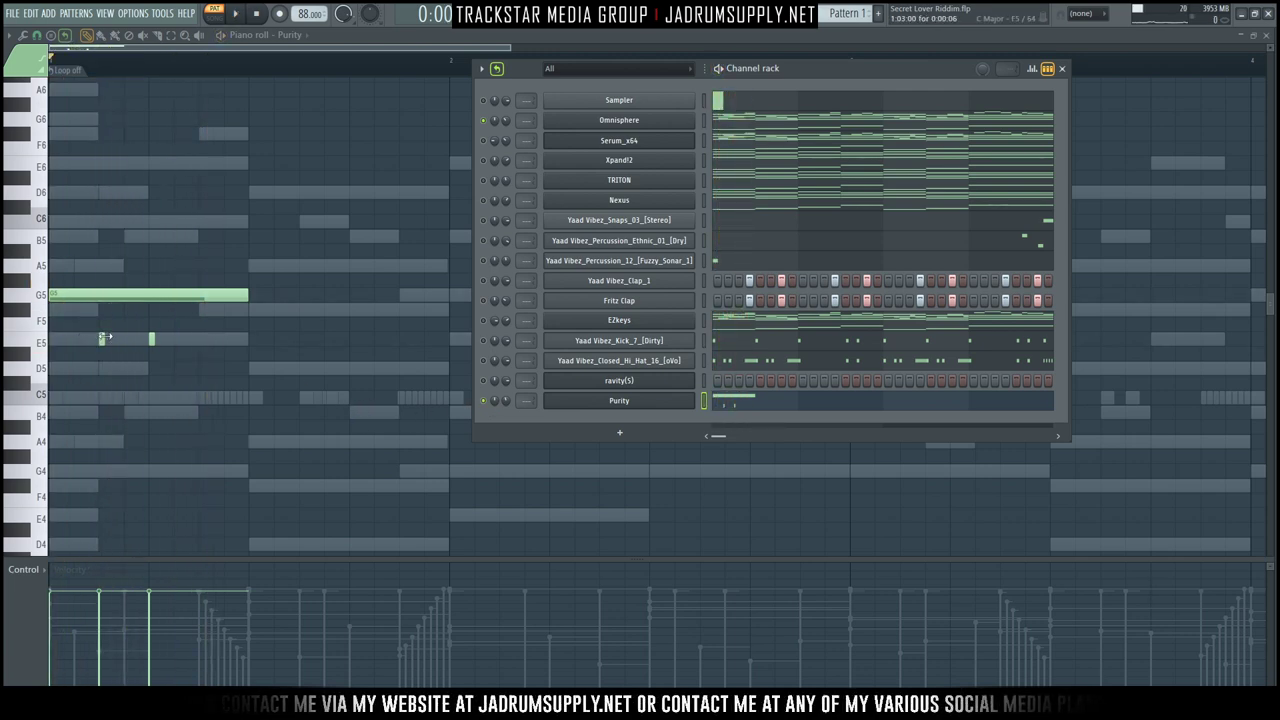
Lengthen the two E5 notes to one step each and add a third one-step E5 on step 7.
key(F6)
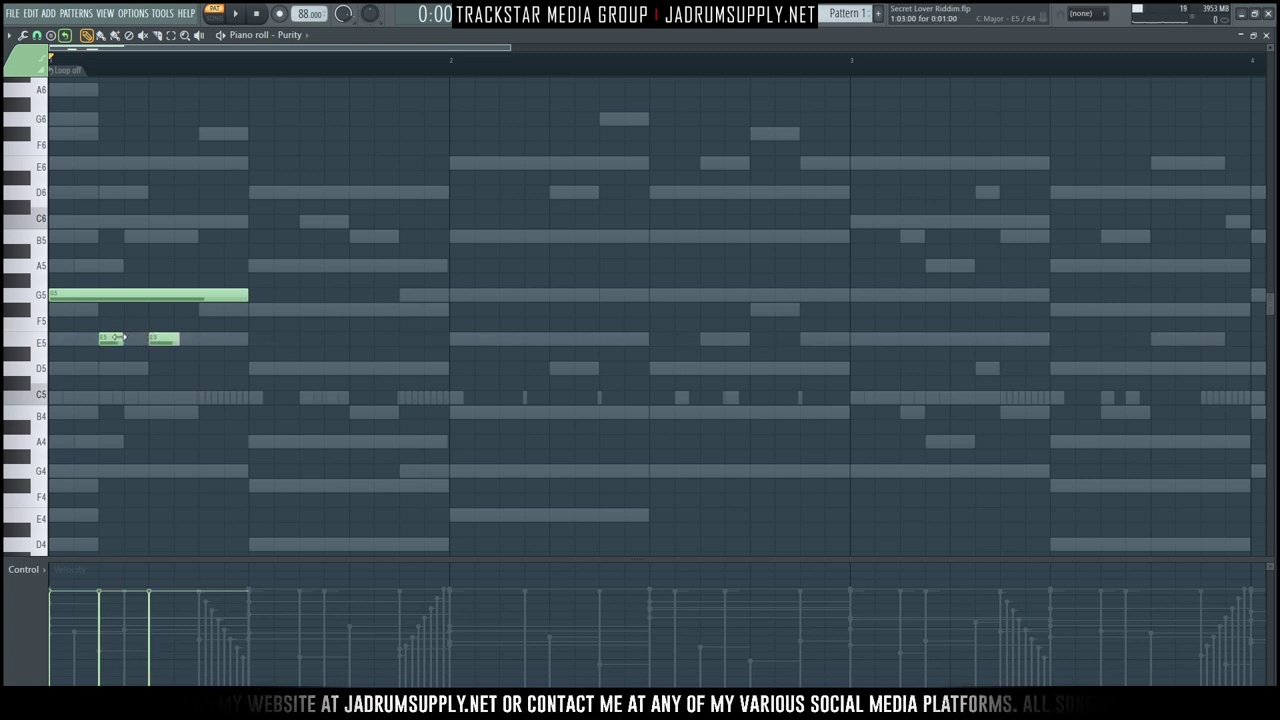
key(space)
click(206, 338)
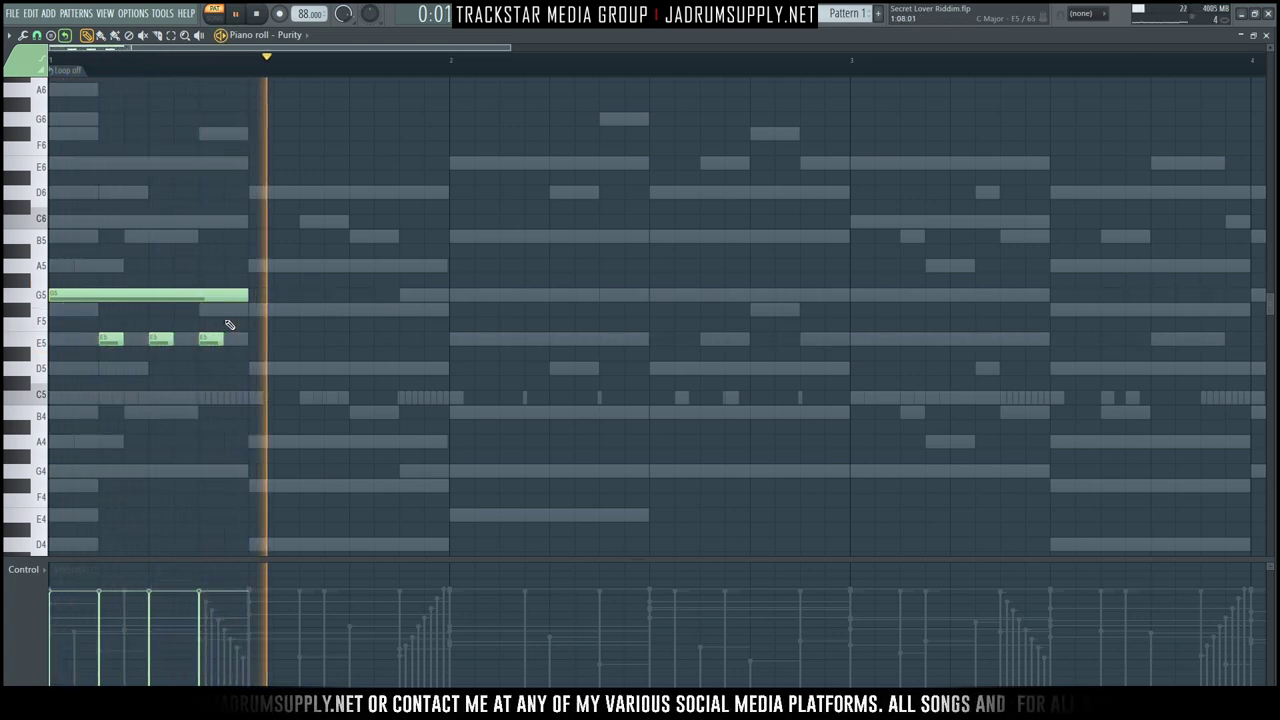
Place a D6 note from step 8 to the end of bar 1, nine steps long, and play the phrase back.
click(258, 265)
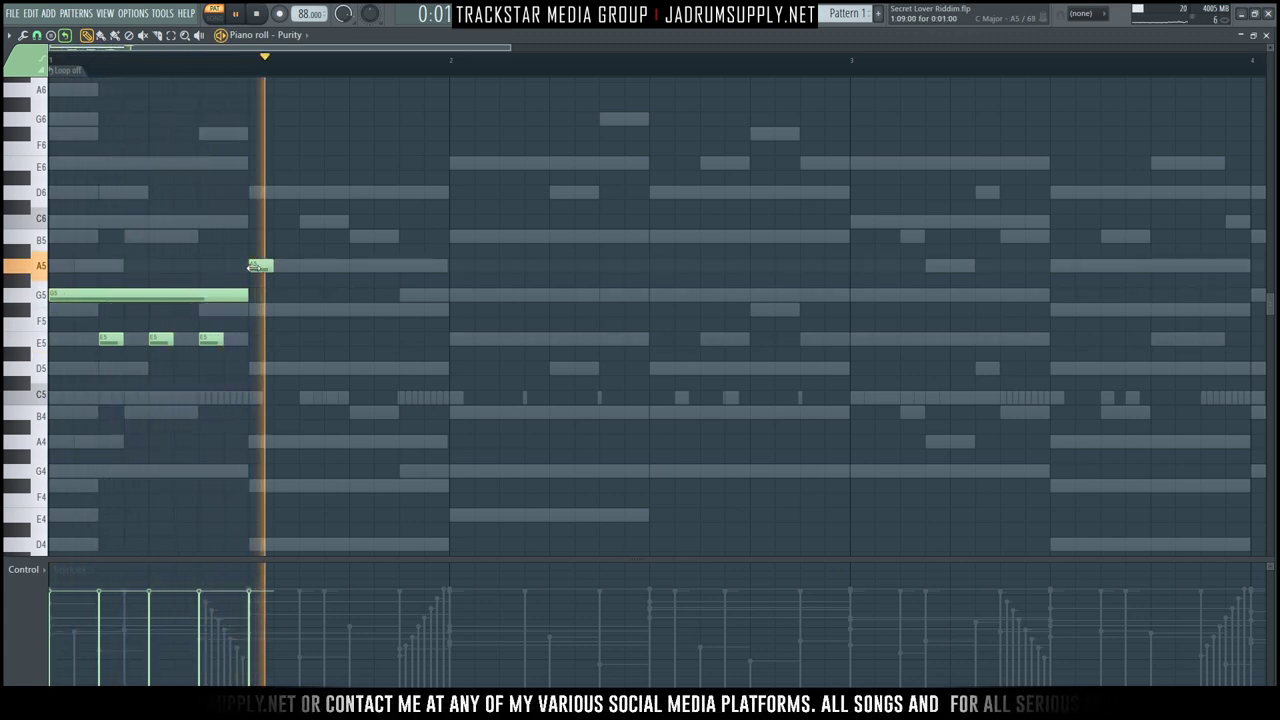
key(space)
drag(258, 266, 257, 229)
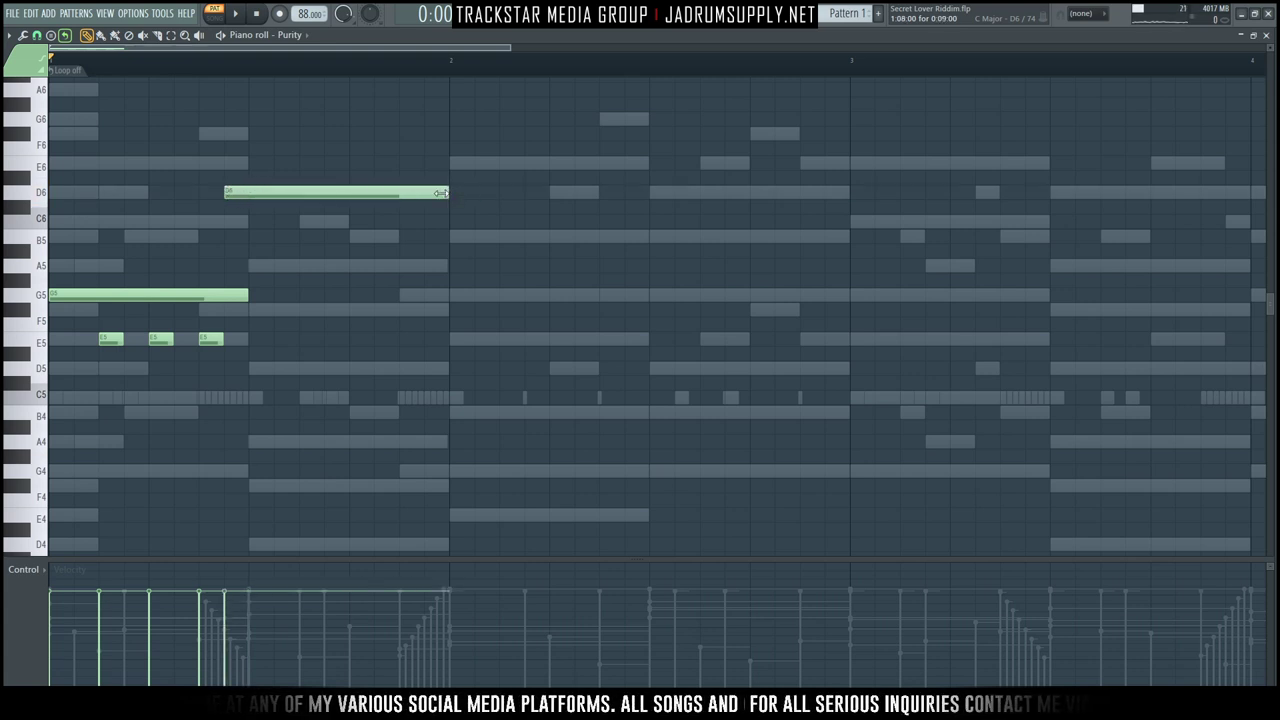
key(space)
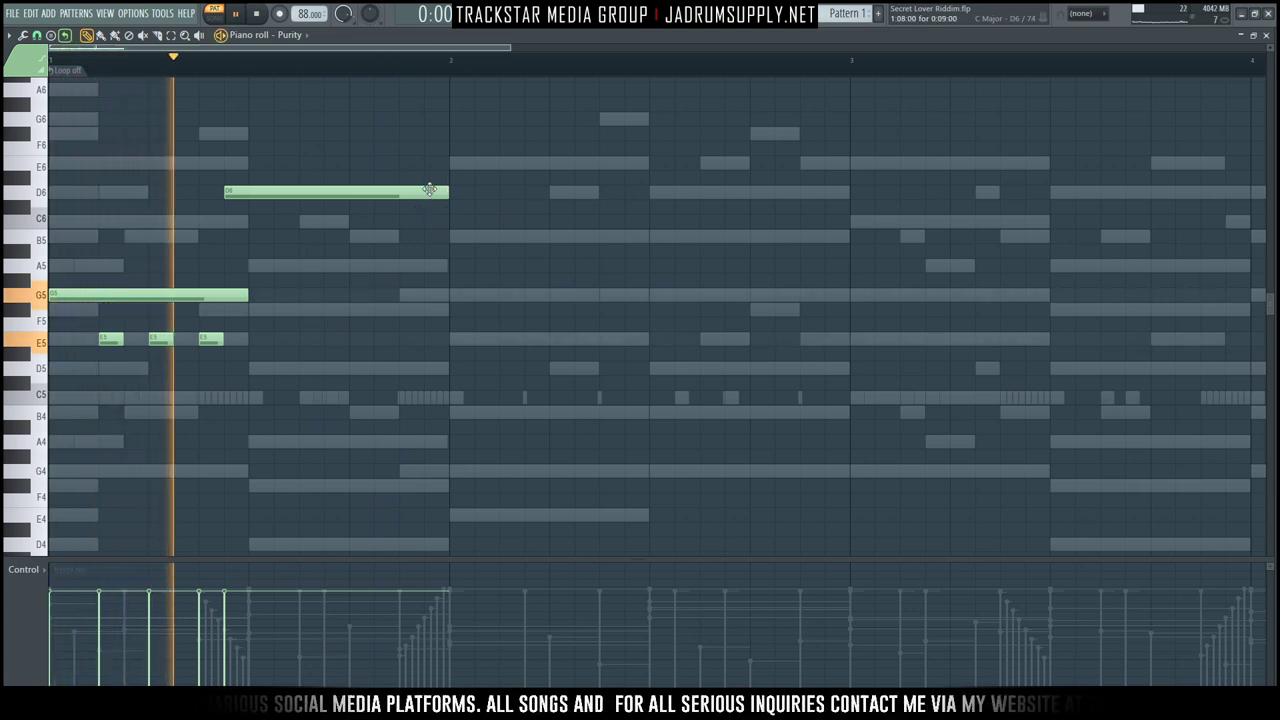
key(space)
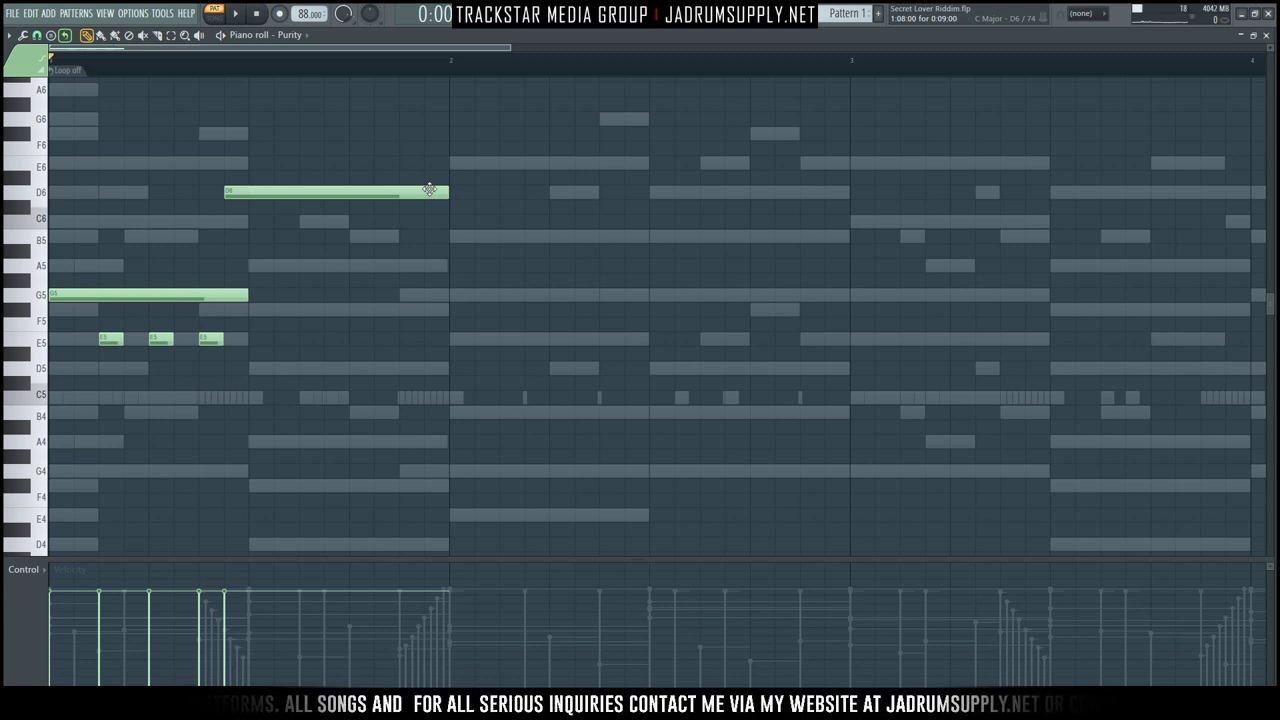
key(space)
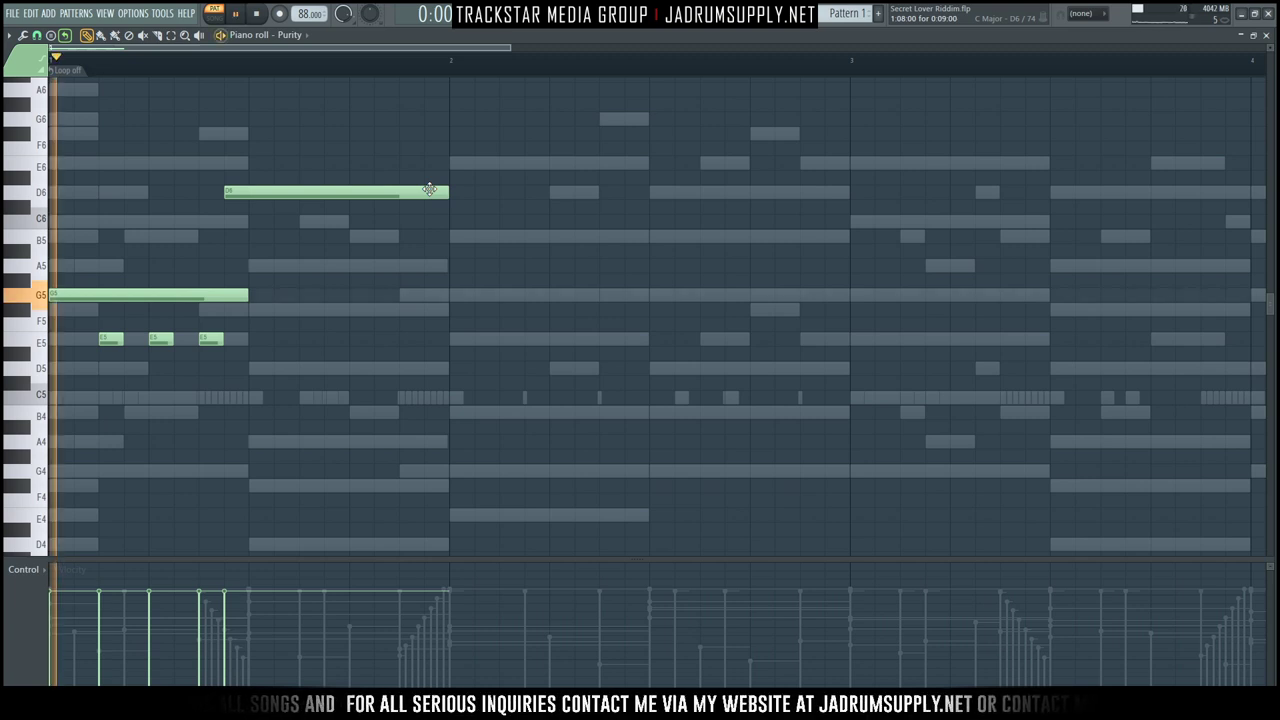
key(space)
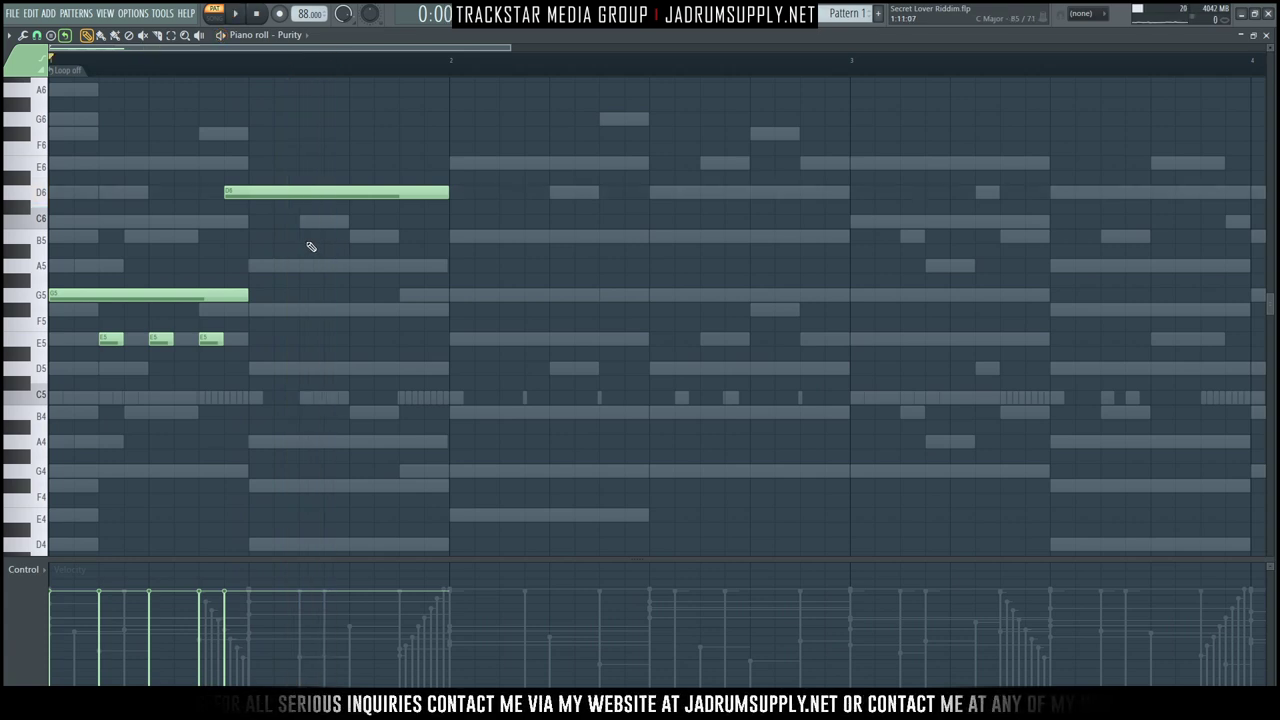
Add one-step C6, A5 and F#5 notes on steps 11, 12 and 13 of bar 1 and audition them.
key(space)
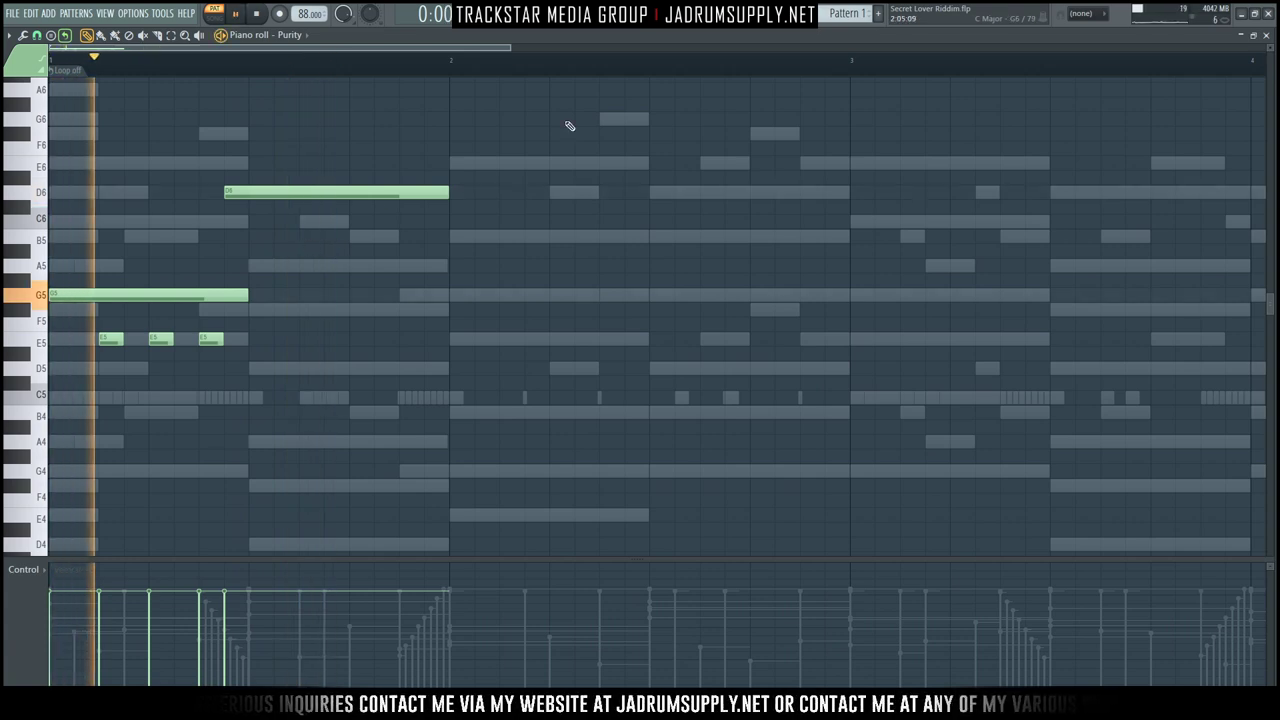
key(space)
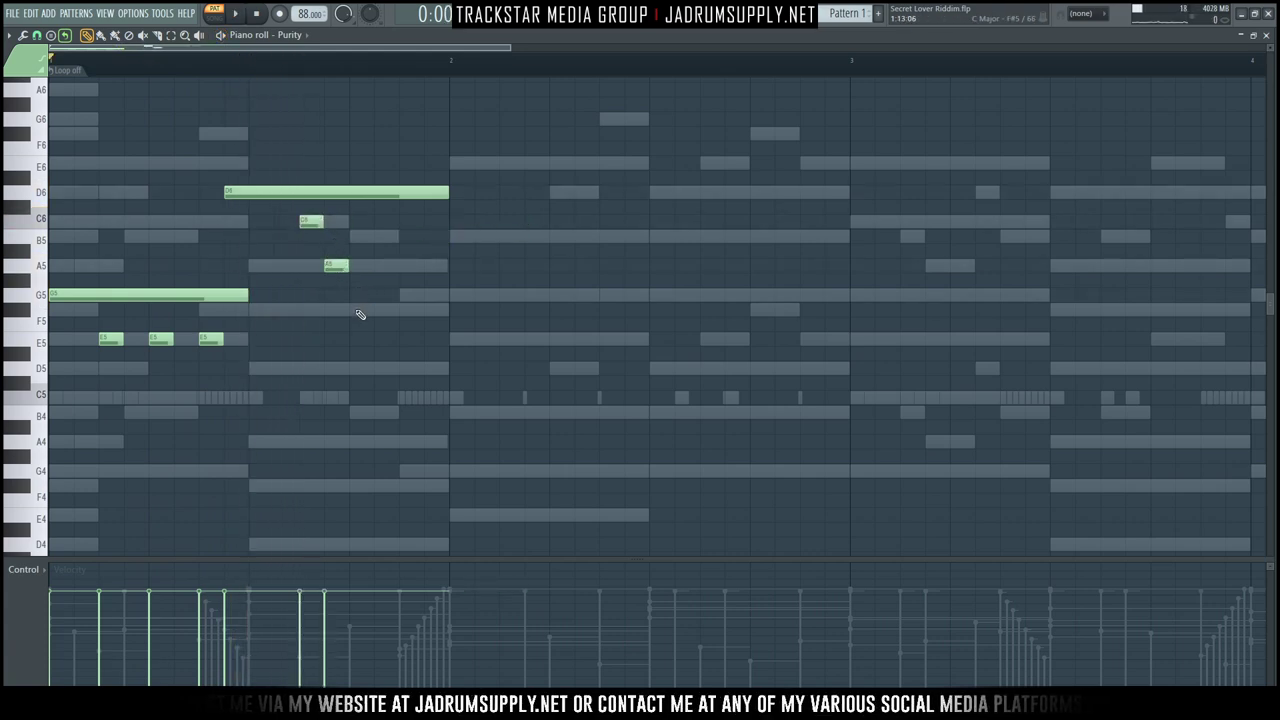
key(space)
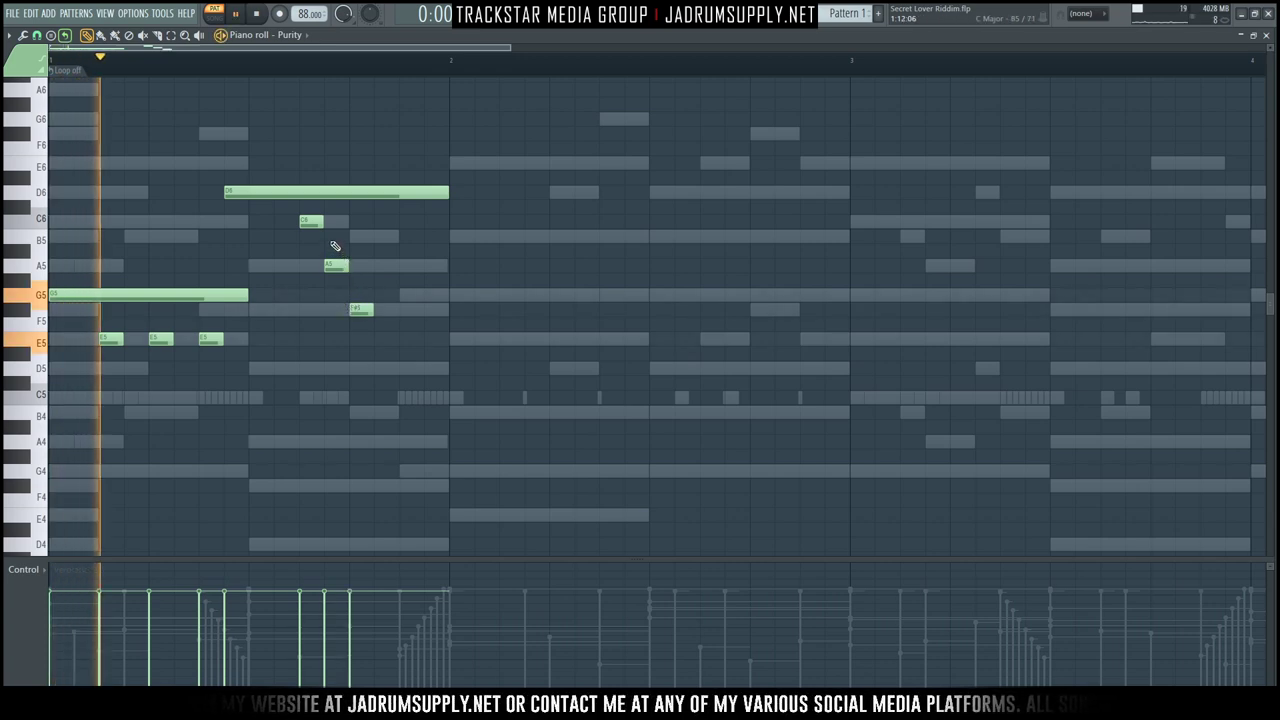
key(space)
Rework the notes following the short C6 into B5 on step 13 and A5 on step 15, removing F#5.
drag(452, 196, 349, 196)
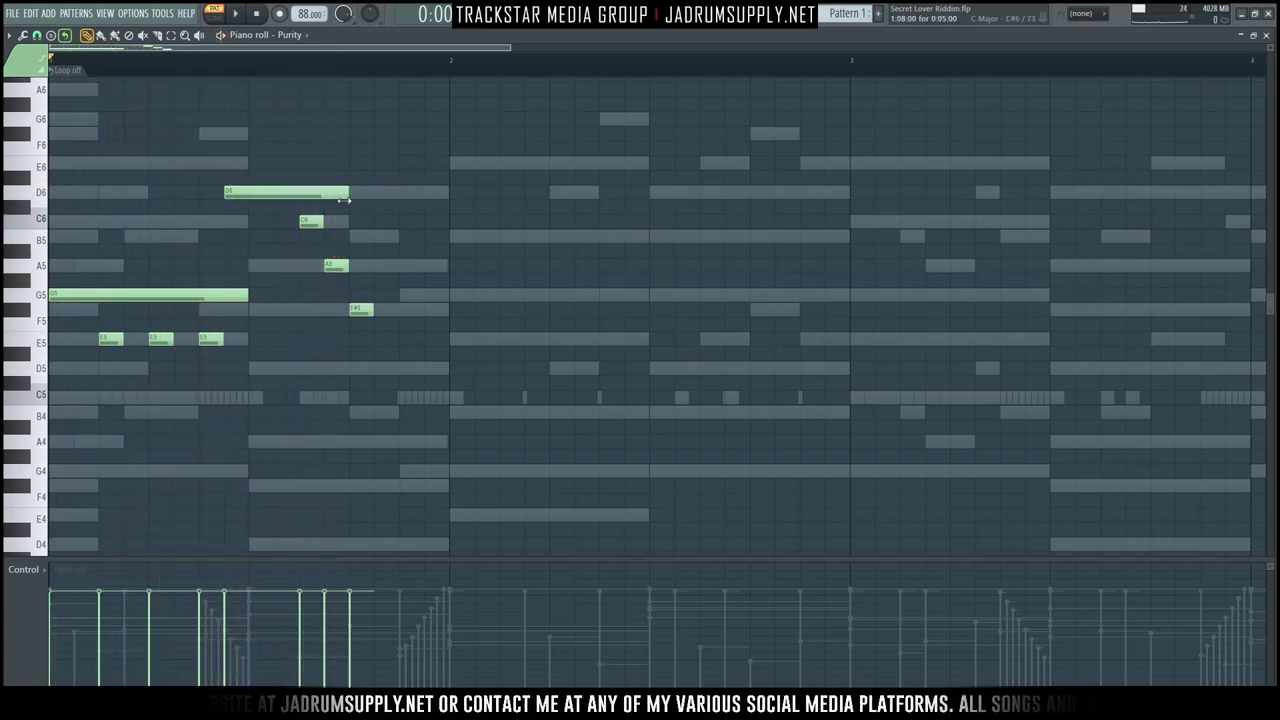
key(space)
drag(330, 266, 356, 264)
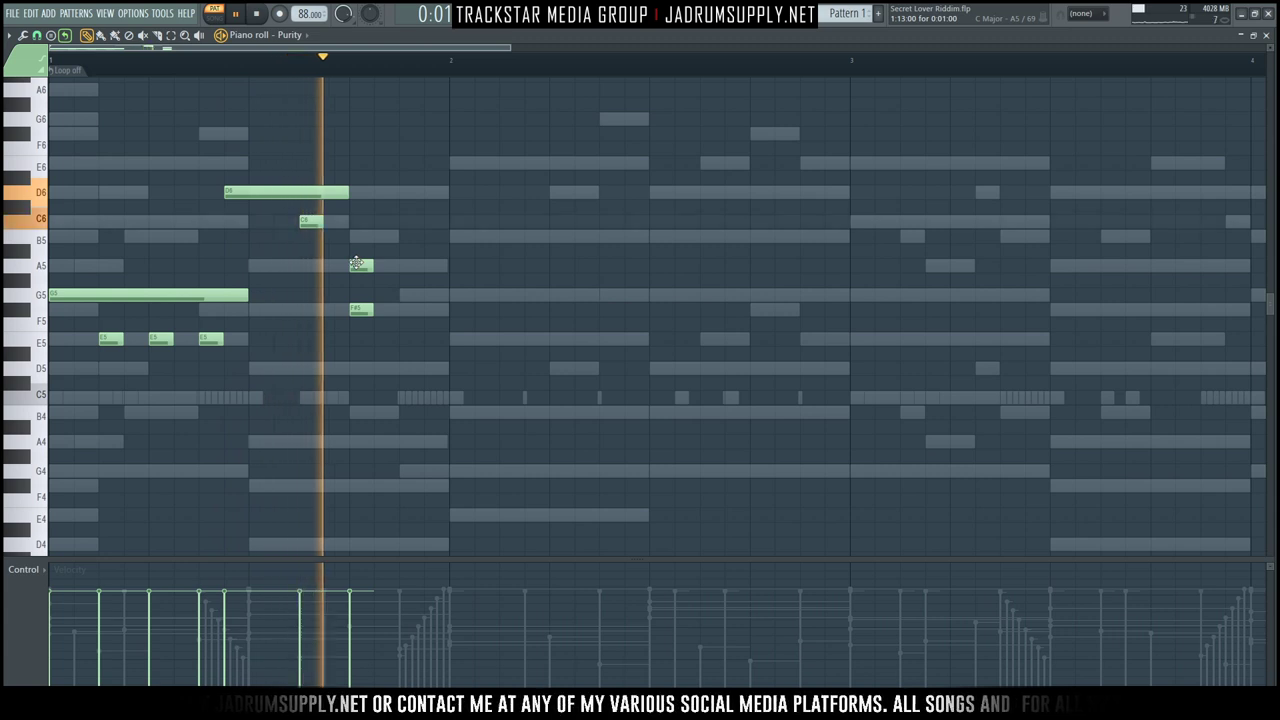
key(space)
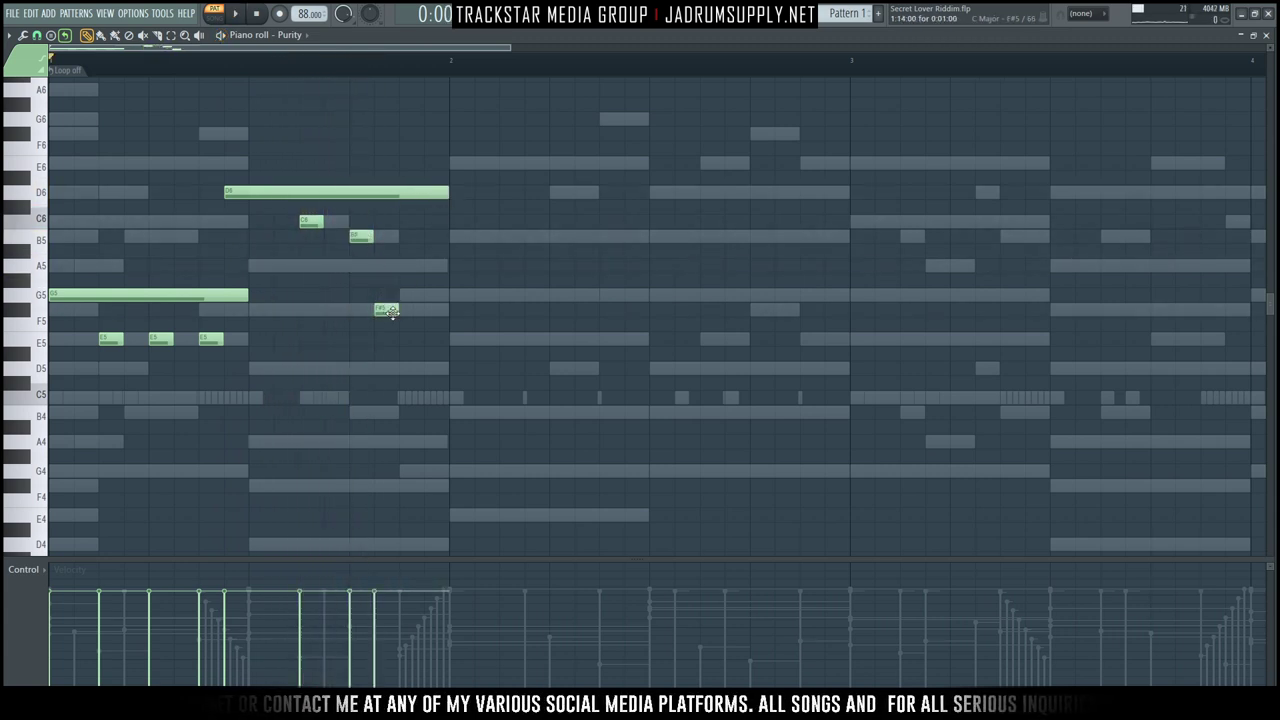
key(space)
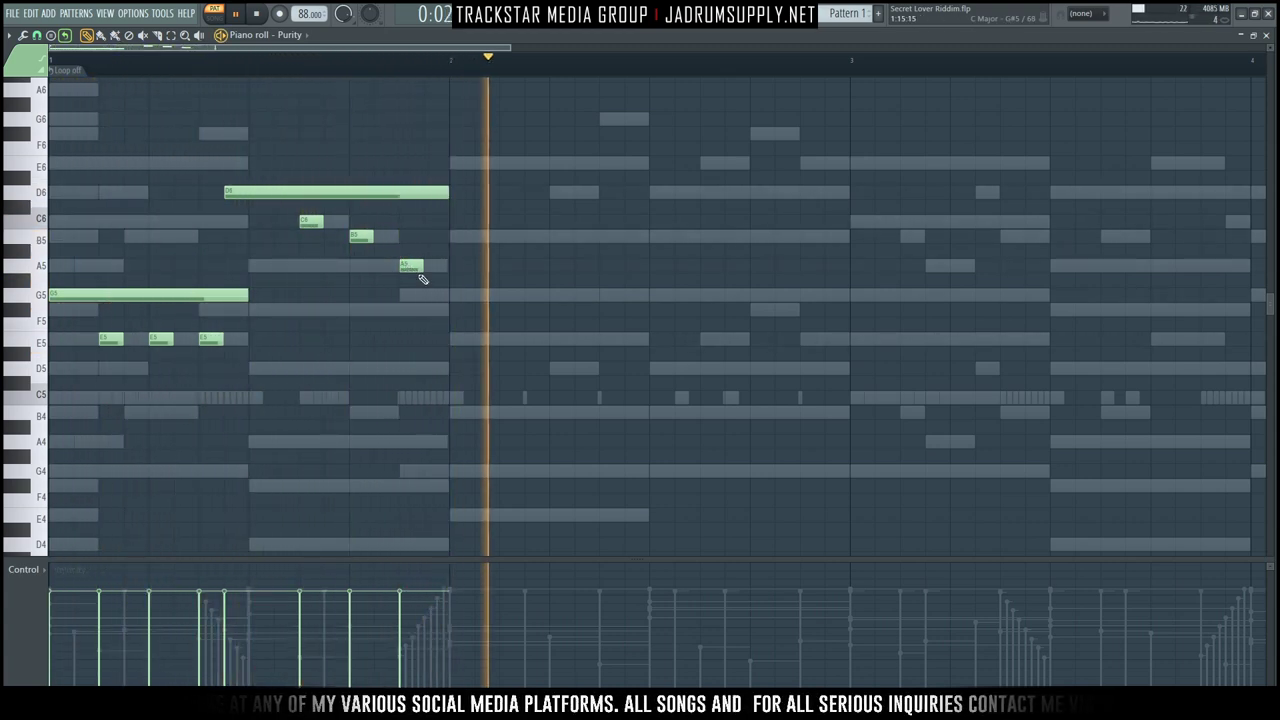
key(space)
Place a G5 note eight steps long, starting on step 16 of bar 1, and play the melody.
key(space)
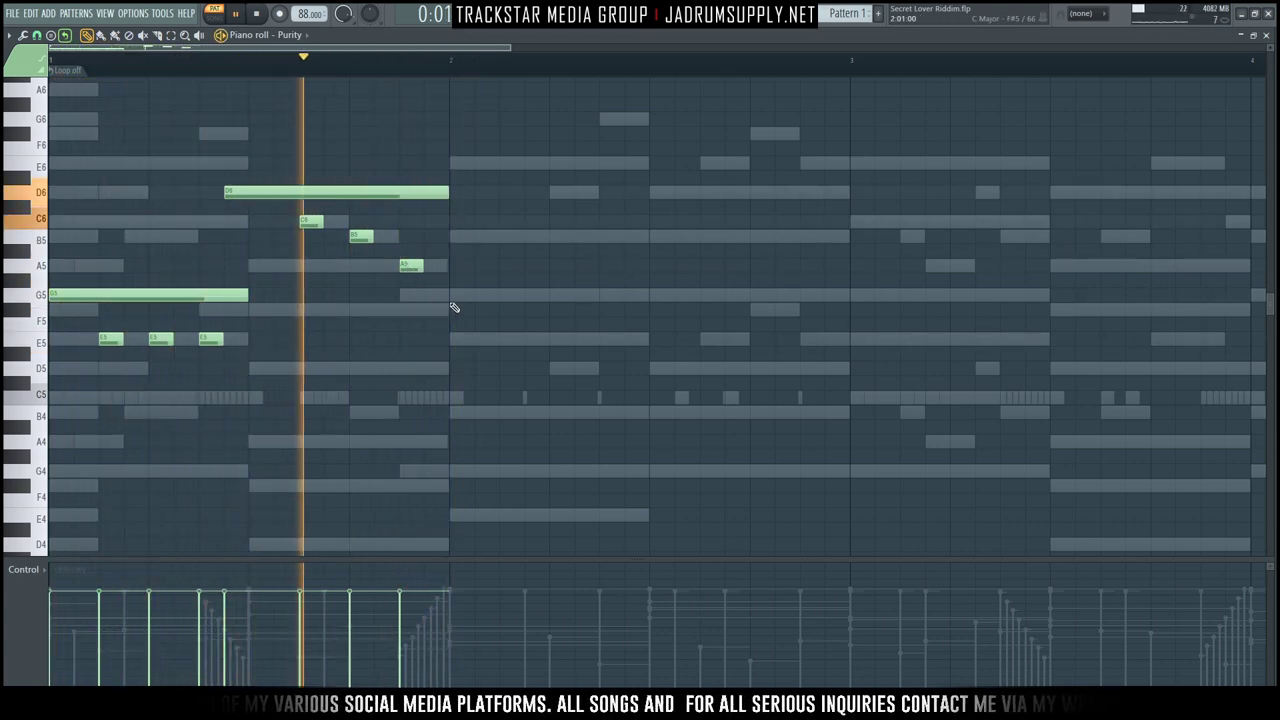
click(530, 241)
key(space)
key(space)
drag(486, 236, 448, 303)
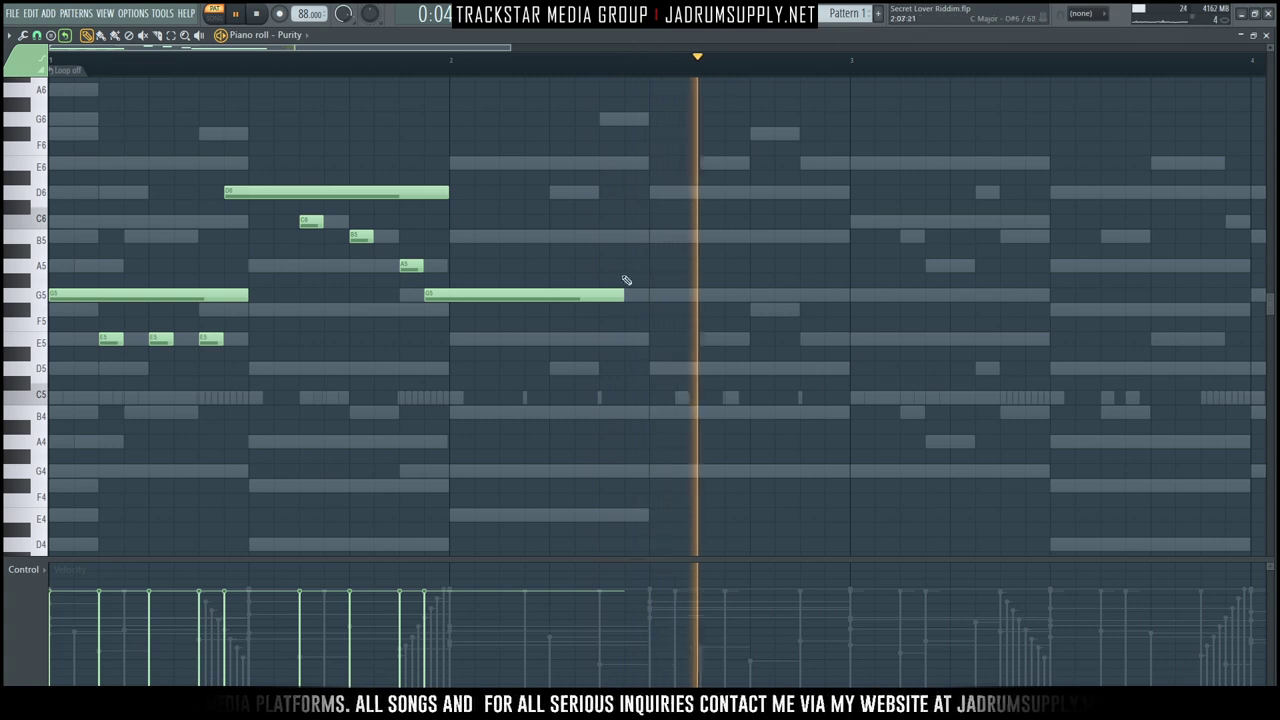
Try two-step D6, E6, F#6 and E6 notes in the second half of bar 2, audition them and erase them.
key(space)
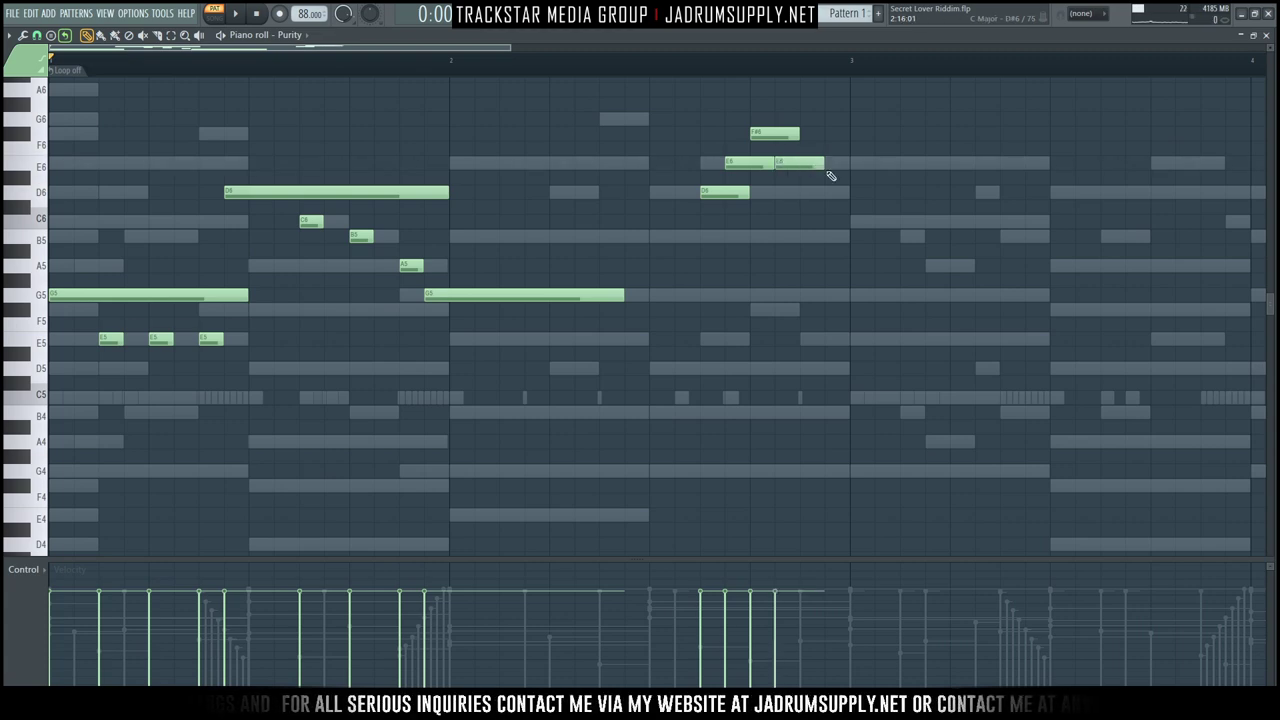
key(space)
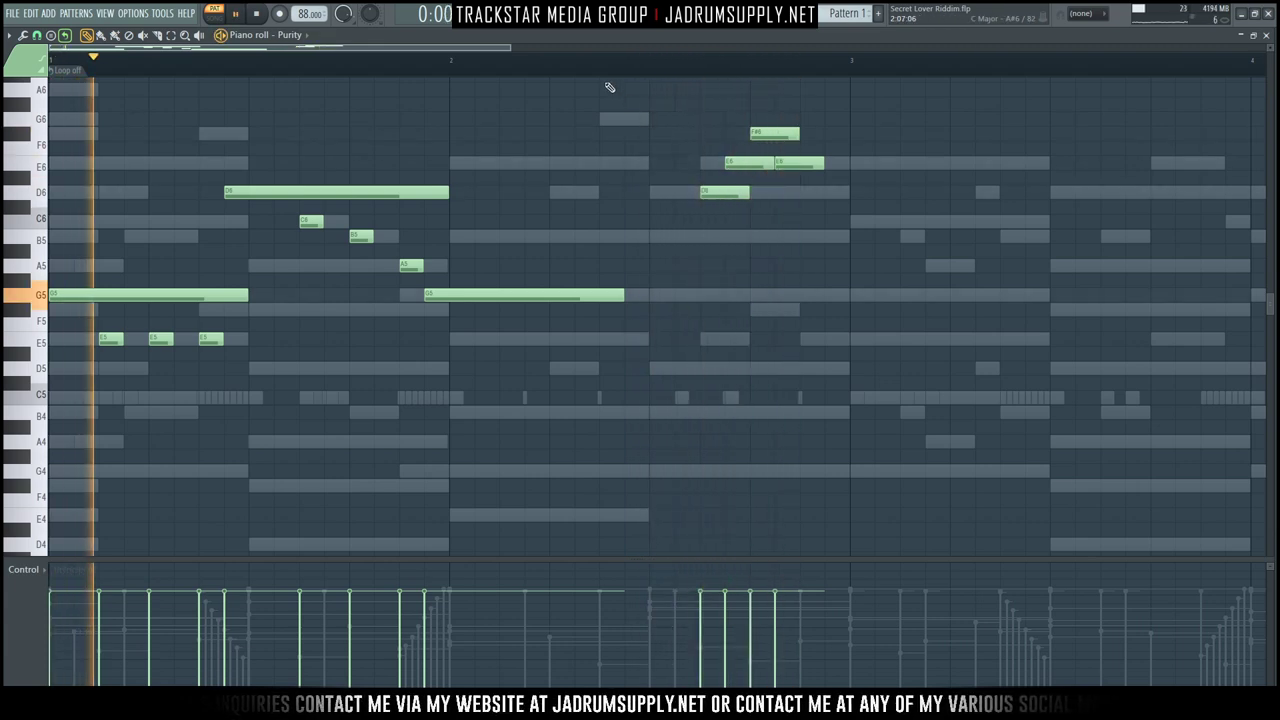
key(space)
drag(733, 216, 778, 116)
scroll(776, 160, up, 2)
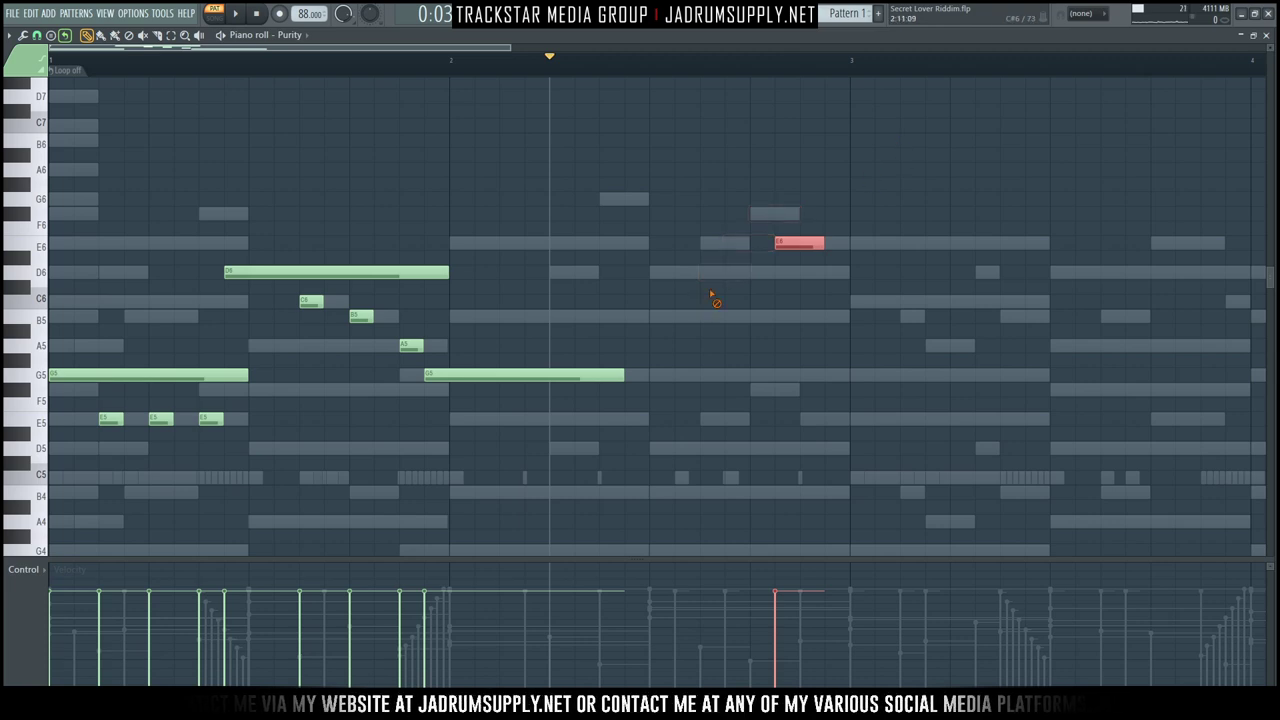
scroll(700, 305, down, 1)
right_click(806, 216)
Lengthen the last G5 note to nine steps, ending mid-bar 2, and play the melody from step 11 of bar 1.
key(space)
key(space)
drag(622, 346, 647, 346)
key(space)
key(space)
click(300, 58)
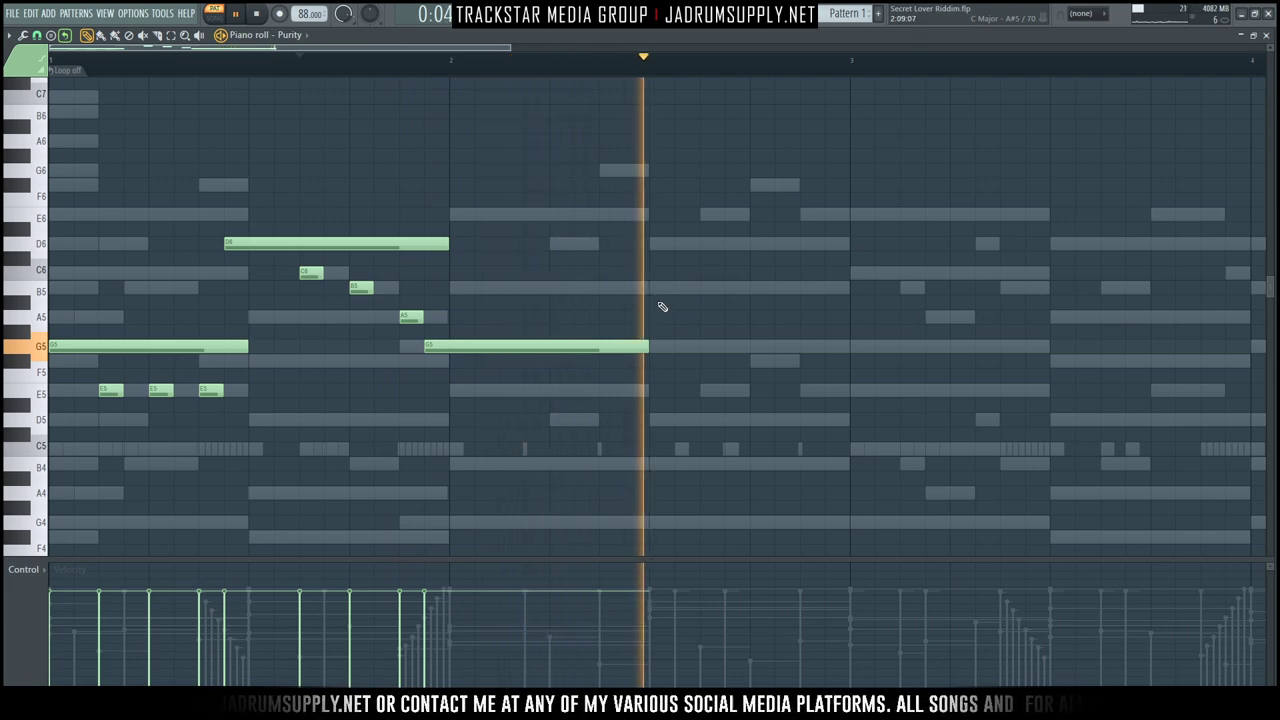
key(space)
Add a three-step B5 on step 11 and a three-step D6 on step 14 of bar 2 and audition them.
click(710, 290)
key(space)
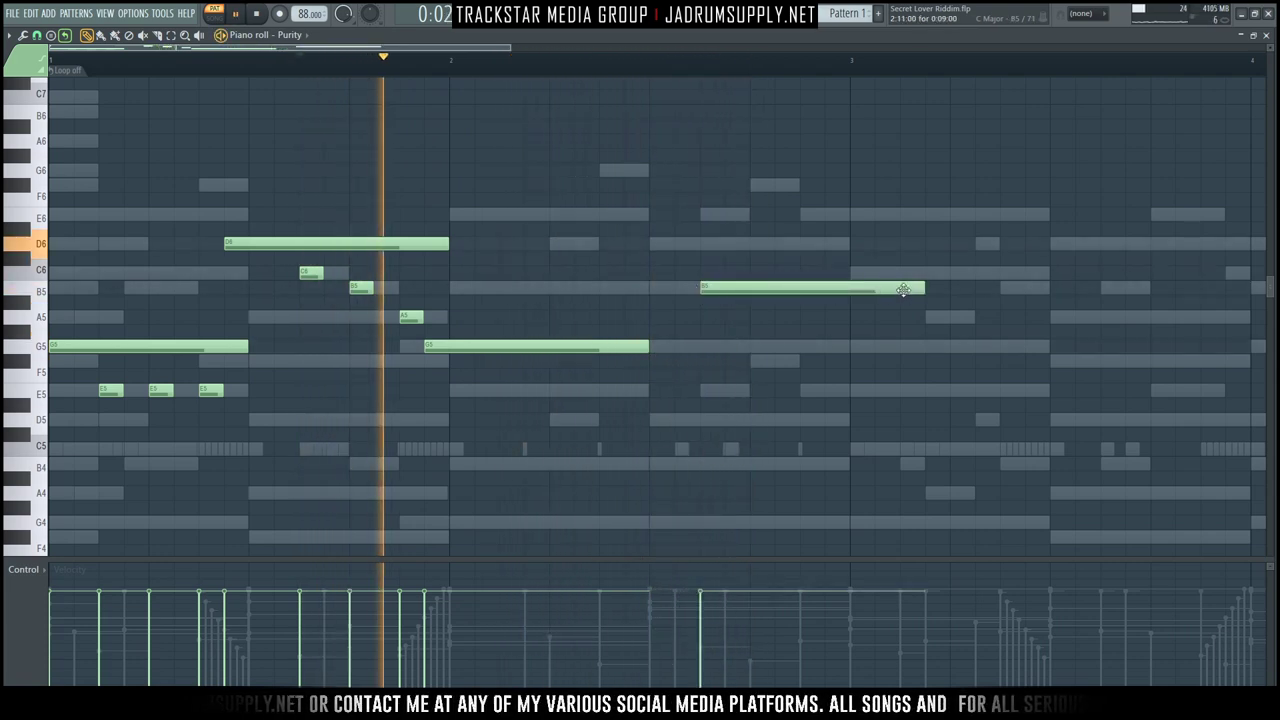
drag(926, 288, 775, 285)
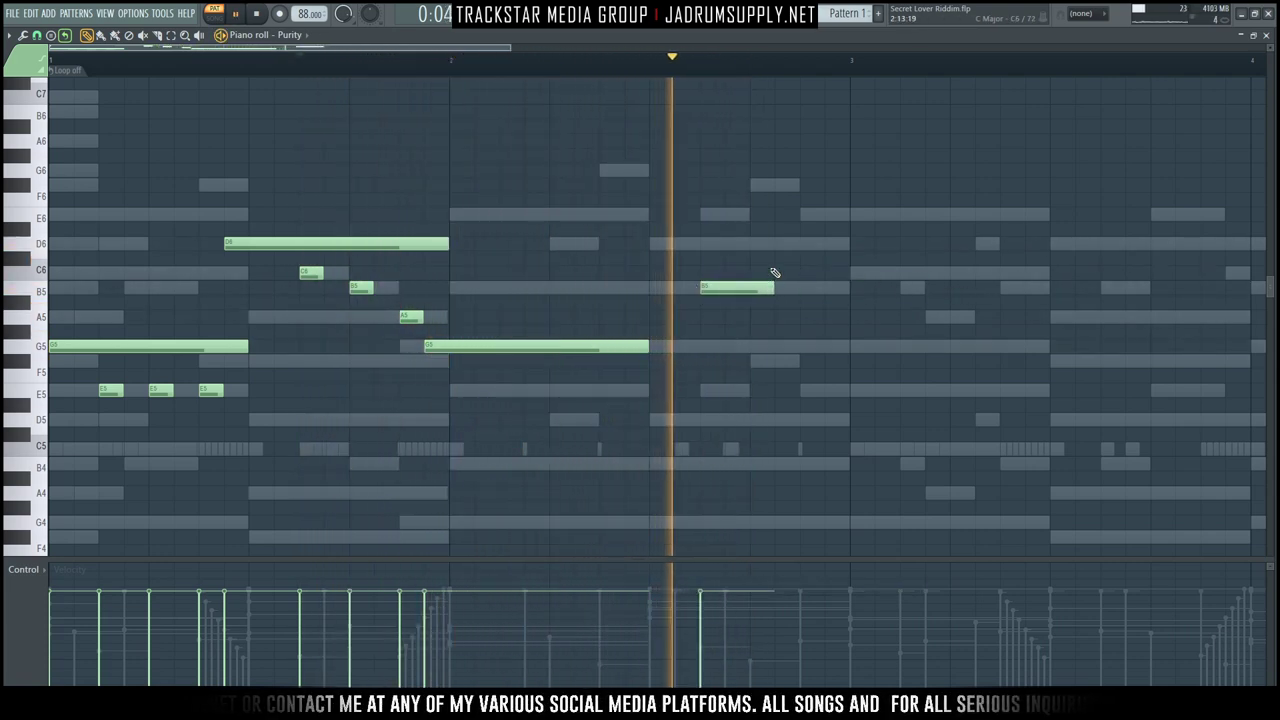
click(778, 244)
key(space)
Duplicate the whole two-bar melody into bars 3 and 4, deselect the notes and play the result.
drag(910, 430, 91, 134)
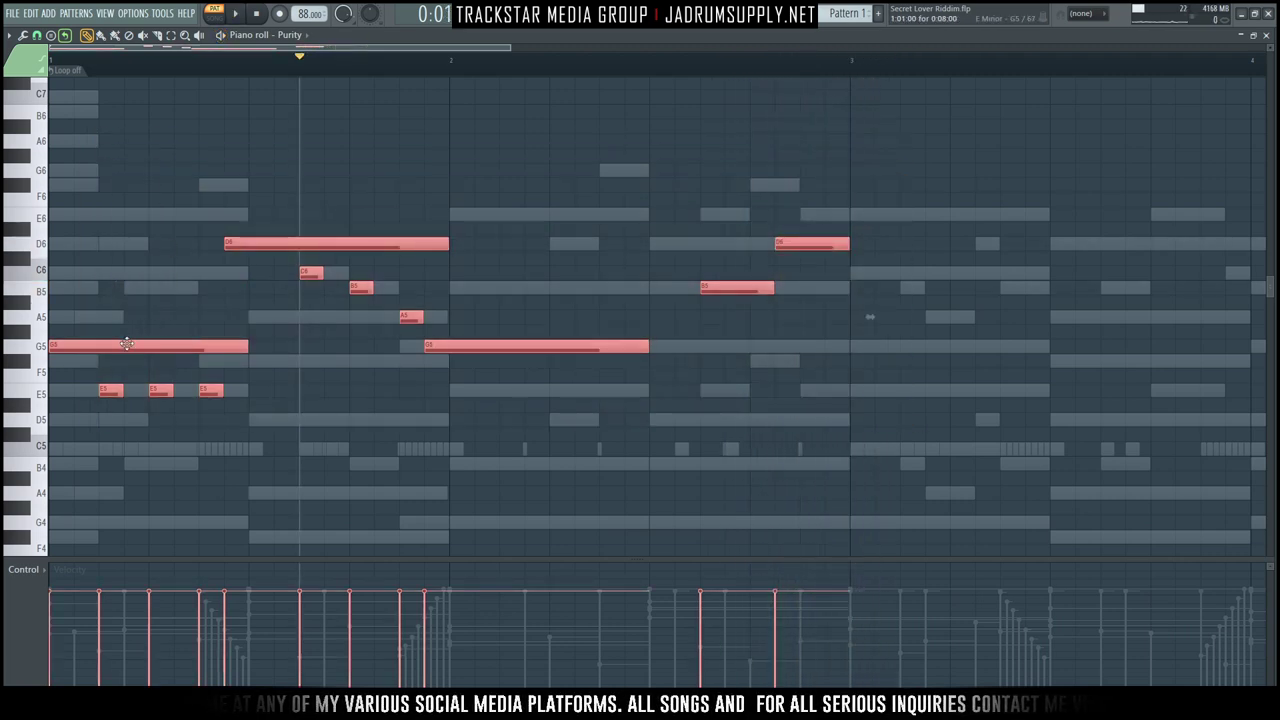
key(ctrl+b)
scroll(471, 60, down, 3)
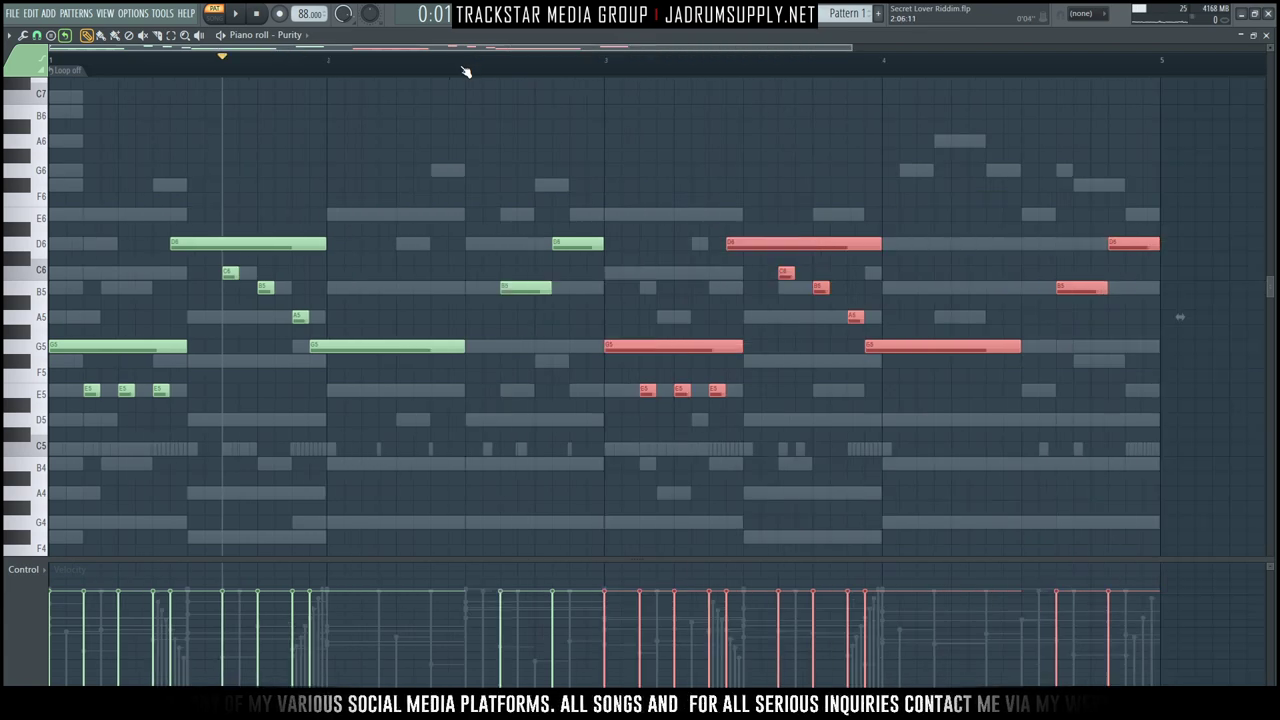
key(ctrl+d)
key(space)
key(space)
key(space)
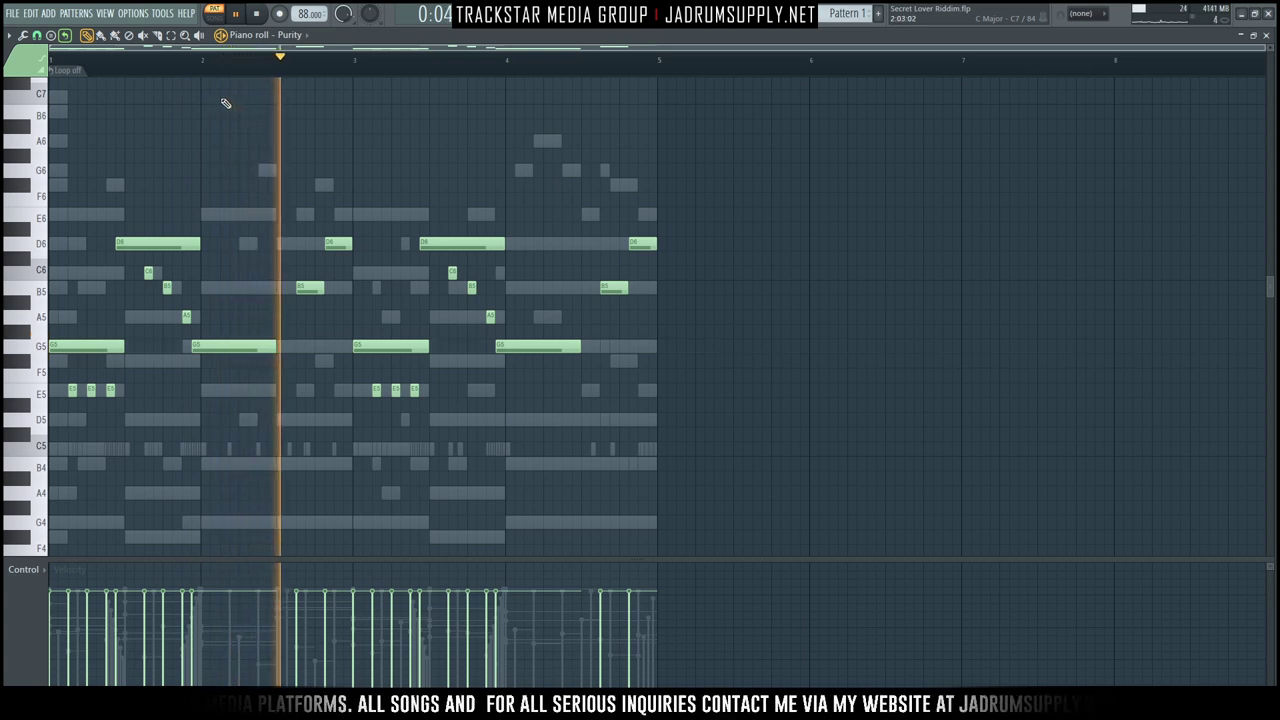
key(space)
key(space)
Turn the D6 ending bar 2 into a two-step A5 on step 15 and add a two-step G5 on step 14.
mouse_move(342, 243)
mouse_down()
mouse_move(336, 336)
mouse_move(335, 243)
mouse_up()
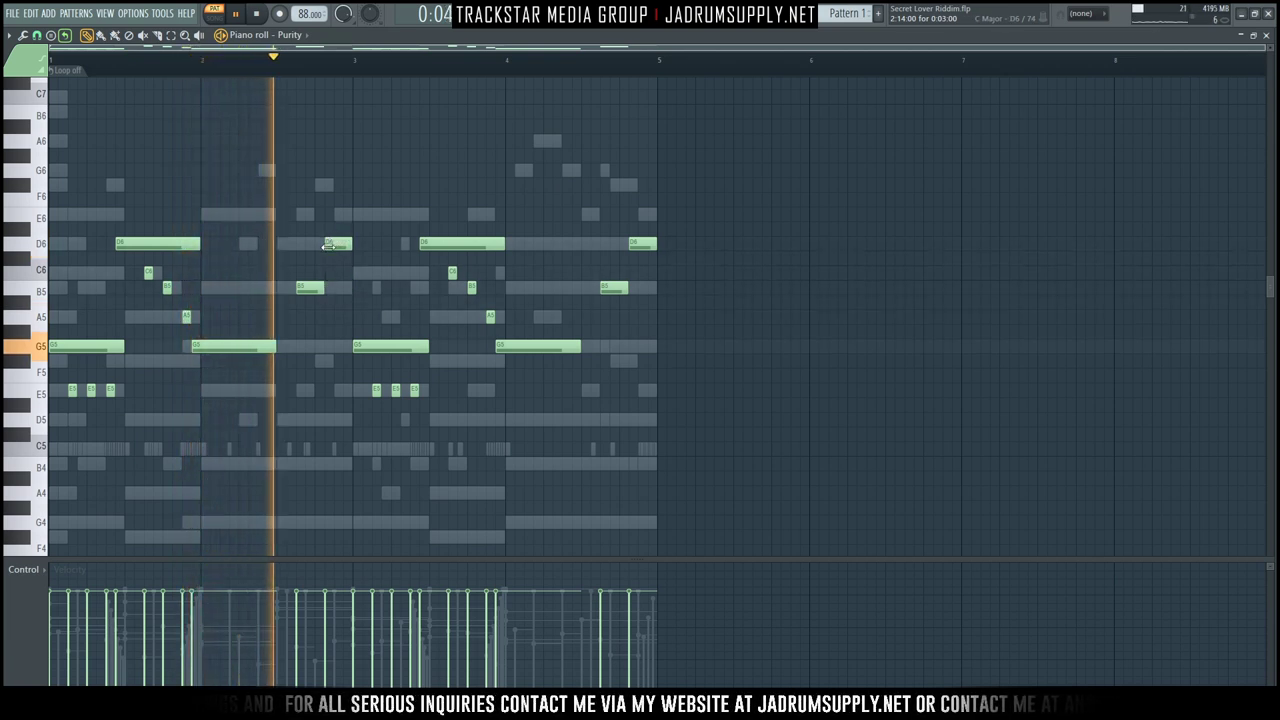
key(space)
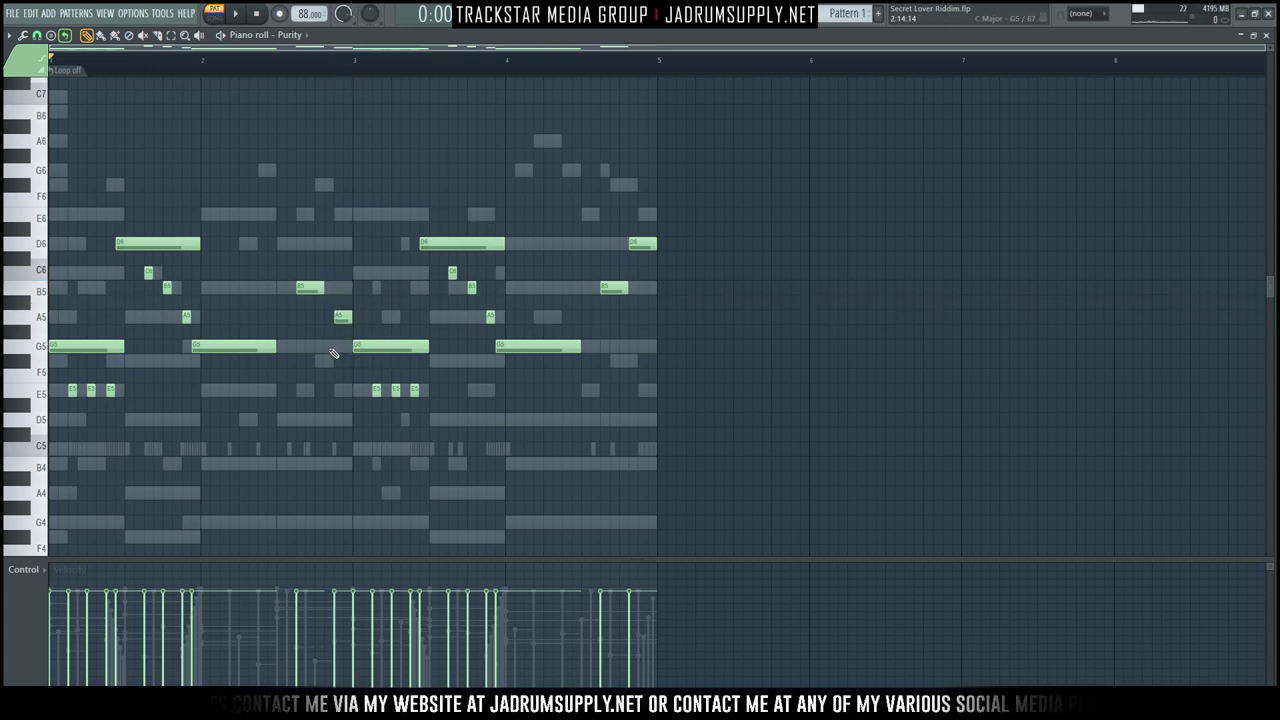
key(space)
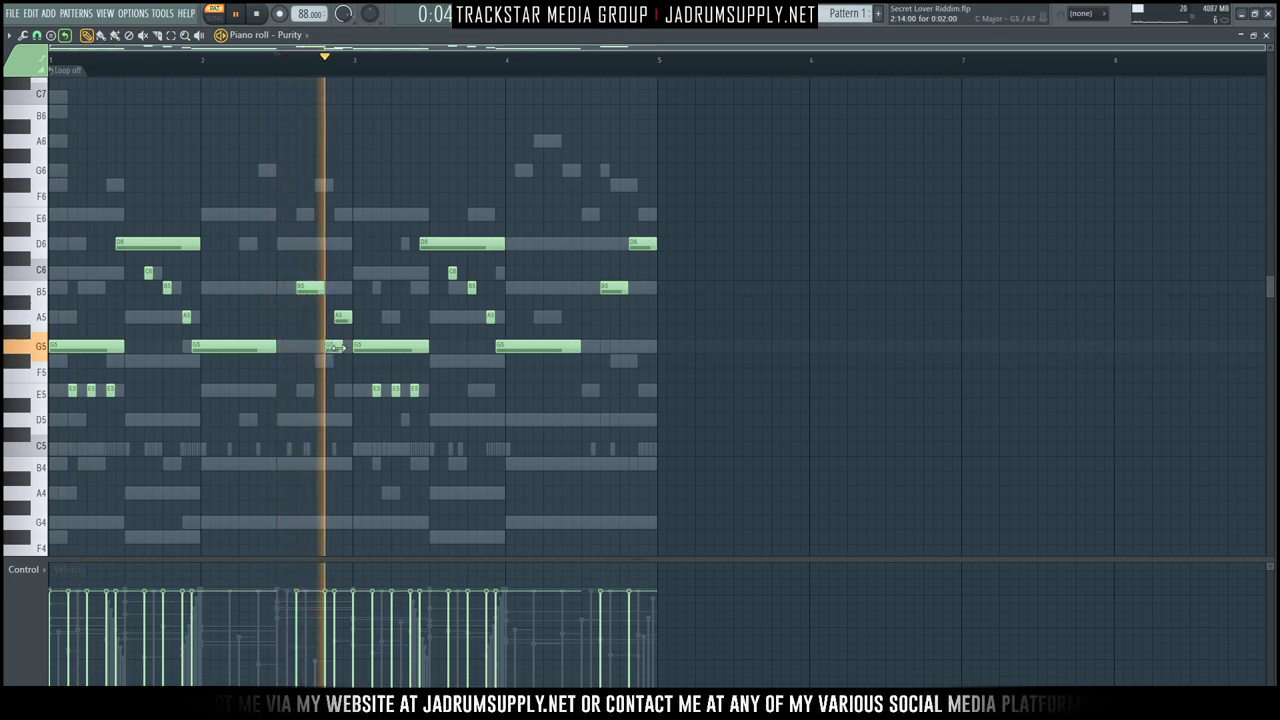
drag(328, 349, 339, 347)
key(space)
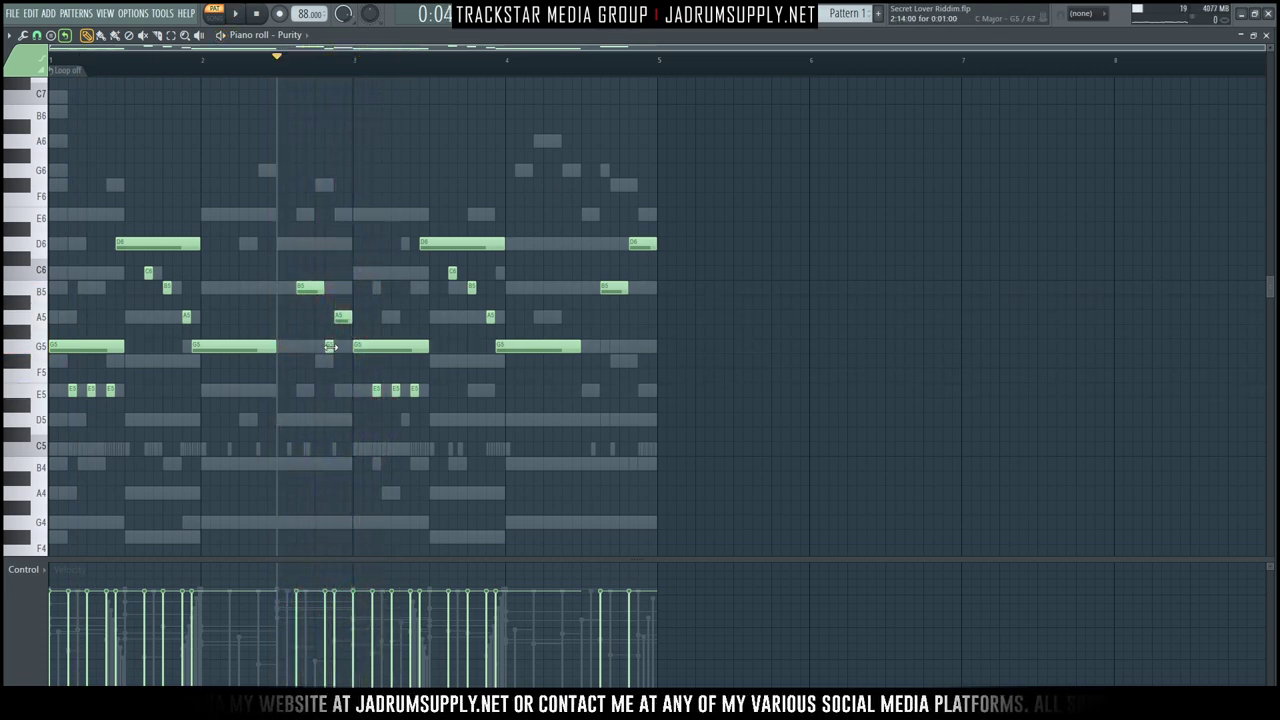
key(space)
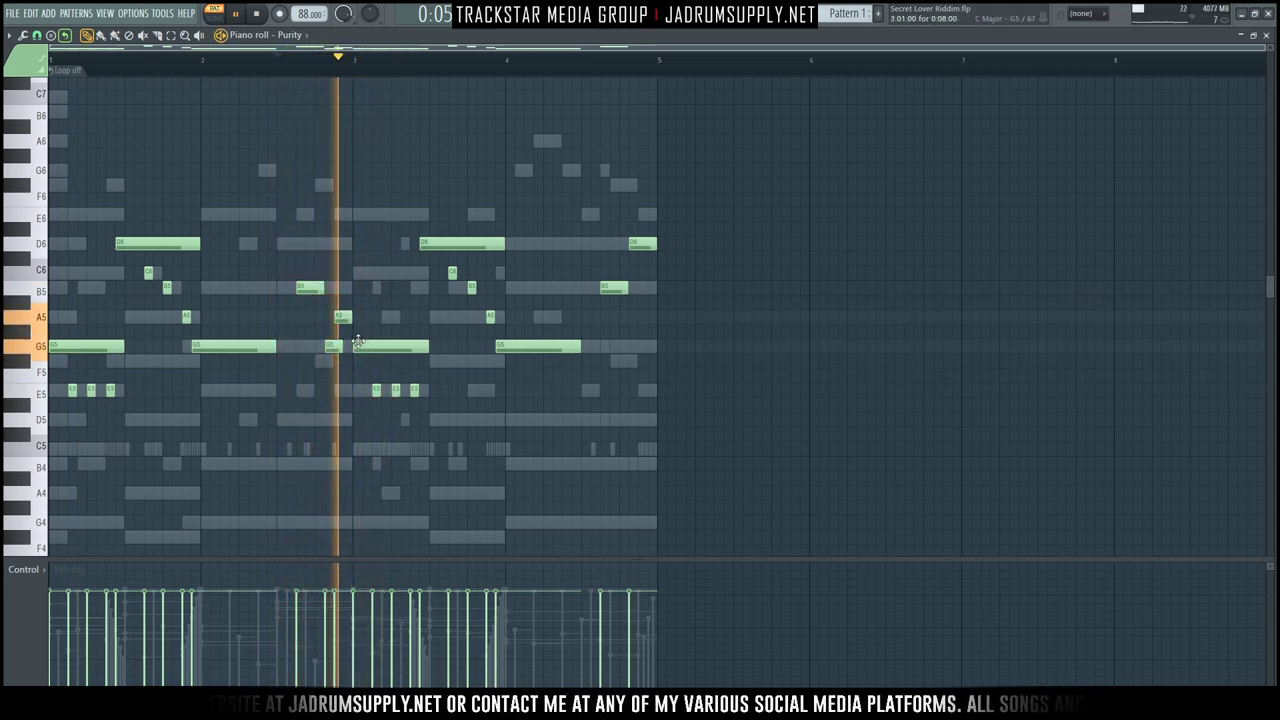
Extend the long G5 opening bar 3 back to step 16 of bar 2, nine steps long, and audition the transition.
key(space)
key(space)
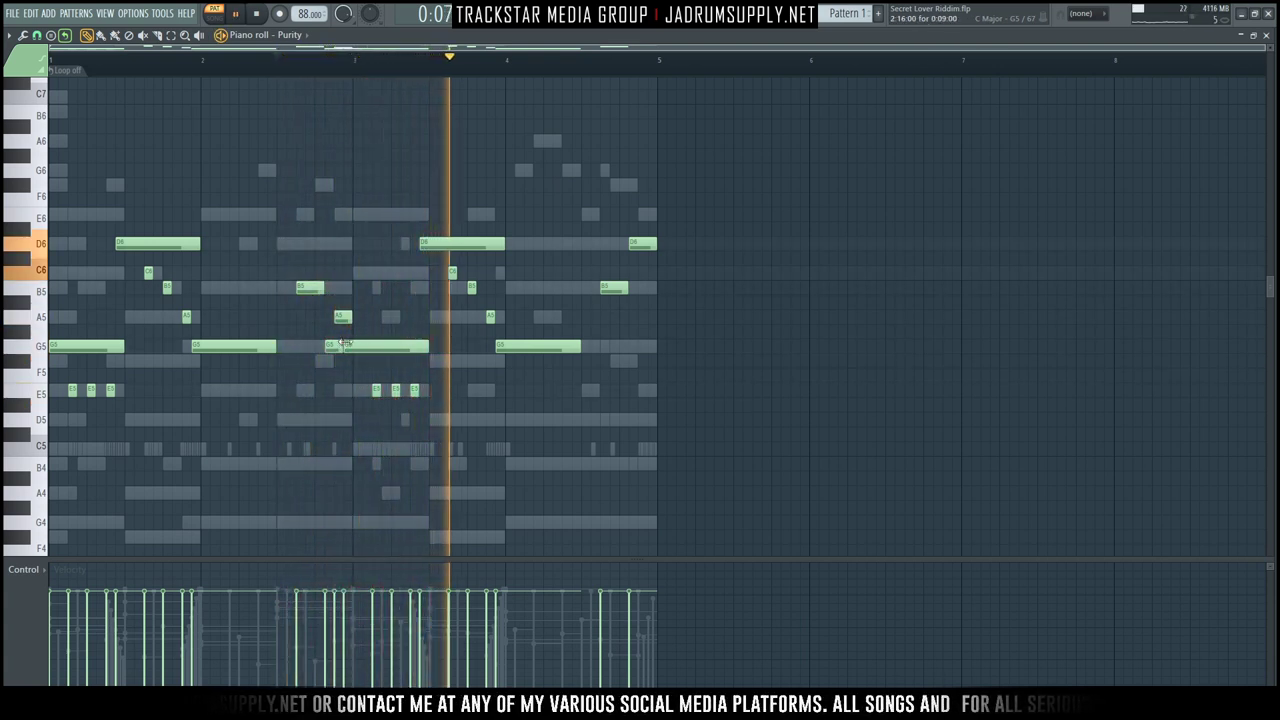
key(space)
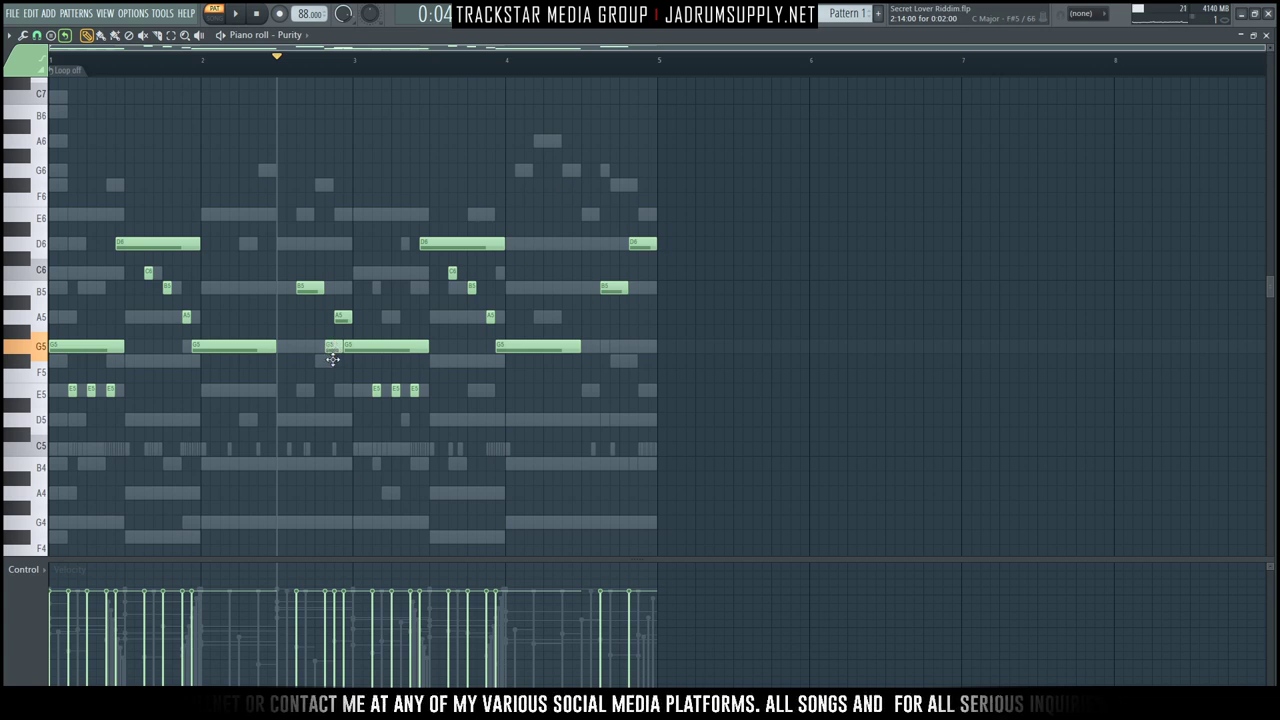
Lower the two-step G5 on step 14 of bar 2 to F#5 and listen to it.
key(space)
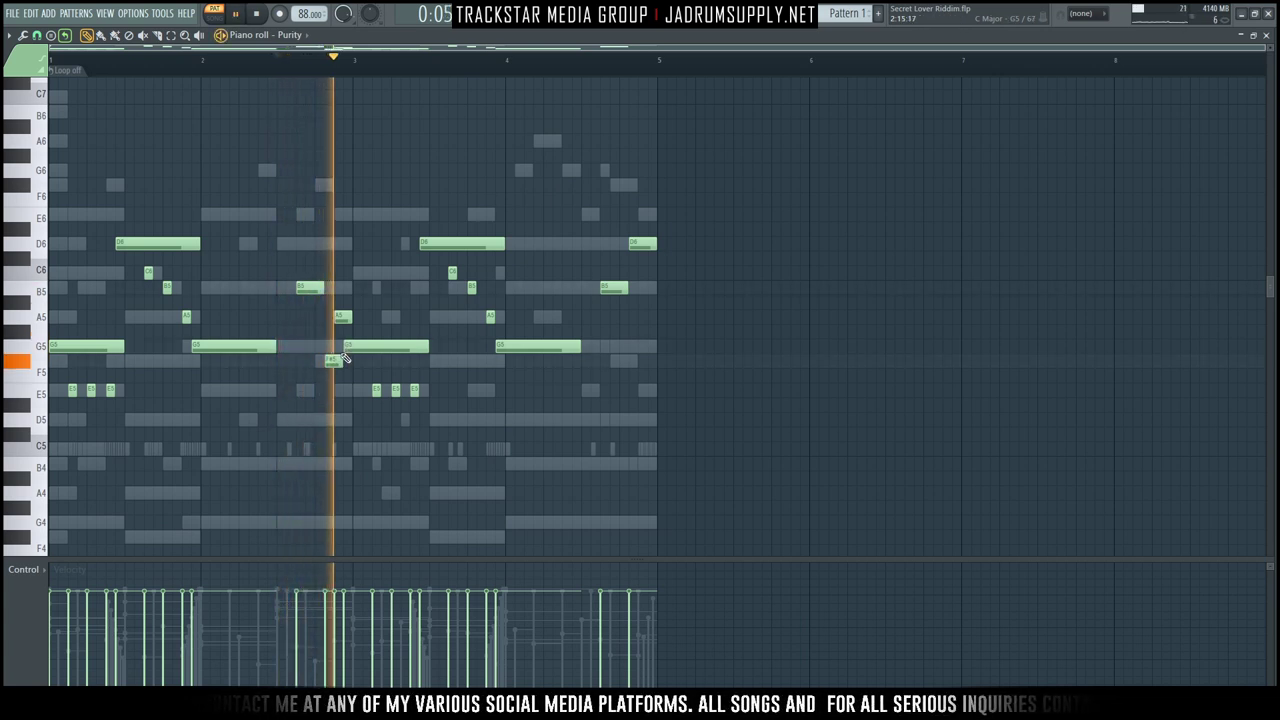
key(space)
key(space)
Shorten the F#5 and A5 notes at the end of bar 2 together to a length of 0:01:13 and audition them.
scroll(348, 60, up, 4)
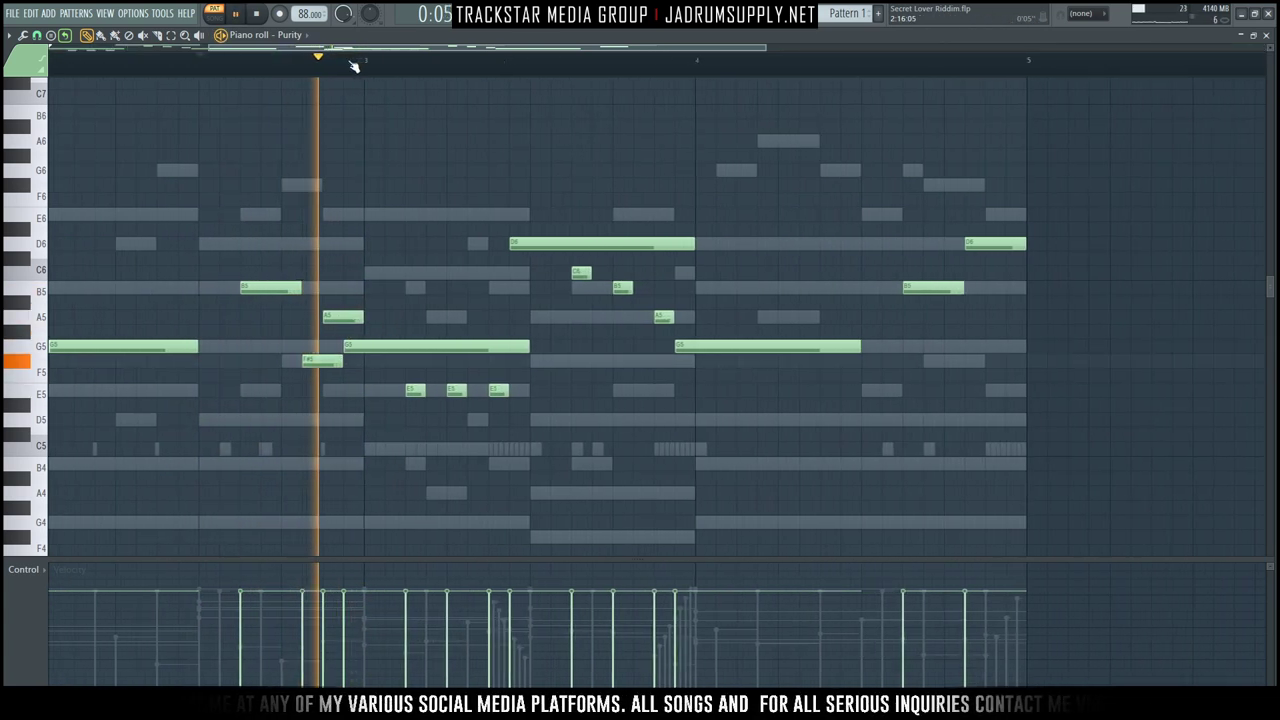
key(space)
drag(313, 296, 313, 354)
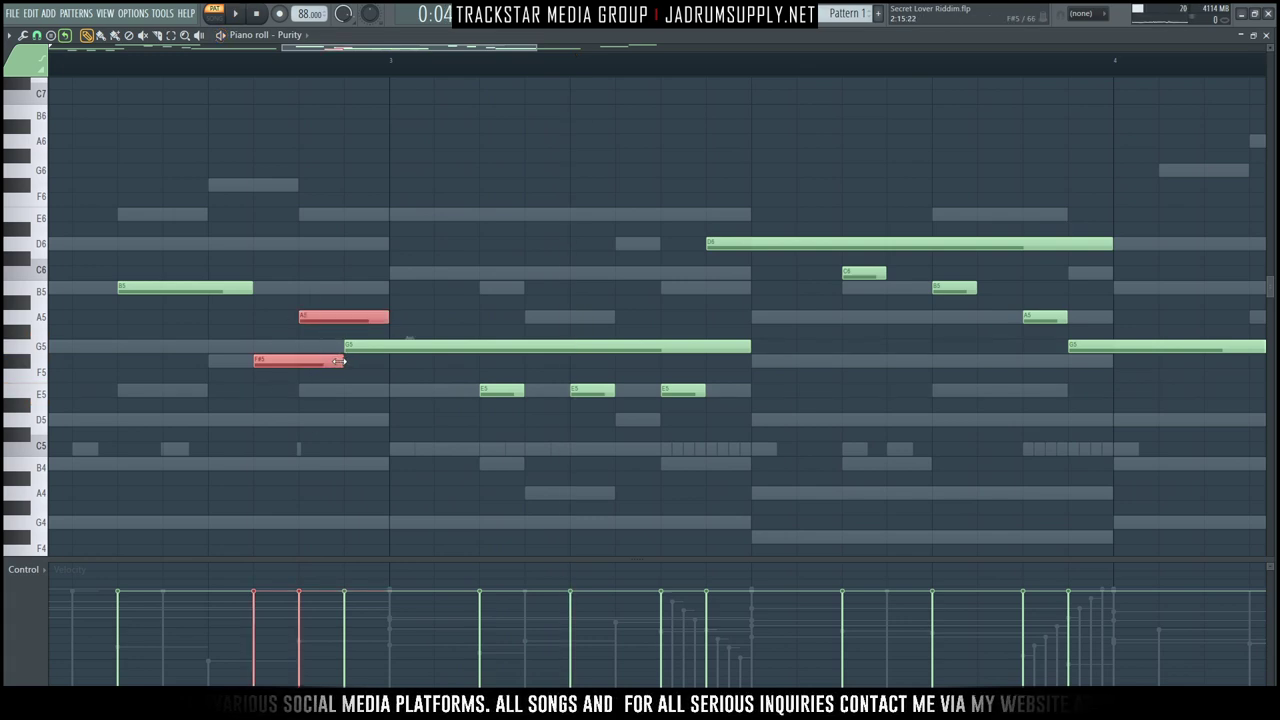
key(space)
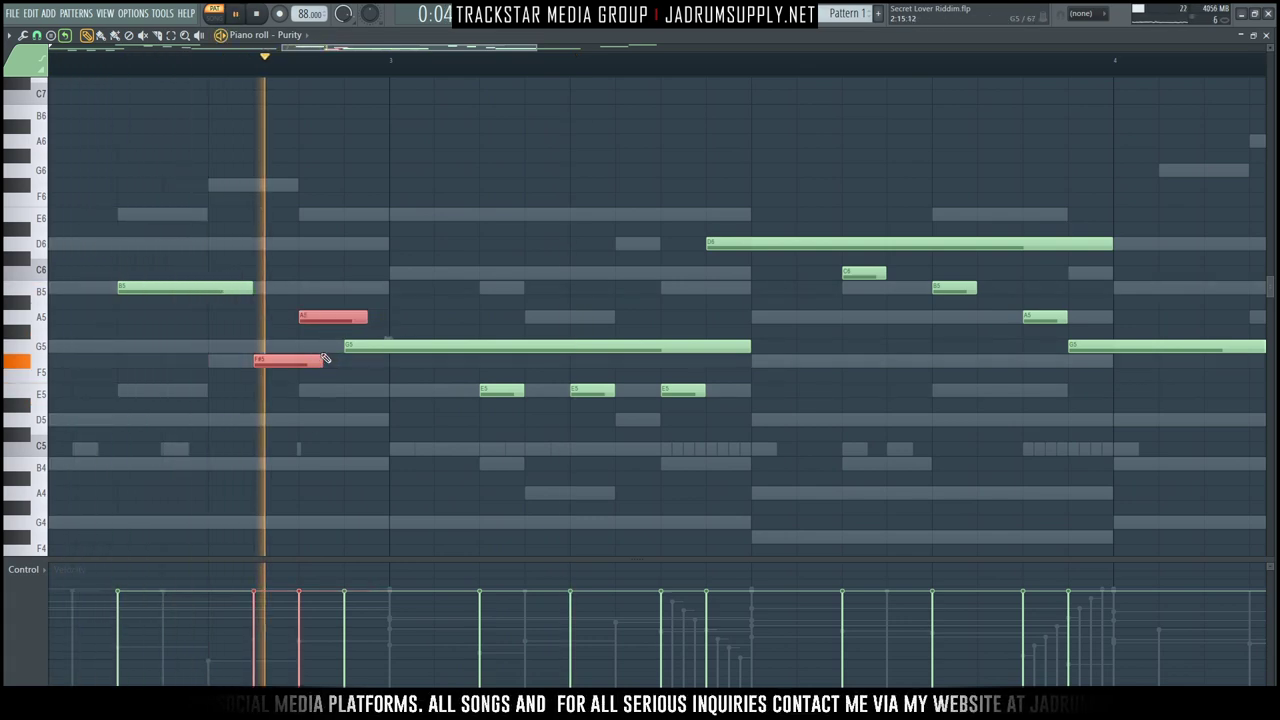
key(space)
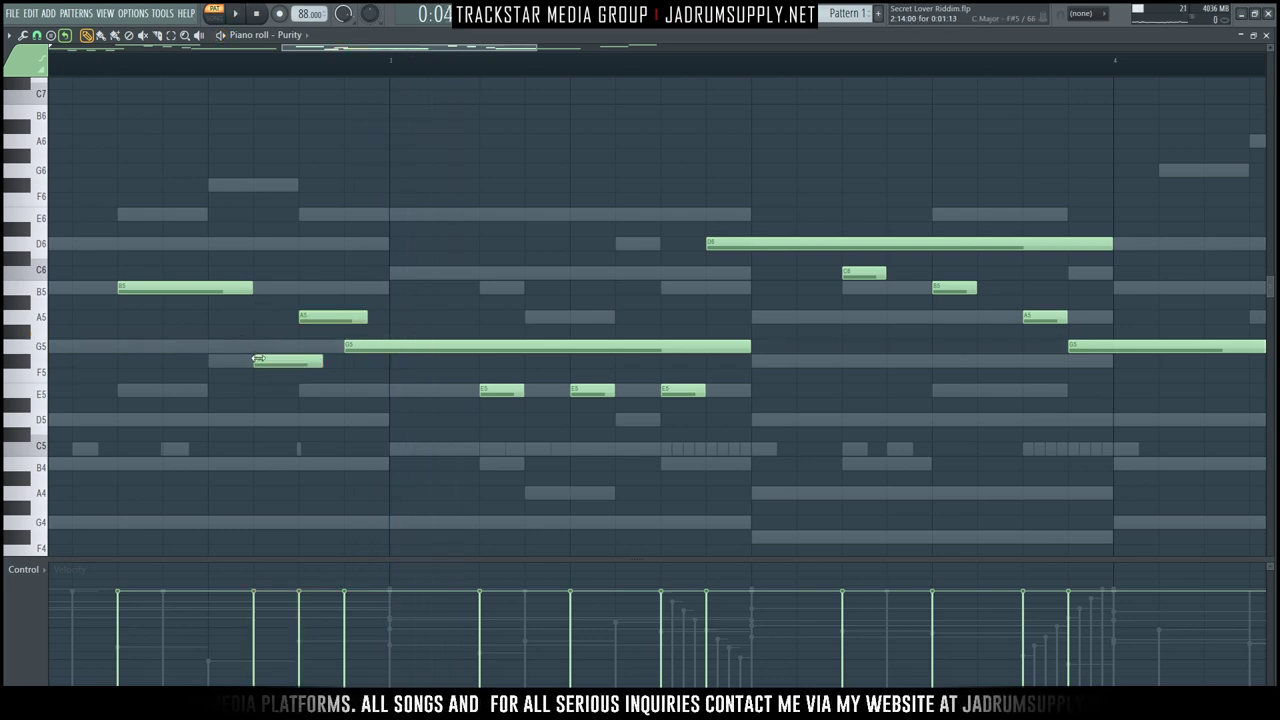
Try starting the short F#5 earlier, at 2:13:10 and at 2:13:18, and play back the phrase.
key(space)
key(space)
key(space)
key(space)
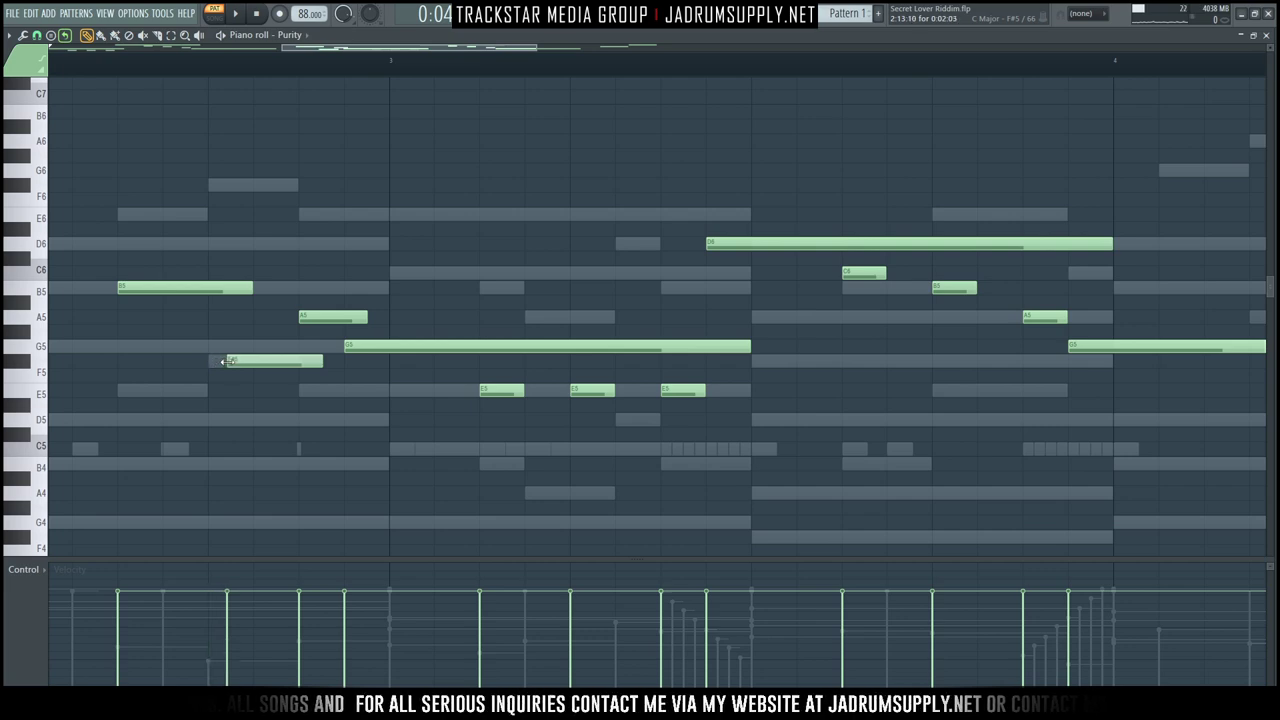
key(space)
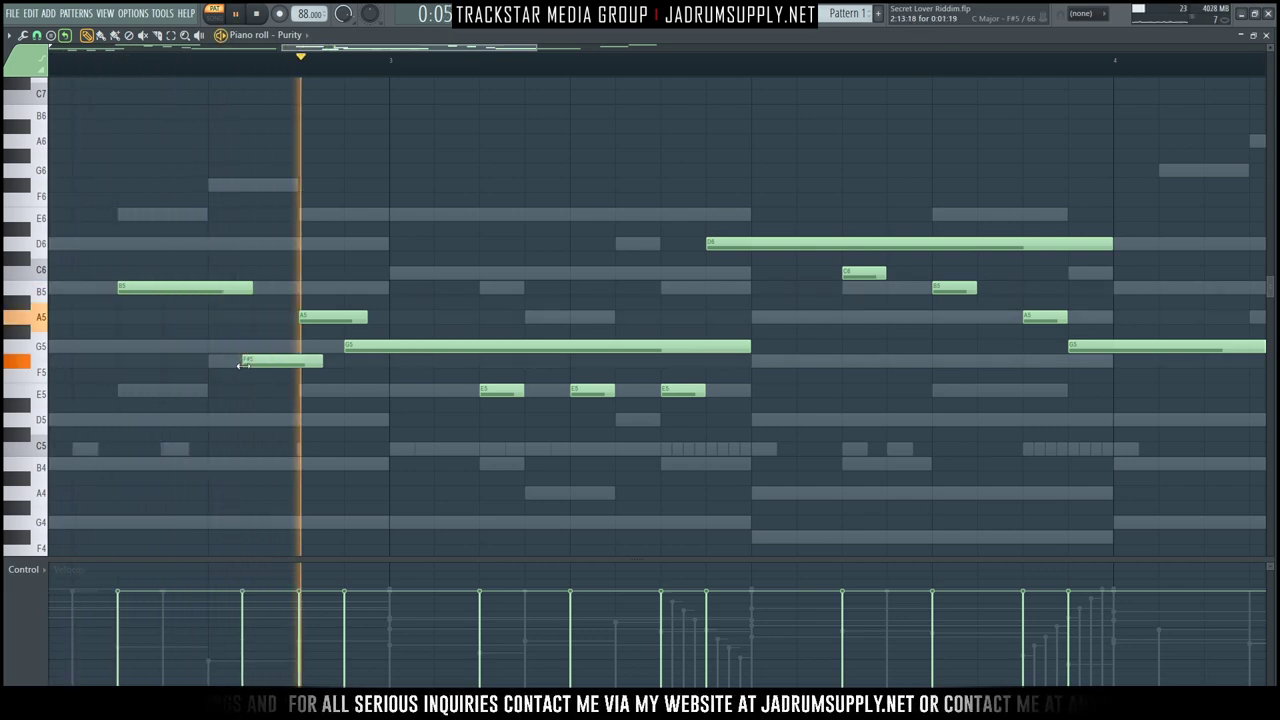
key(space)
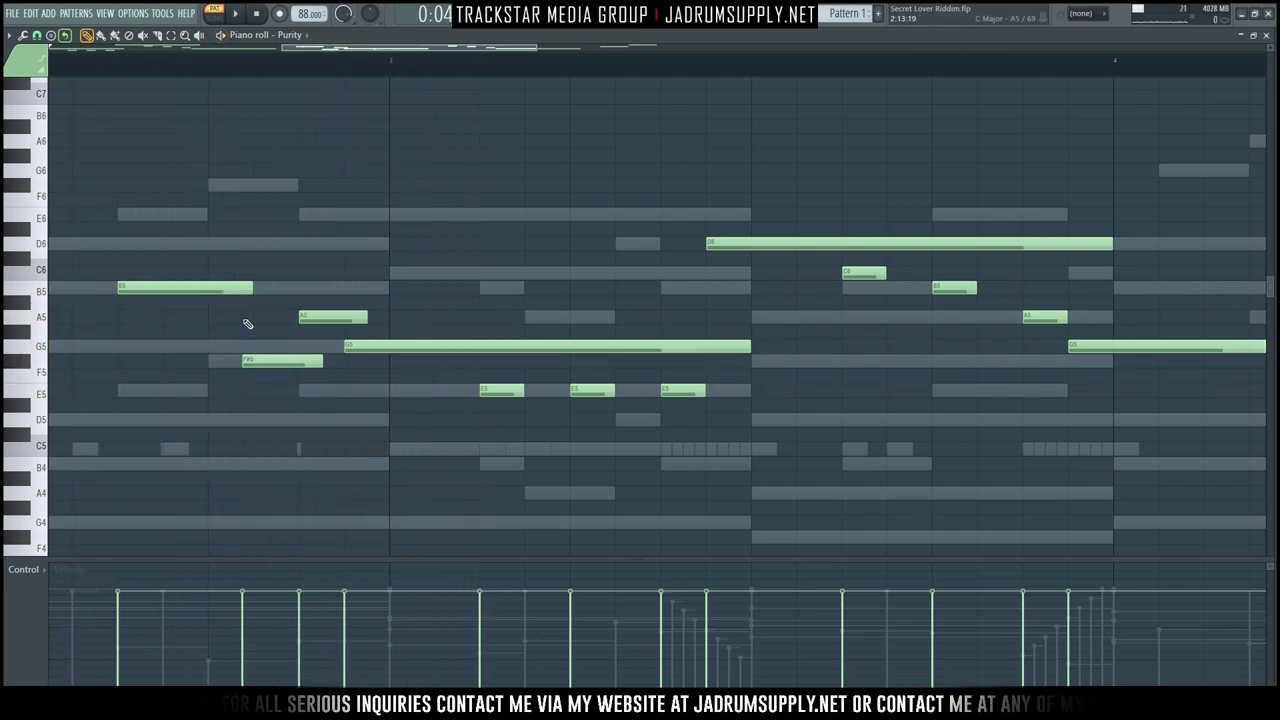
key(space)
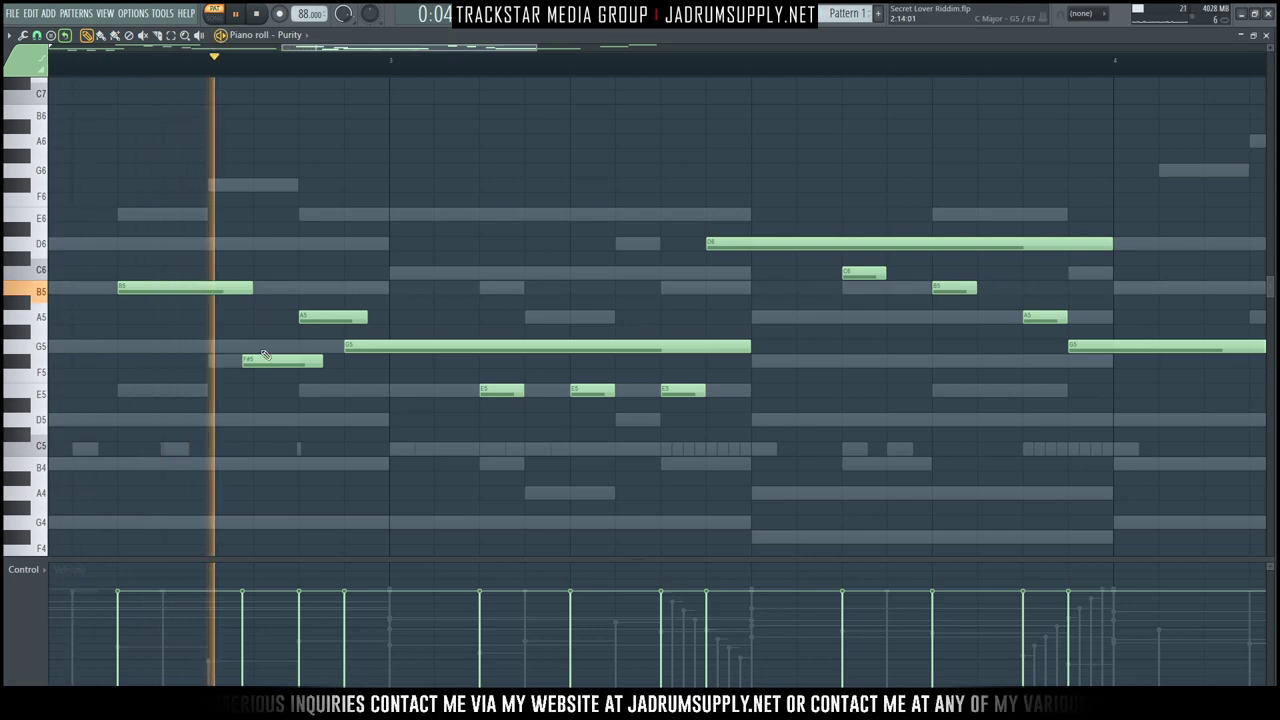
key(space)
Raise the short F#5 note at the end of bar 2 to G5 and audition the phrase repeatedly.
drag(270, 360, 281, 349)
key(space)
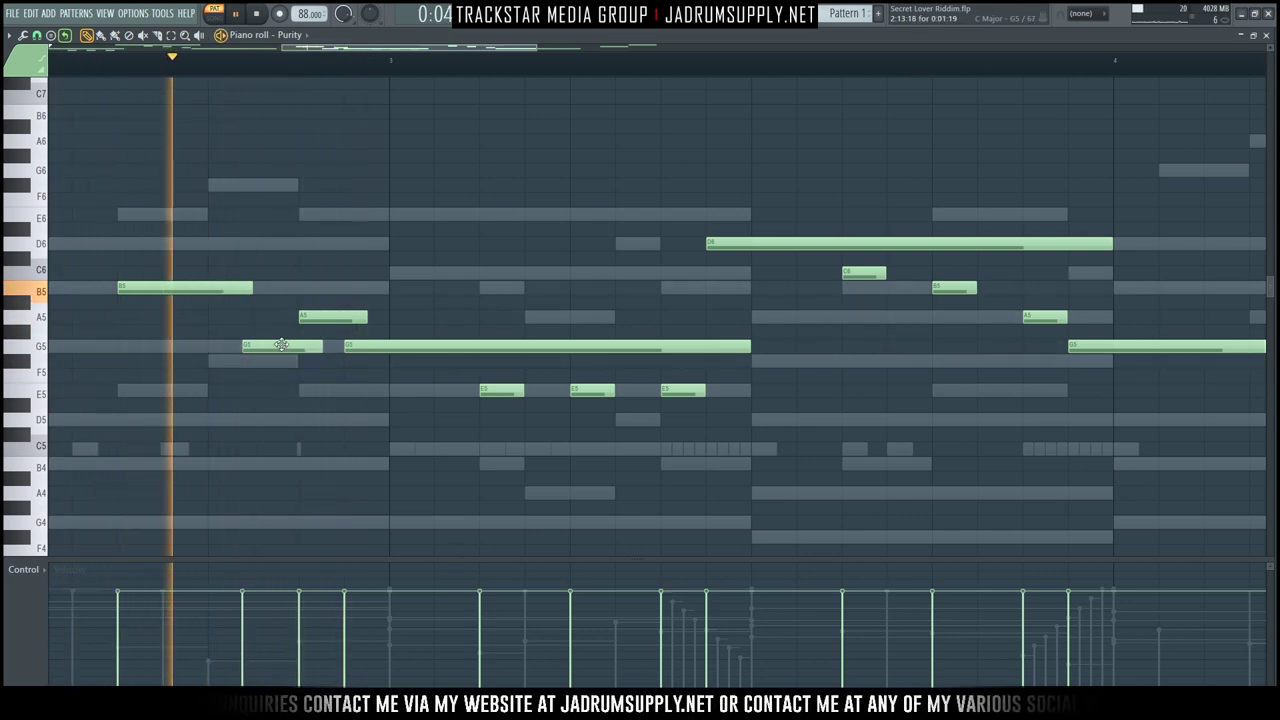
key(space)
key(space)
key(space)
key(space)
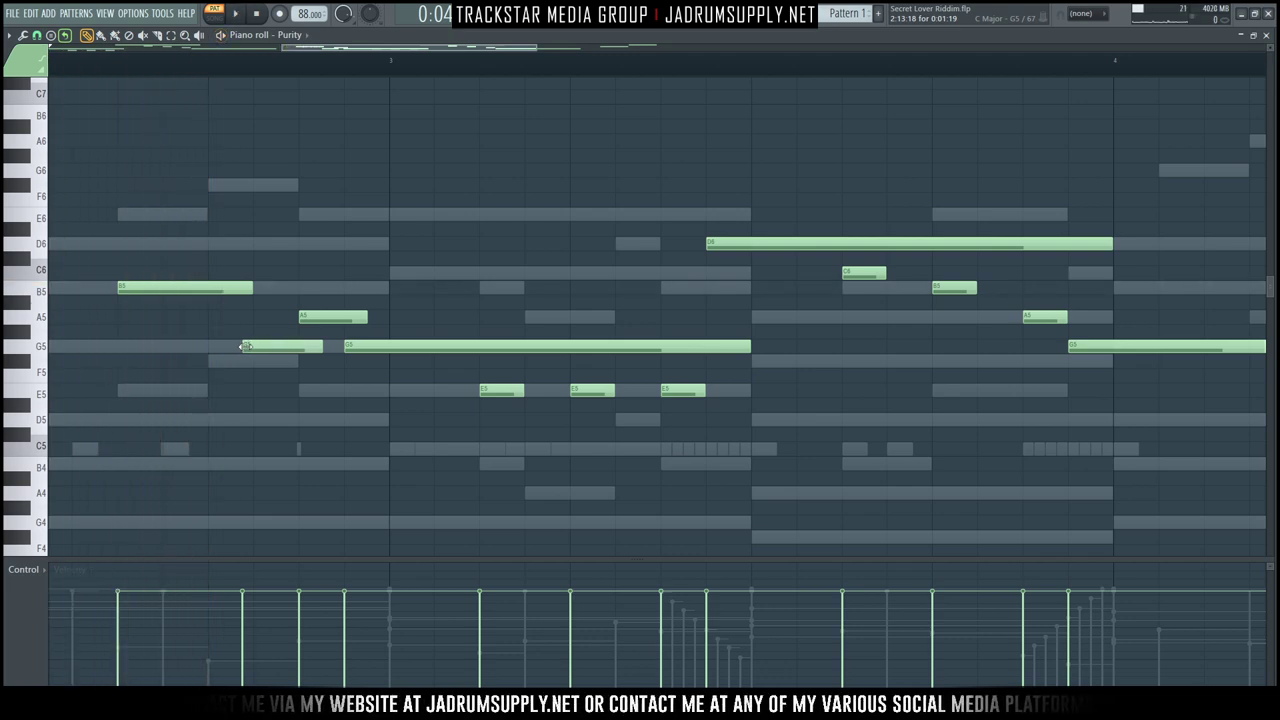
Set the short G5's start to step 14 of bar 2 and lengthen the preceding B5 to 0:03:02, playing the result.
key(space)
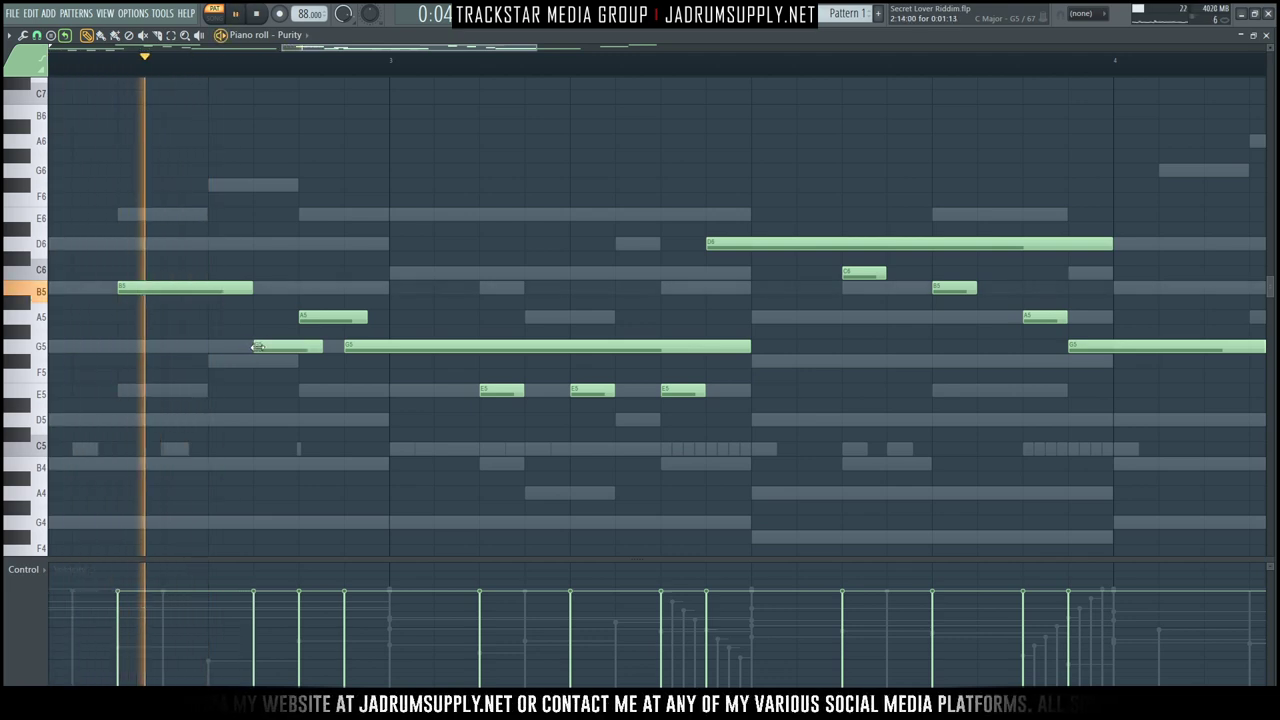
key(space)
key(space)
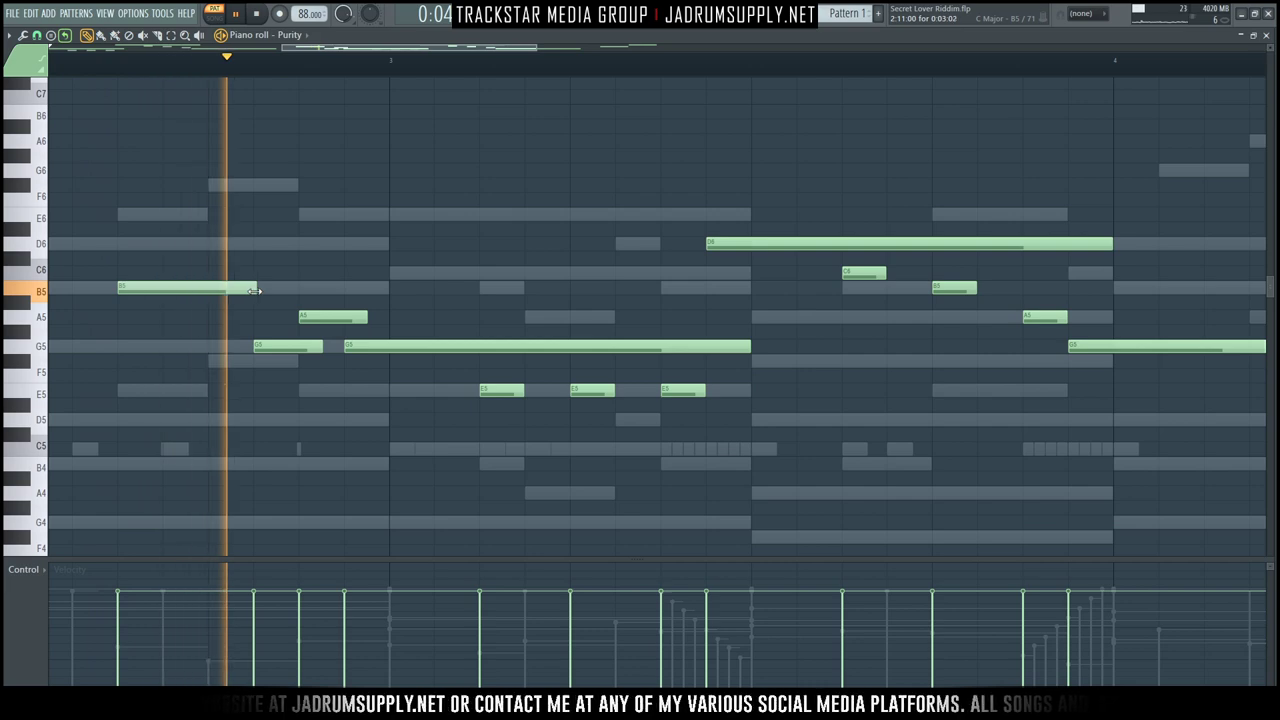
key(space)
key(space)
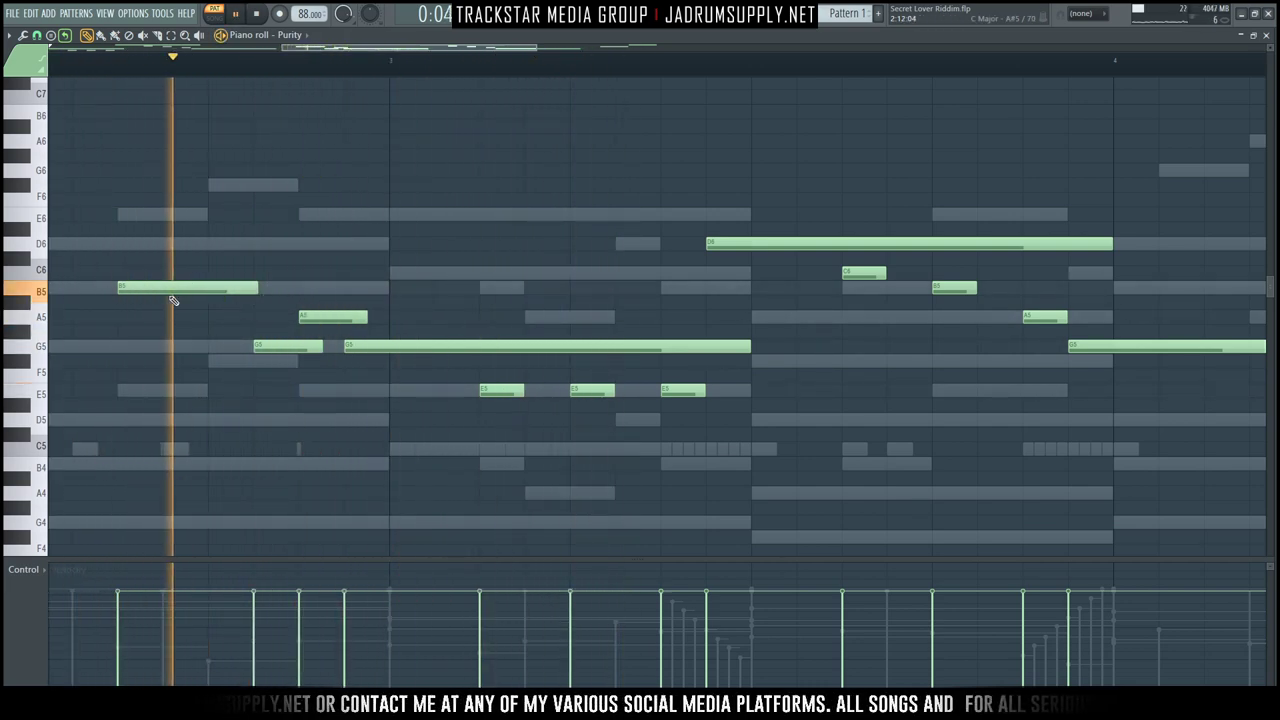
Place an E6 on step 11 of bar 2 and a B5 on step 13 shortened to about one step.
key(space)
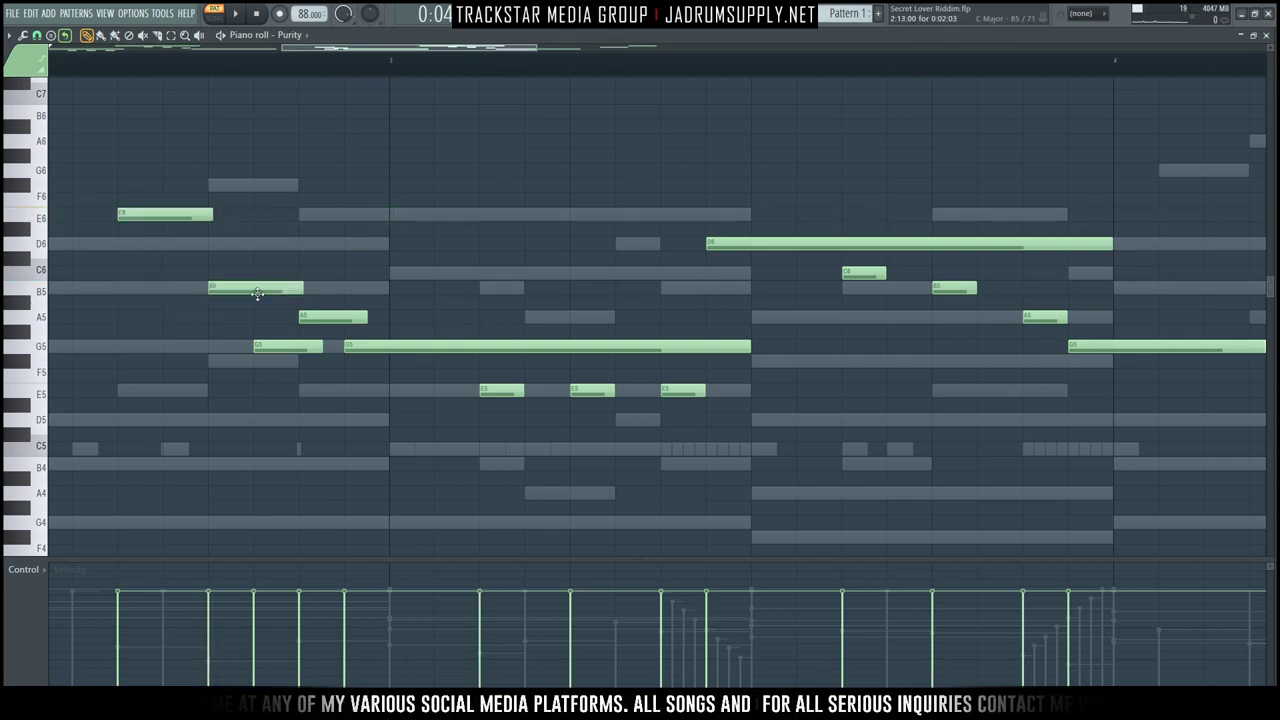
drag(280, 287, 240, 287)
key(space)
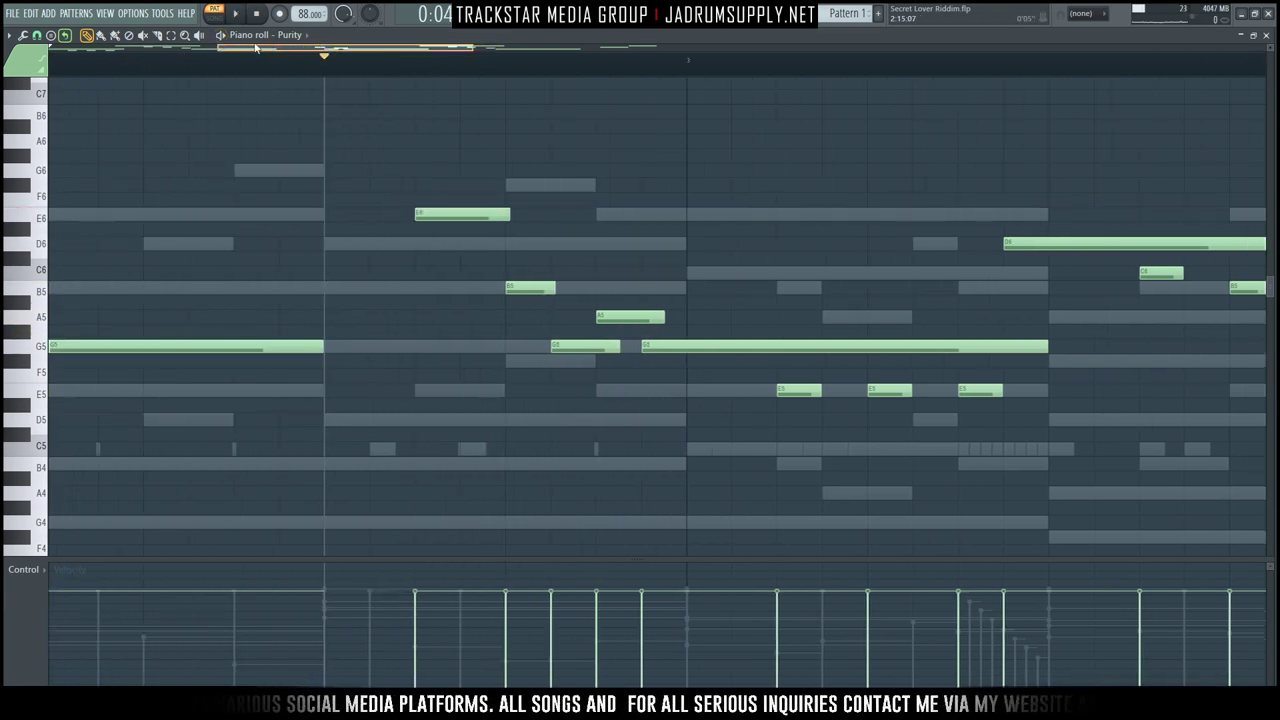
Move the E6 on step 11 of bar 2 to E5 after trying D6 and F#5, and play the phrase.
drag(462, 231, 462, 245)
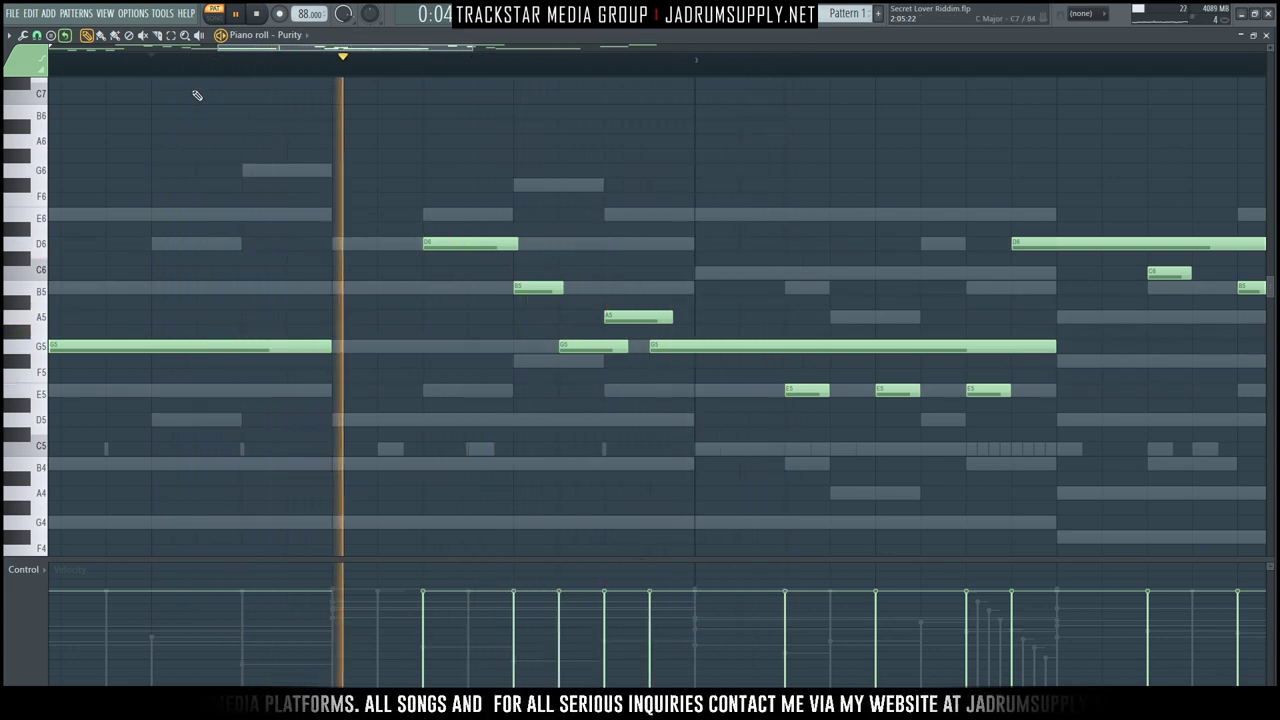
key(space)
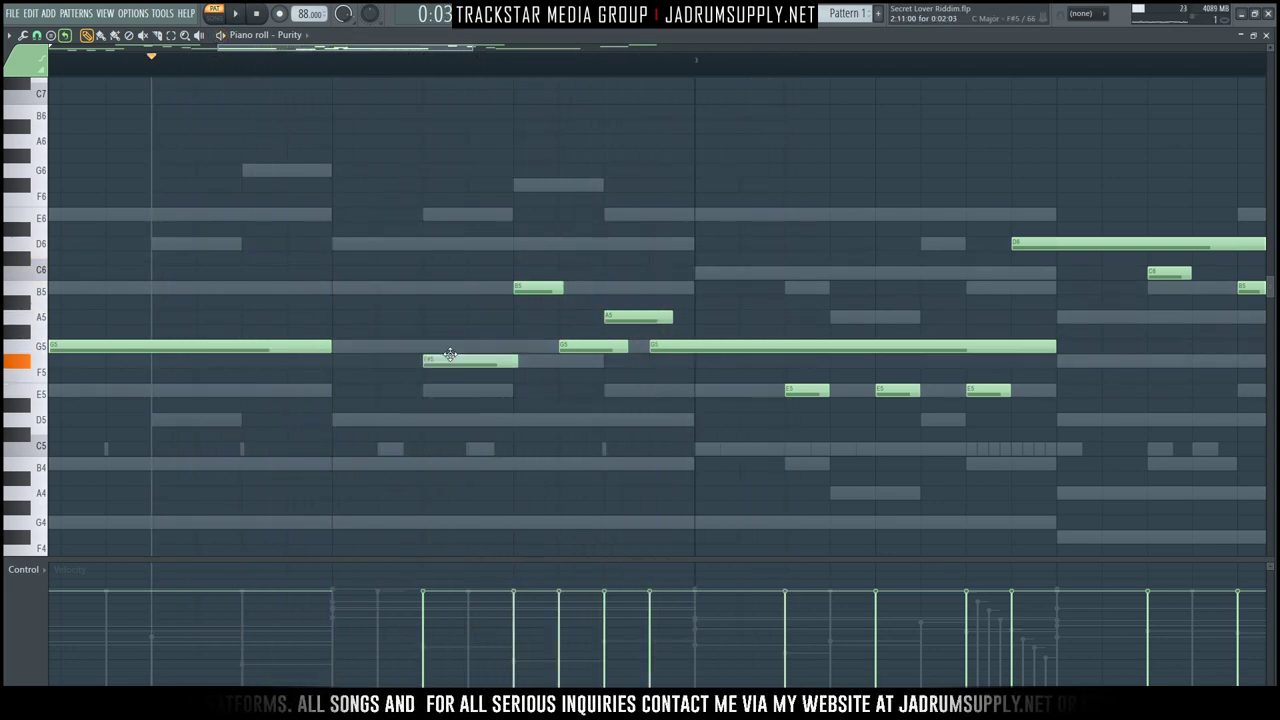
key(space)
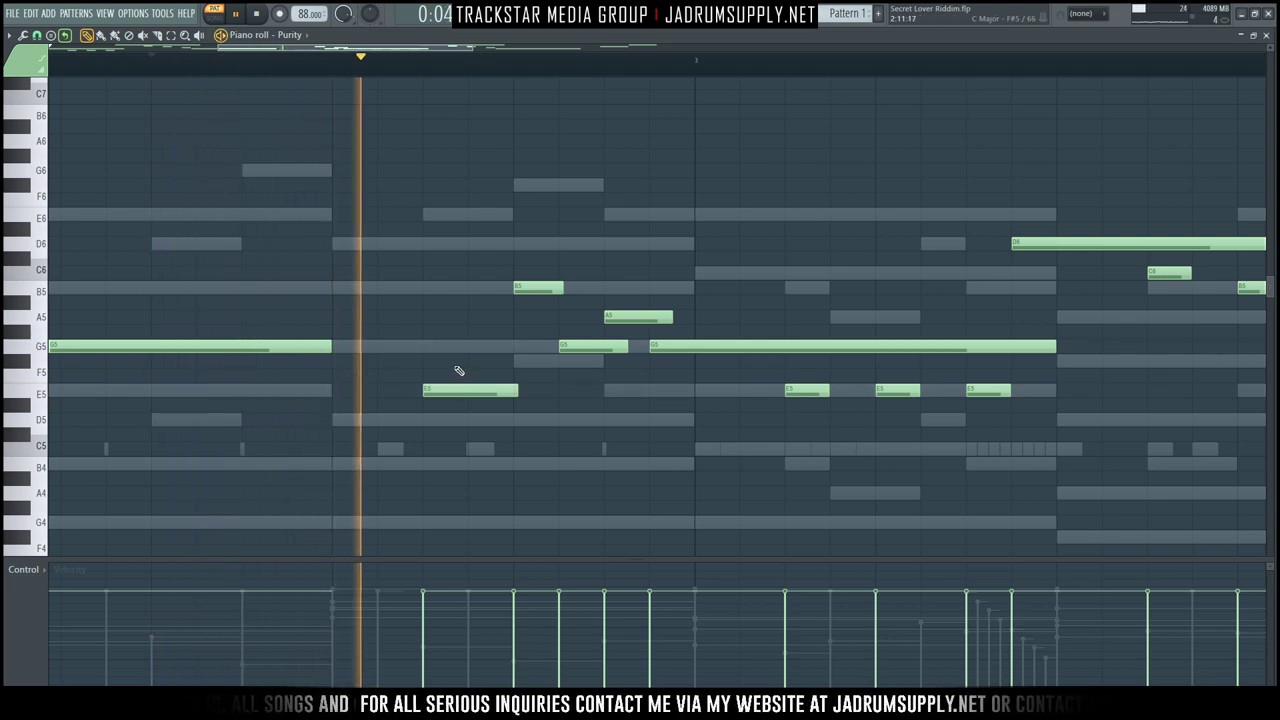
Raise the E5 on step 11 of bar 2 to G5, and rework bar 4's ending into a two-step B5, a short D6 and a final B5.
drag(465, 389, 465, 341)
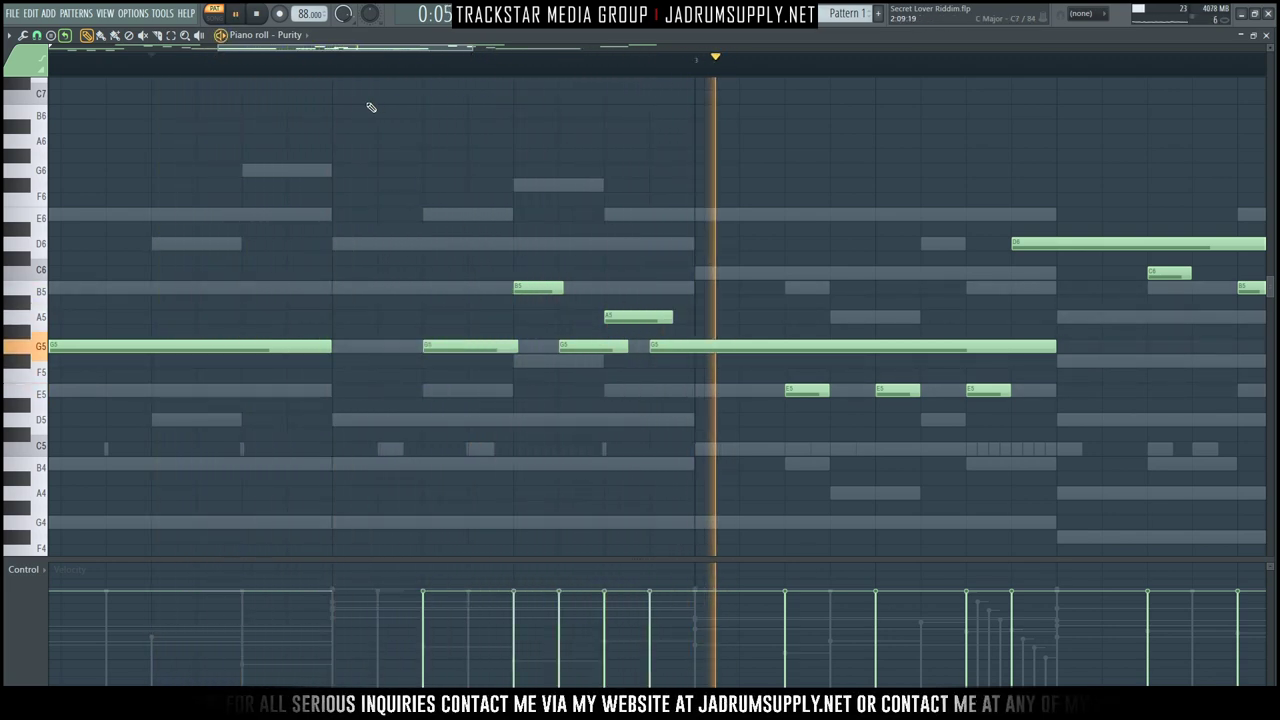
scroll(351, 74, down, 4)
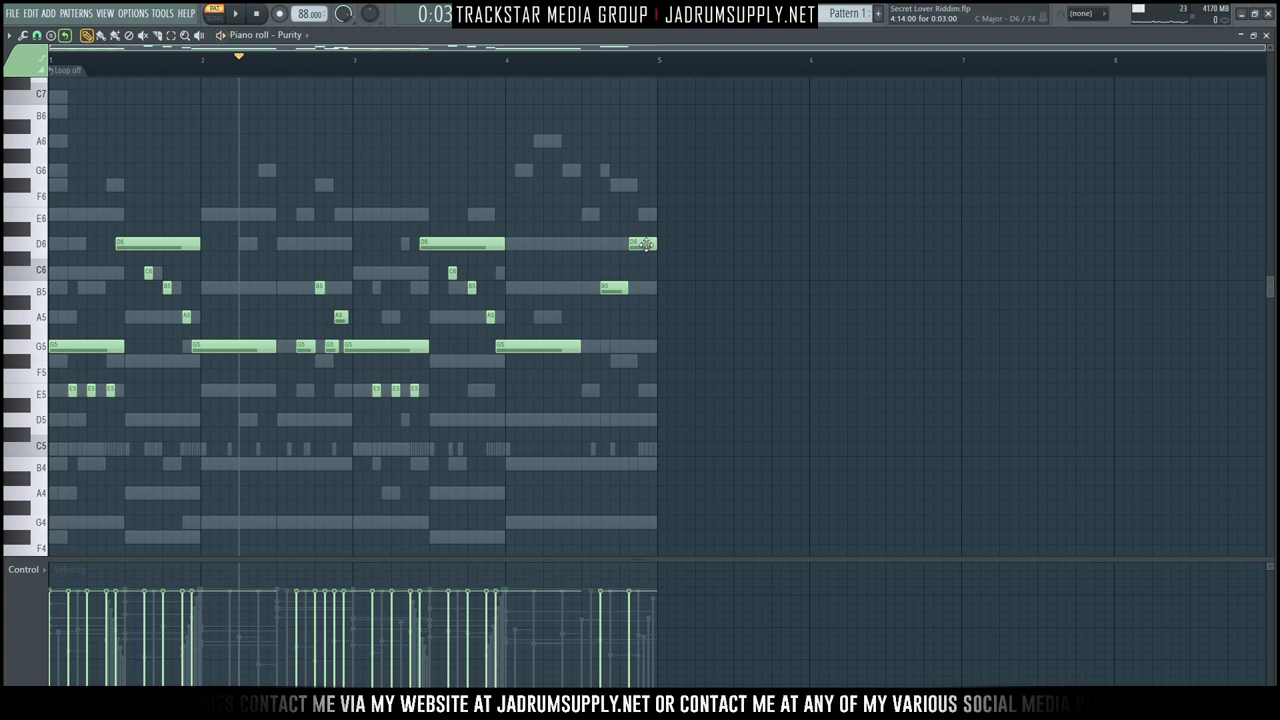
click(565, 70)
key(space)
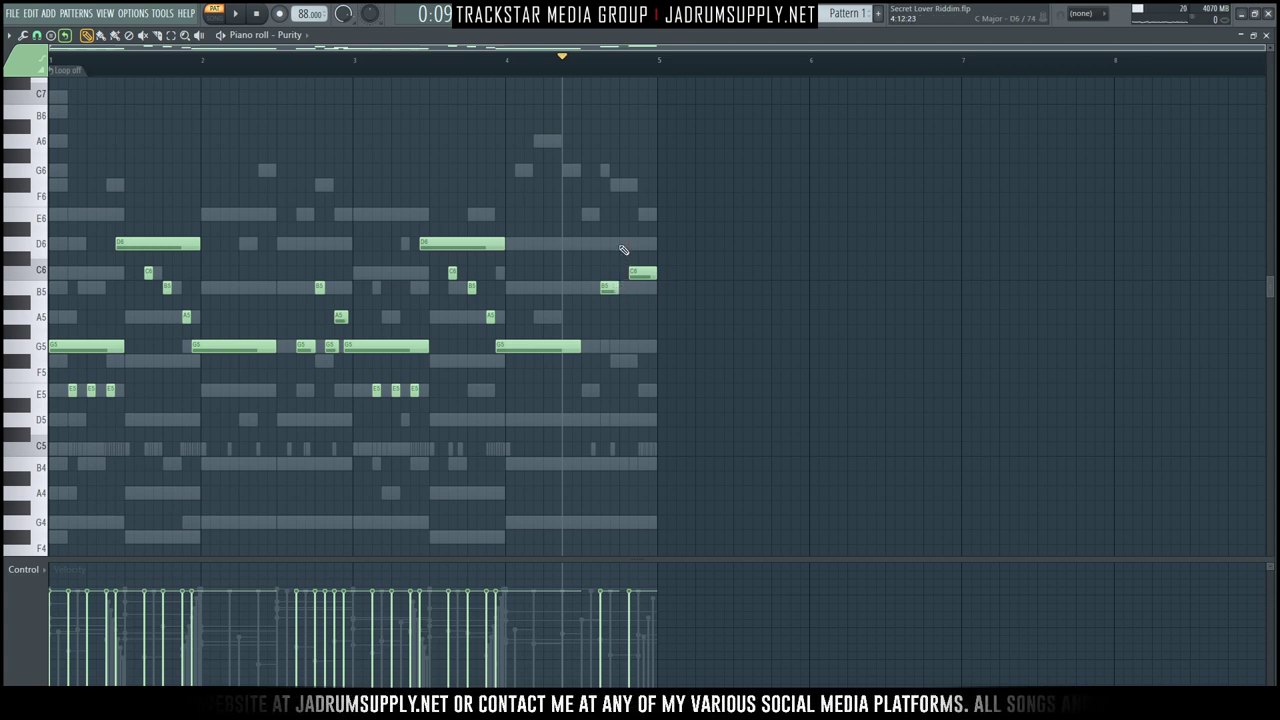
key(space)
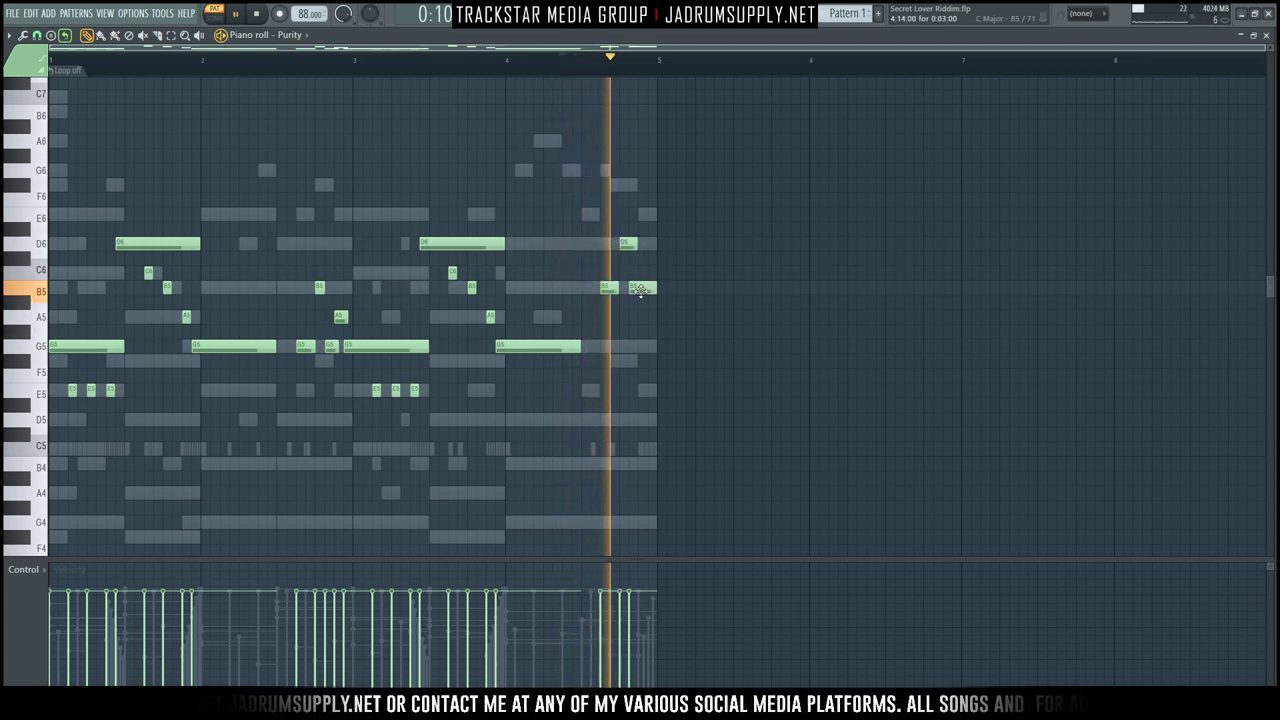
Set the start of the short D6 near the end of bar 4 to step 13 with length 0:02:01, auditioning the phrase.
scroll(628, 72, up, 5)
key(space)
key(space)
key(space)
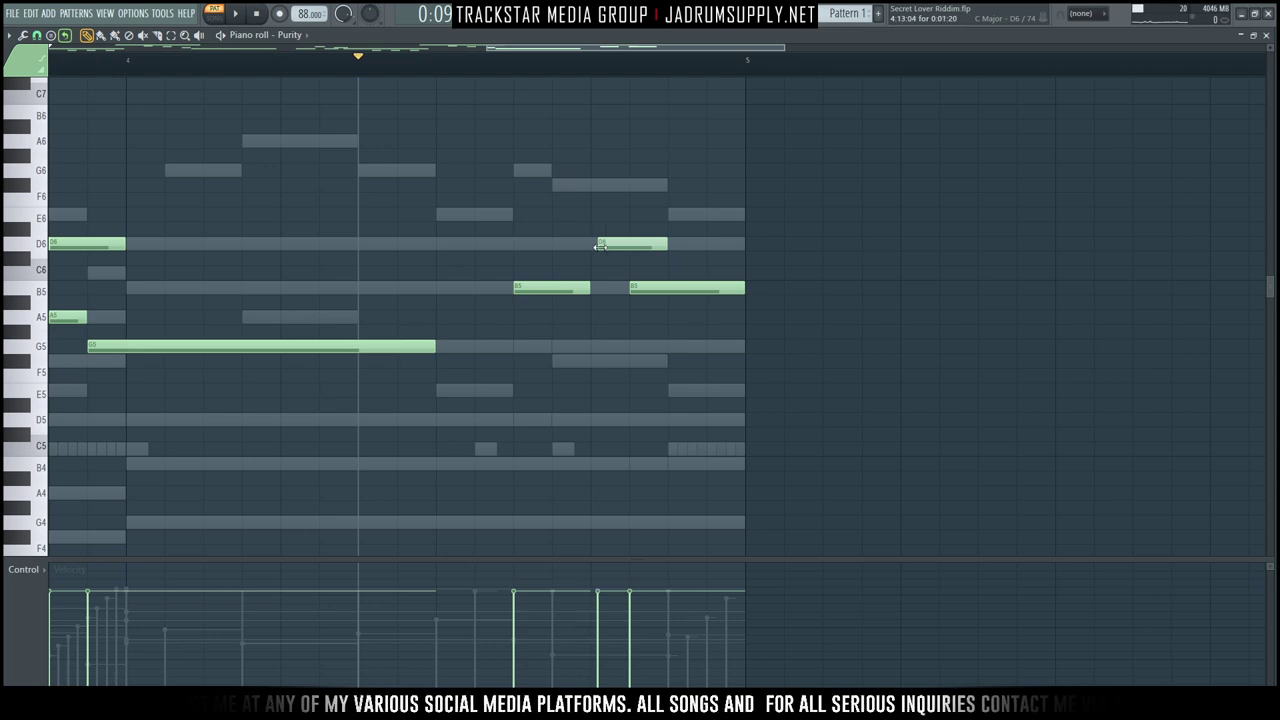
click(603, 248)
key(space)
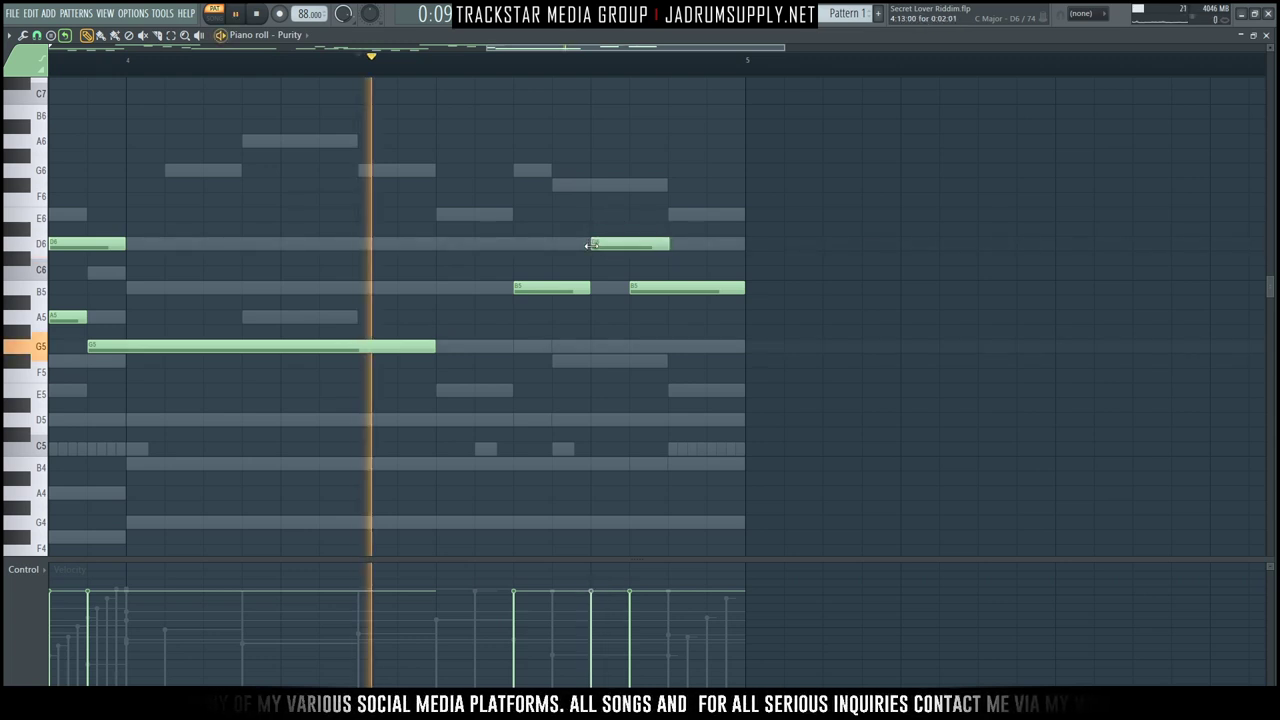
key(space)
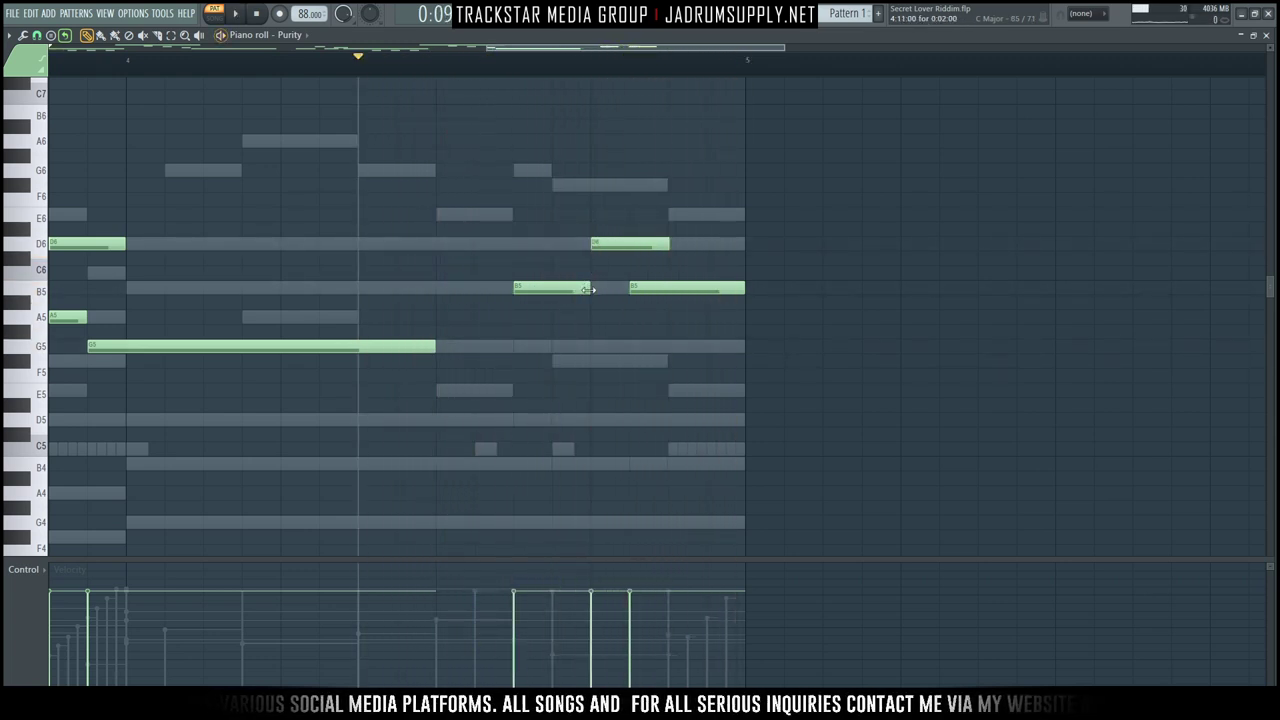
Place a two-step F#6 on step 12 of bar 4 and lower its velocity, playing the ending.
key(space)
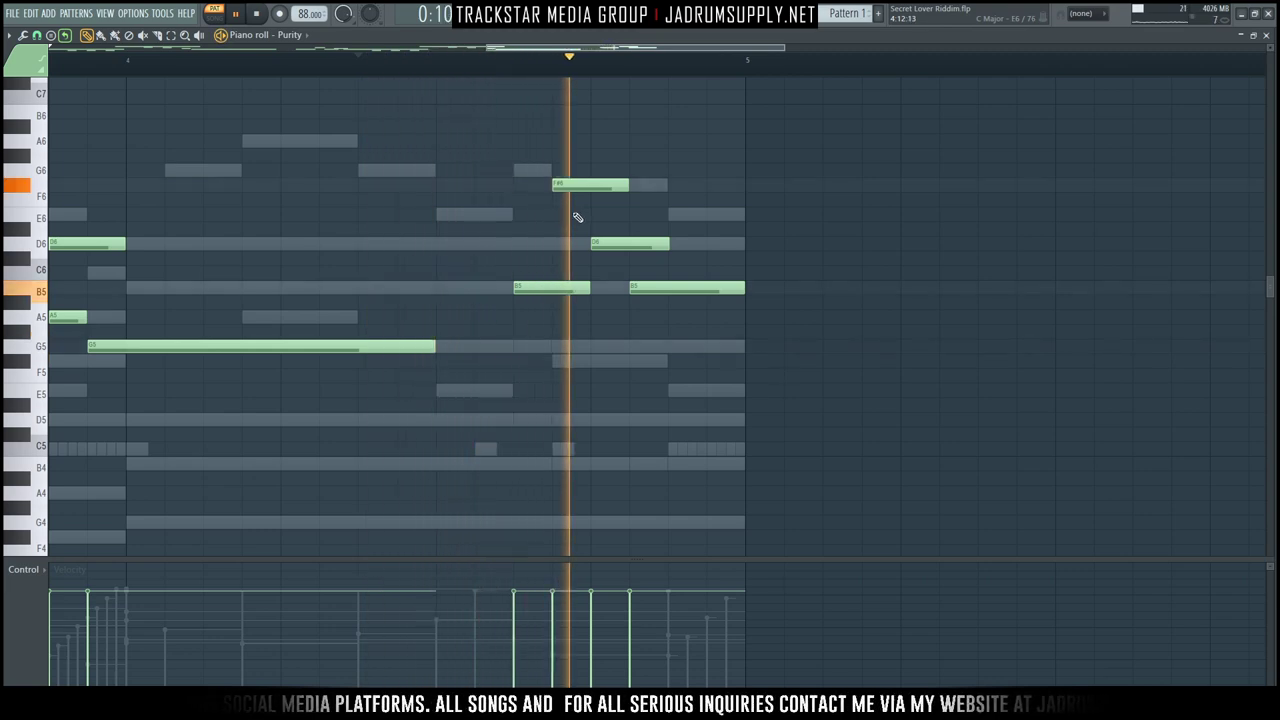
key(space)
ctrl+click(582, 183)
scroll(580, 211, up, 1)
key(space)
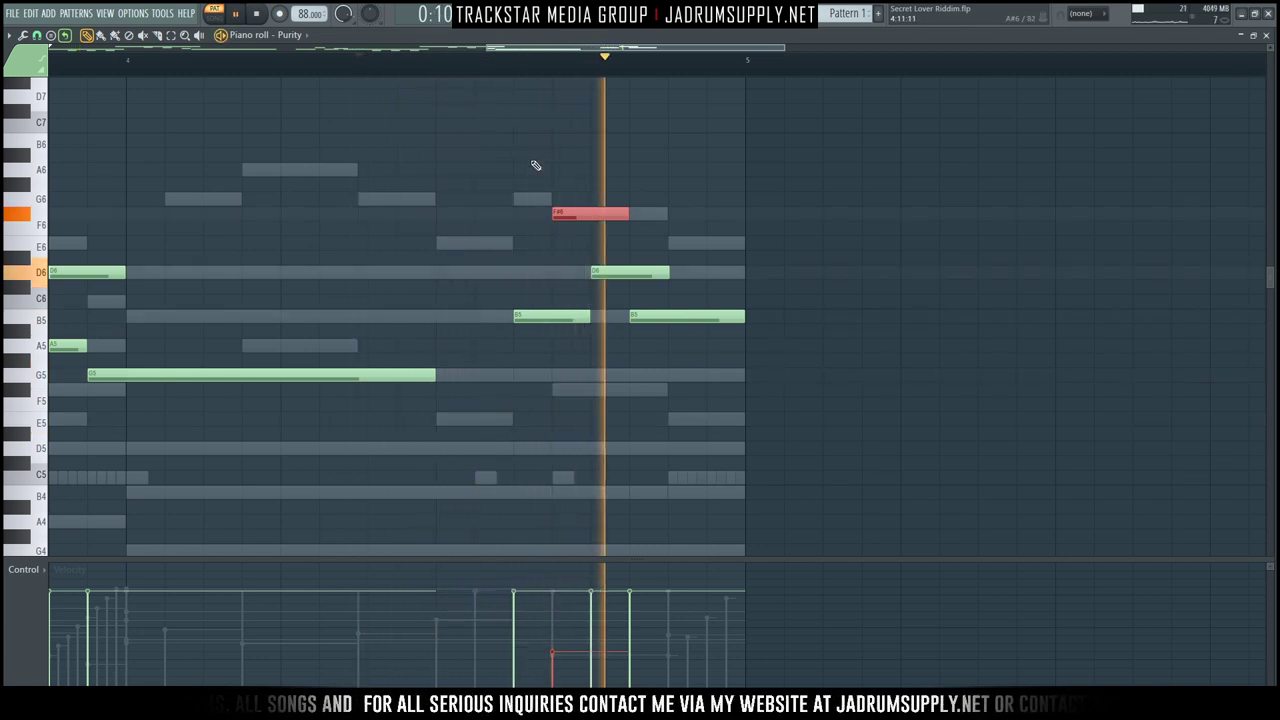
key(space)
Play the full beat with the Purity melody while viewing all channels in the channel rack.
key(F6)
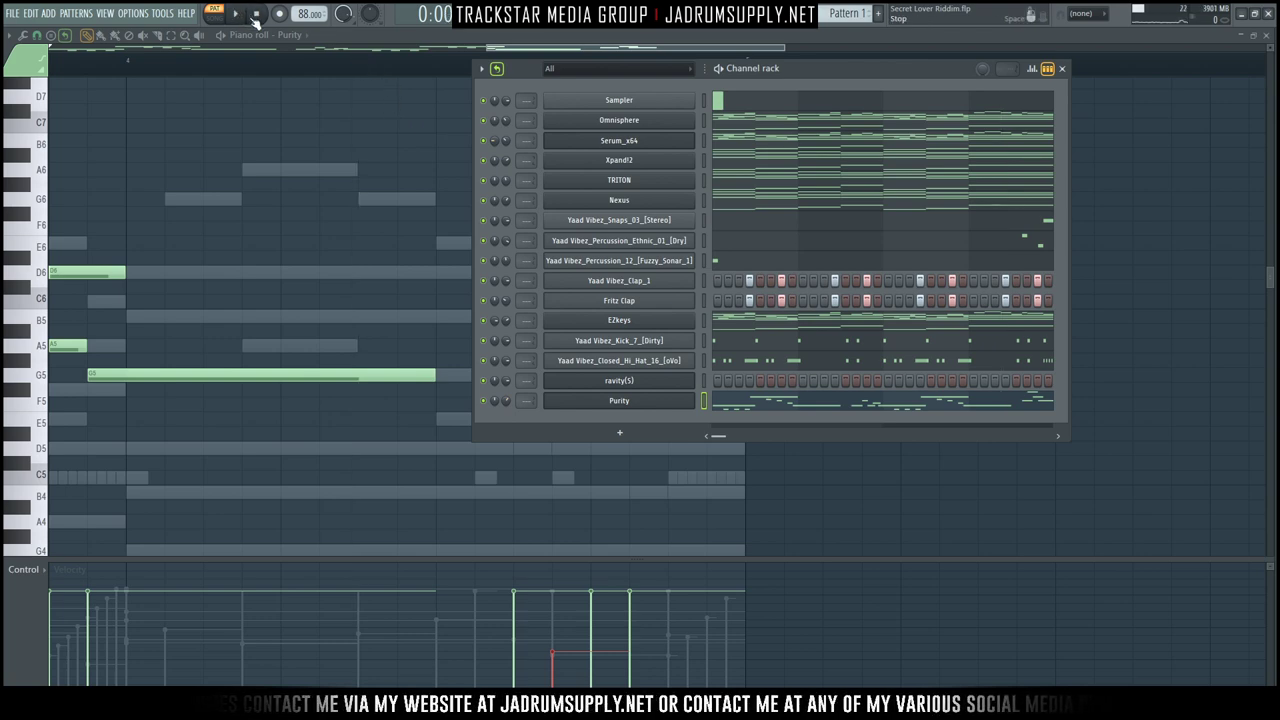
key(space)
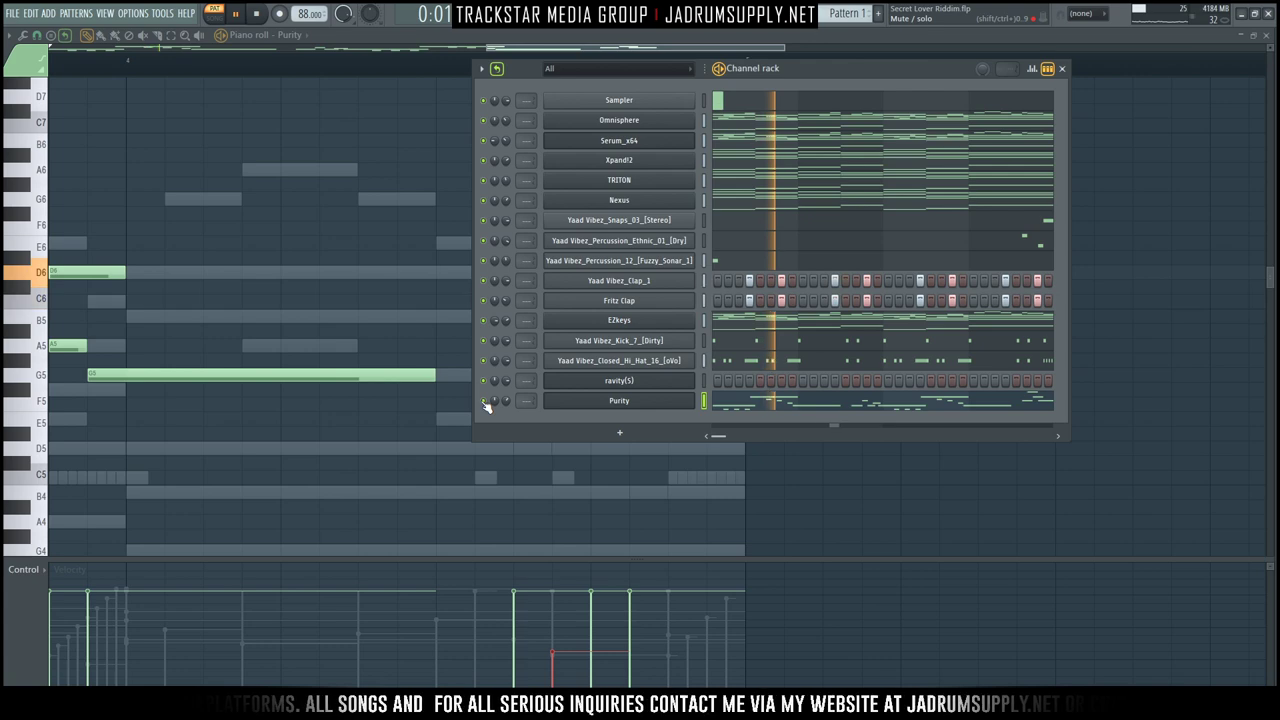
key(space)
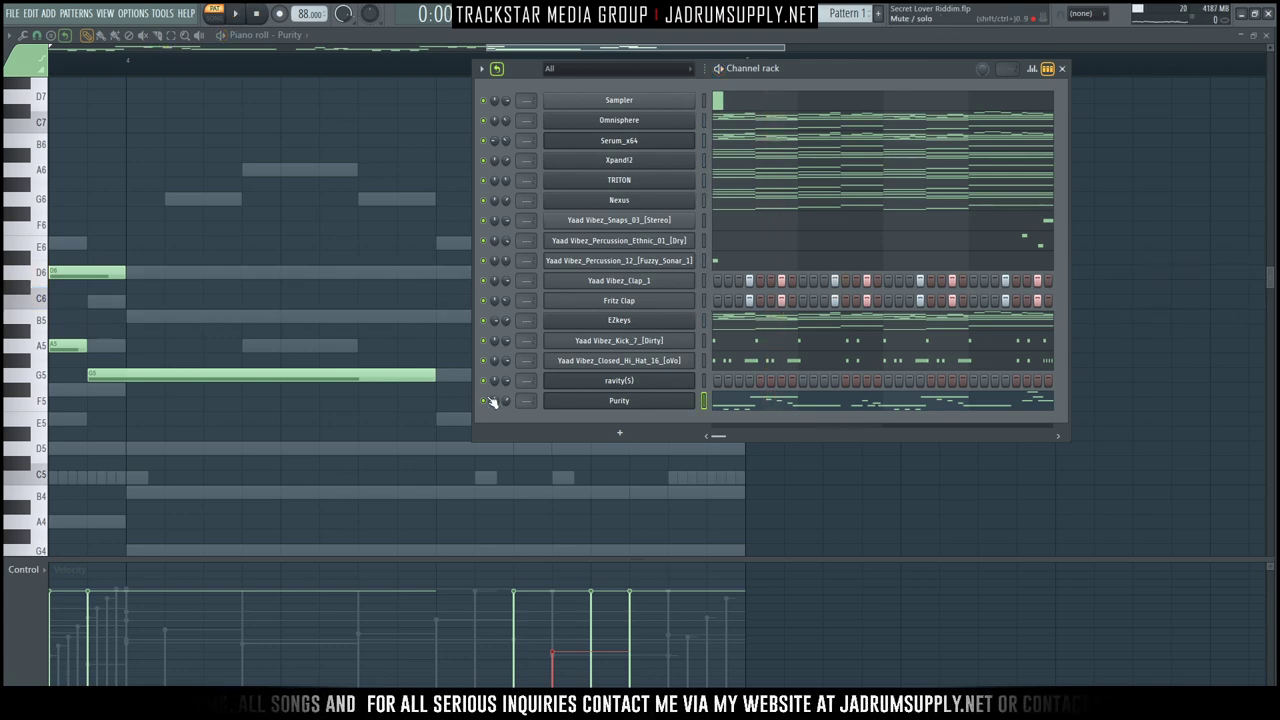
Copy the Purity melody into the ravity(S) channel and open its notes in the piano roll.
click(704, 384)
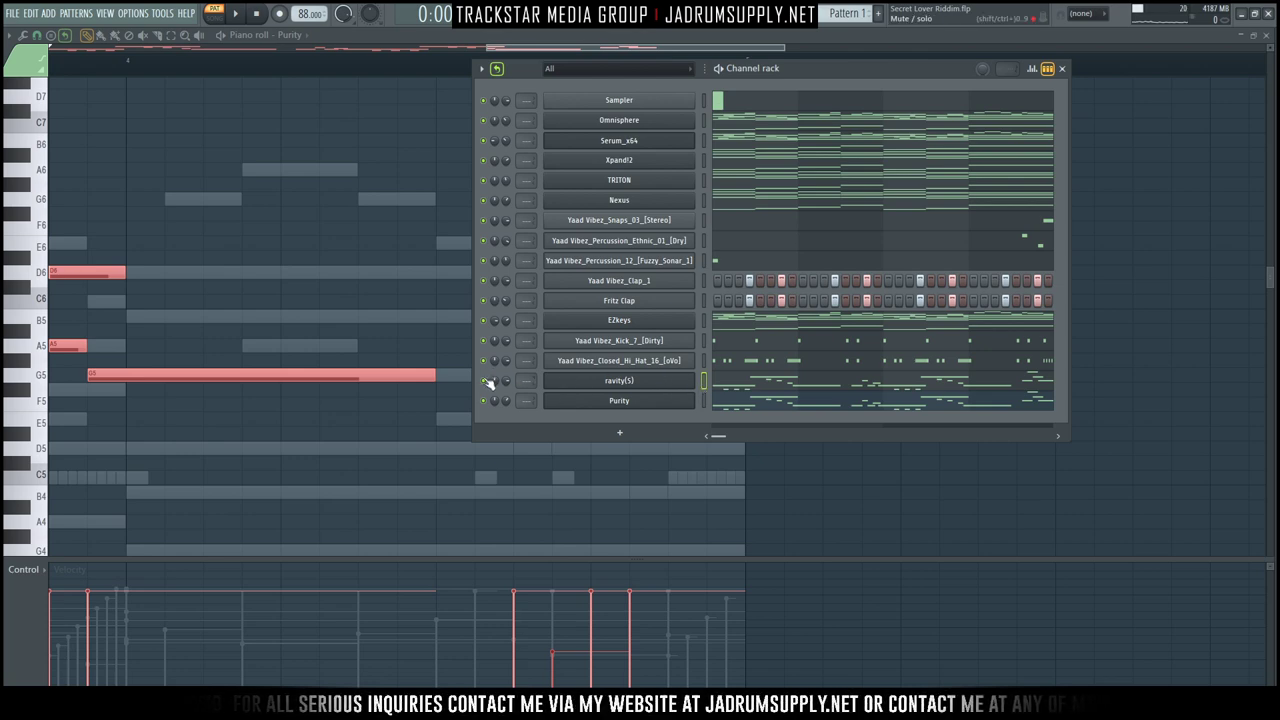
click(726, 390)
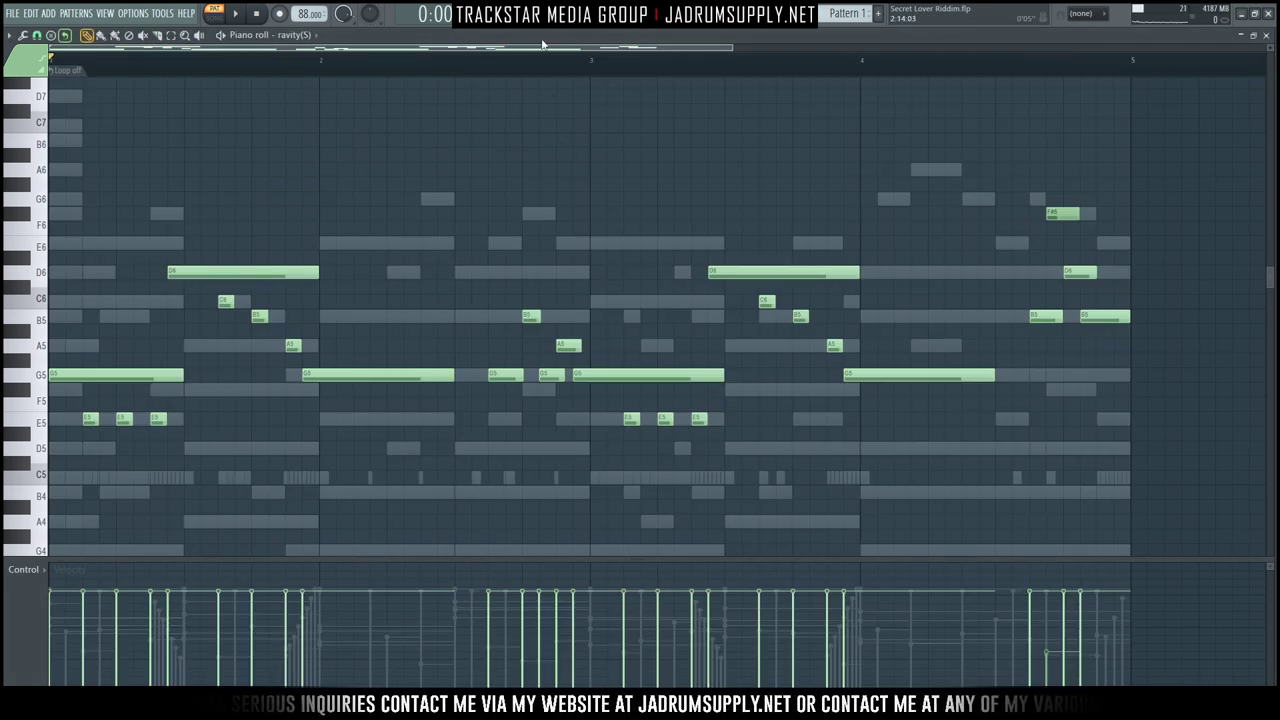
Solo the ravity(S) channel and show the factory Bell & Perc category in its preset browser.
key(F6)
click(620, 381)
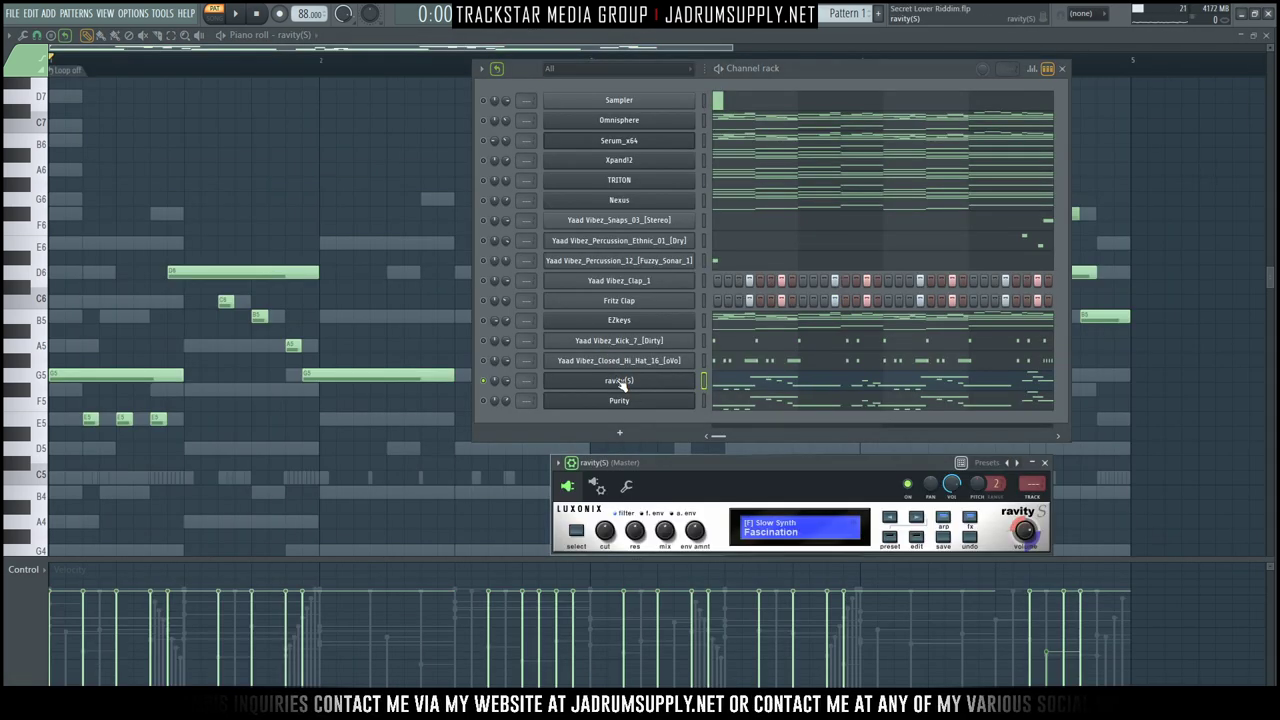
drag(686, 476, 546, 360)
click(546, 376)
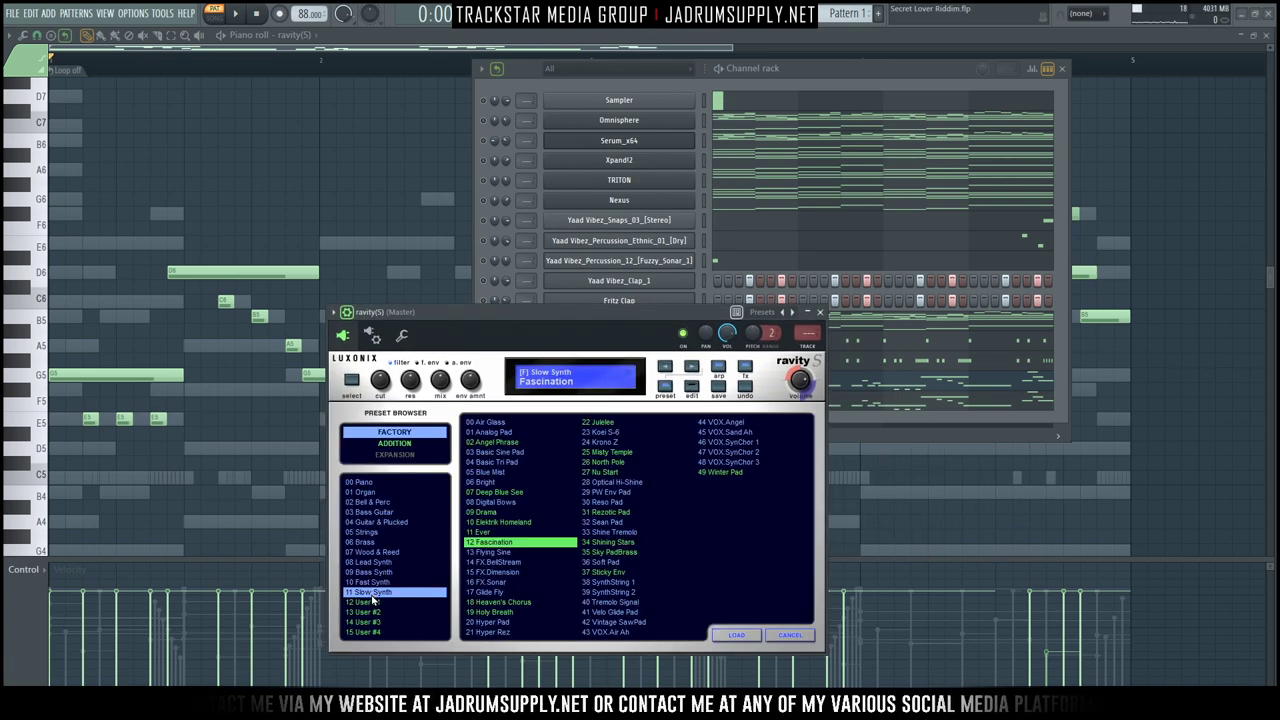
click(385, 502)
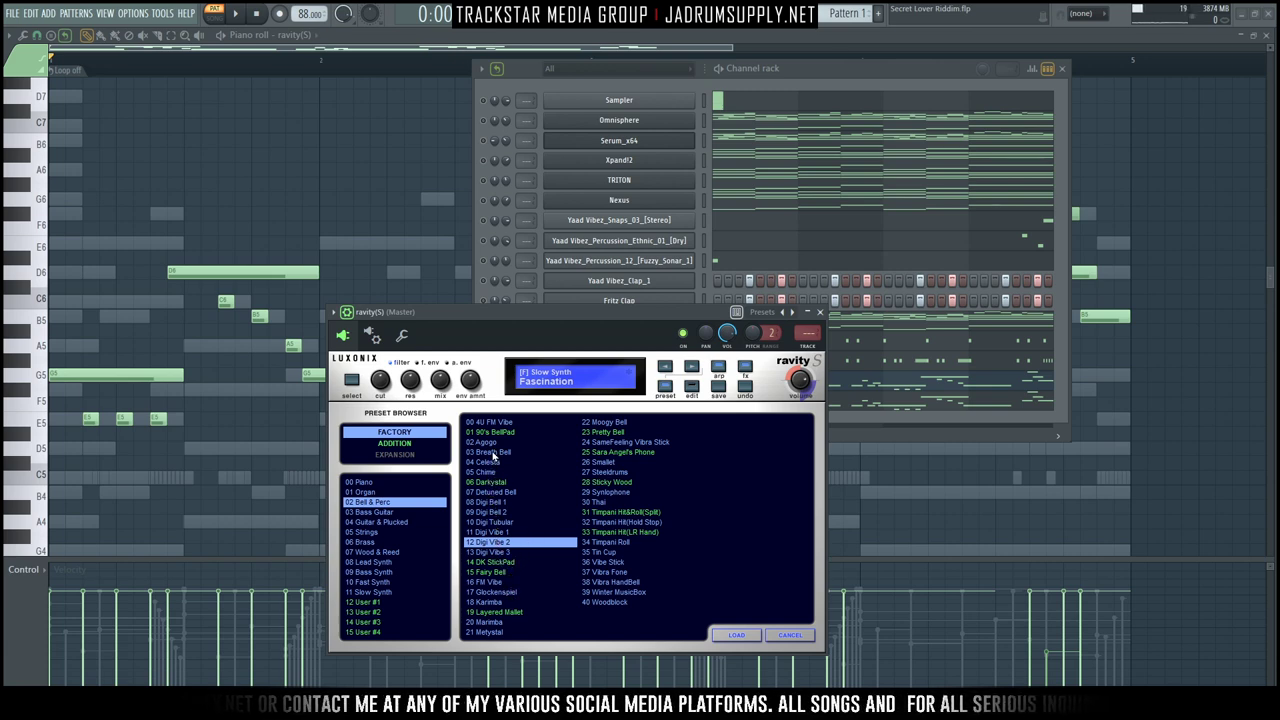
Transpose the ravity(S) melody up one octave after trying two octaves, auditioning each version.
click(868, 420)
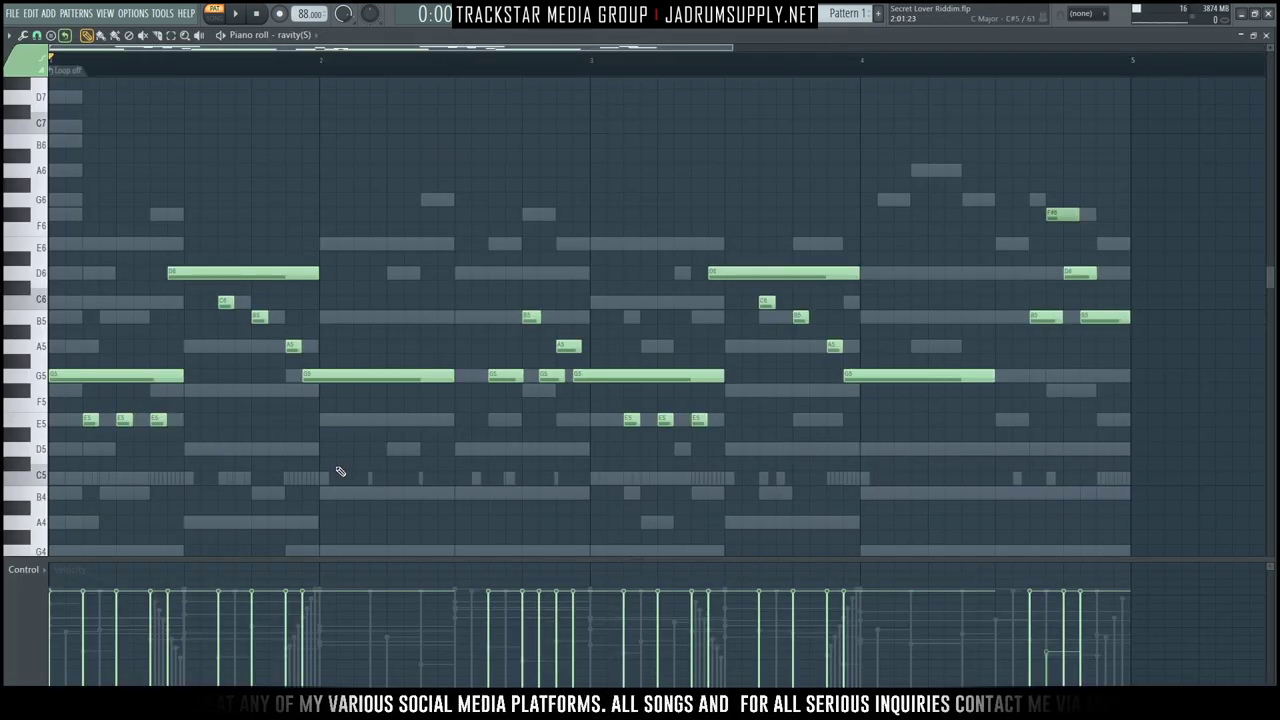
key(space)
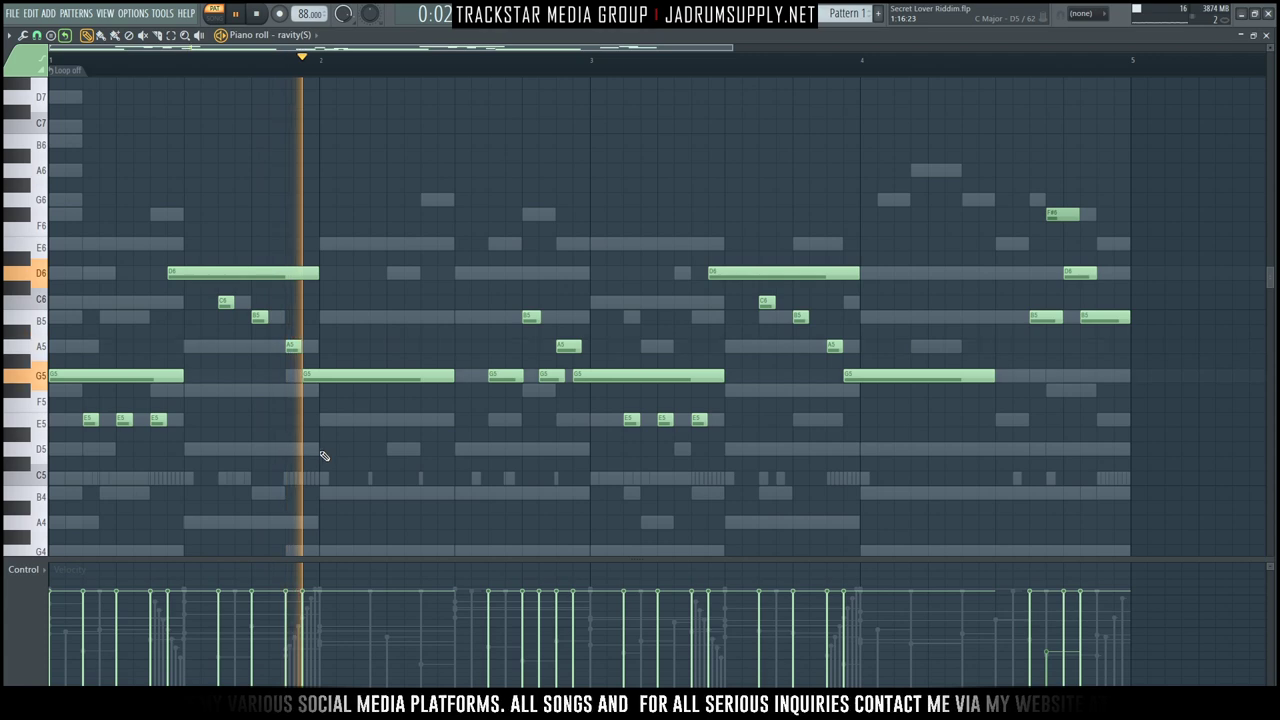
key(space)
key(space)
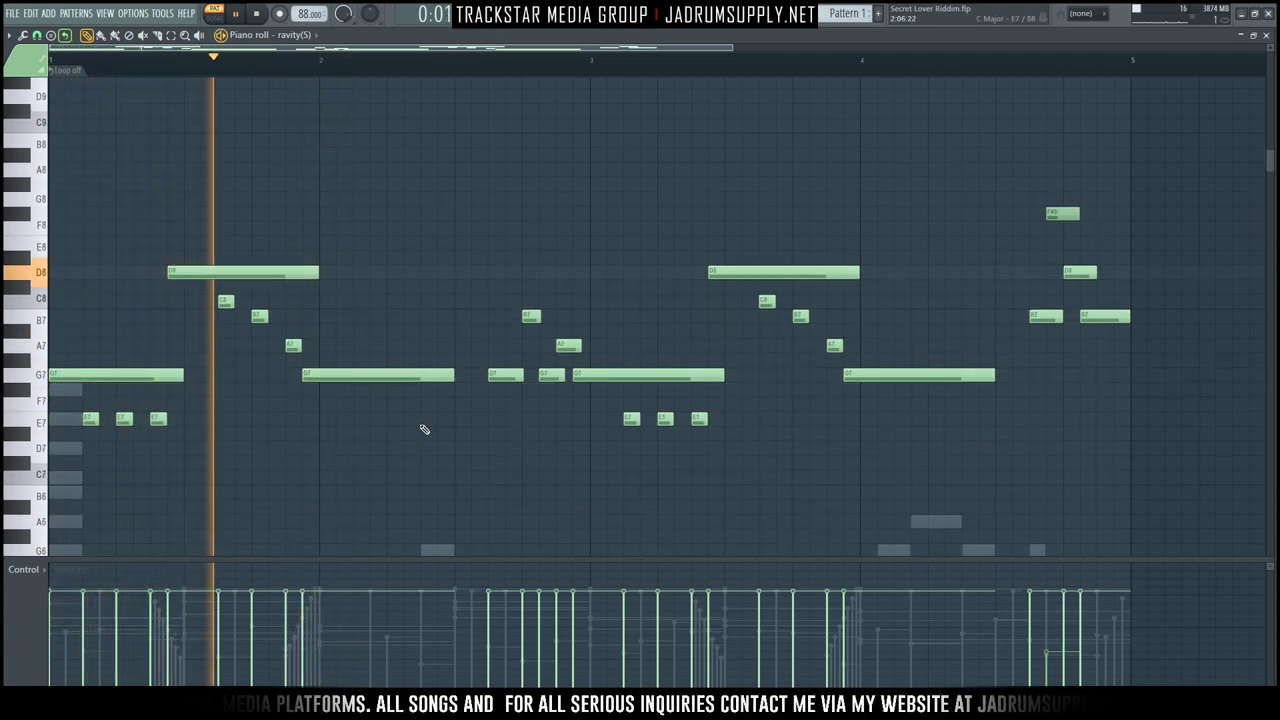
key(ctrl+Down)
key(space)
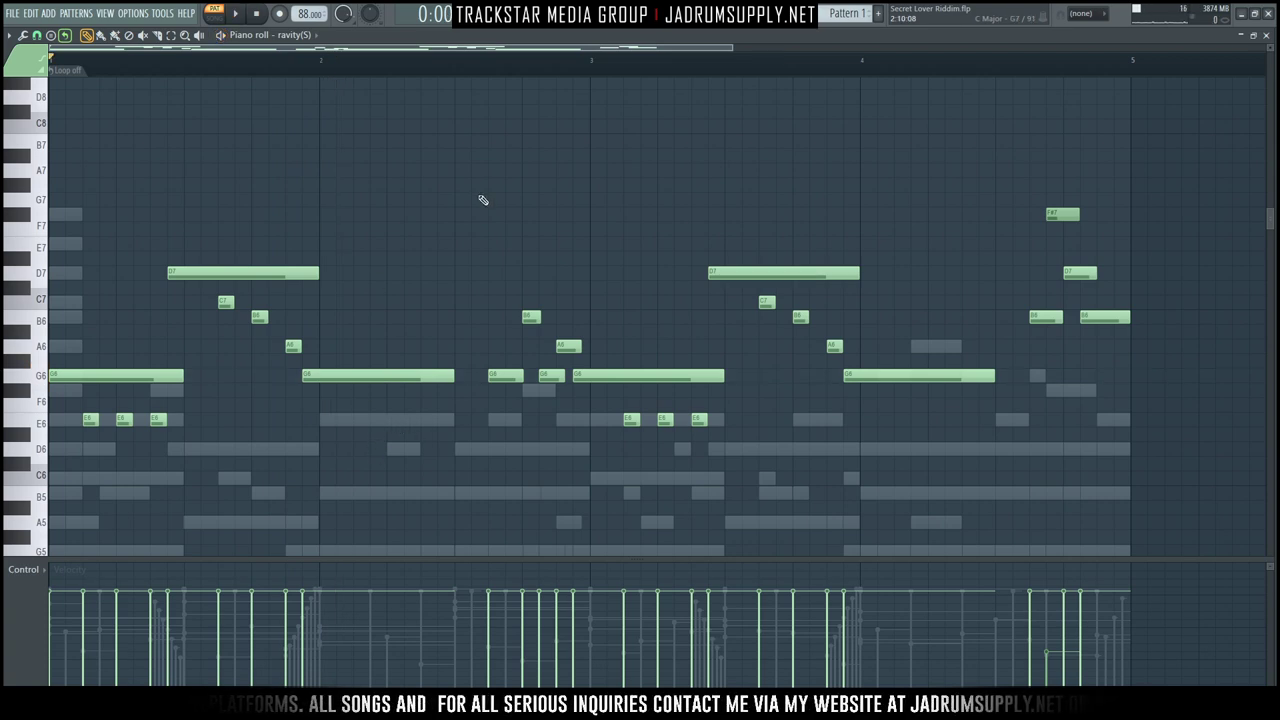
Play the ravity(S) melody alone, layered with Purity, and with all channels unmuted.
key(F6)
key(space)
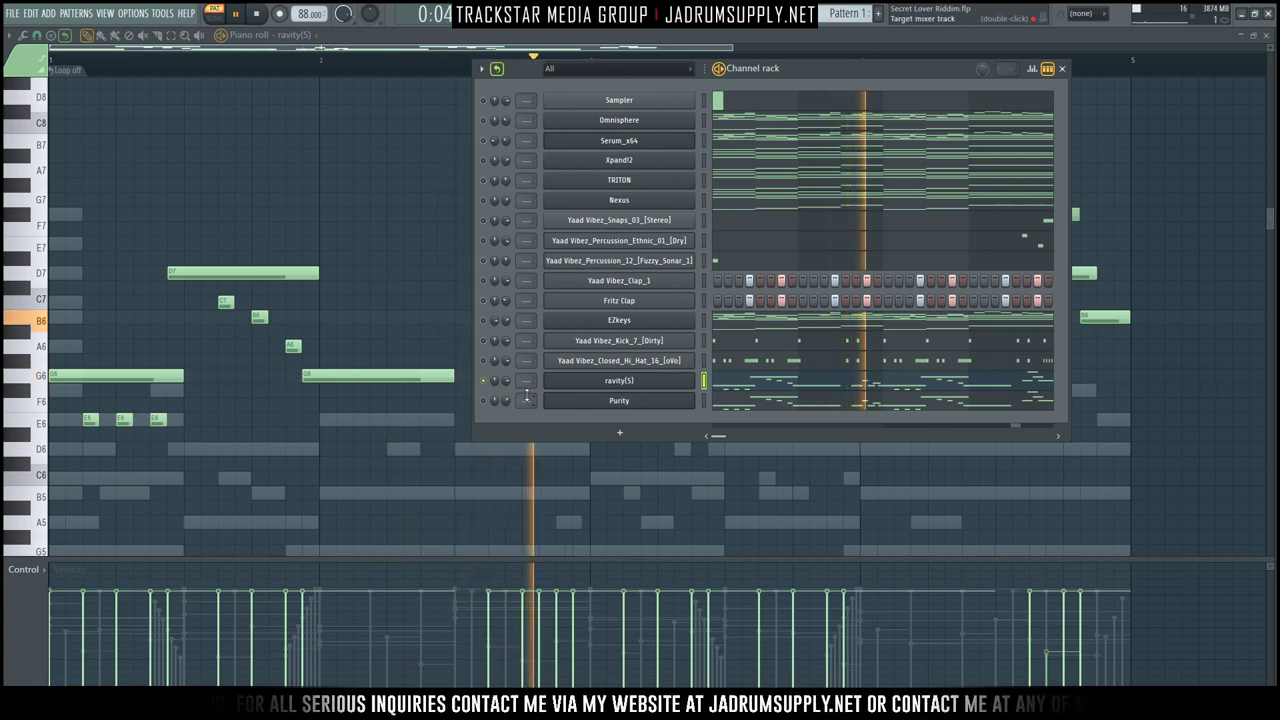
key(space)
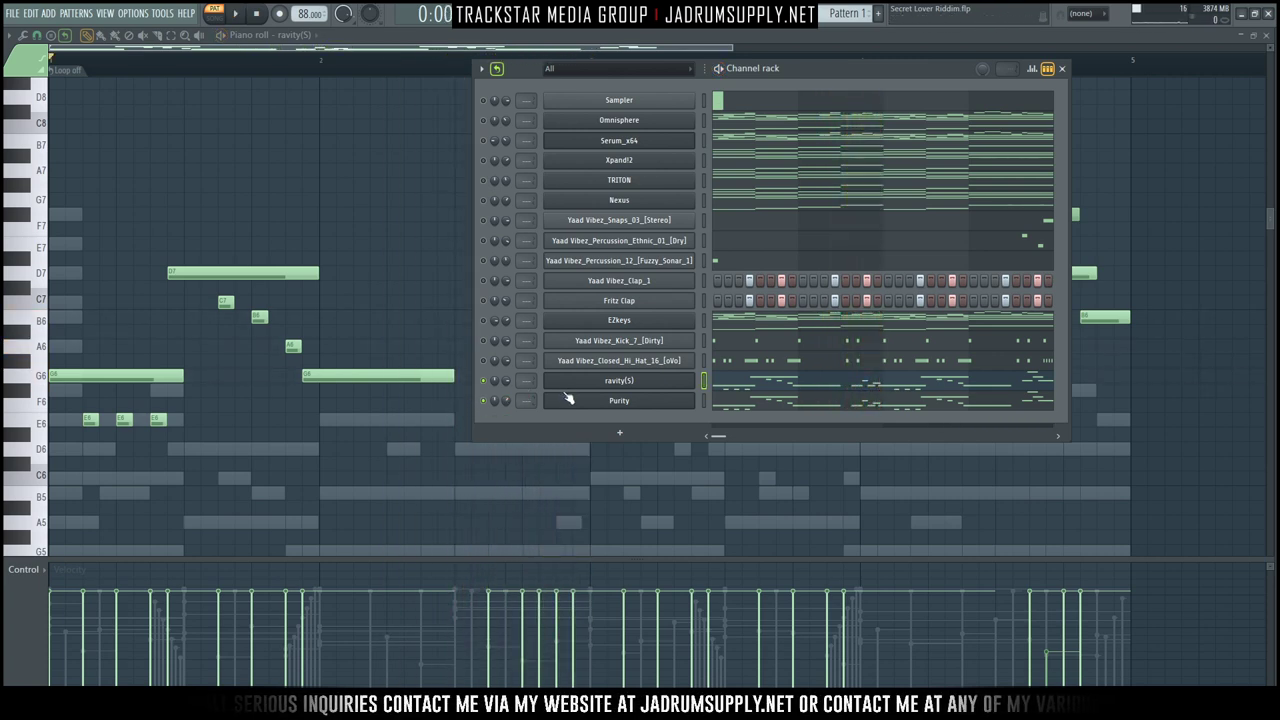
key(space)
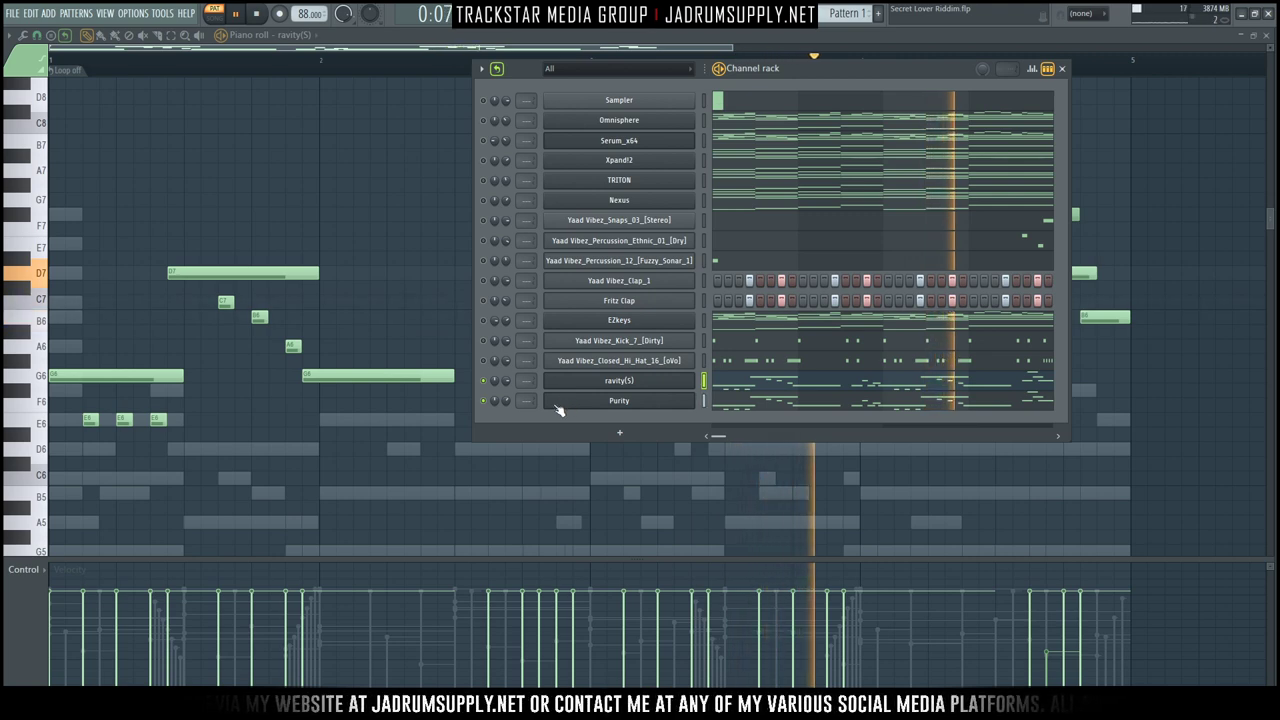
right_click(484, 401)
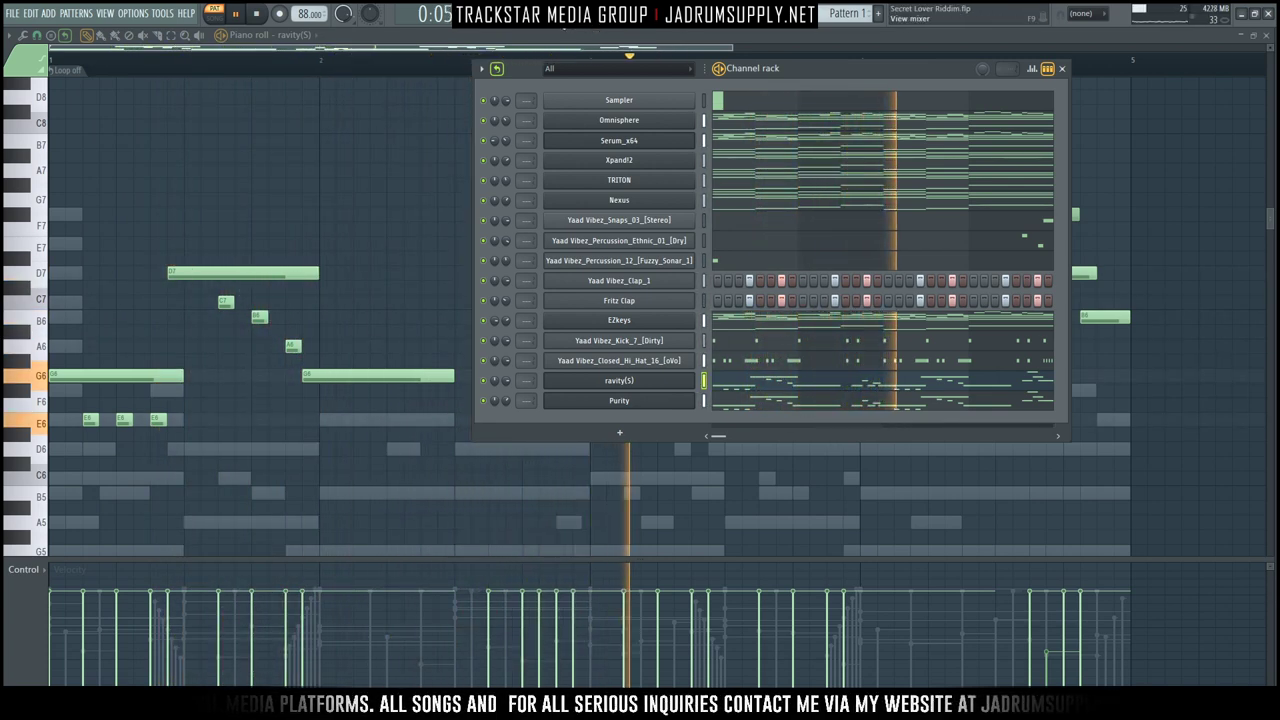
Open the mixer and mute the Purity and ravity(S) channels while the beat plays, ending with playback stopped.
click(560, 15)
click(846, 80)
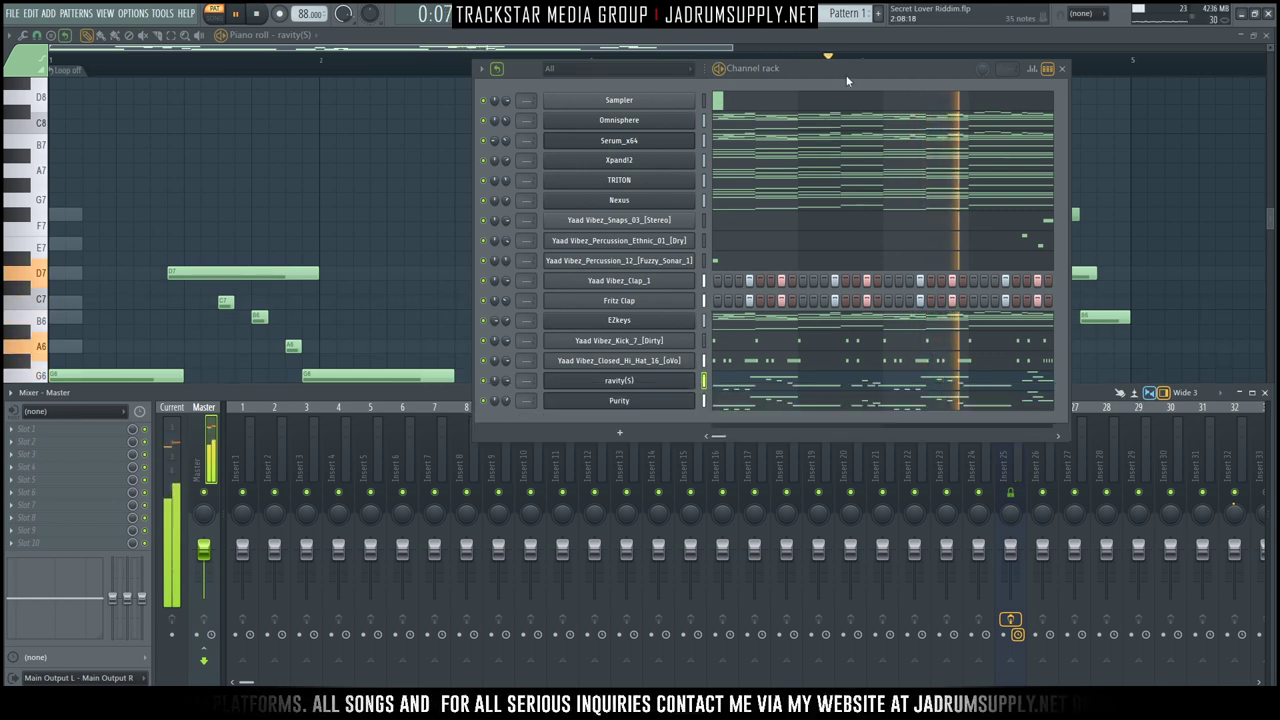
click(484, 400)
click(484, 381)
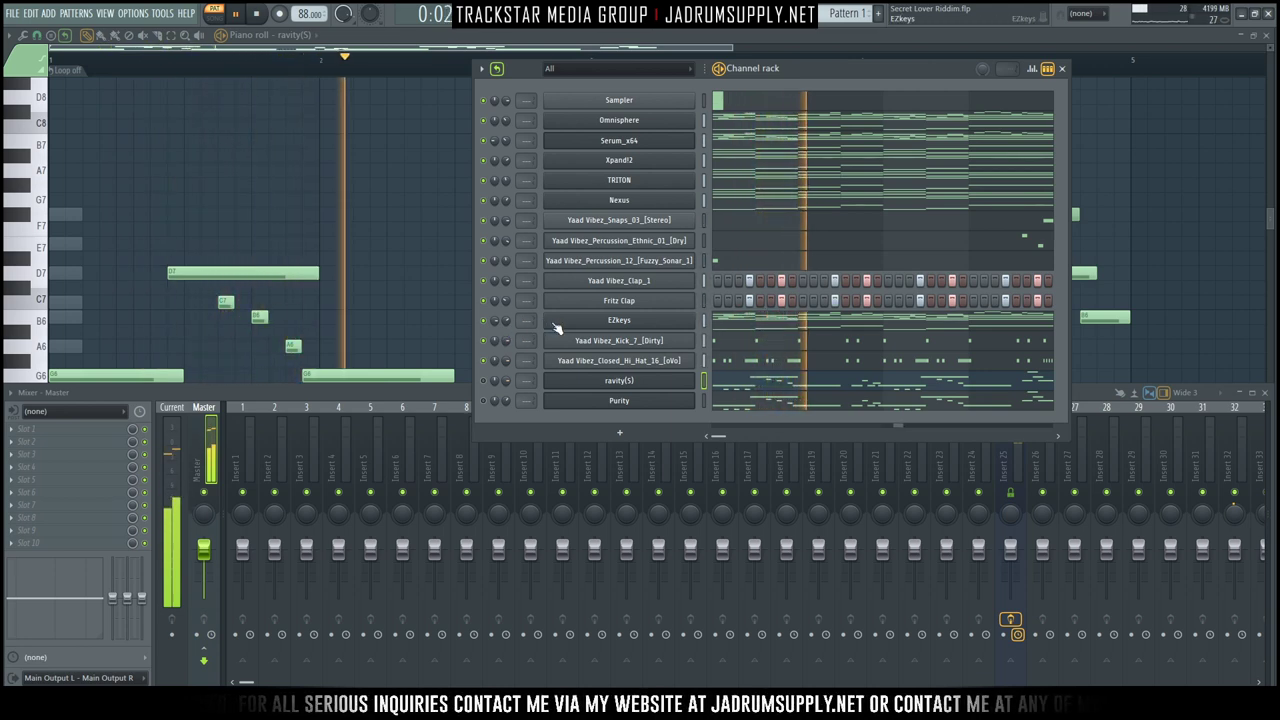
key(space)
Look through the Yaad Vibes drumkit's Percussion folder and its Shingle's subfolder, collapsing the hi-hat and hit folders.
mouse_move(1276, 150)
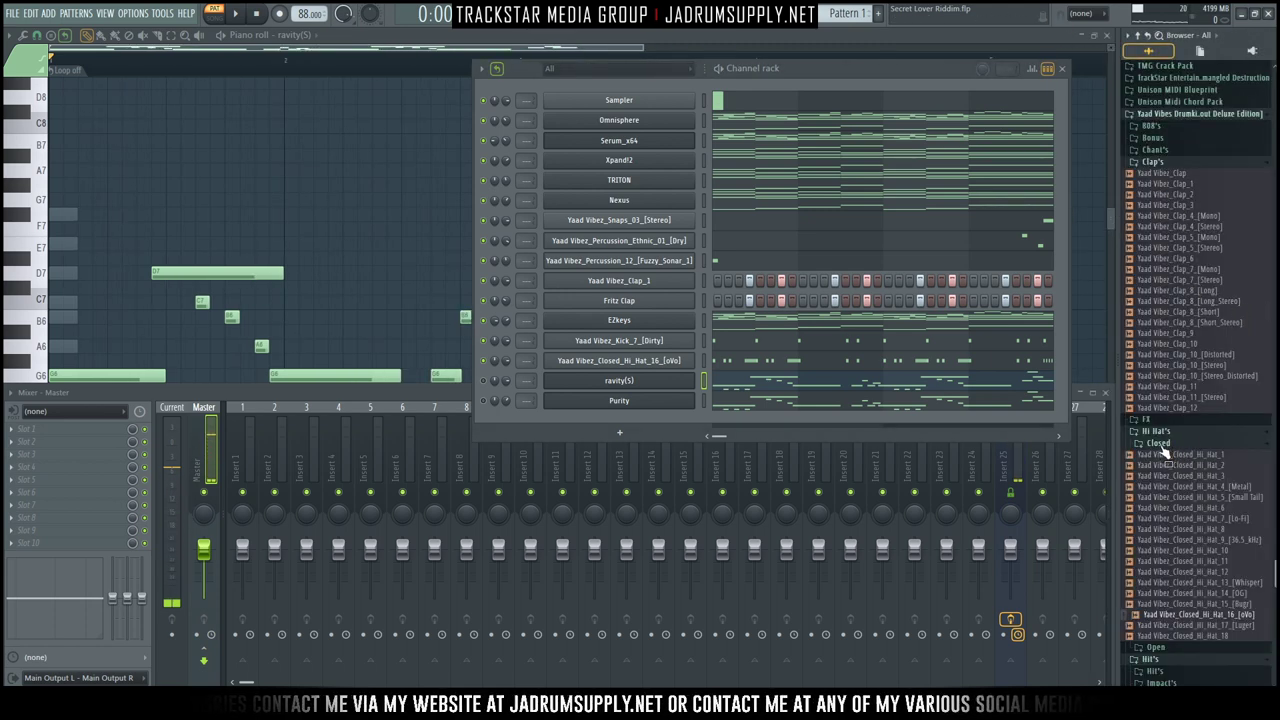
click(1160, 438)
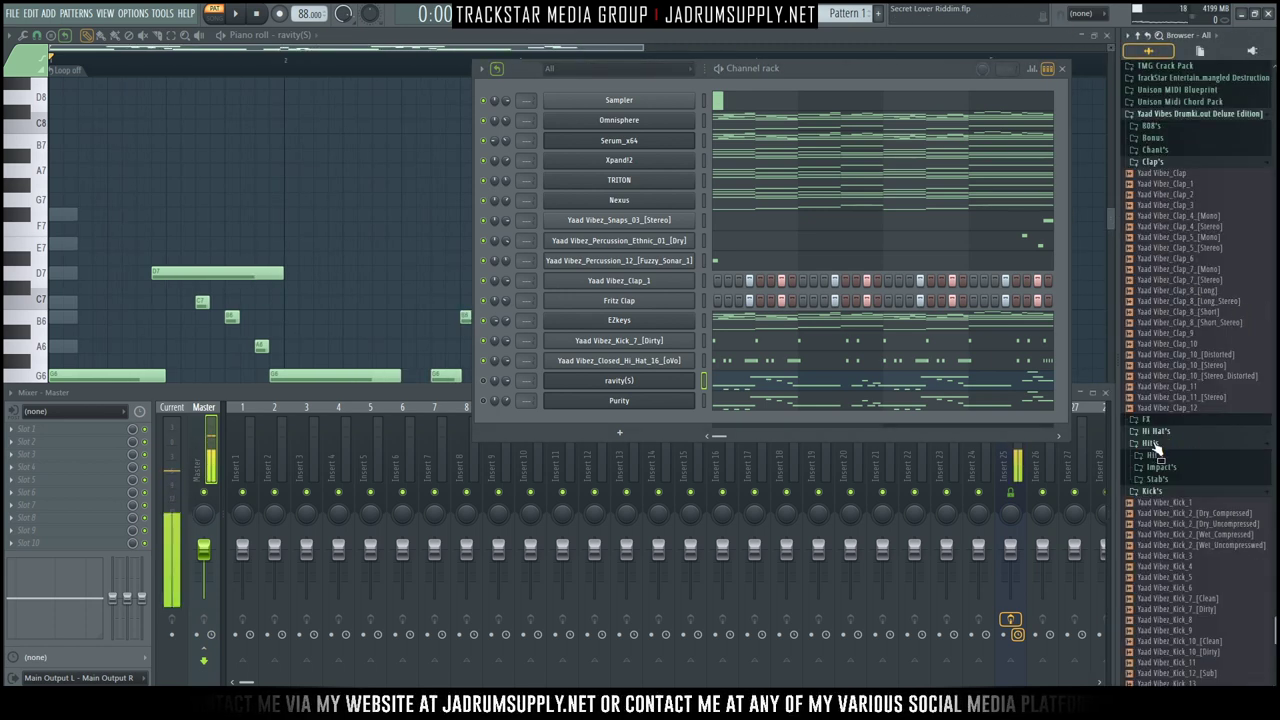
click(1162, 446)
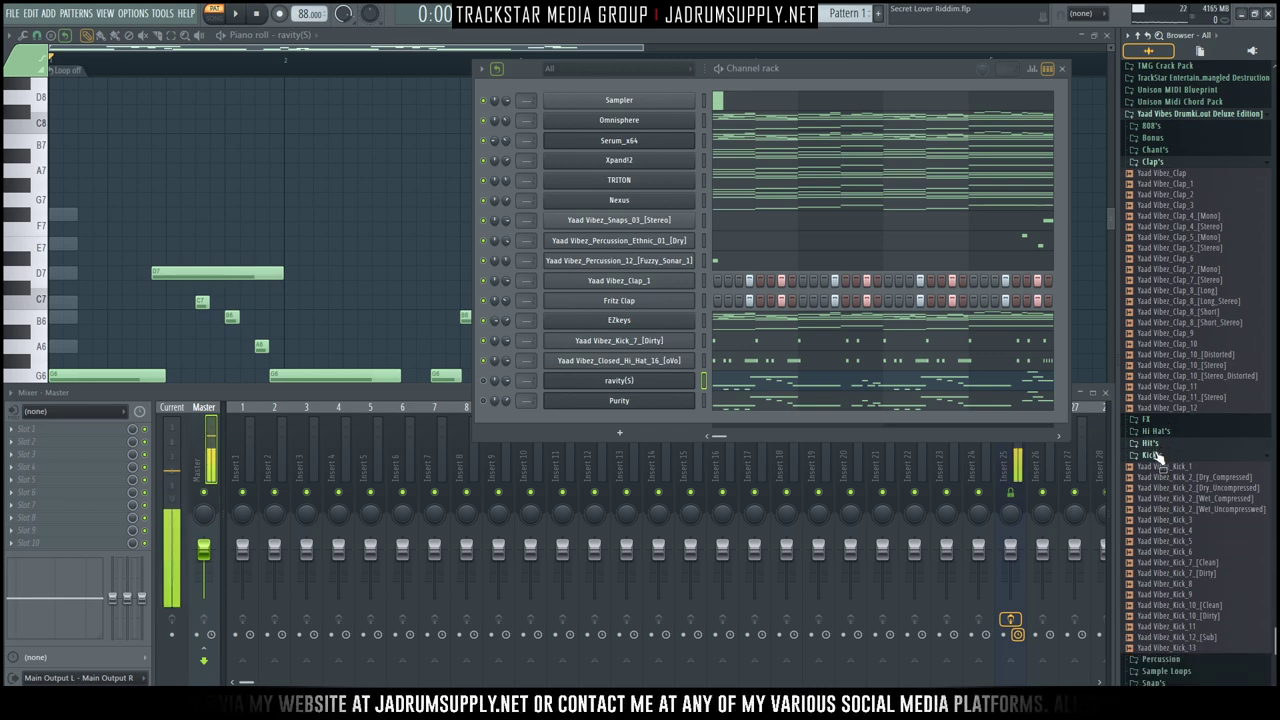
scroll(1195, 572, down, 3)
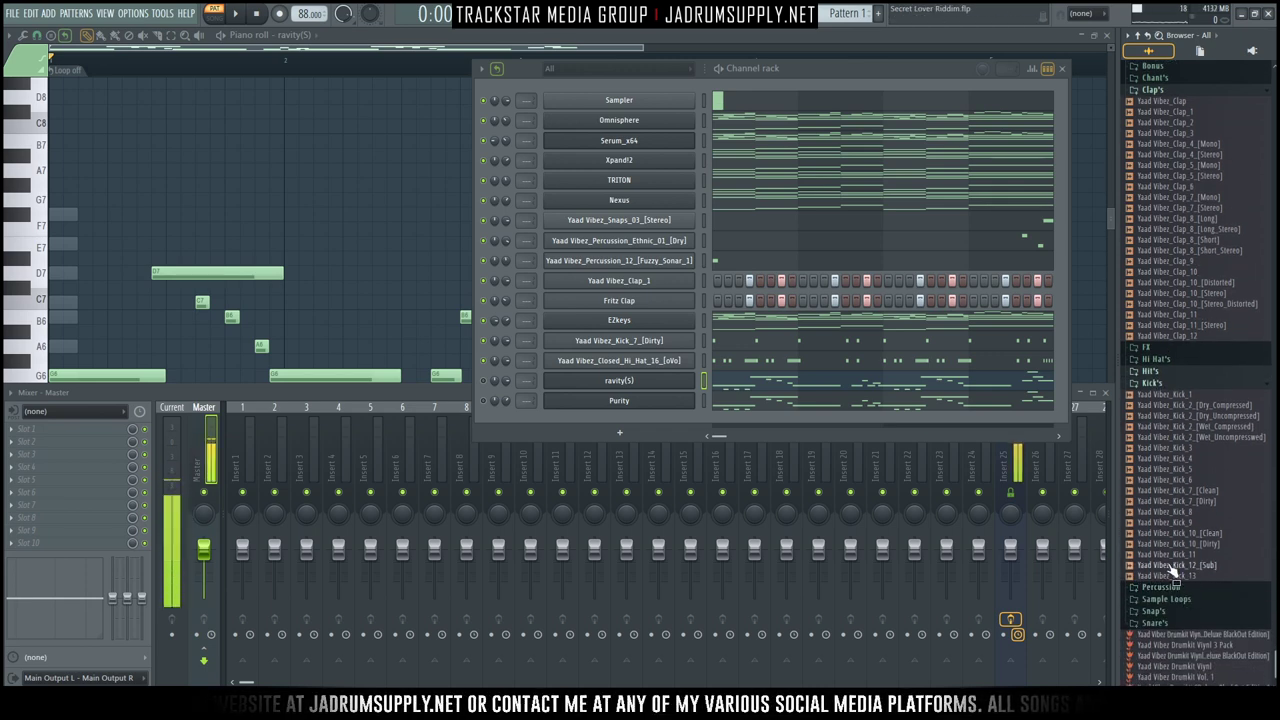
click(1160, 590)
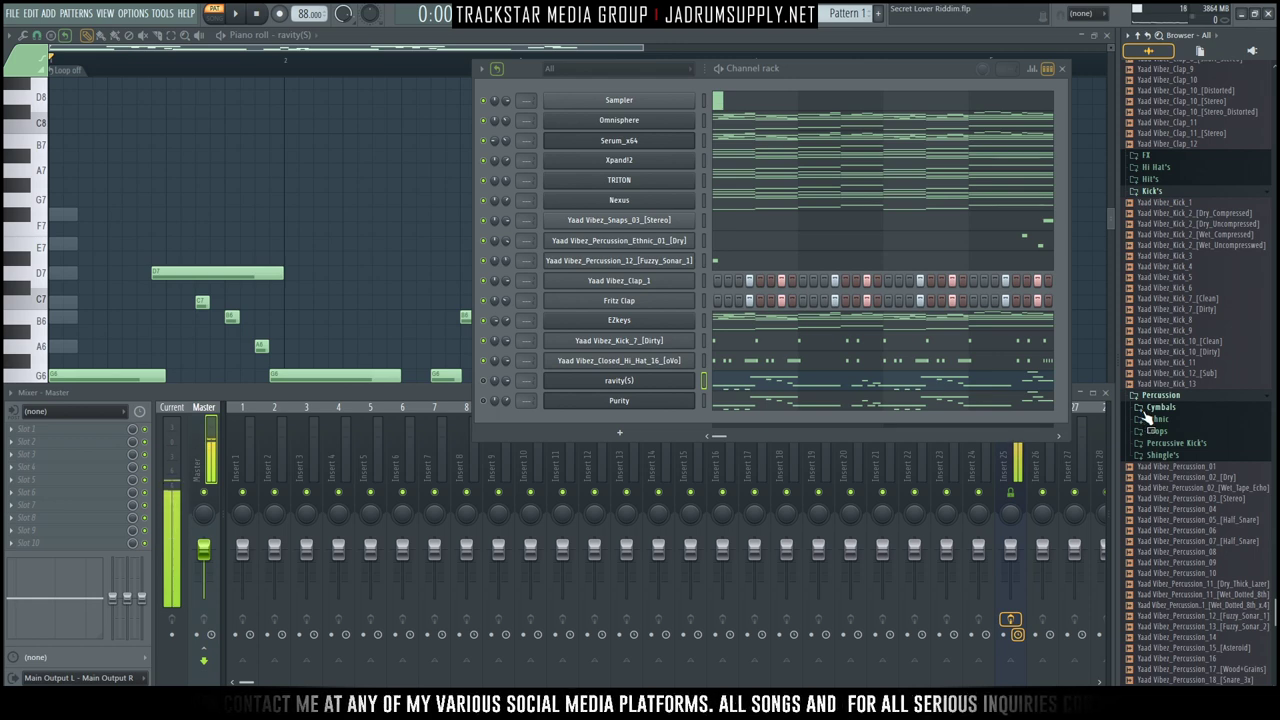
click(1181, 459)
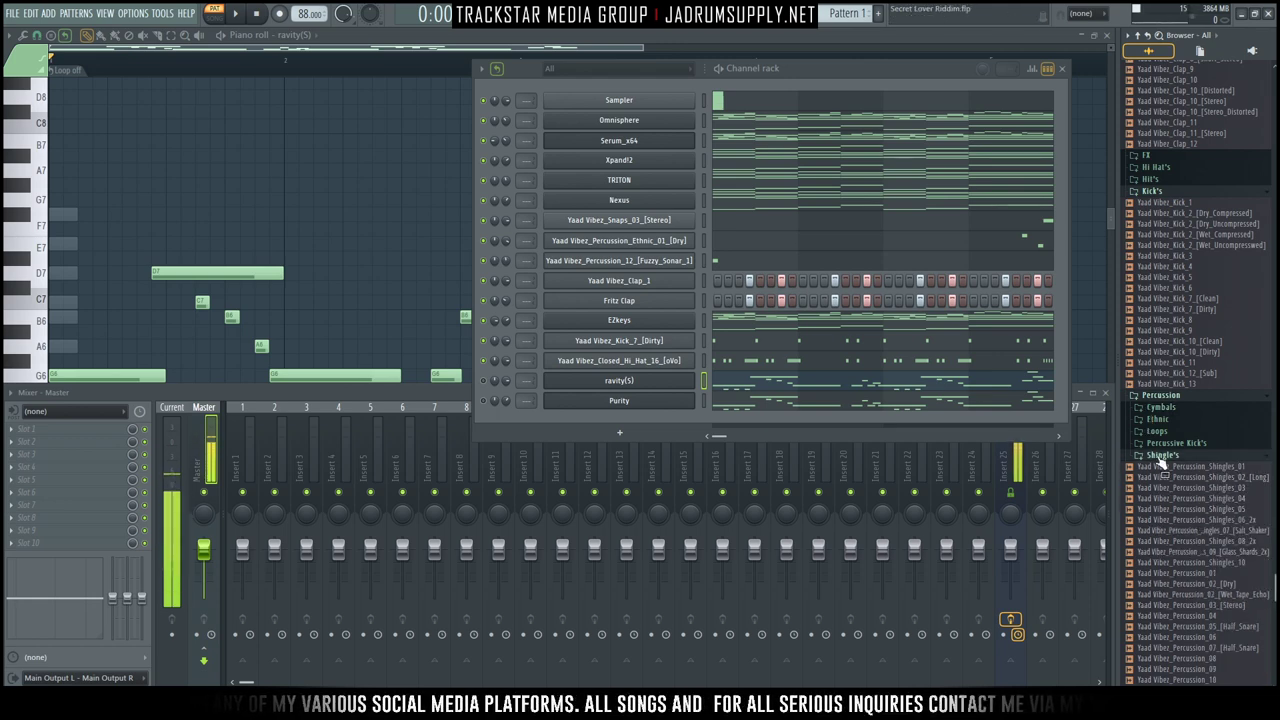
key(alt+F8)
Load the Distant Tap sample from the Perc folder of Owen J'S Main Stash 2.0 into a new channel.
mouse_move(1275, 380)
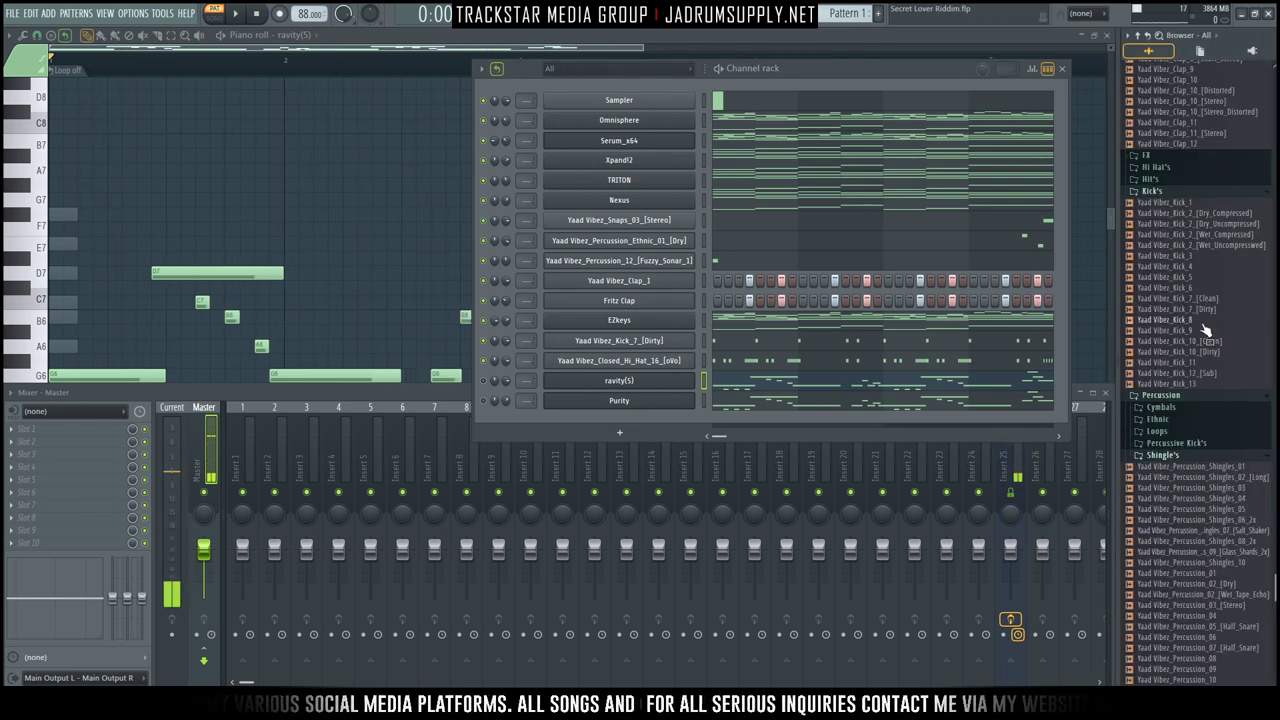
scroll(1220, 269, up, 15)
scroll(1226, 276, down, 2)
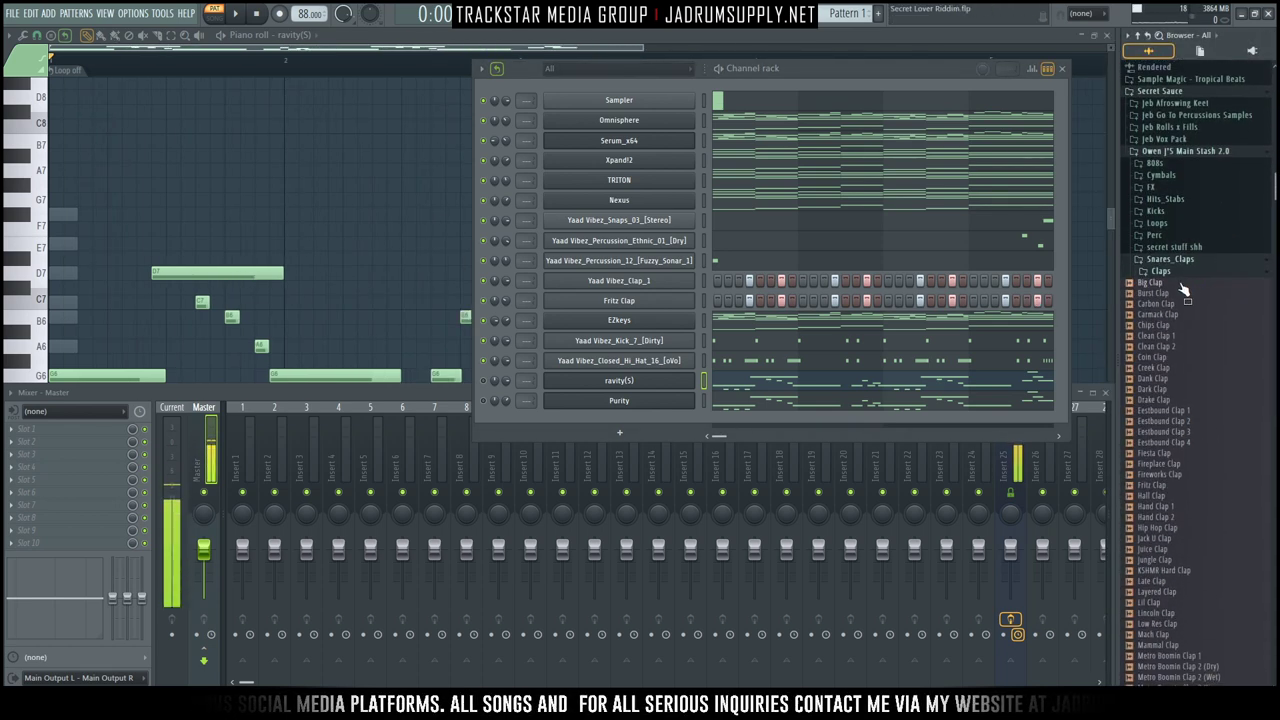
click(1165, 259)
click(1155, 235)
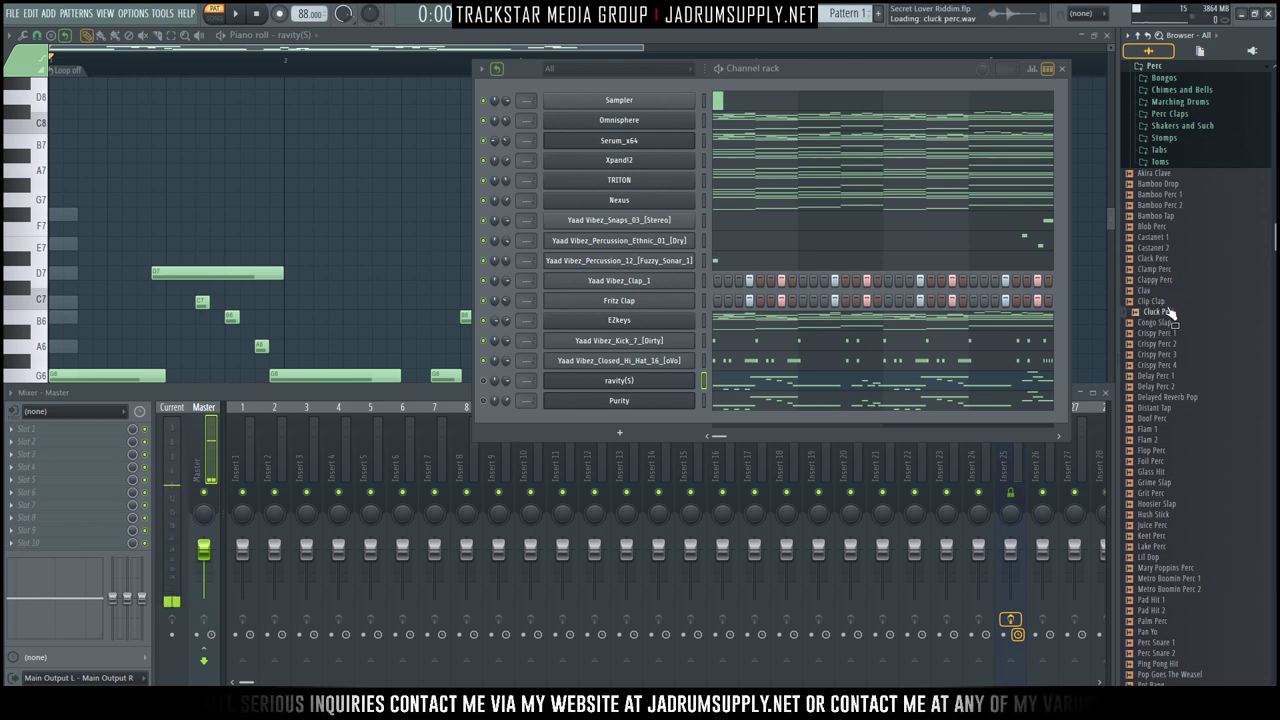
right_click(1166, 411)
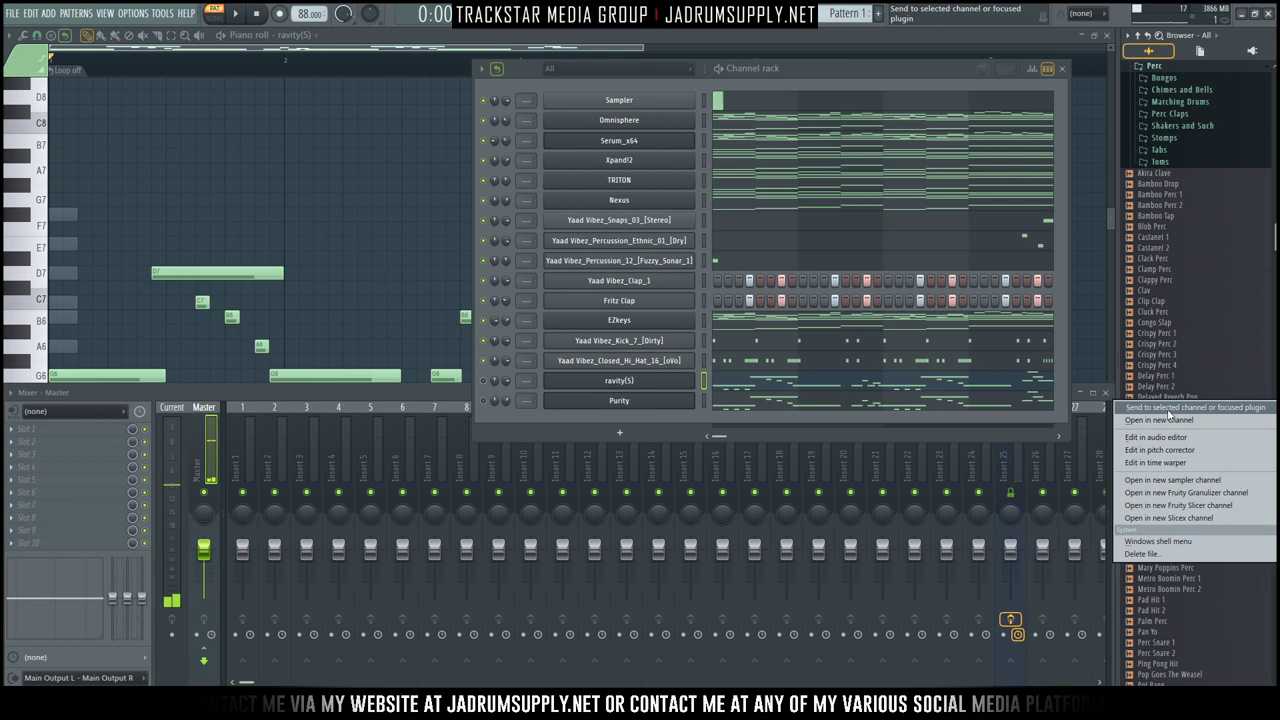
click(1165, 420)
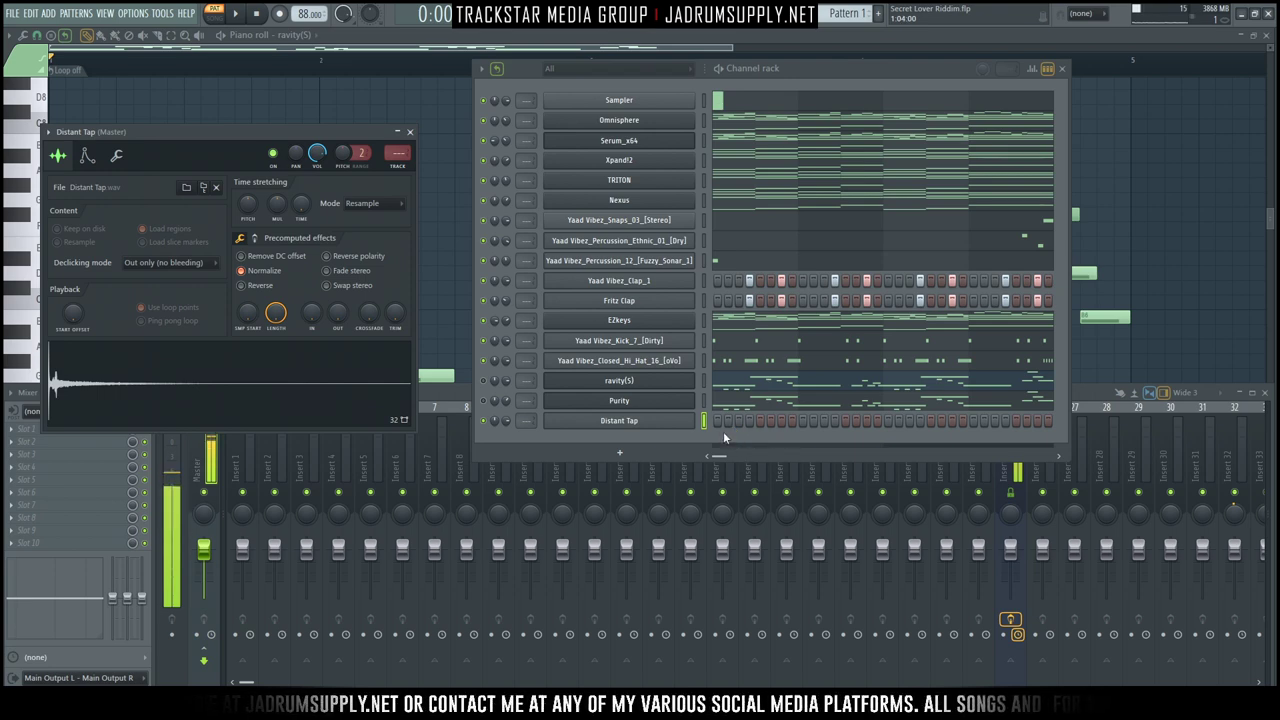
Program Distant Tap hits on steps 1 and 17 with the sample reversed, and audition them with the drums.
click(887, 420)
click(972, 420)
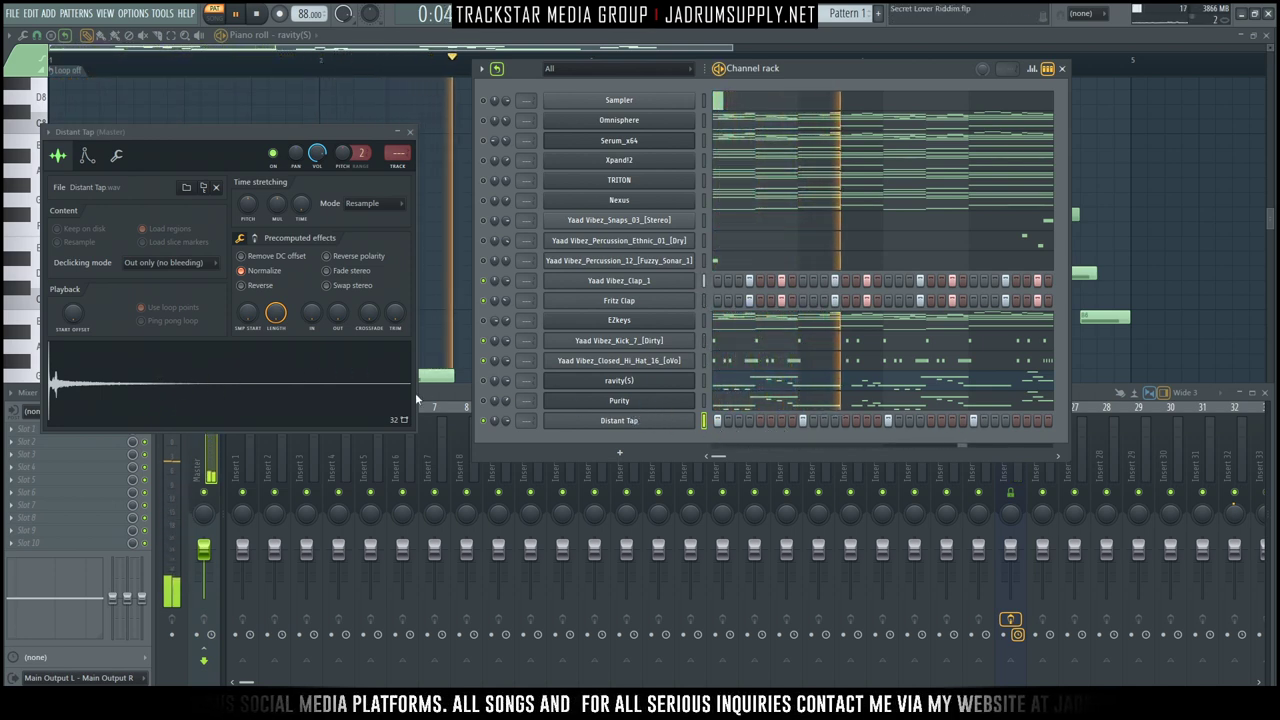
click(241, 285)
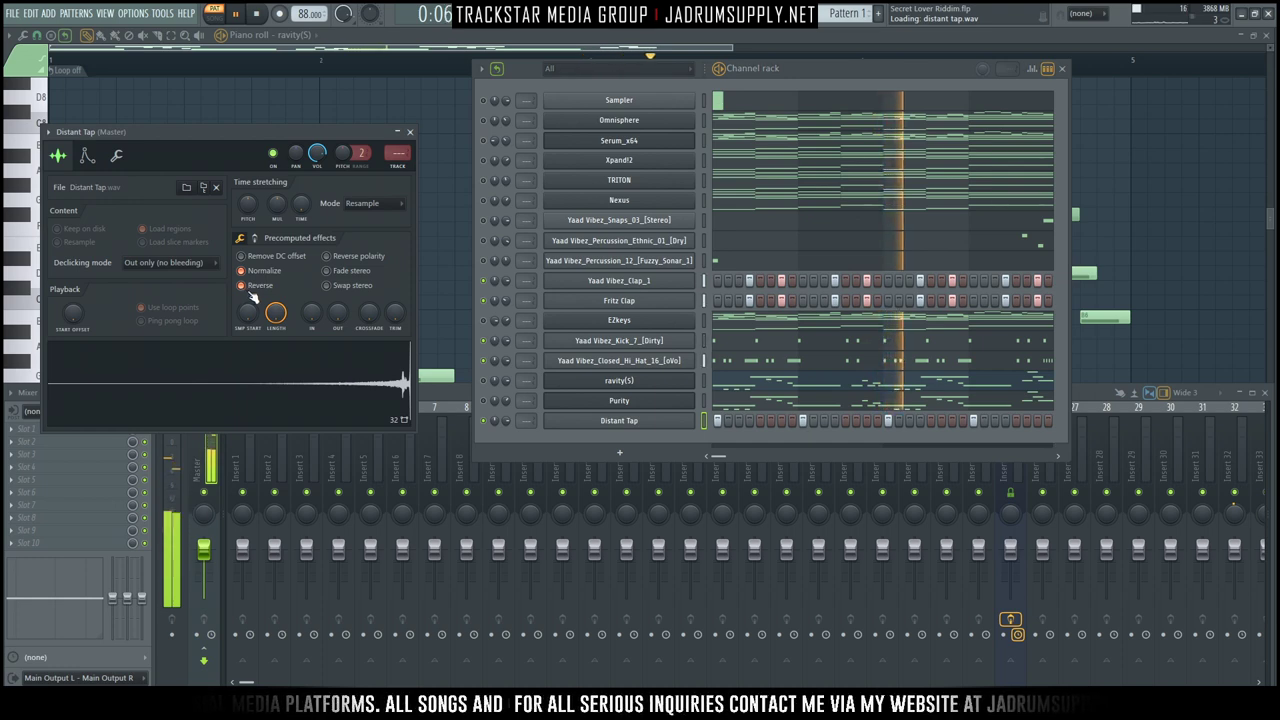
key(space)
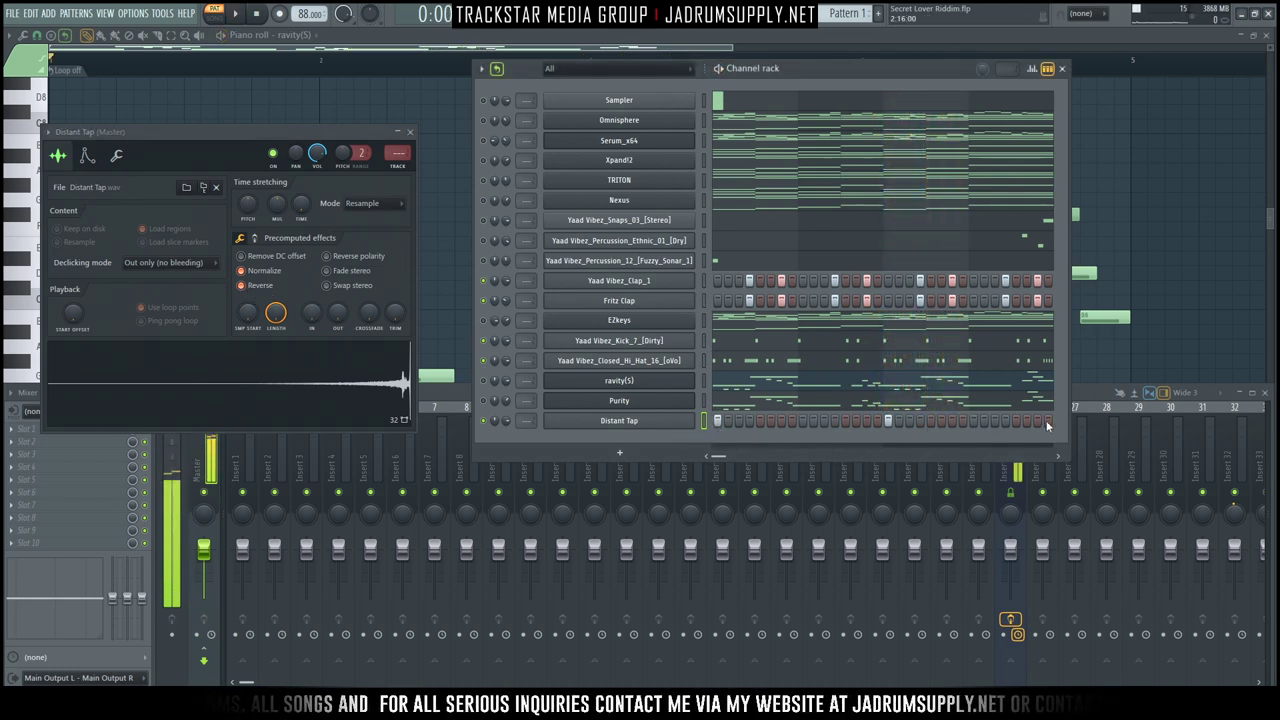
key(space)
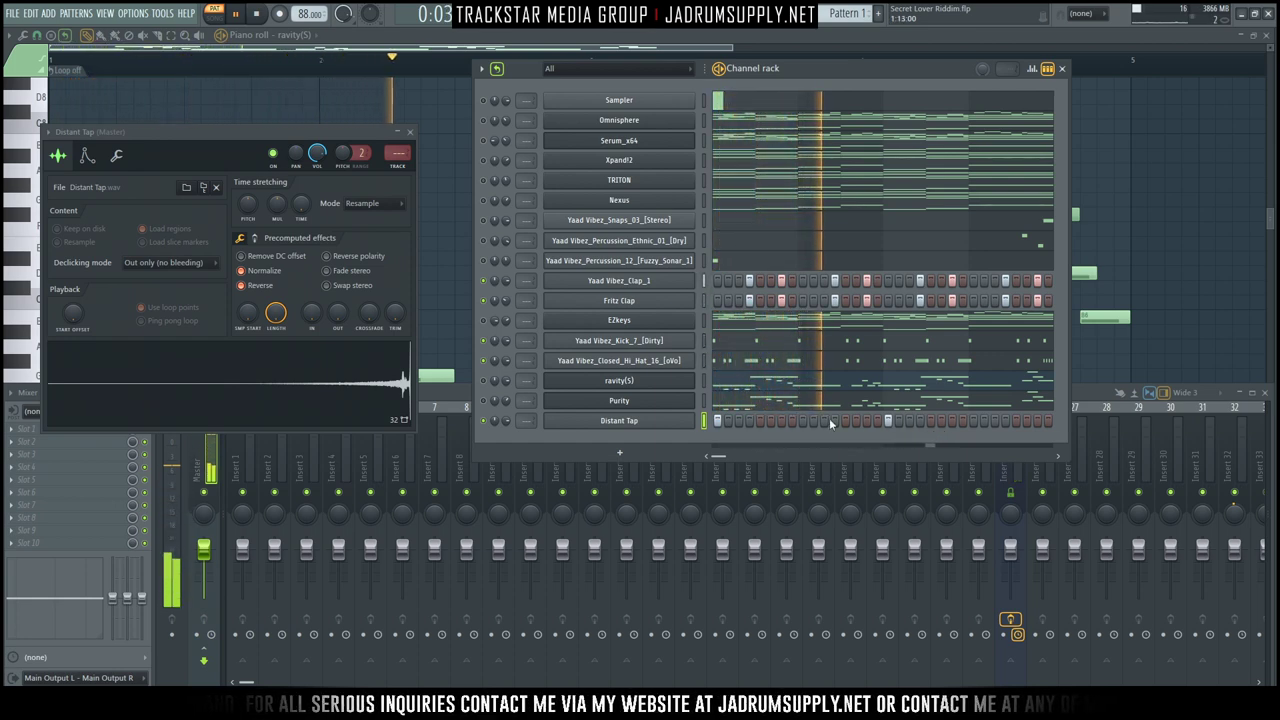
key(space)
Raise the trim of the reversed Distant Tap sample and play the drum pattern to check it.
drag(247, 313, 247, 305)
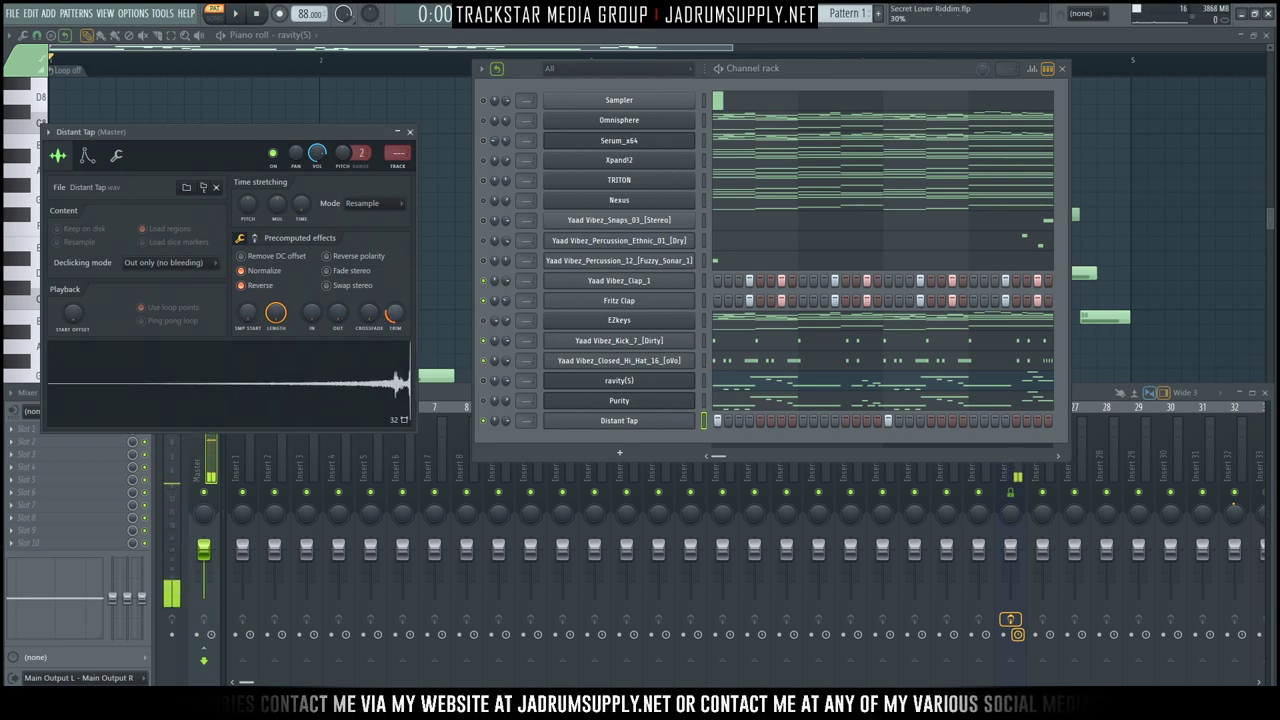
key(space)
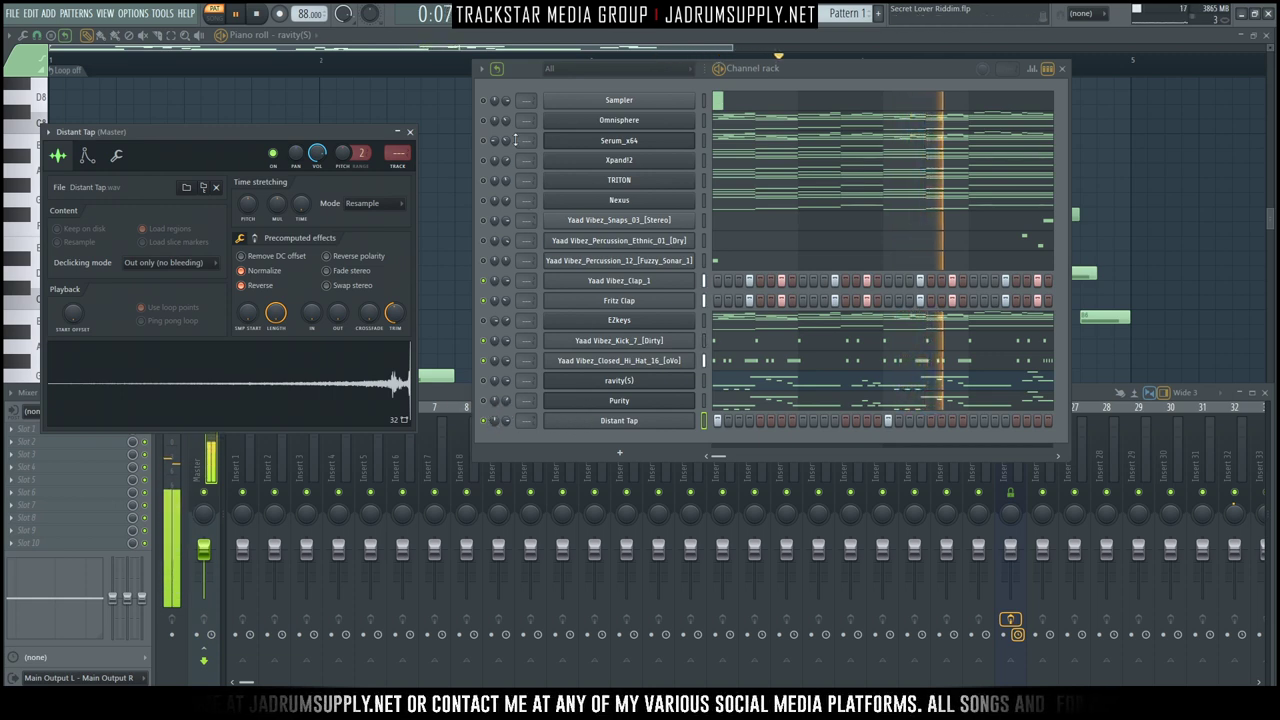
key(space)
key(space)
Examine the Distant Tap notes in the piano roll during playback, ending back at the channel rack.
right_click(700, 418)
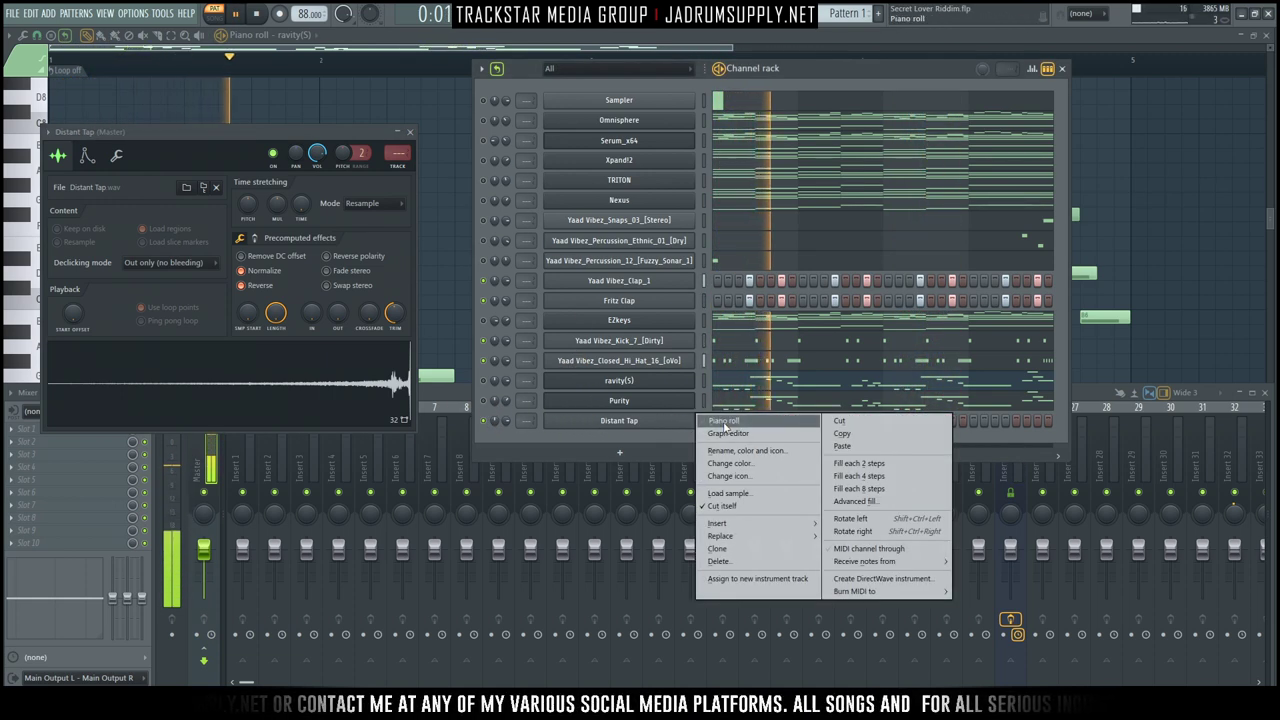
click(723, 421)
drag(393, 366, 45, 270)
key(space)
click(75, 72)
click(107, 116)
key(space)
key(F6)
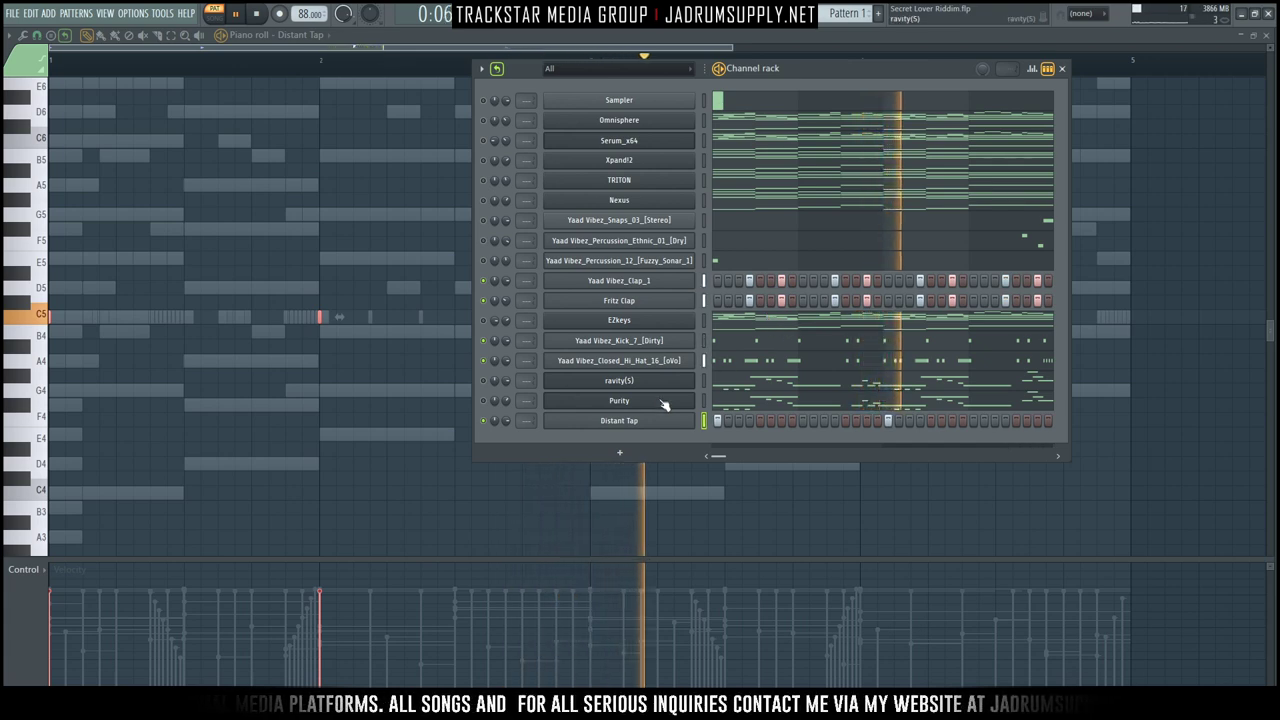
Reopen the mixer and unmute all channels except ravity(S) and Purity, keeping those two locked as muted.
key(F9)
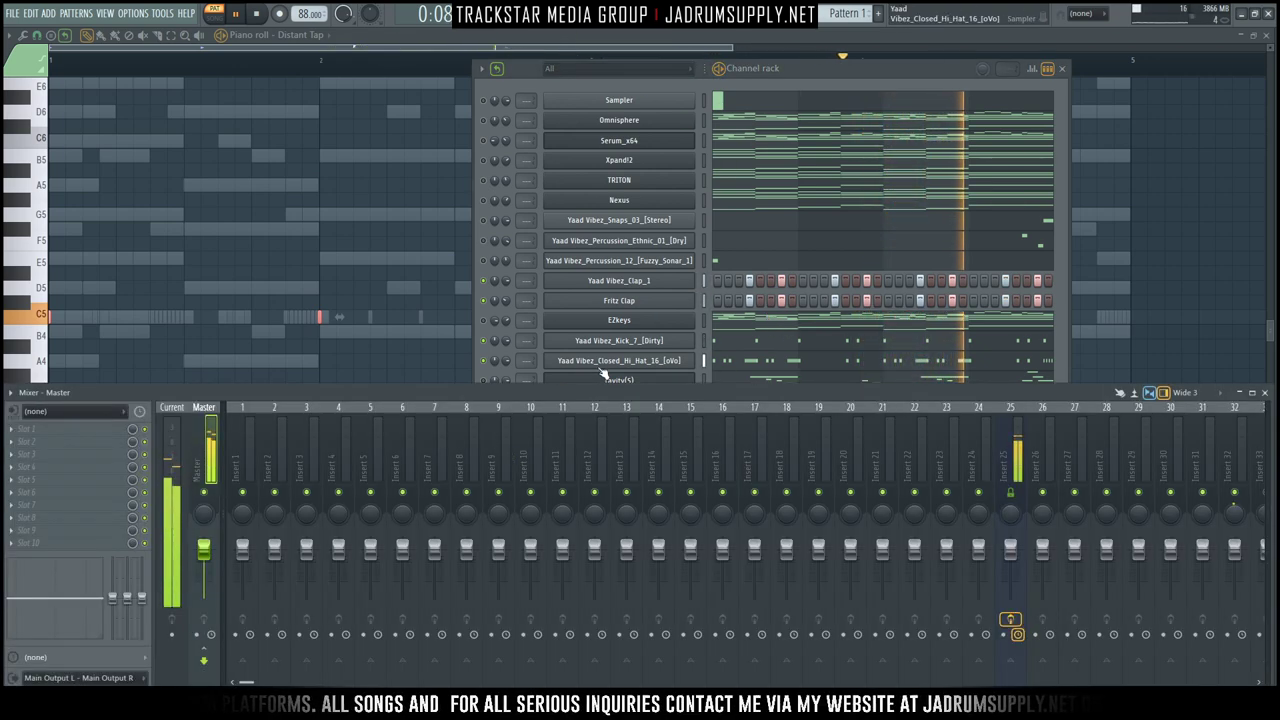
click(482, 368)
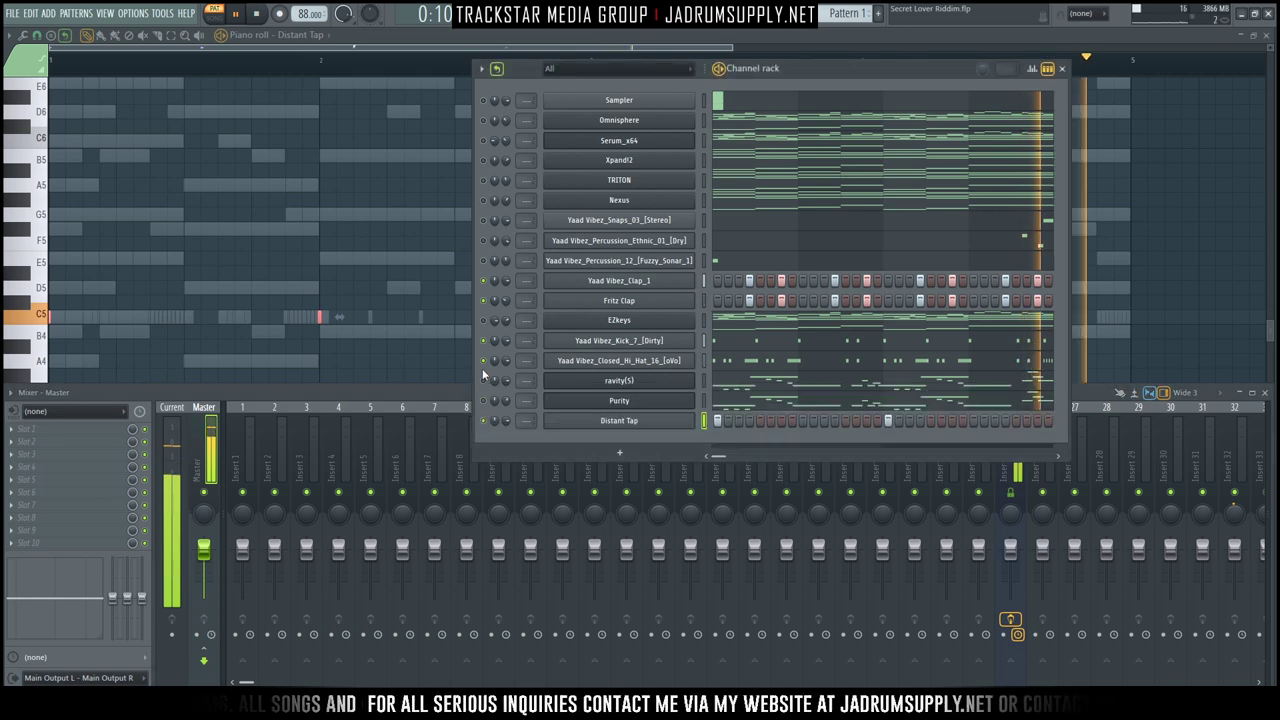
click(485, 421)
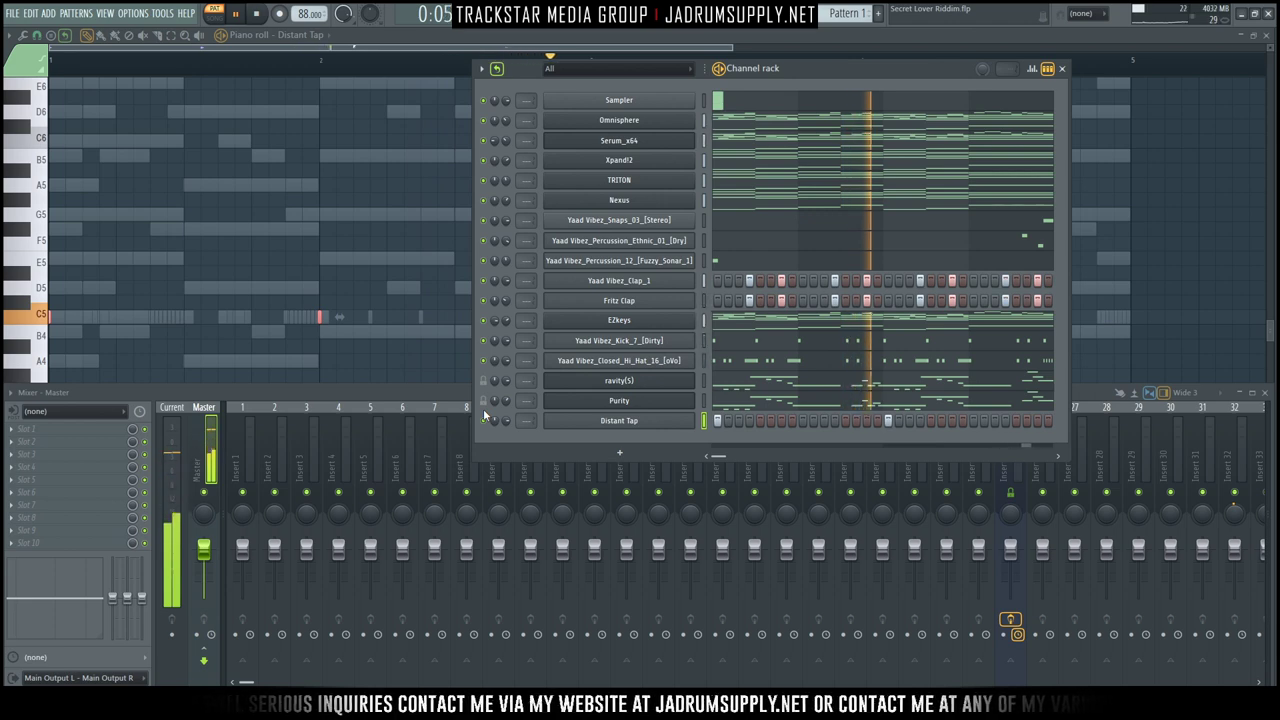
key(space)
Audition samples in the Perc folder, alone and over the beat, and load Underwater Click into a new channel.
mouse_move(1277, 480)
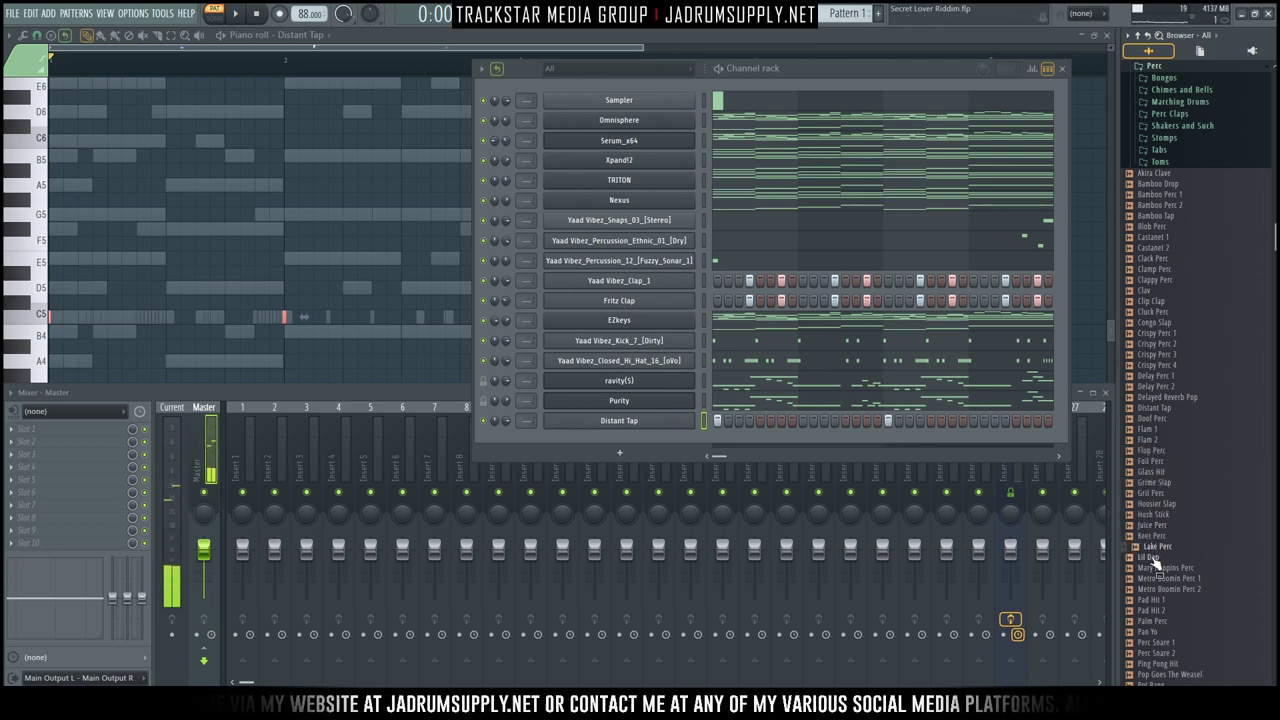
click(1162, 590)
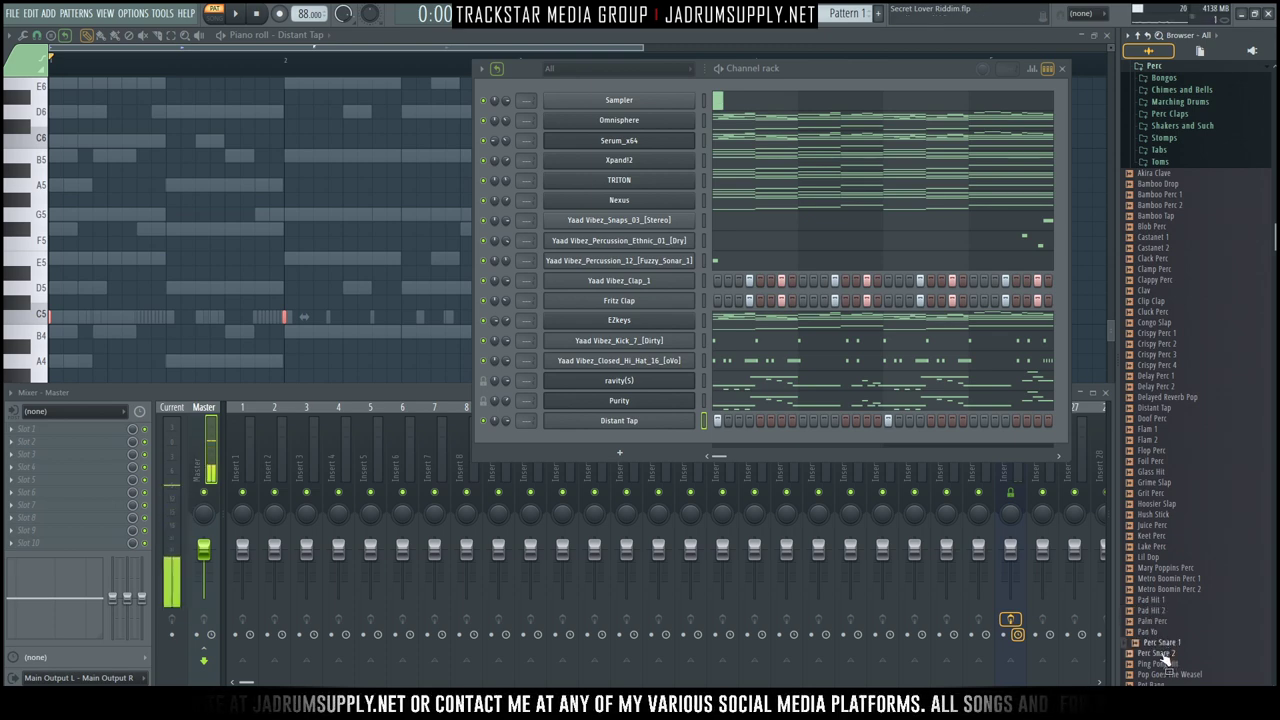
scroll(1166, 654, down, 6)
click(1158, 536)
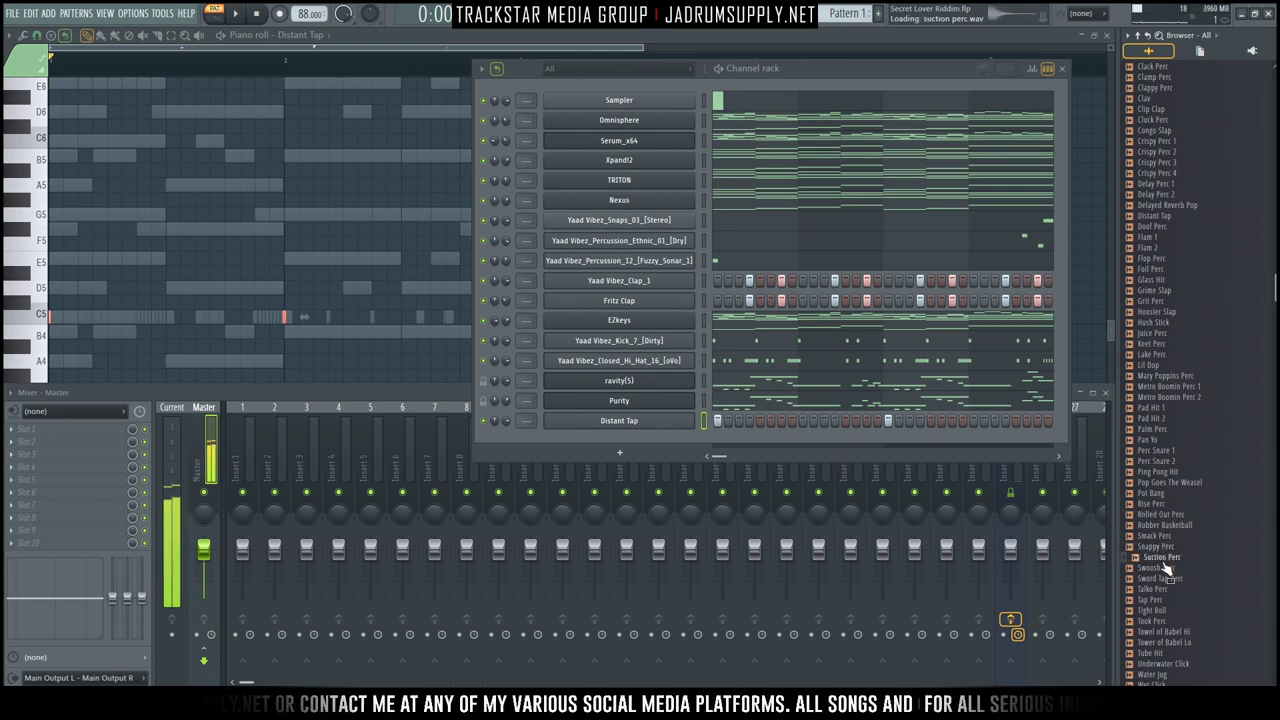
key(space)
click(1165, 632)
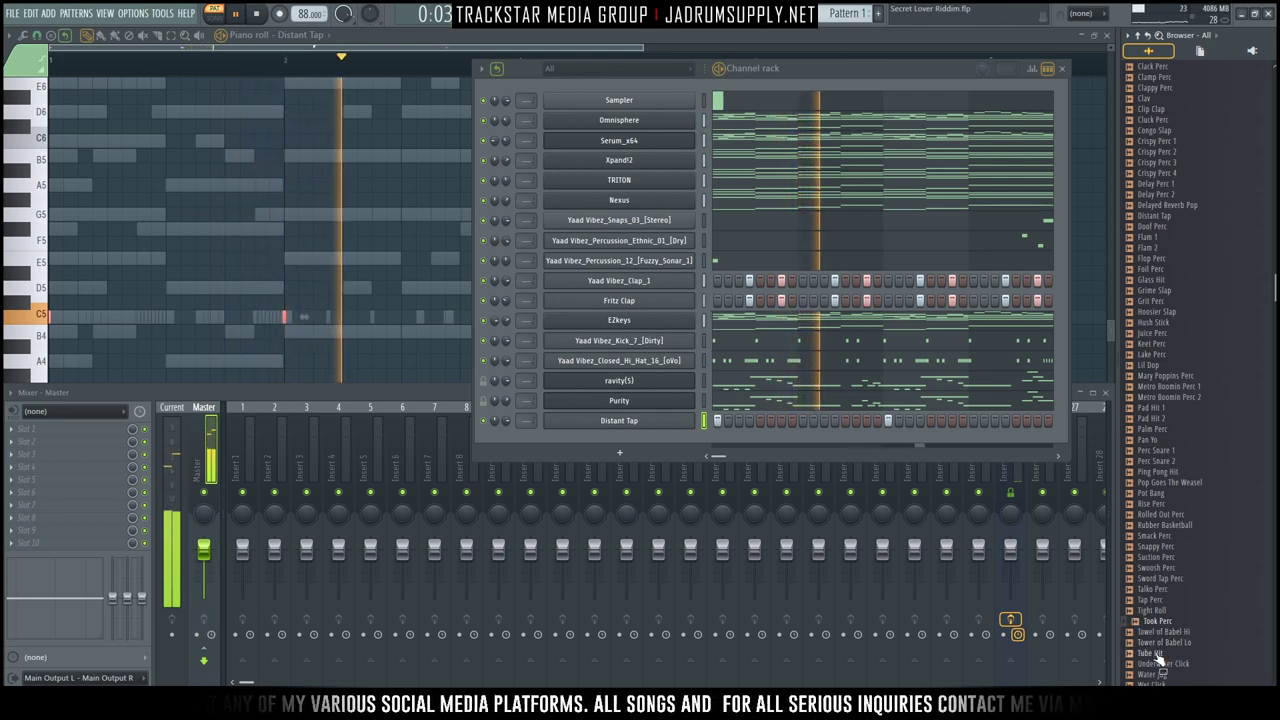
click(1163, 663)
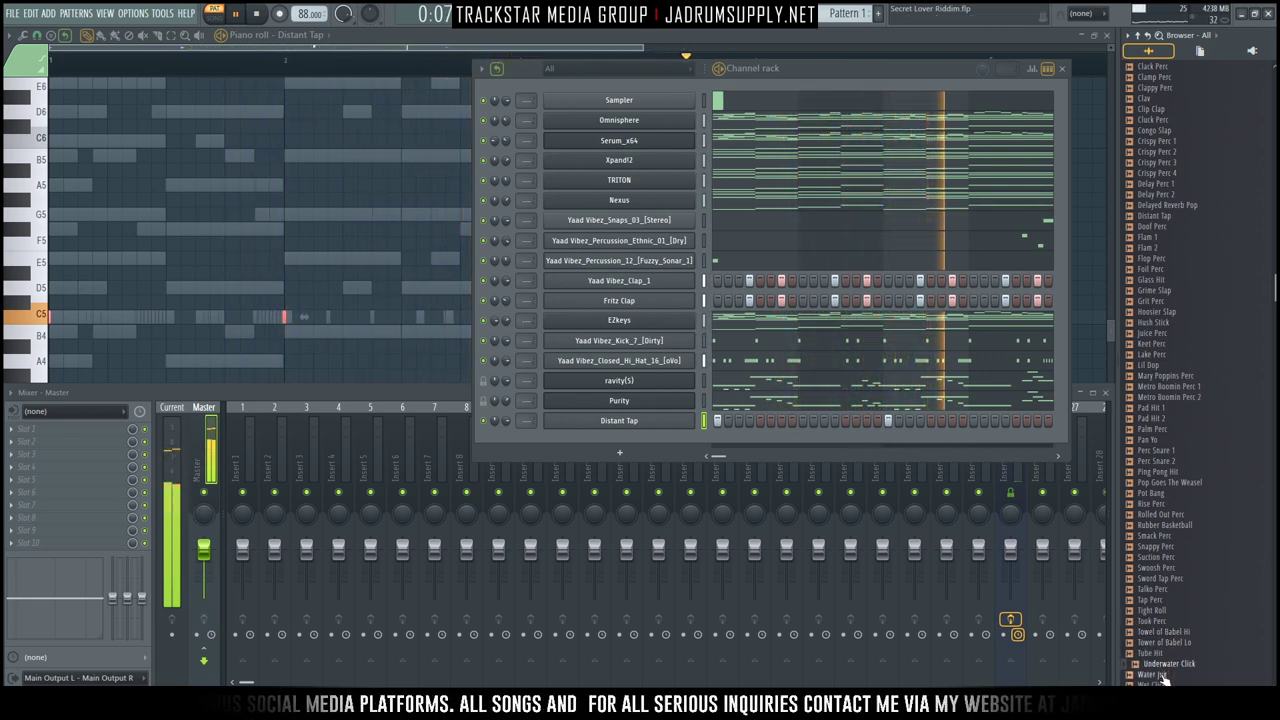
scroll(1160, 675, down, 3)
key(space)
right_click(1165, 600)
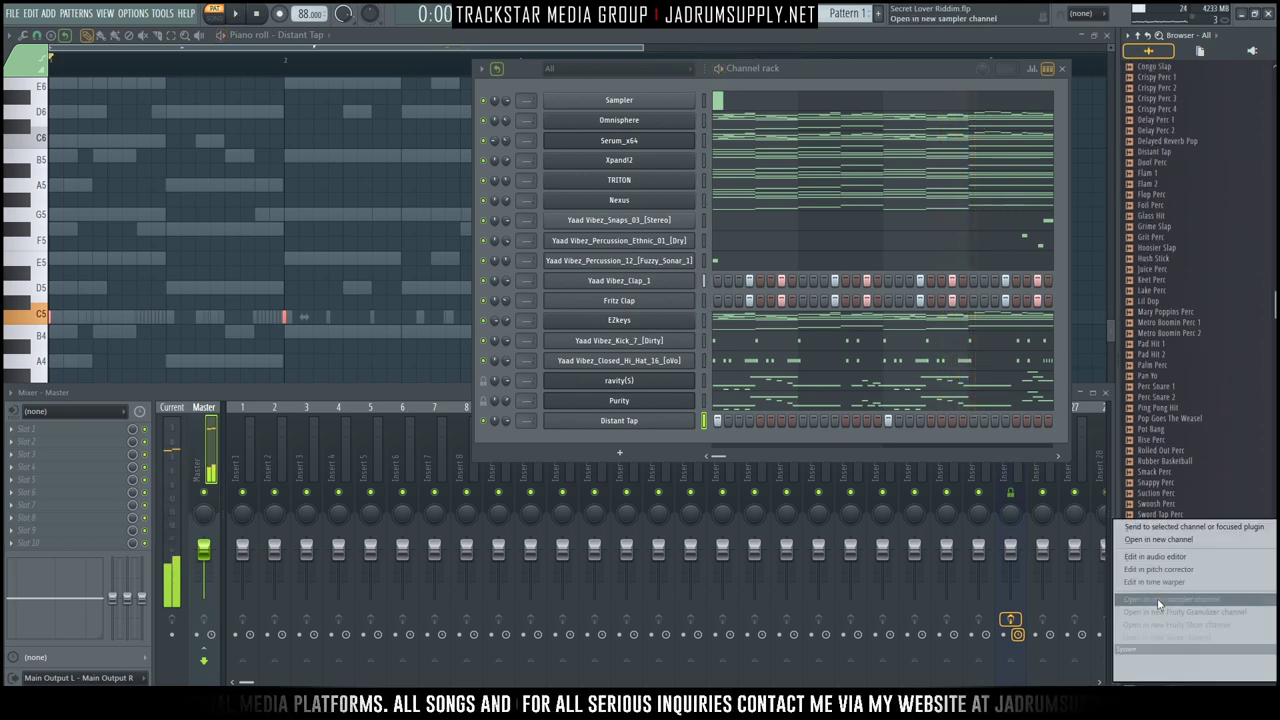
click(1159, 539)
Place Underwater Click hits on steps 6 and 7 and lower the channel's volume while auditioning the beat.
key(space)
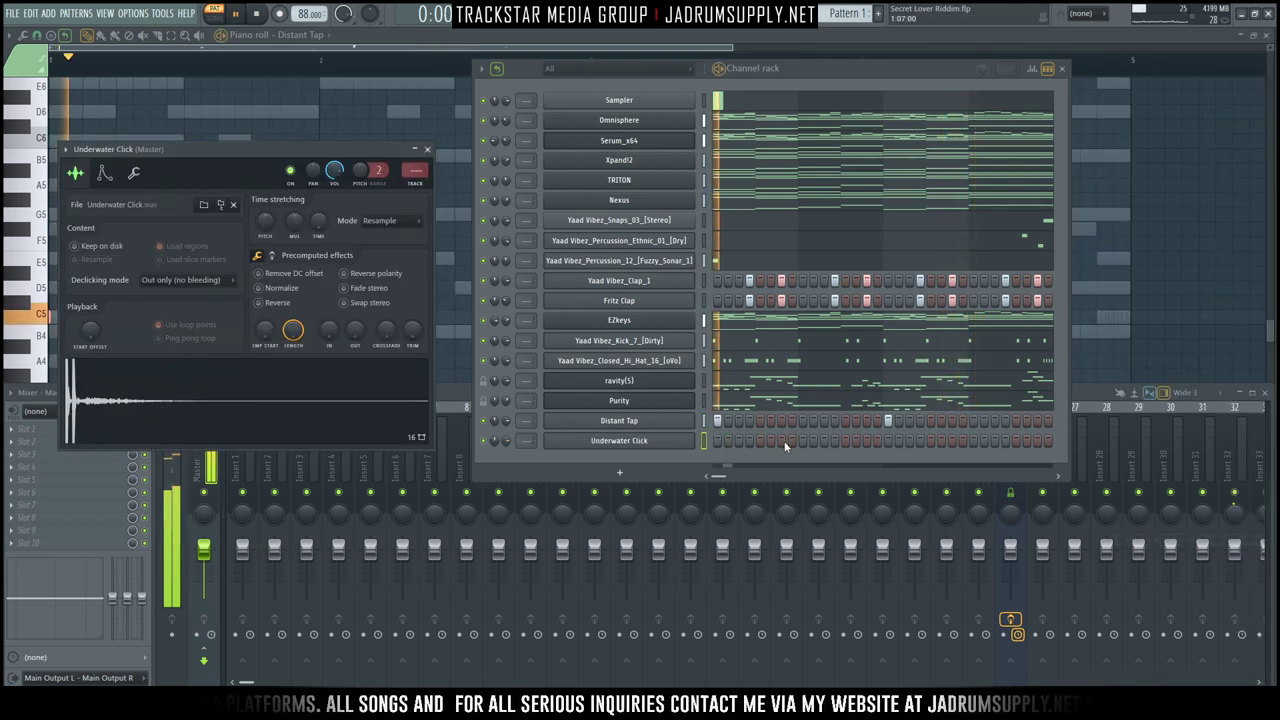
click(791, 442)
key(space)
key(space)
click(770, 441)
click(781, 441)
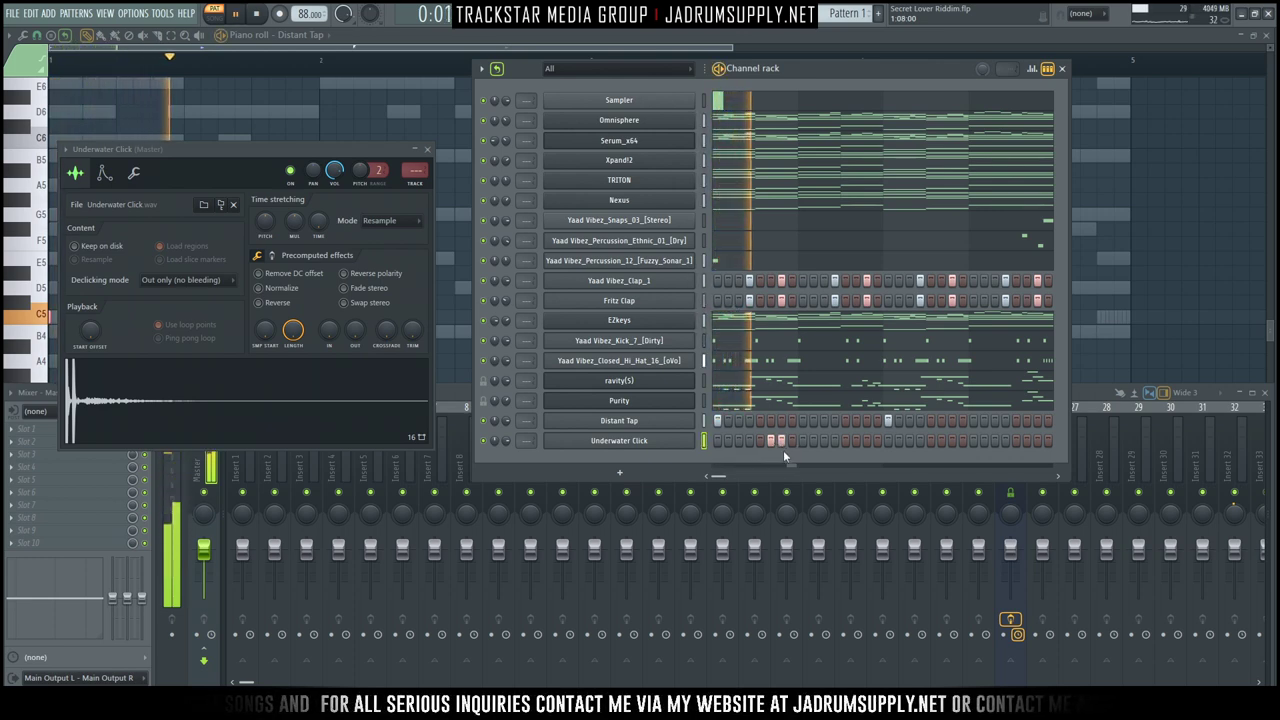
key(space)
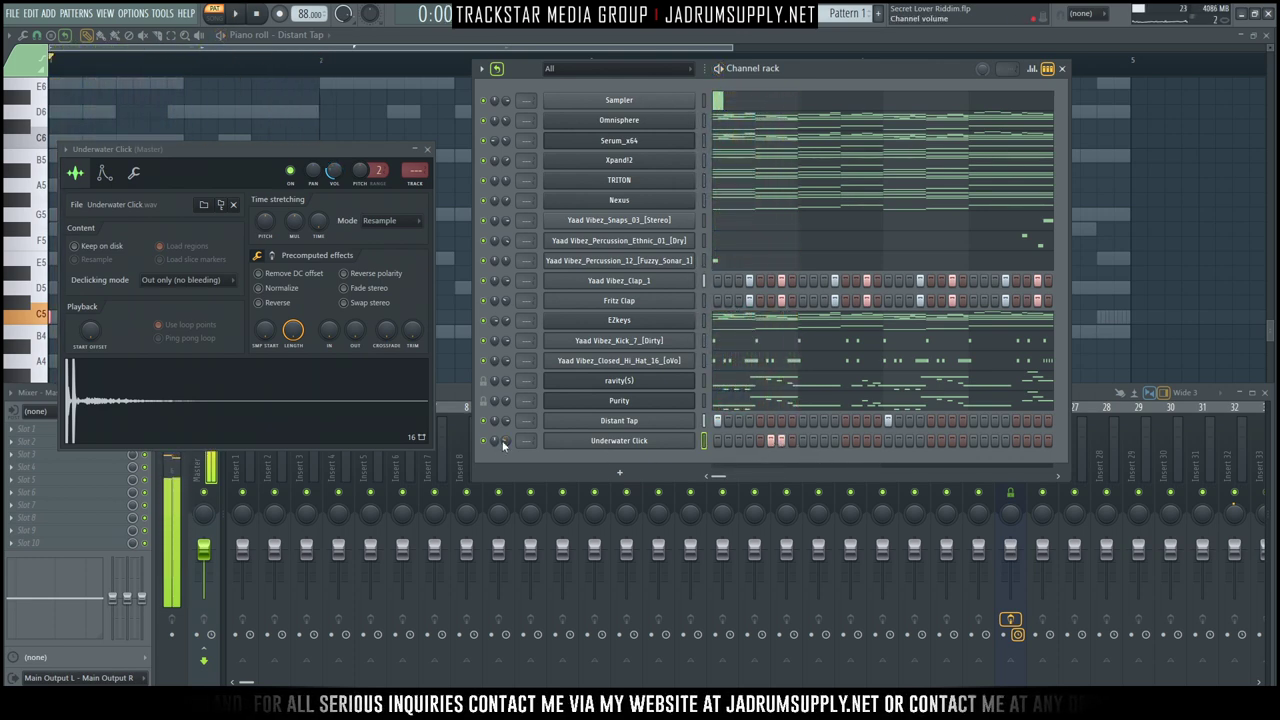
key(space)
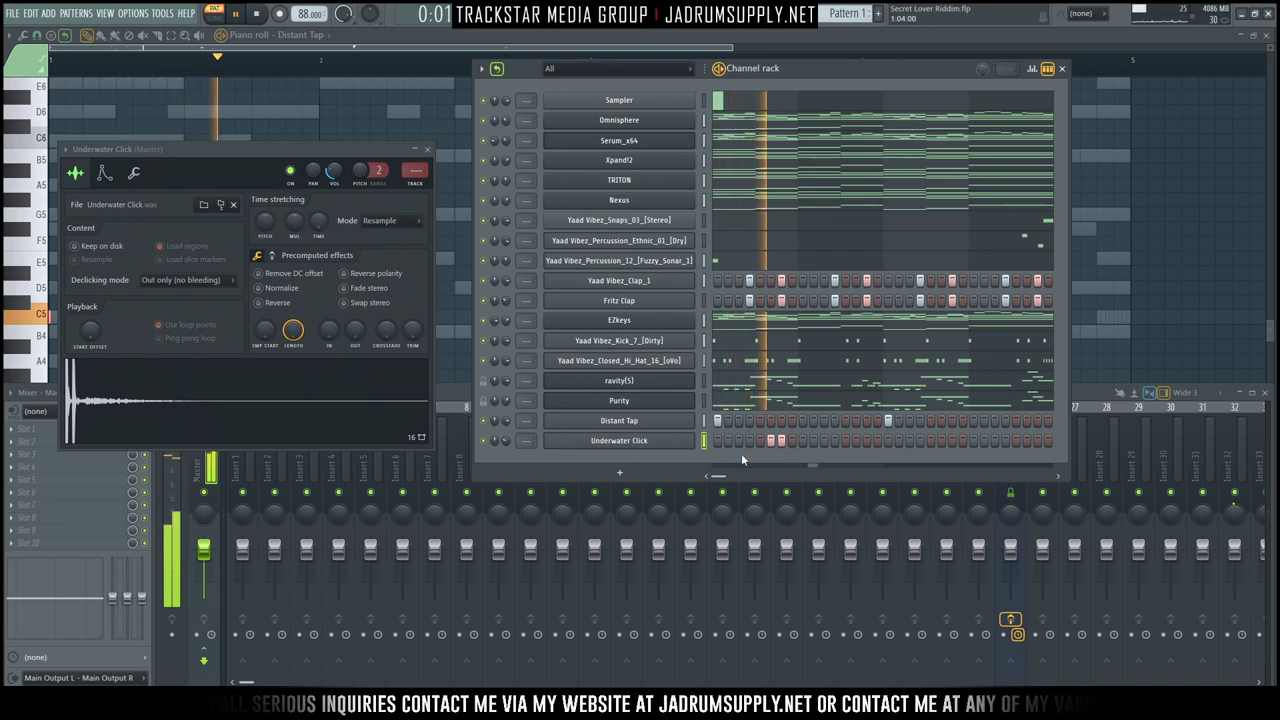
Add Underwater Click hits on steps 22 and 23 and remove the ones on steps 6 and 7.
click(942, 441)
click(952, 441)
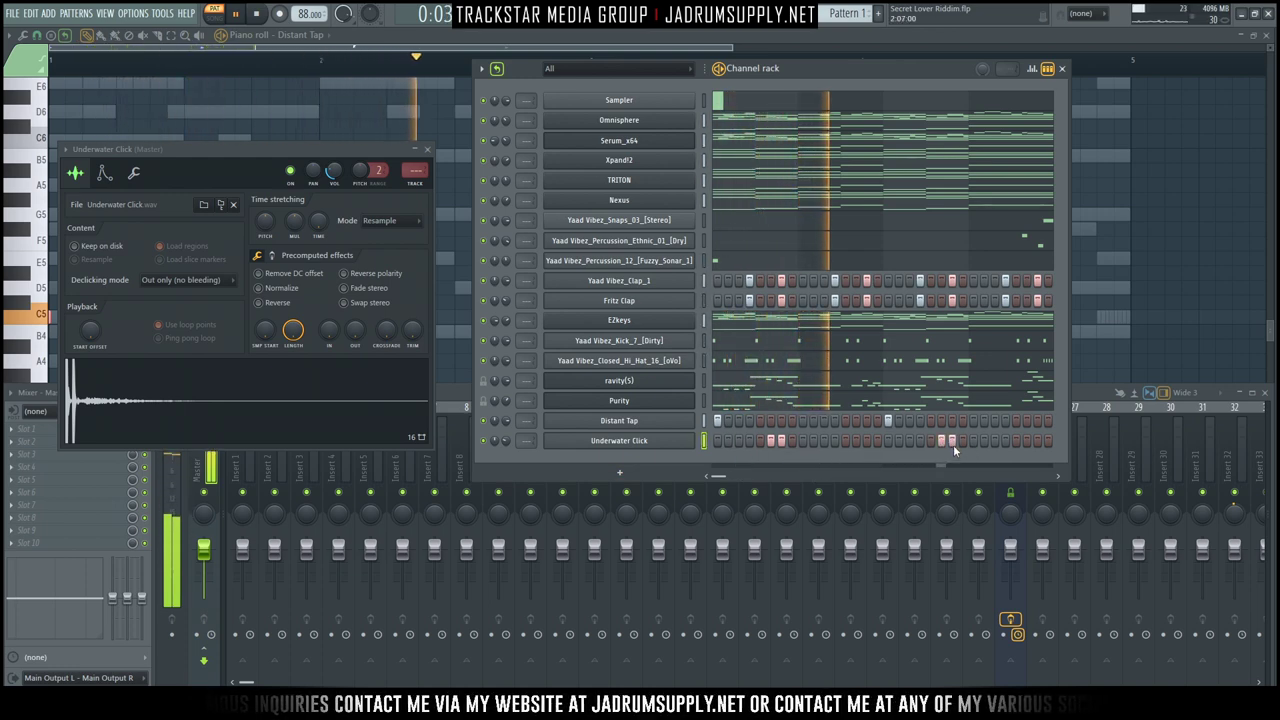
right_click(781, 441)
right_click(770, 441)
key(space)
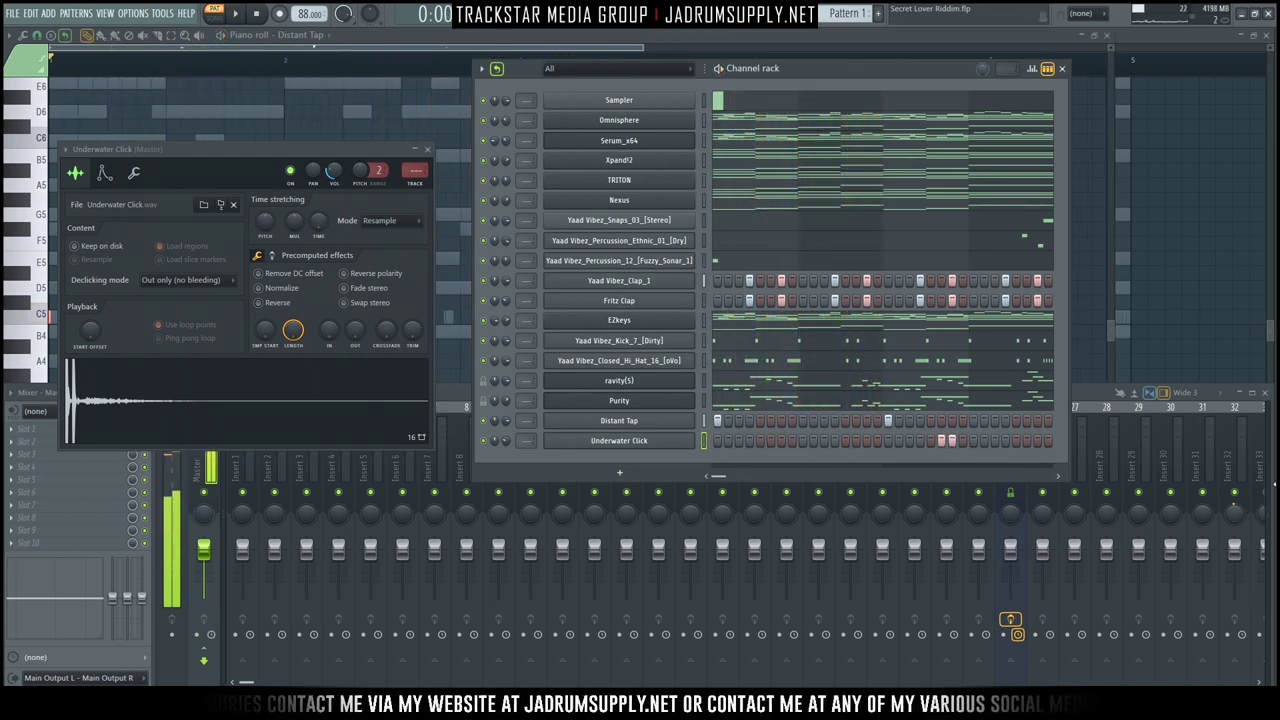
Browse to the Jeb Go To Percussions Samples folder in Secret Sauce and audition a sample from it.
mouse_move(1201, 595)
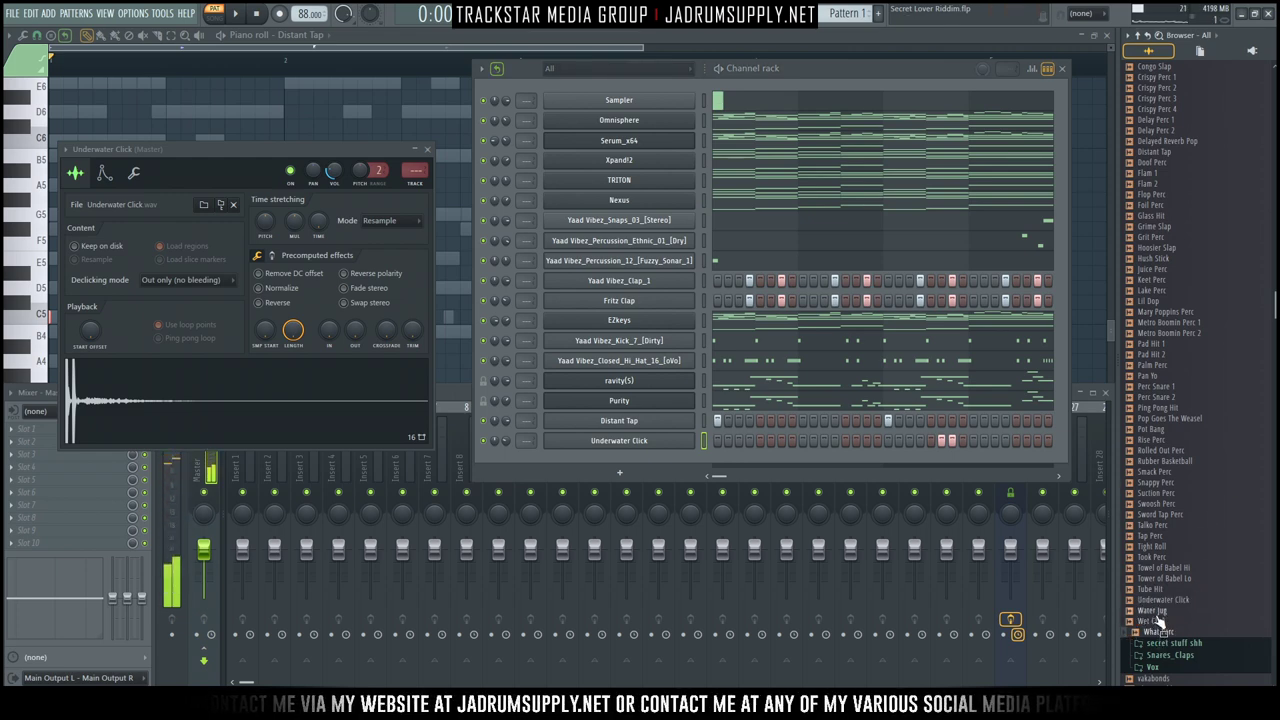
scroll(1170, 590, down, 6)
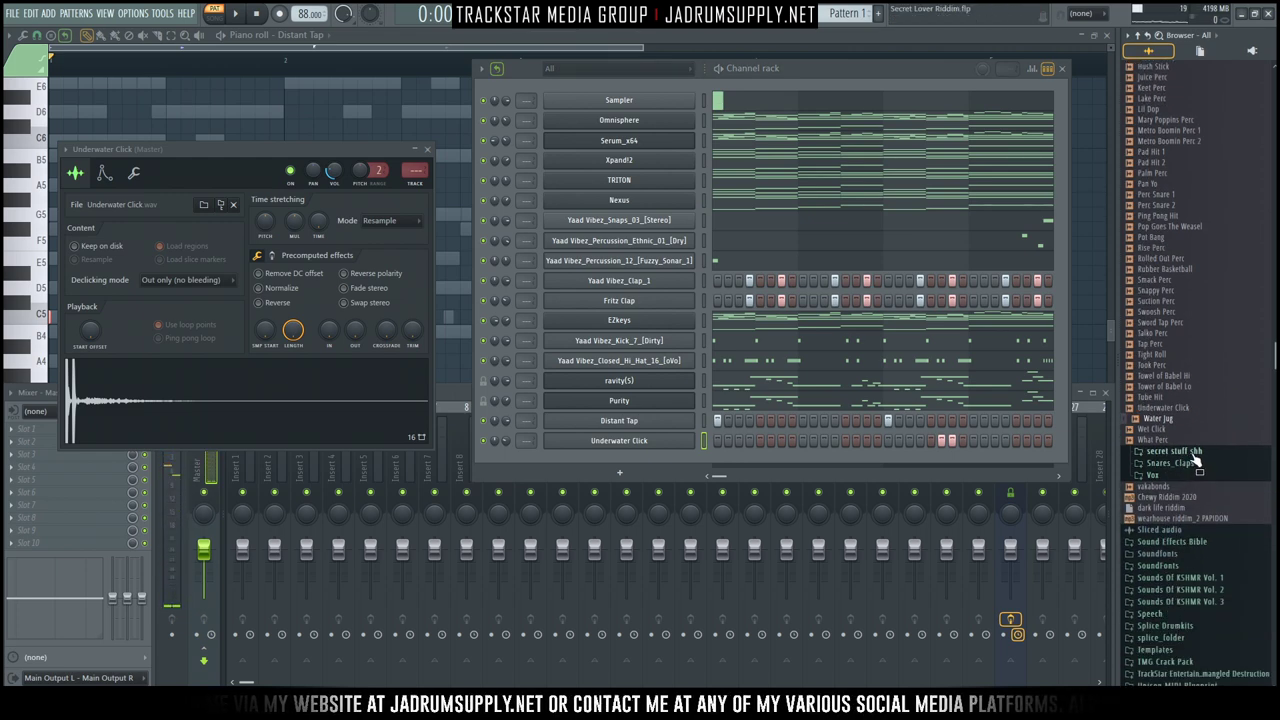
scroll(1211, 447, up, 20)
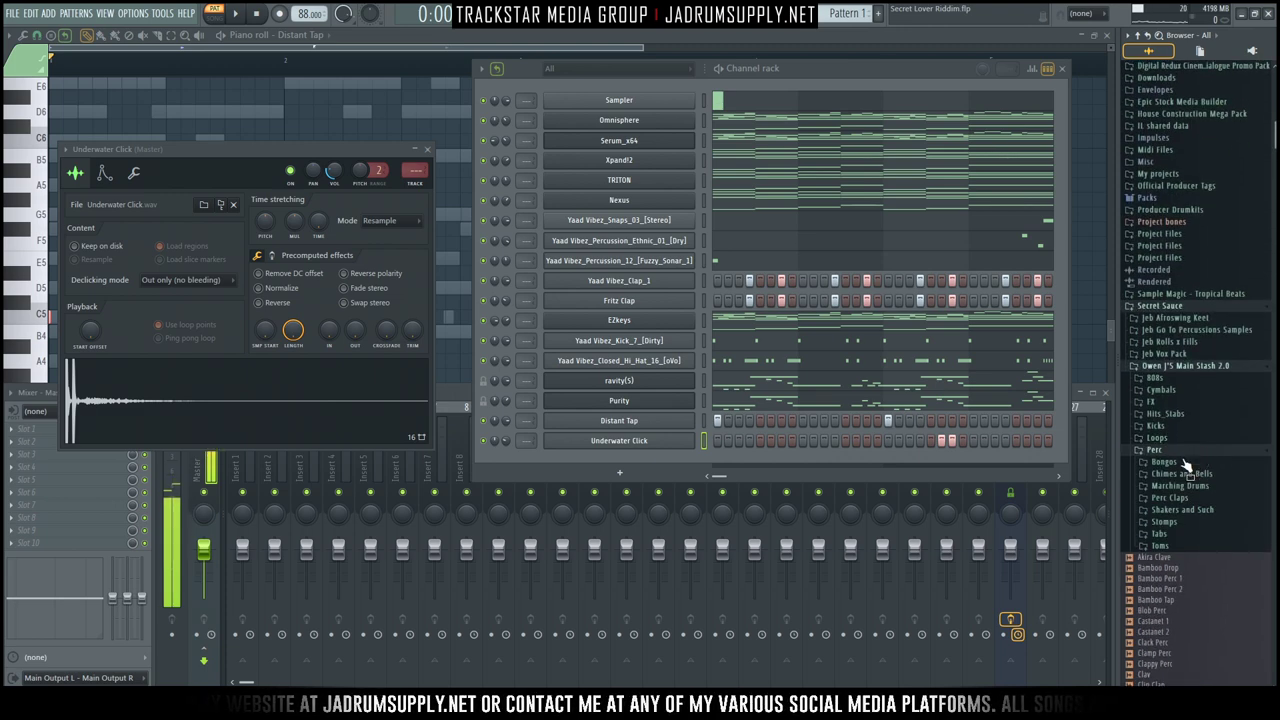
click(1184, 334)
click(1170, 366)
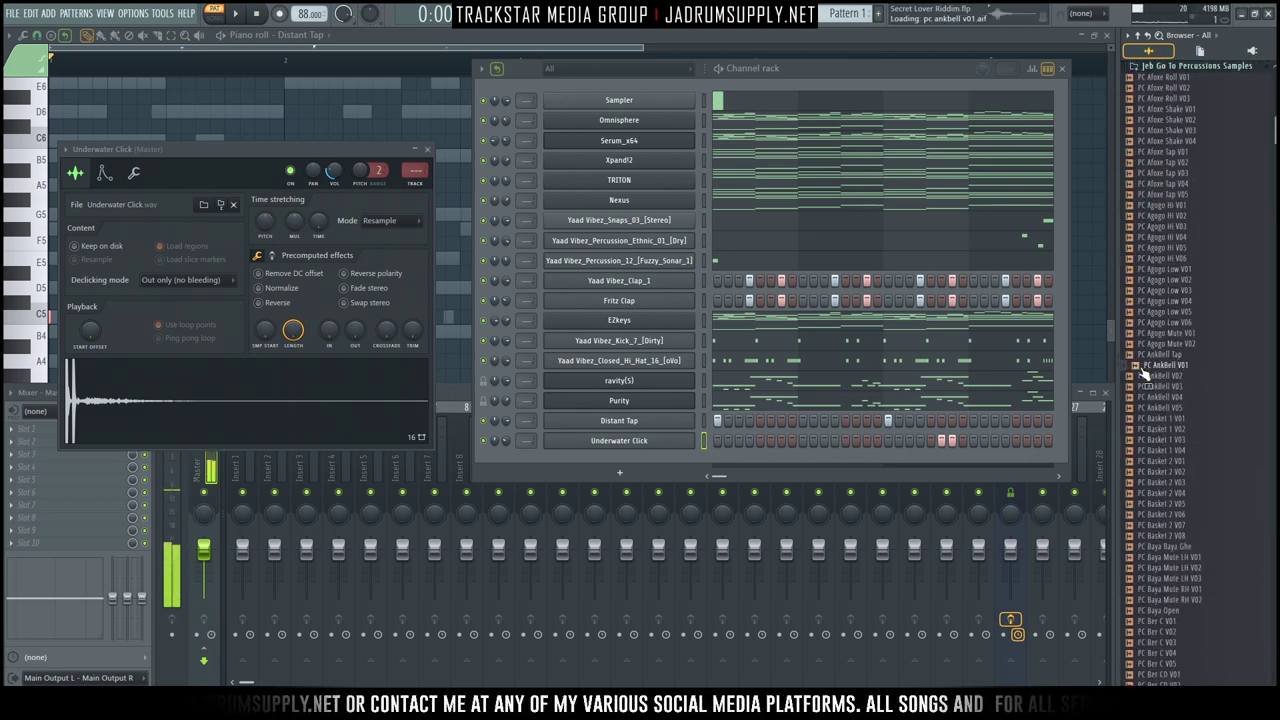
Find the PC Guiro Long V02 sample in the percussion folder and load it into a new channel.
scroll(1190, 460, down, 20)
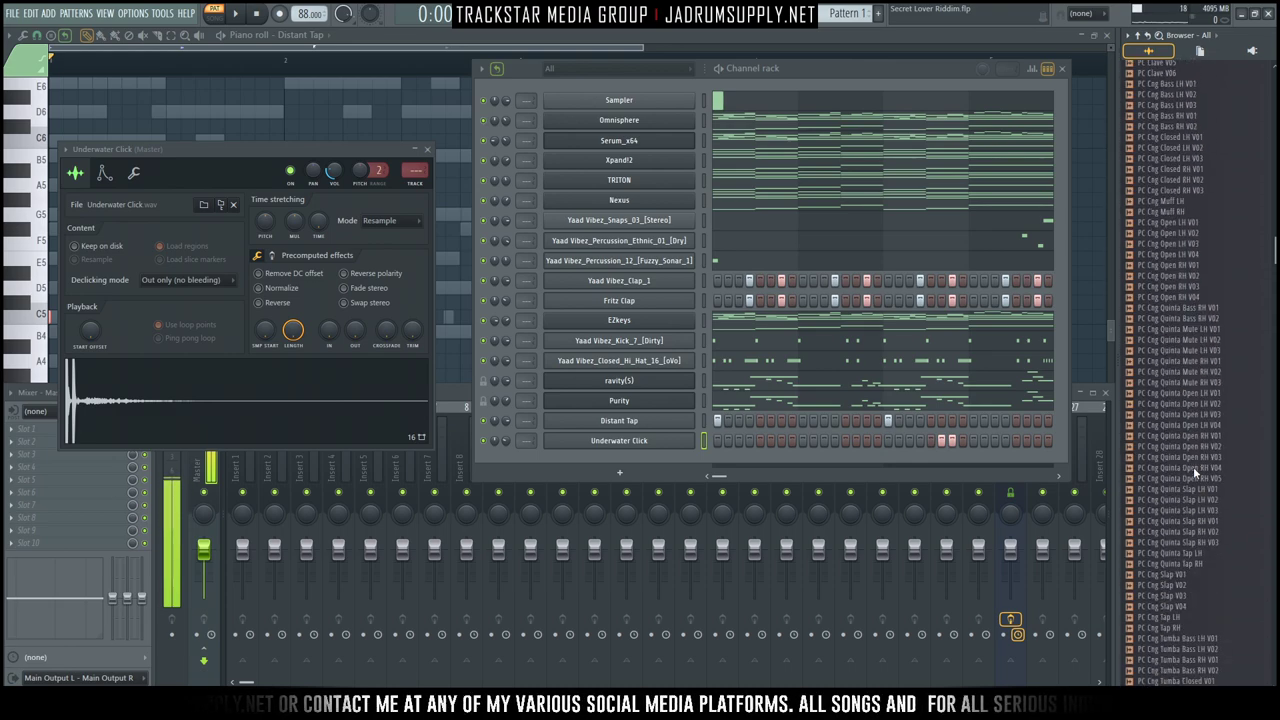
scroll(1195, 460, down, 15)
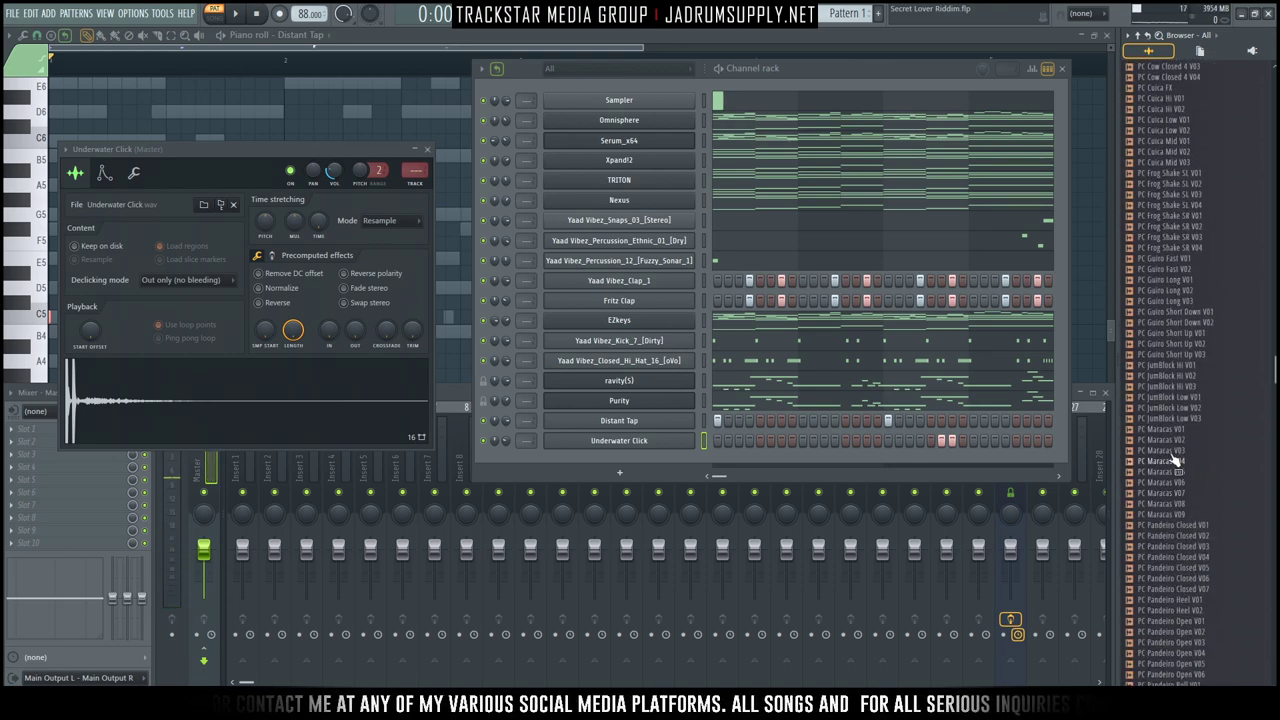
click(1178, 375)
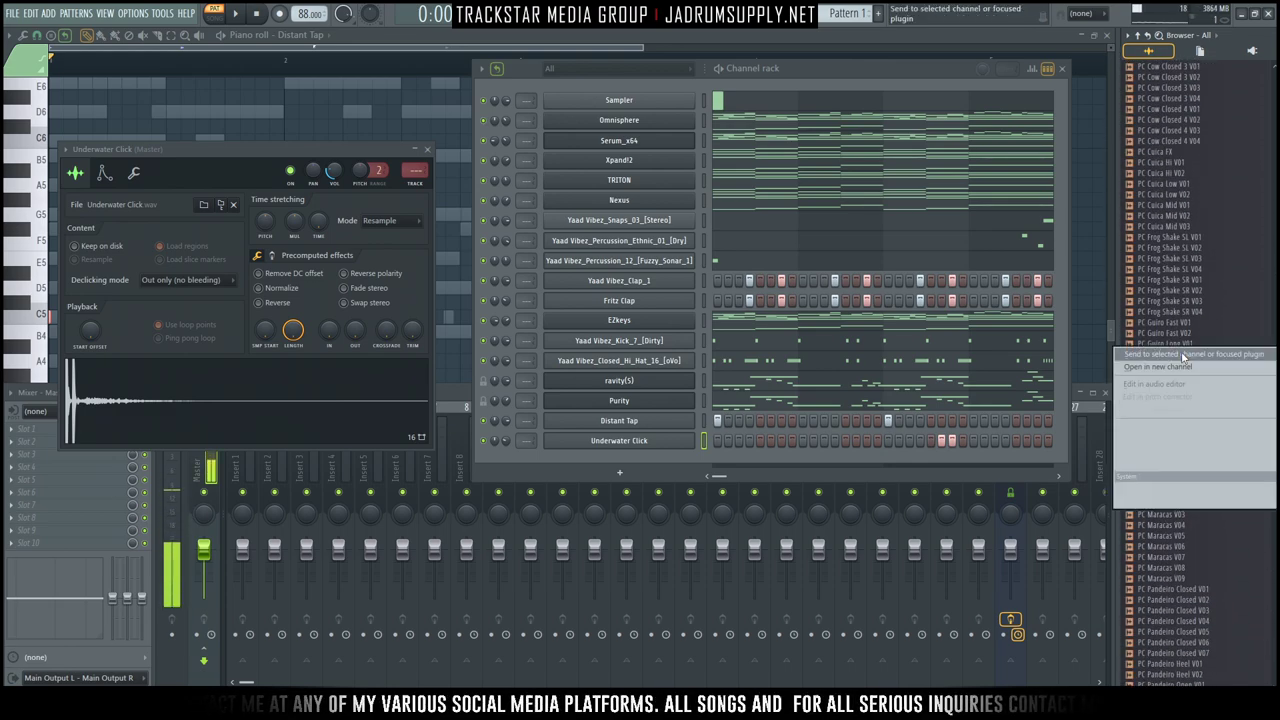
right_click(1181, 351)
click(1175, 364)
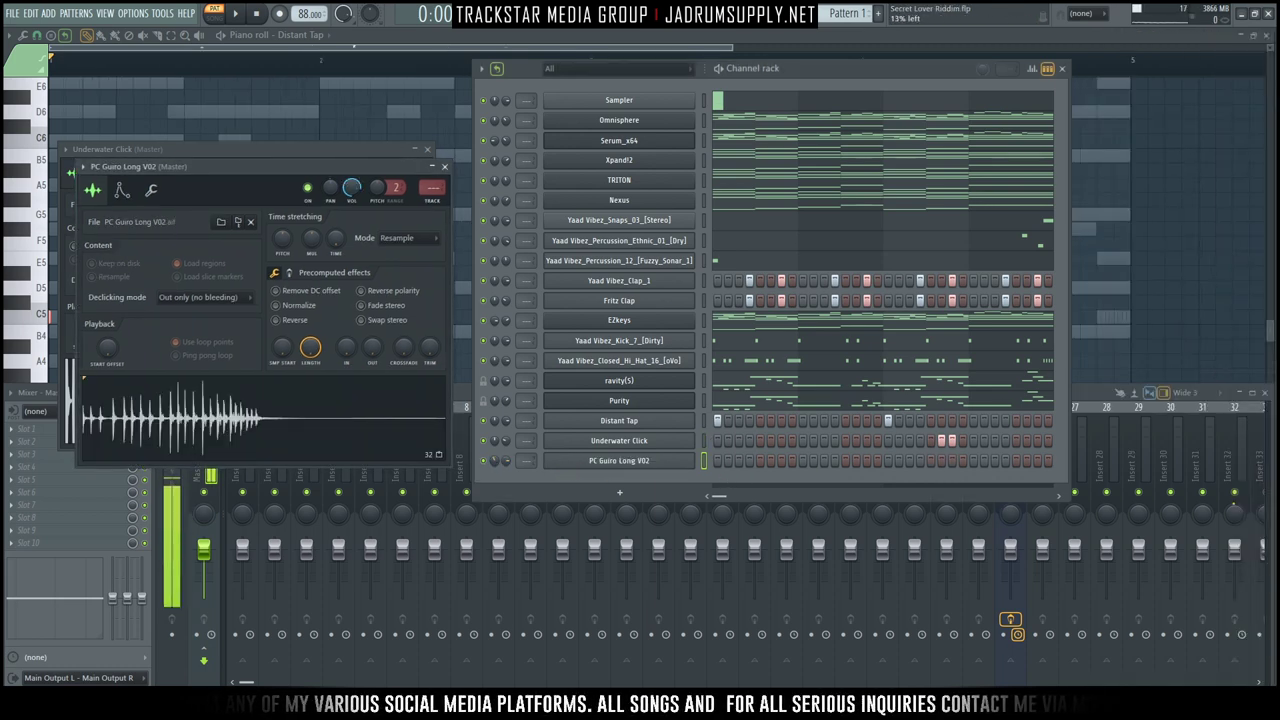
Audition the guiro sample, place PC Guiro Long V02 hits on steps 7 and 31, and play the beat.
click(238, 420)
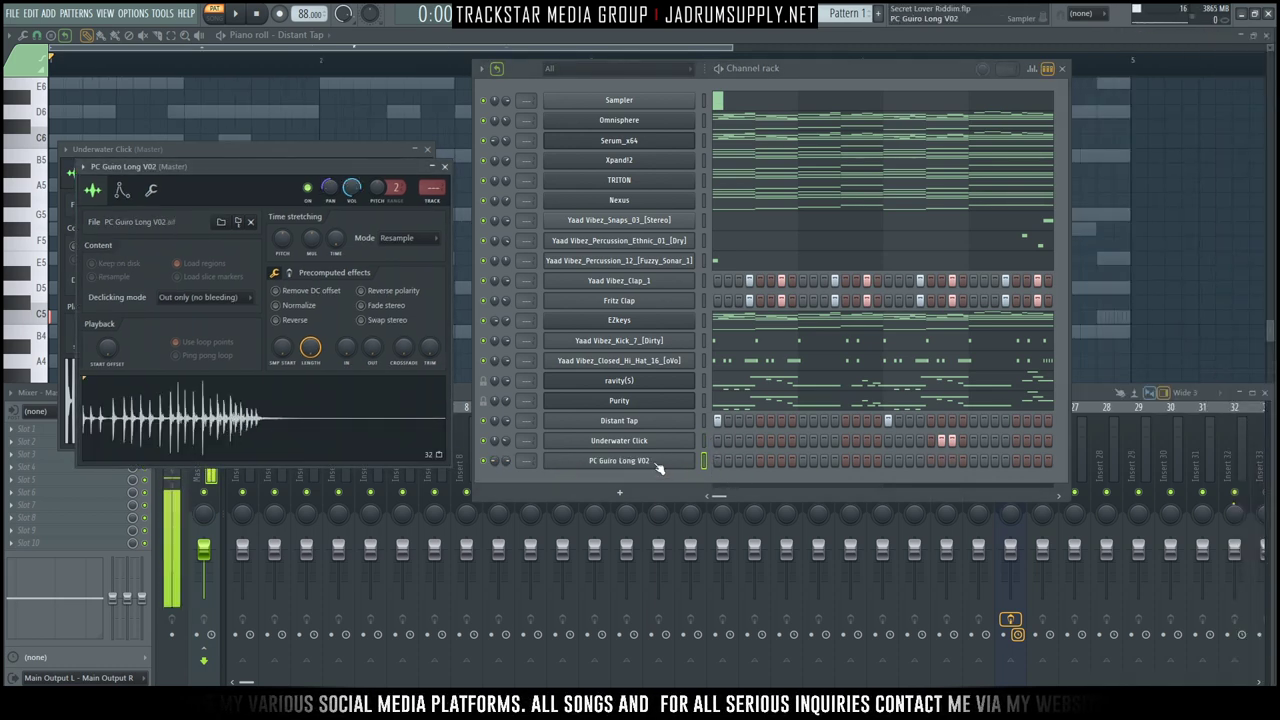
right_click(659, 468)
click(725, 462)
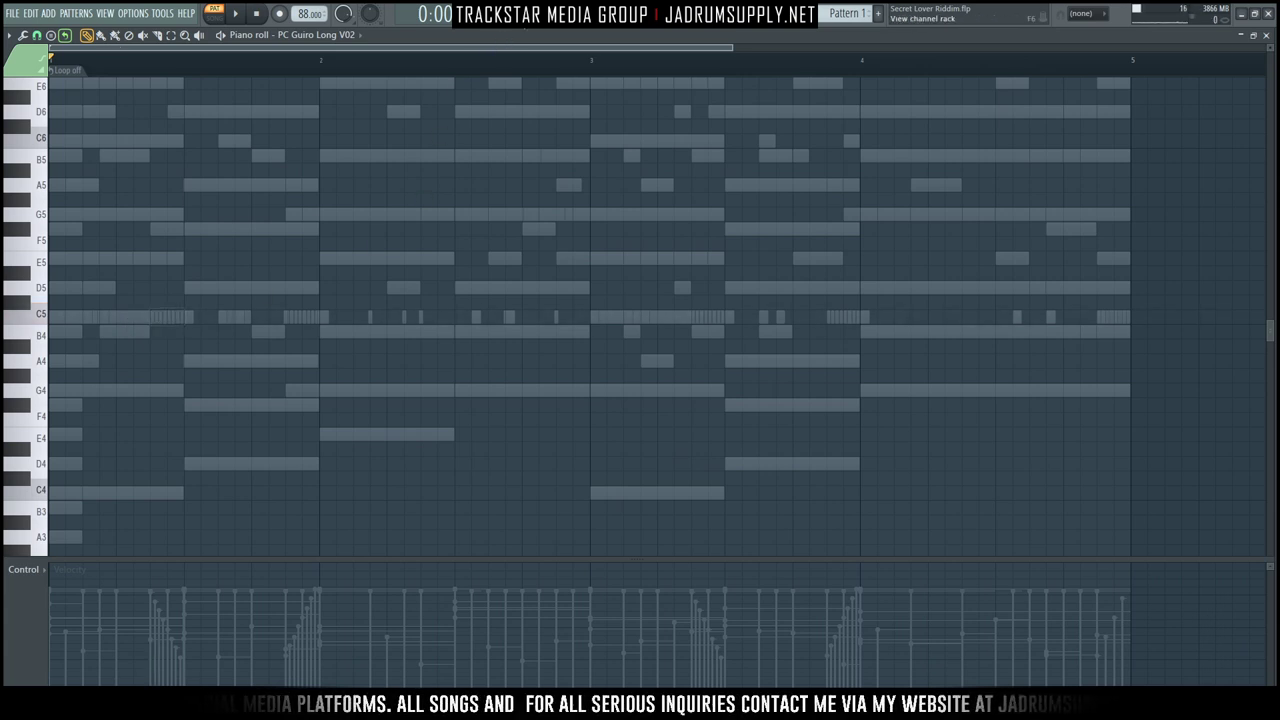
key(F6)
click(777, 461)
key(space)
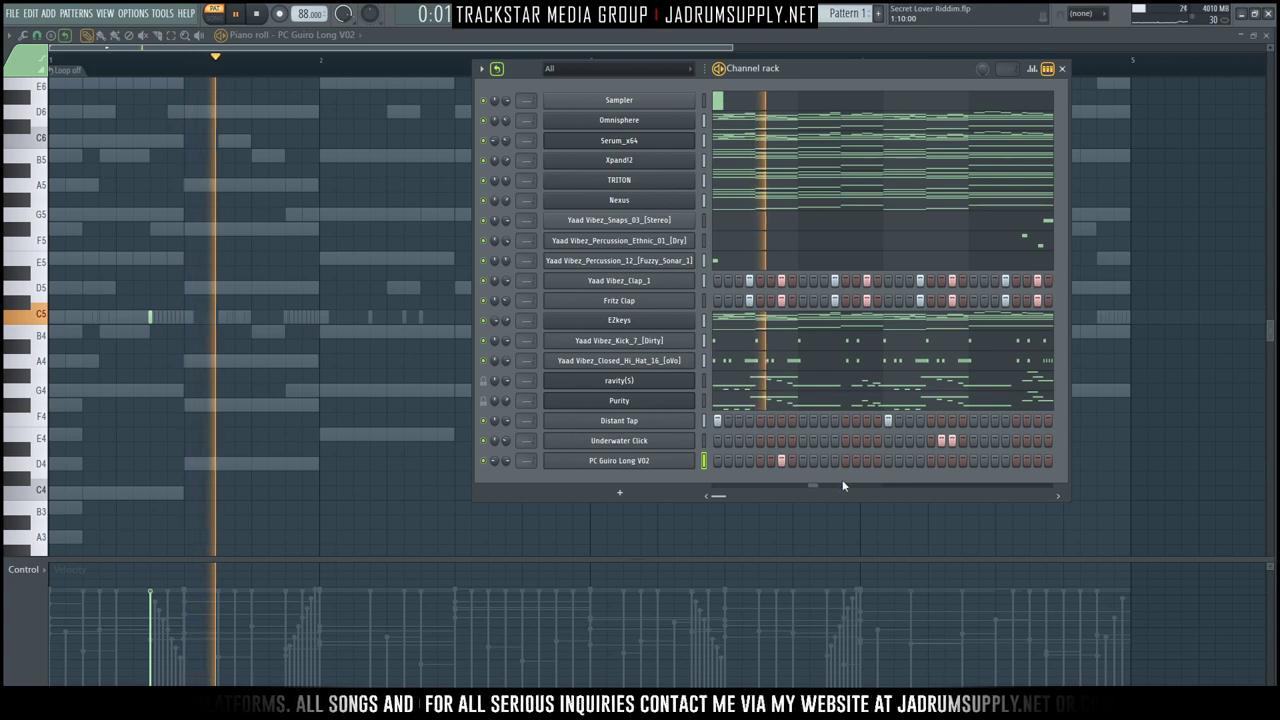
right_click(610, 461)
click(770, 473)
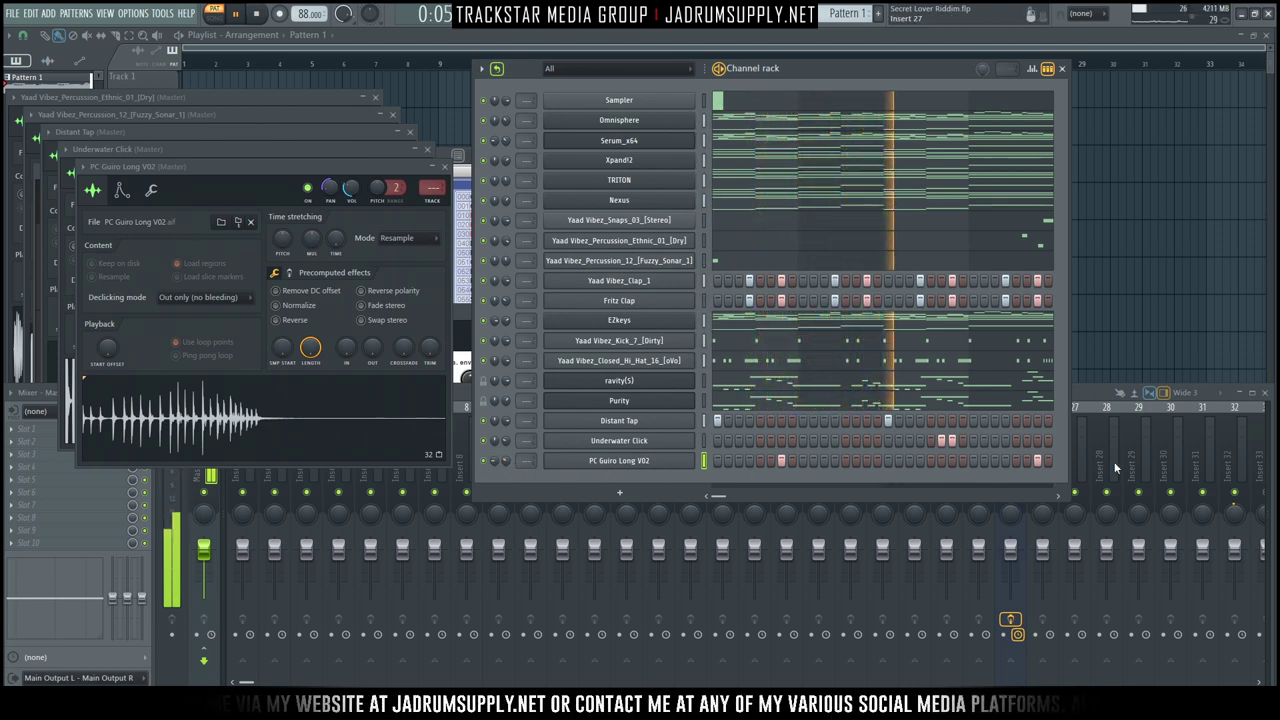
Load Yaad Vibez_Clap_8_[Long_Stereo] from the Yaad Vibes drumkit's Clap's folder into a new channel.
mouse_move(1274, 458)
scroll(1220, 445, down, 4)
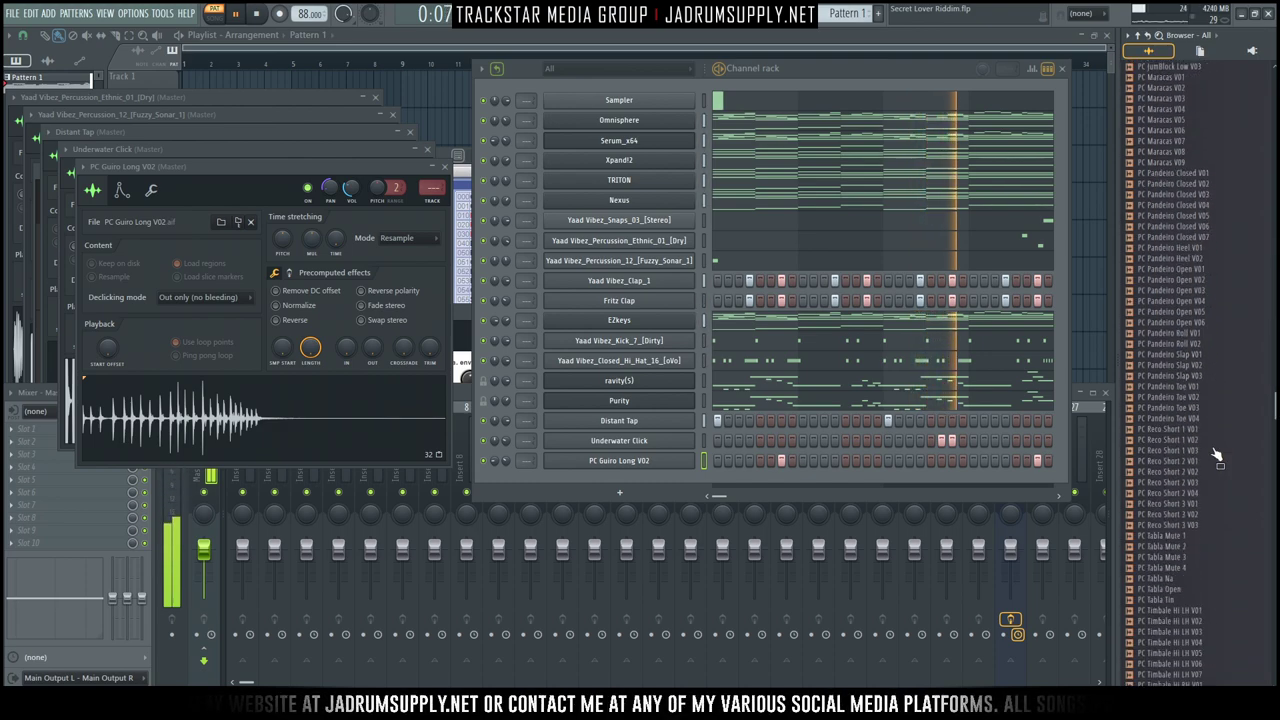
key(space)
click(1142, 44)
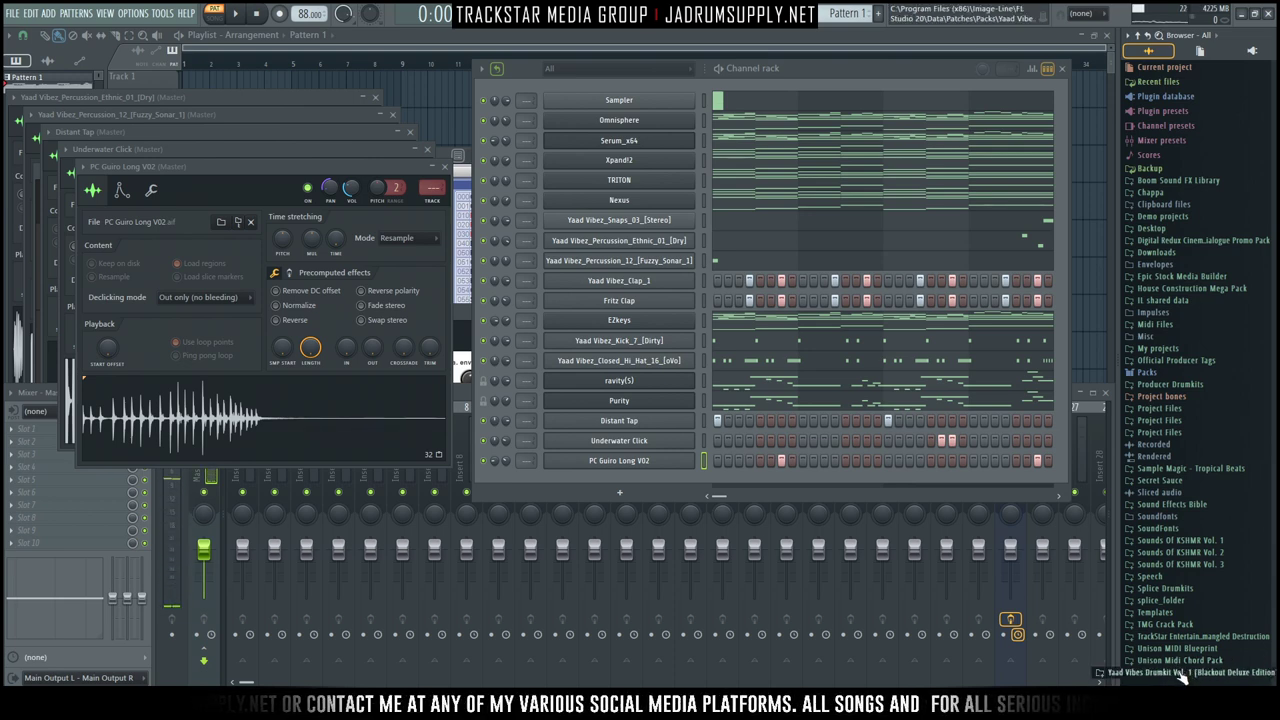
click(1188, 675)
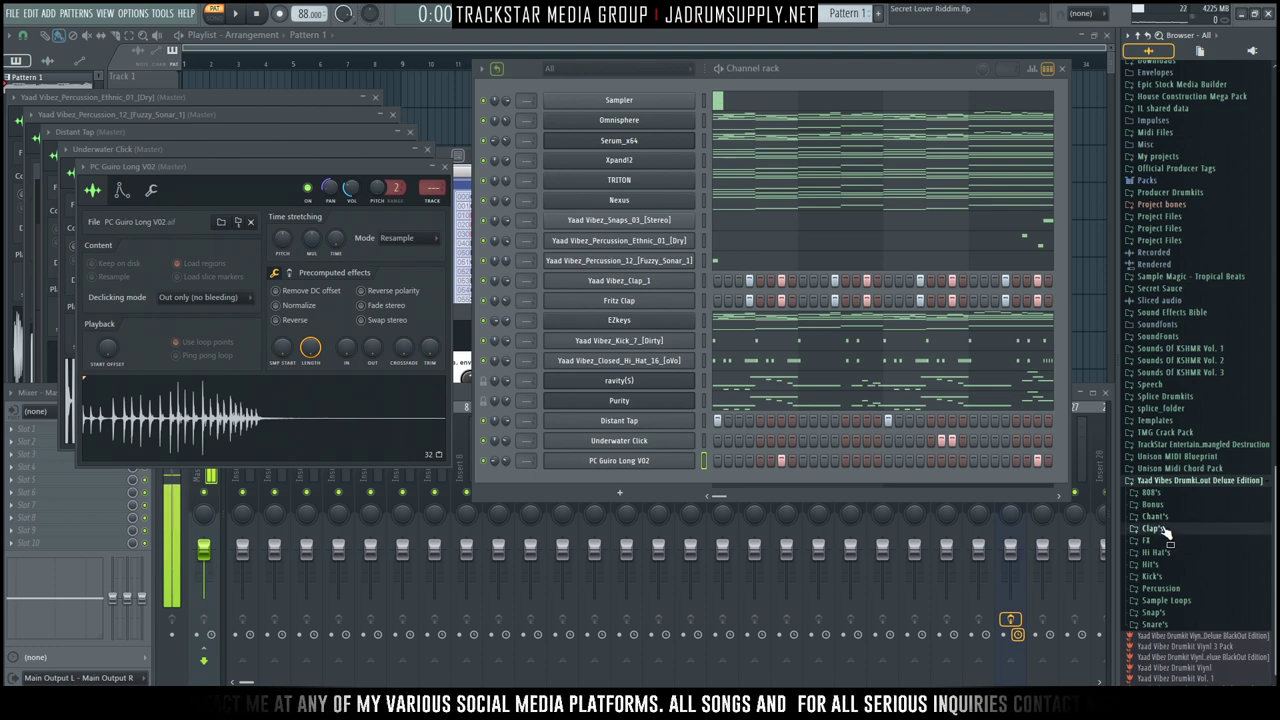
click(1160, 528)
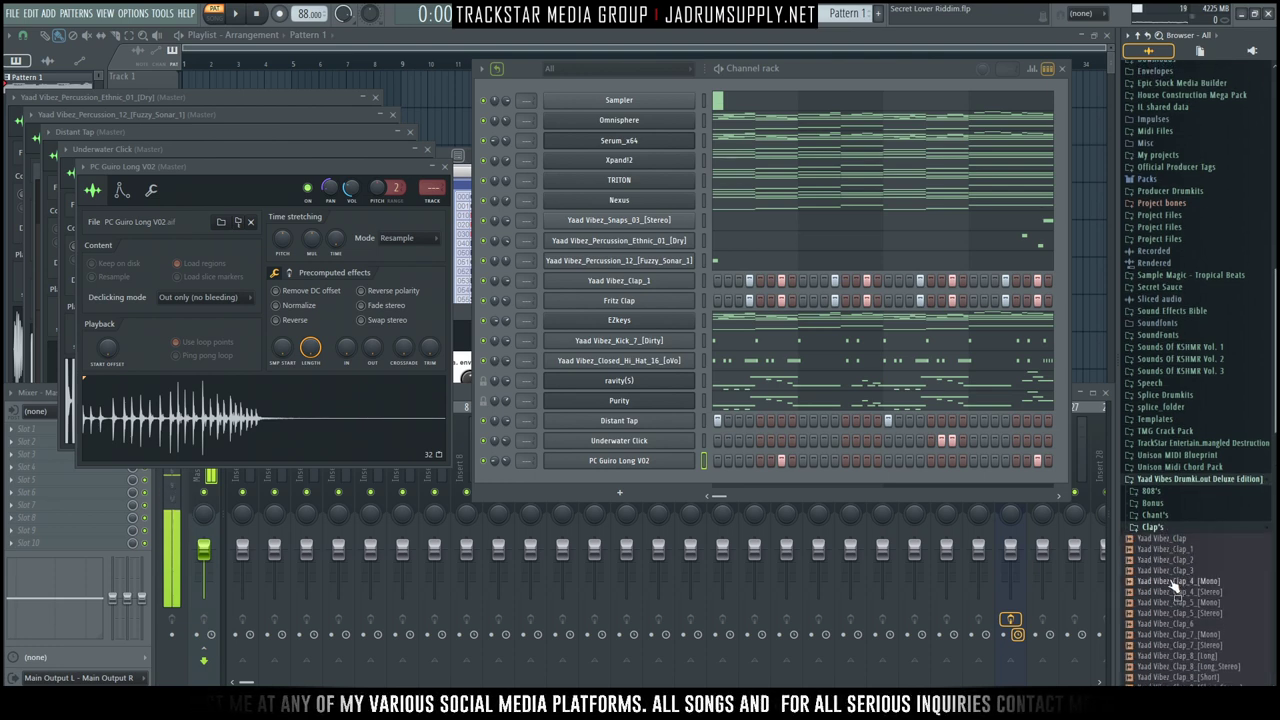
click(1215, 666)
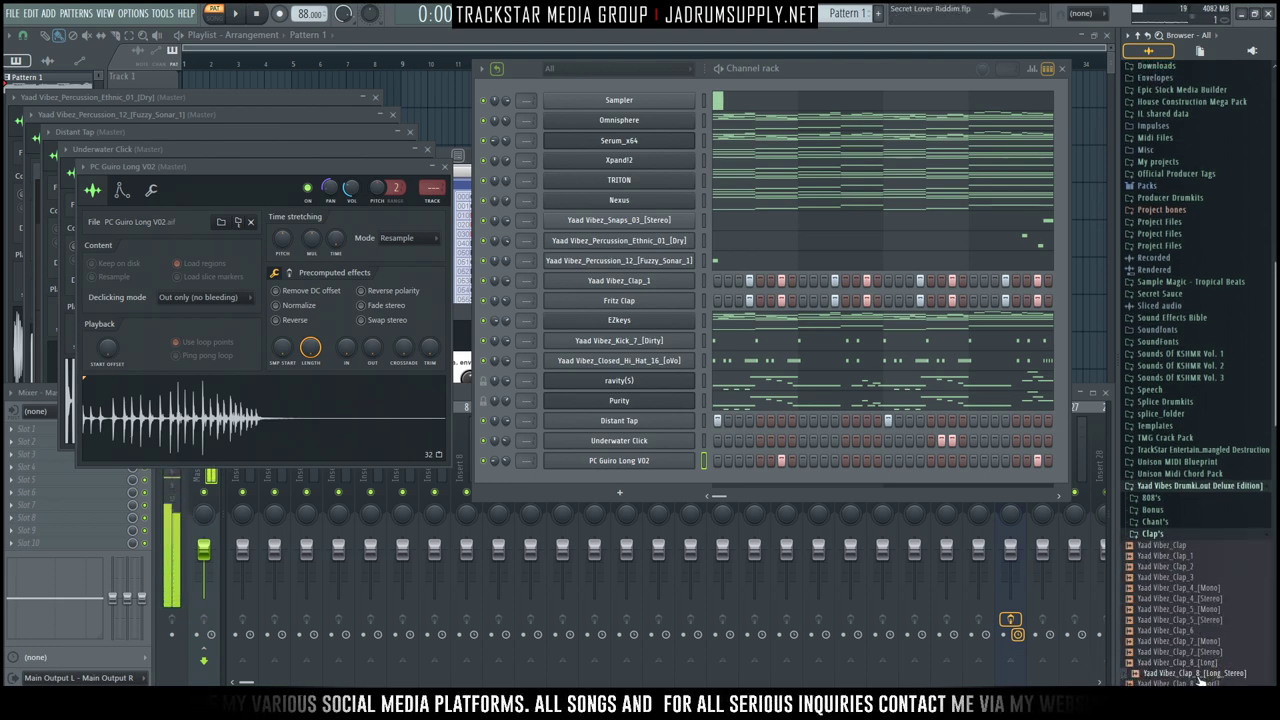
right_click(1199, 678)
click(1154, 543)
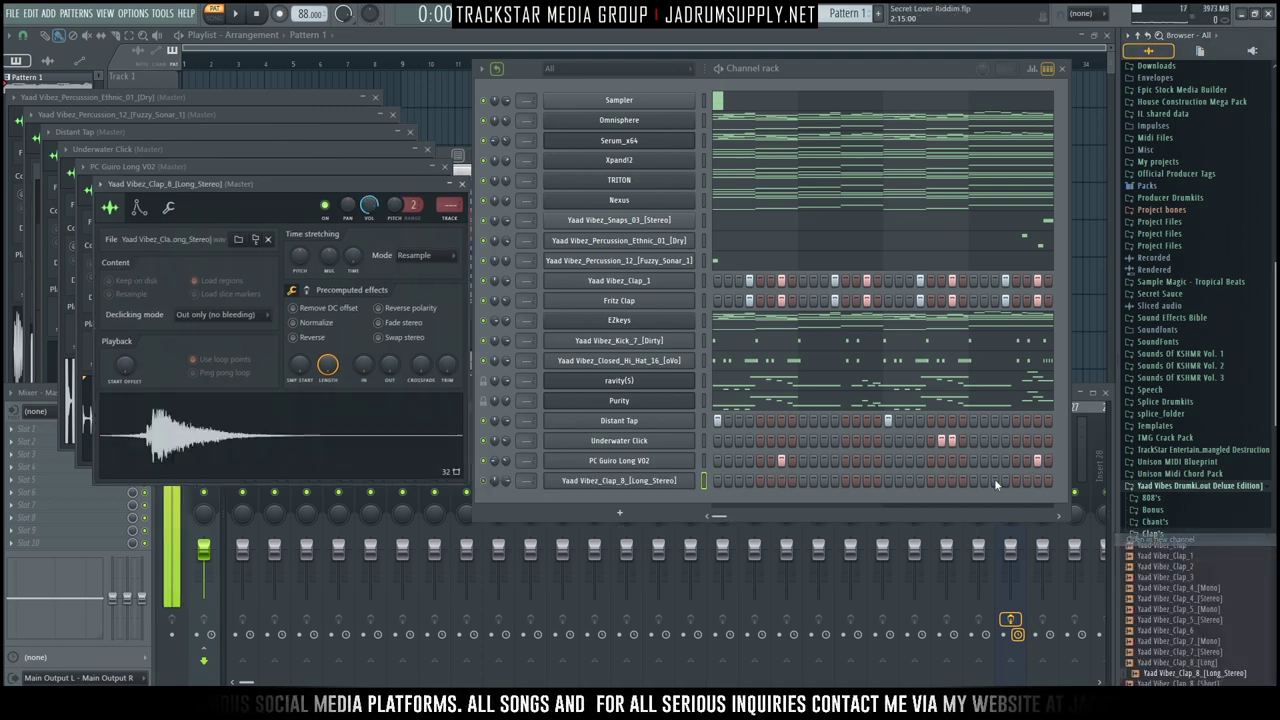
Place a Yaad Vibez_Clap_8_[Long_Stereo] hit on step 31 and open the channel's notes in the piano roll.
right_click(597, 478)
click(722, 484)
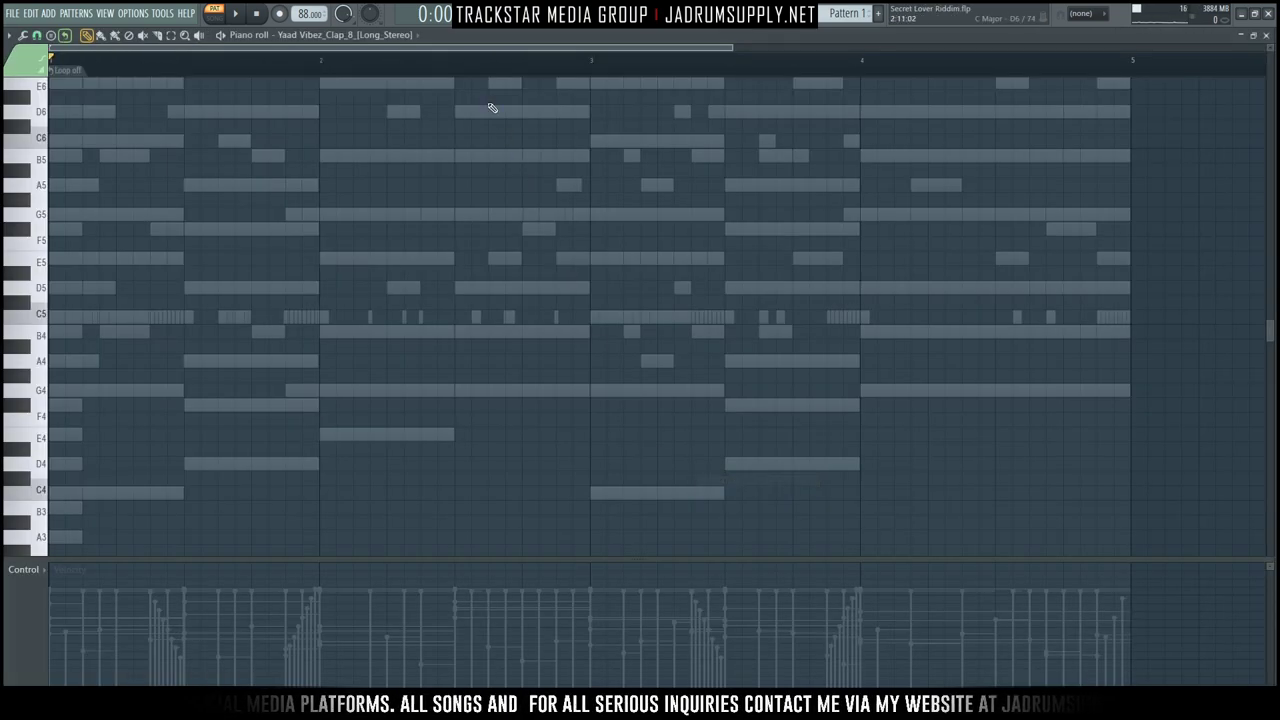
scroll(491, 69, down, 1)
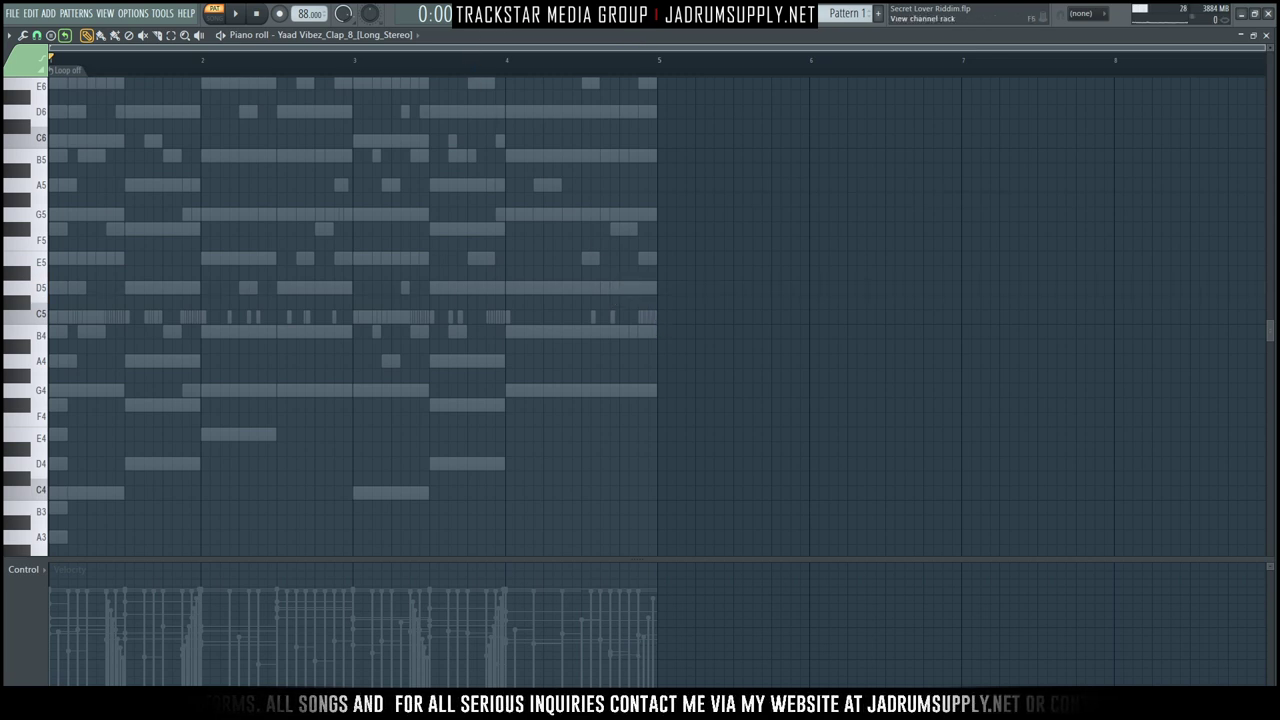
key(F6)
right_click(692, 478)
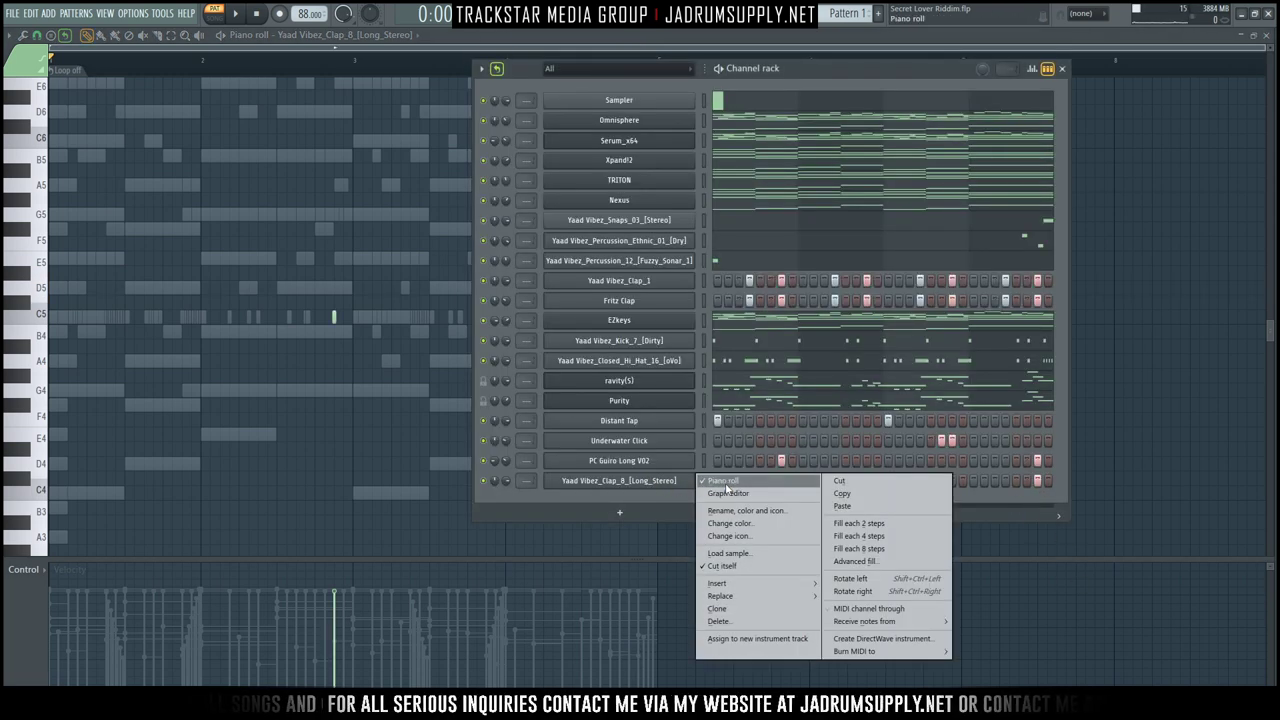
click(716, 484)
right_click(660, 483)
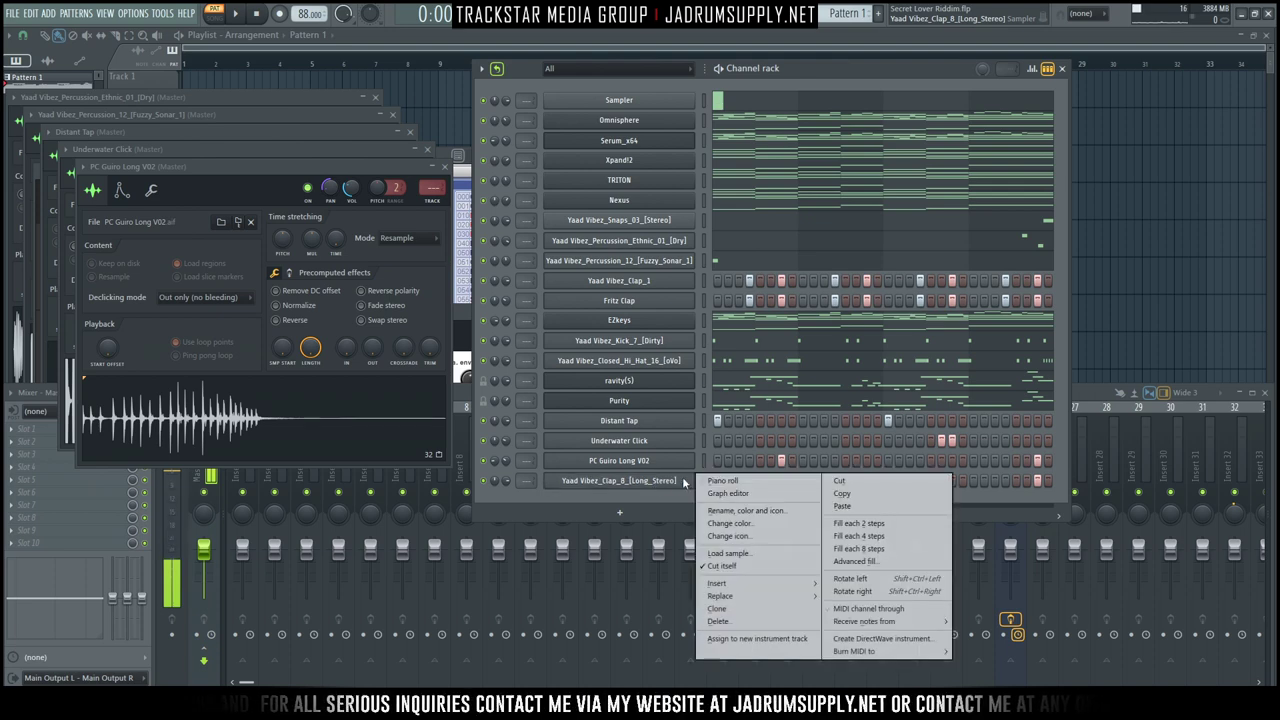
click(735, 481)
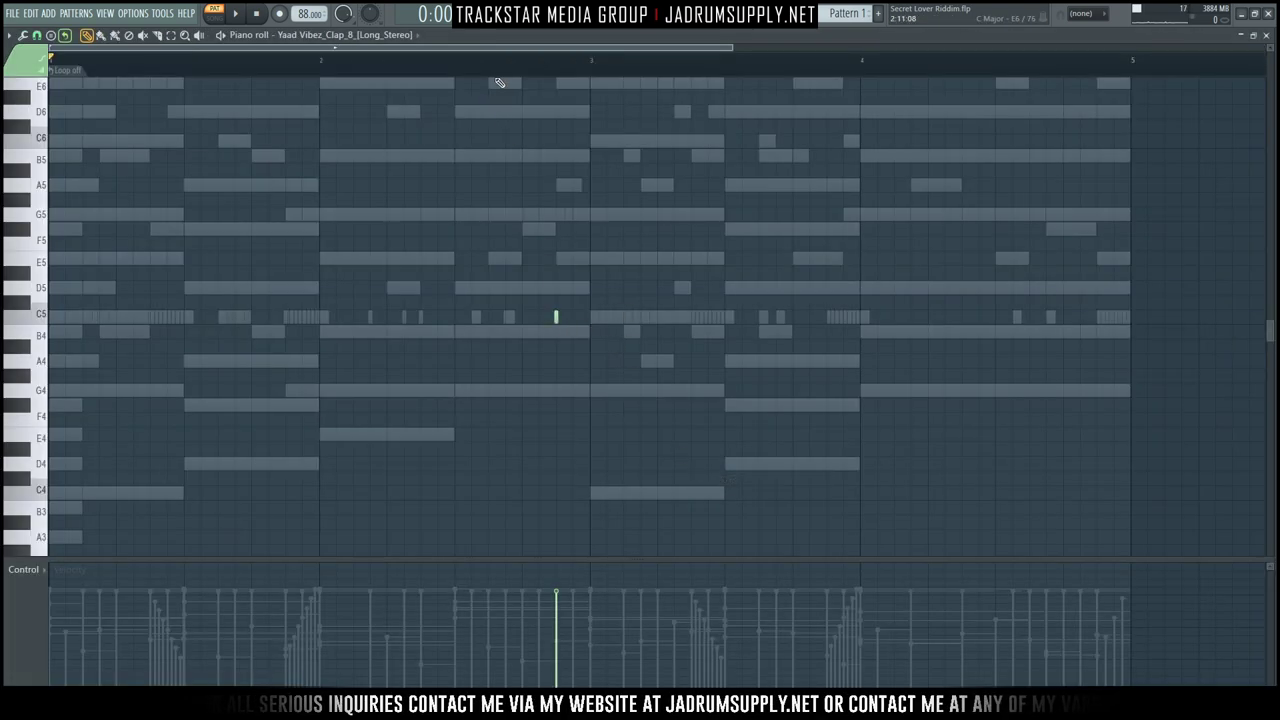
Audition the long clap's timing, replacing its note with a one-step C5 note on step 15 of bar 4.
key(space)
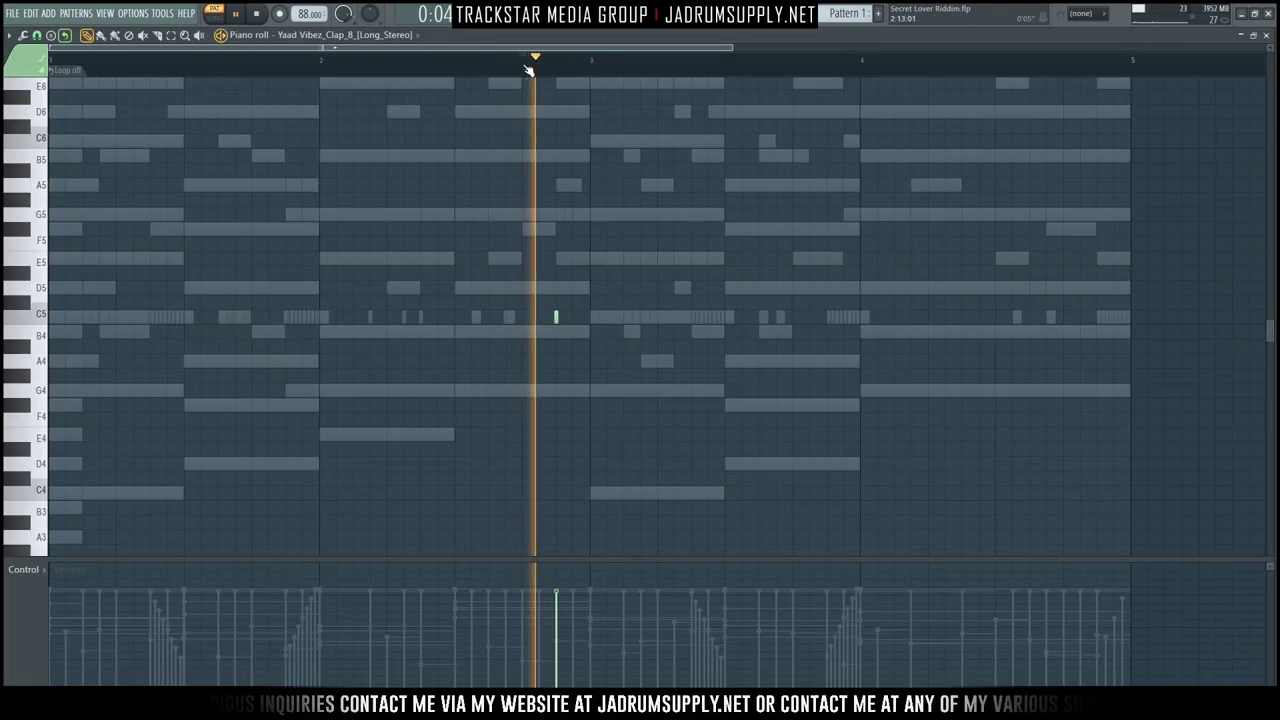
key(space)
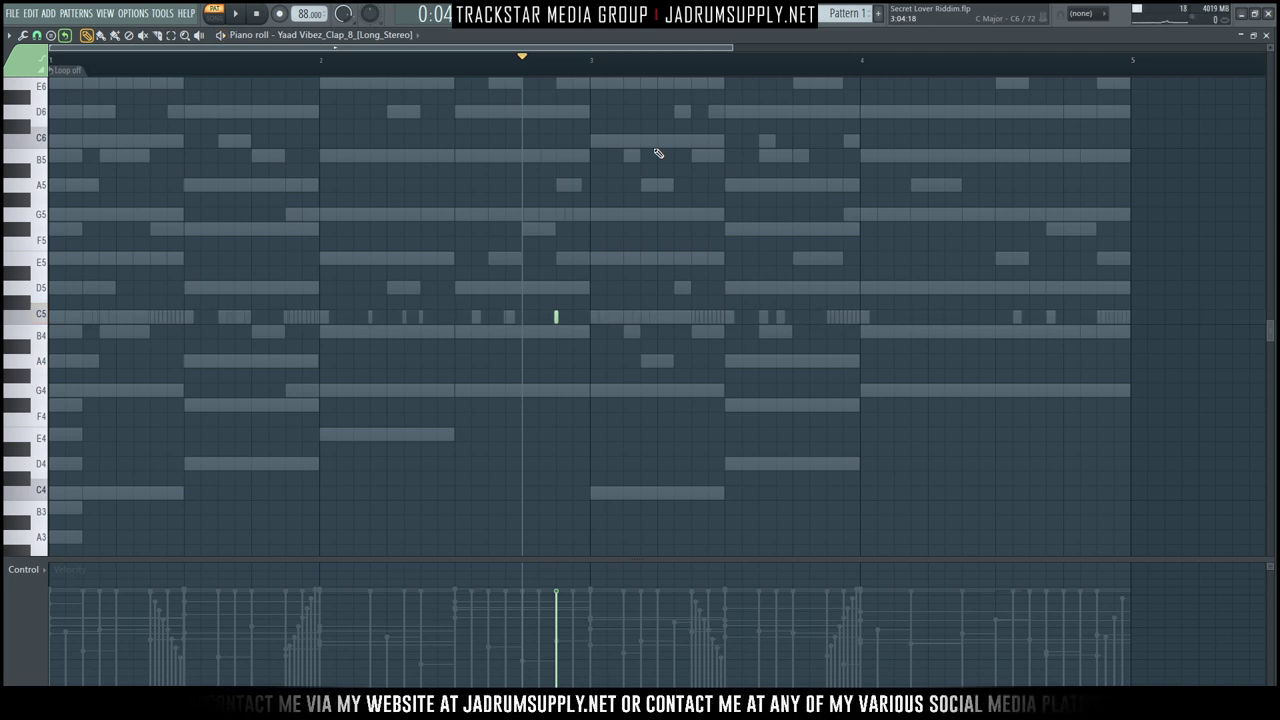
key(space)
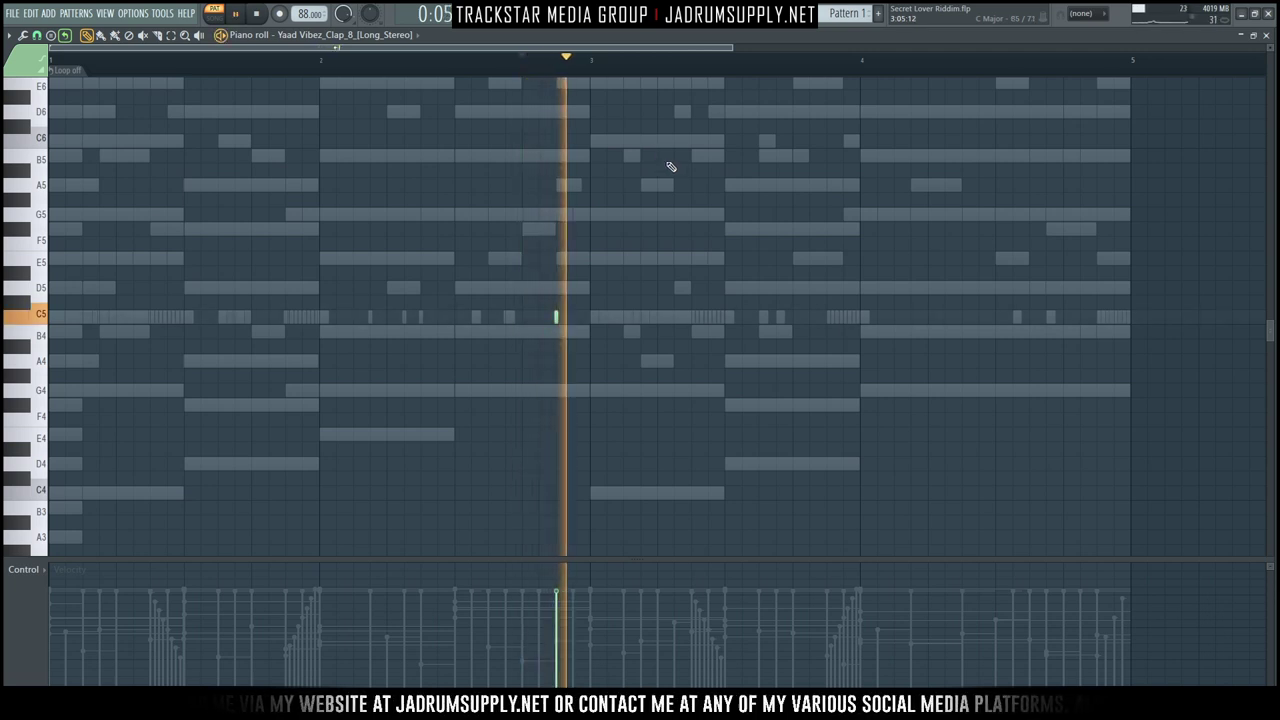
key(space)
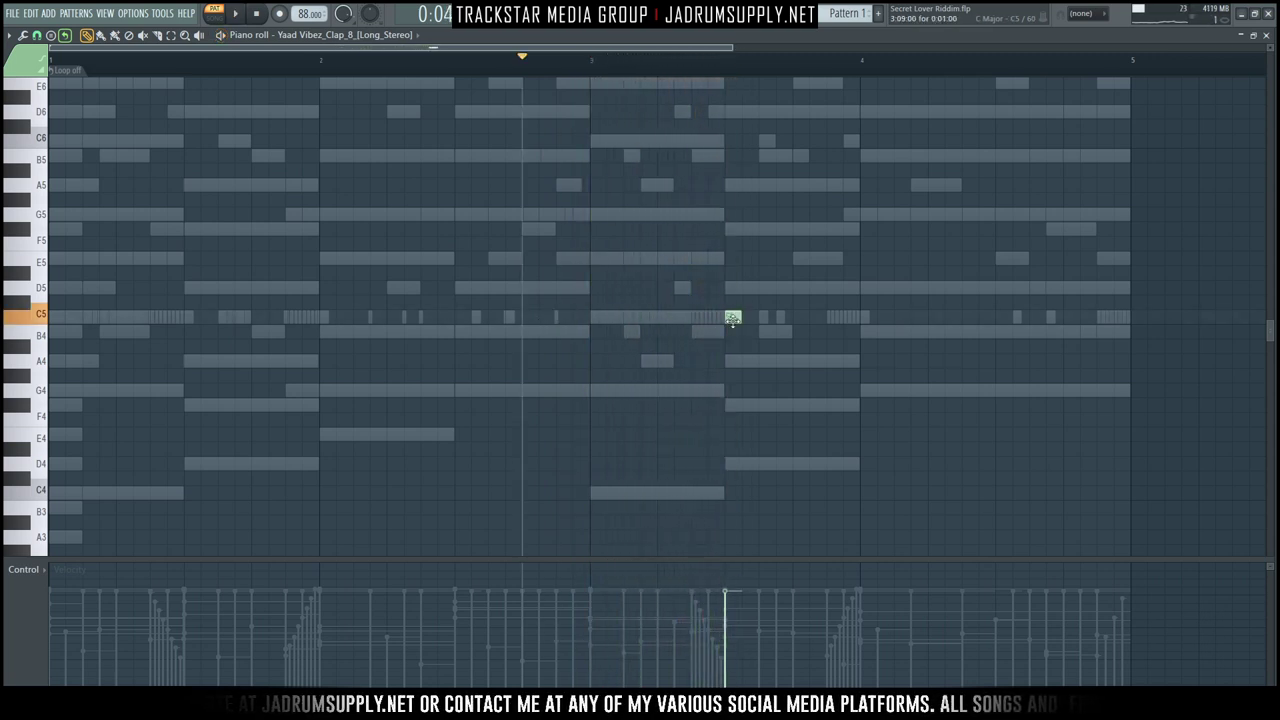
key(space)
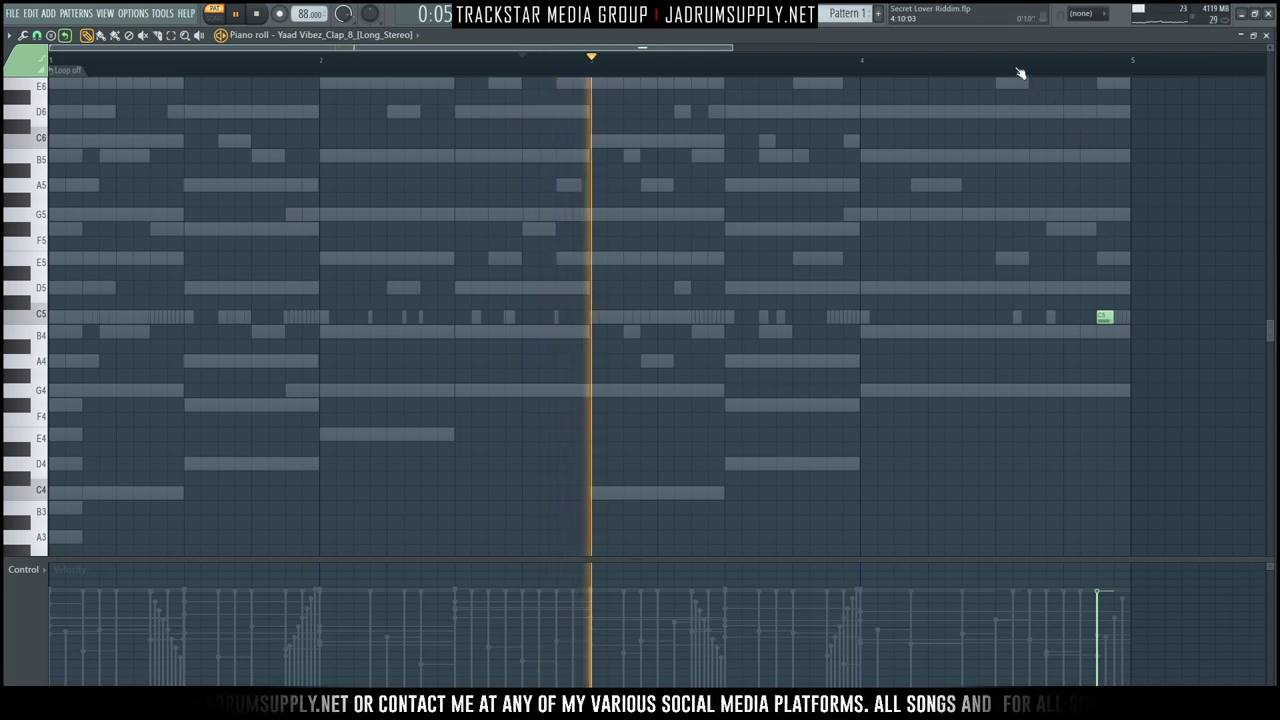
key(space)
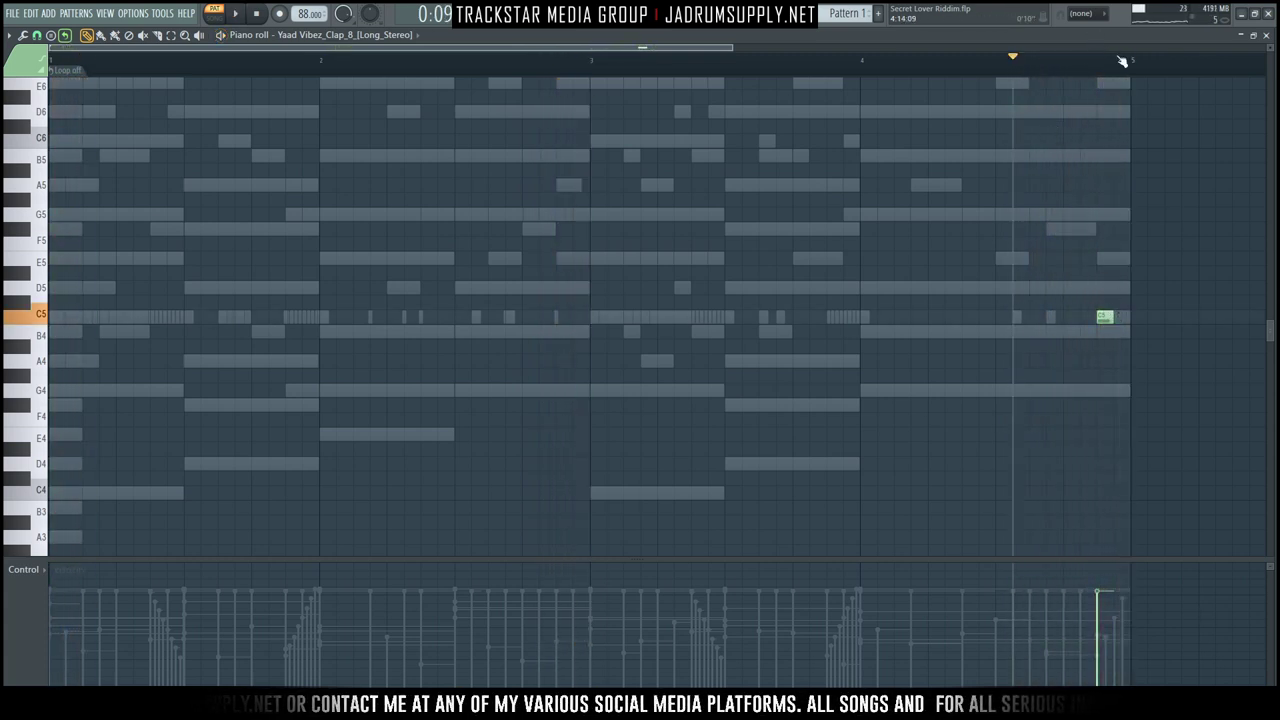
Mute most of the other channels, move the long clap note to just before step 16 of bar 4, and audition it.
scroll(1125, 65, up, 3)
key(F6)
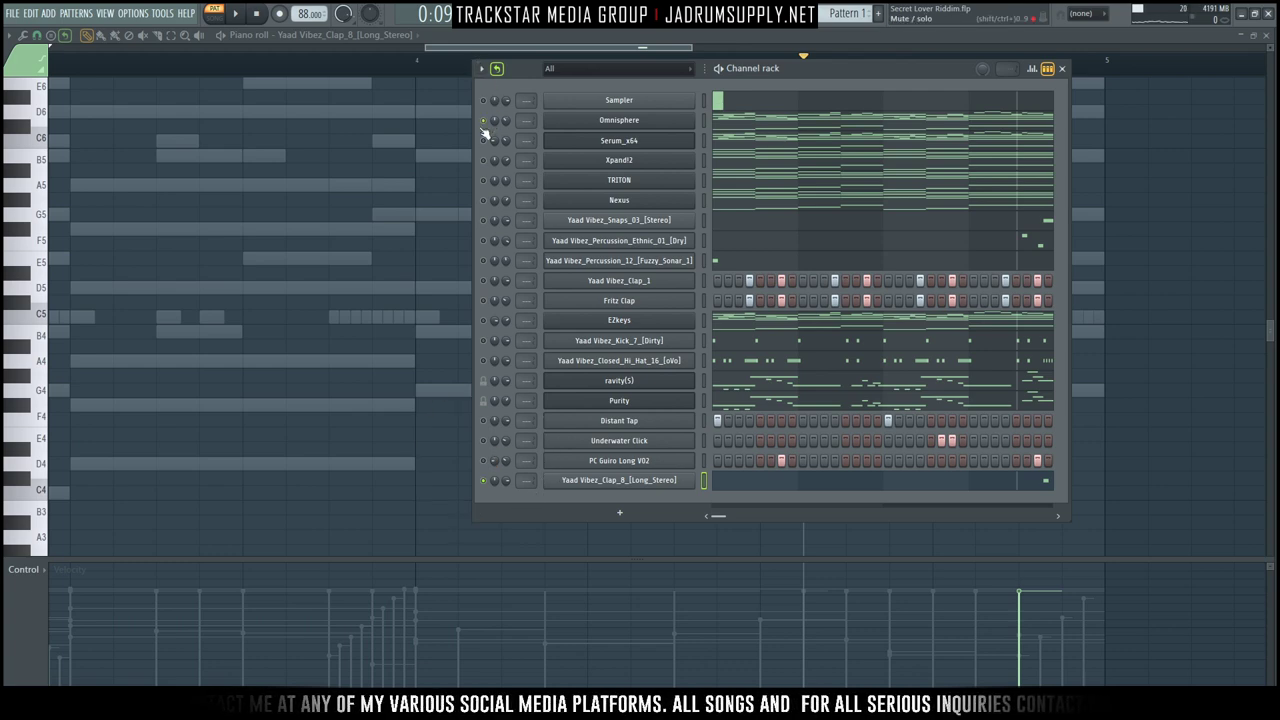
key(F6)
key(space)
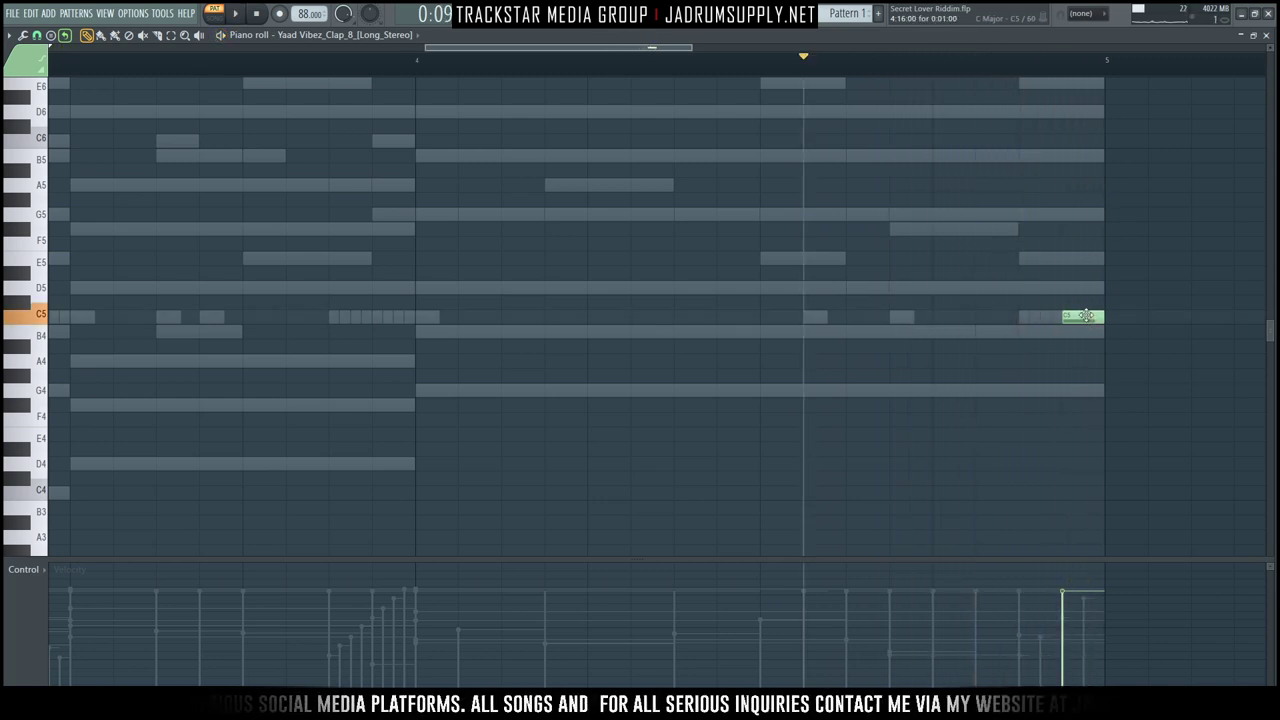
drag(1080, 315, 1078, 315)
key(space)
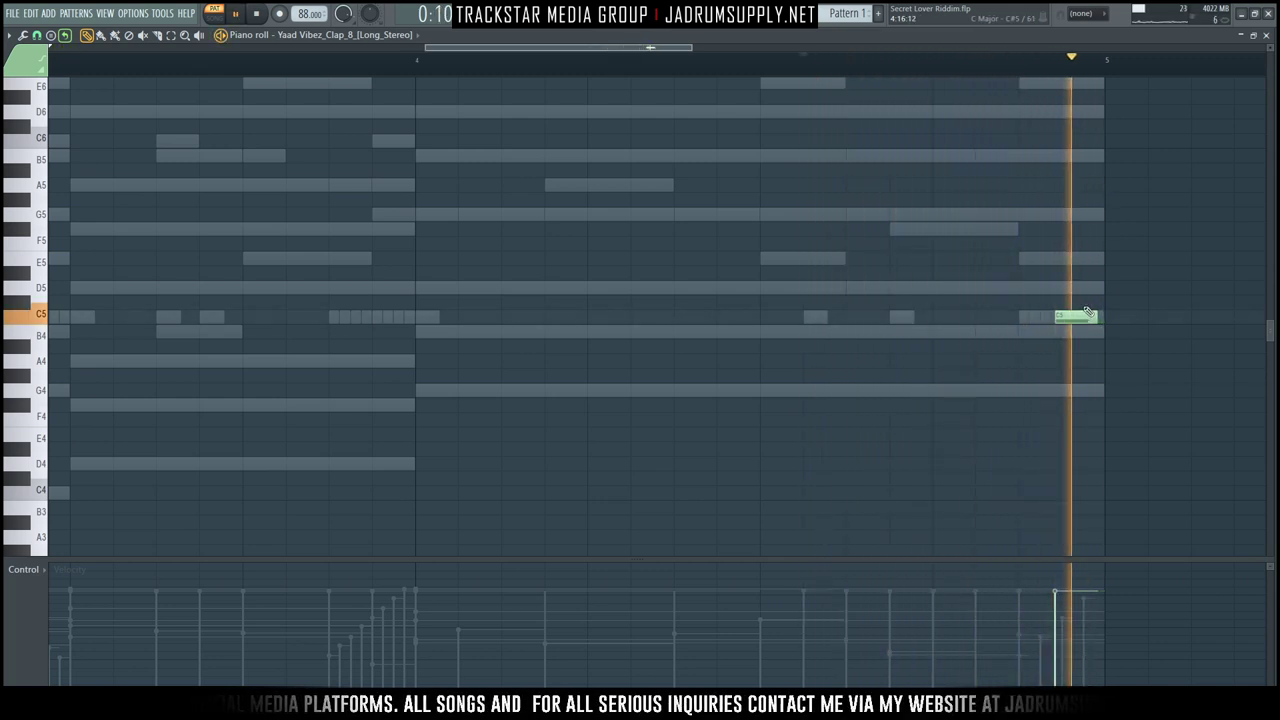
Set the piano roll snap to 1/4 step, align the long clap note to step 16 of bar 4, and audition it.
click(37, 35)
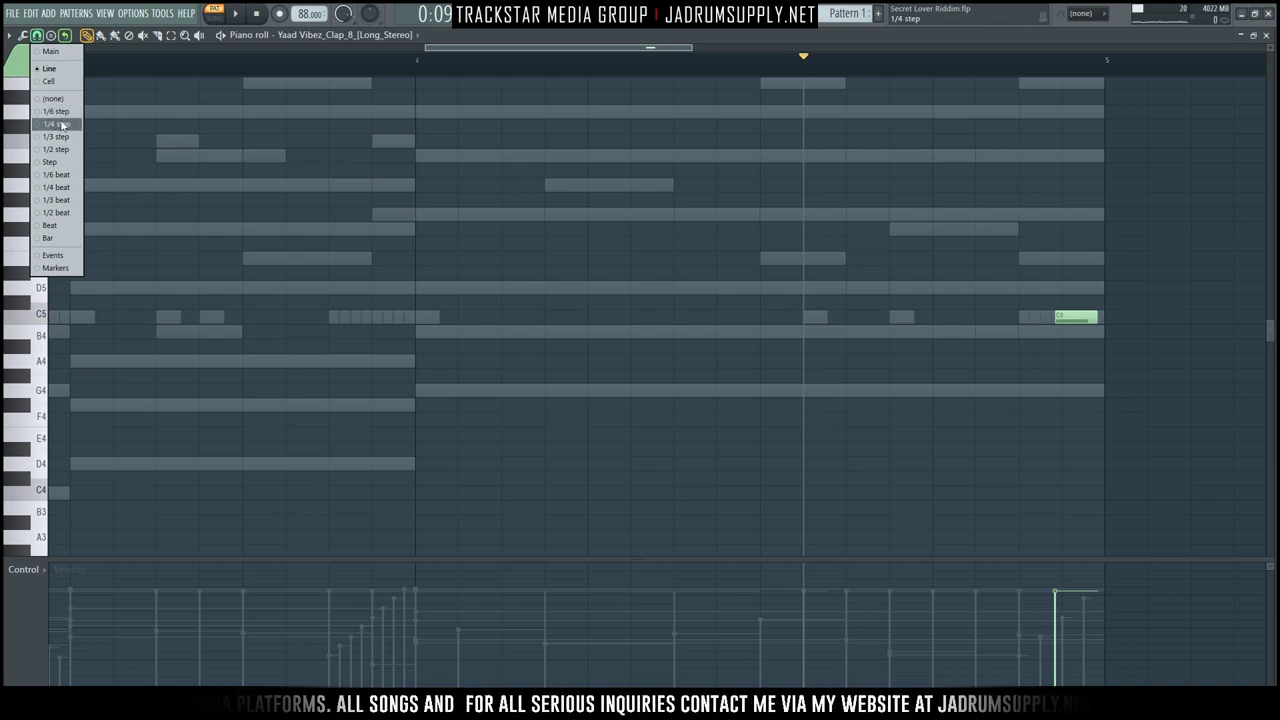
click(62, 124)
click(1067, 319)
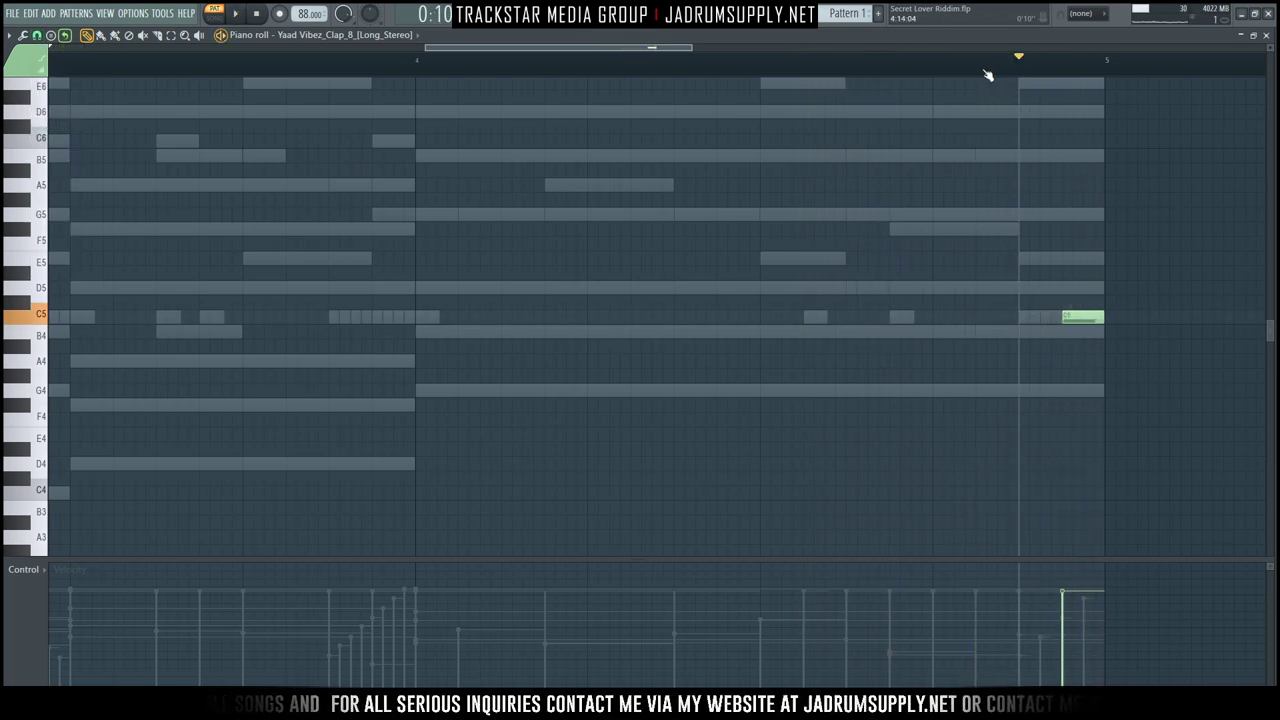
click(939, 62)
key(space)
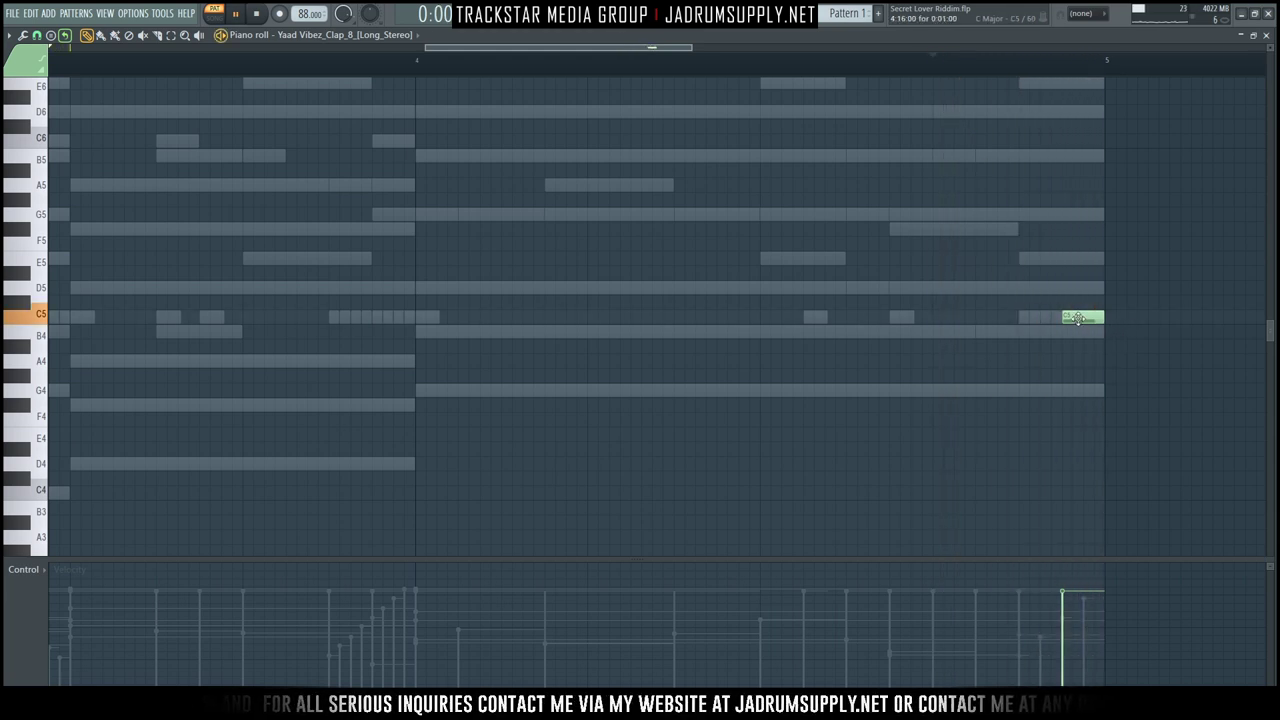
Shift the long clap note a quarter step earlier, just before step 16 of bar 4, and audition it.
key(space)
key(space)
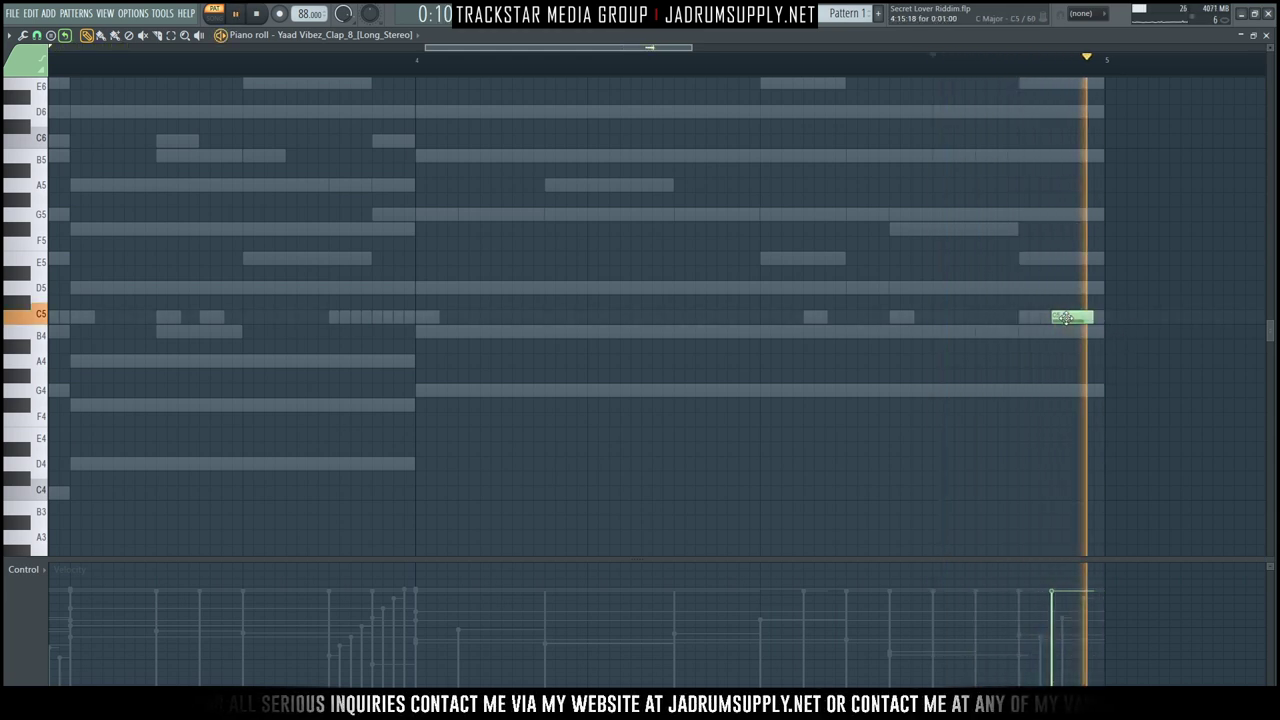
key(space)
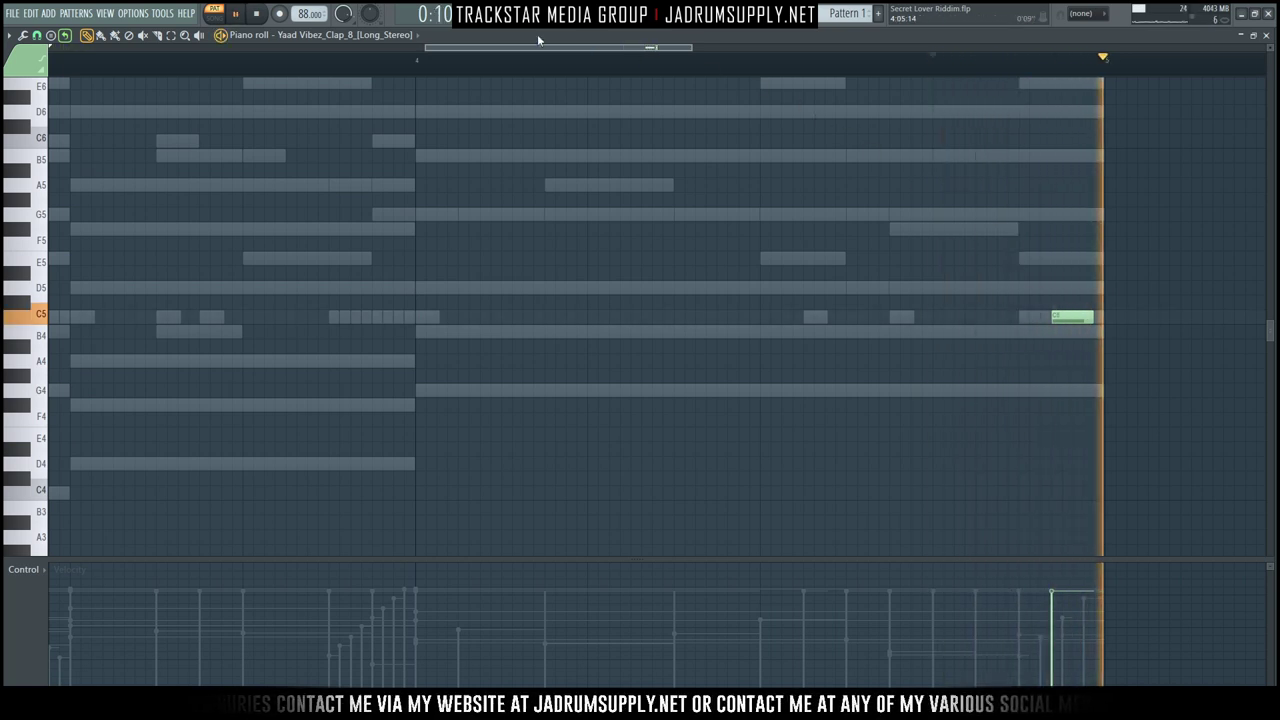
Unmute Distant Tap, Yaad Vibez_Clap_1 and Fritz Clap, and audition the long clap against them.
key(F6)
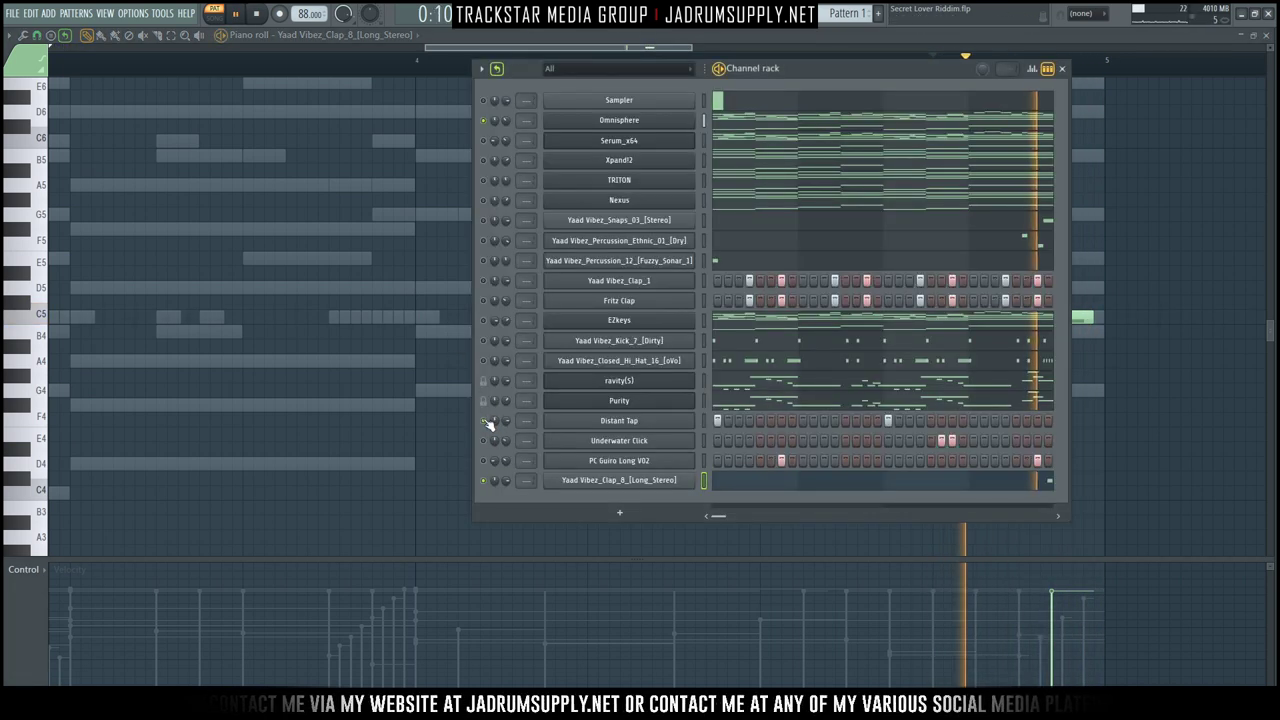
key(space)
key(space)
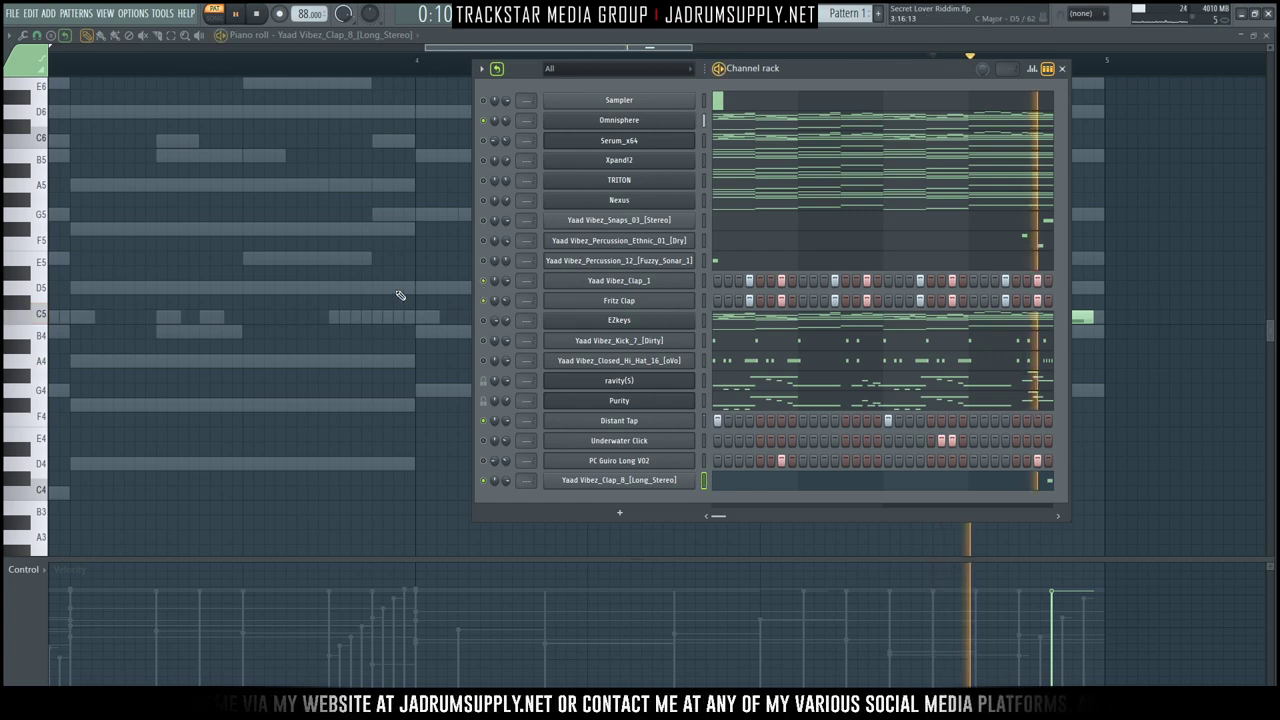
key(F6)
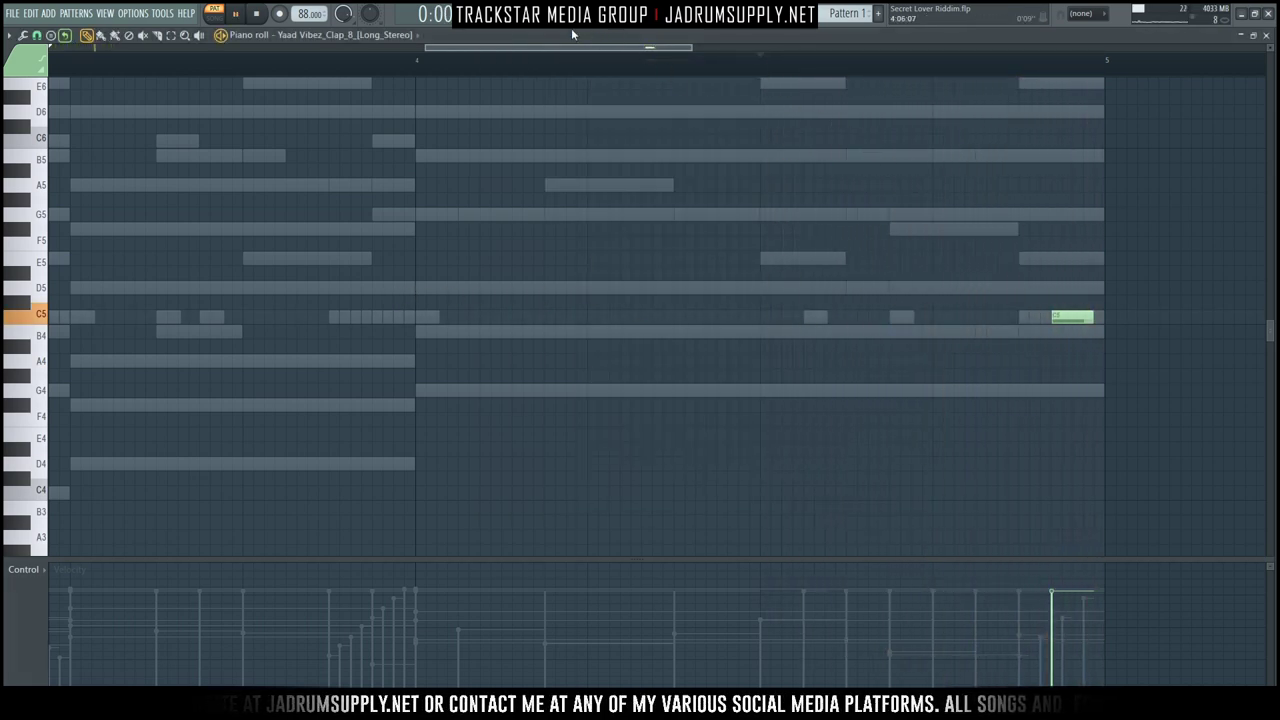
key(F6)
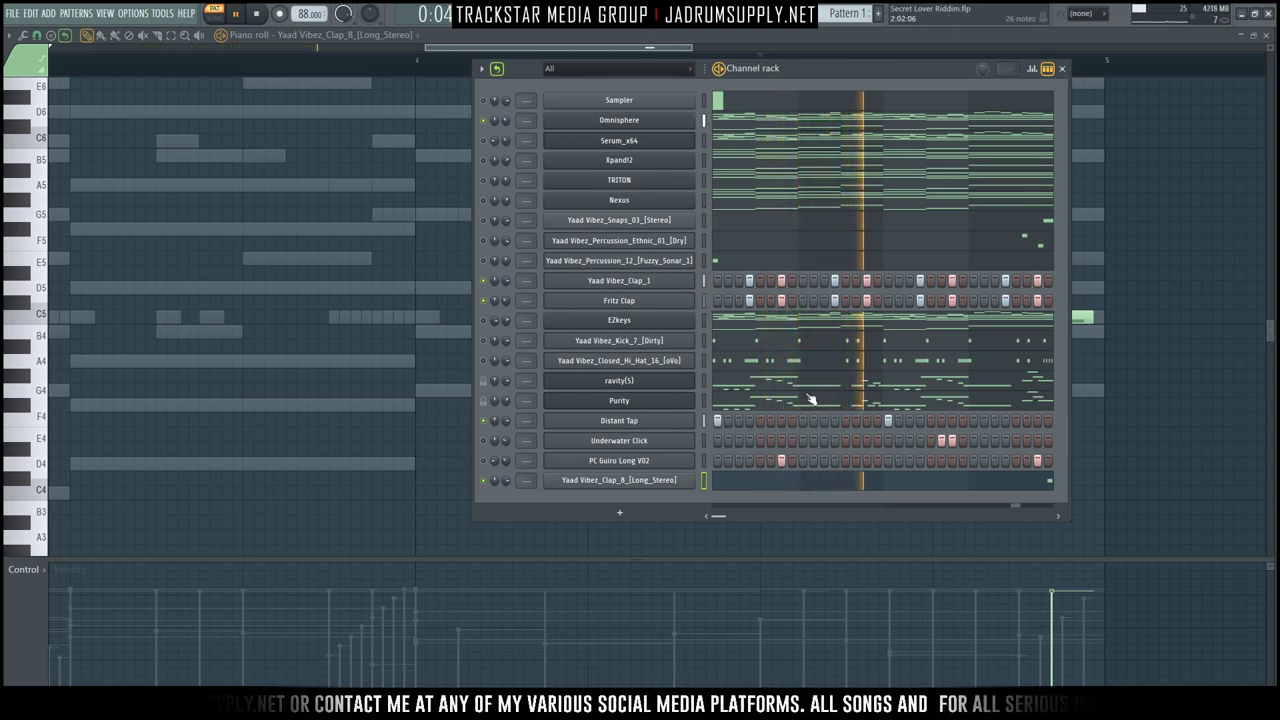
Load Yaad Vibez_Open_Hat_2_[Stereo] from the drum kit's open hi-hat folder into a new channel.
key(alt+F8)
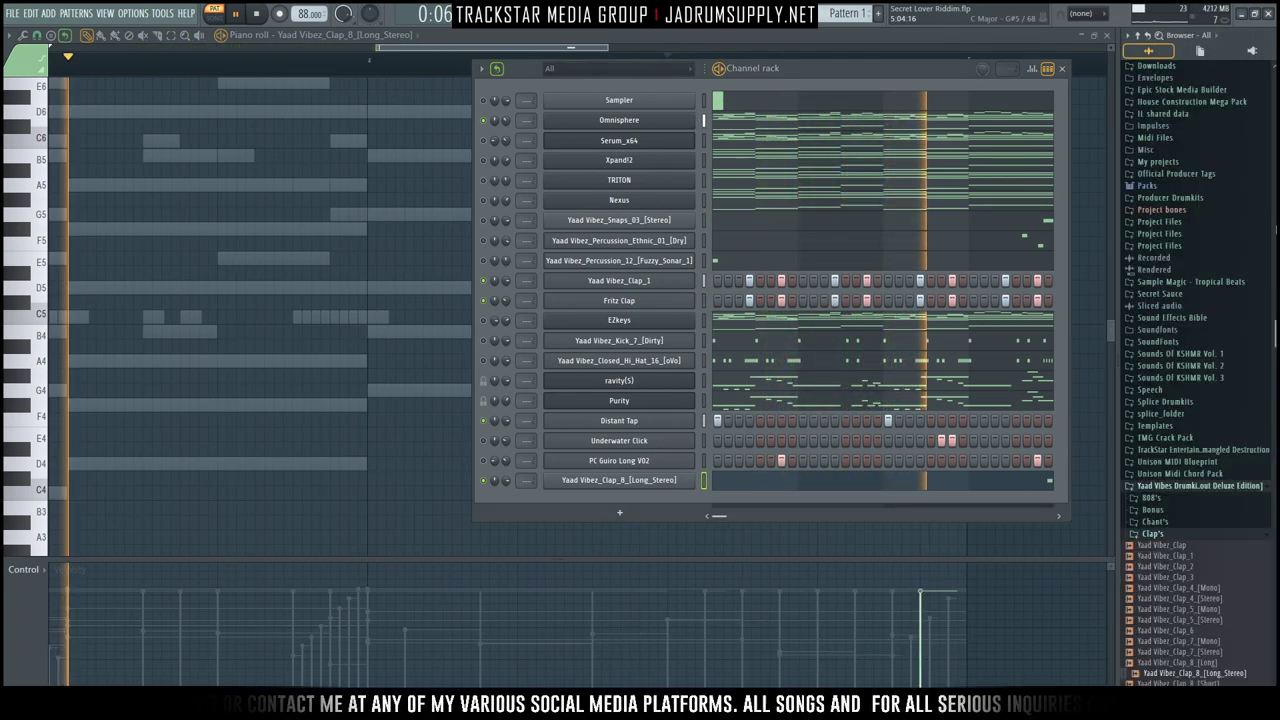
scroll(1165, 553, down, 6)
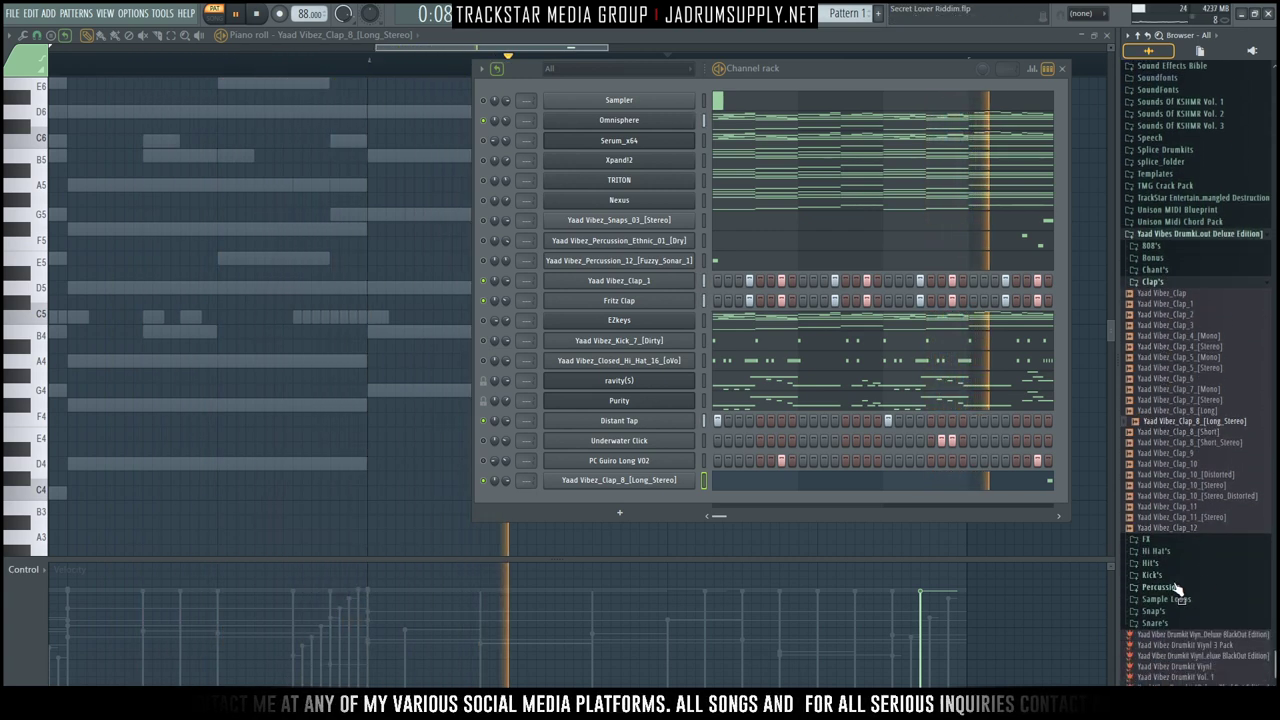
click(1160, 552)
click(1163, 576)
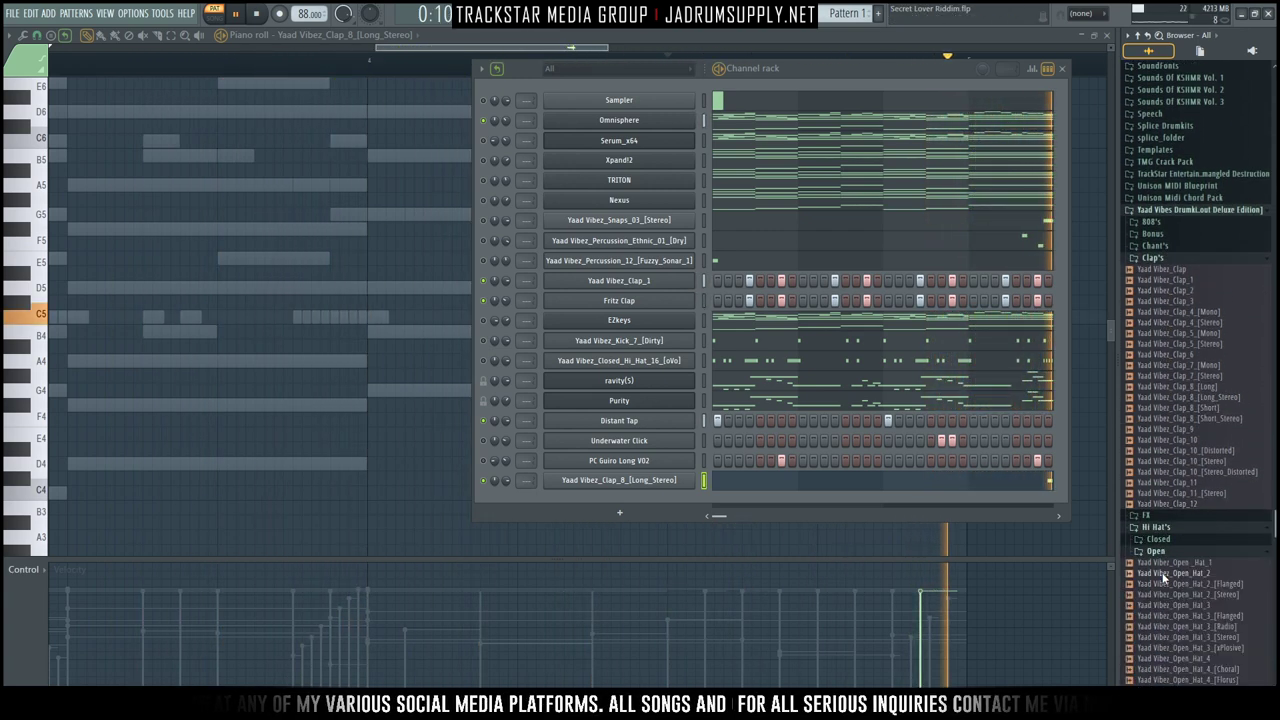
key(space)
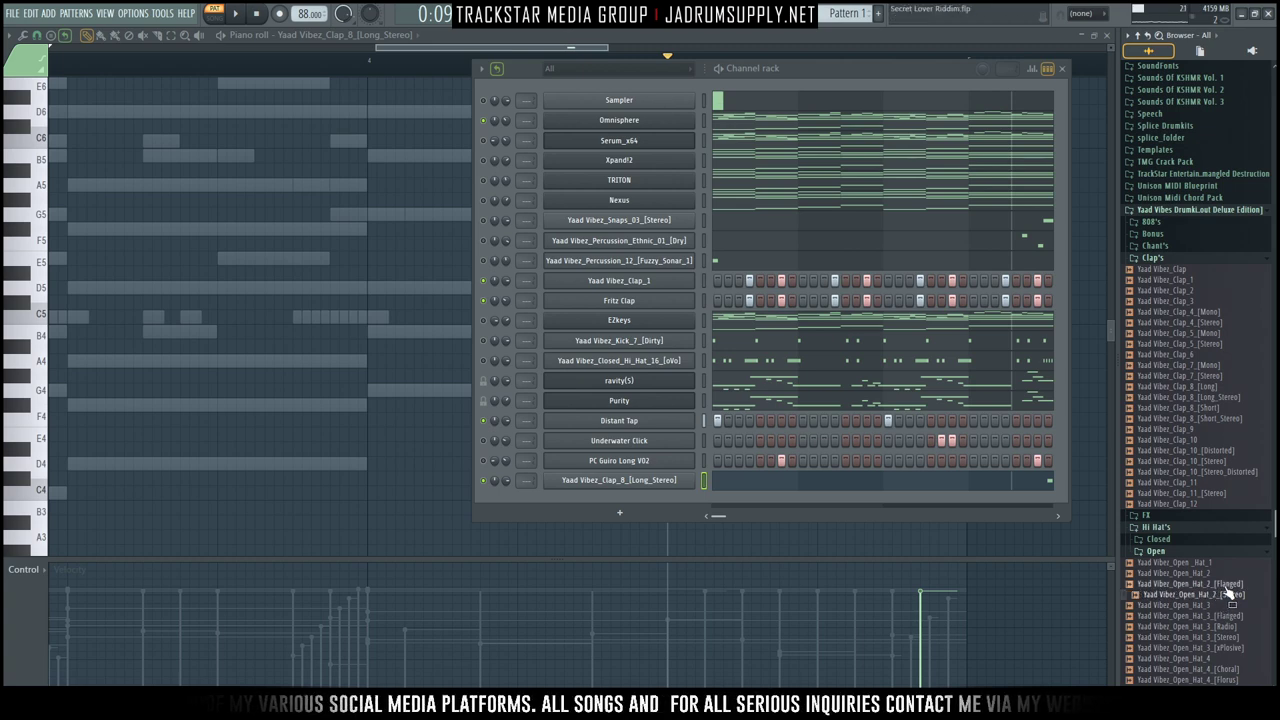
right_click(1222, 600)
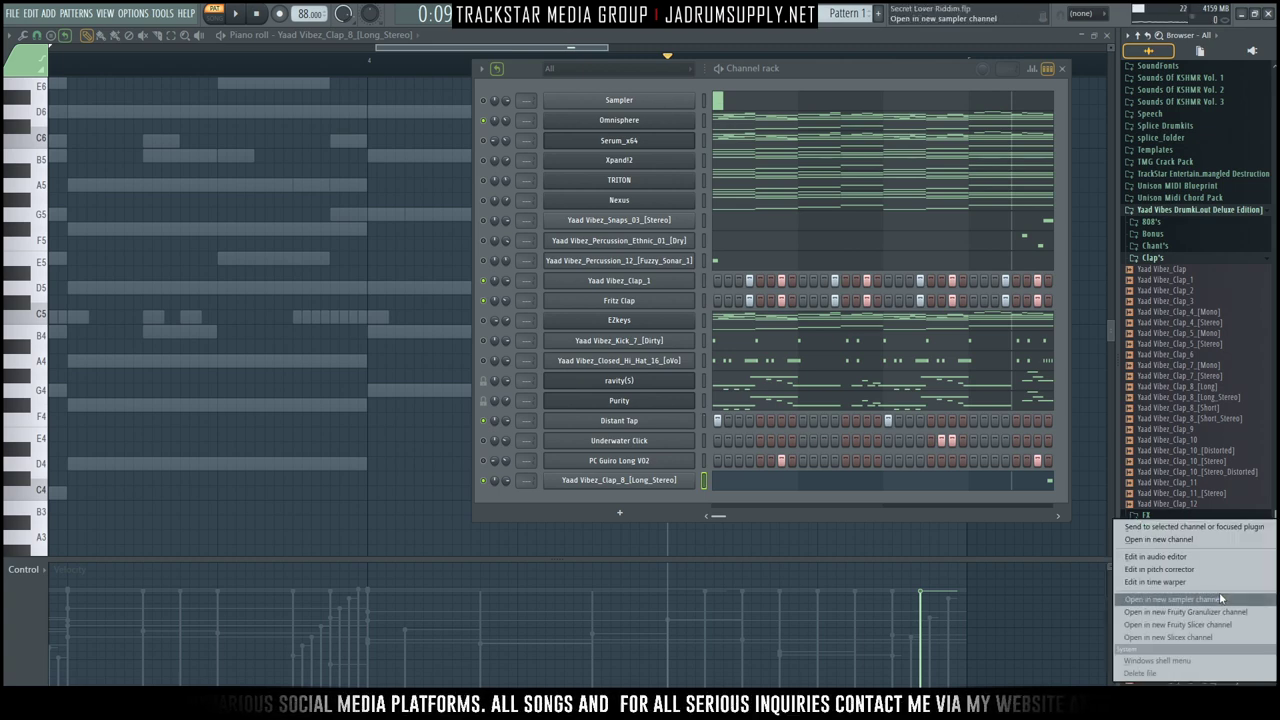
click(1190, 542)
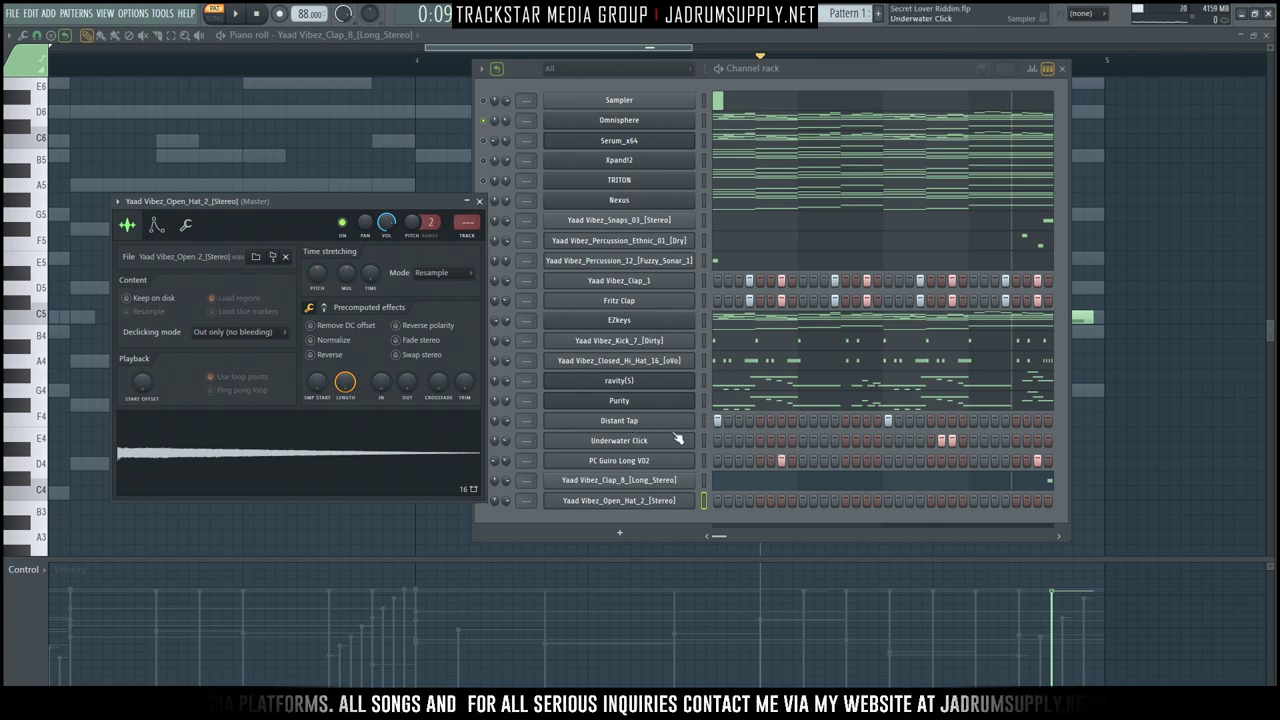
Place open hat hits on steps 1 and 17, audition them with Distant Tap and the long clap, and unmute all channels.
click(716, 502)
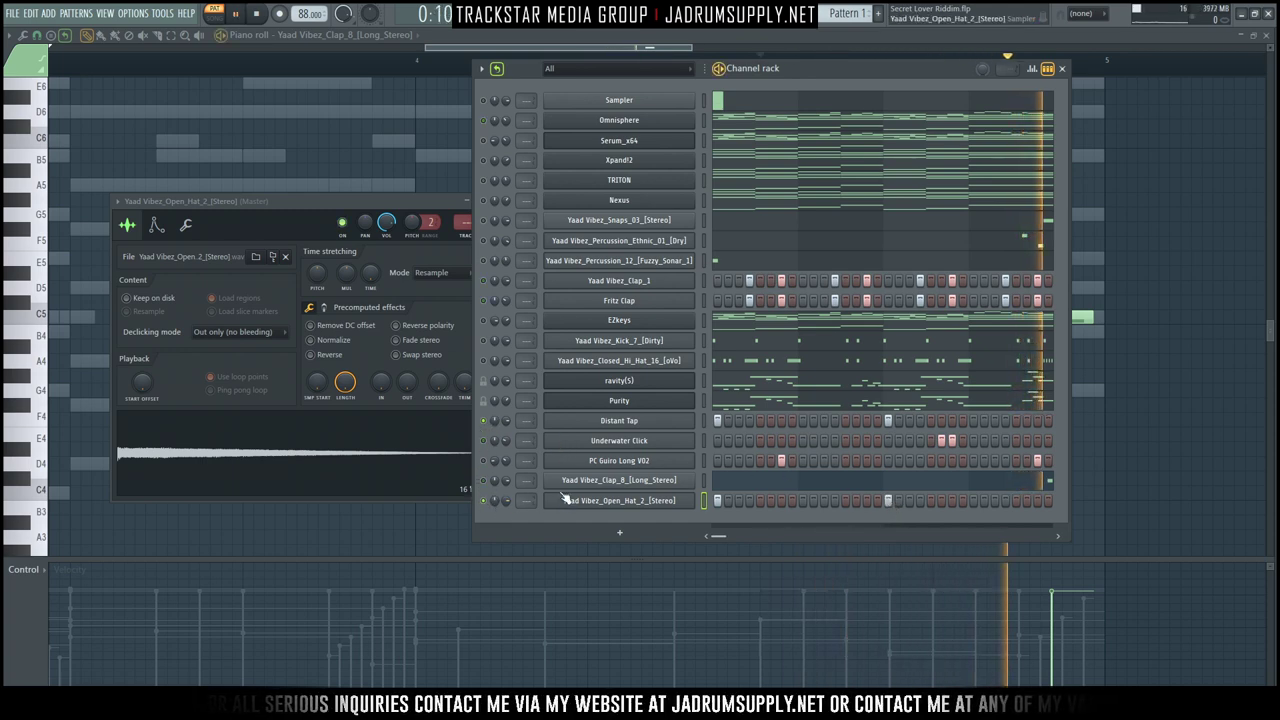
click(485, 481)
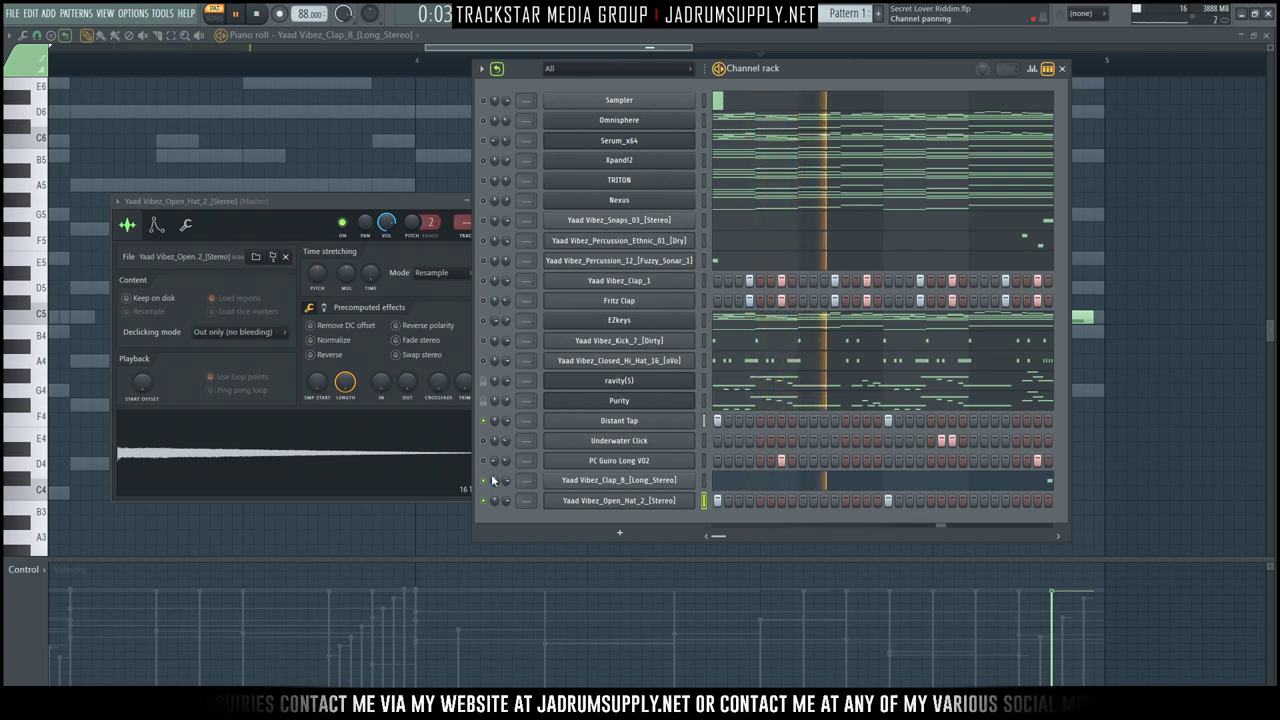
key(space)
key(space)
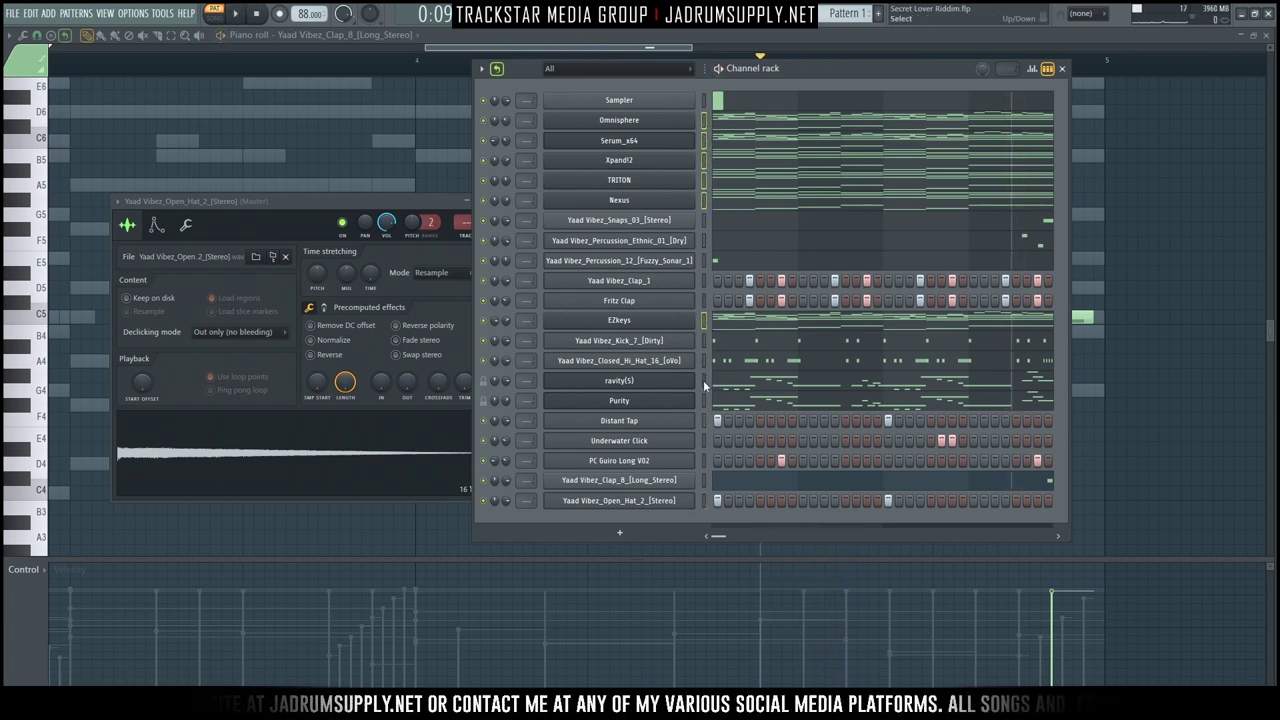
Check the Omnisphere channel's preset and rename the channel Cinematic.
click(628, 121)
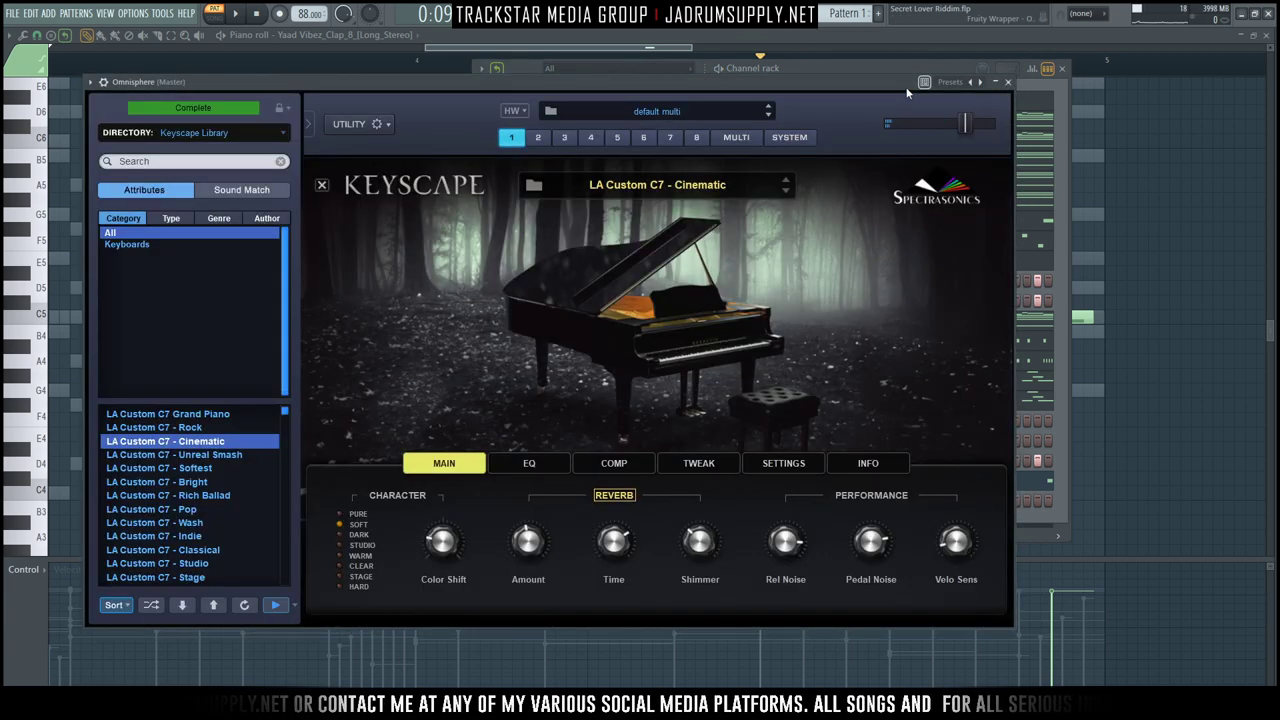
click(1008, 82)
right_click(646, 122)
click(720, 155)
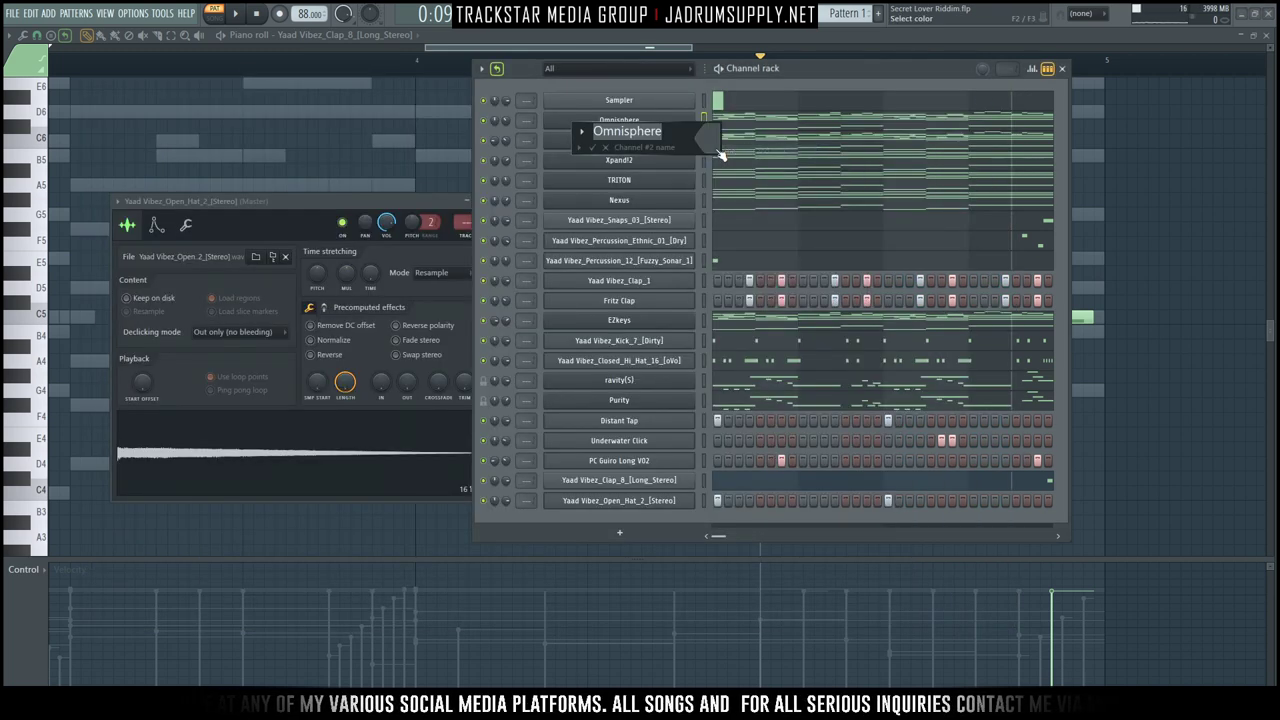
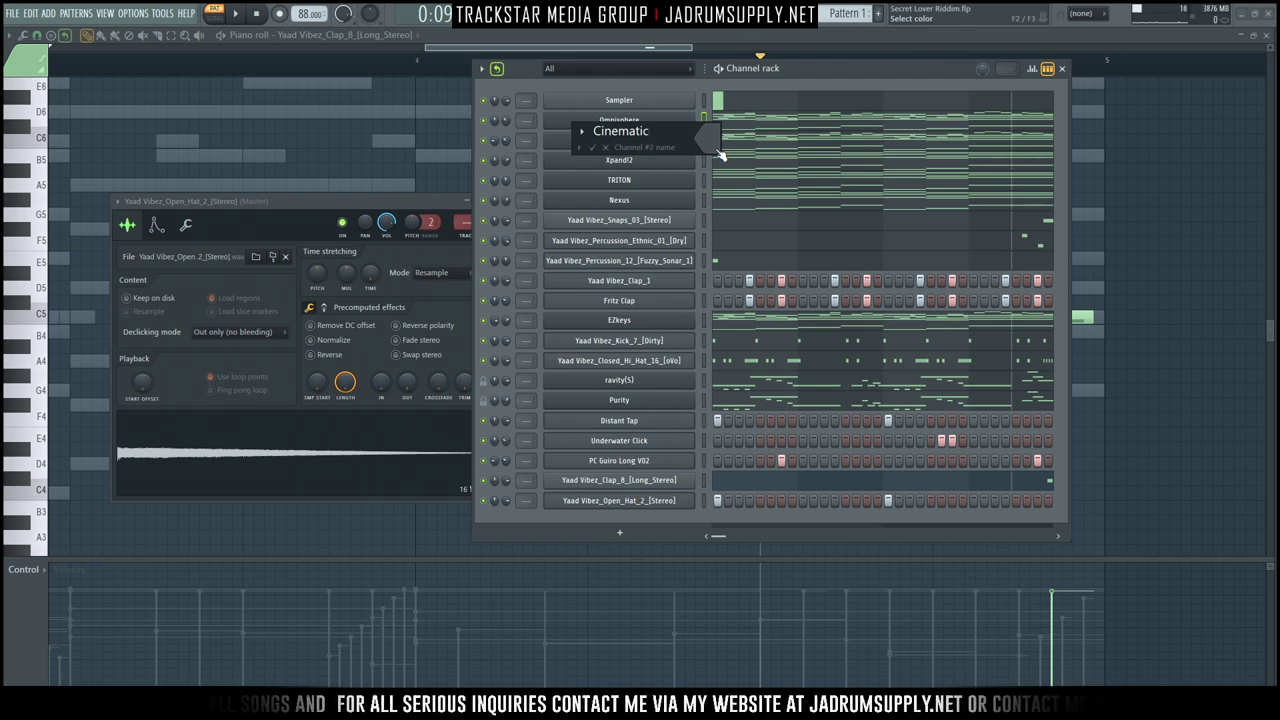
key(Return)
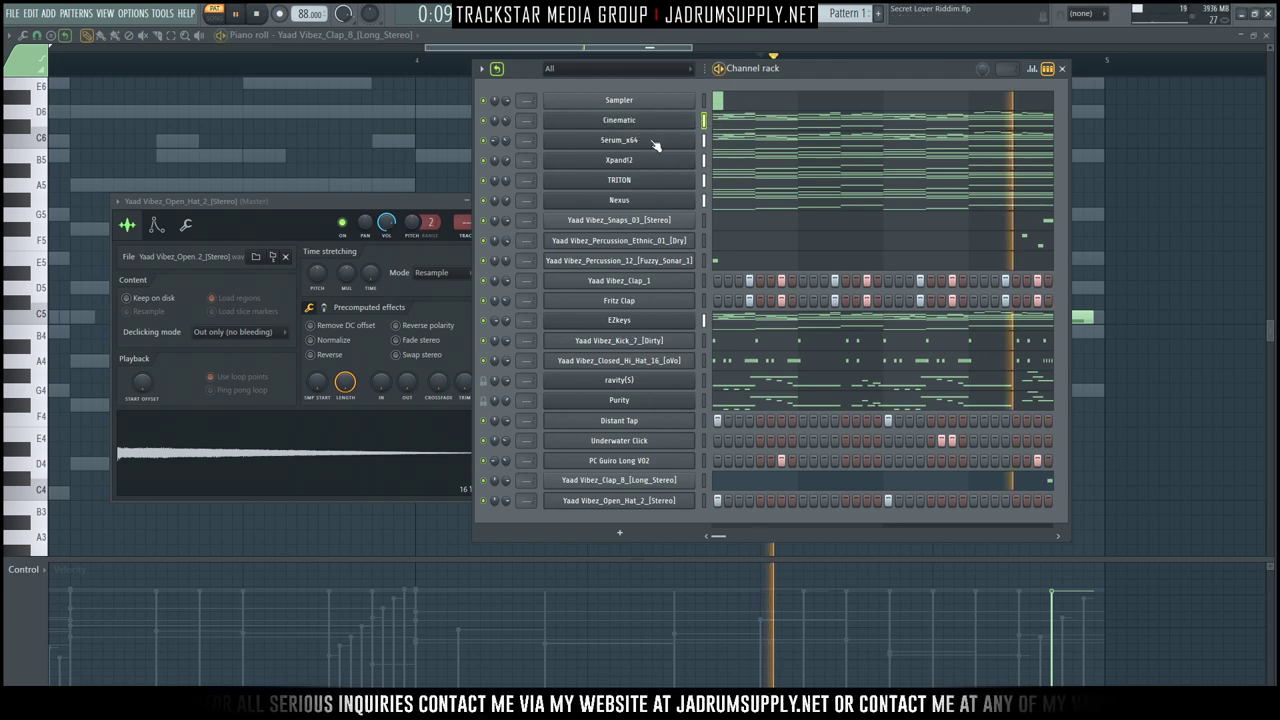
Check the Serum_x64 channel's preset and rename the channel Glockensteel.
click(652, 142)
right_click(650, 142)
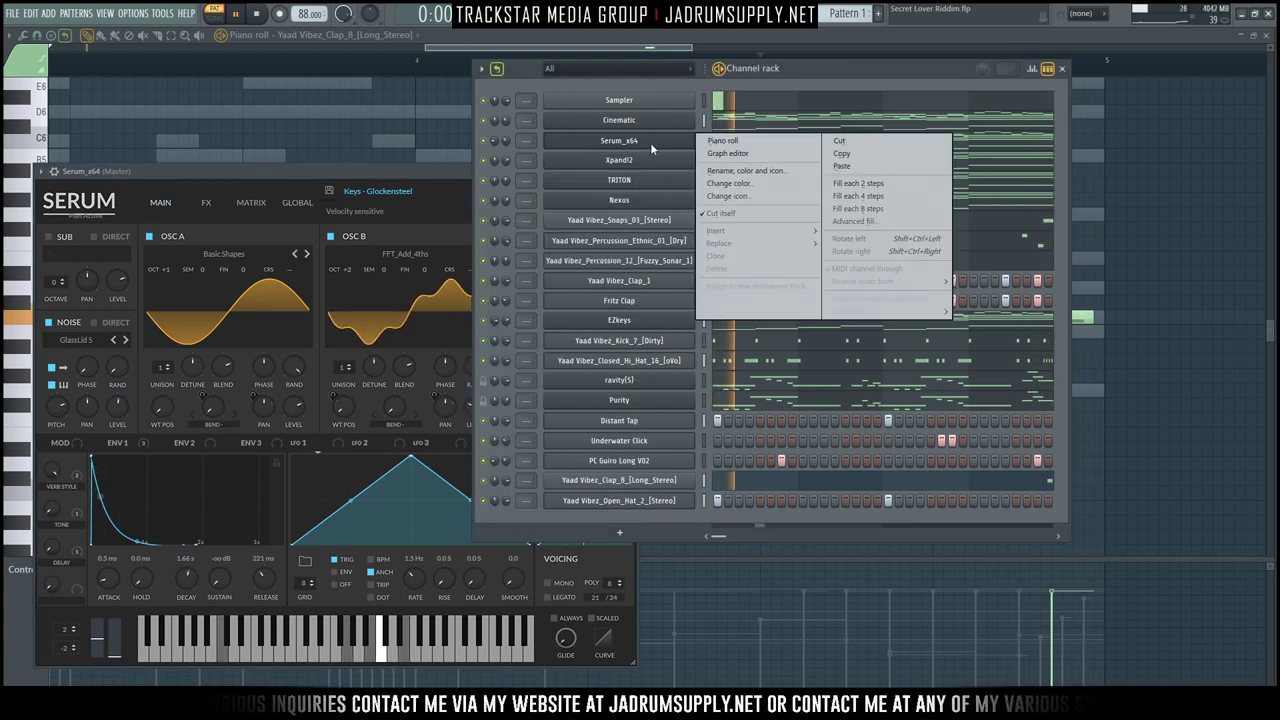
click(746, 170)
text(G)
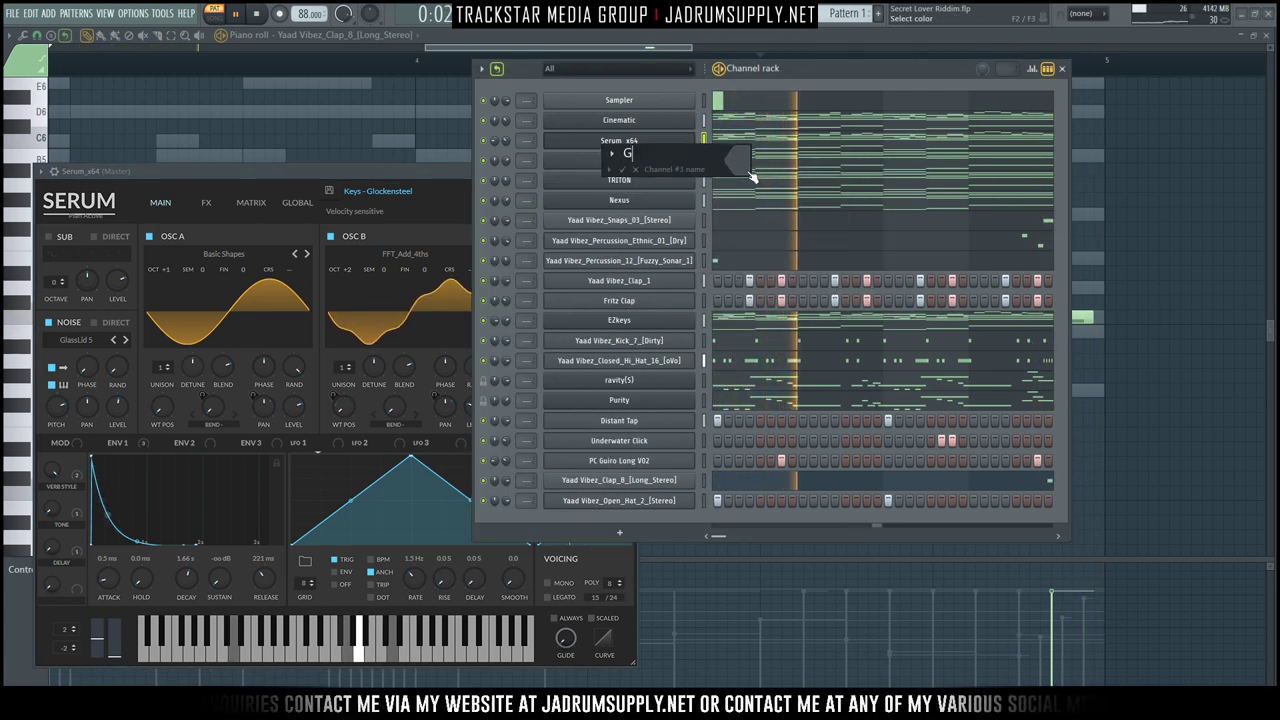
text(lockensteel)
key(Return)
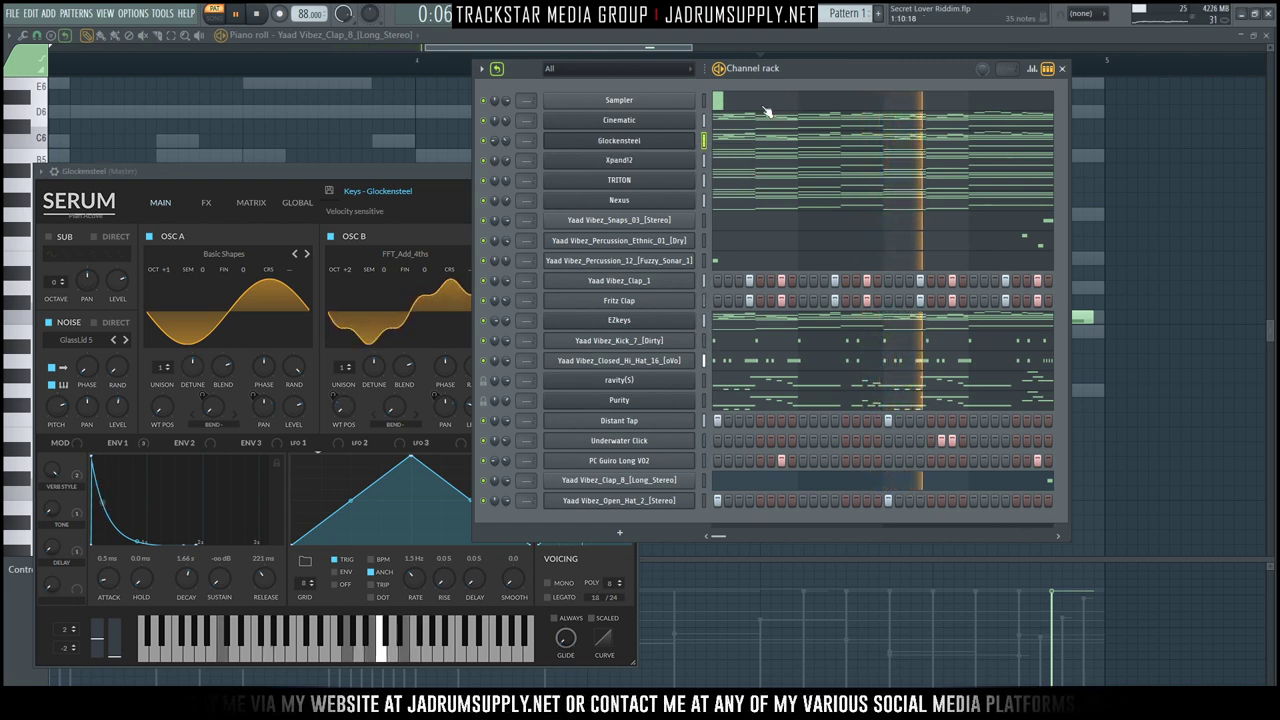
Check the Xpand!2 channel's preset and rename the channel Wavetable Seq Sweep.
click(685, 160)
right_click(692, 158)
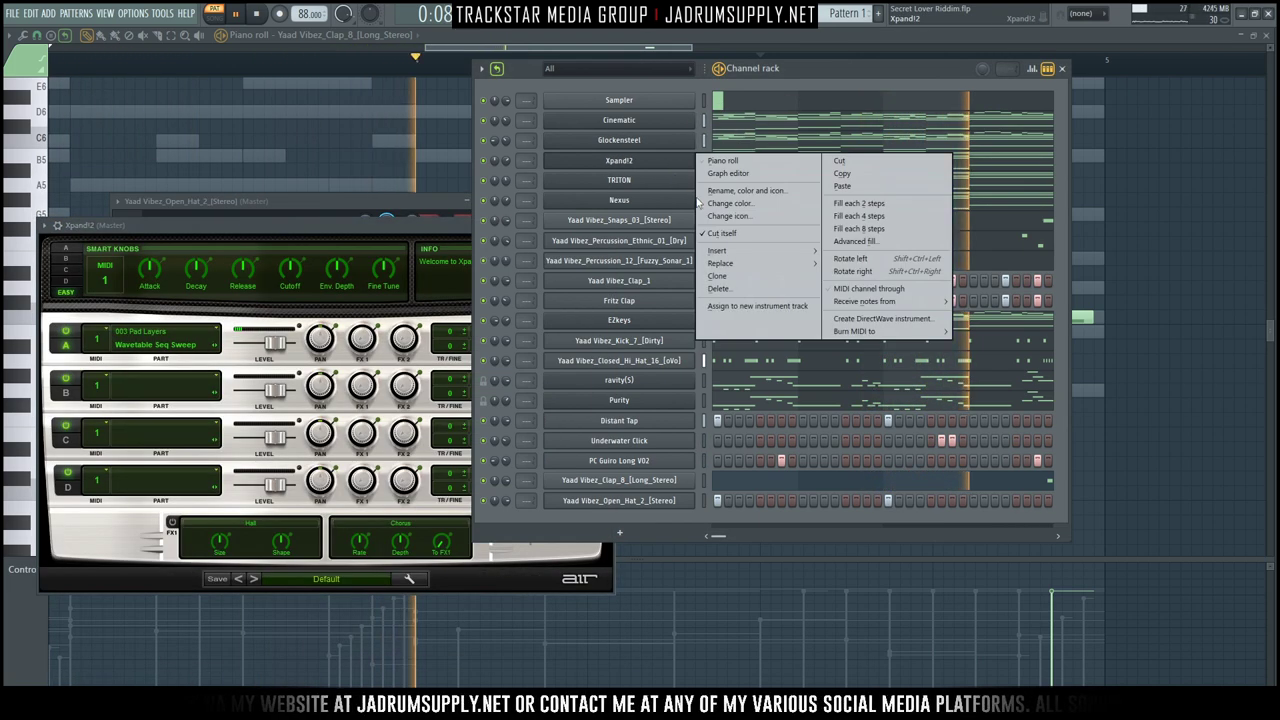
click(770, 202)
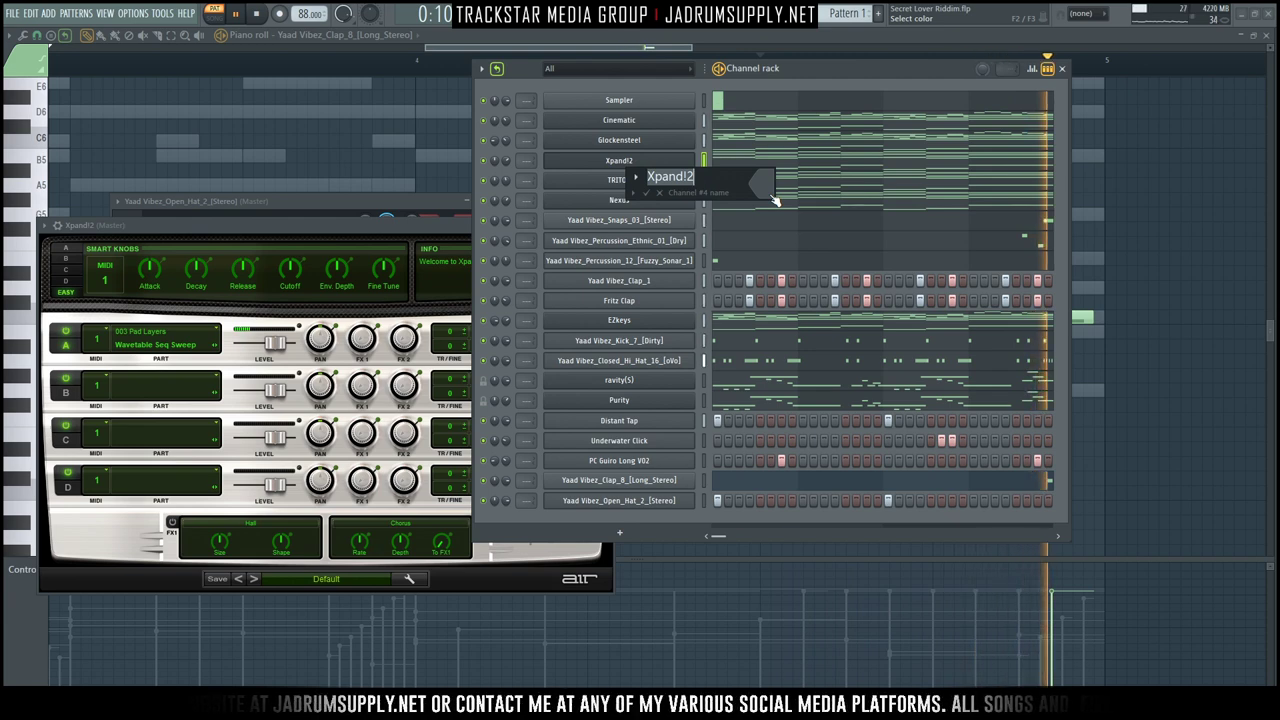
text(Wavetable Seq)
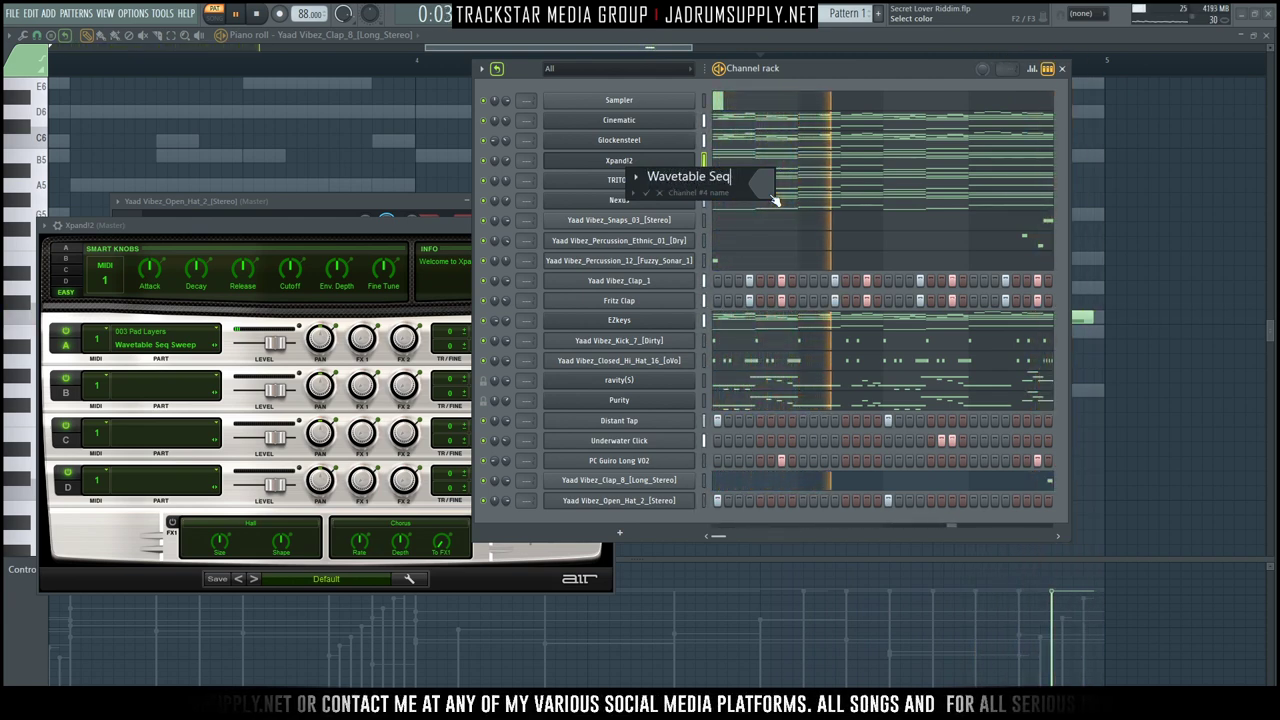
text( Sweep)
key(Return)
Rename the TRITON channel Legato Strings.
right_click(673, 180)
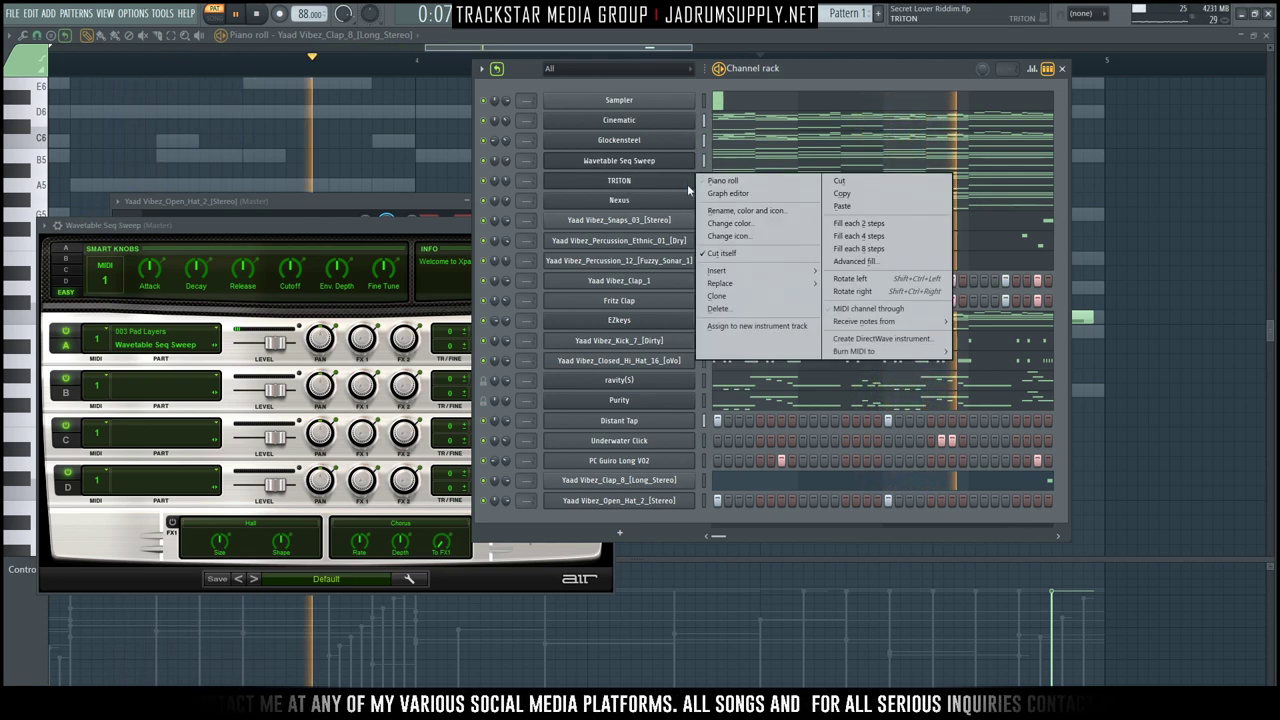
click(746, 210)
text(Legta)
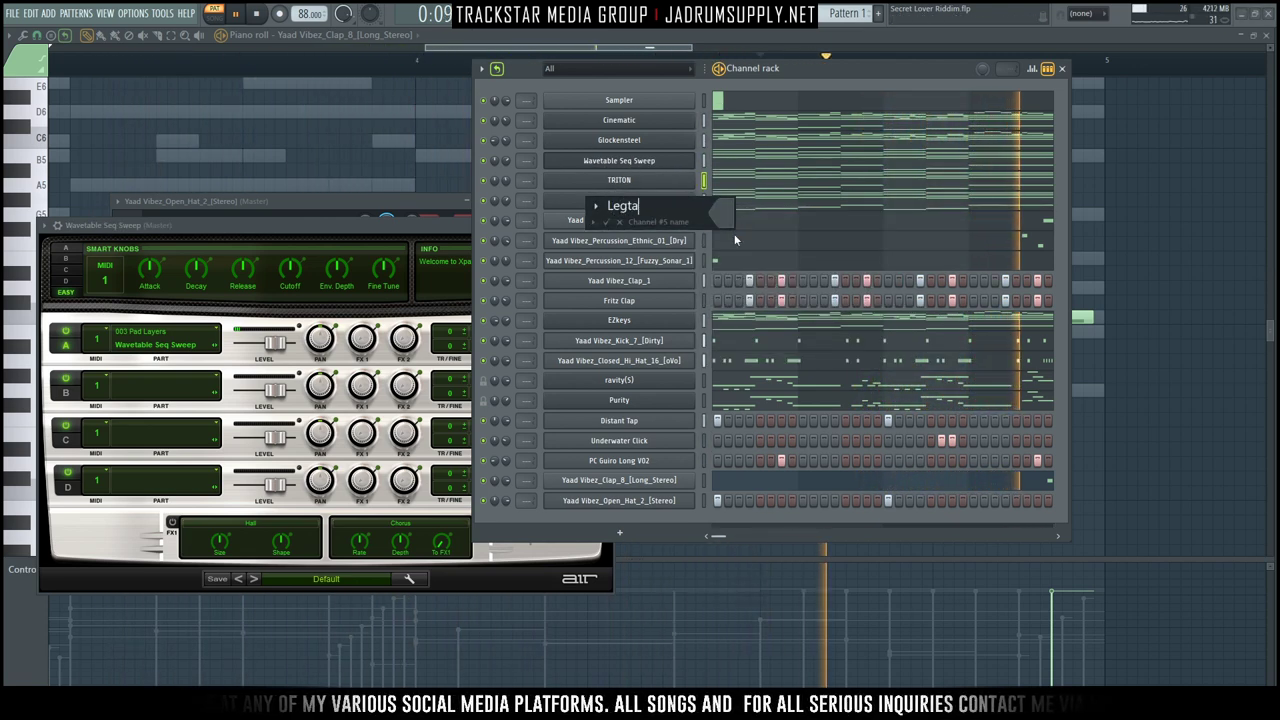
key(BackSpace)
key(BackSpace)
text(ato)
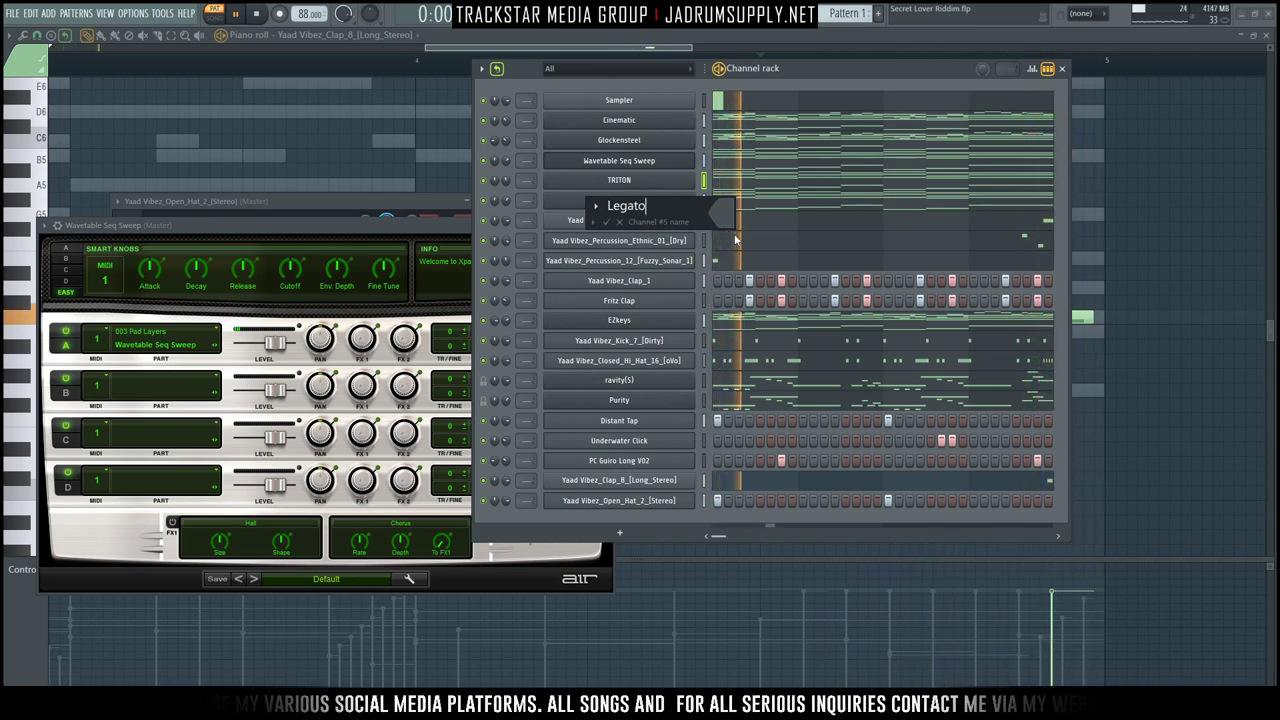
text( Strings)
key(Return)
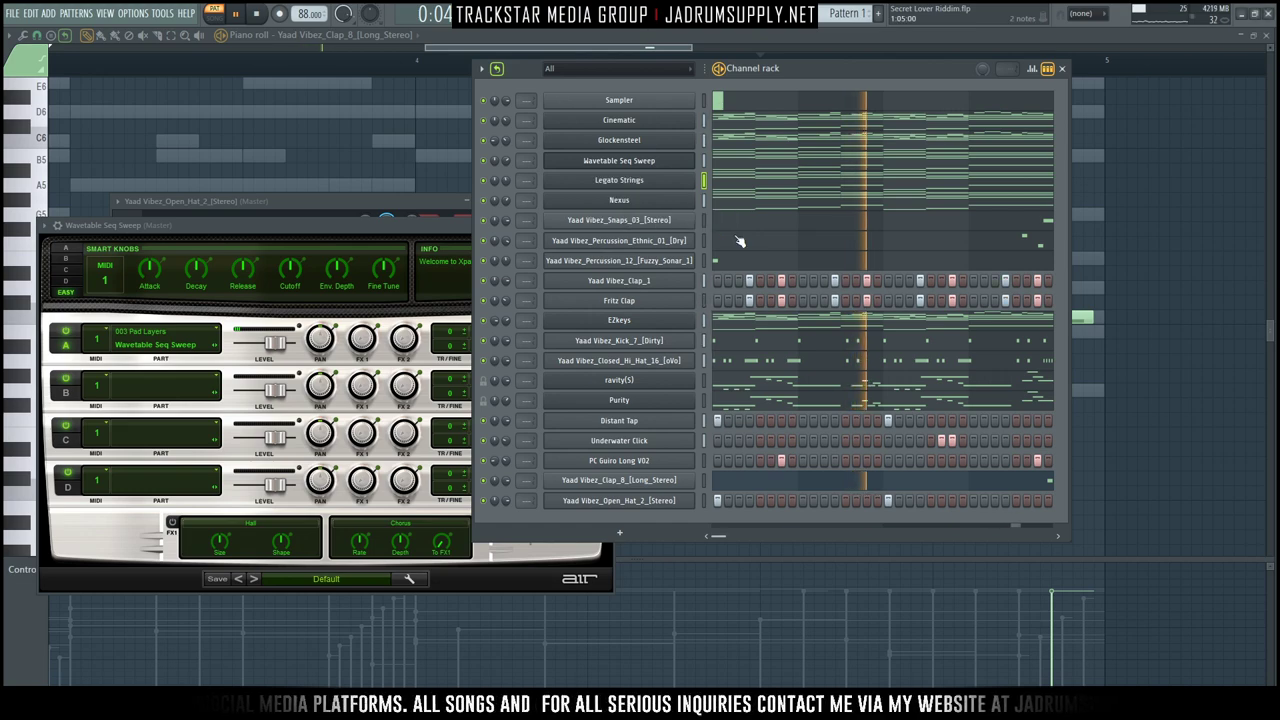
Check the Nexus channel's preset and rename the channel M M Arp Magua.
click(648, 202)
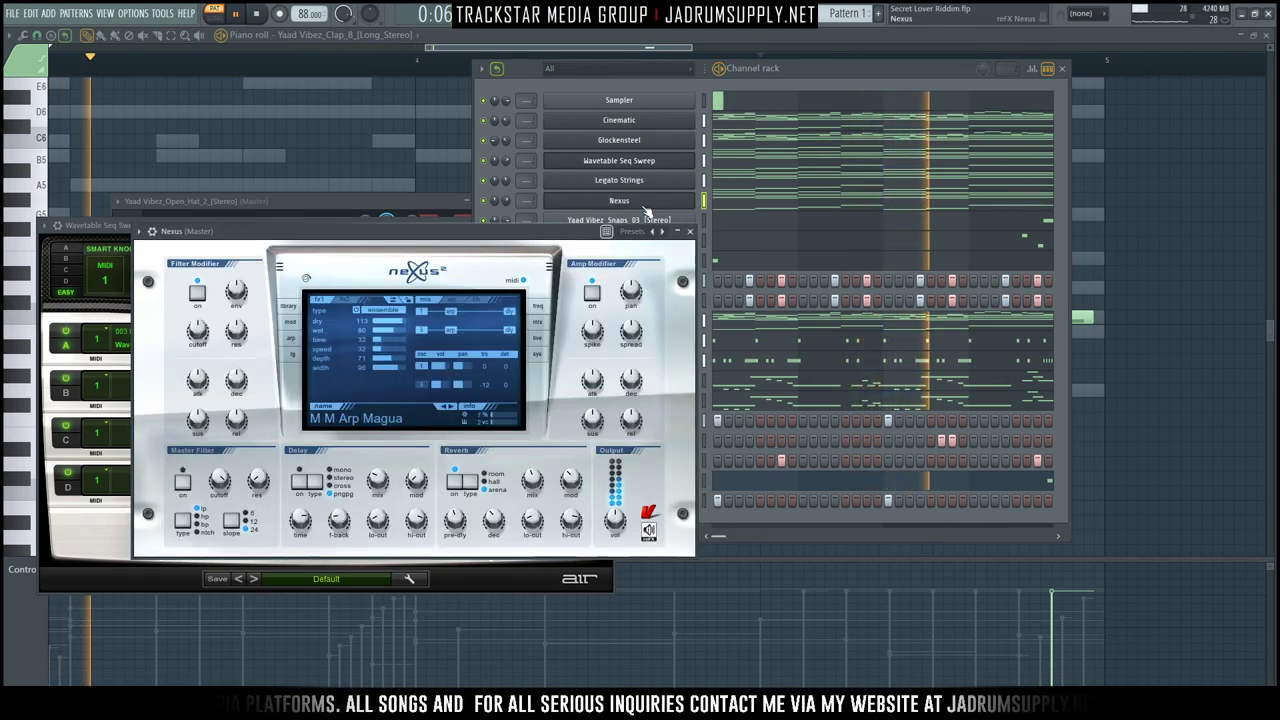
right_click(690, 200)
click(757, 232)
text(M M Ma)
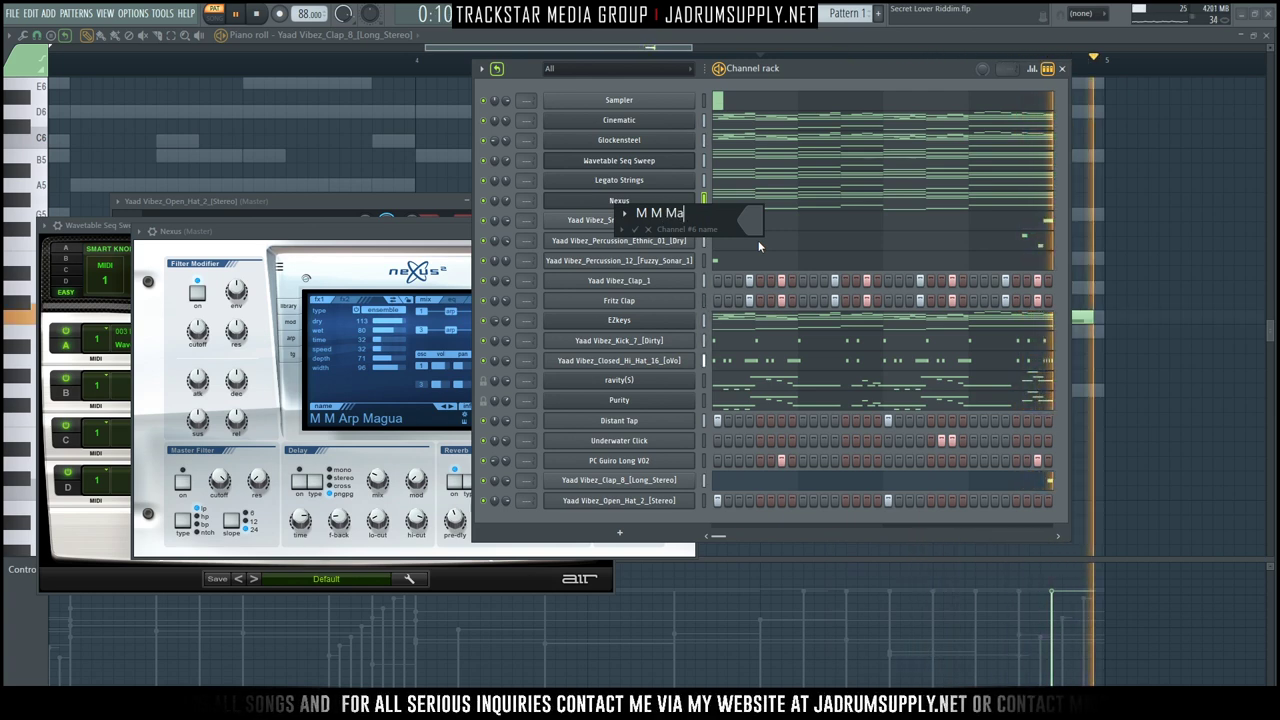
key(BackSpace)
key(BackSpace)
key(BackSpace)
text(Ar)
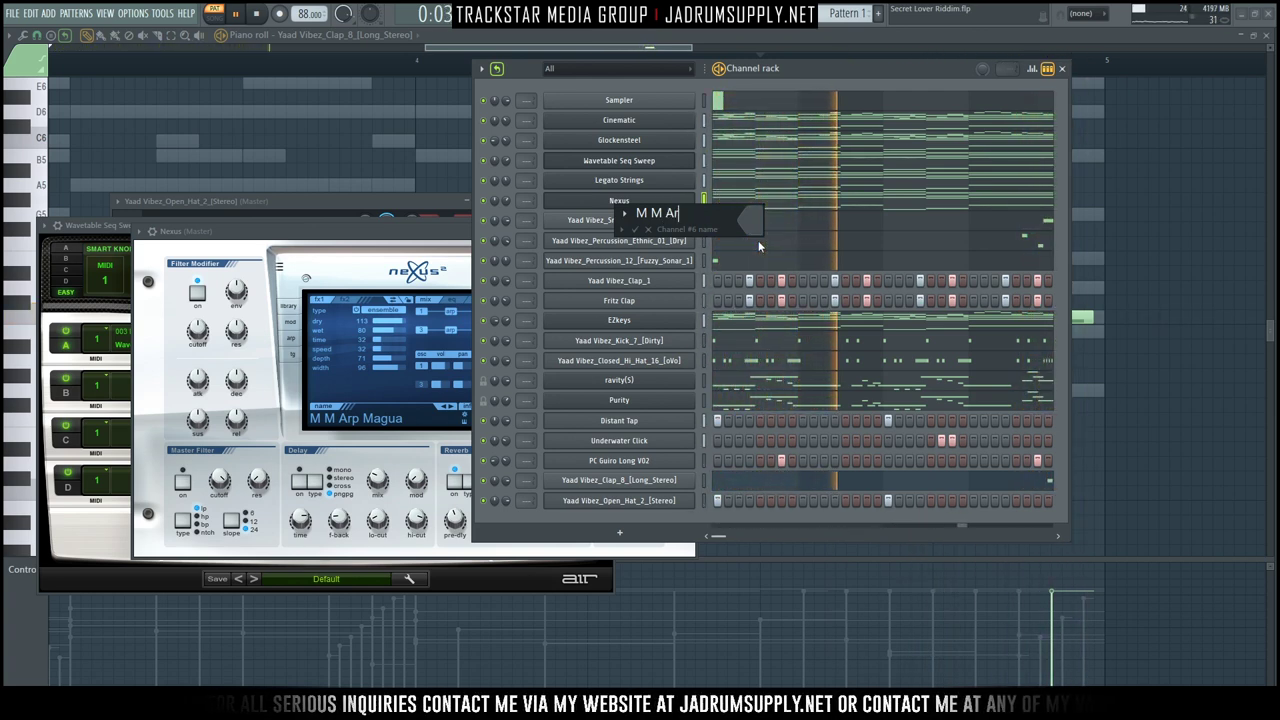
text(p Ma)
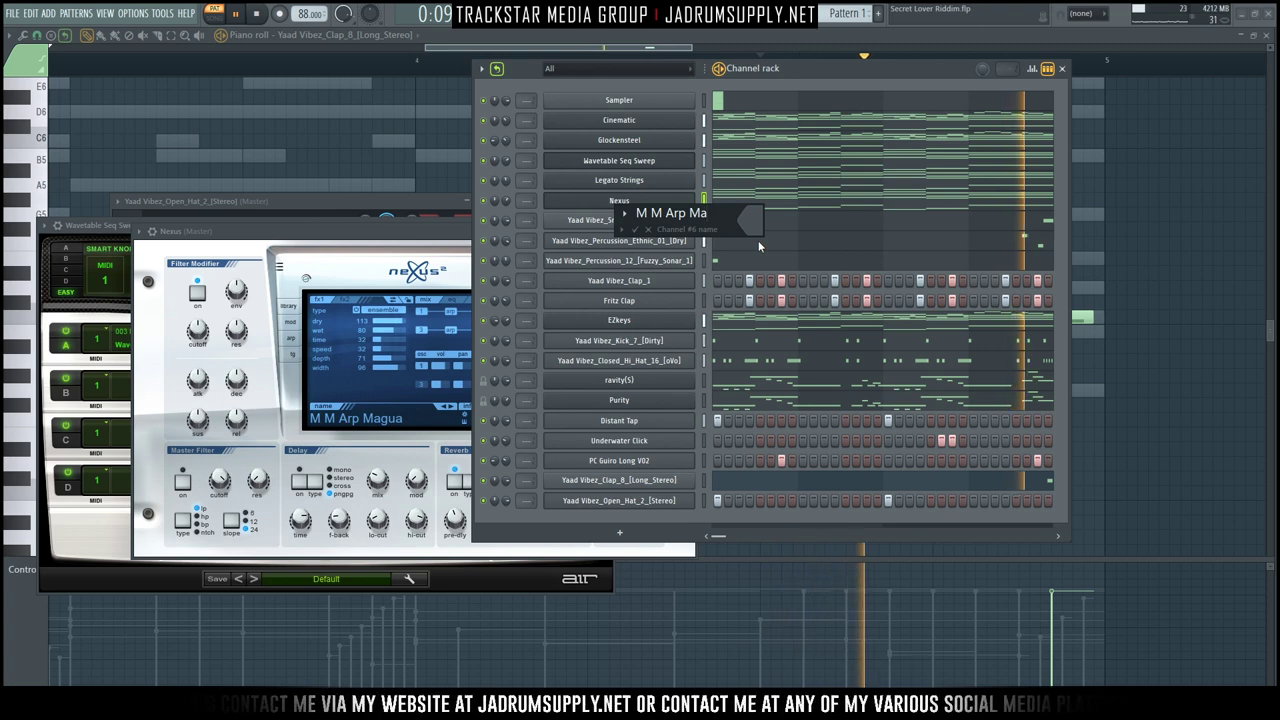
text(gua)
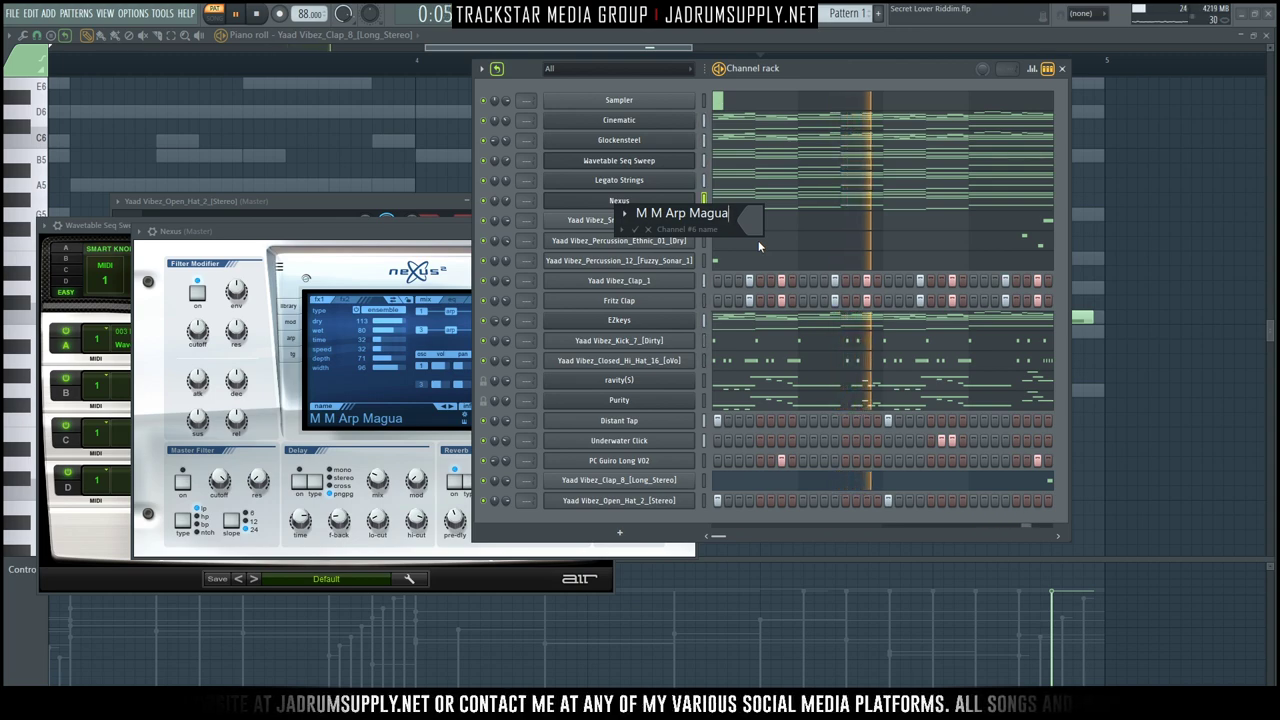
key(Return)
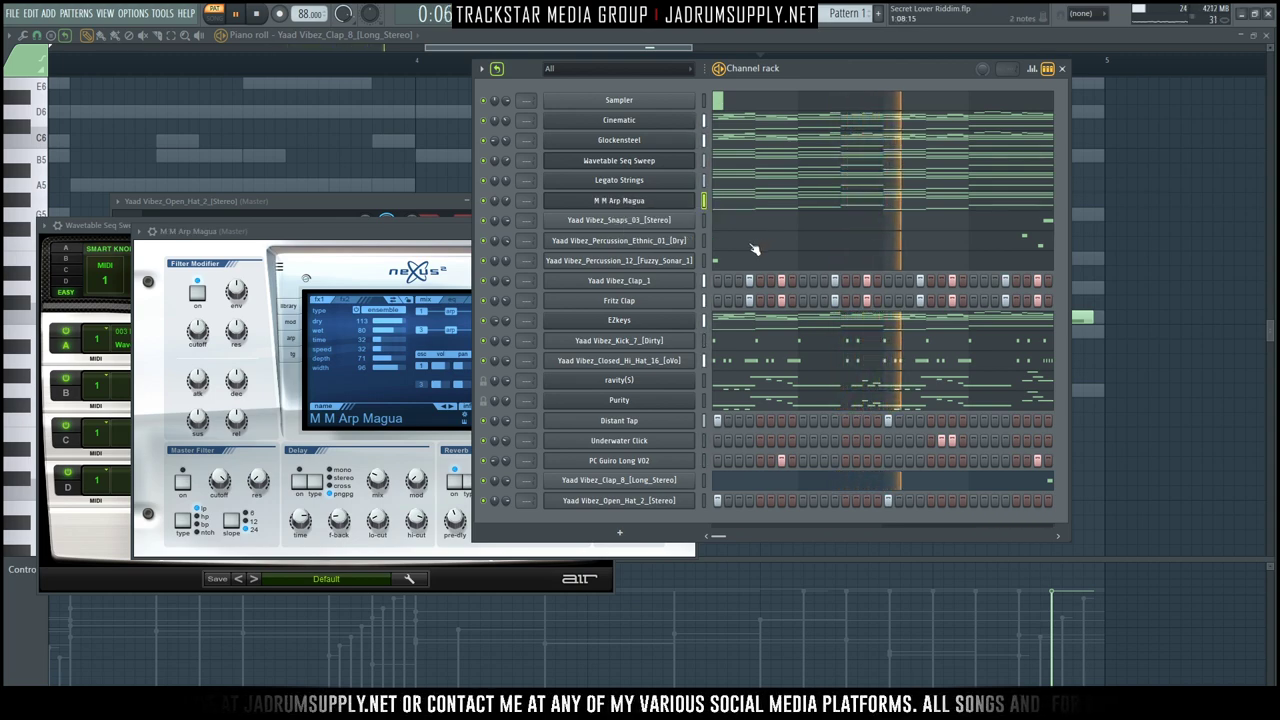
Check the EZkeys channel's sound and rename the channel Electric 200A Ballad.
click(672, 320)
click(794, 152)
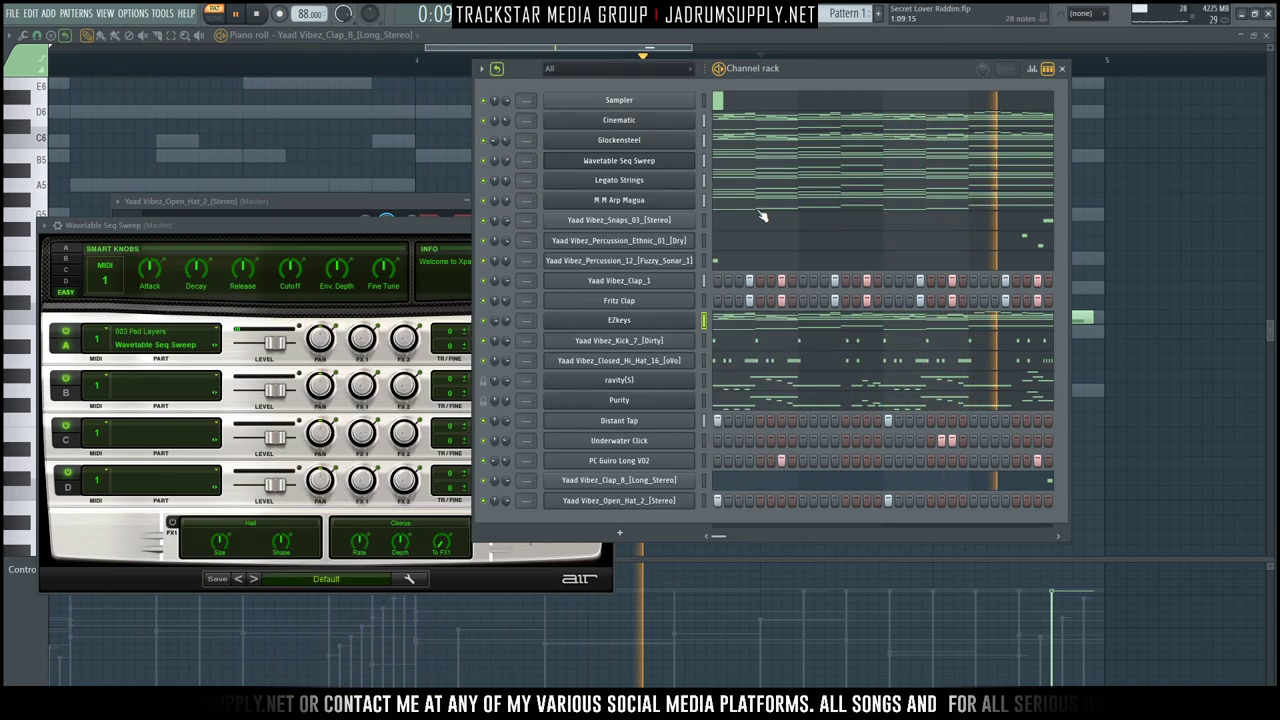
right_click(640, 321)
click(733, 350)
text(Electric)
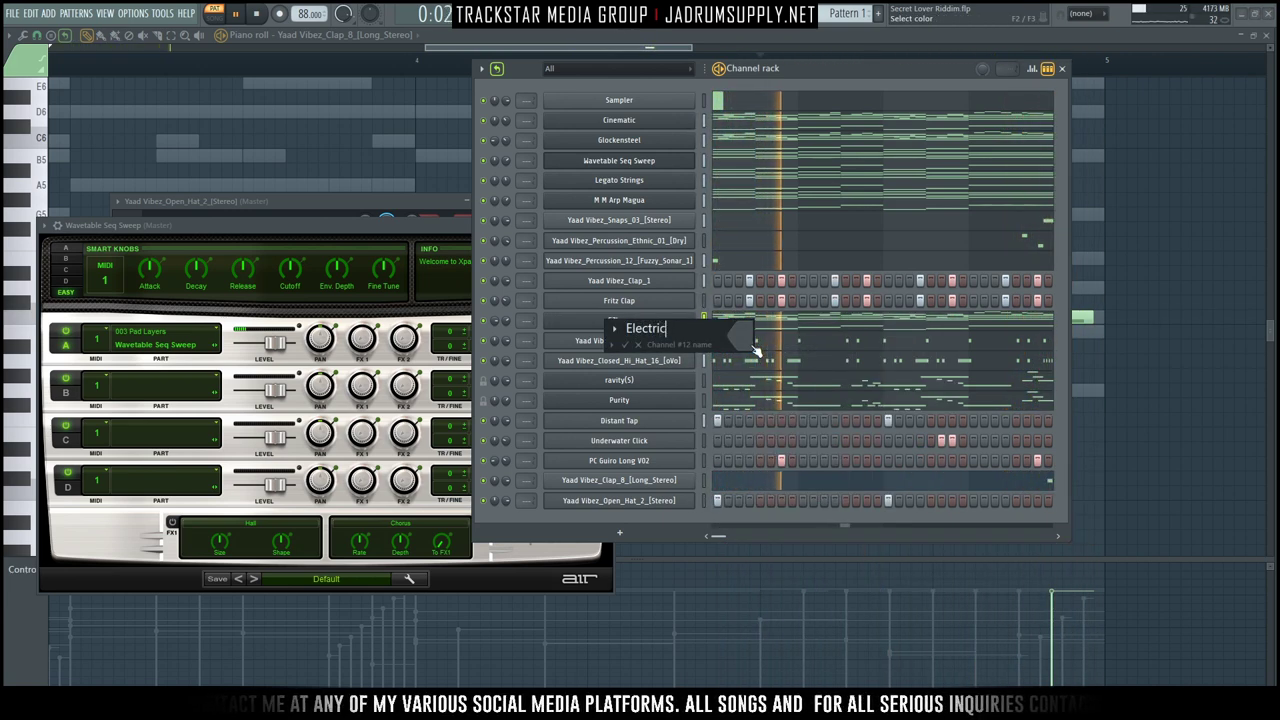
text( 200A)
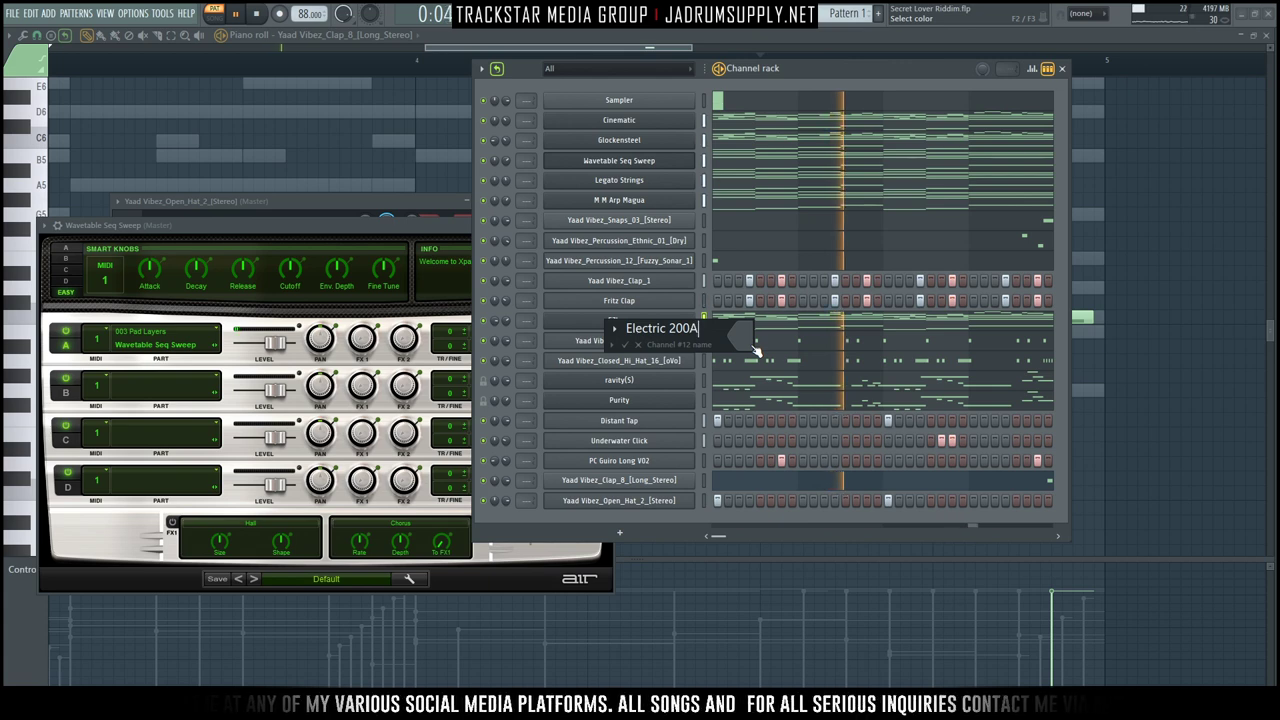
text( B)
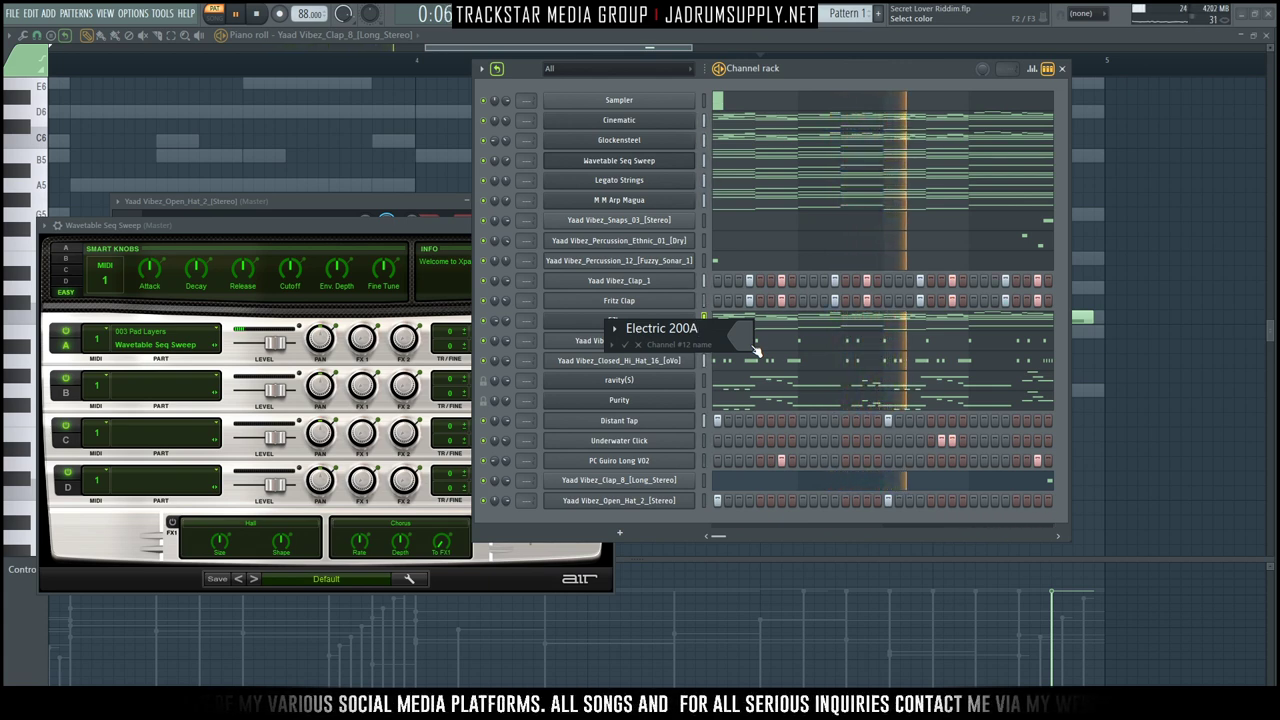
text(allad)
key(Return)
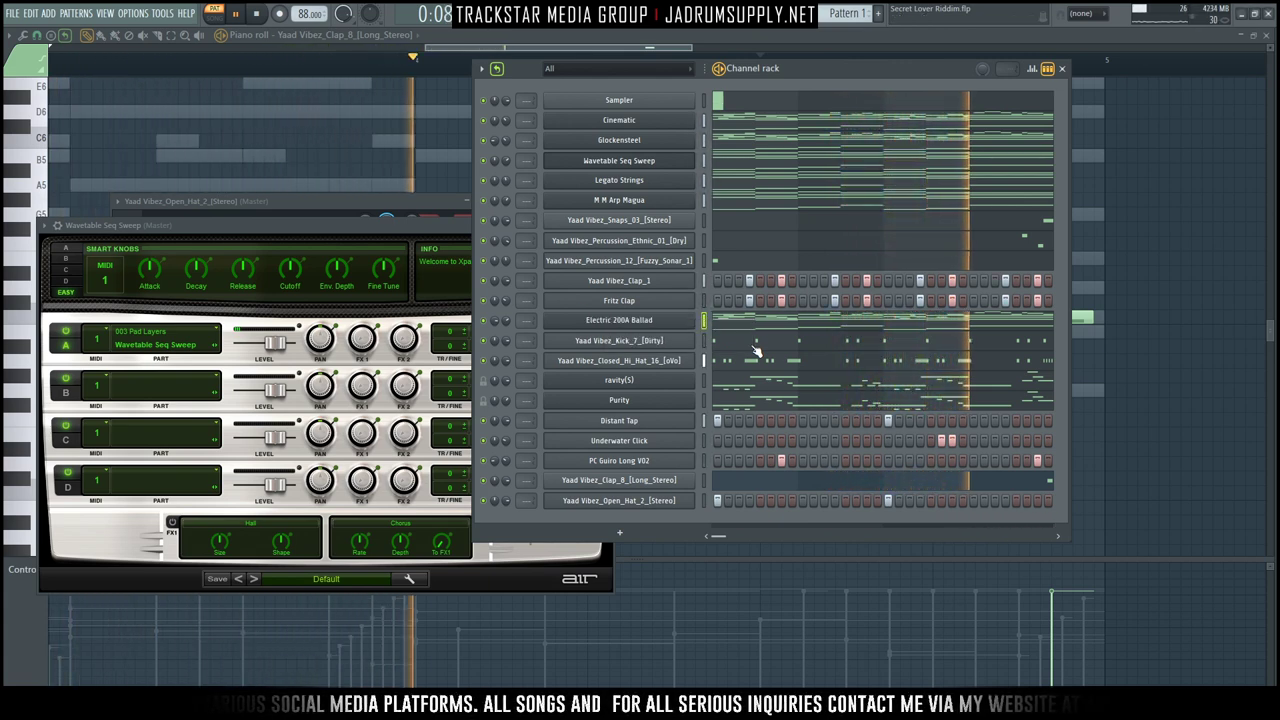
Rename the ravity(S) channel Breathe Bells.
right_click(668, 381)
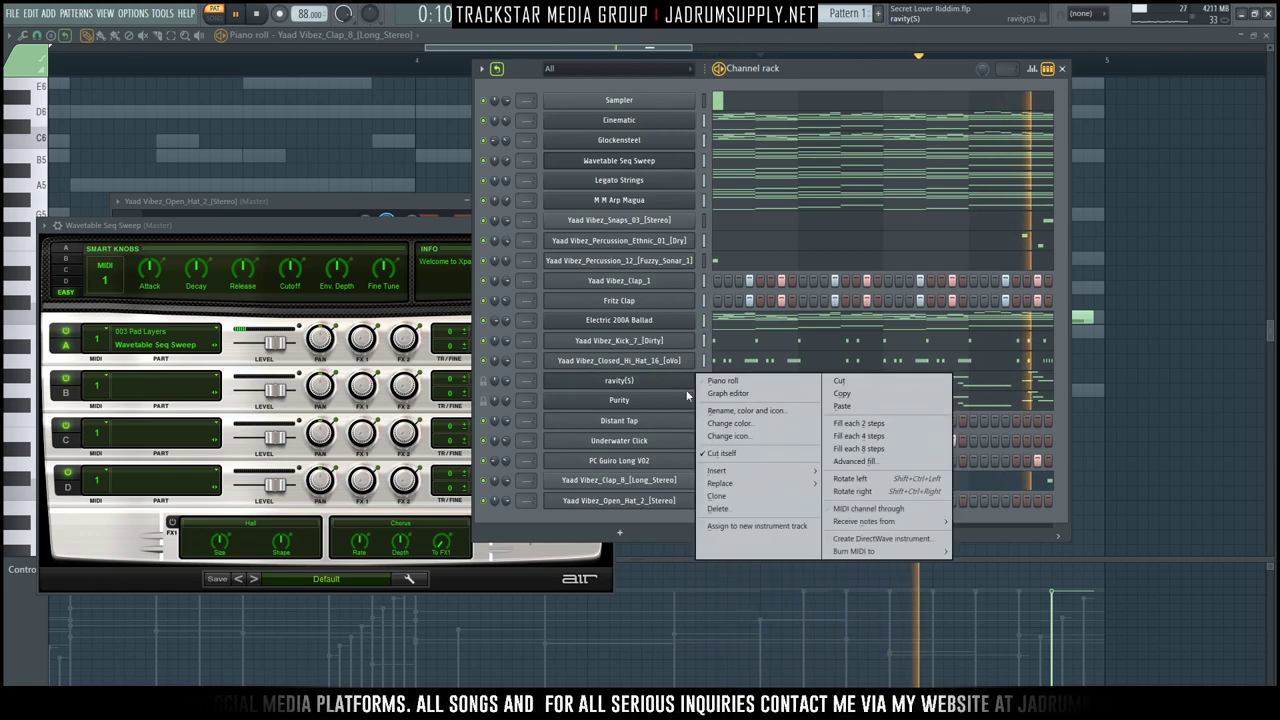
click(744, 411)
text(Bre)
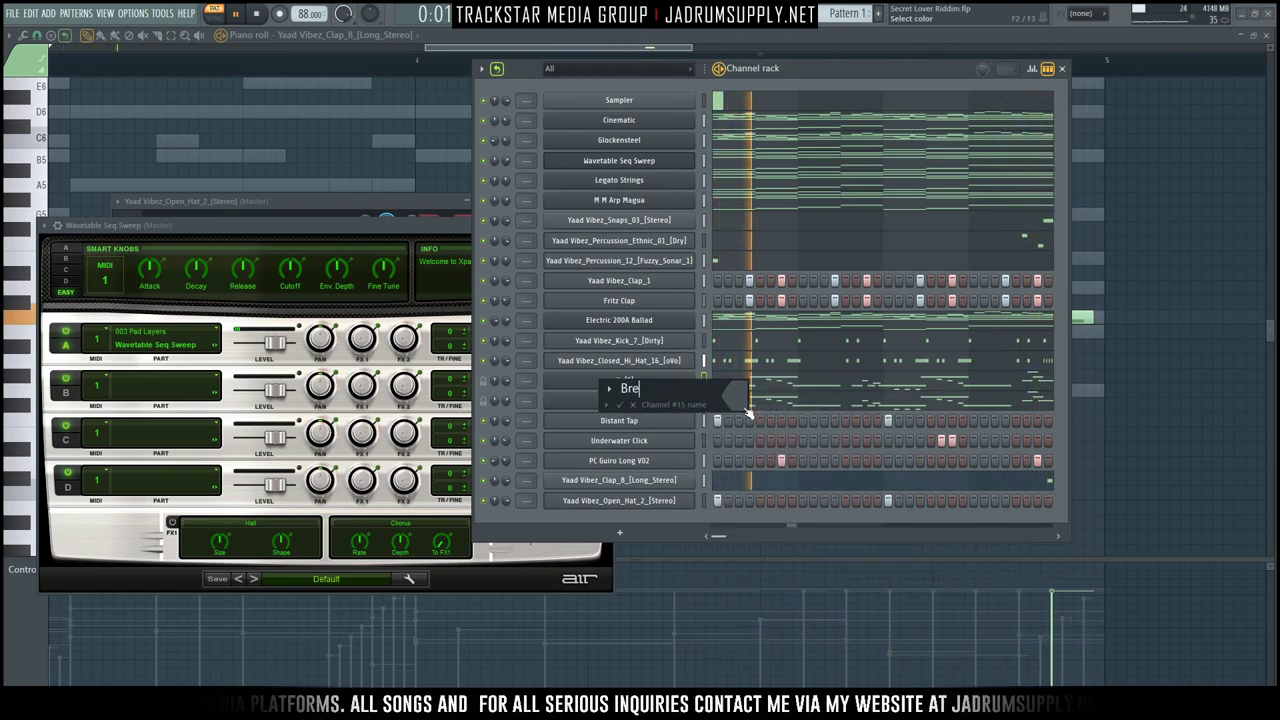
text(athe Bells)
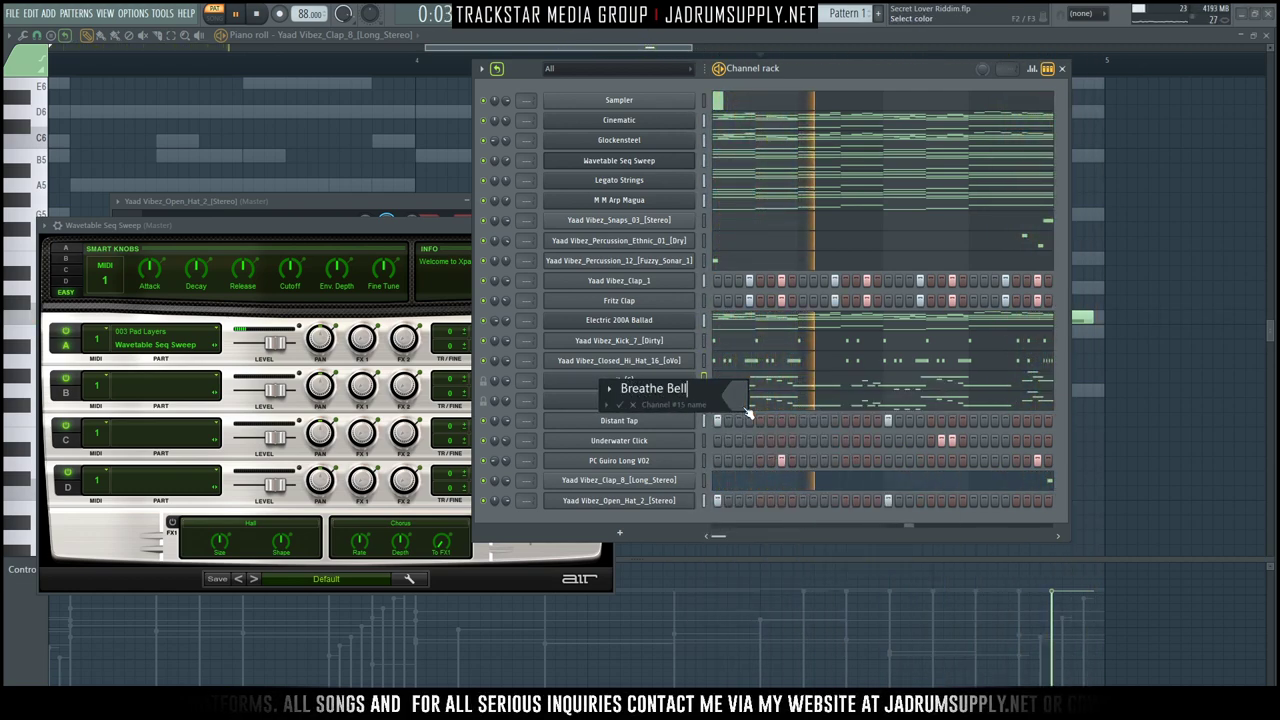
key(Return)
Rename the Purity channel Autumn.
right_click(640, 401)
click(762, 432)
text(Autumn)
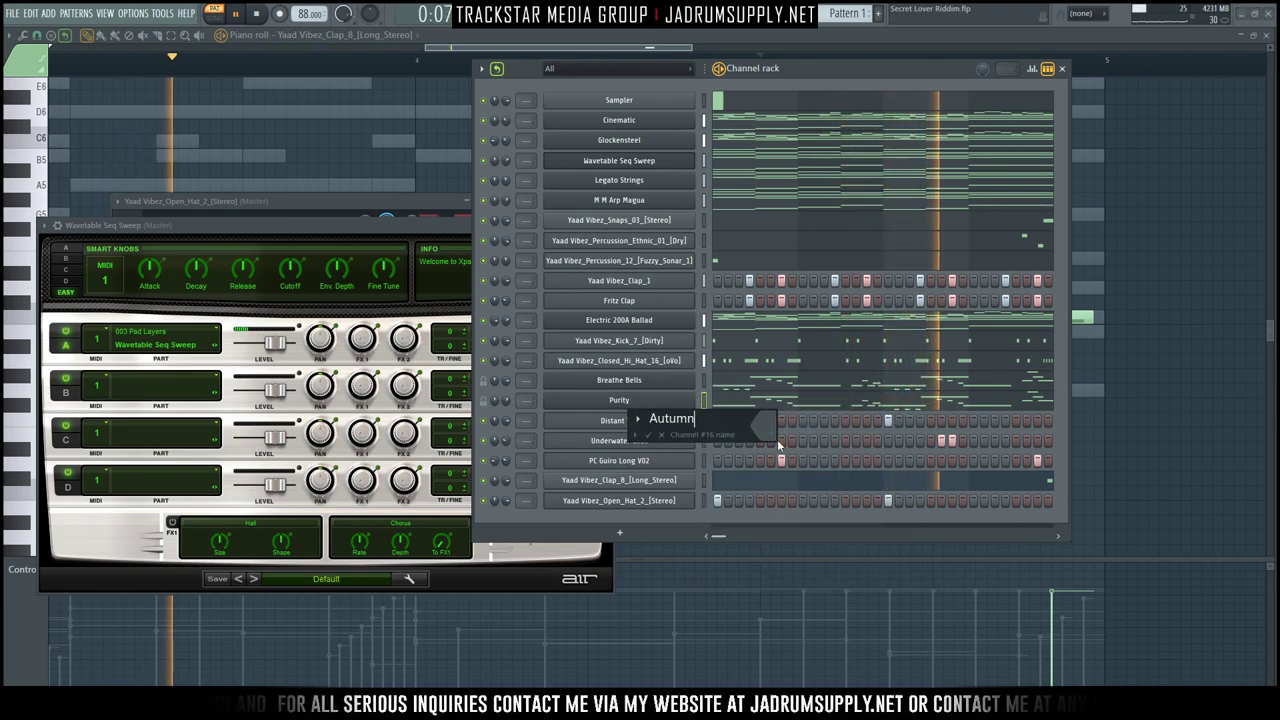
key(Return)
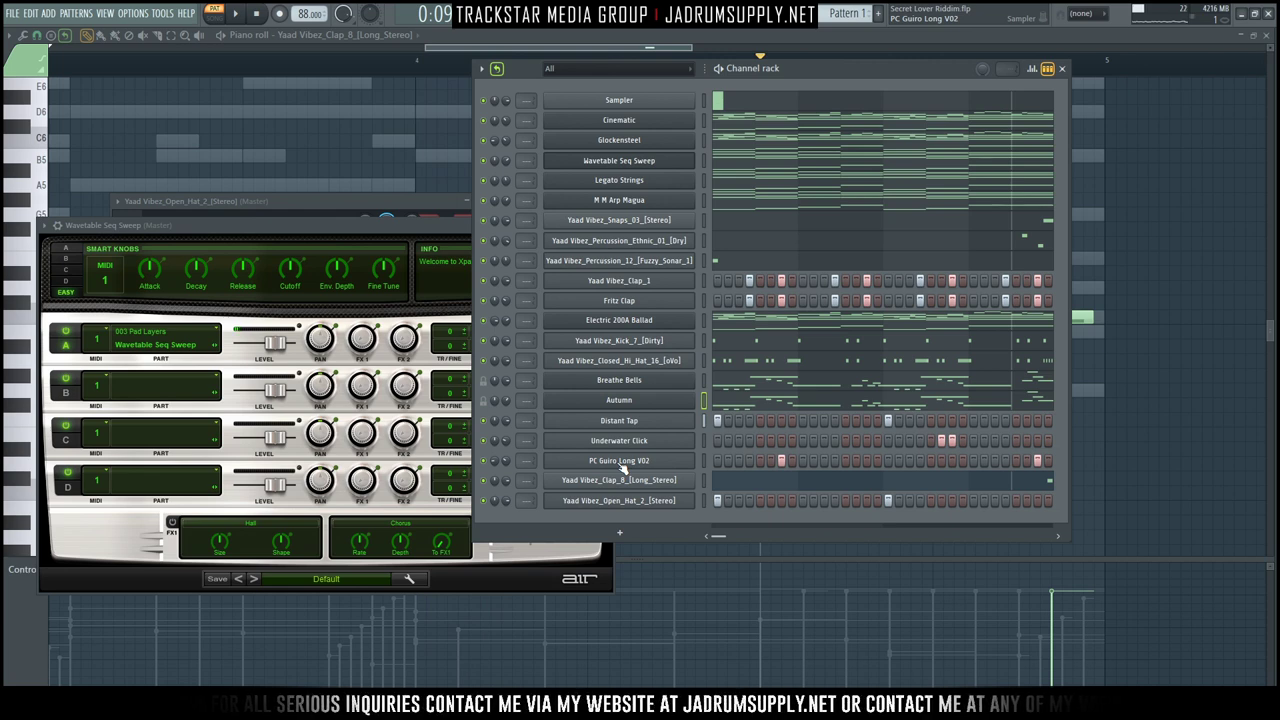
Add a new Serum_x64 instrument channel from the xFer plugins to the channel rack.
click(622, 537)
mouse_move(642, 535)
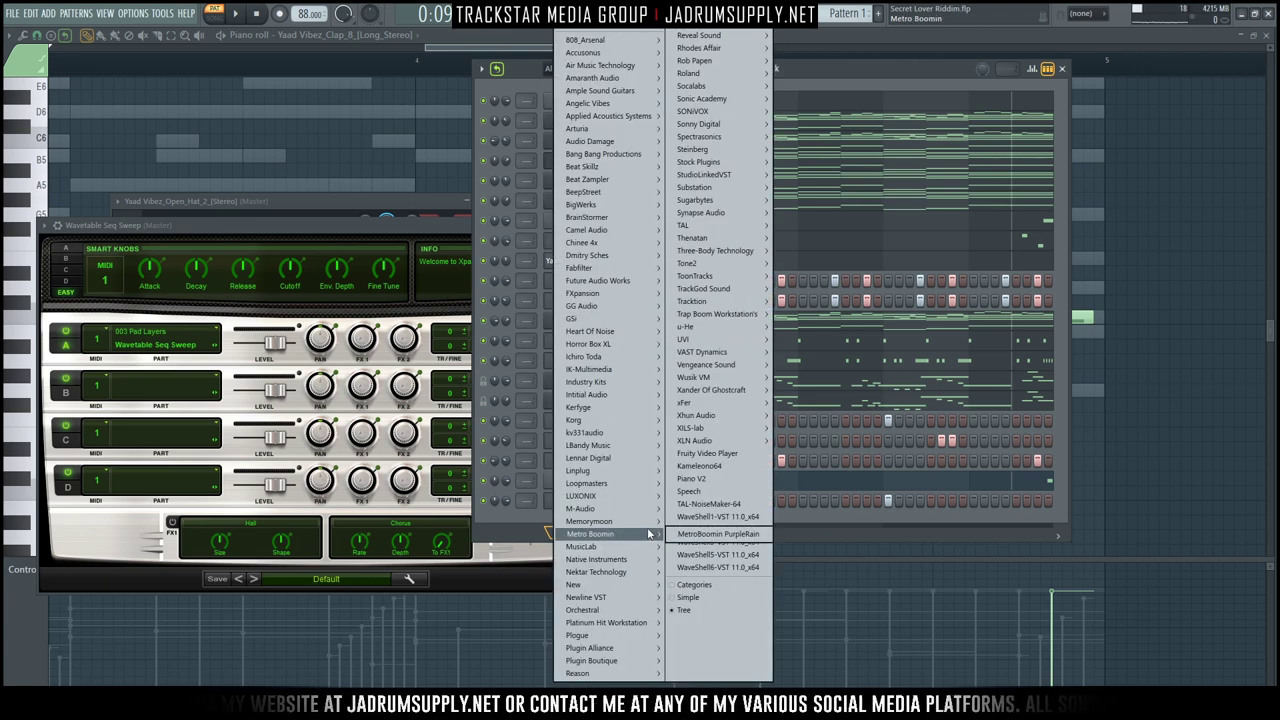
mouse_move(650, 444)
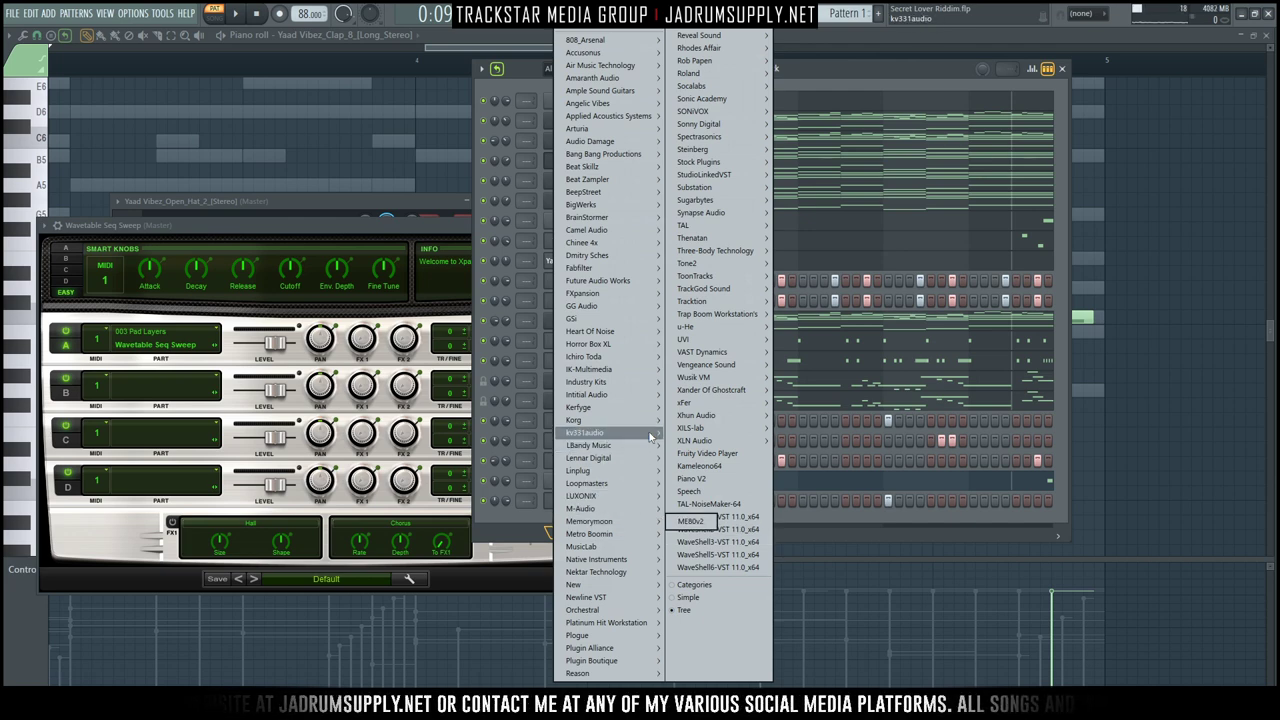
mouse_move(706, 105)
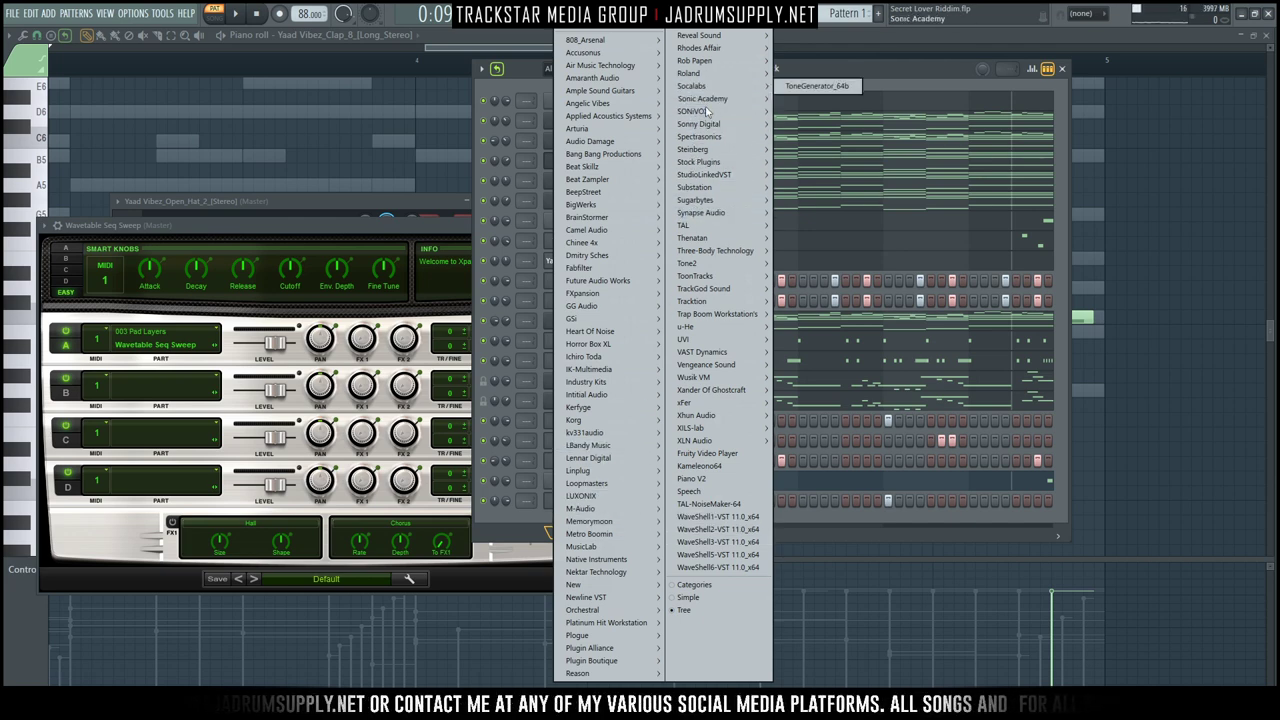
mouse_move(743, 418)
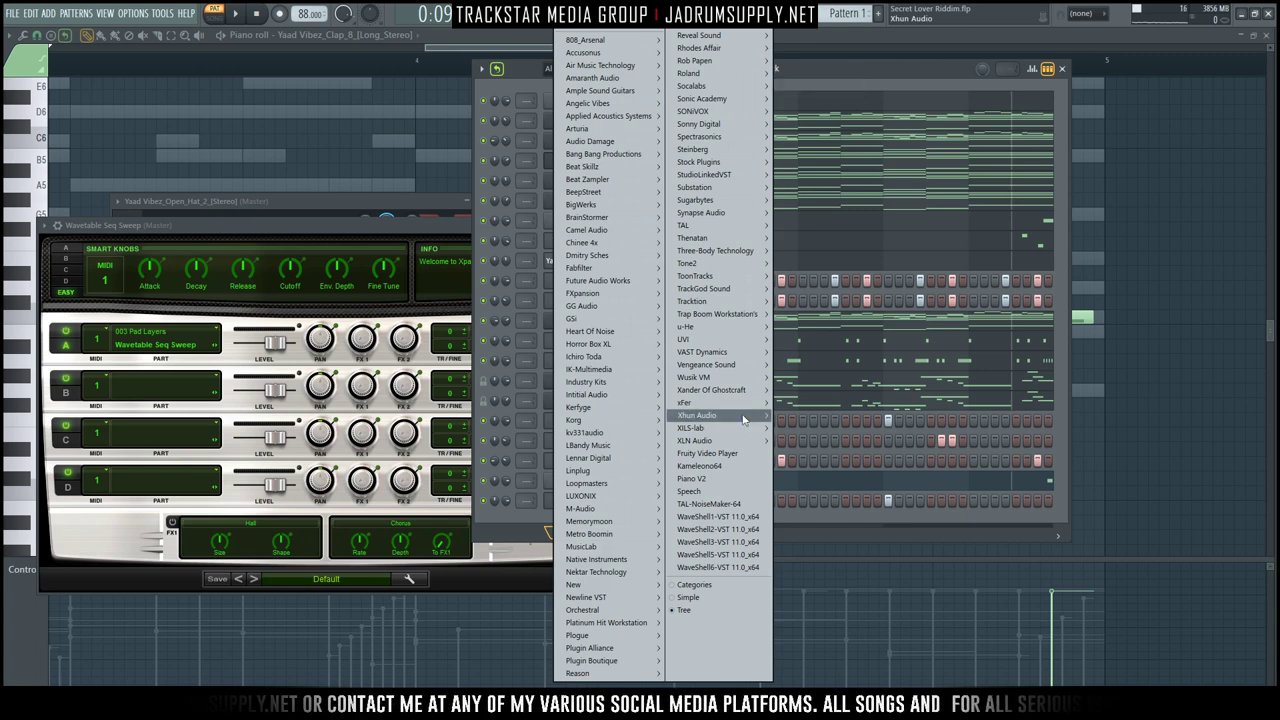
click(785, 402)
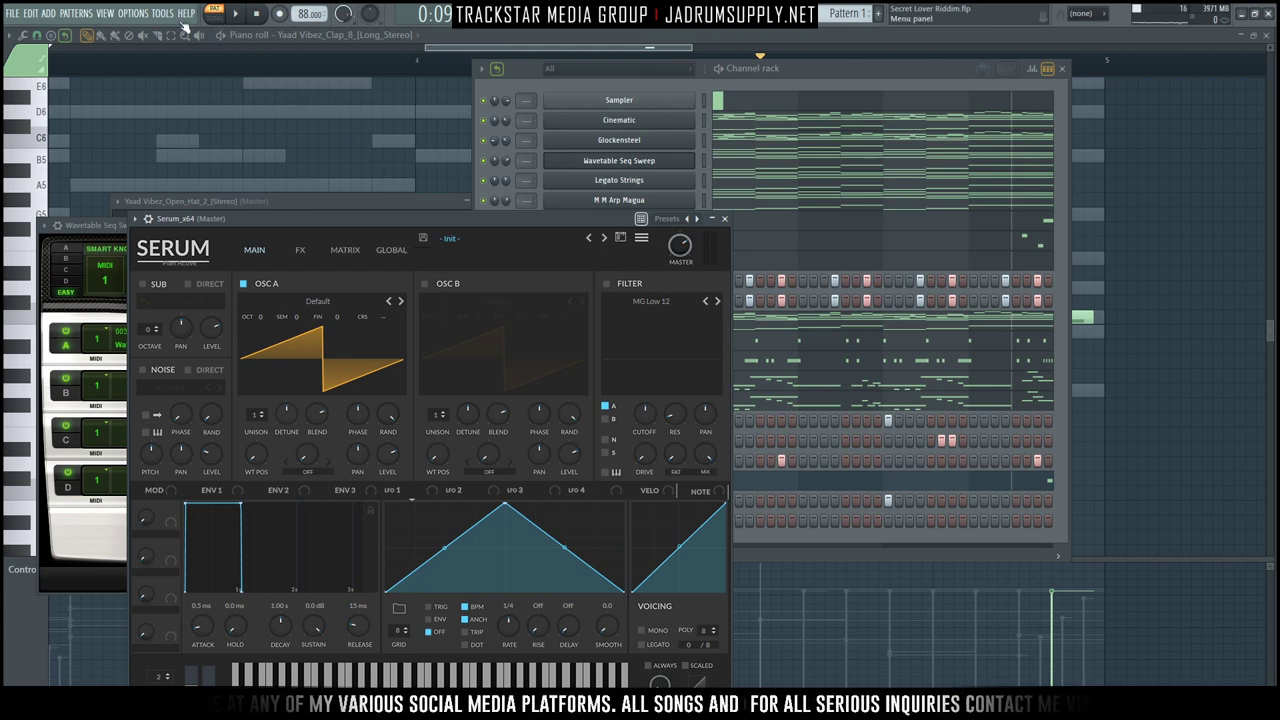
Run the macro that applies smart disable to all plugins.
click(161, 13)
mouse_move(237, 60)
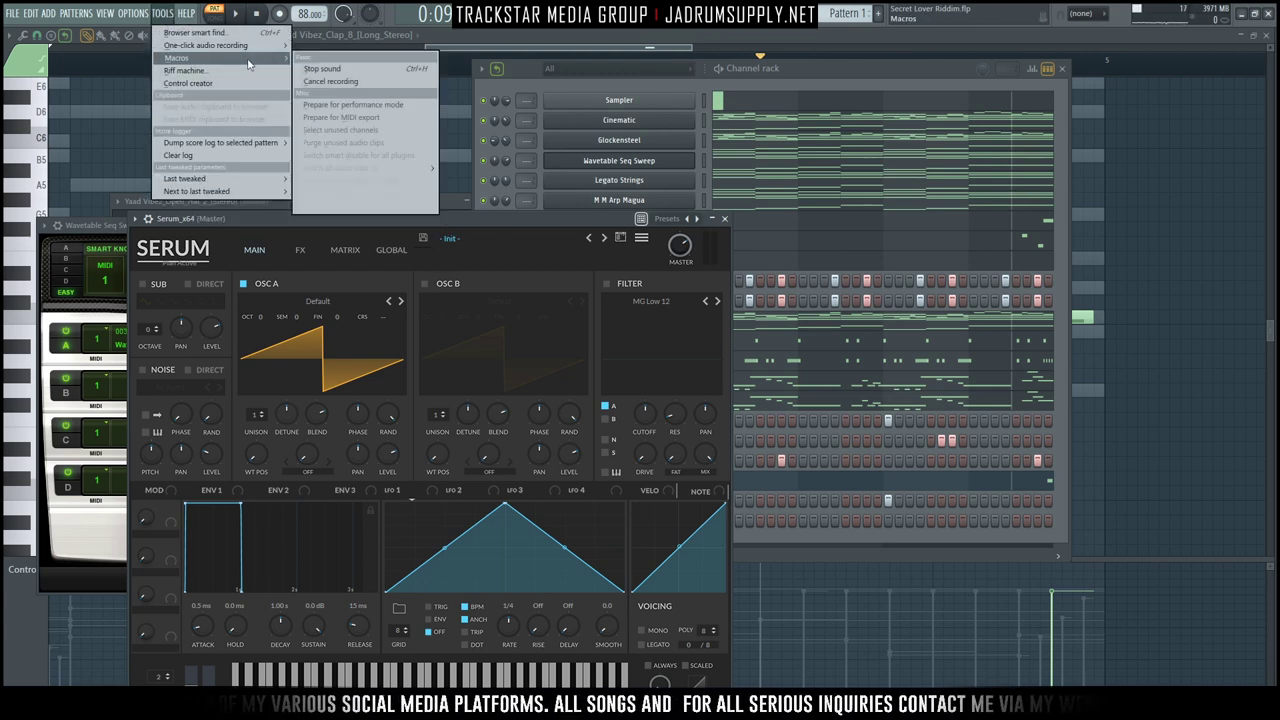
click(372, 156)
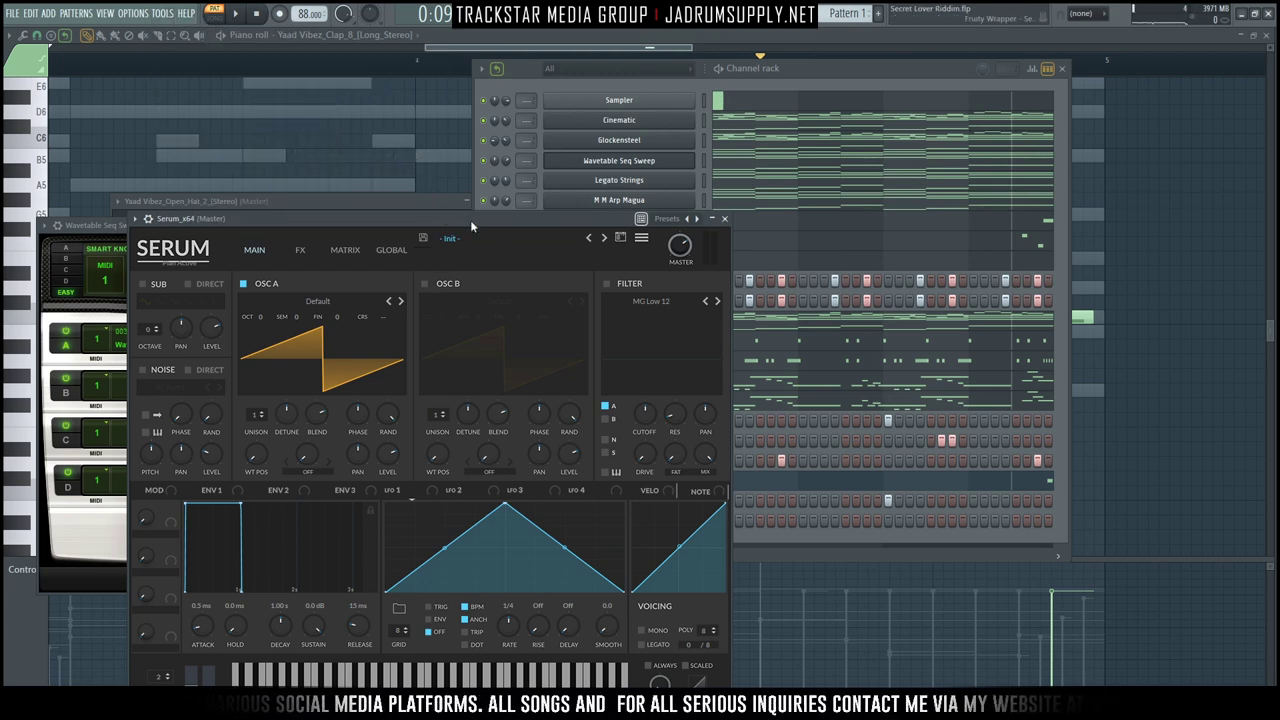
Load the BASS - 808 Nebula preset from Space Sauce Presets into the new Serum instance.
drag(470, 225, 446, 147)
click(426, 159)
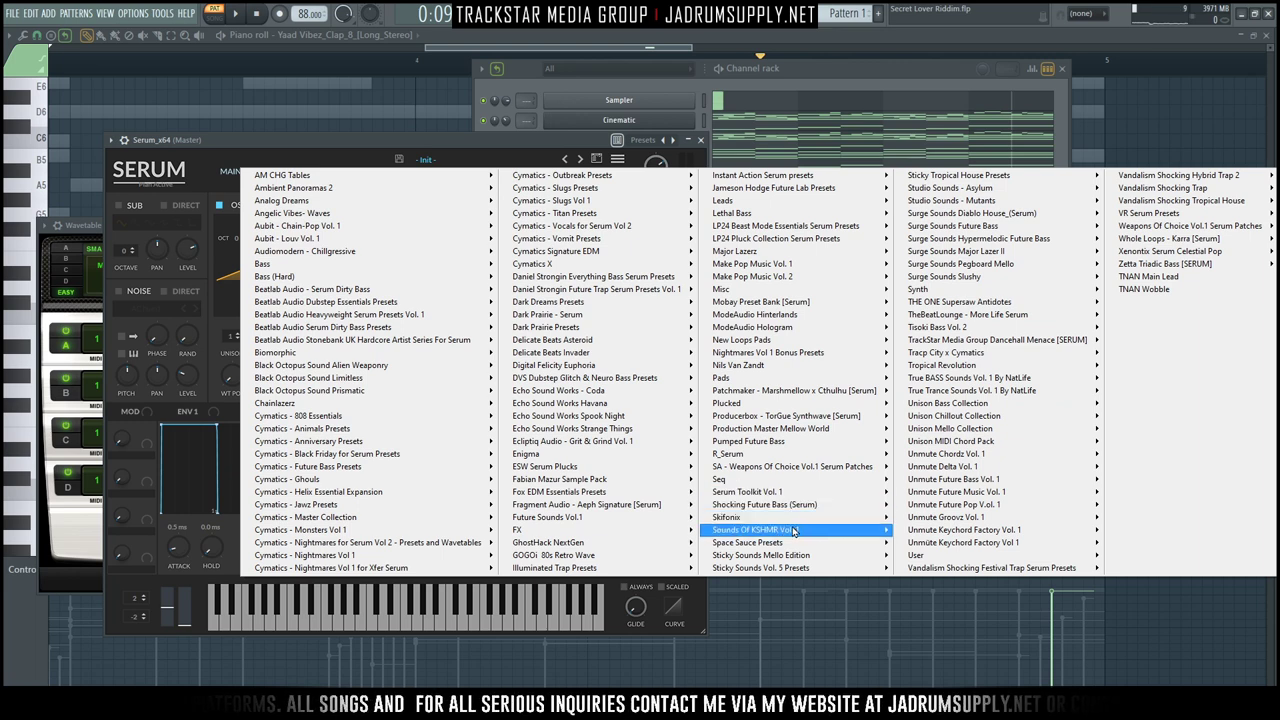
mouse_move(795, 543)
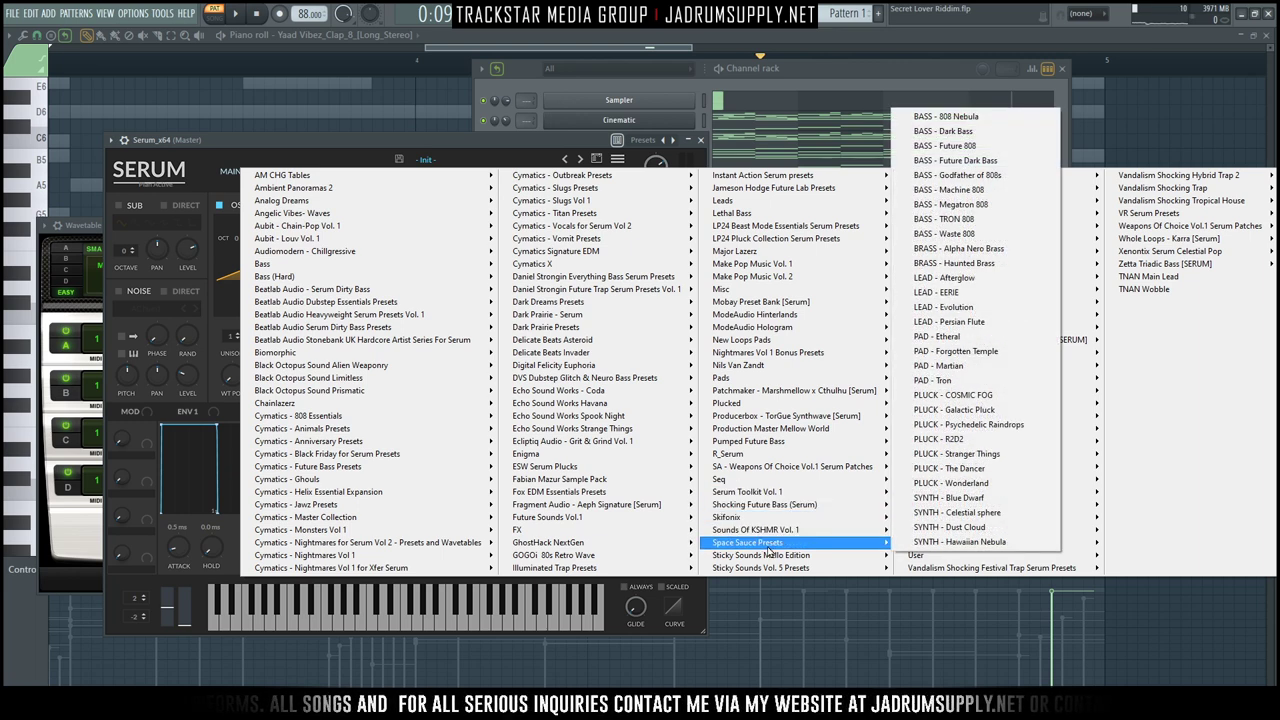
click(968, 117)
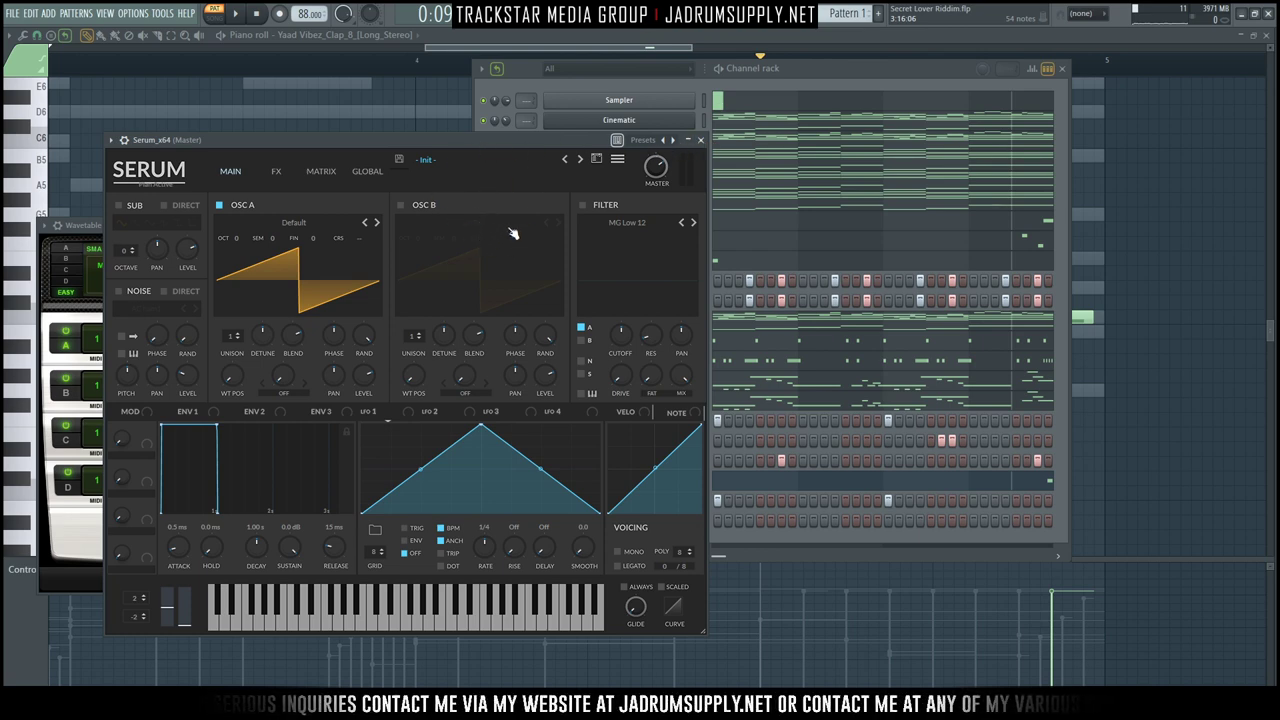
Mute the extra melodic layers and hats, leaving Cinematic, Glockensteel, both claps and the kick active alongside Serum_x64.
drag(444, 138, 398, 150)
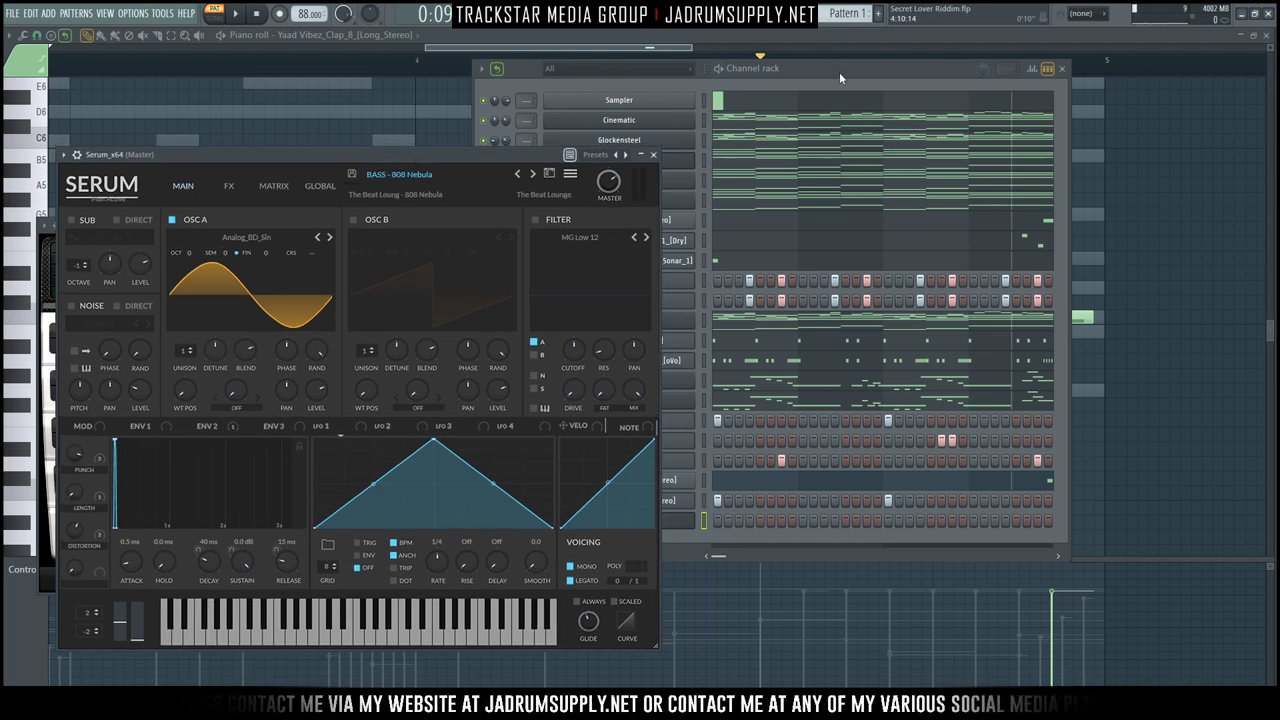
click(839, 74)
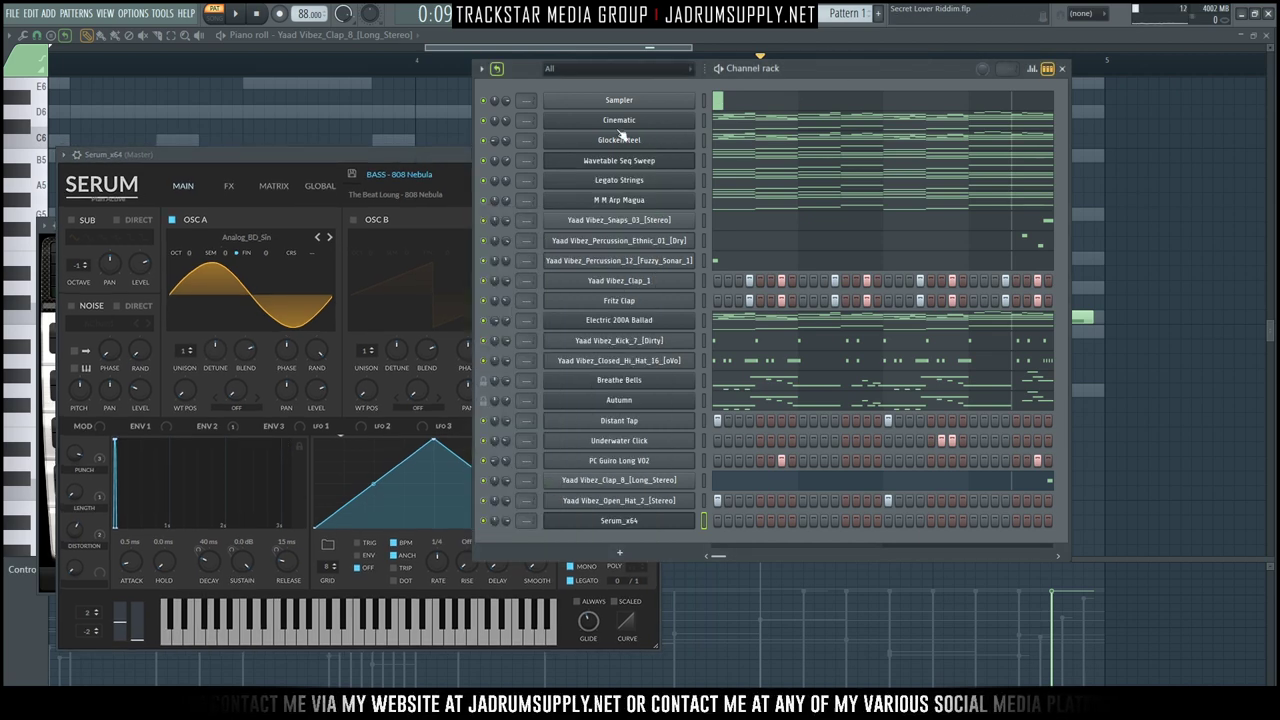
click(486, 141)
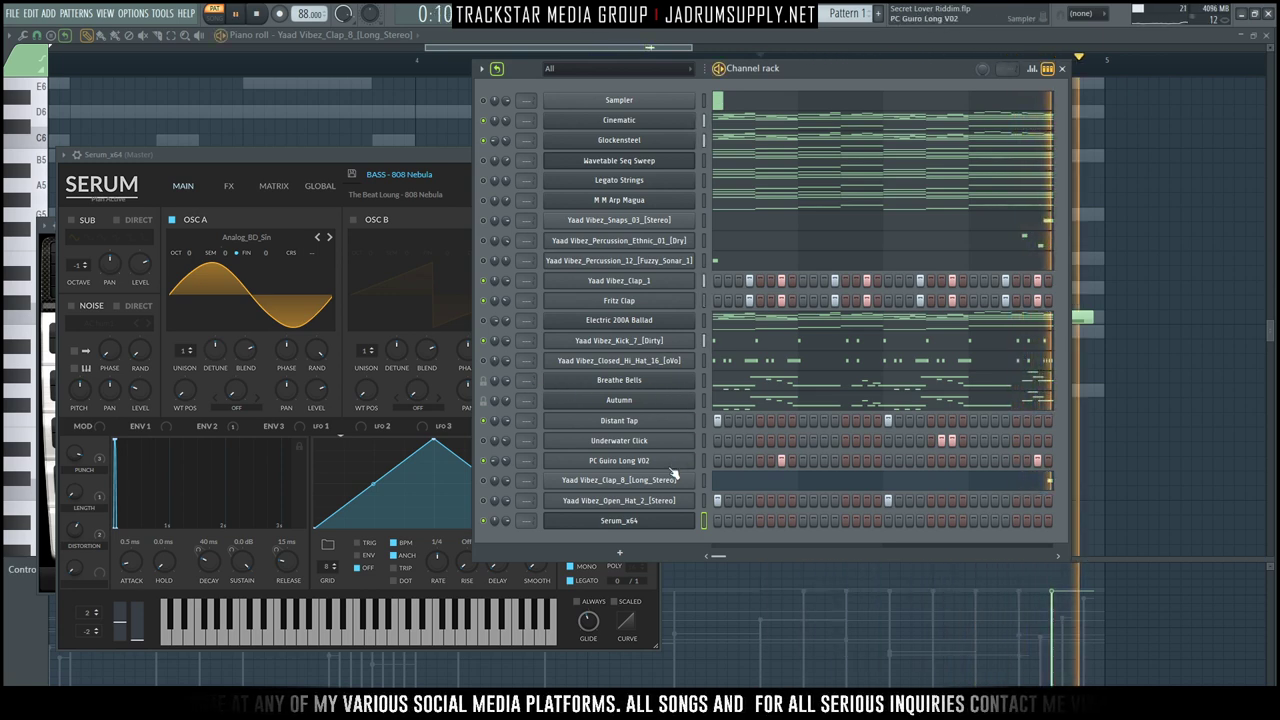
Open the Serum_x64 channel in the piano roll and place a C4 bass note at the start of bar 1.
right_click(648, 528)
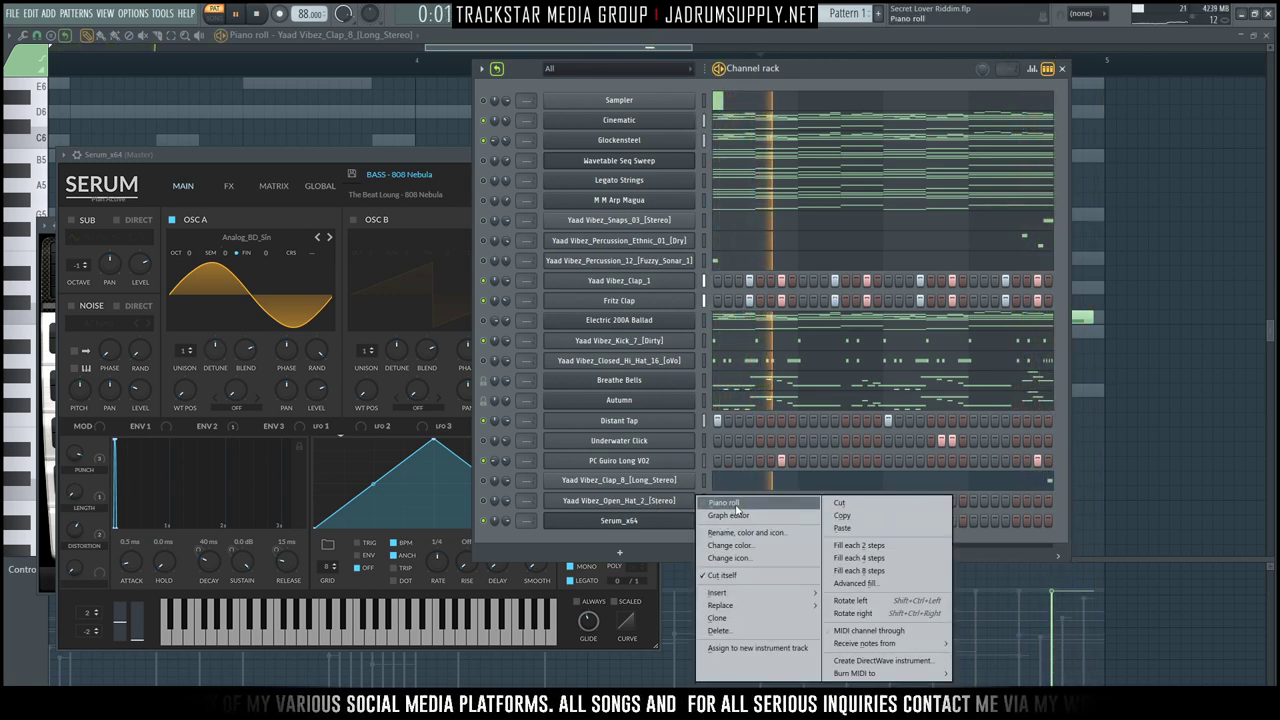
click(708, 510)
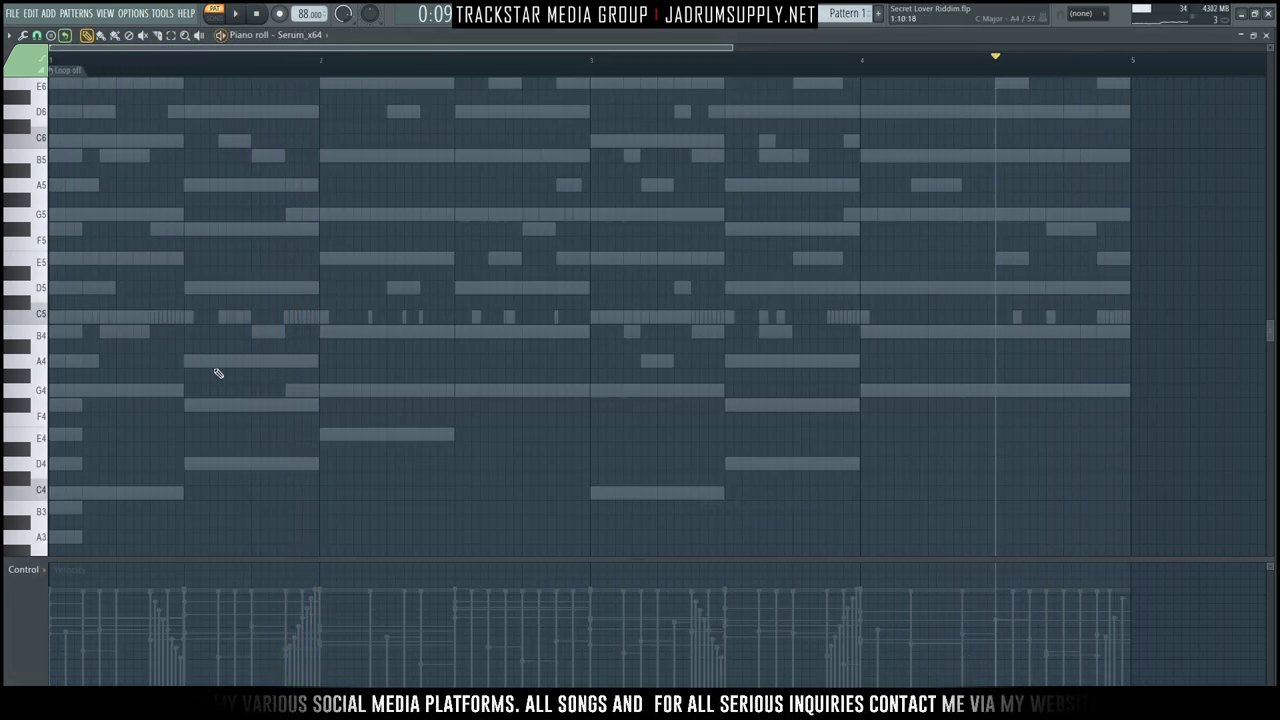
scroll(266, 428, down, 2)
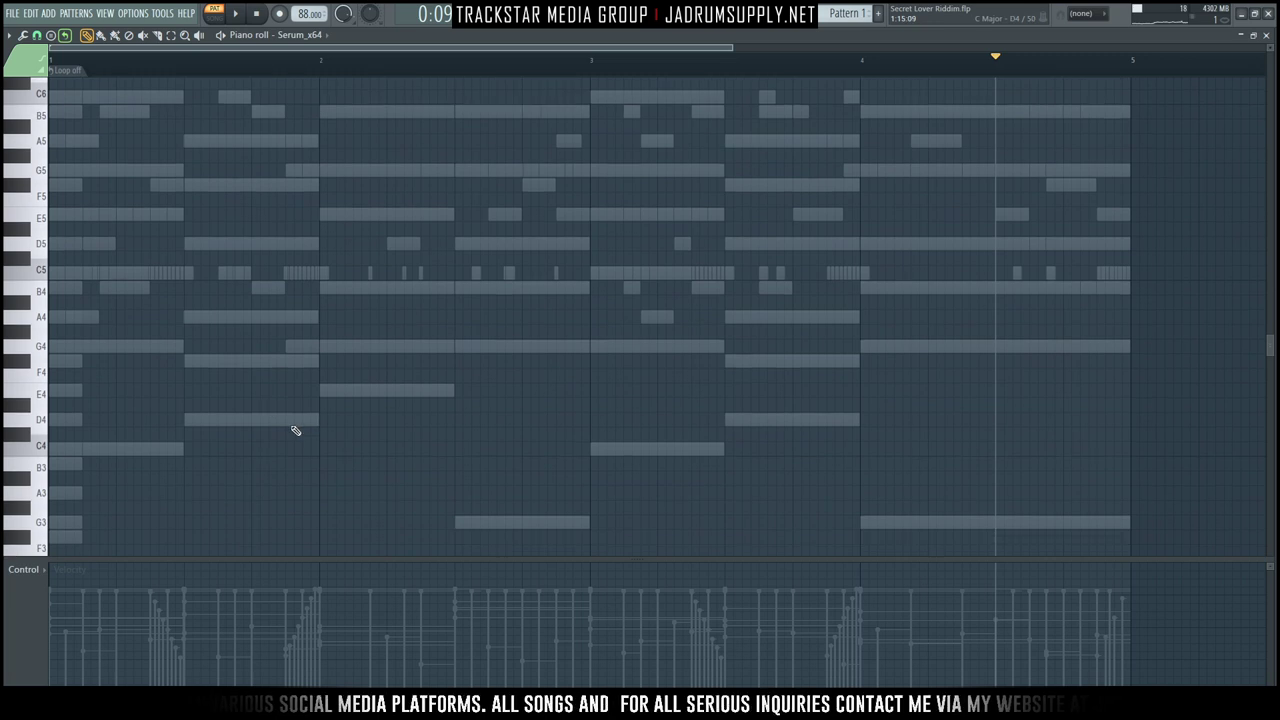
click(54, 449)
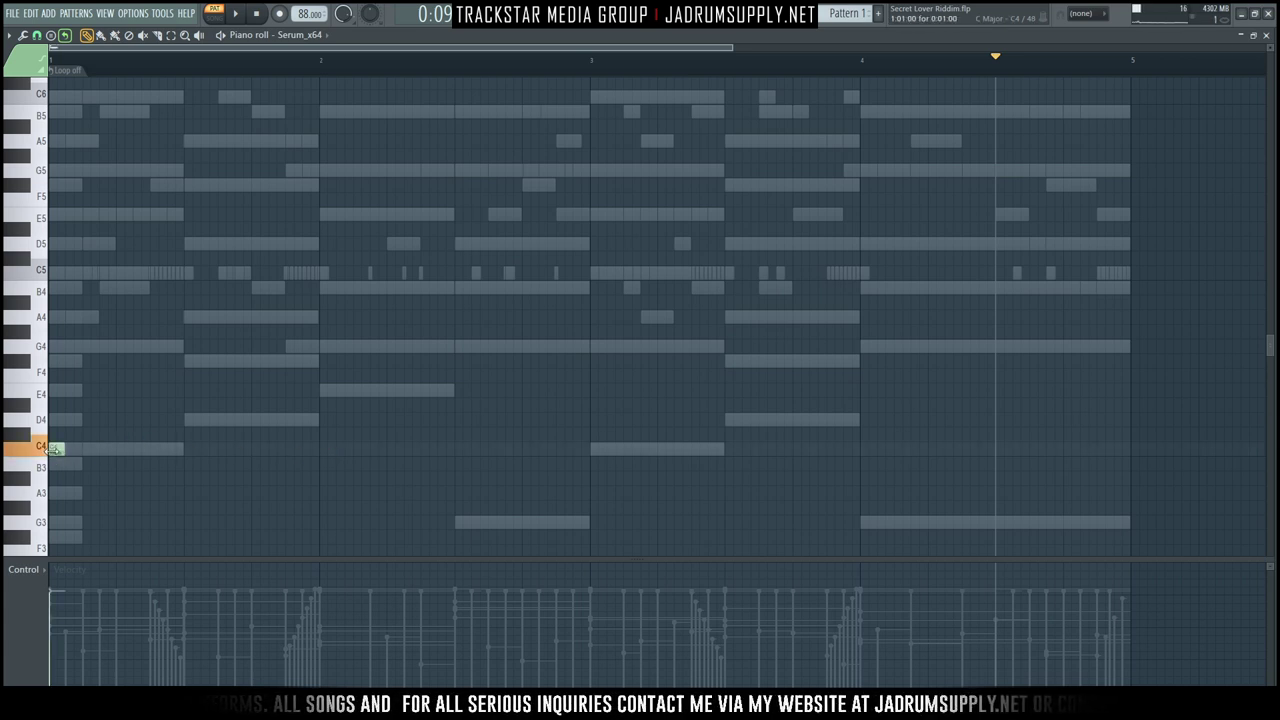
Set the piano roll snap to Line and play the pattern from its start.
click(38, 36)
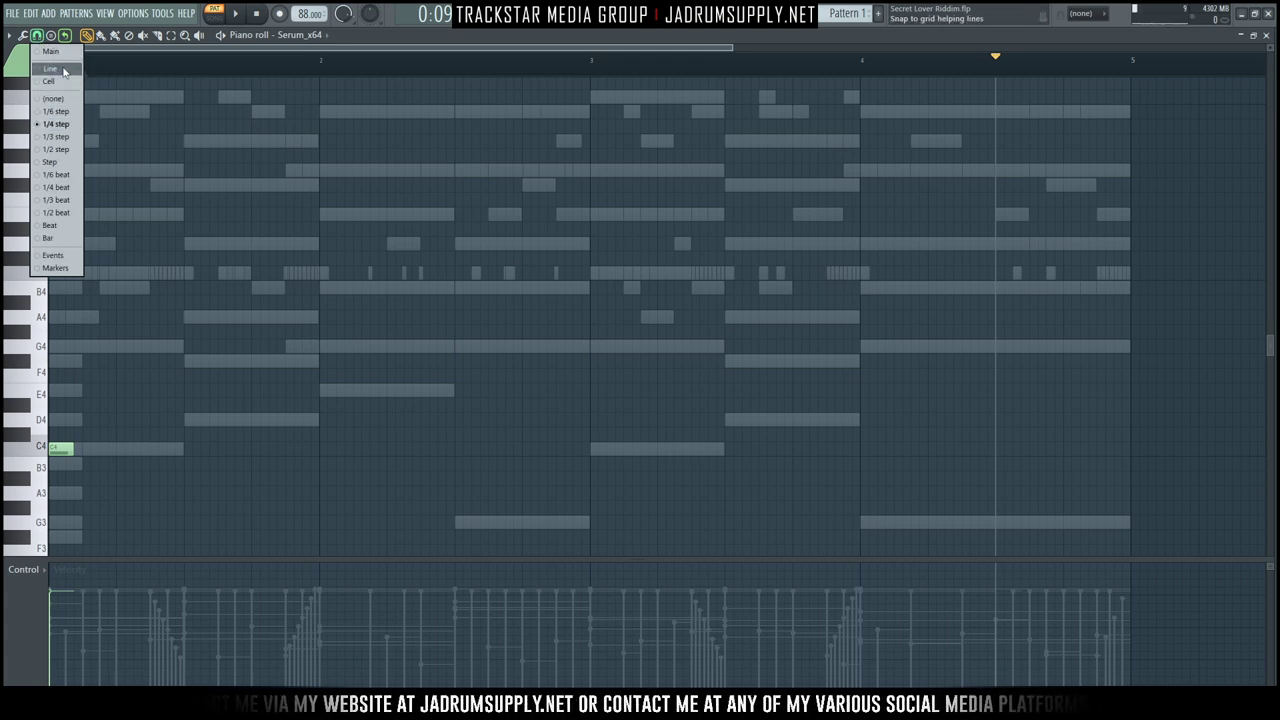
click(62, 69)
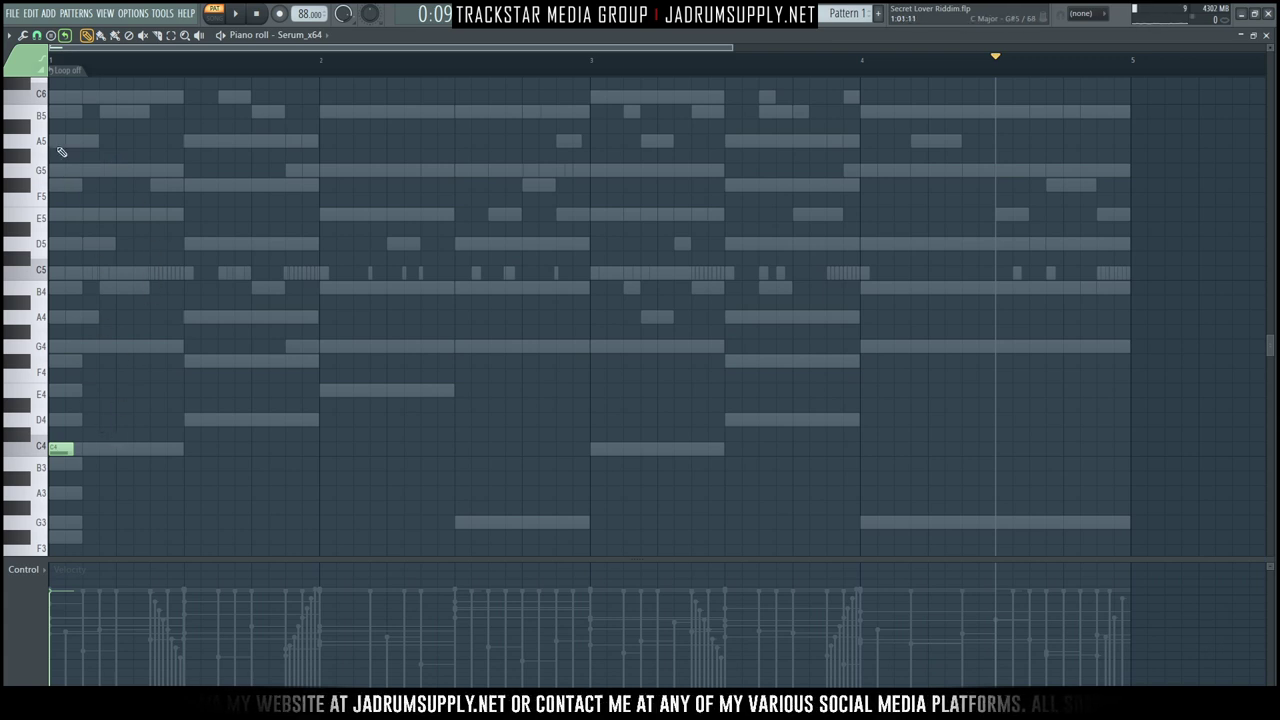
click(55, 61)
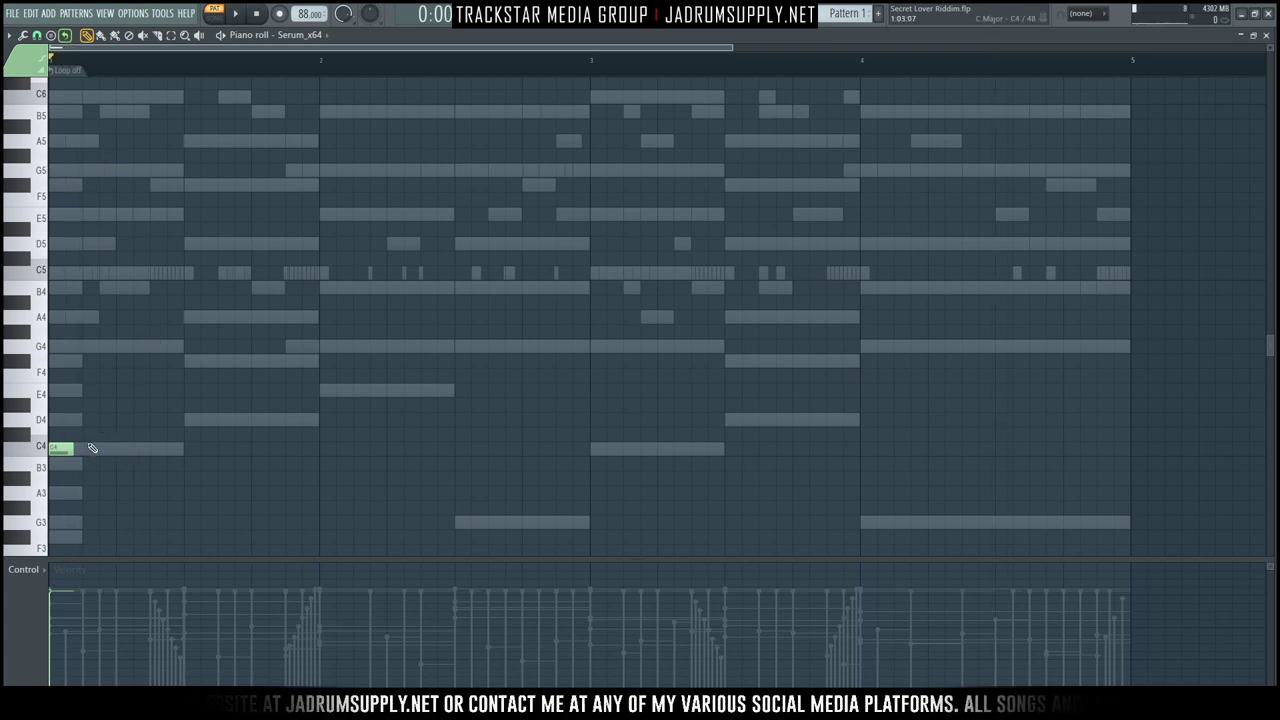
key(space)
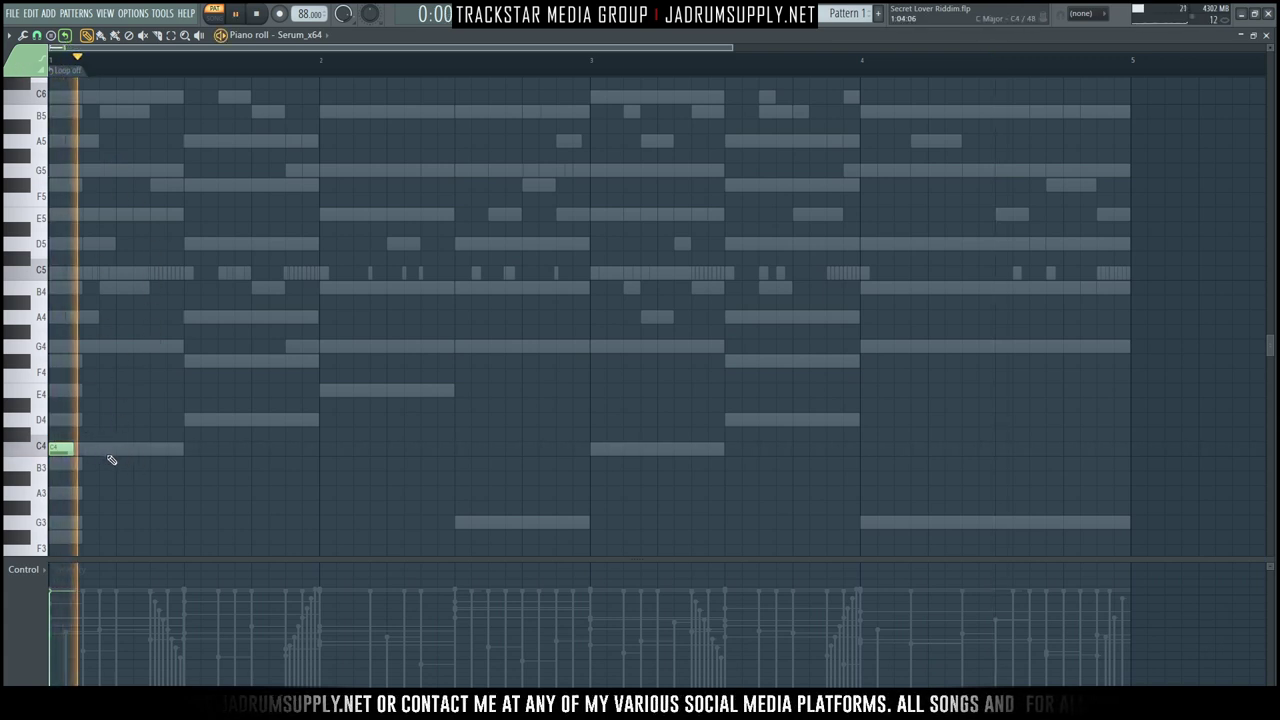
Add a C4 note just before the middle of bar 1 and a longer D4 note at its middle.
click(156, 450)
click(188, 421)
key(space)
key(space)
drag(207, 420, 224, 420)
key(space)
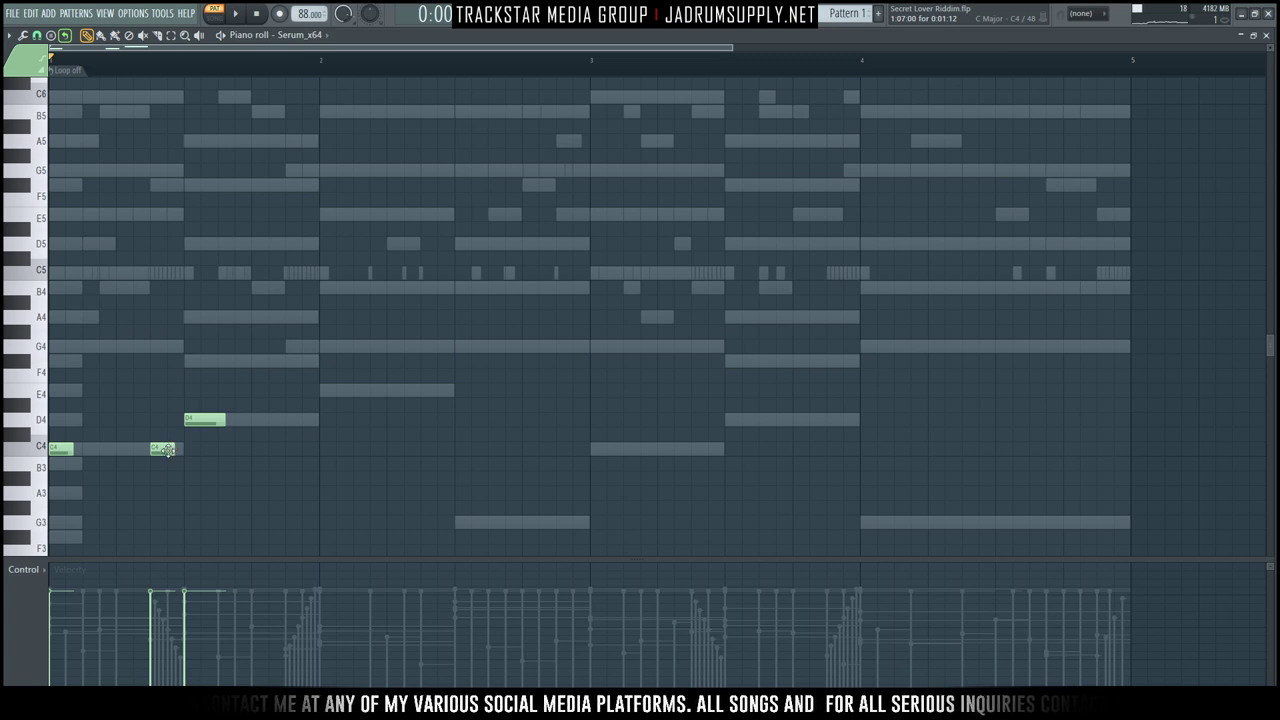
Lengthen the first and second C4 bass notes in bar 1 and play back the result.
click(167, 450)
scroll(166, 468, down, 3)
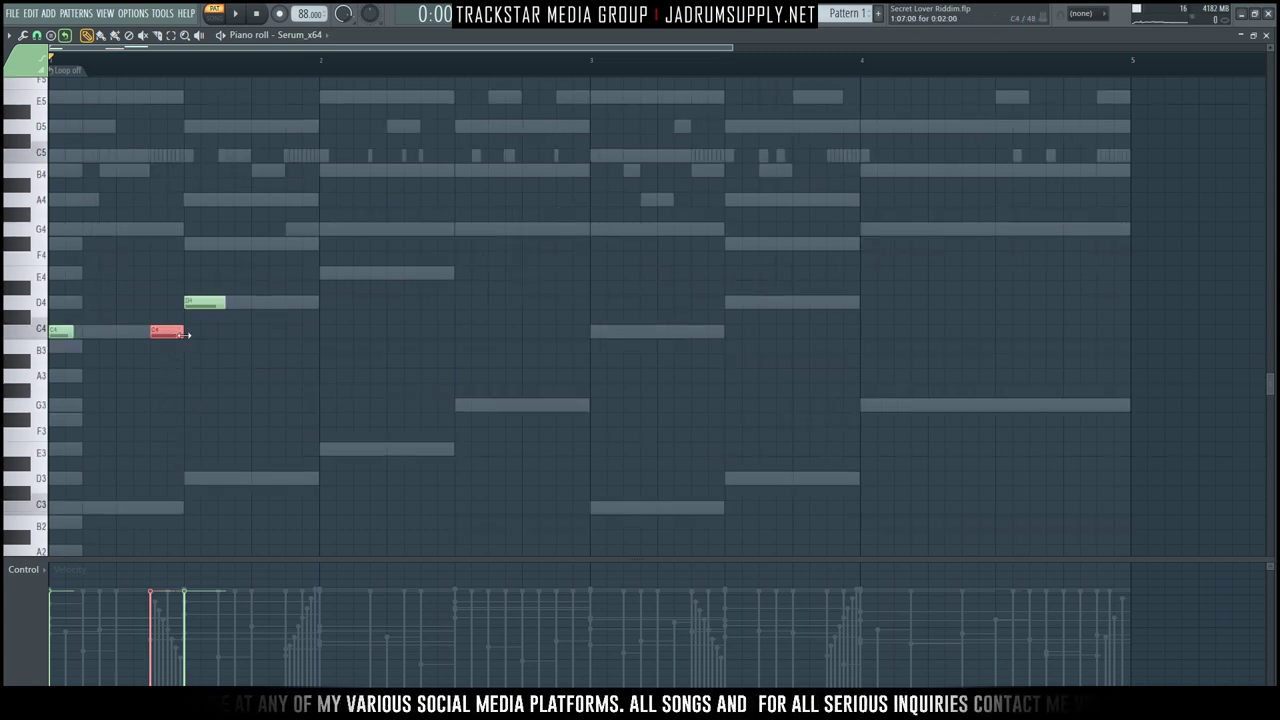
drag(72, 332, 89, 332)
key(space)
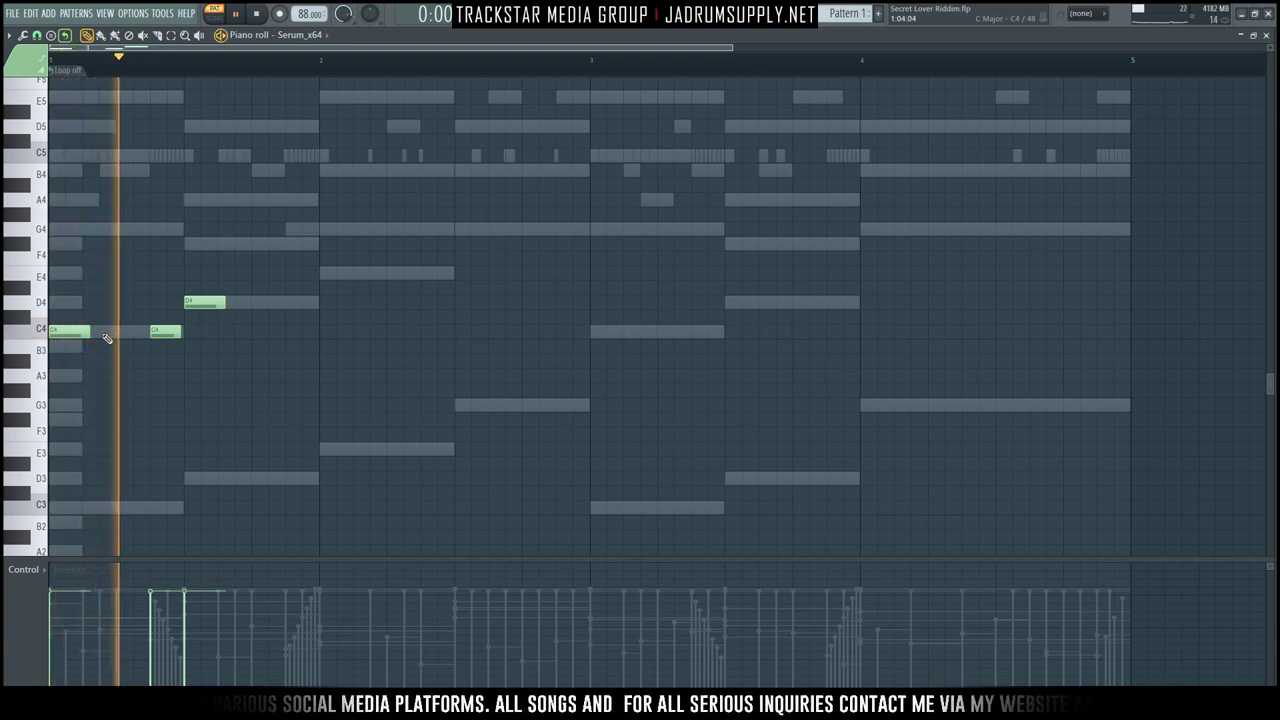
key(space)
key(space)
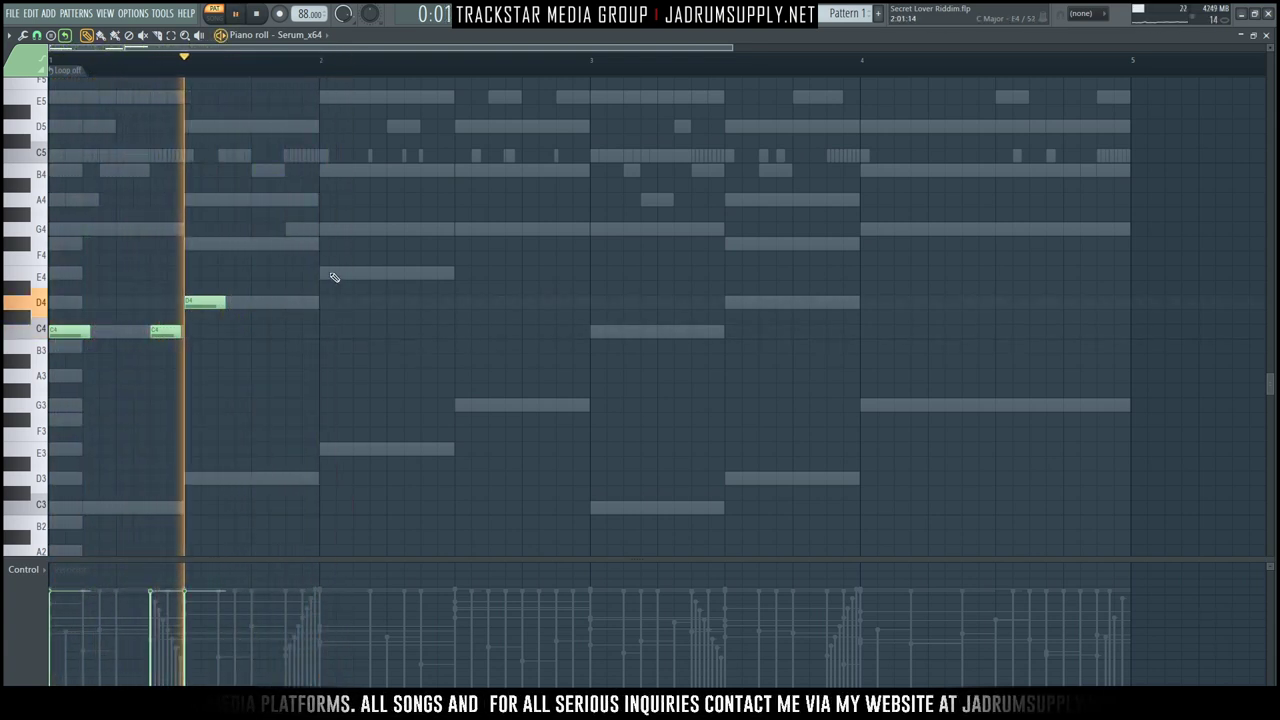
Add an E4 bass note at the start of bar 2, lengthen it to about 3.5 steps and play back the result.
click(325, 274)
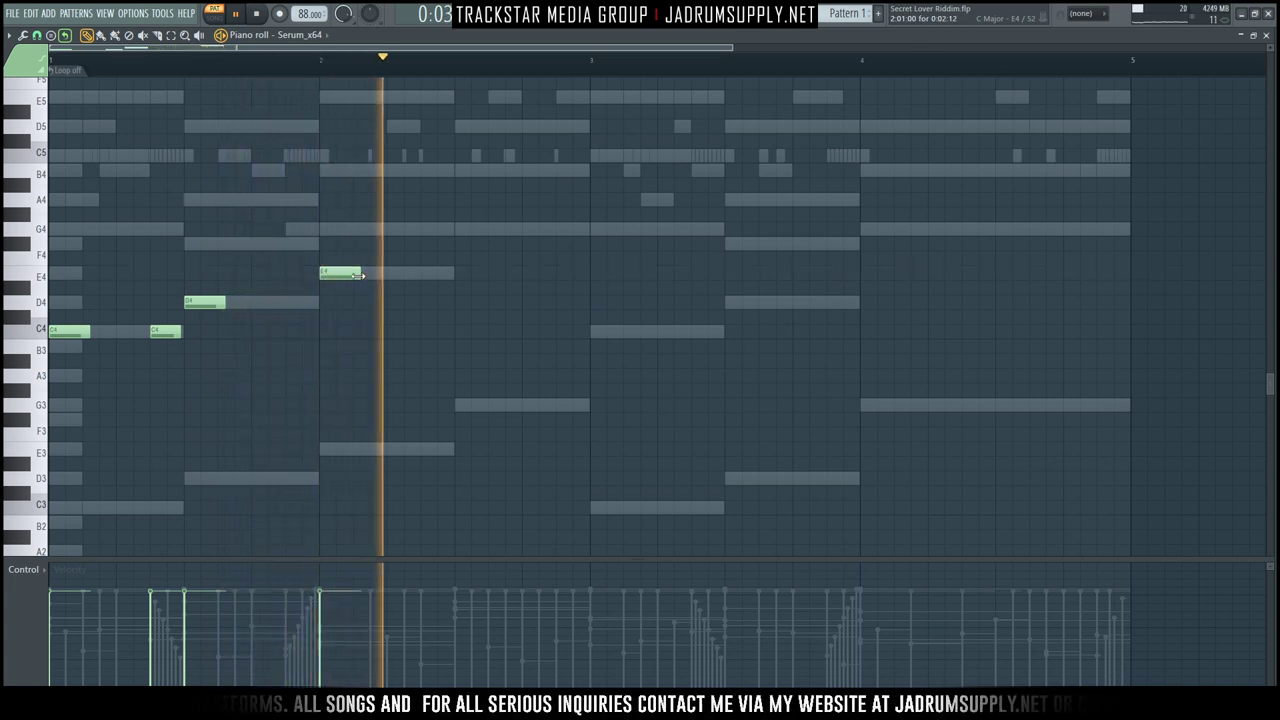
key(space)
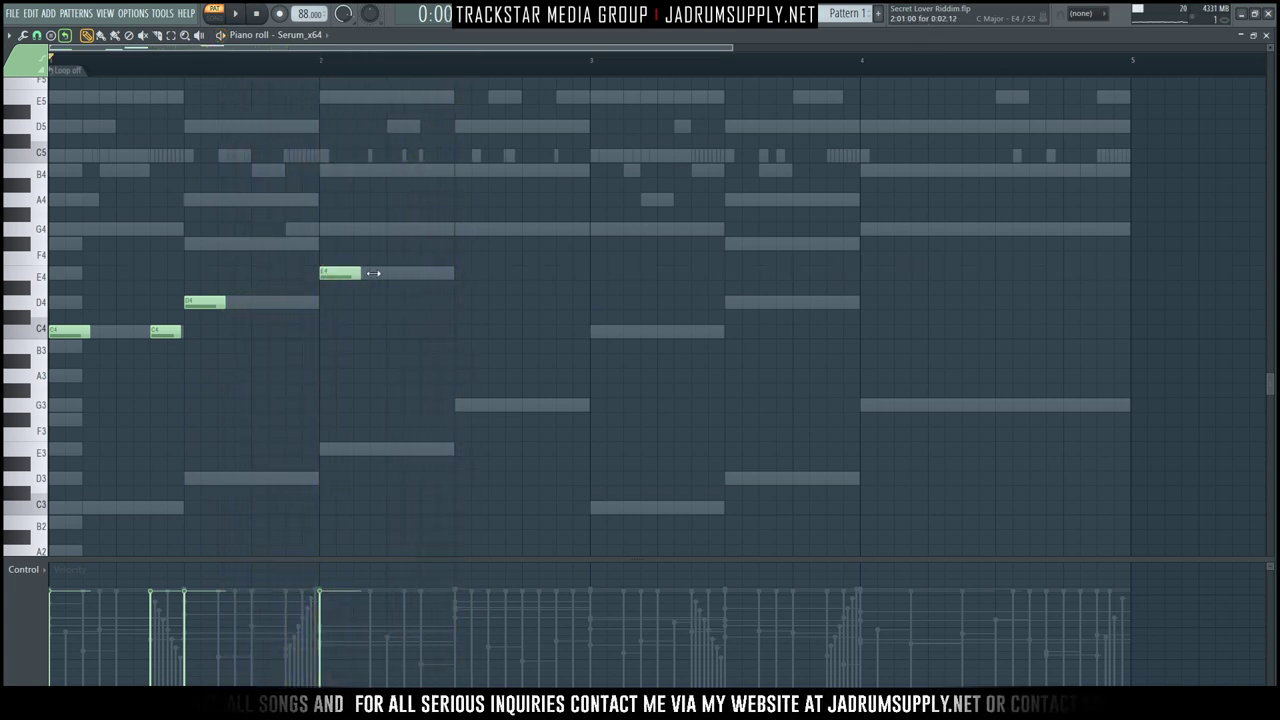
key(space)
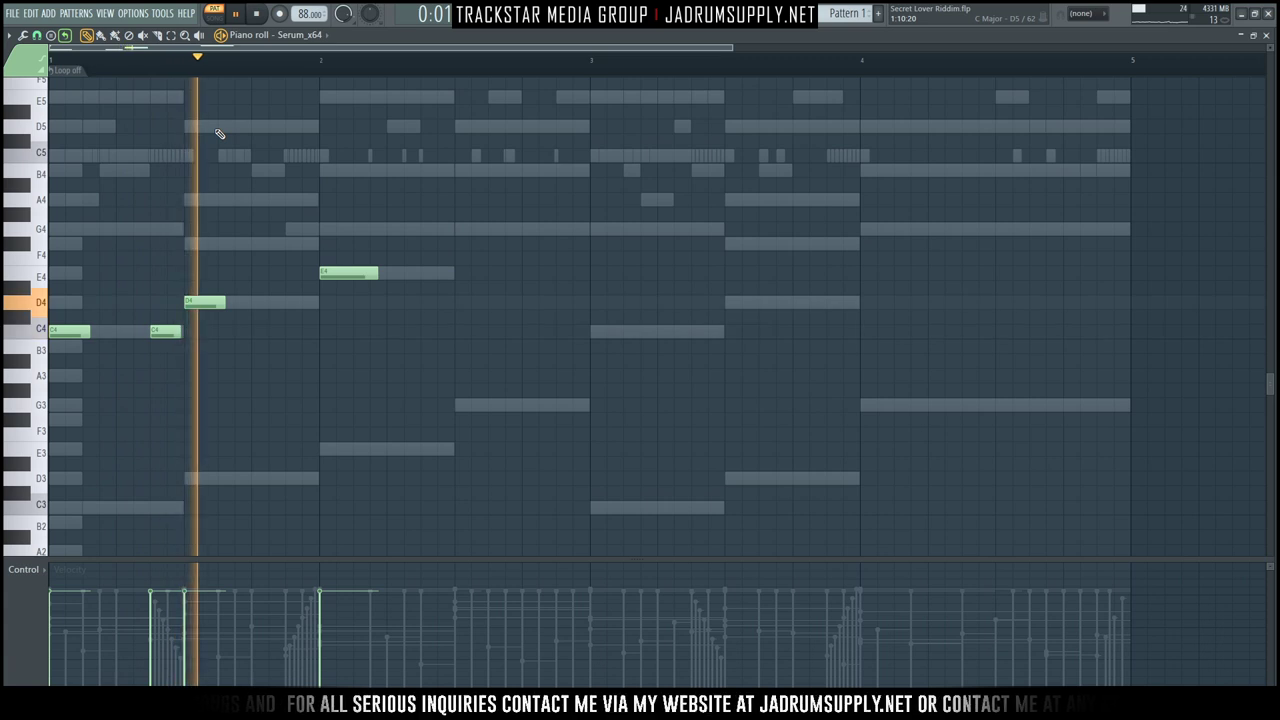
key(space)
Add a D4 note at step 15 of bar 1, shorten it to end just before bar 2, and play the pattern.
click(294, 302)
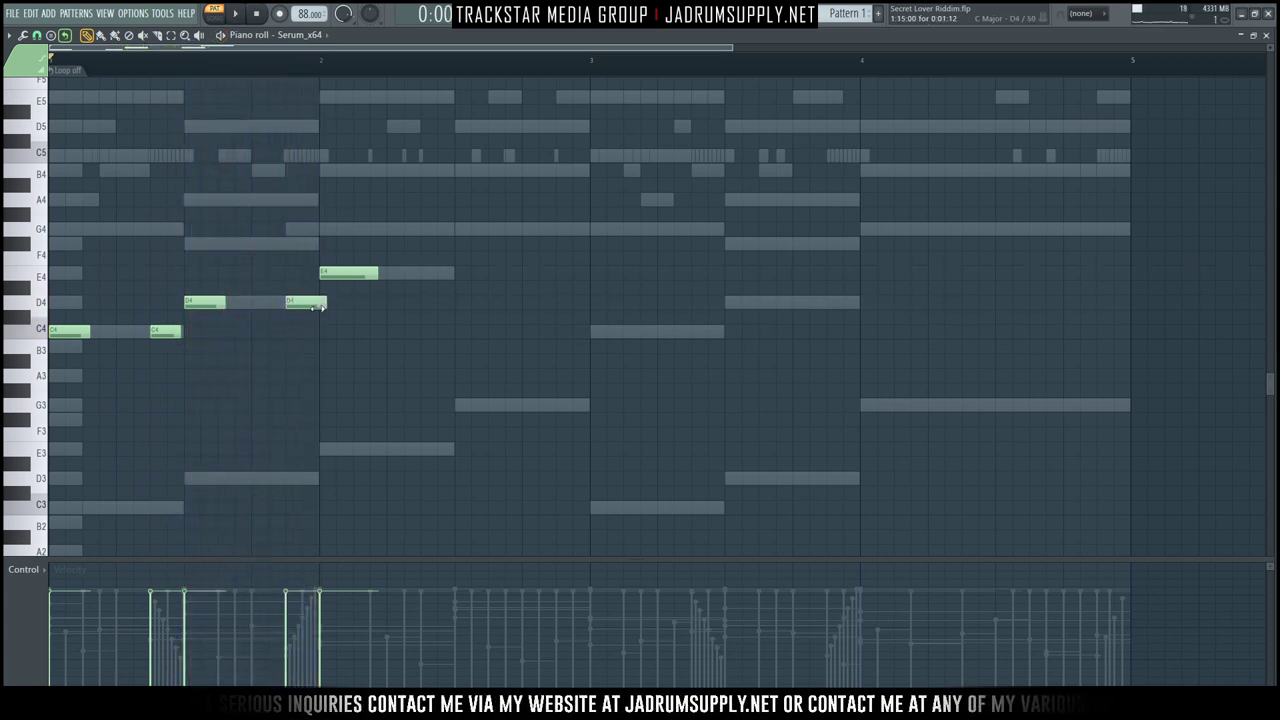
right_click(294, 304)
click(290, 303)
key(space)
Add a very short, low-velocity D4 ghost note at step 14 of bar 1 and play back the bassline.
scroll(316, 68, up, 1)
scroll(316, 70, up, 2)
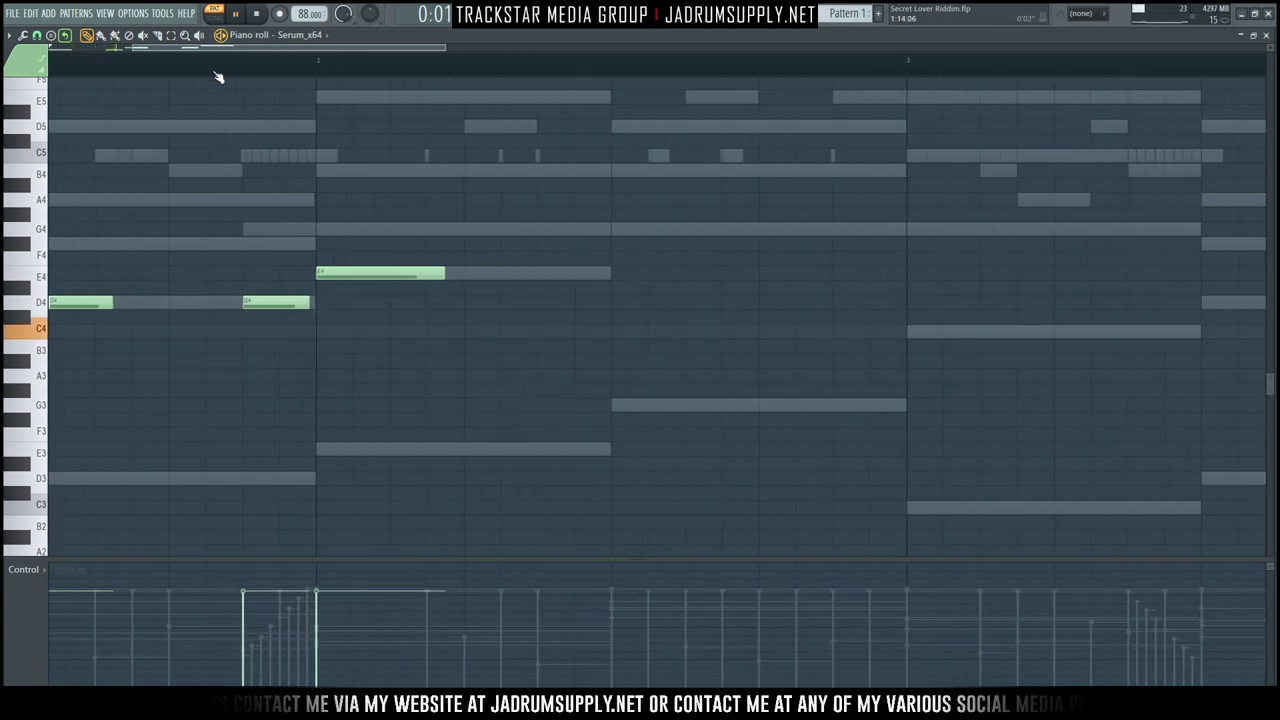
key(space)
click(208, 302)
scroll(281, 314, up, 1)
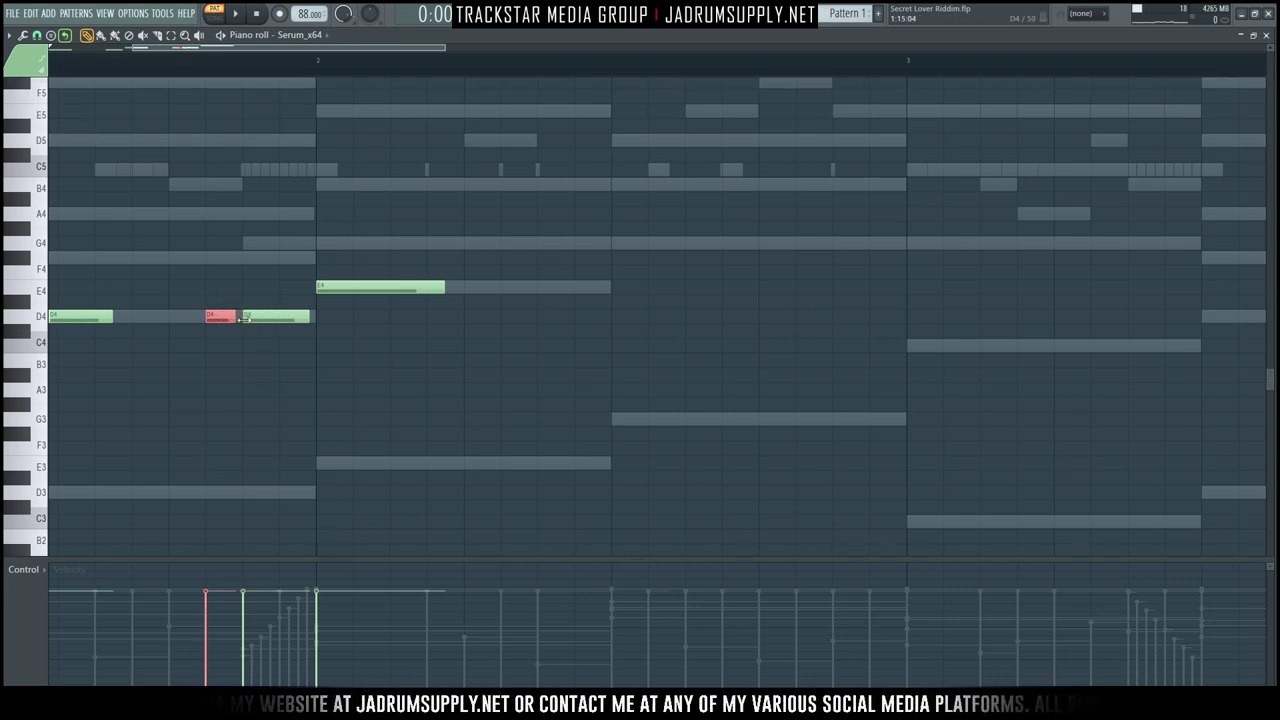
drag(201, 295, 227, 349)
scroll(228, 349, down, 1)
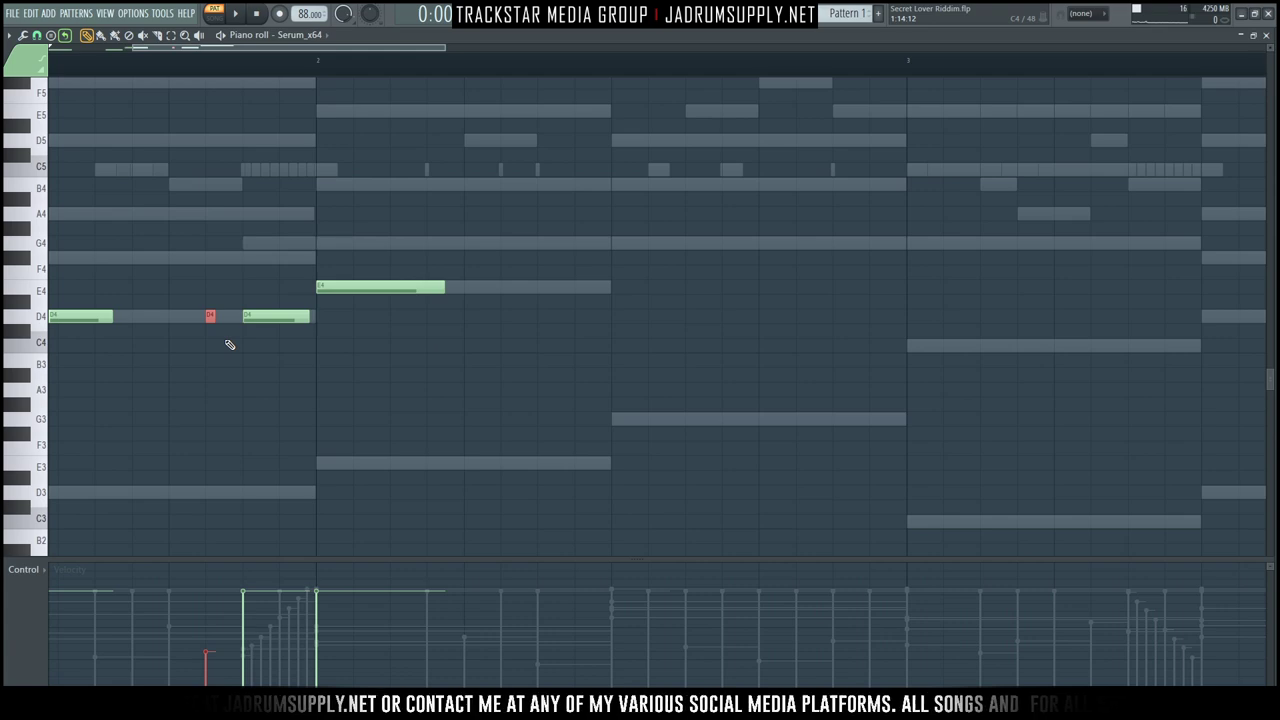
key(space)
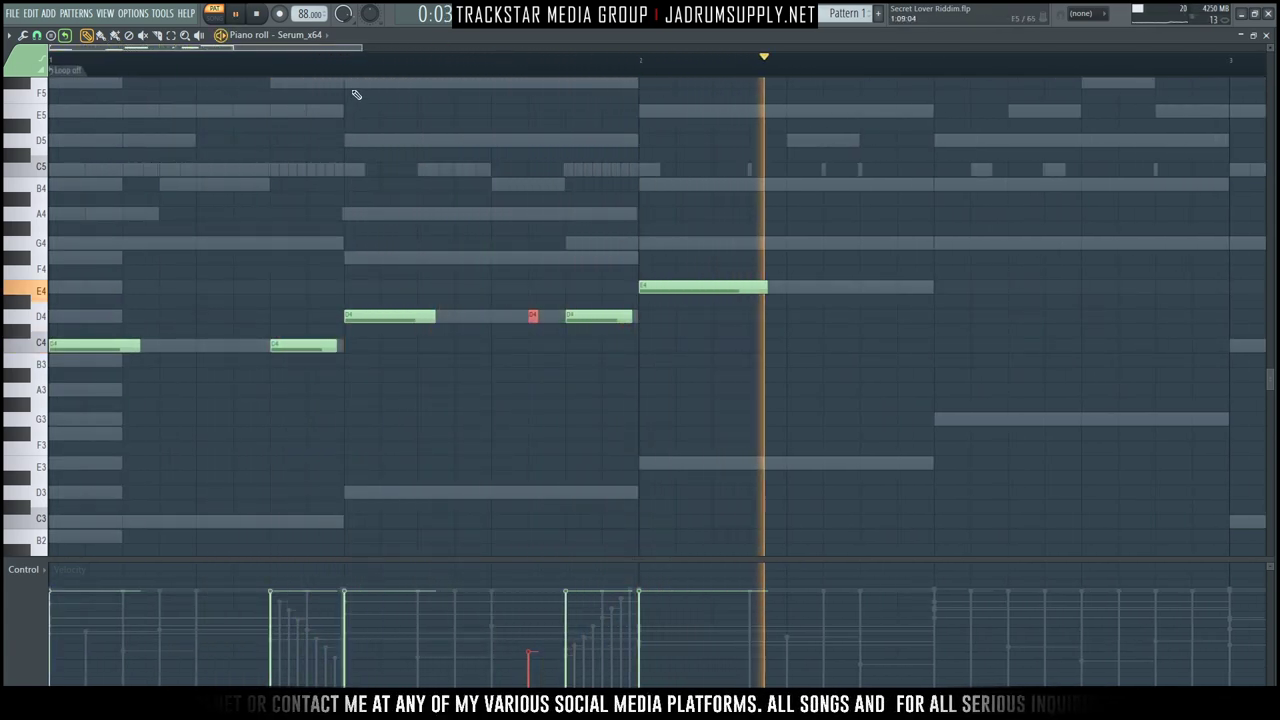
scroll(404, 75, down, 2)
key(space)
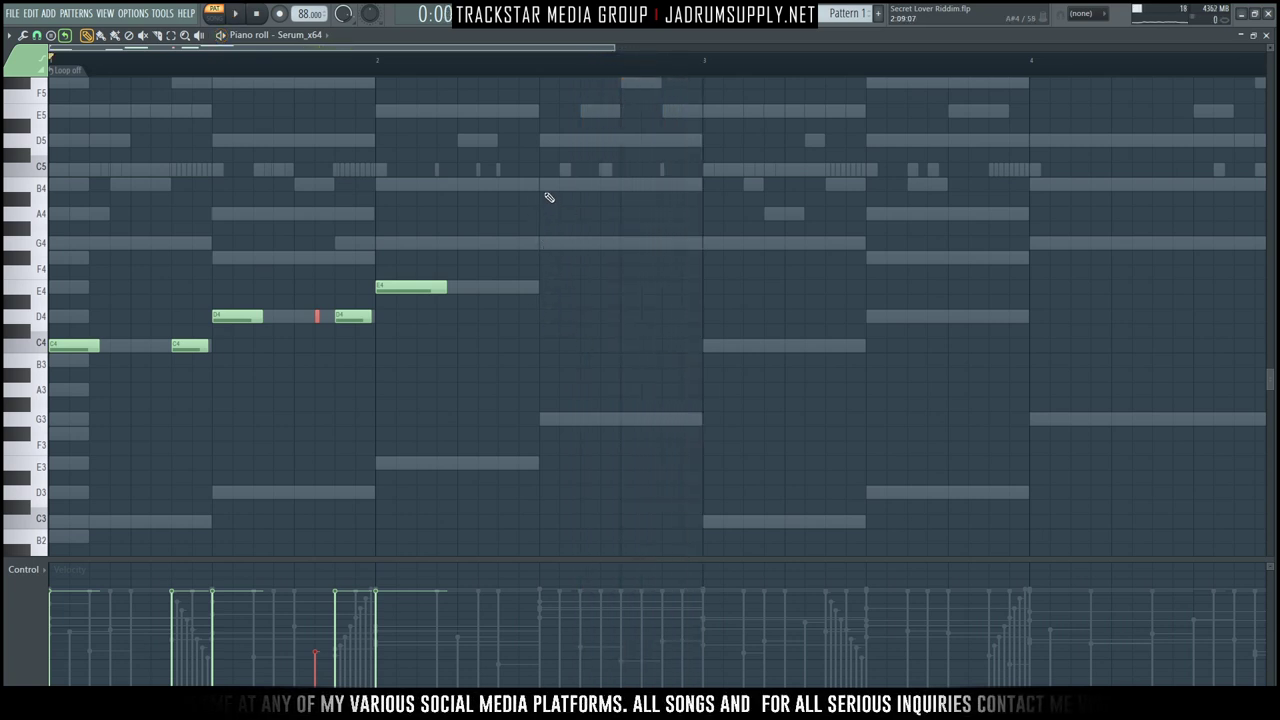
Place a G4 bass note at the middle of bar 2 and a B4 note two steps after it.
click(577, 289)
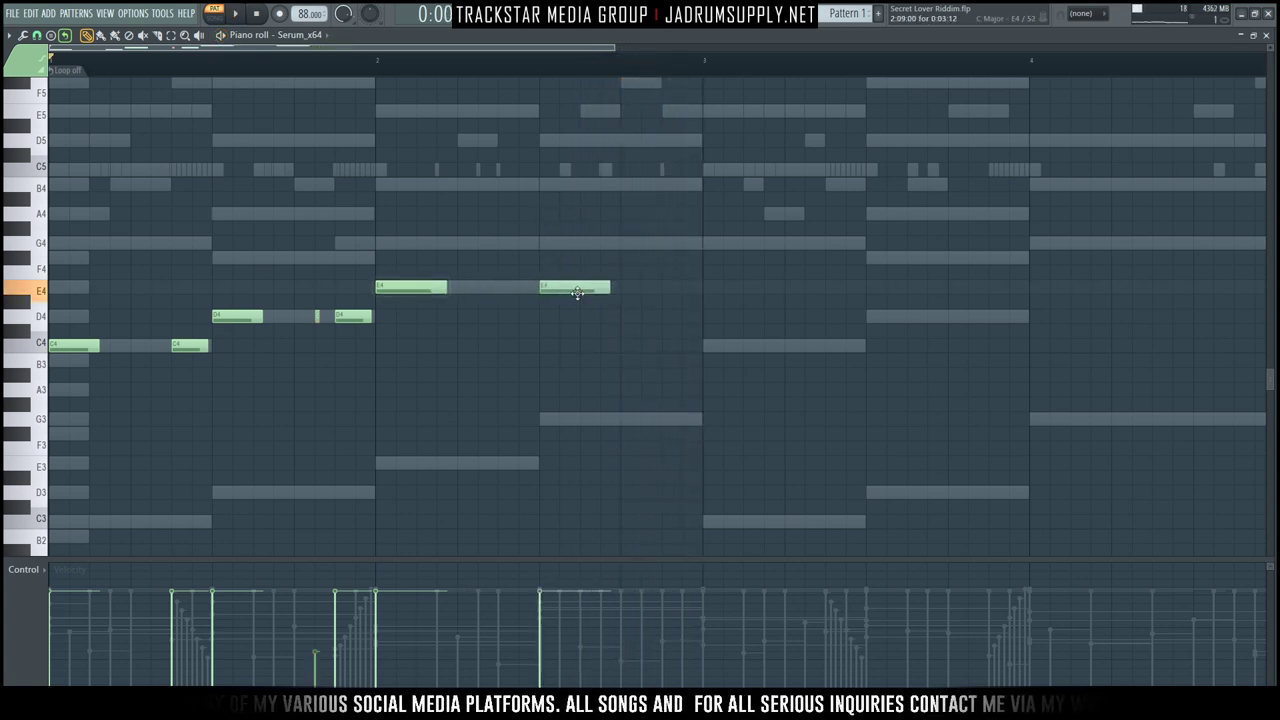
drag(576, 292, 576, 243)
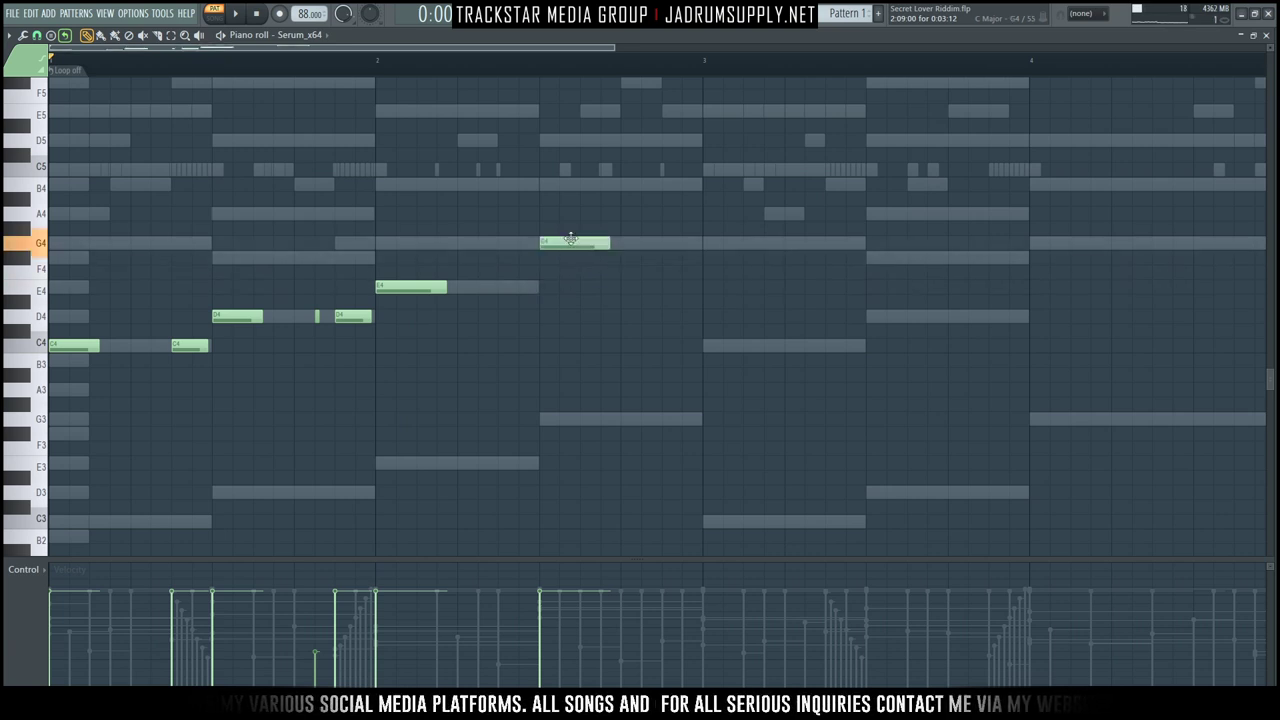
click(587, 188)
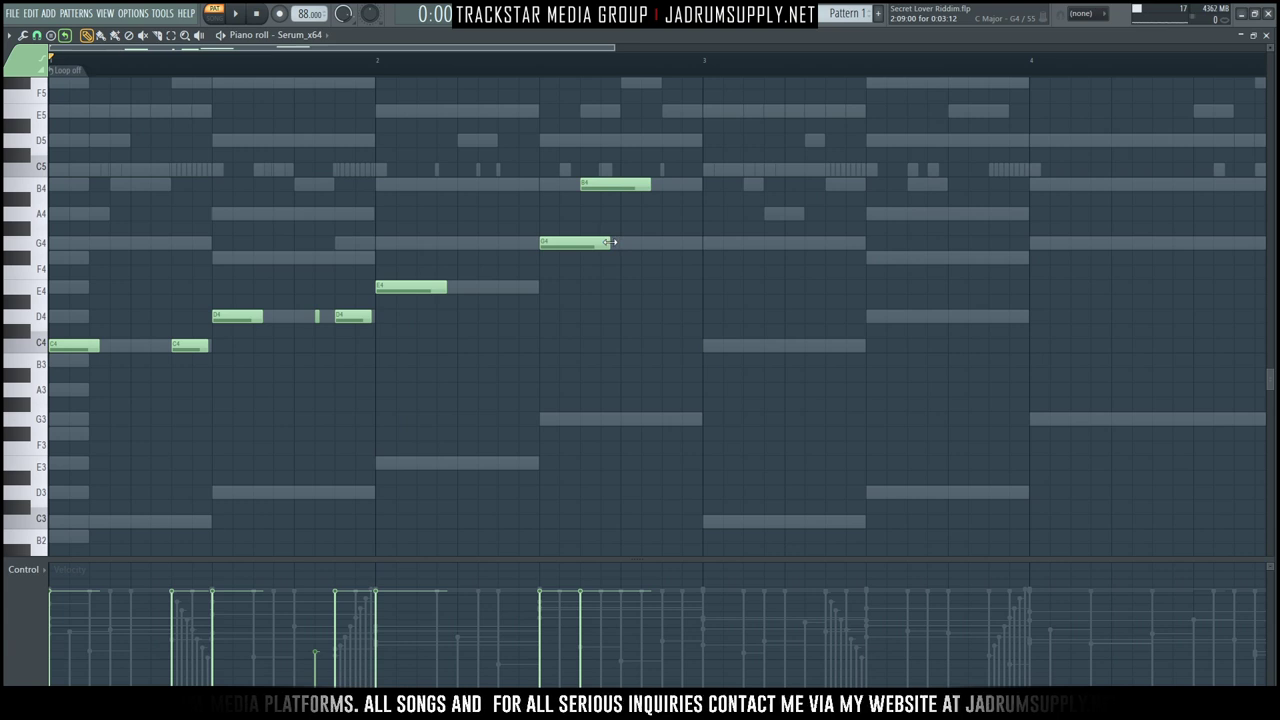
Shorten the G4 and B4 notes in bar 2 to just under two steps and play from the bar's middle.
right_click(590, 188)
click(590, 187)
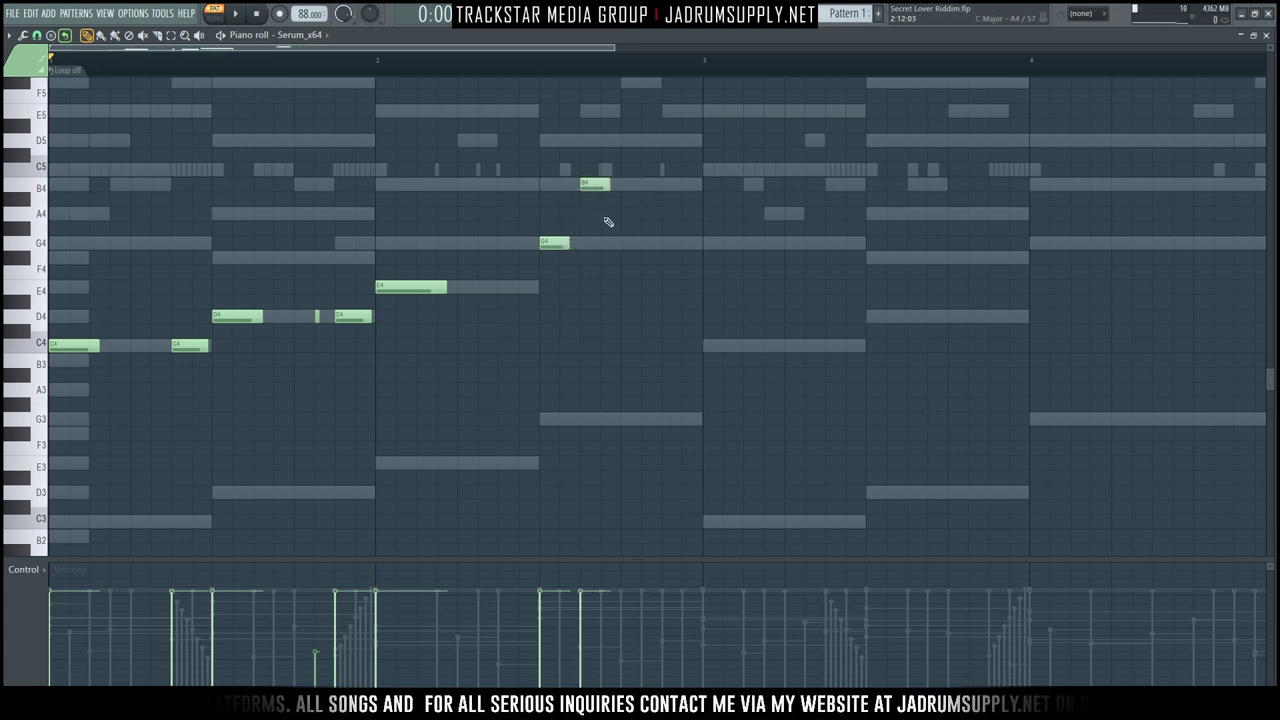
right_click(556, 243)
click(542, 243)
right_click(586, 188)
click(586, 186)
click(543, 67)
key(space)
key(space)
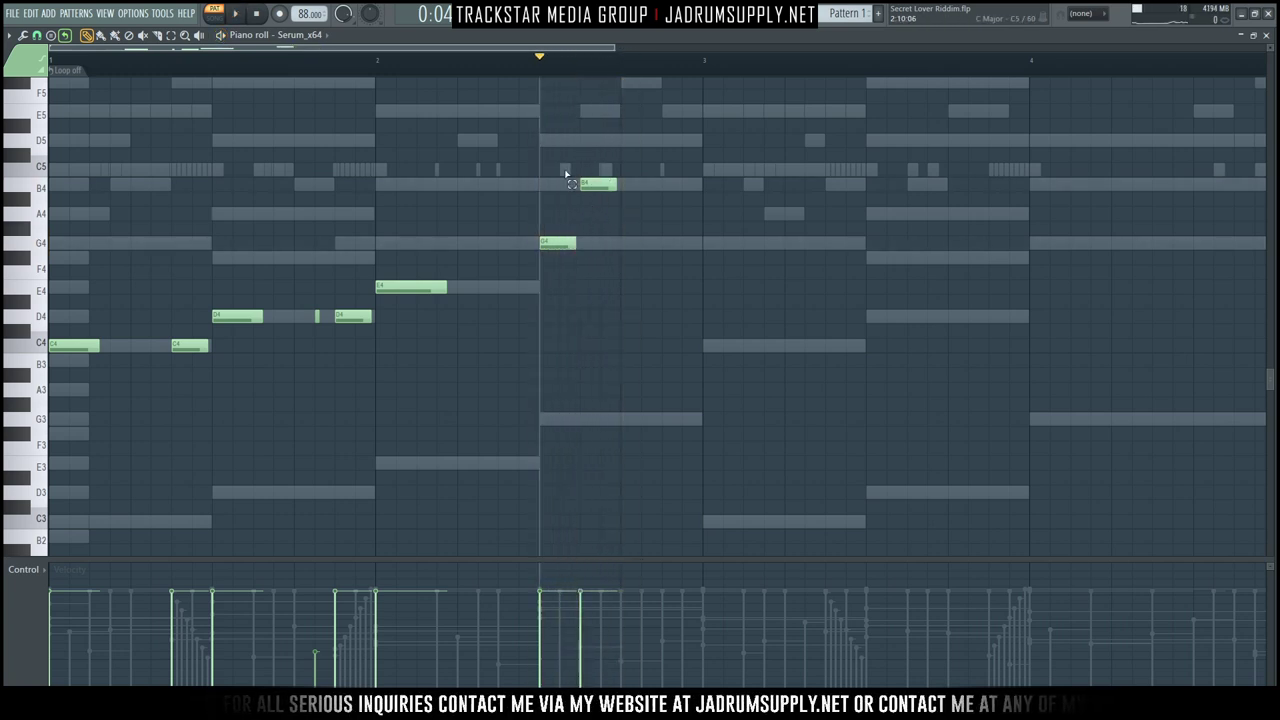
Lower the G4 and B4 notes in bar 2 by one octave and play them back.
drag(568, 175, 591, 278)
scroll(591, 276, up, 2)
key(ctrl+Down)
scroll(591, 276, down, 3)
key(space)
key(space)
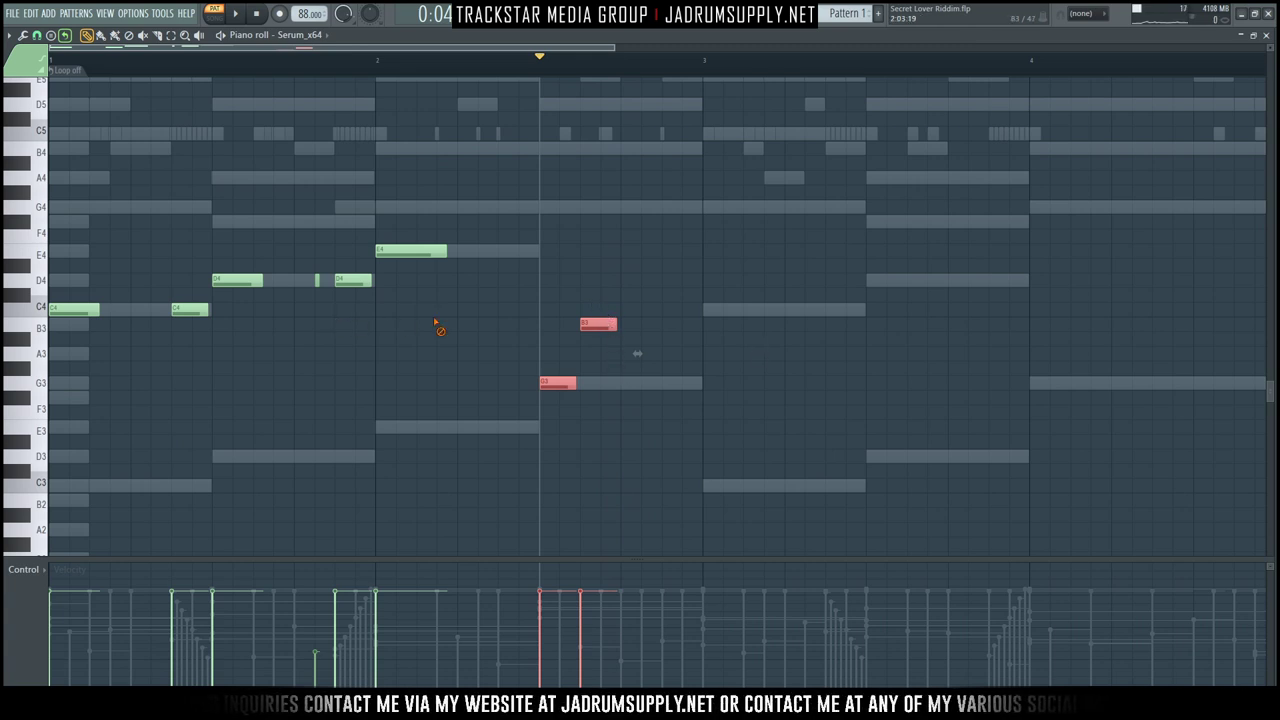
Lower the C4, D4 and E4 bass notes by one octave, keeping the bar 2 notes at G3 and B3.
key(ctrl+d)
key(ctrl+Down)
drag(563, 289, 666, 483)
key(ctrl+Up)
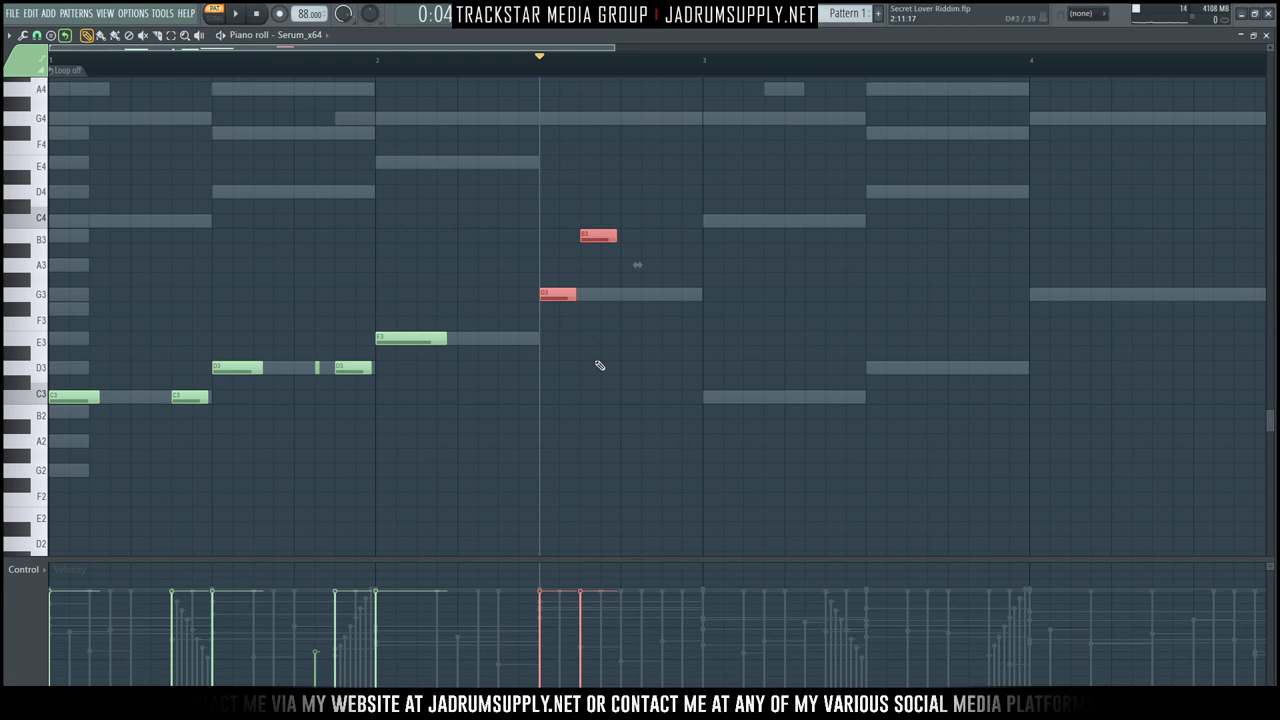
key(ctrl+d)
click(278, 13)
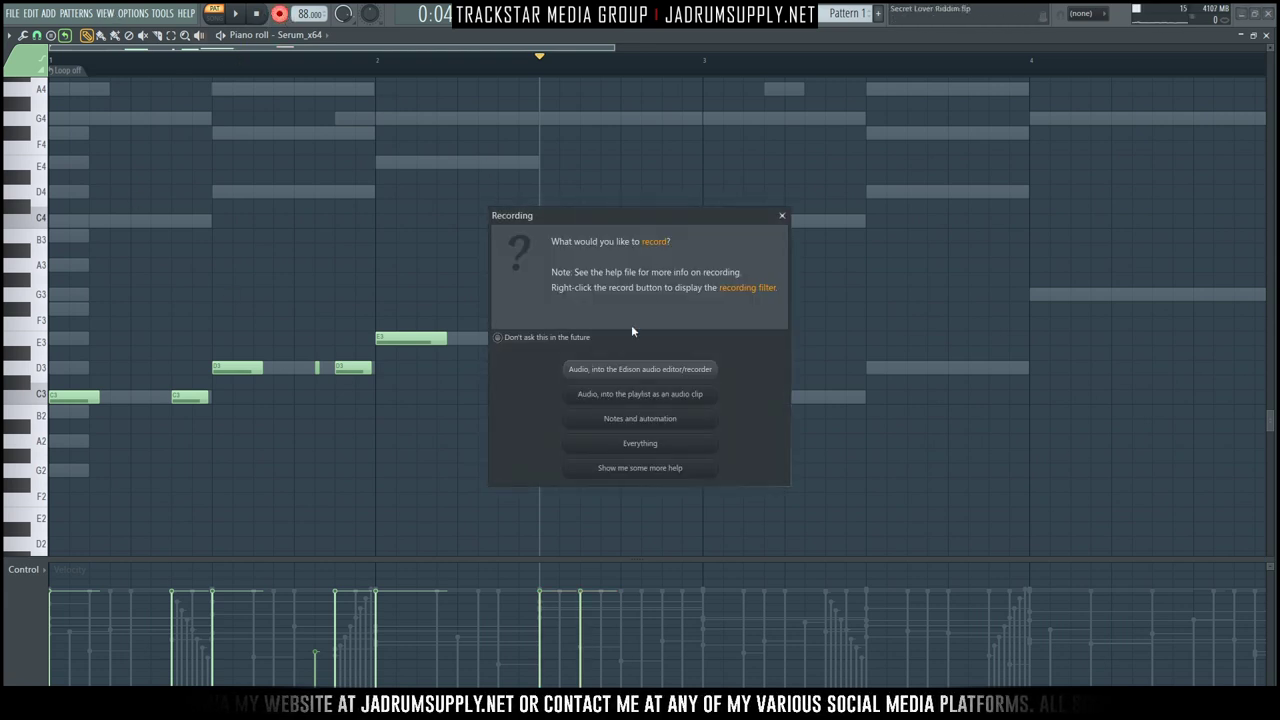
click(782, 215)
click(279, 14)
key(space)
click(256, 15)
Move the G3 note to step 11 of bar 2 and the B3 note to A3 at step 14, playing the pattern.
key(space)
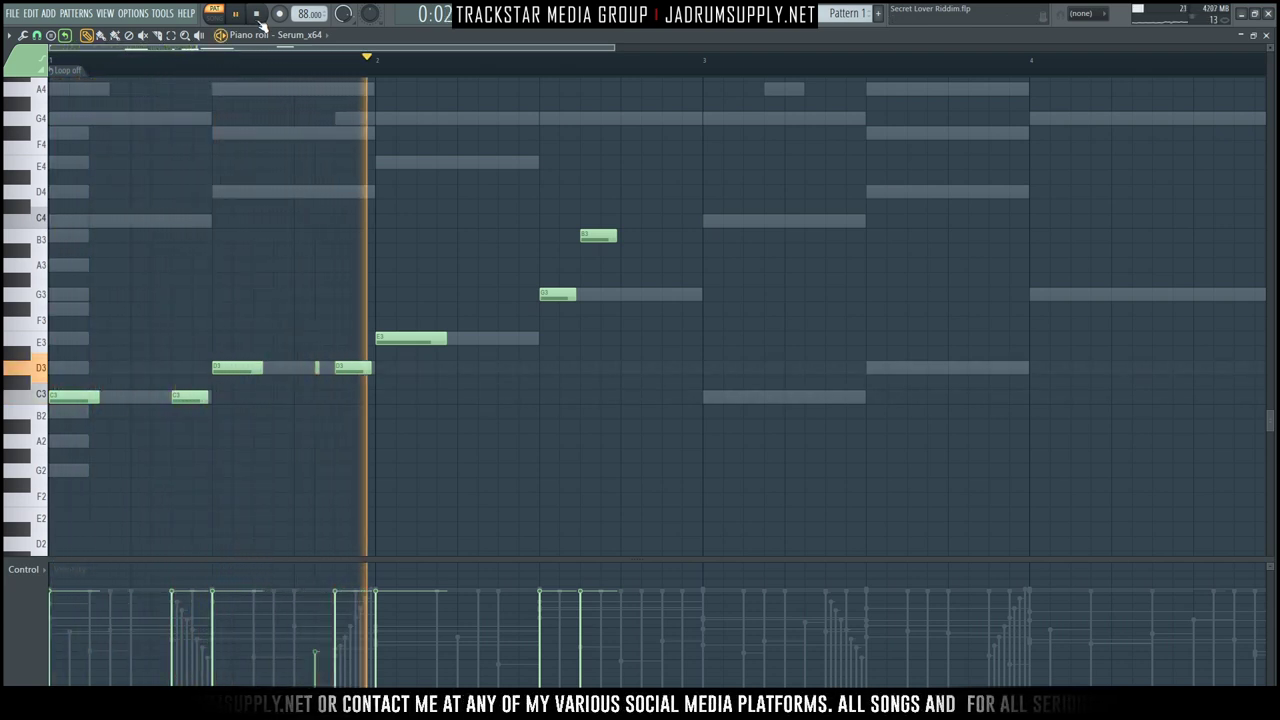
key(space)
key(space)
drag(560, 293, 598, 293)
drag(603, 238, 648, 268)
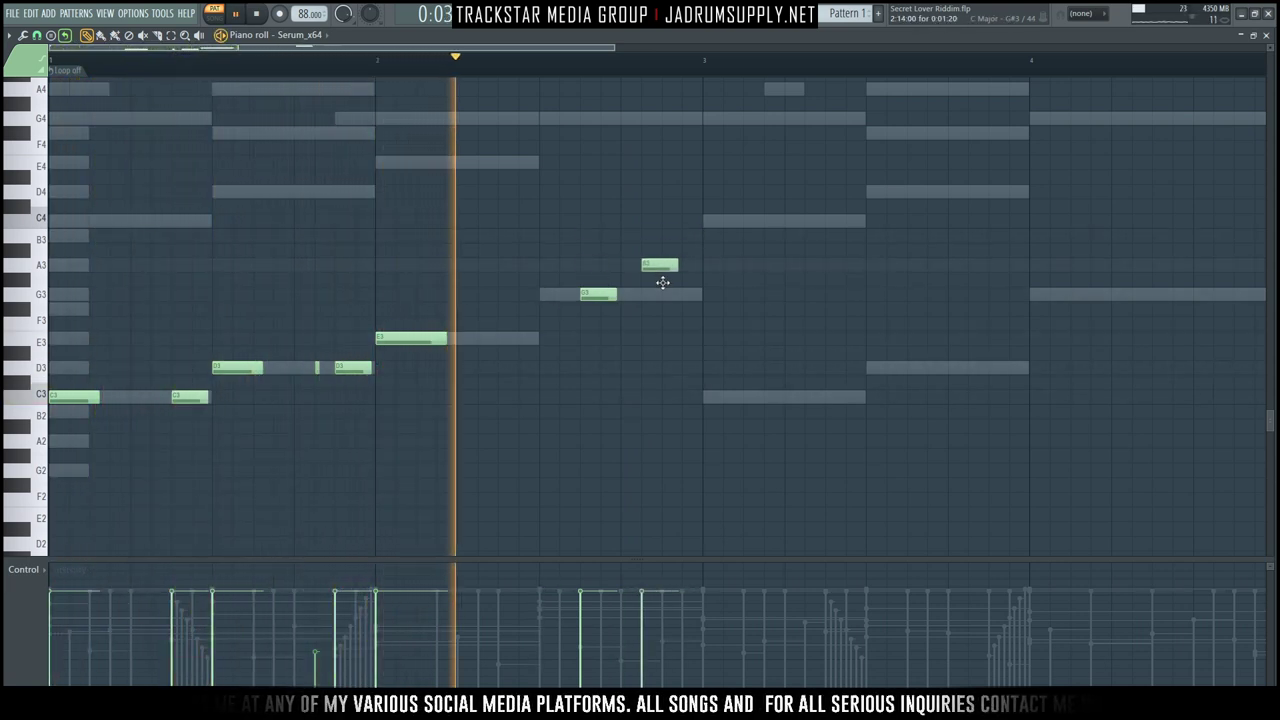
key(space)
key(space)
Change the last two bass notes in bar 2 to F#3 at step 11 and G3 at step 13, and play back.
drag(648, 268, 604, 309)
key(space)
key(space)
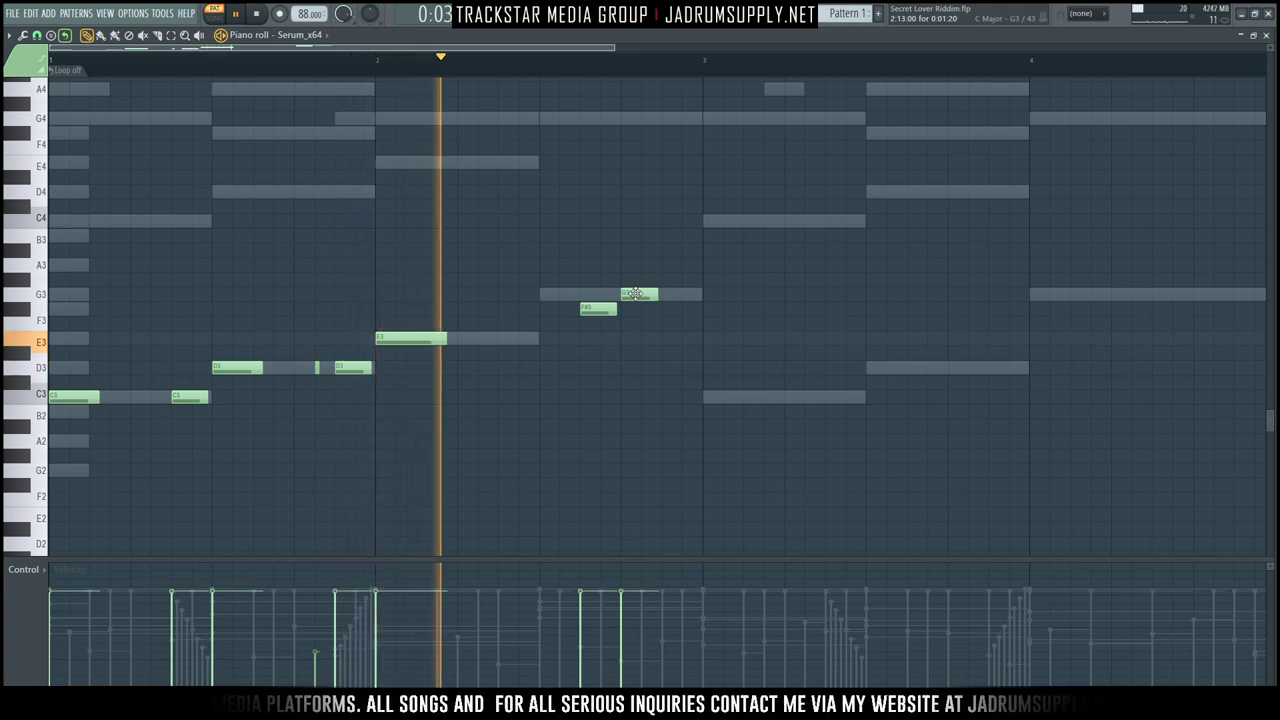
Add a third closing note at step 15 of bar 2, set it to E3 and listen to the phrase.
click(668, 309)
key(space)
key(space)
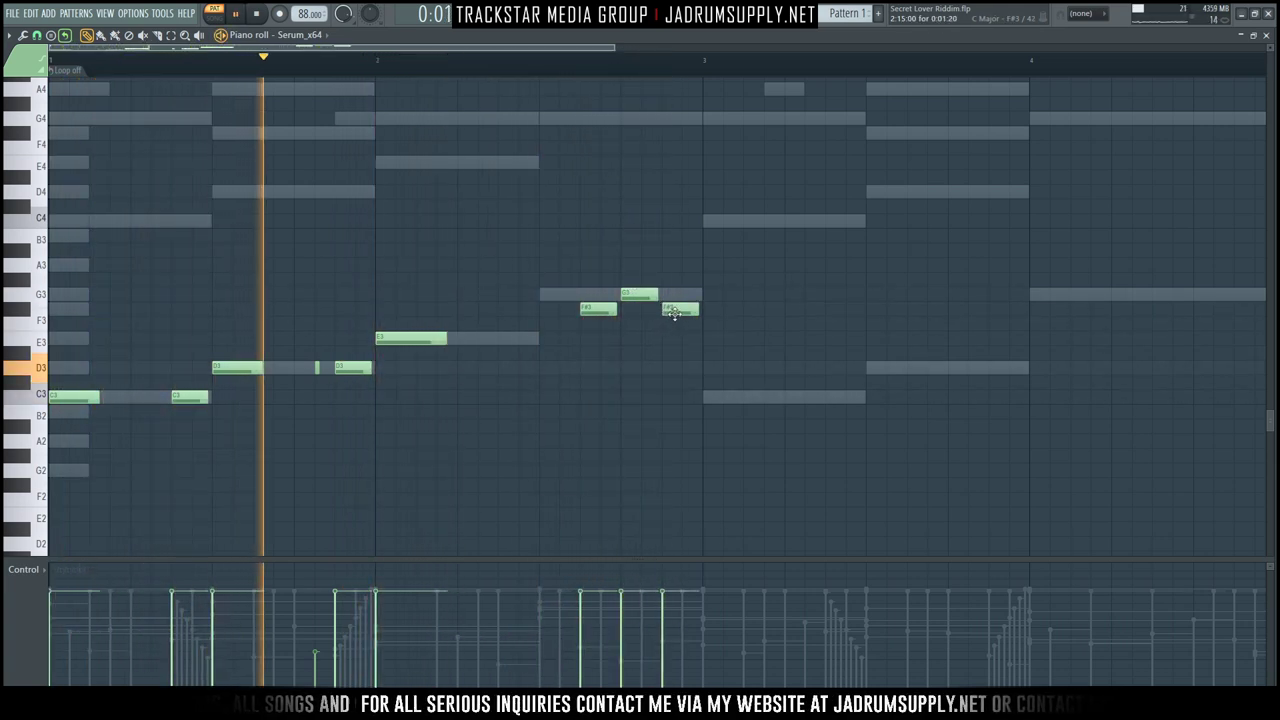
drag(677, 309, 677, 338)
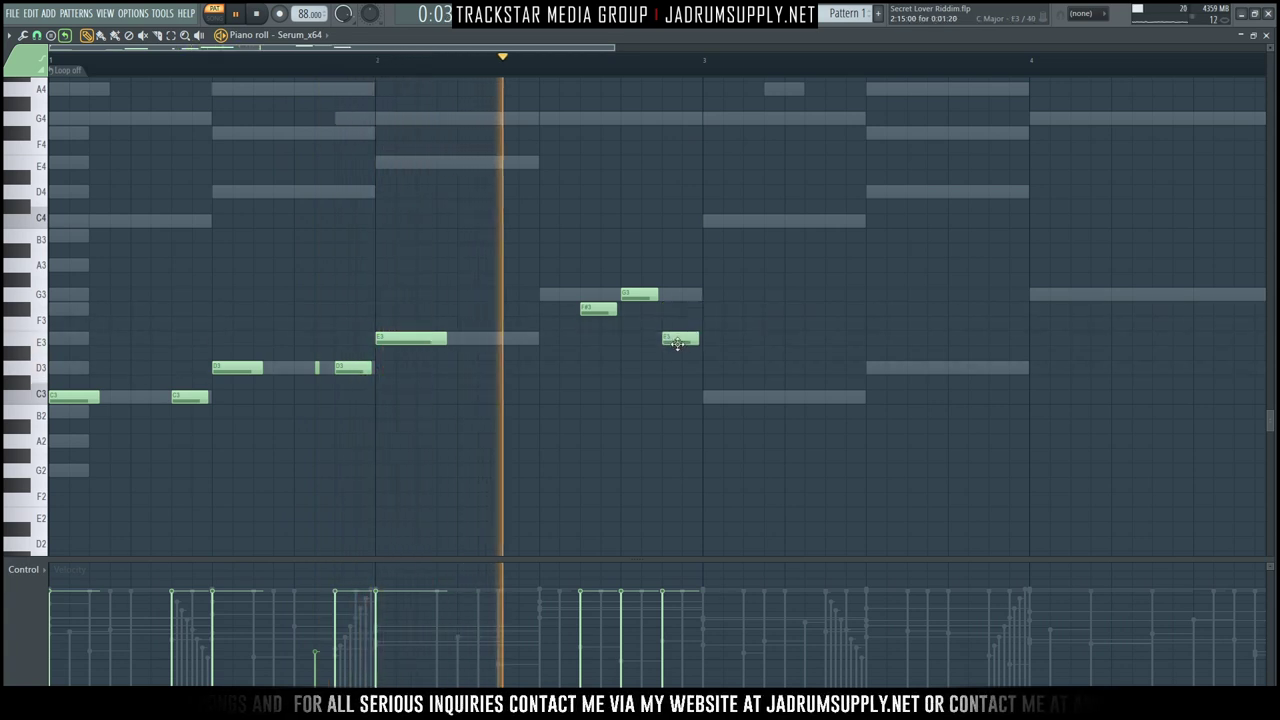
key(space)
Raise the whole bassline by one octave and play it back.
key(ctrl+Up)
key(space)
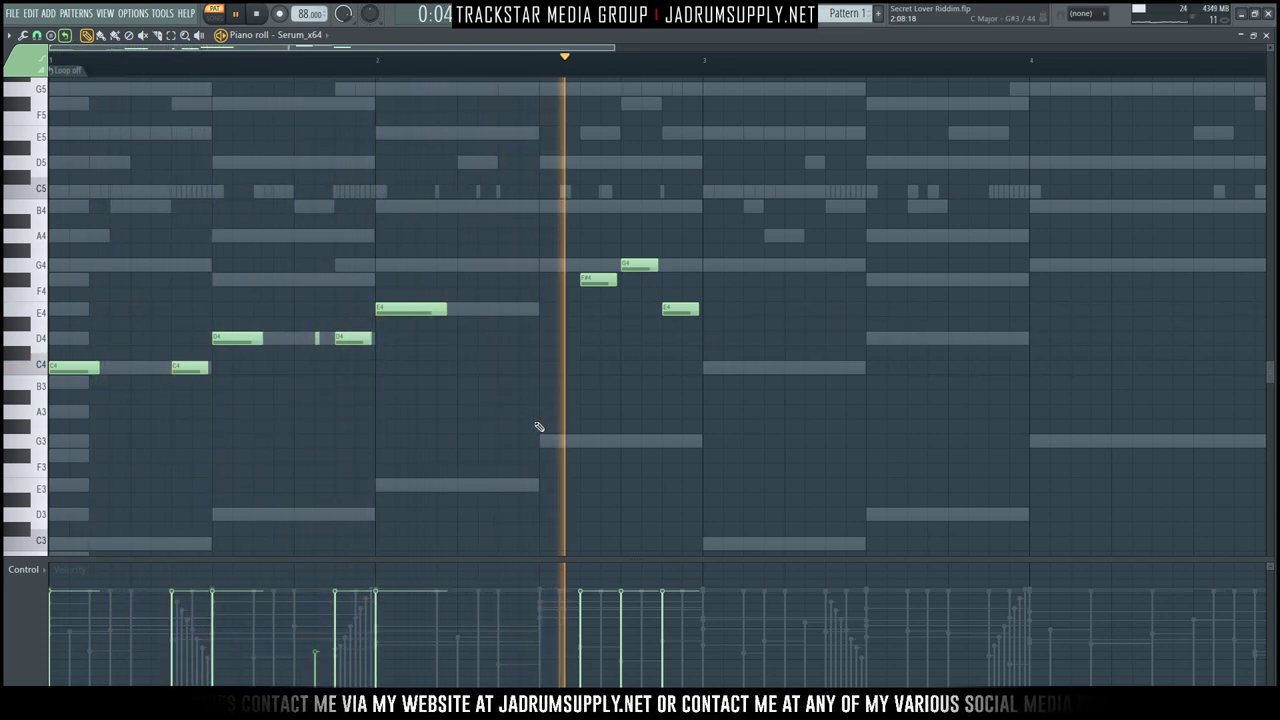
key(space)
Duplicate the two-bar bassline into bars 3 and 4 and play the pattern.
key(ctrl+a)
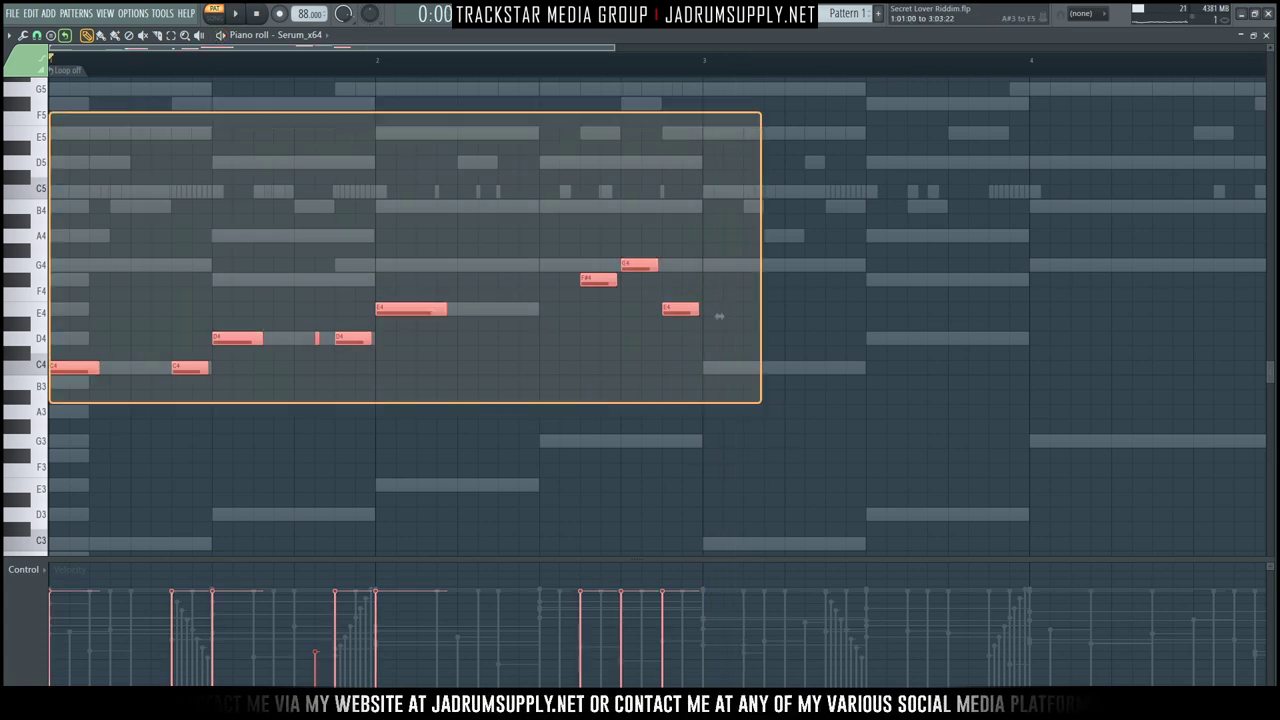
drag(79, 371, 740, 343)
click(530, 111)
key(space)
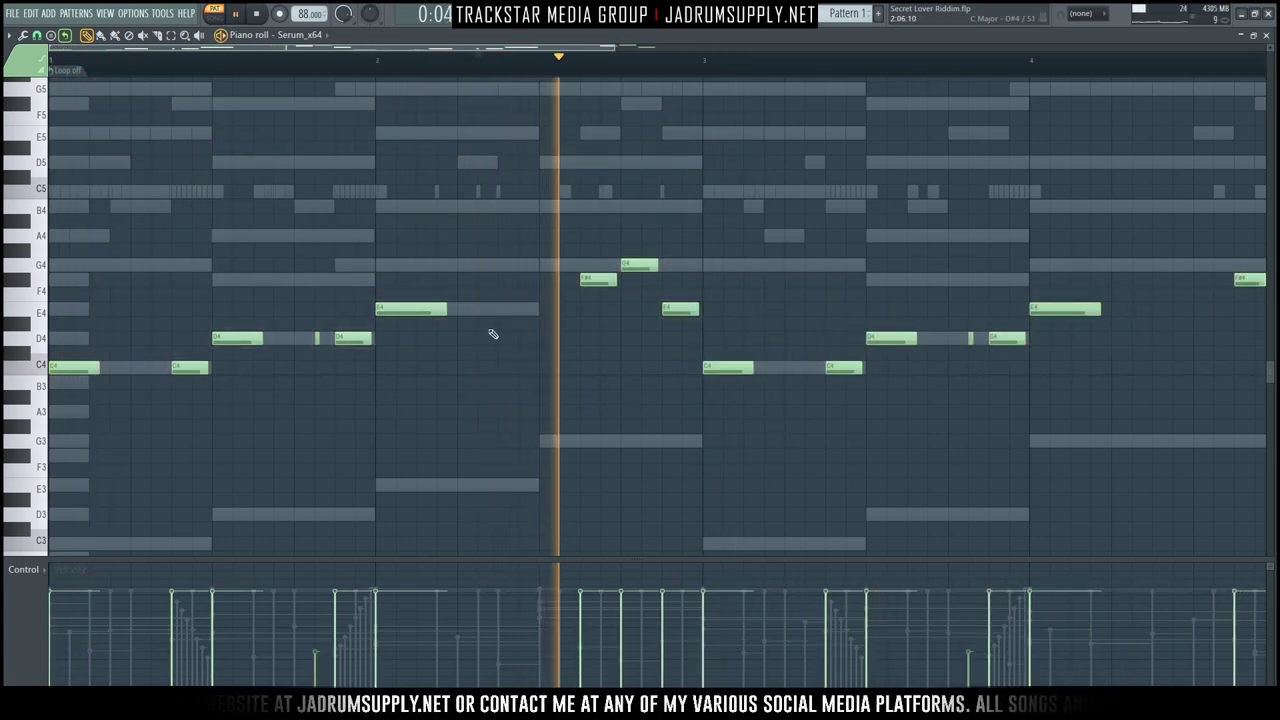
Try G4 and A4 for the notes at steps 11 and 13 of bar 2 and play the result.
key(space)
drag(602, 281, 605, 227)
key(space)
drag(601, 263, 636, 238)
key(space)
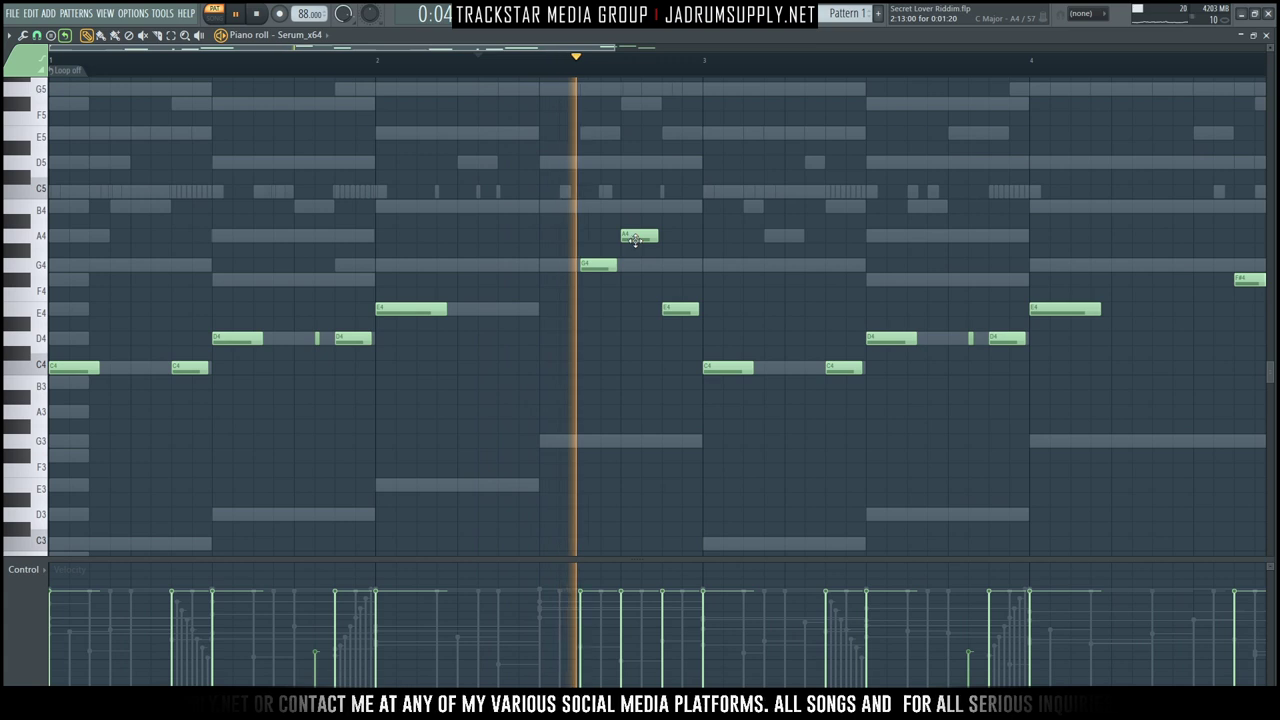
Set the bass notes at steps 11 and 13 of bar 2 to E4 and G4 and play the pattern.
key(space)
drag(638, 240, 606, 306)
key(space)
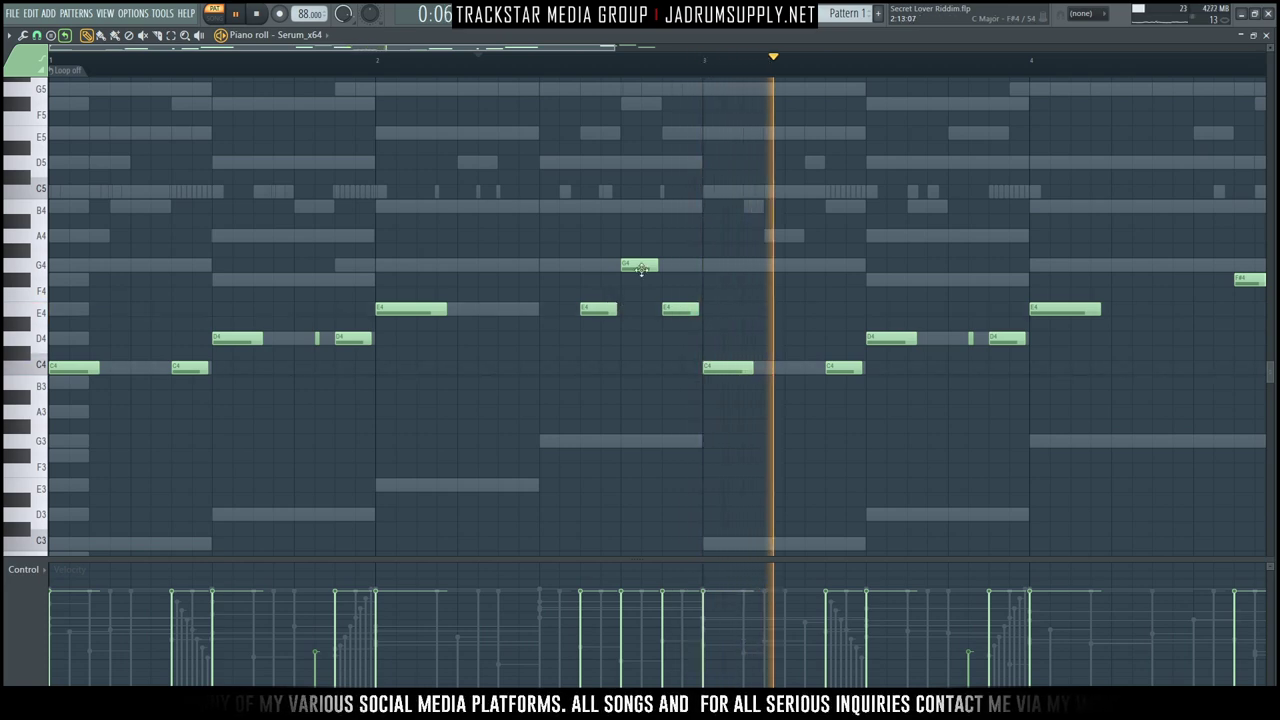
Lower the last bass note of bar 2 to D4 and play back the transition into bar 3.
scroll(634, 68, down, 1)
key(space)
drag(540, 311, 540, 338)
key(space)
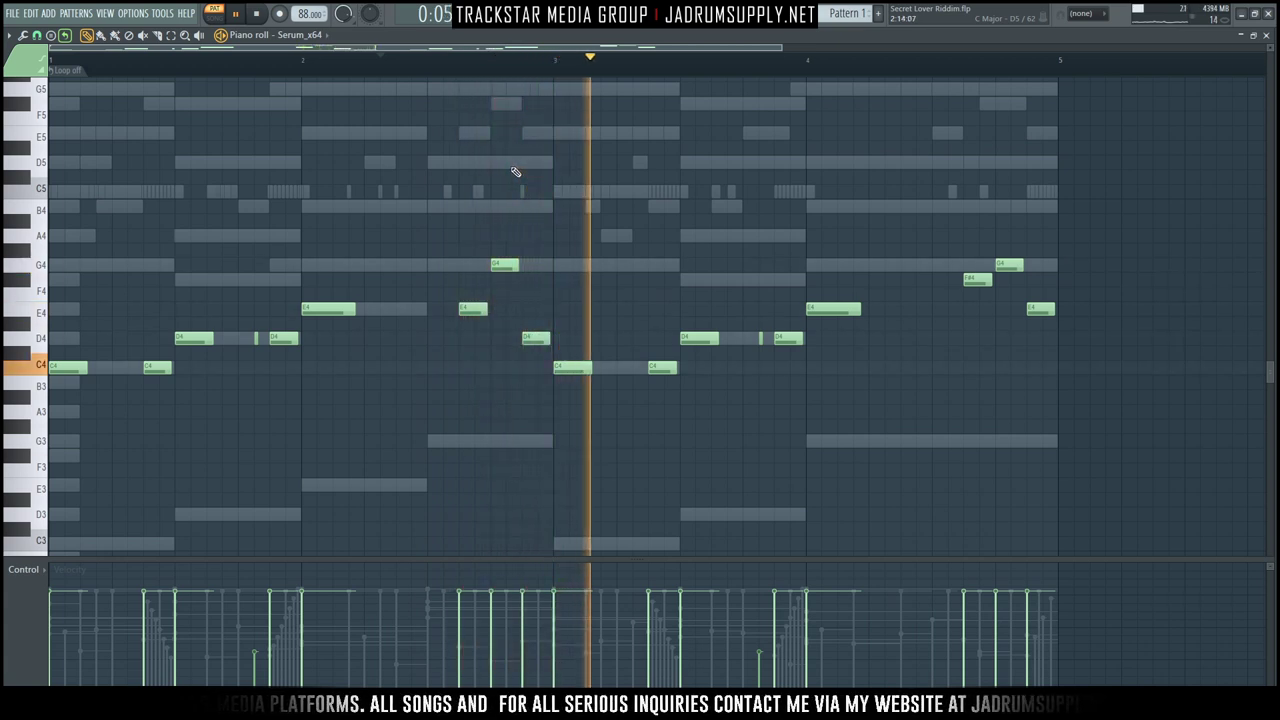
key(space)
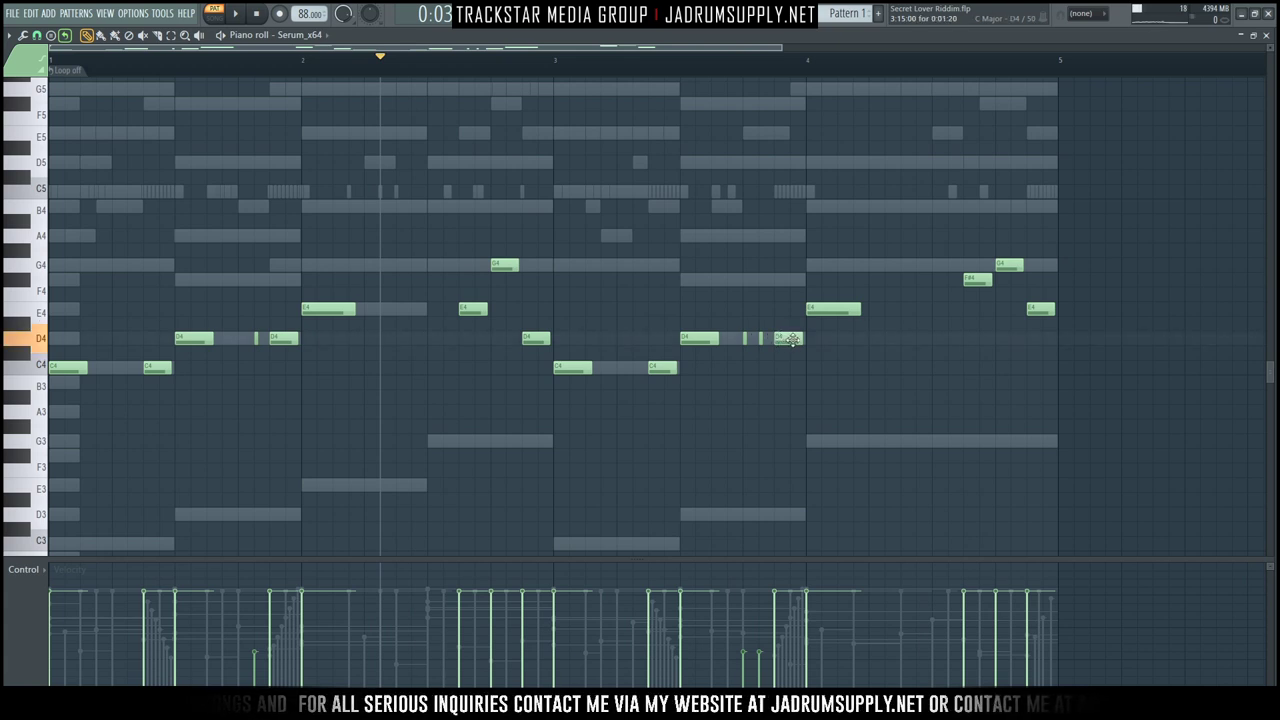
Shape the end of bar 3 into three short D4 notes at steps 14, 15 and 16 with rising velocities.
drag(743, 329, 772, 356)
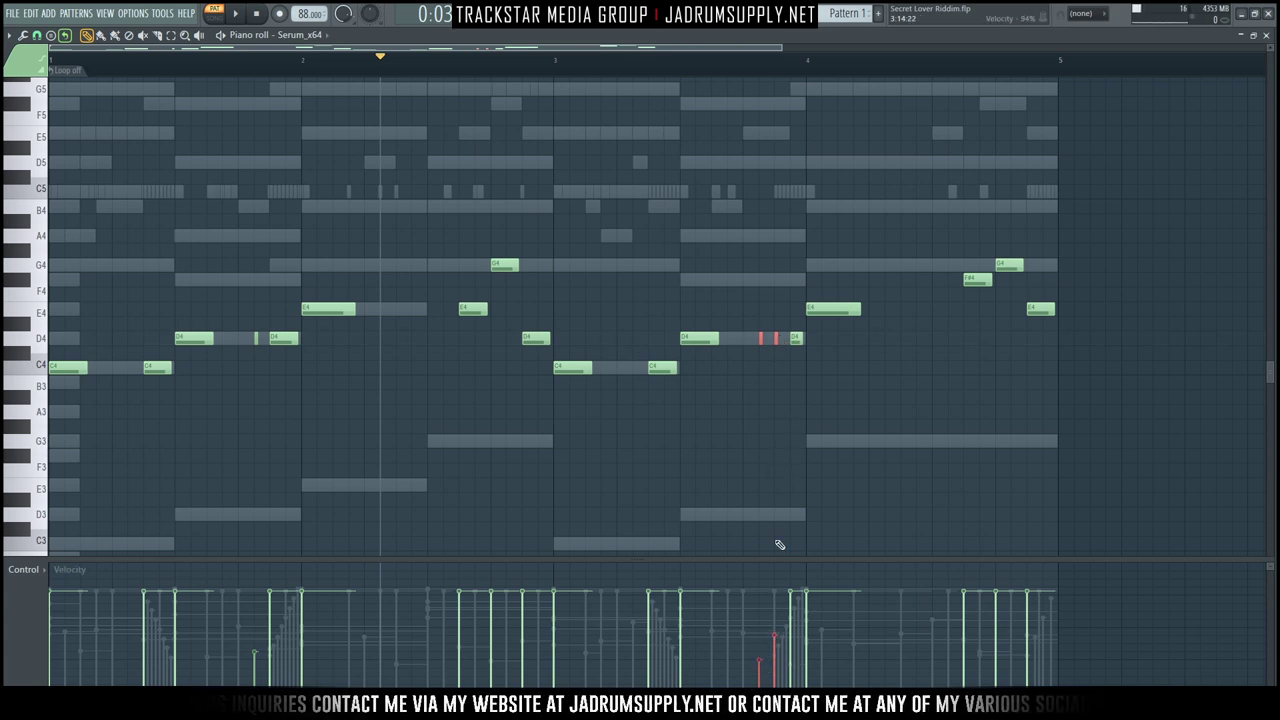
key(space)
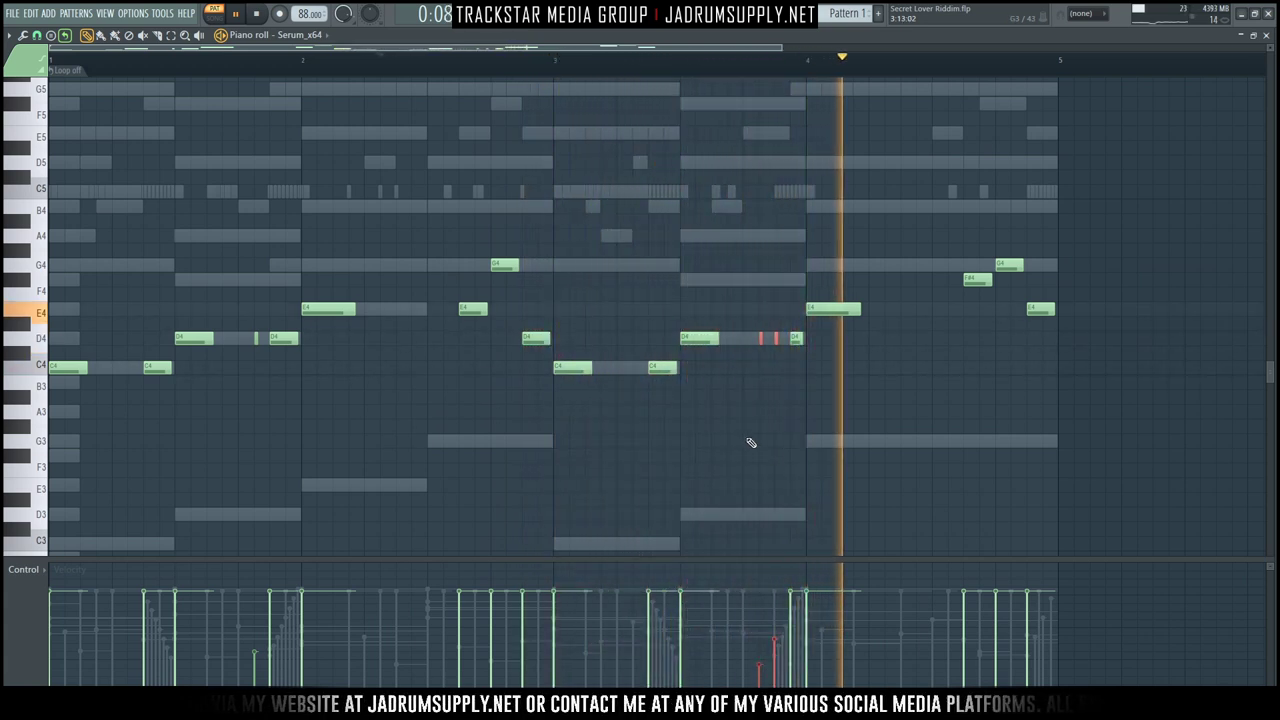
key(space)
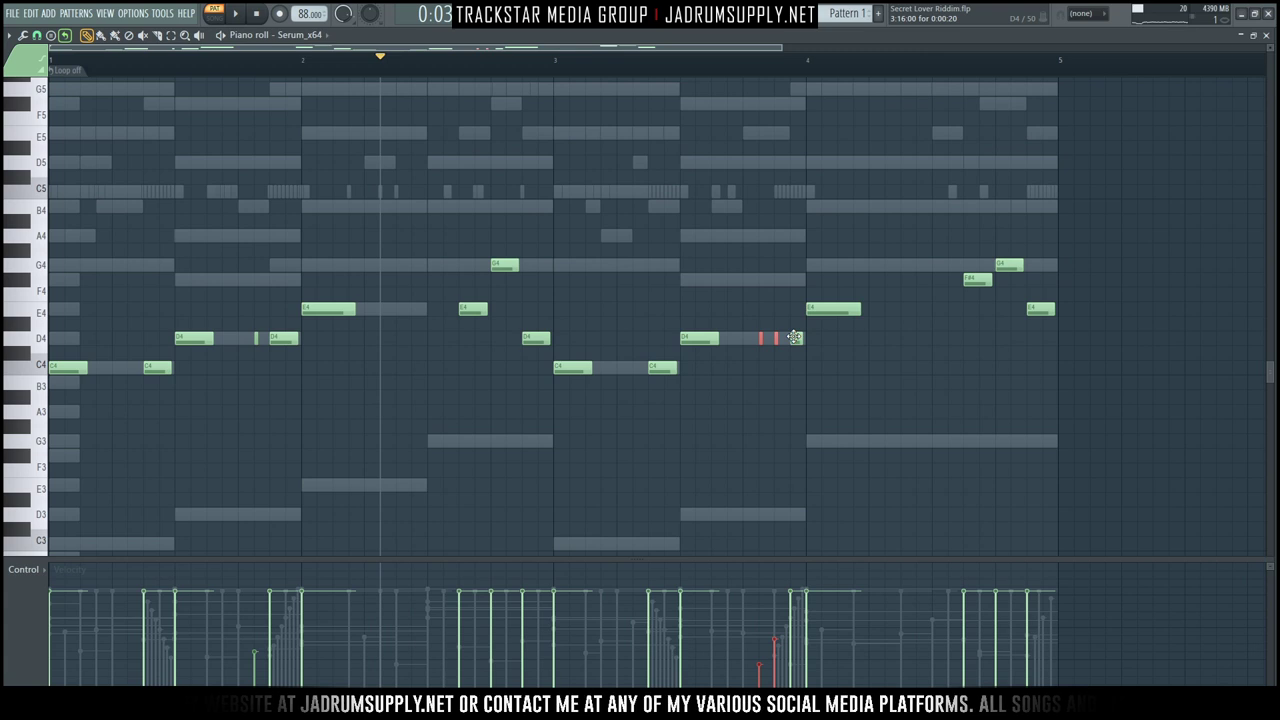
click(793, 339)
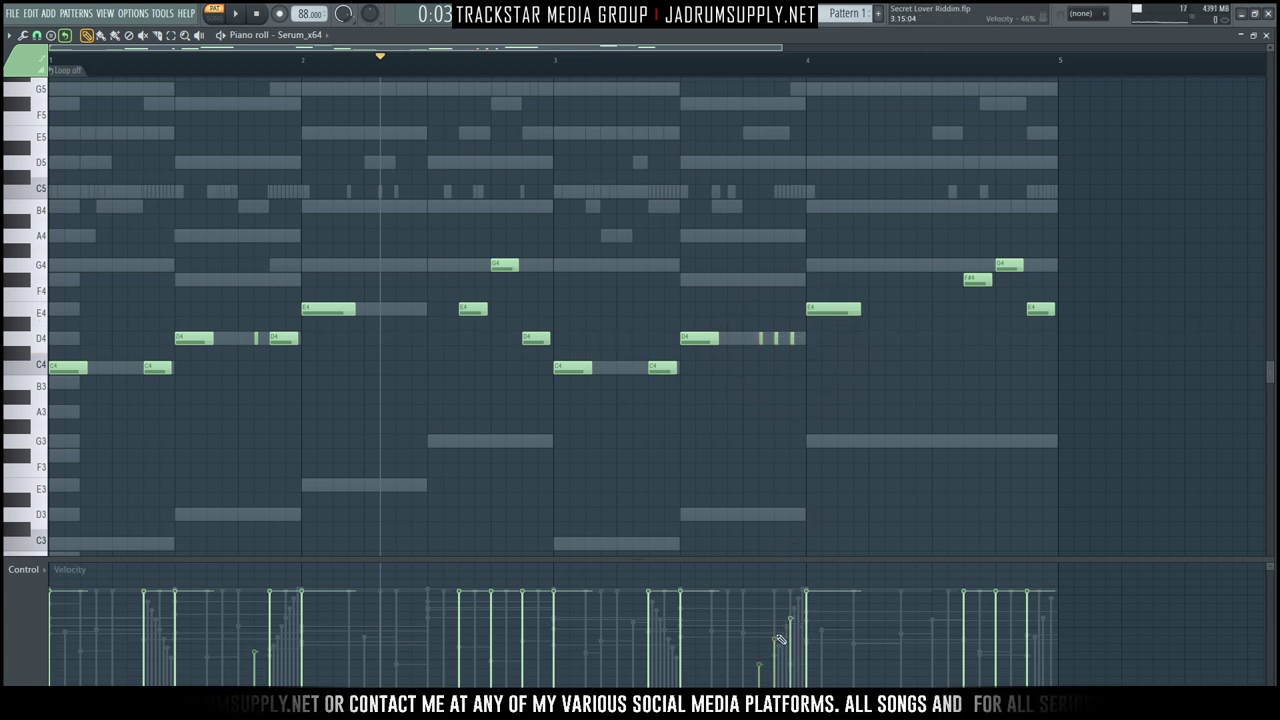
key(space)
Play the bassline from just past the middle of bar 3 to check the short-note roll into bar 4.
scroll(708, 86, up, 1)
click(702, 81)
right_click(697, 82)
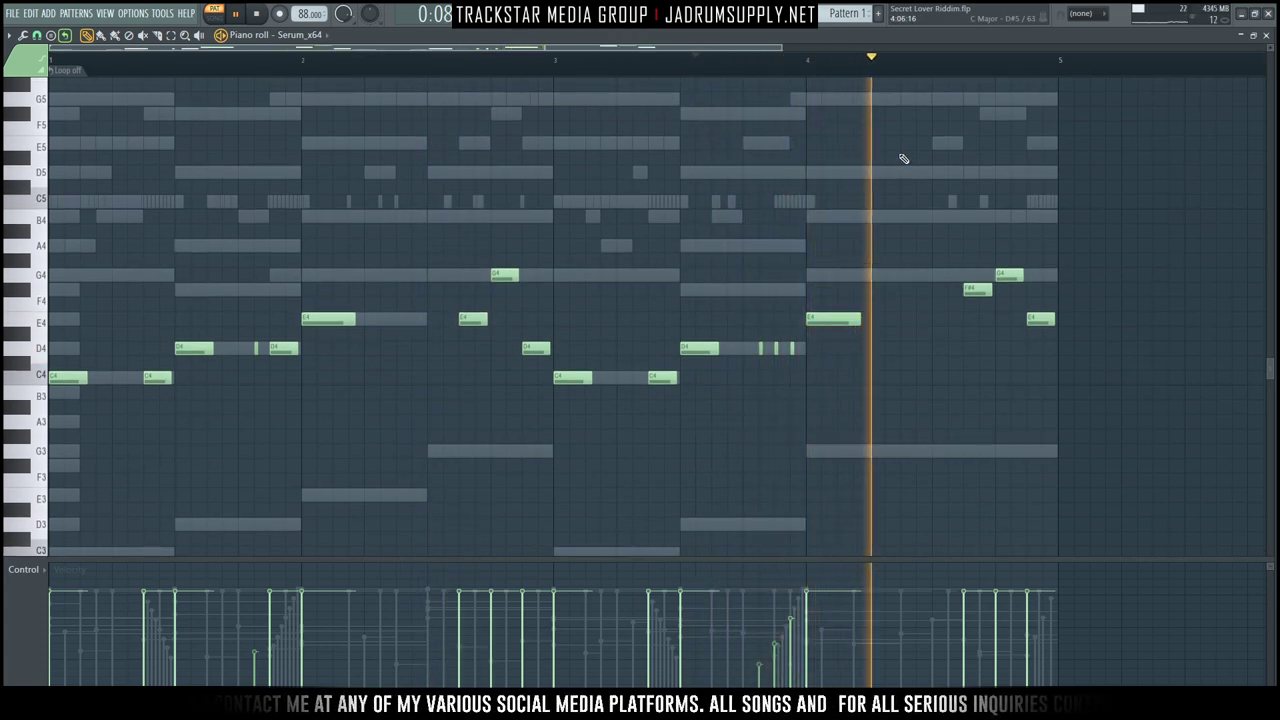
key(space)
key(space)
key(space)
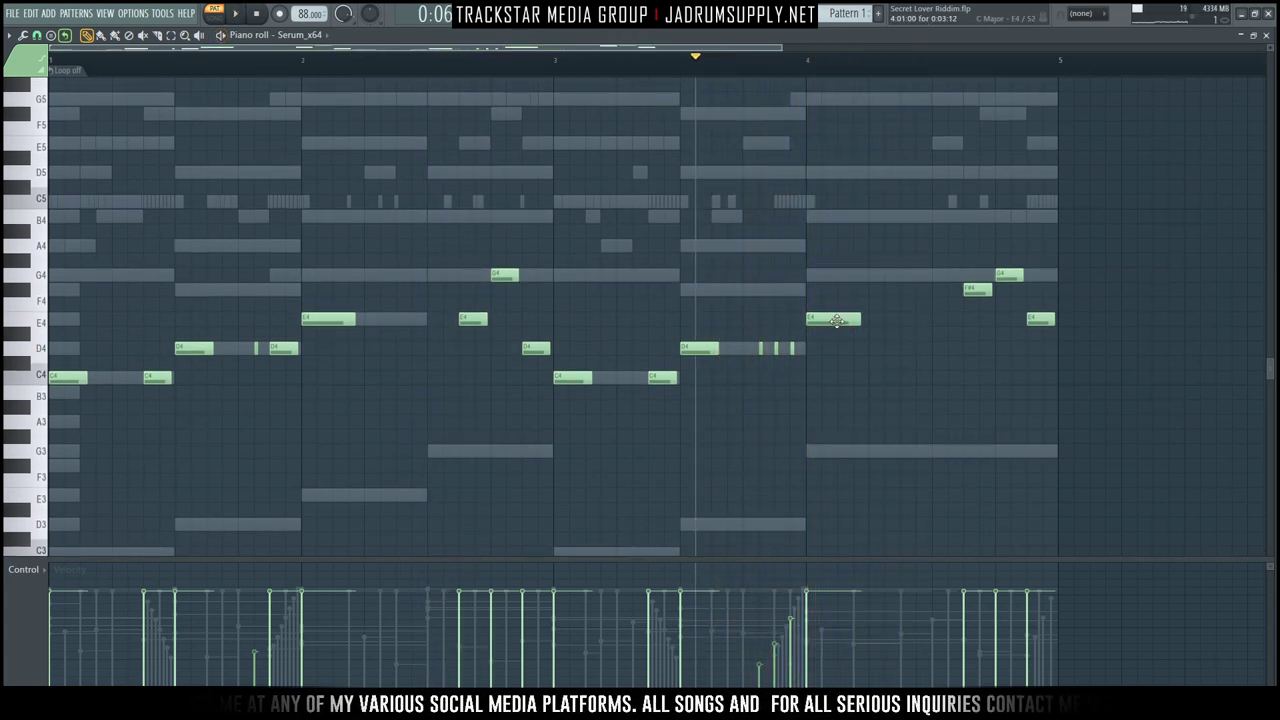
Raise the first bass note of bar 4 to G4, shorten it to about two steps and play the transition into bar 4.
drag(830, 323, 830, 276)
key(space)
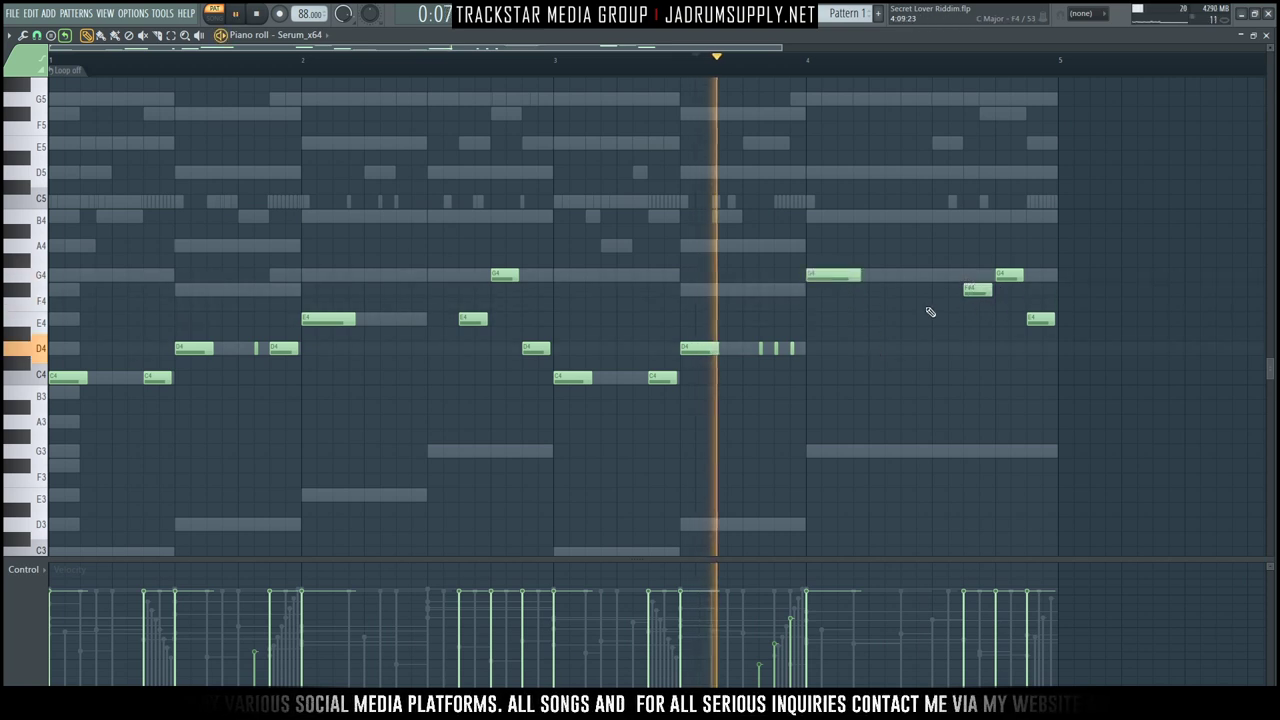
key(space)
key(space)
key(space)
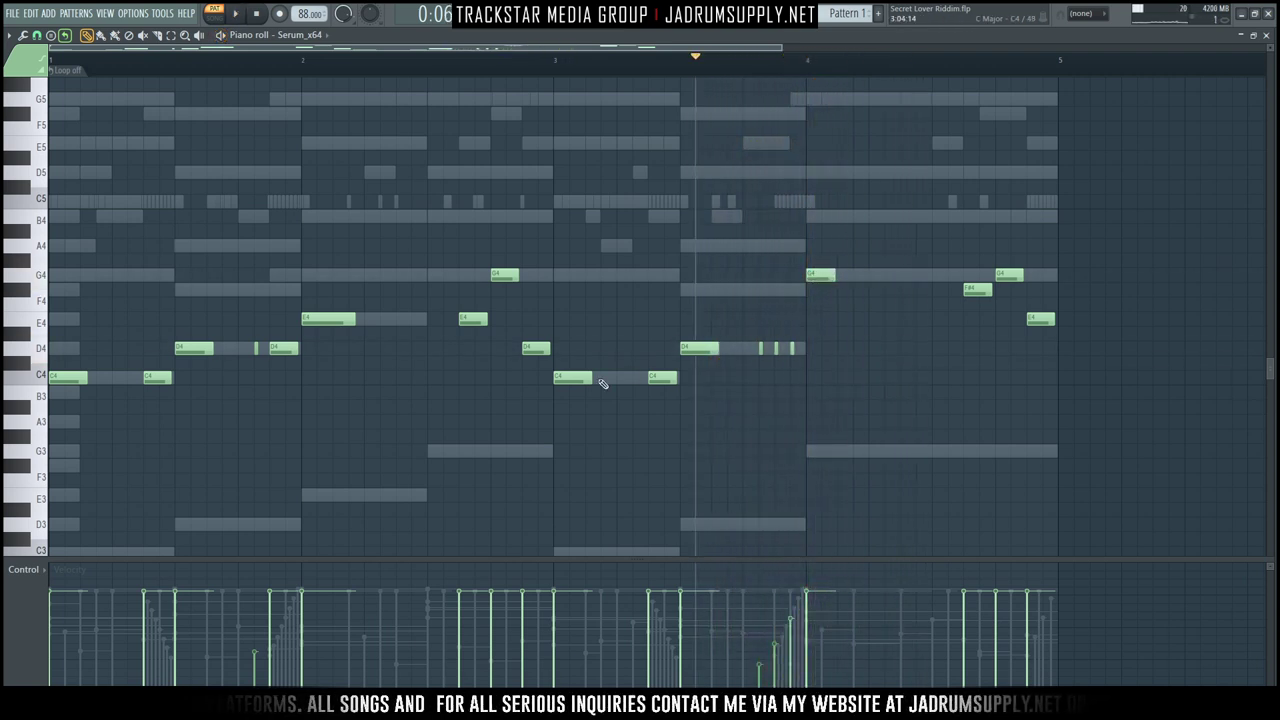
click(815, 271)
key(space)
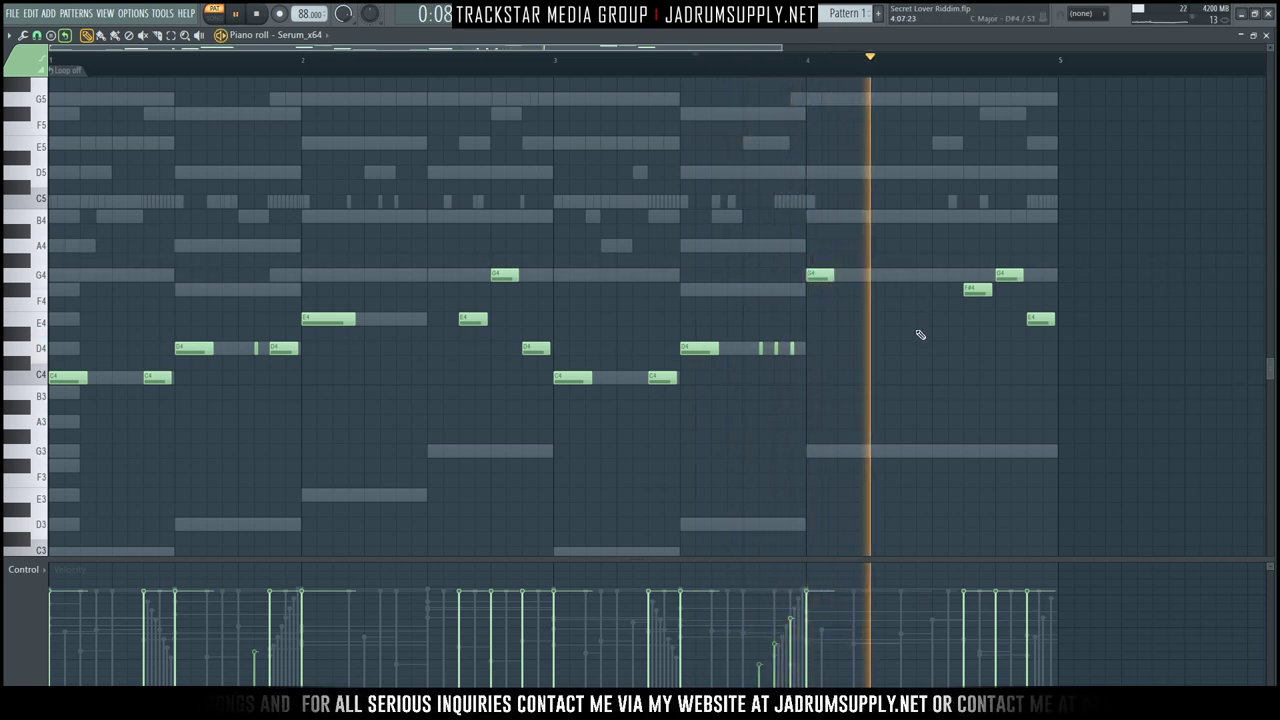
click(945, 275)
key(space)
key(space)
right_click(950, 276)
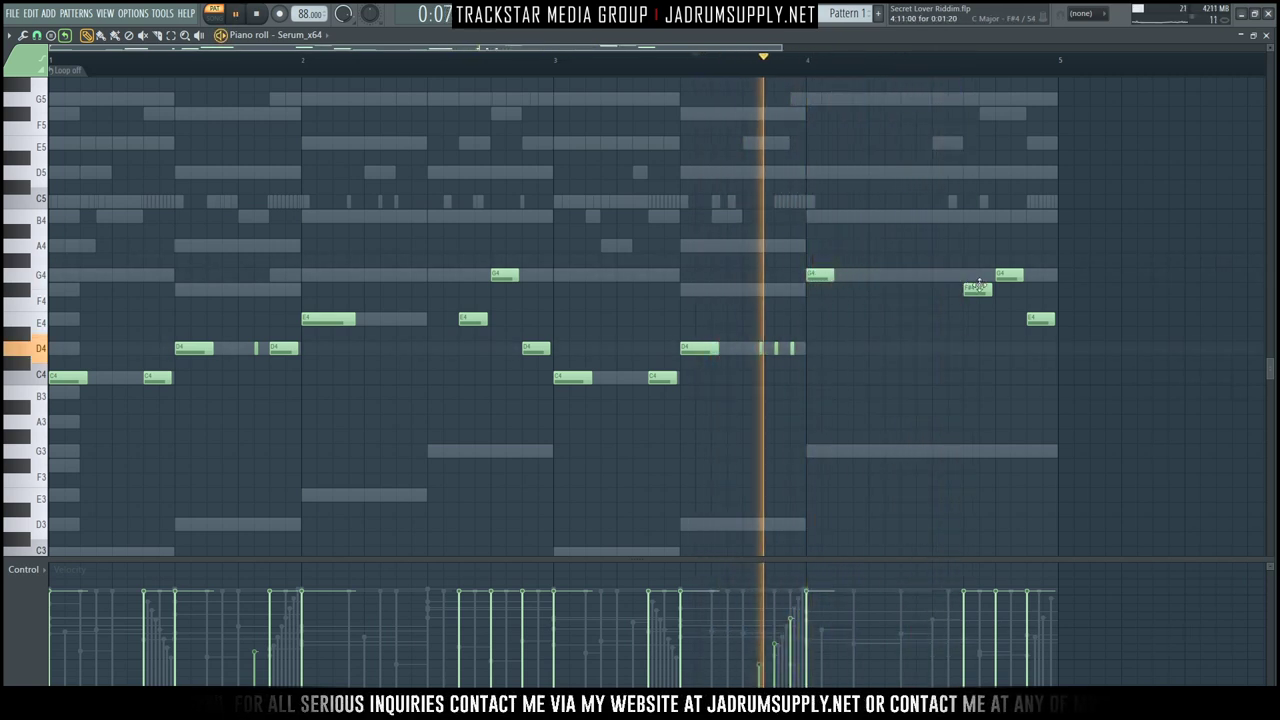
Replace the F#4 at step 11 of bar 4 with G4, lower the note at step 13 to F#4 and play it back.
right_click(978, 289)
click(968, 277)
drag(1005, 276, 1006, 290)
key(space)
key(space)
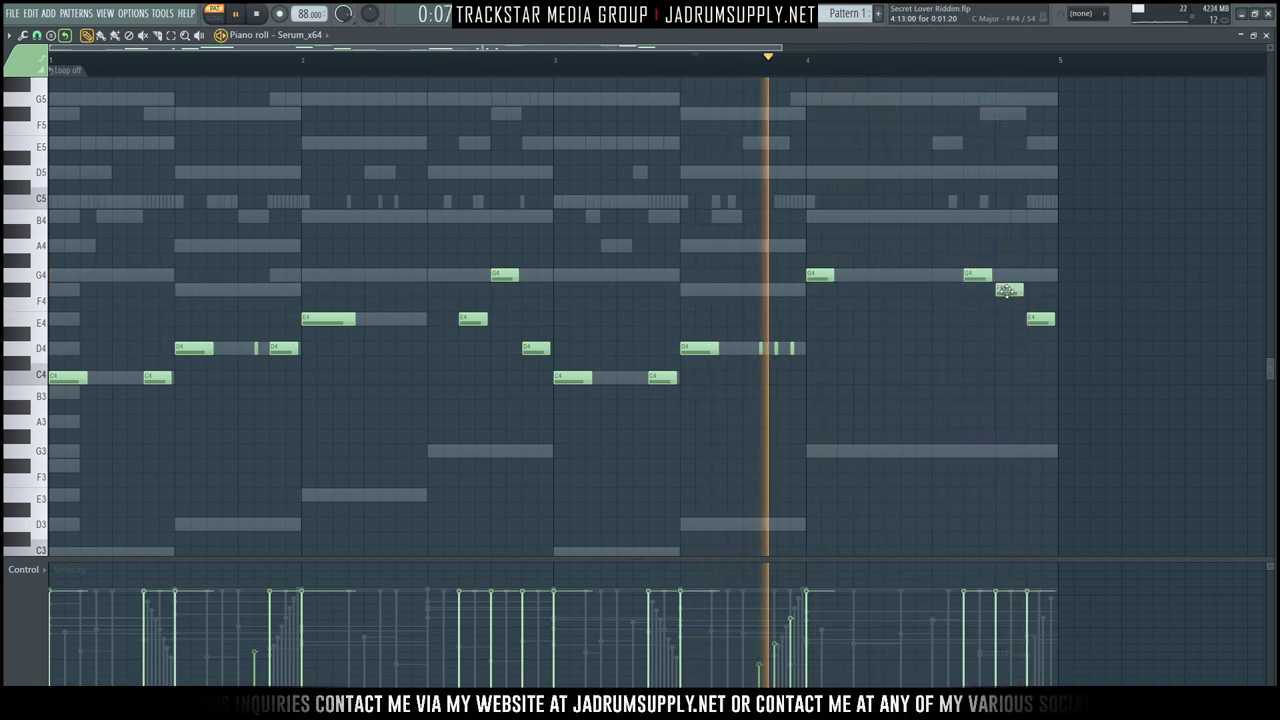
Lower the last bass note of bar 4 to D4 and play the turnaround into bar 1.
drag(1041, 319, 1045, 350)
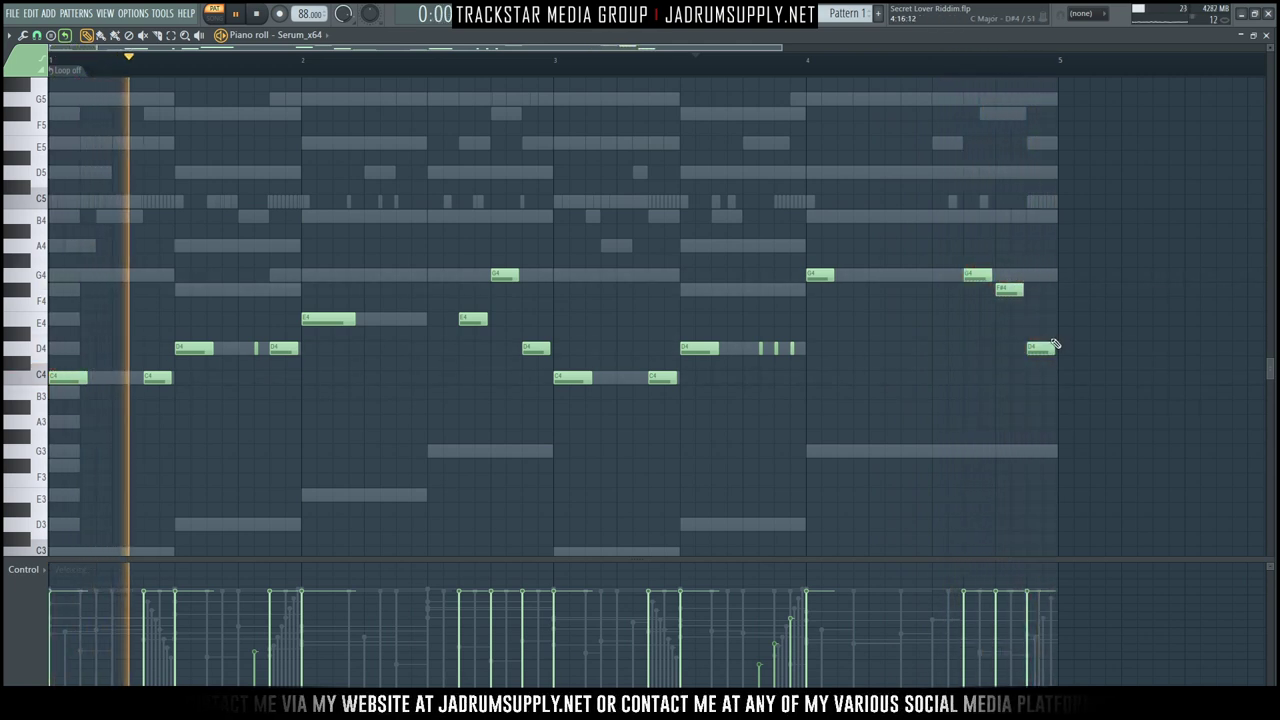
key(space)
key(space)
key(space)
key(space)
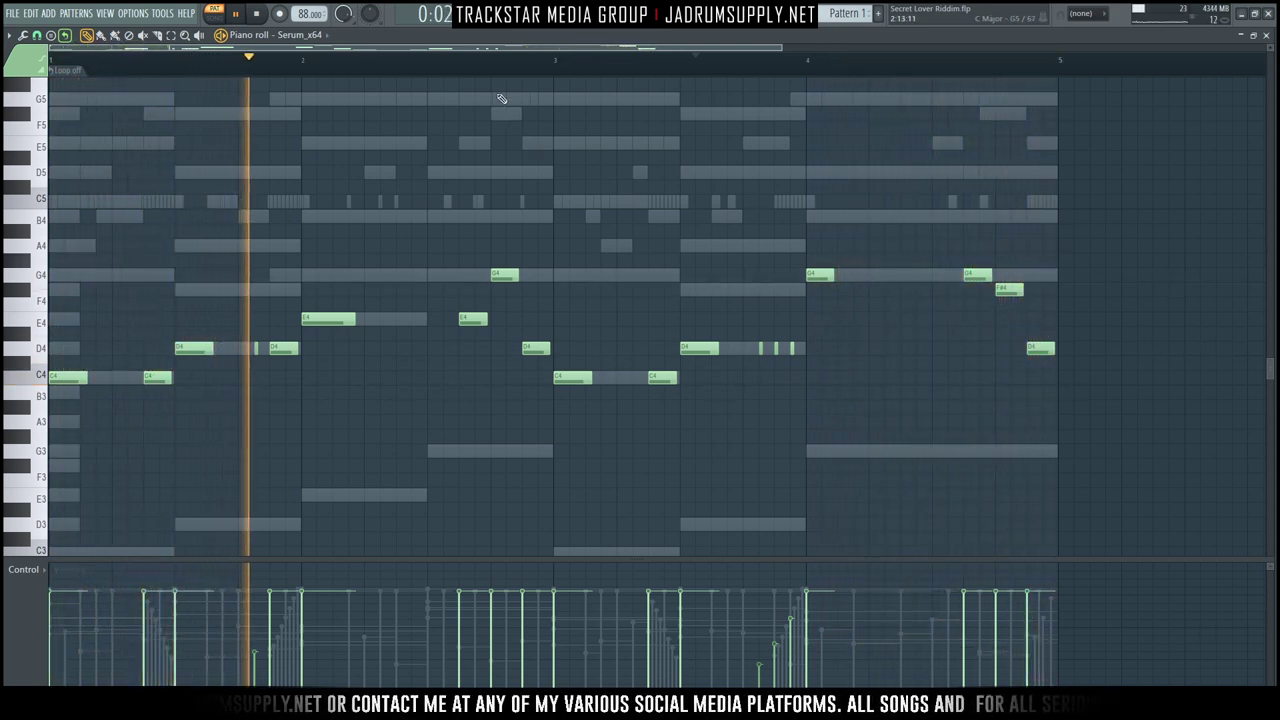
Add a Nexus instrument channel below the Serum bass in the channel rack.
key(F6)
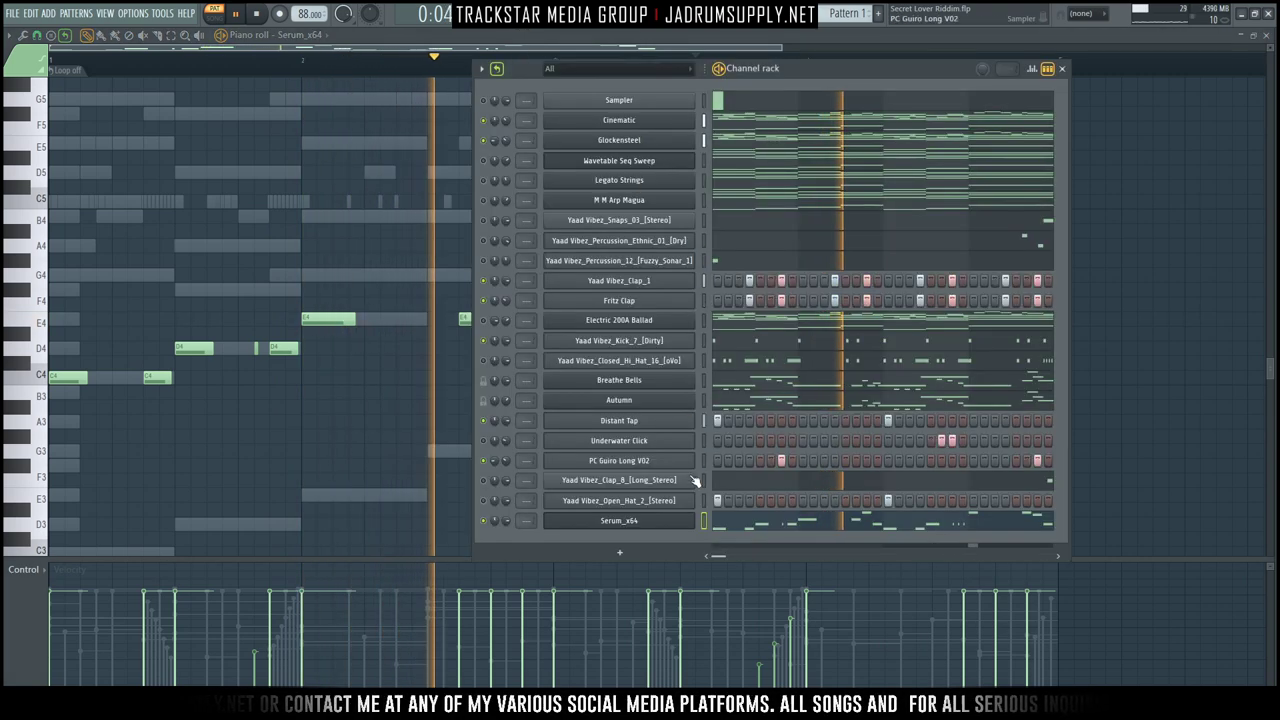
click(622, 522)
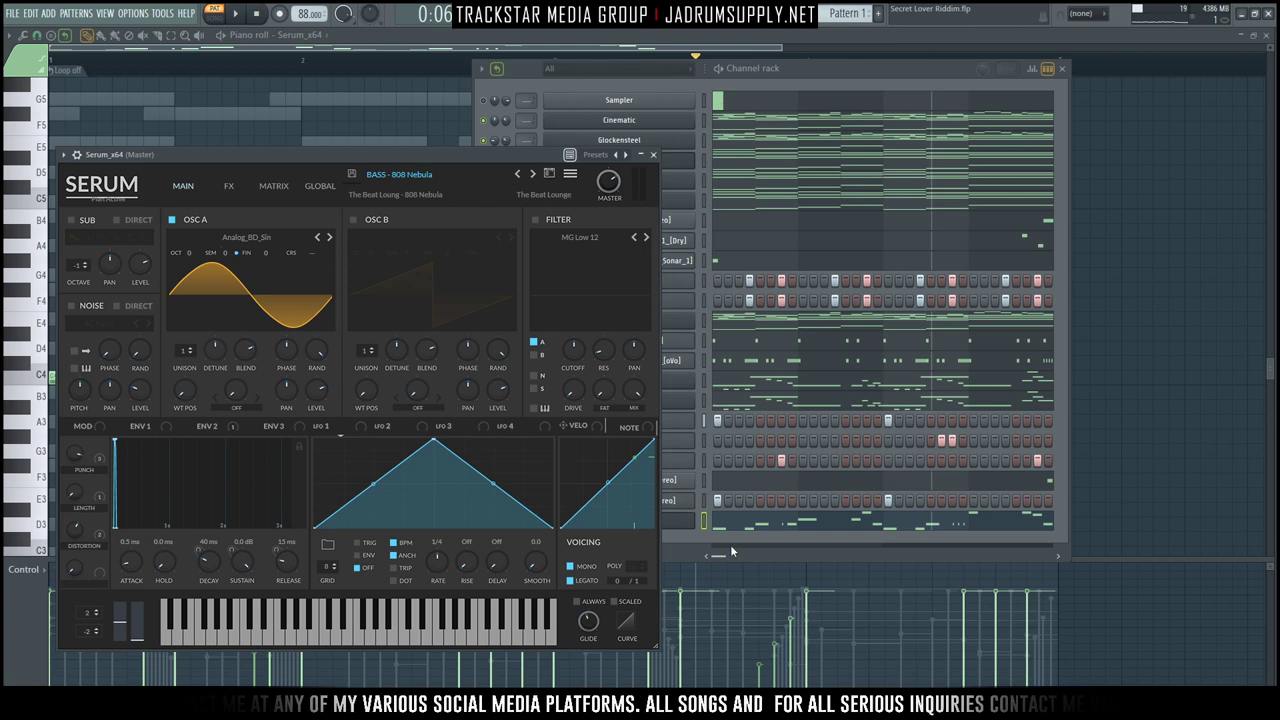
click(685, 545)
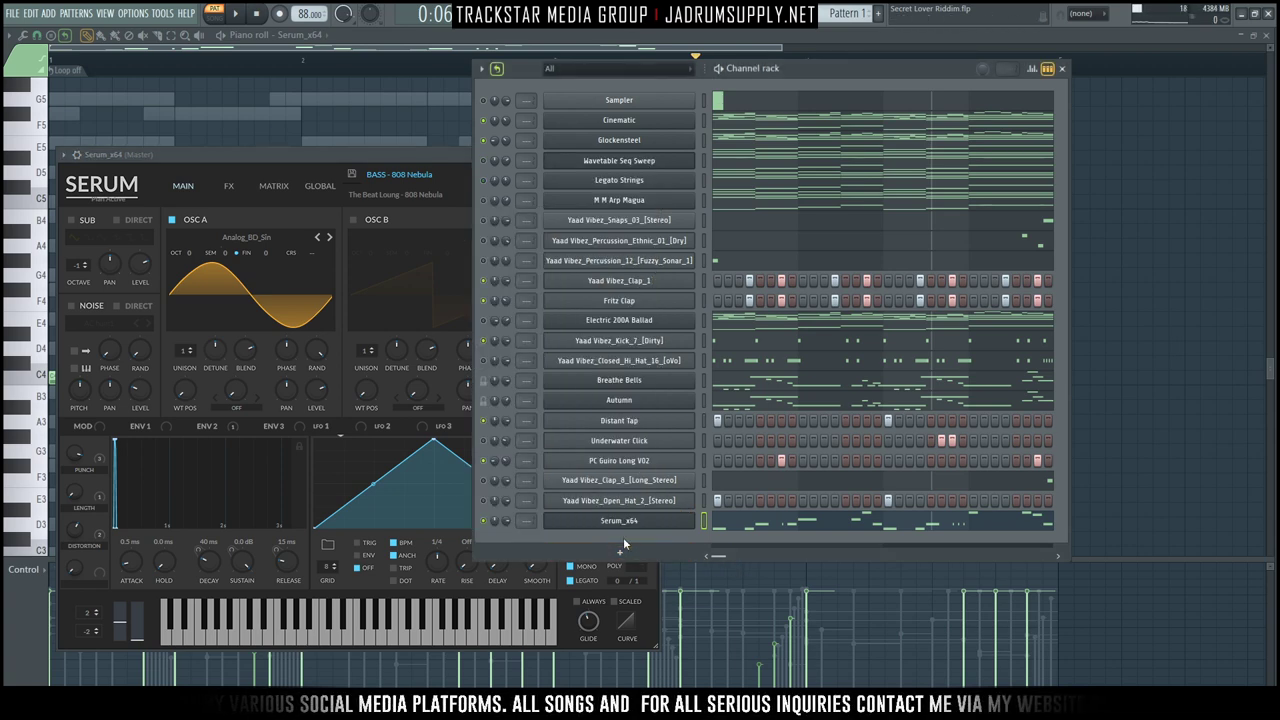
click(623, 540)
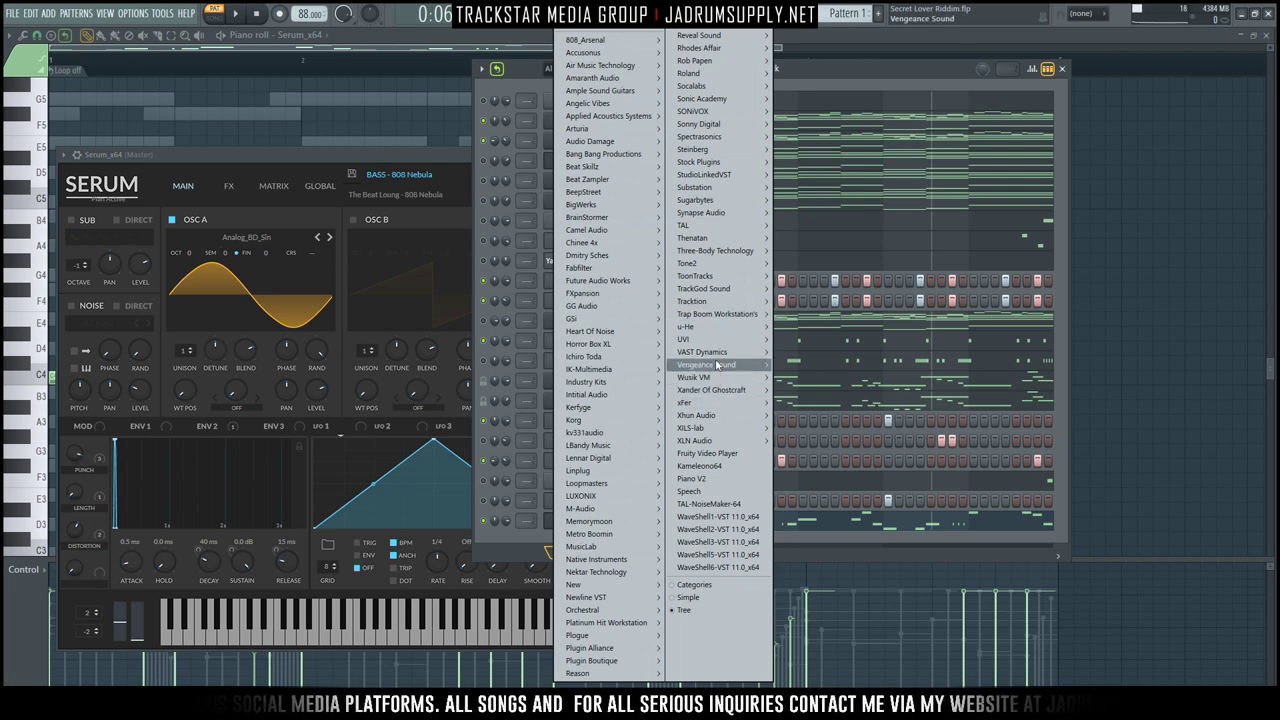
click(795, 30)
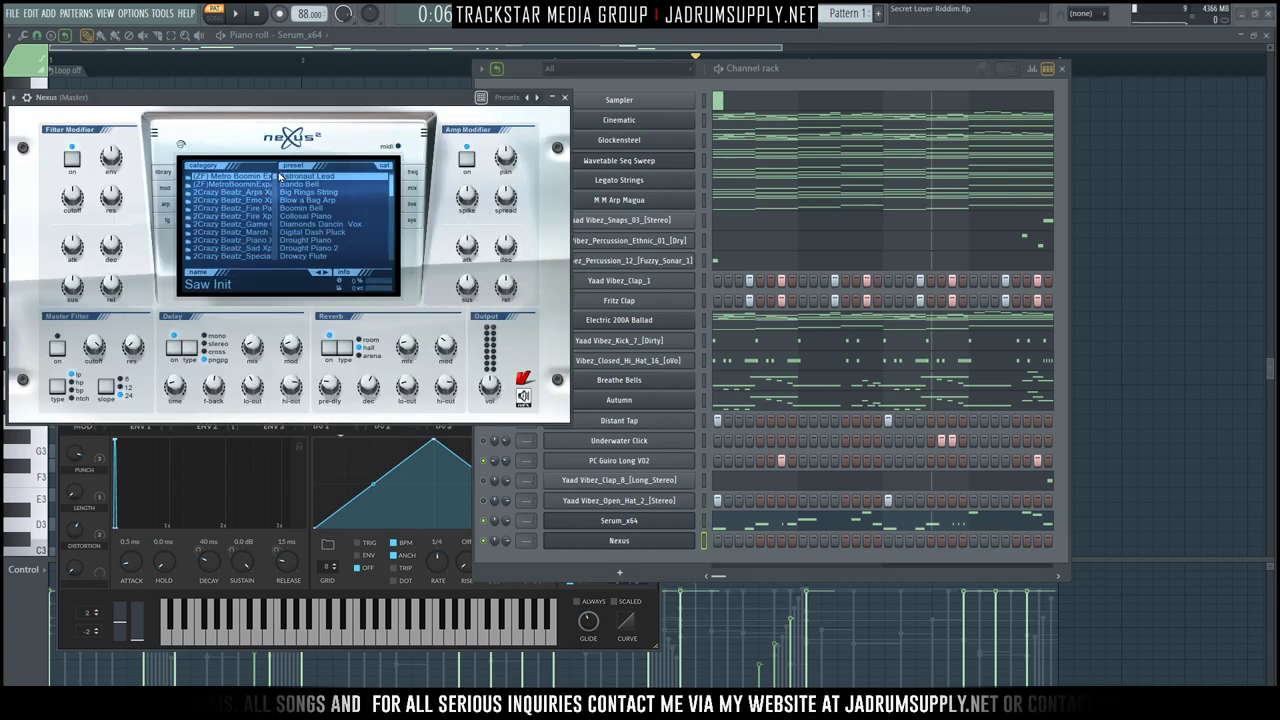
Browse the Bass category in Nexus and load the preset BA Deep Pad Sine 2.
scroll(277, 184, down, 5)
scroll(277, 184, up, 5)
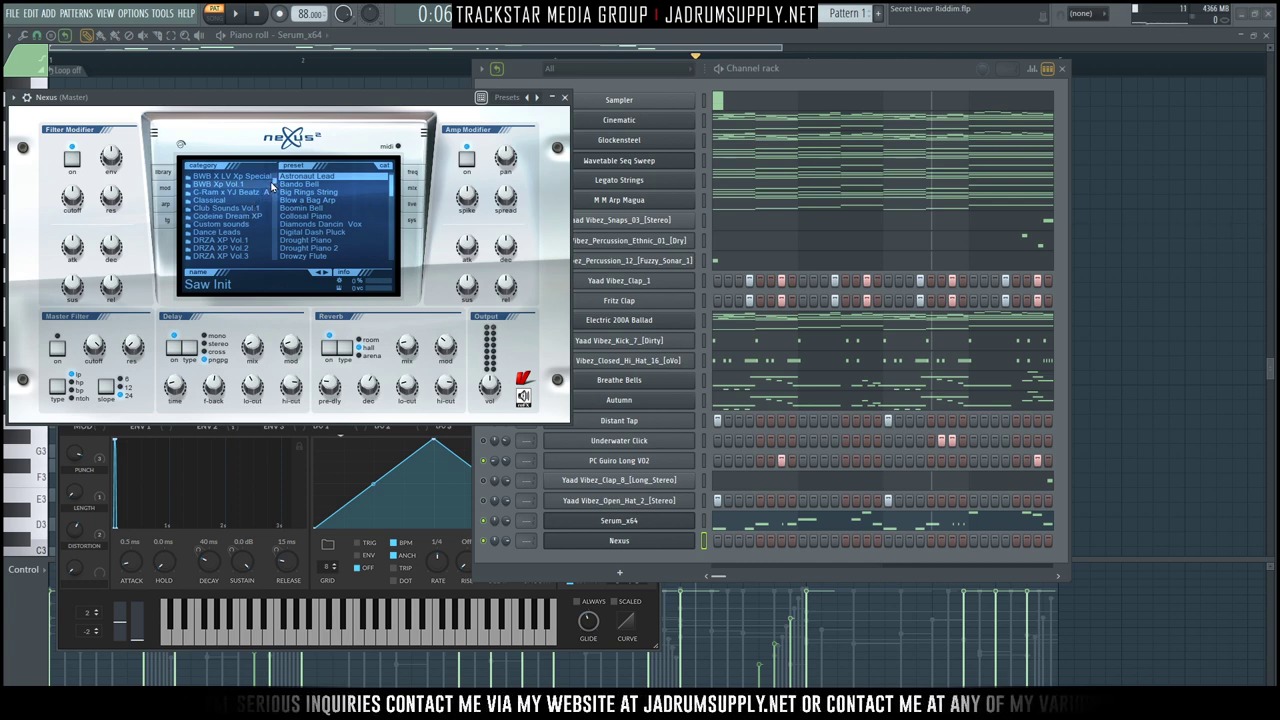
scroll(277, 184, up, 3)
click(248, 209)
click(320, 224)
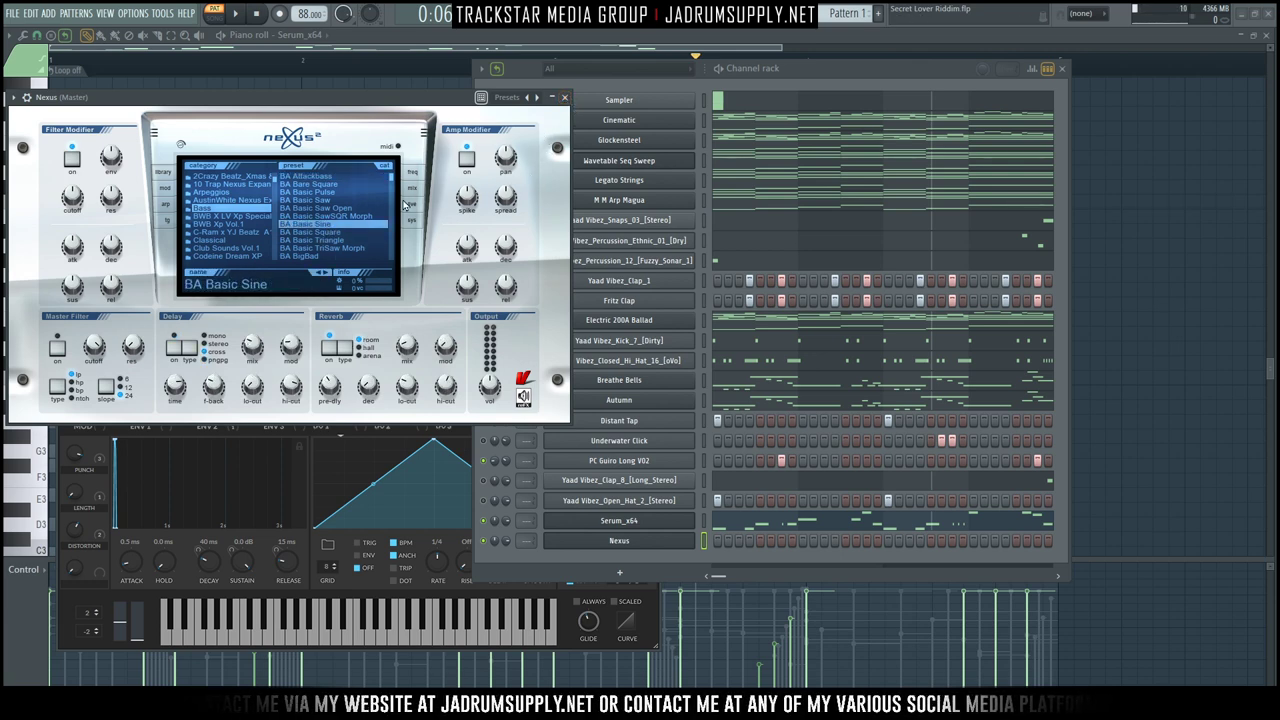
click(392, 178)
scroll(345, 253, down, 5)
click(345, 249)
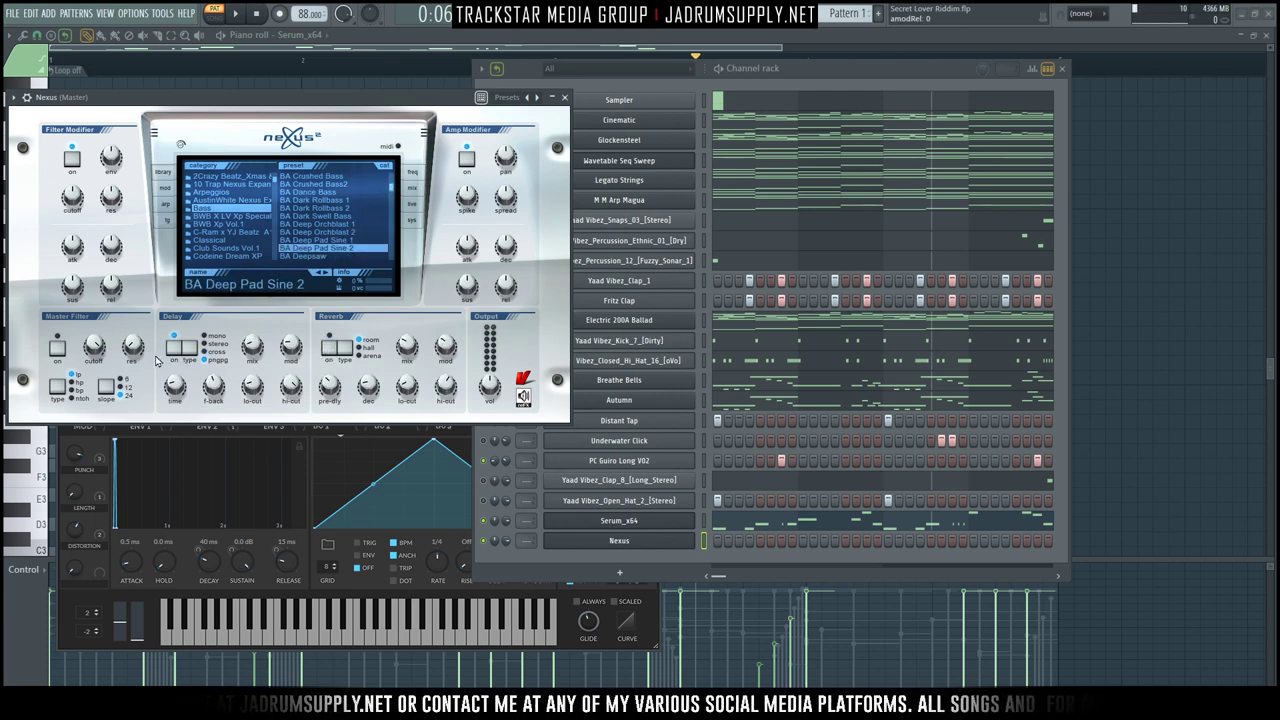
Toggle the reverb of the Nexus bass preset and close the Nexus window.
click(565, 98)
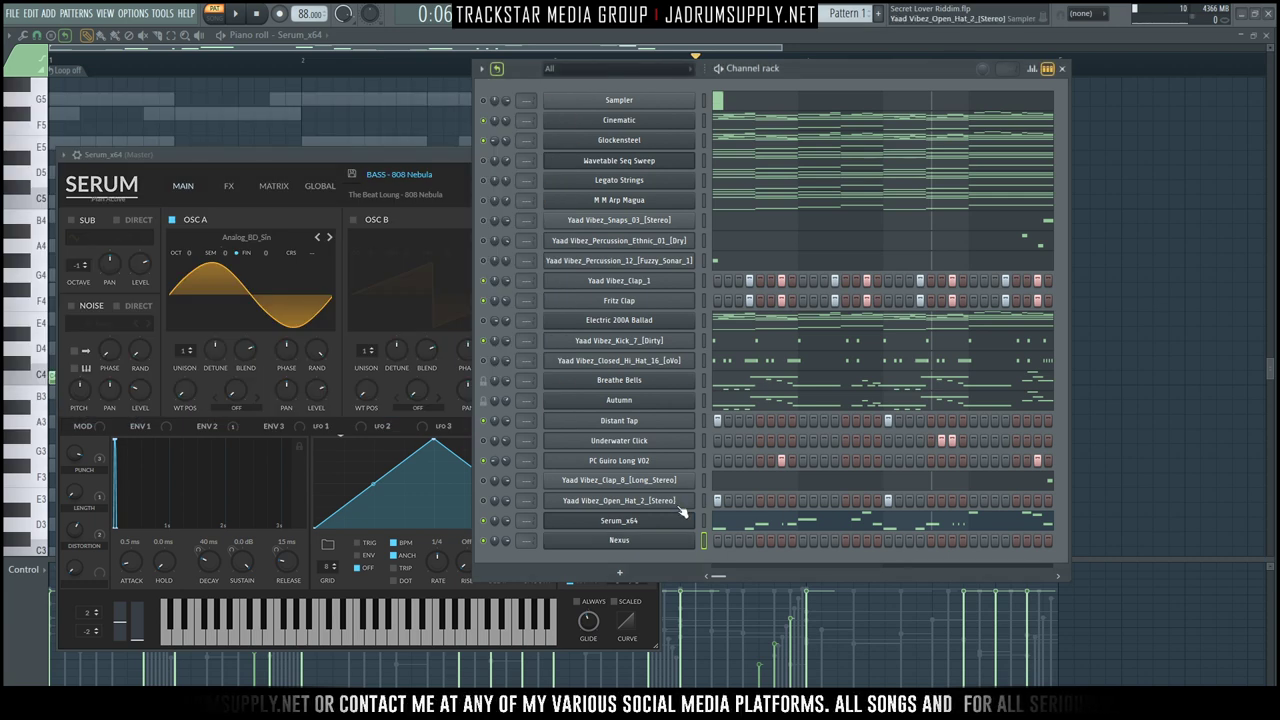
click(619, 541)
click(334, 346)
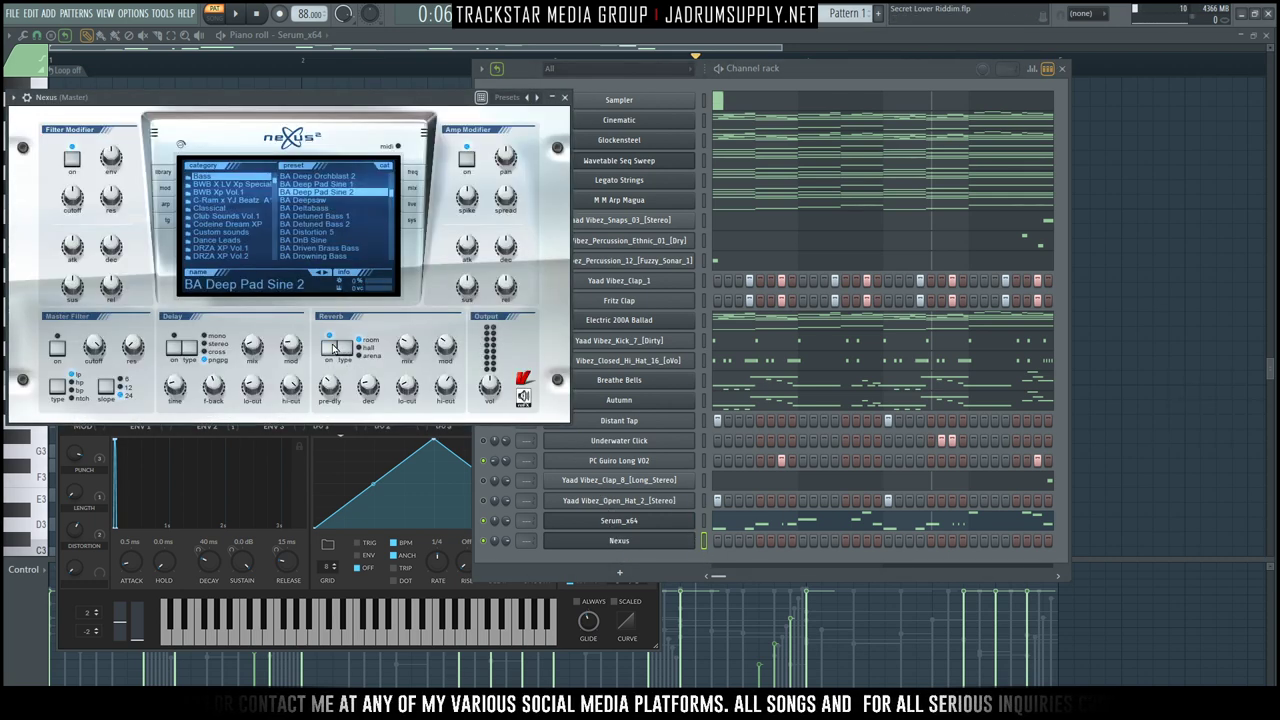
click(566, 98)
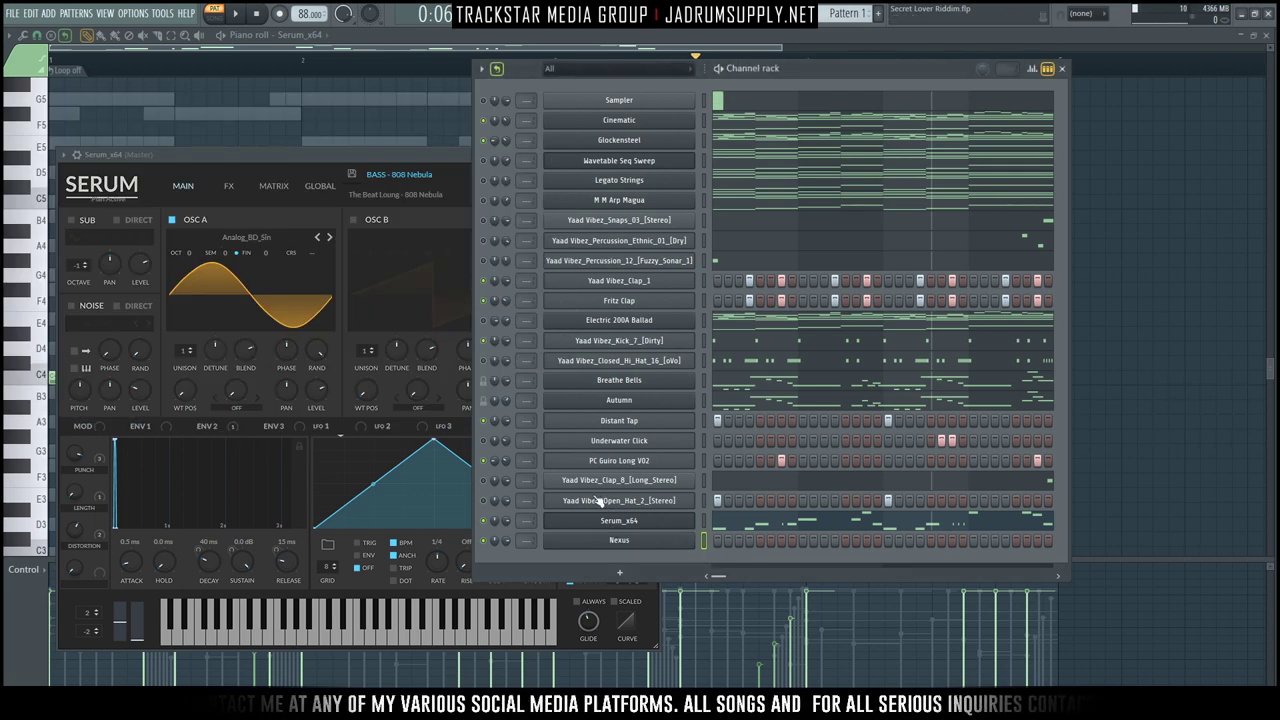
Mute the Serum channel and copy its bassline into the Nexus piano roll.
click(705, 541)
click(484, 524)
click(741, 547)
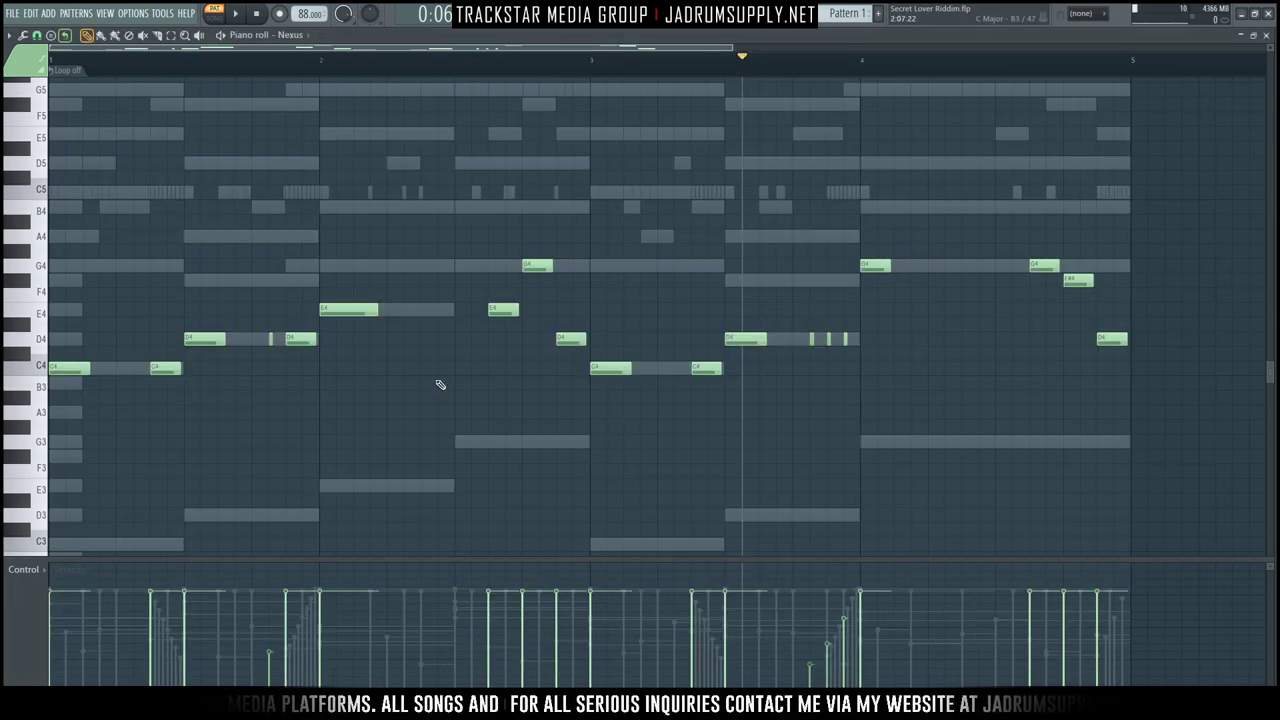
Play the Nexus bassline from the start, transpose all its notes down one octave and play it again.
drag(256, 62, 50, 62)
key(space)
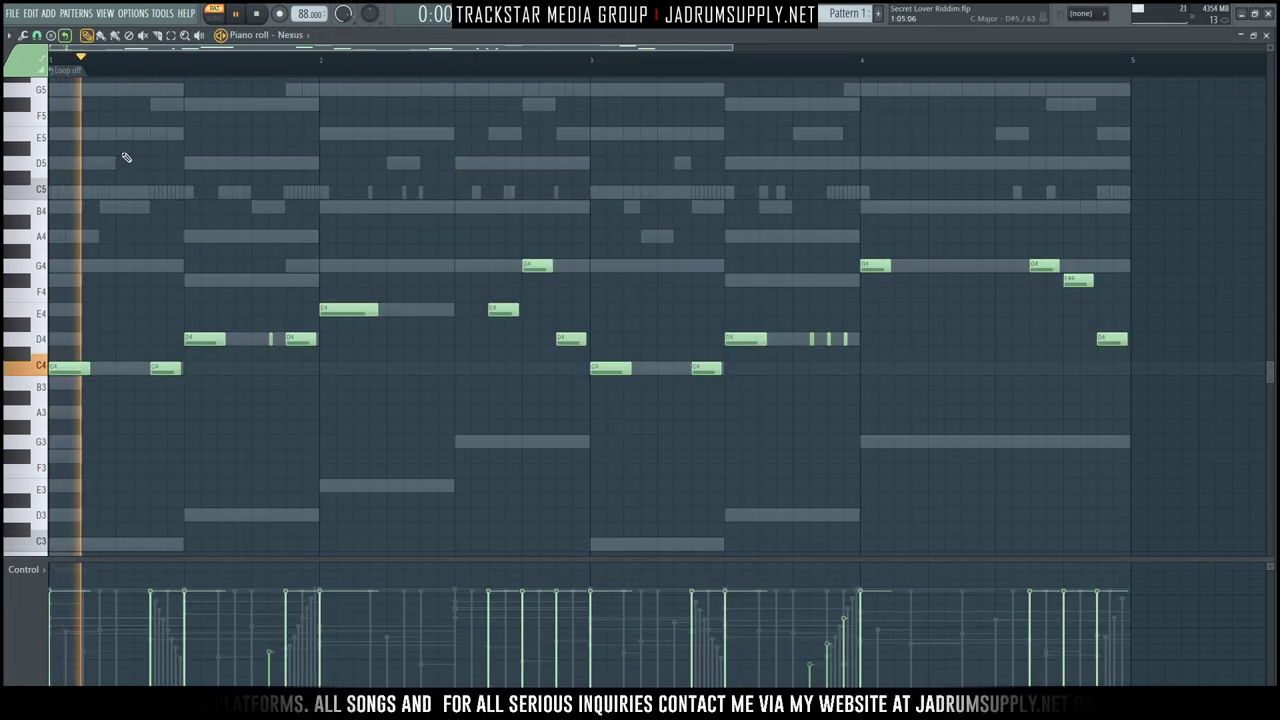
key(space)
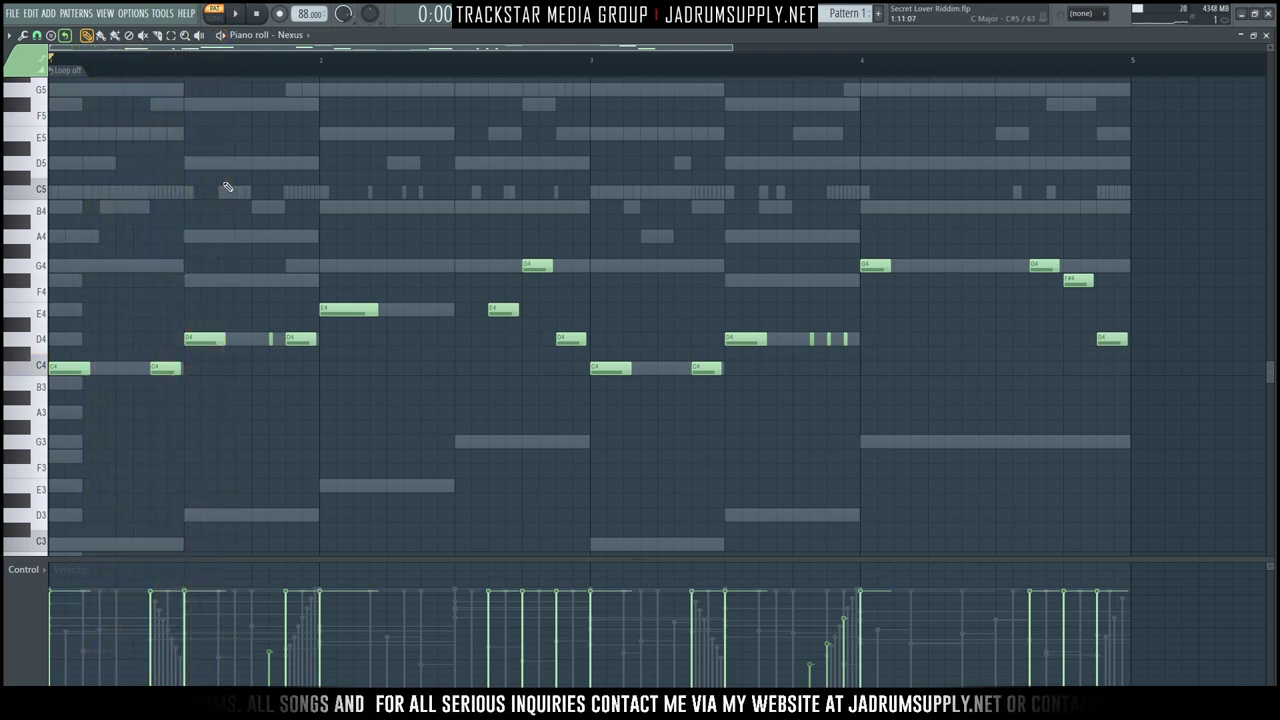
key(ctrl+Down)
key(space)
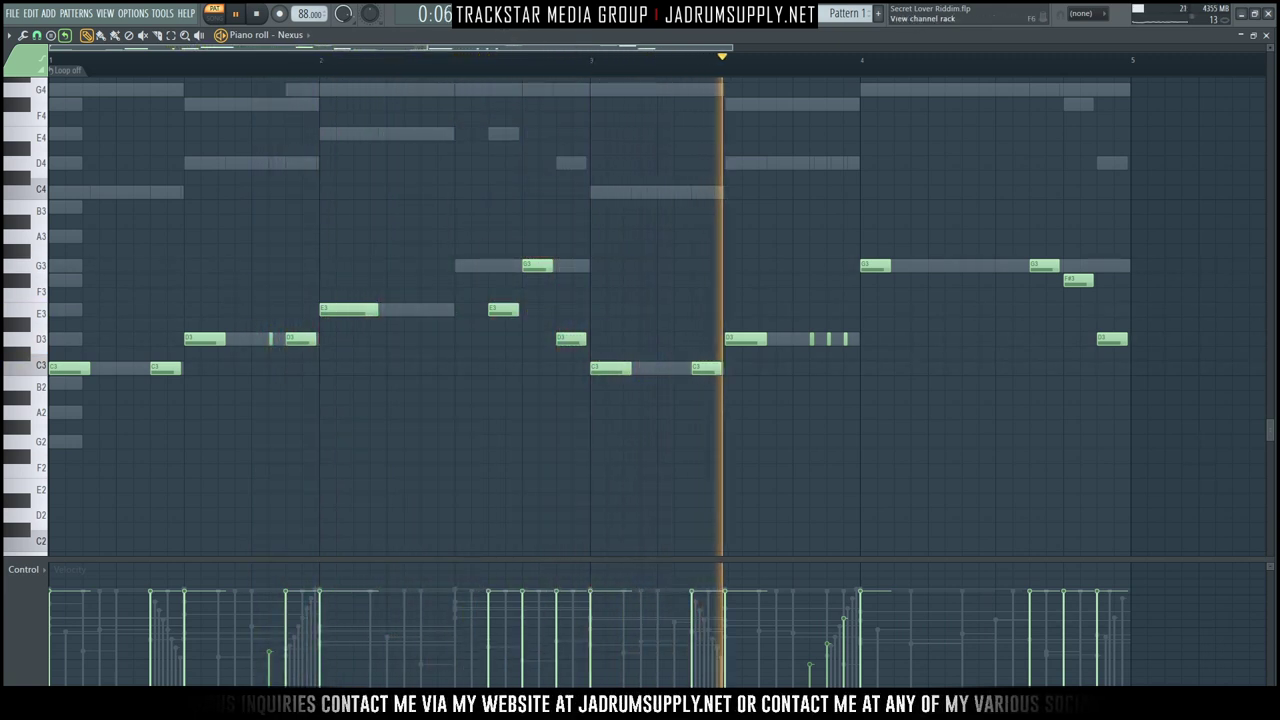
Unmute the Serum channel, set its volume to about 48% and play it together with the Nexus bass.
key(F6)
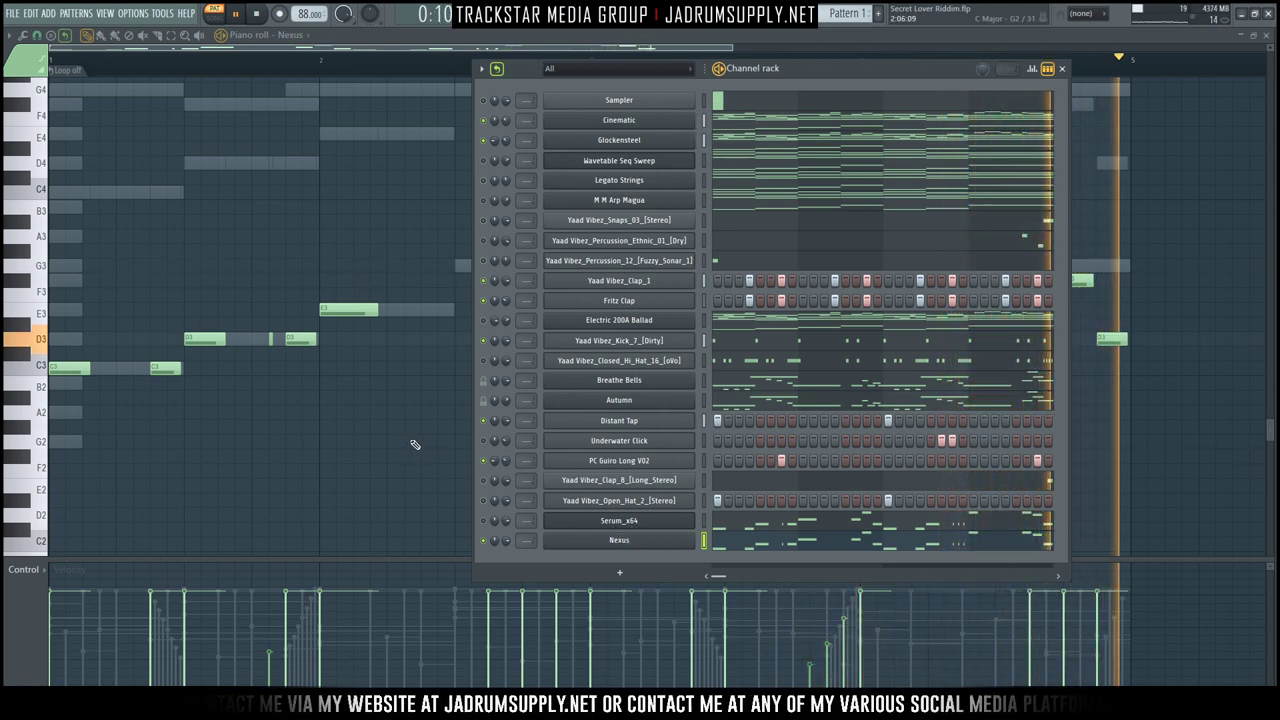
key(space)
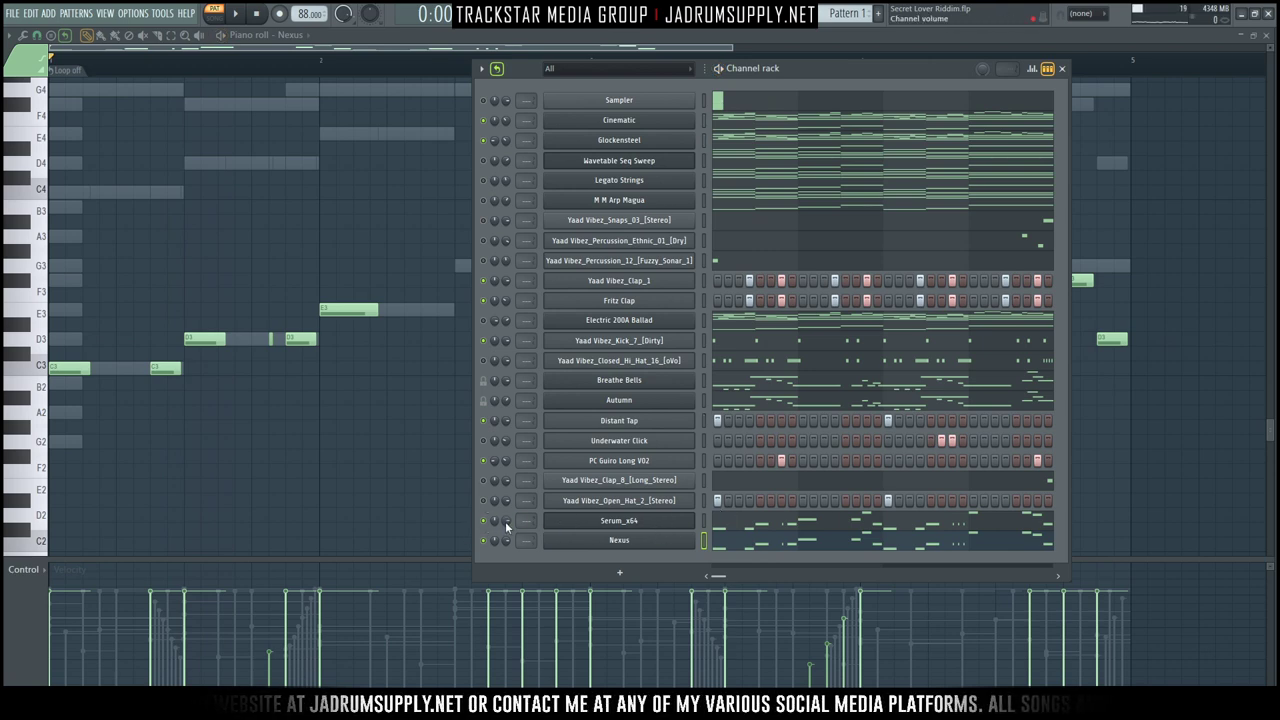
key(space)
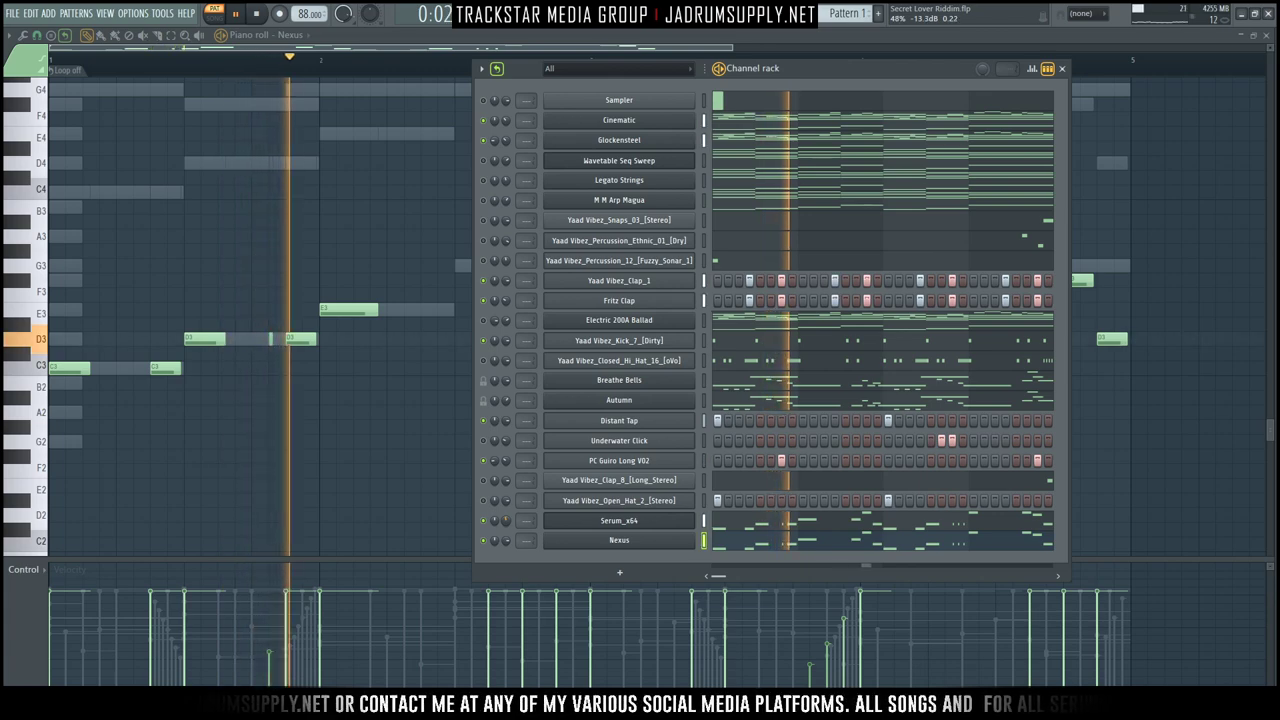
Load the BASS - Dark Bass preset from Space Sauce Presets into Serum and play the pattern with it.
click(585, 522)
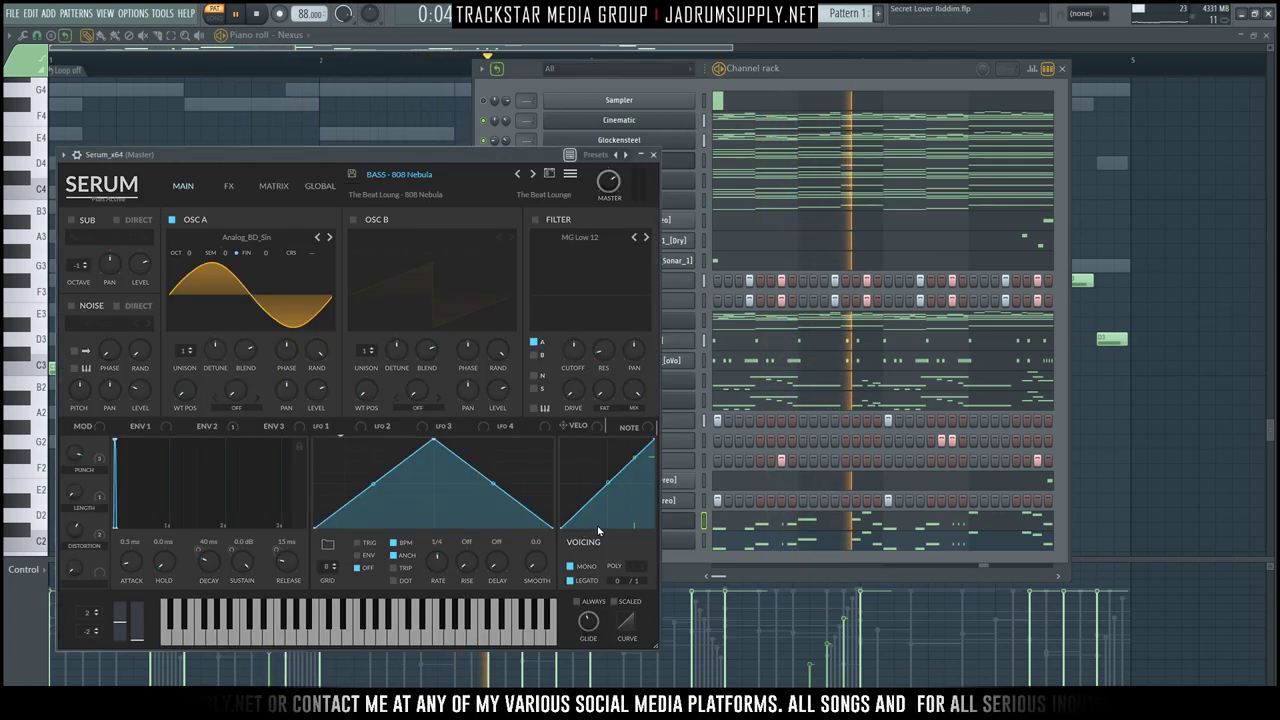
key(space)
click(427, 176)
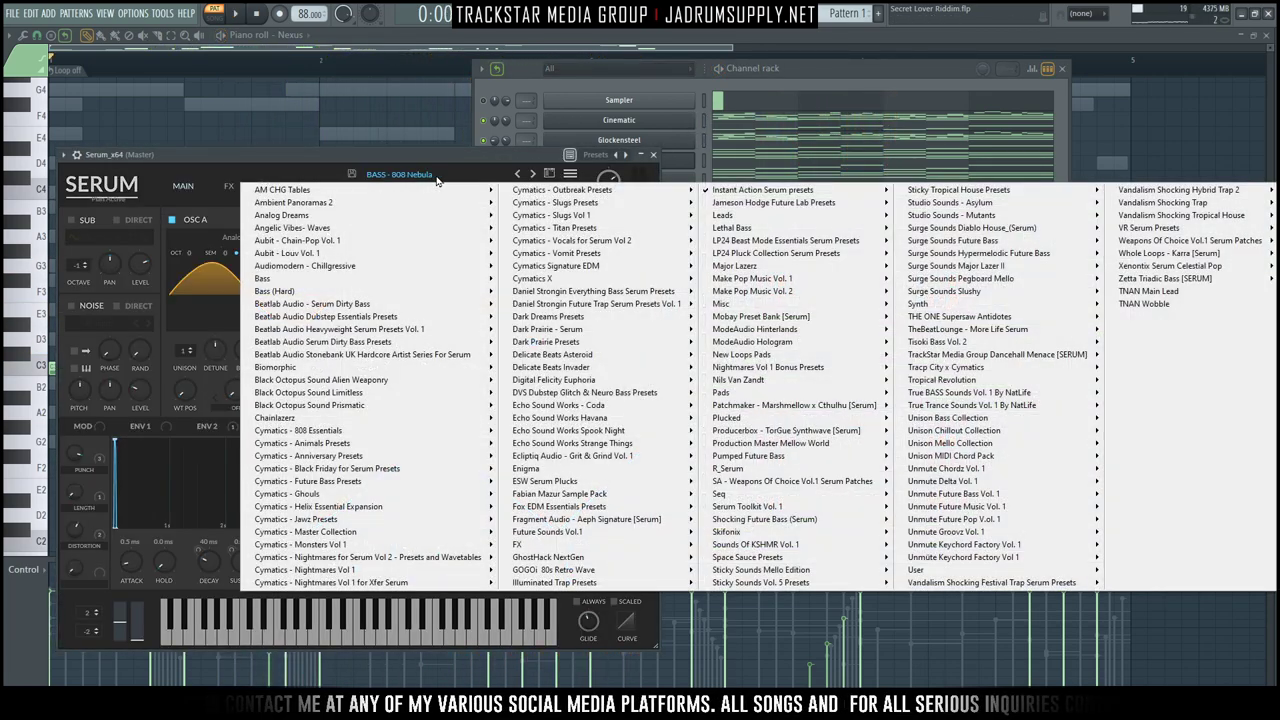
mouse_move(775, 562)
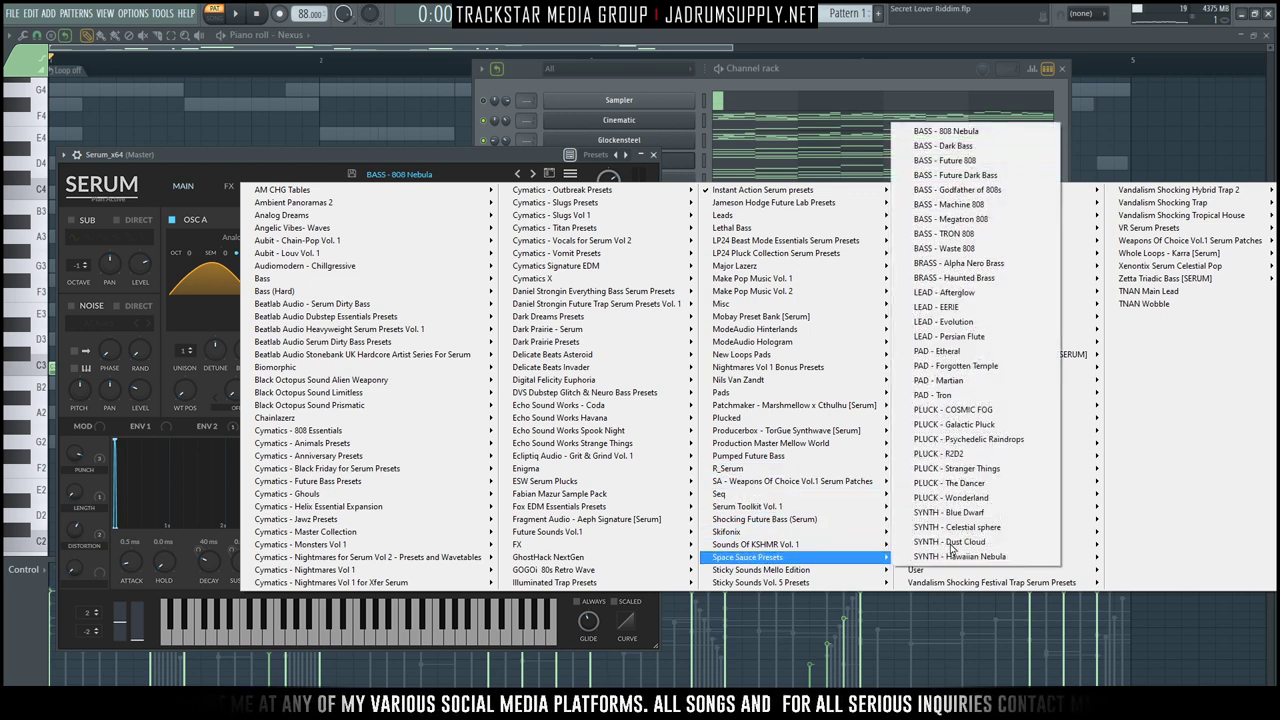
click(958, 148)
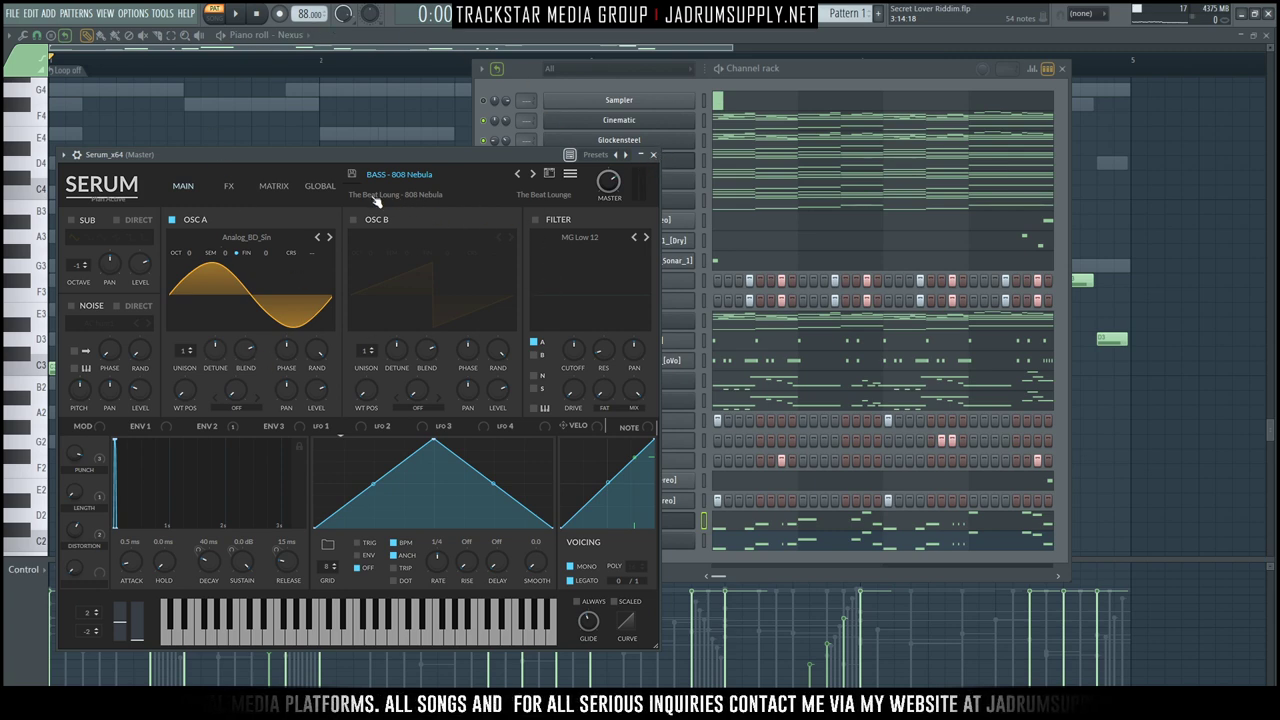
key(ctrl+z)
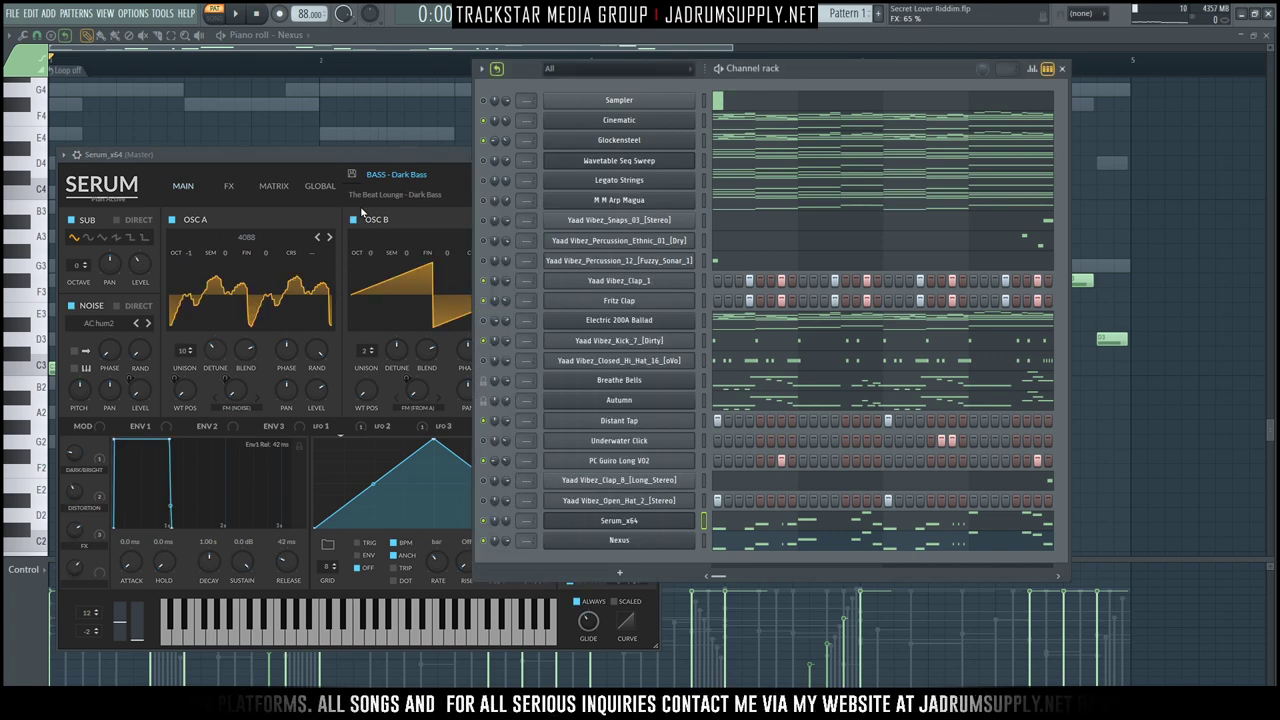
key(space)
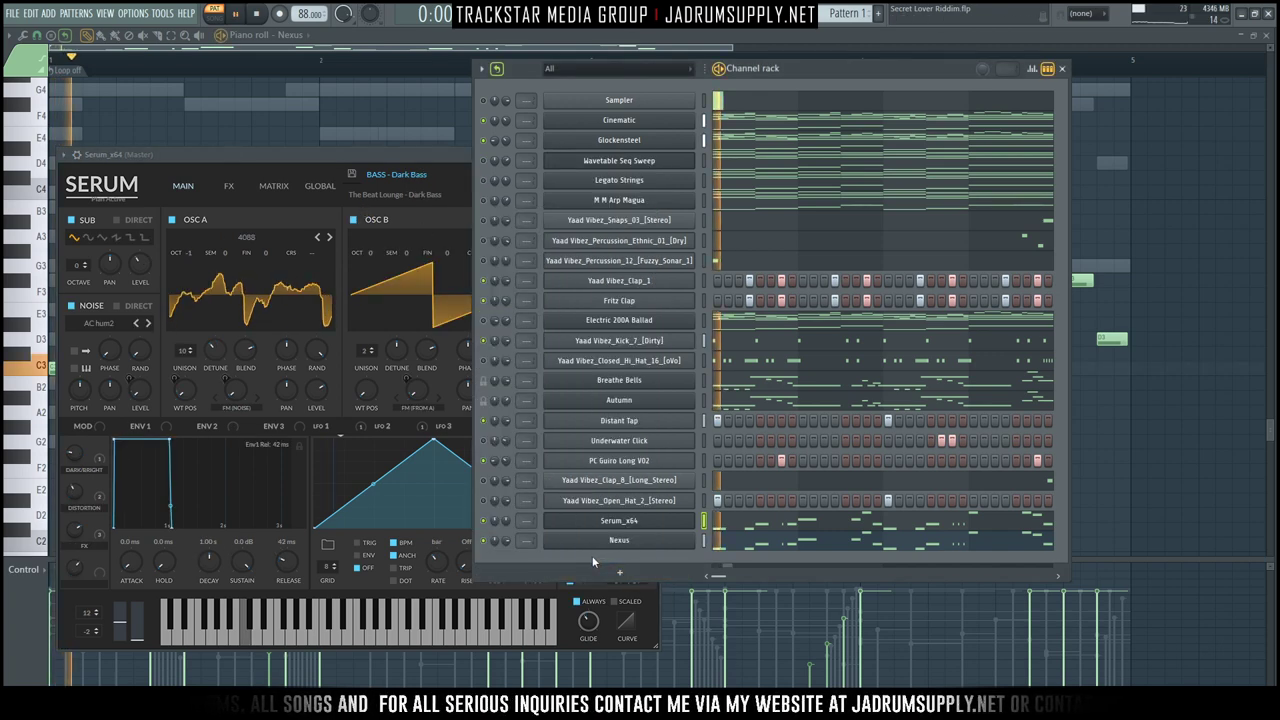
key(space)
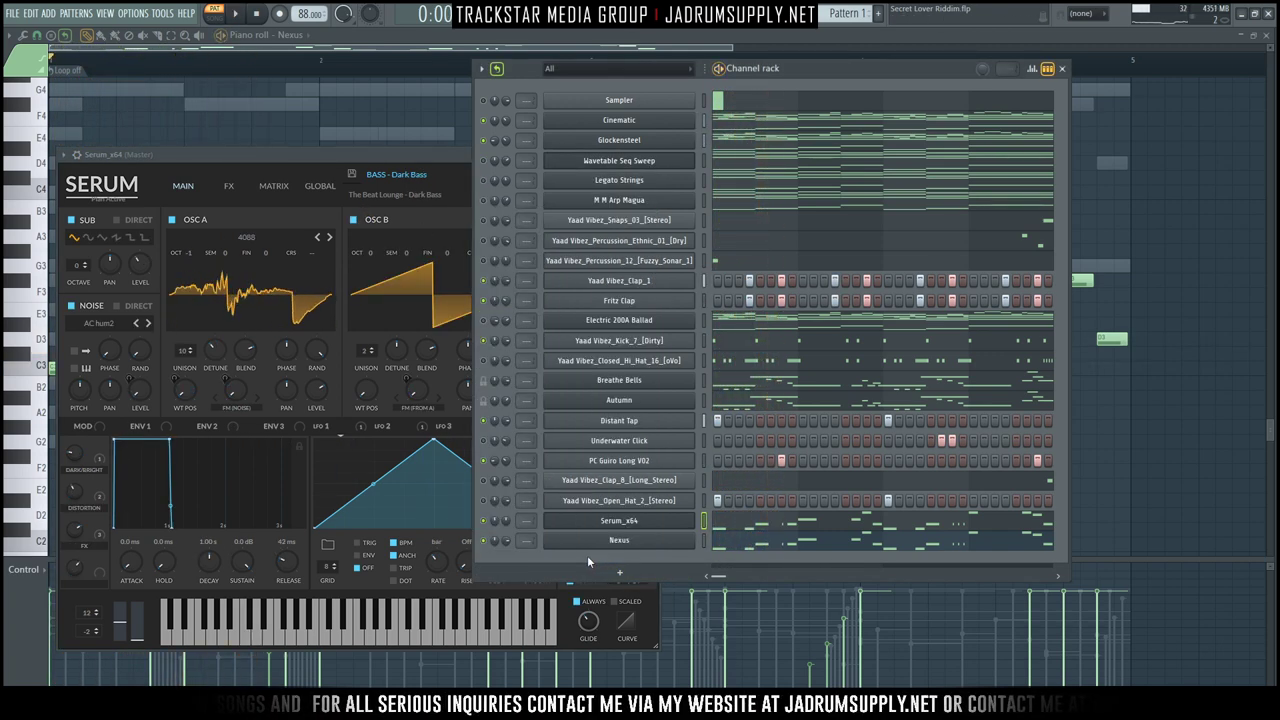
Mute every channel except Serum and Nexus and play the two bass layers on their own.
click(485, 541)
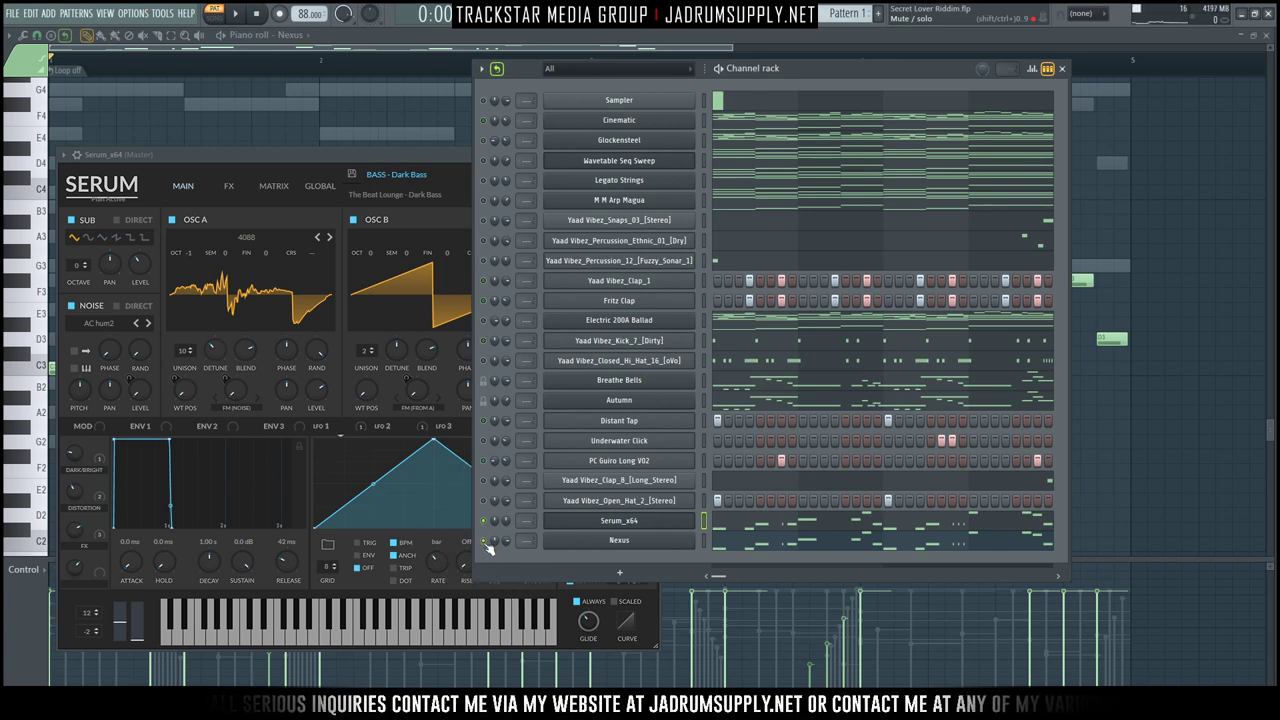
click(485, 541)
key(space)
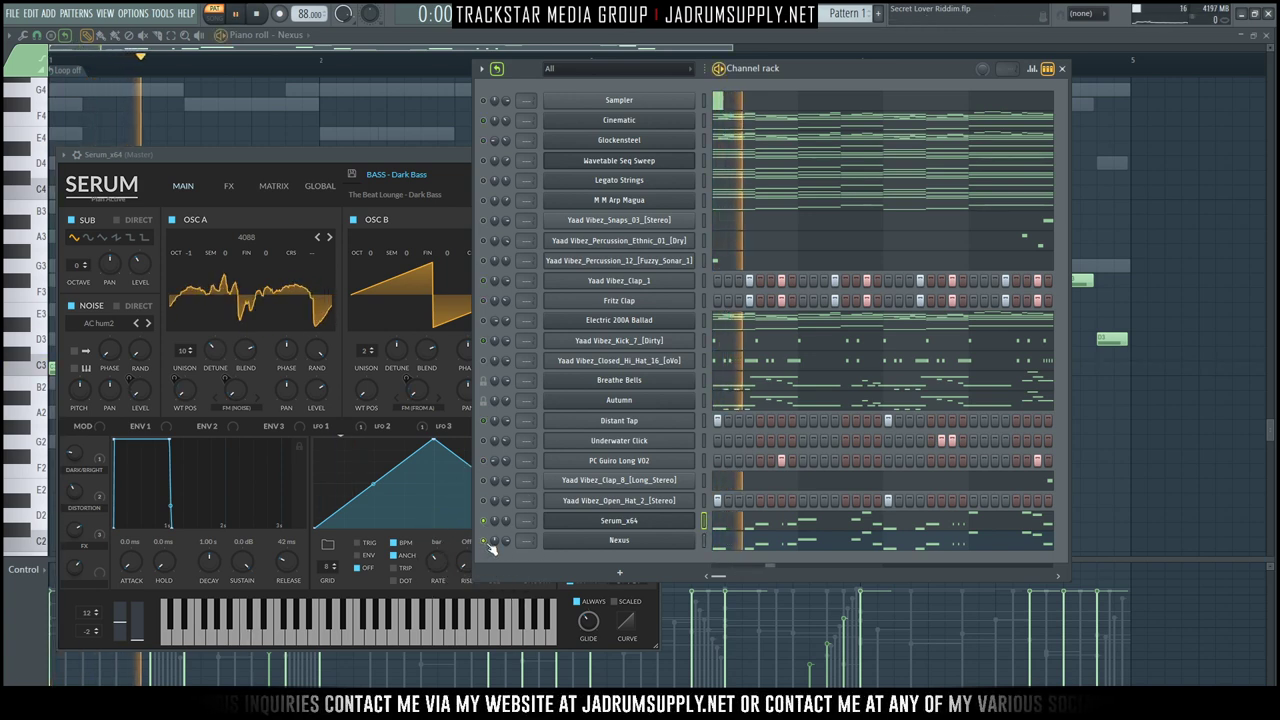
key(space)
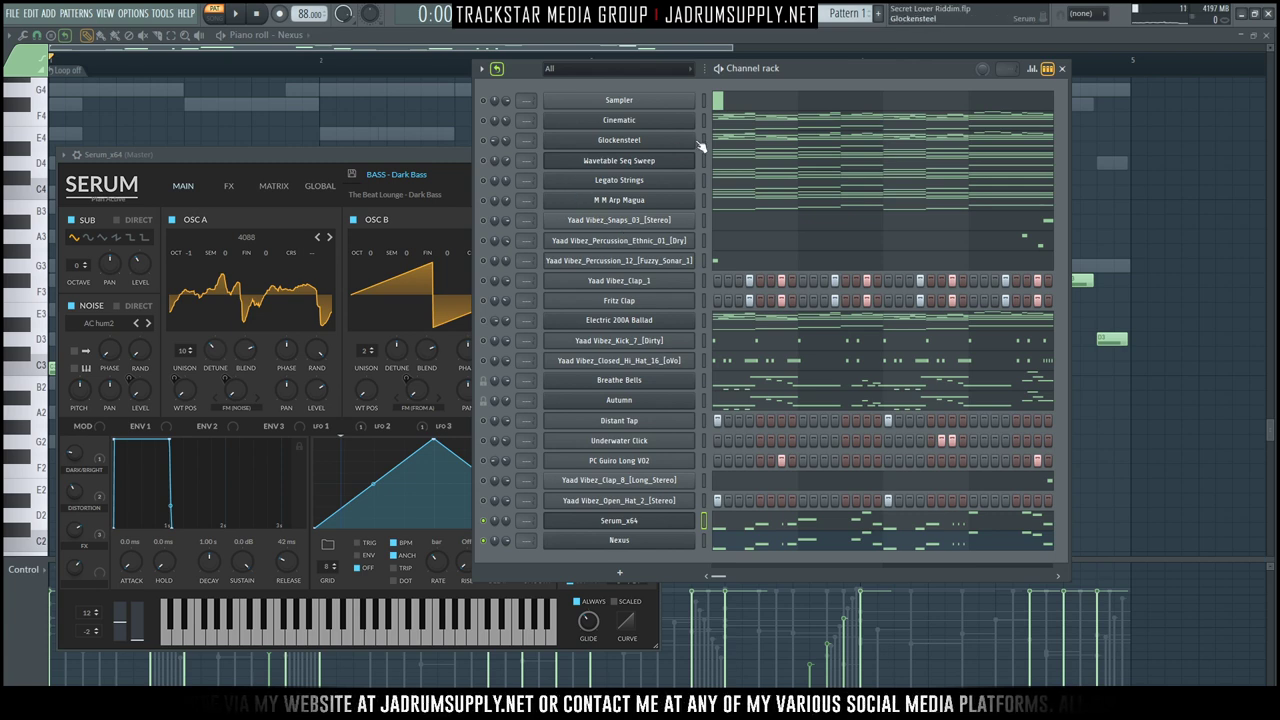
Rename the Serum channel as Dark Bass and the Nexus channel as BA Basic Sine.
right_click(668, 522)
click(738, 534)
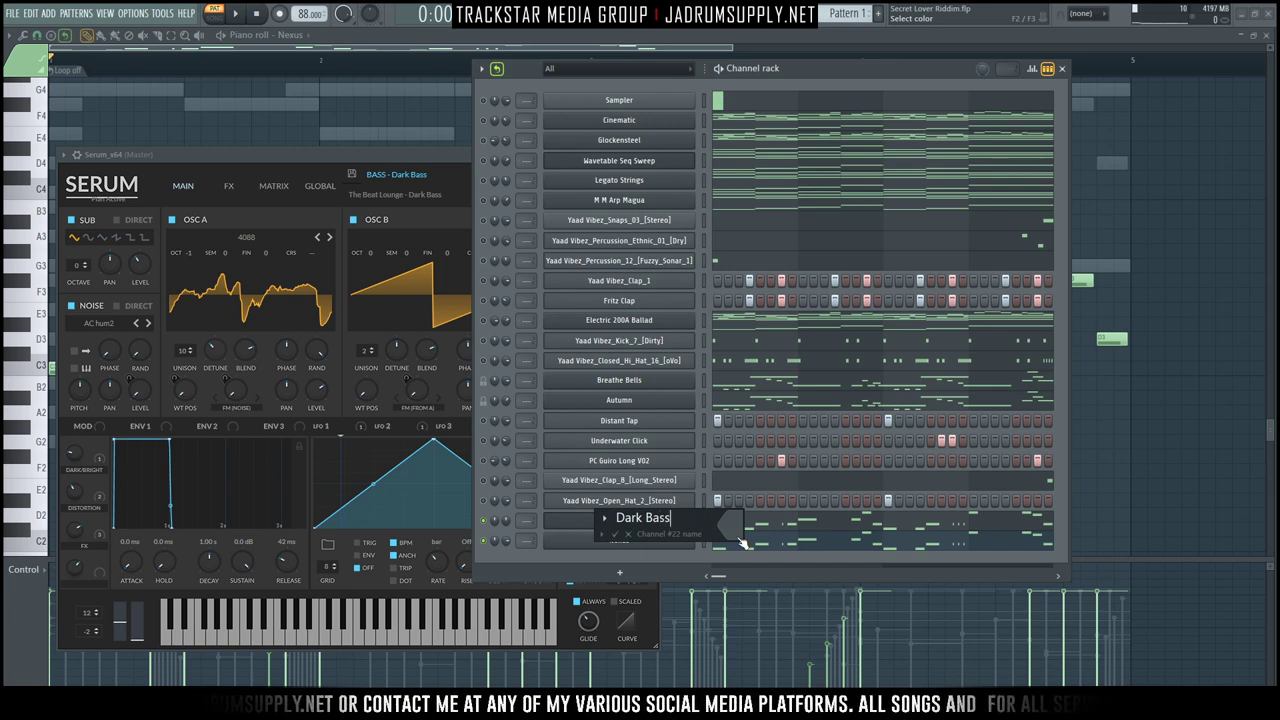
key(Return)
right_click(694, 540)
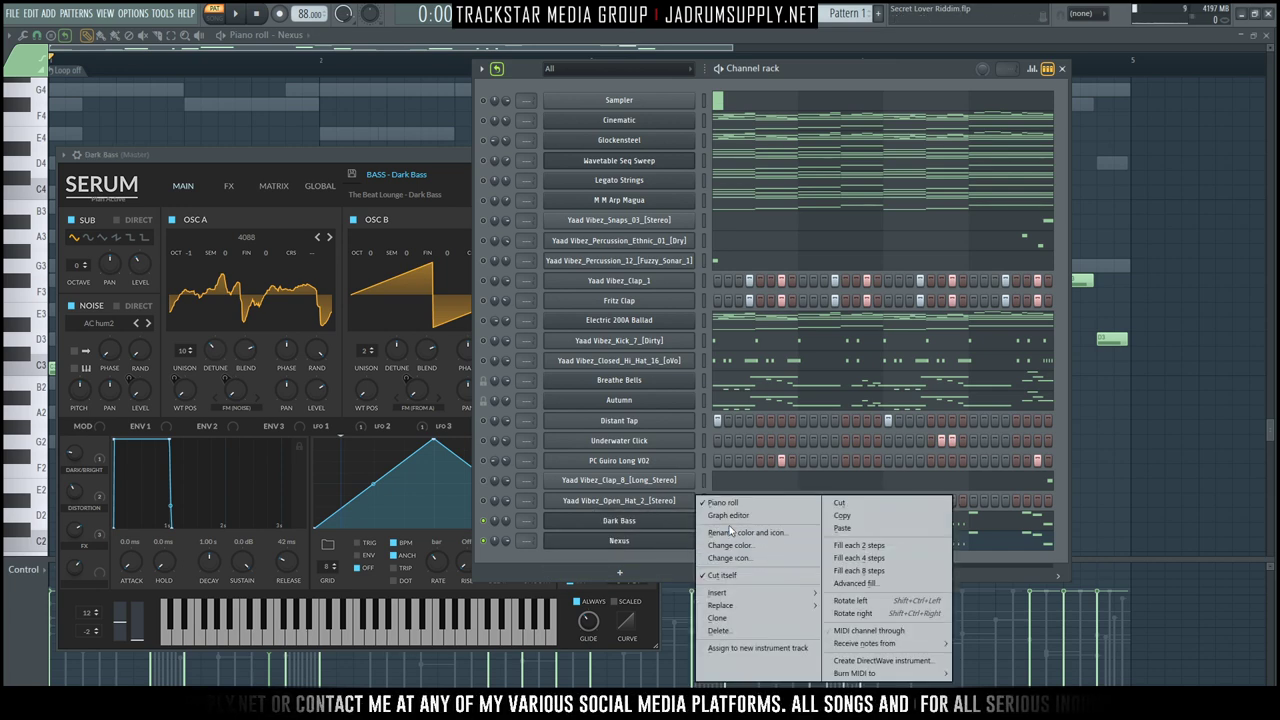
click(730, 536)
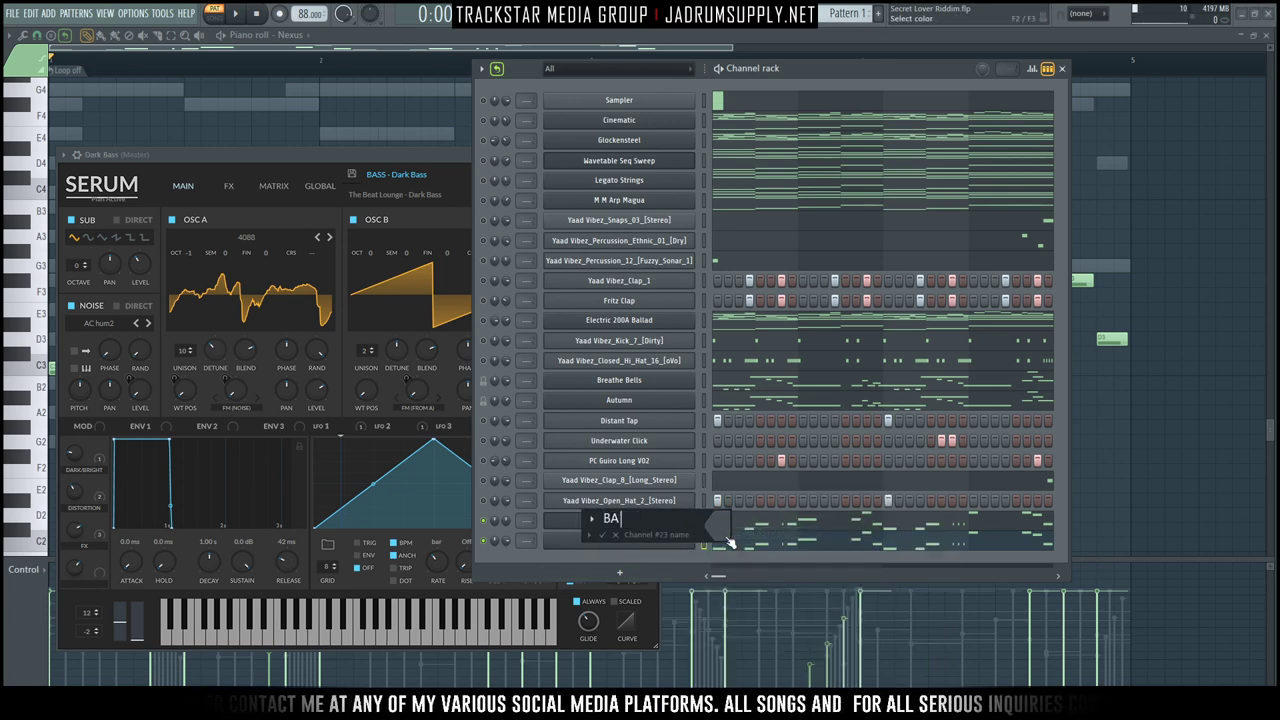
text(BA Basic Si)
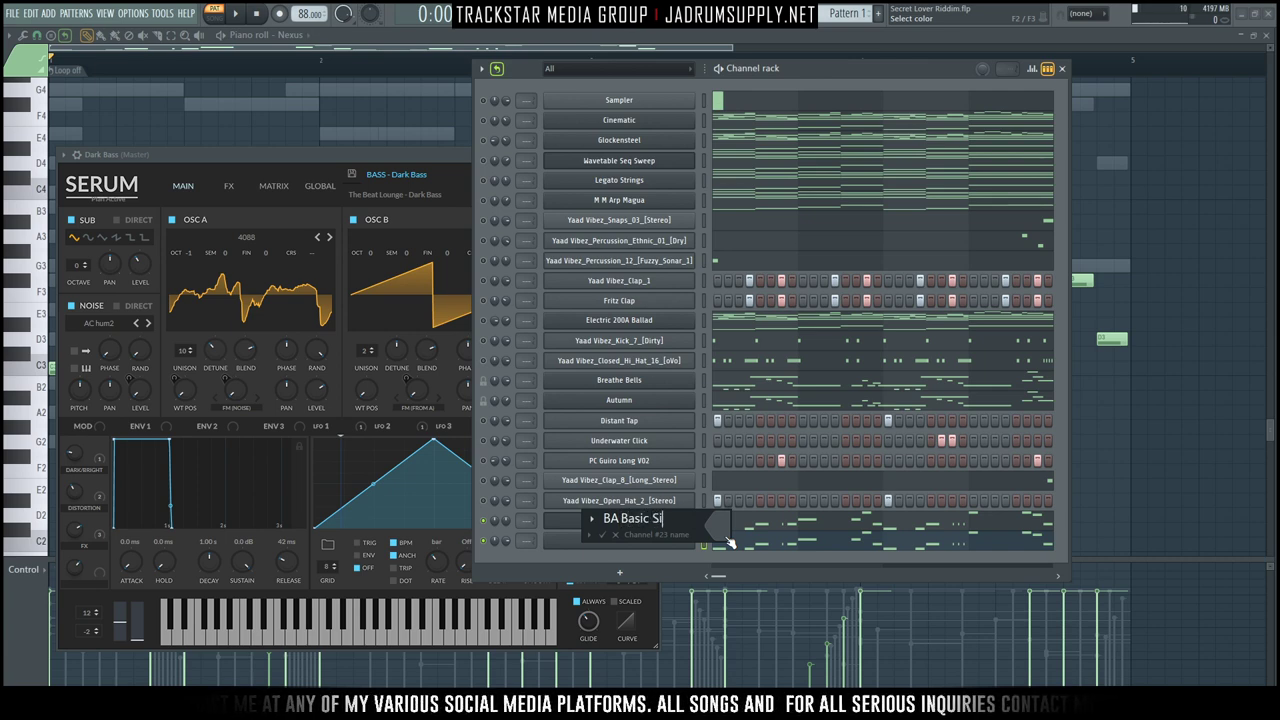
text(ne)
key(Return)
Select all the melodic and bass channels and colour them with a teal gradient.
drag(704, 121, 699, 200)
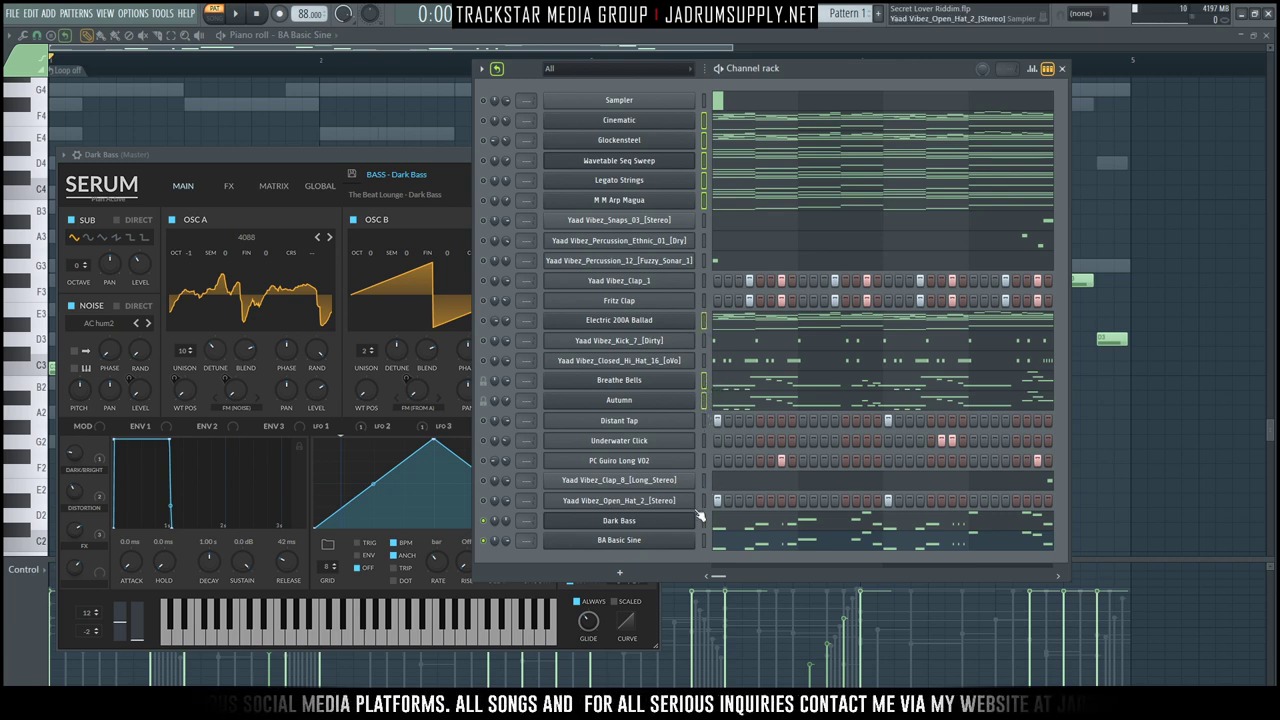
click(481, 68)
mouse_move(600, 194)
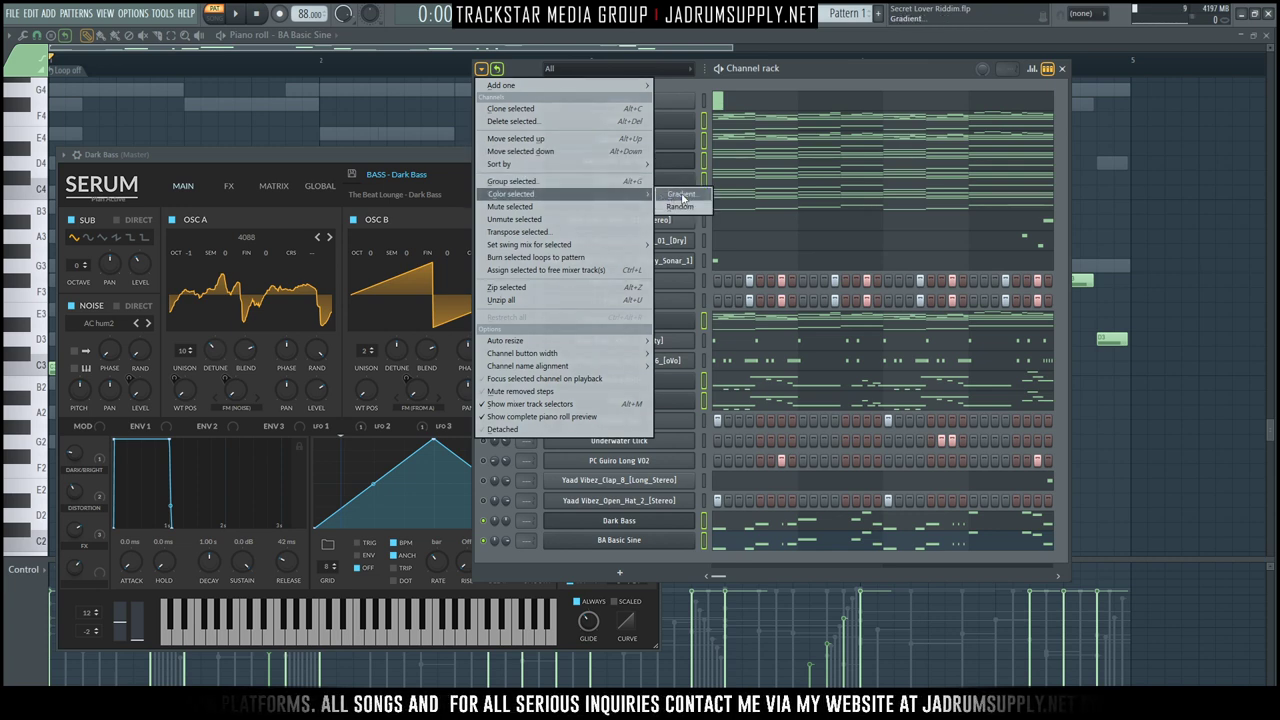
click(683, 195)
click(757, 206)
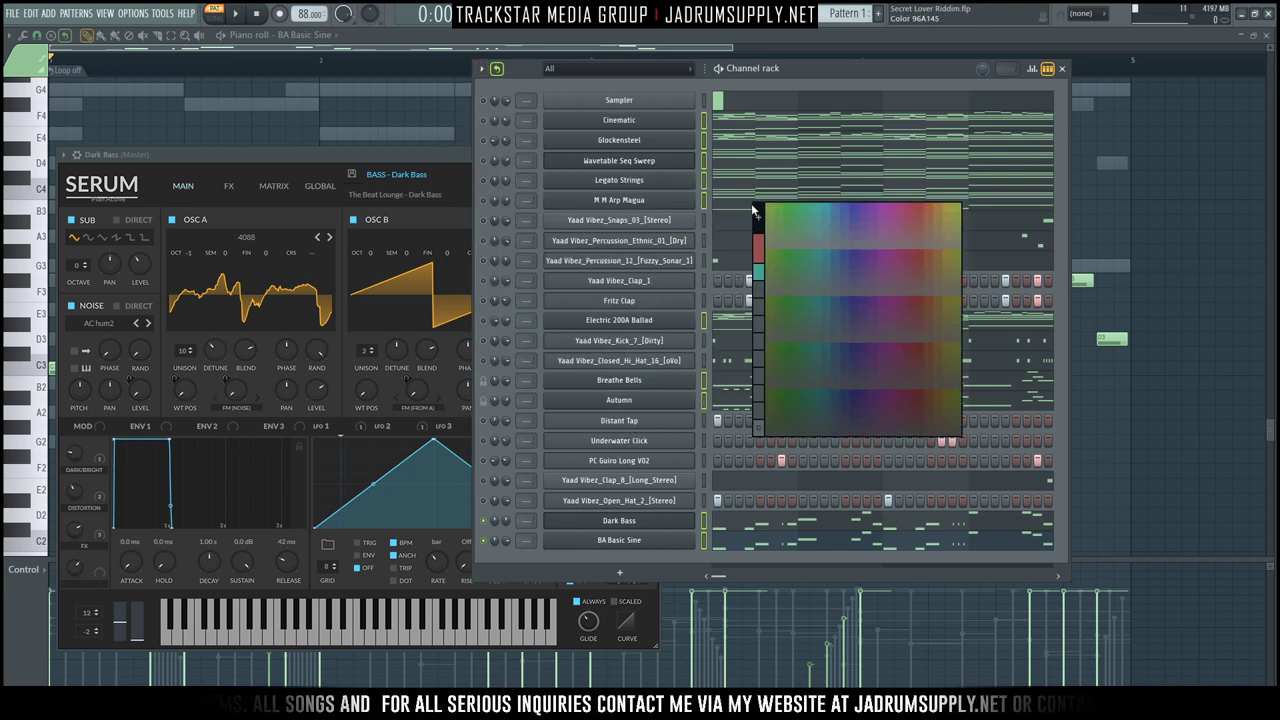
click(822, 344)
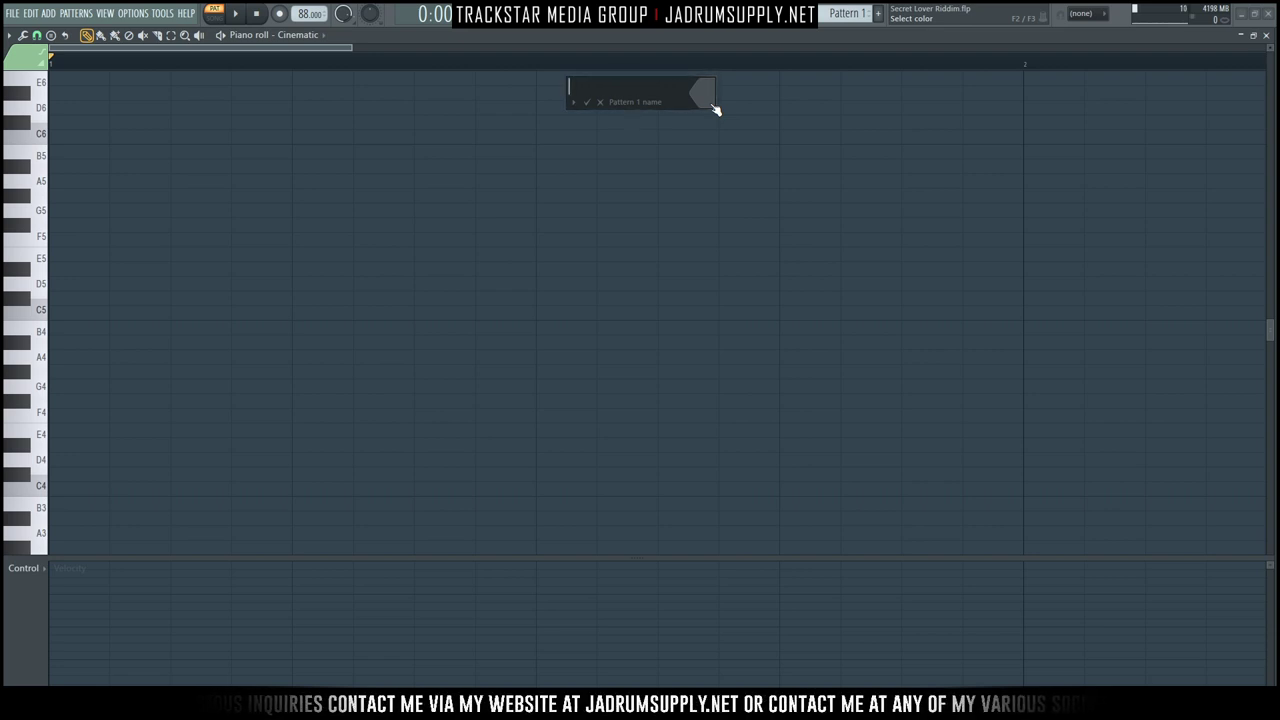
Dismiss the pattern name prompt, close the piano roll and undo the clearing of Pattern 1's notes.
key(Return)
key(F7)
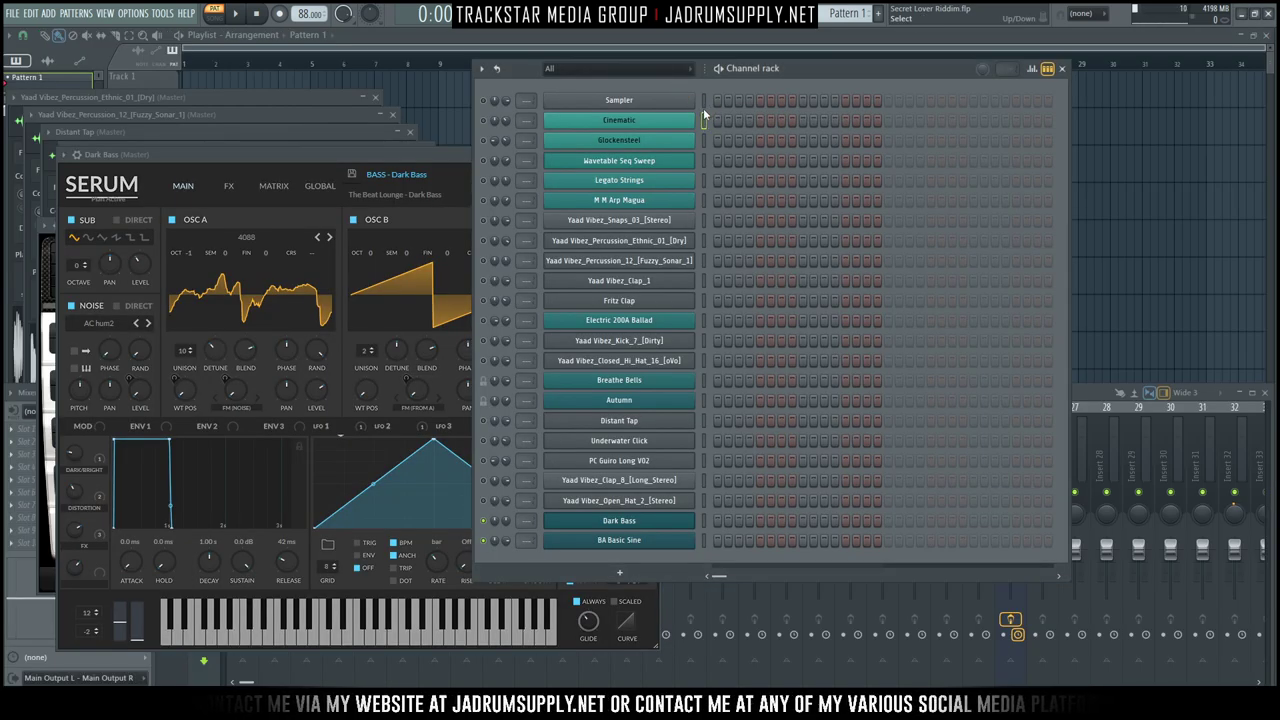
key(ctrl+z)
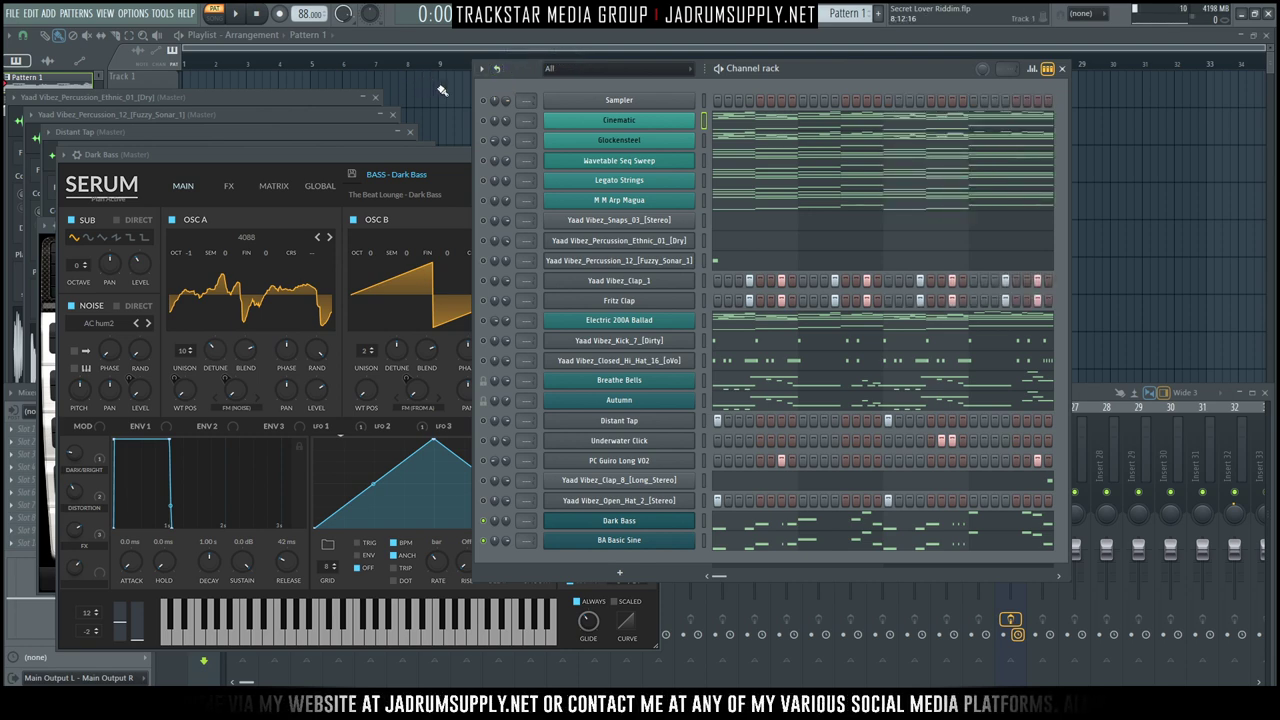
Switch to Pattern 2 and name it G MAJOR\.
key(Right)
key(Right)
key(Left)
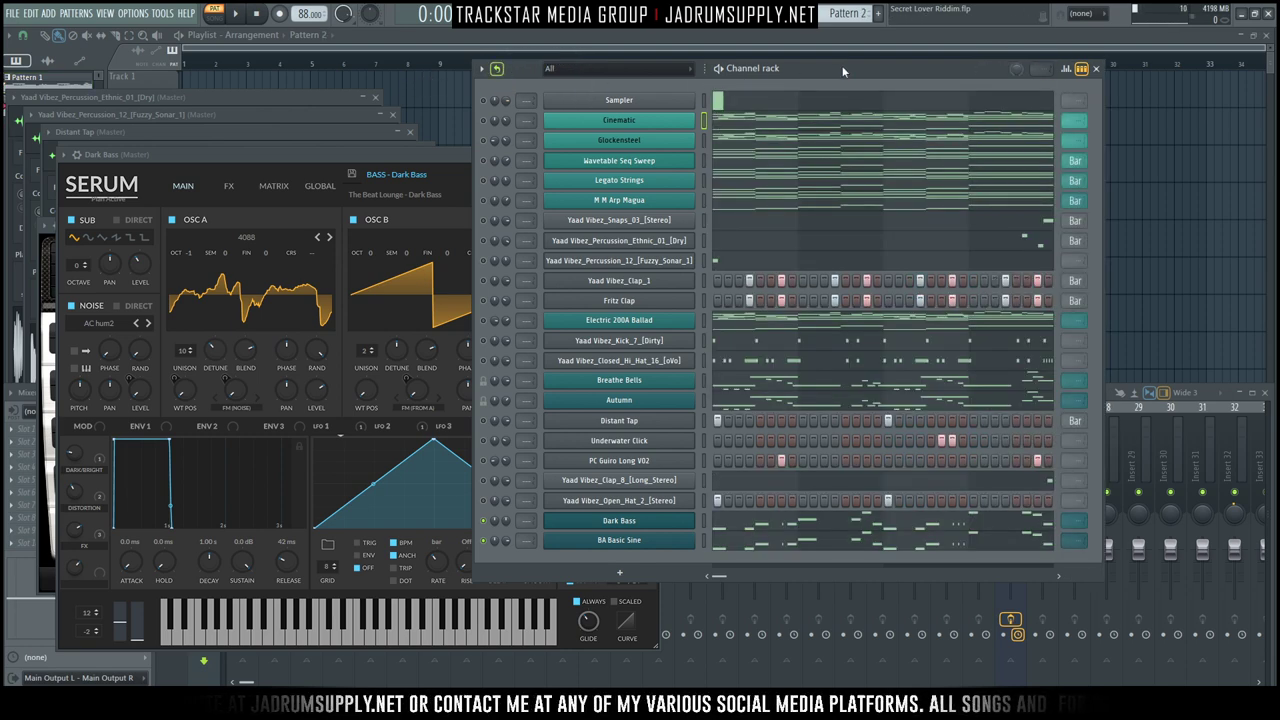
key(F2)
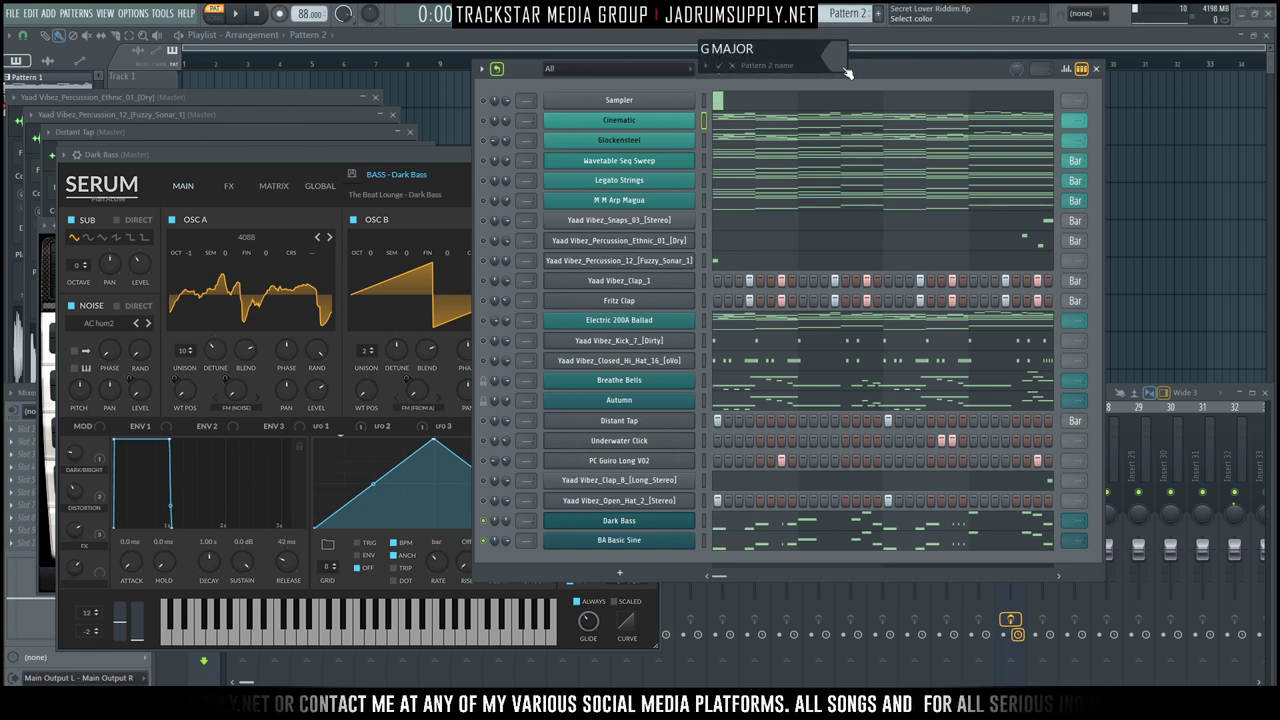
text(G MAJOR\)
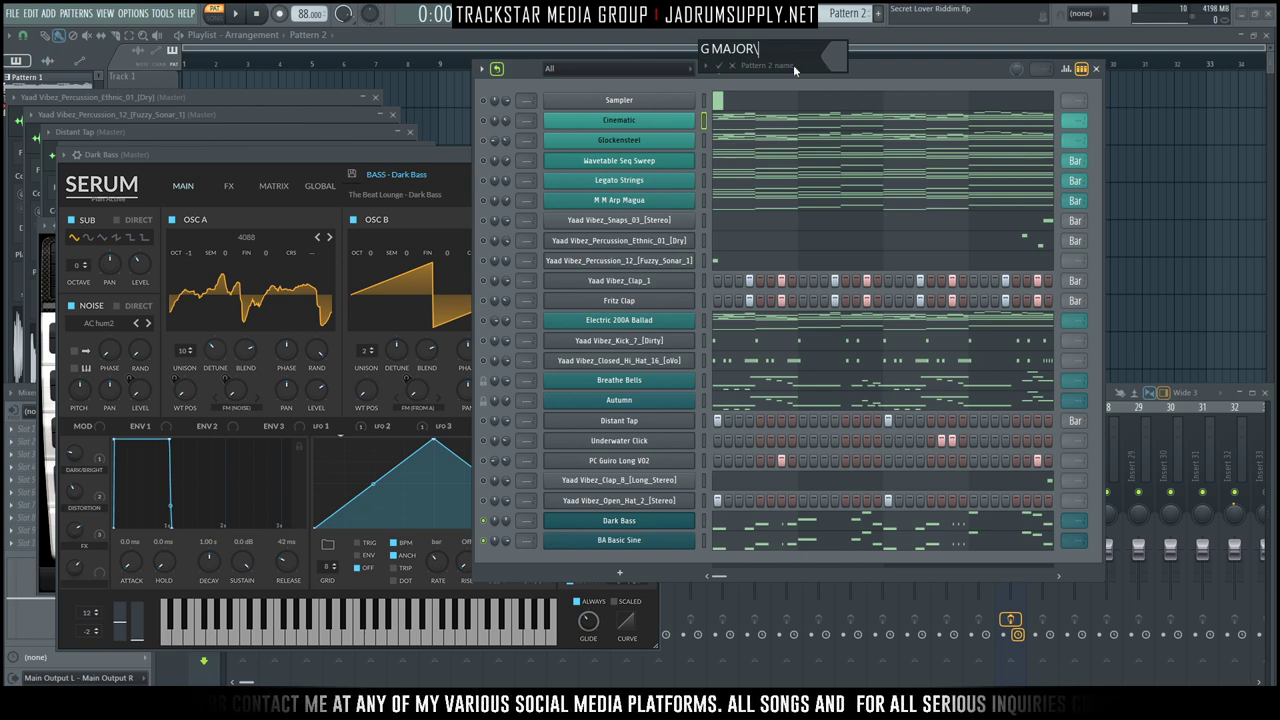
key(Return)
Close the plugin windows and split Pattern 1 by channel in the playlist's pattern list.
key(F12)
right_click(54, 87)
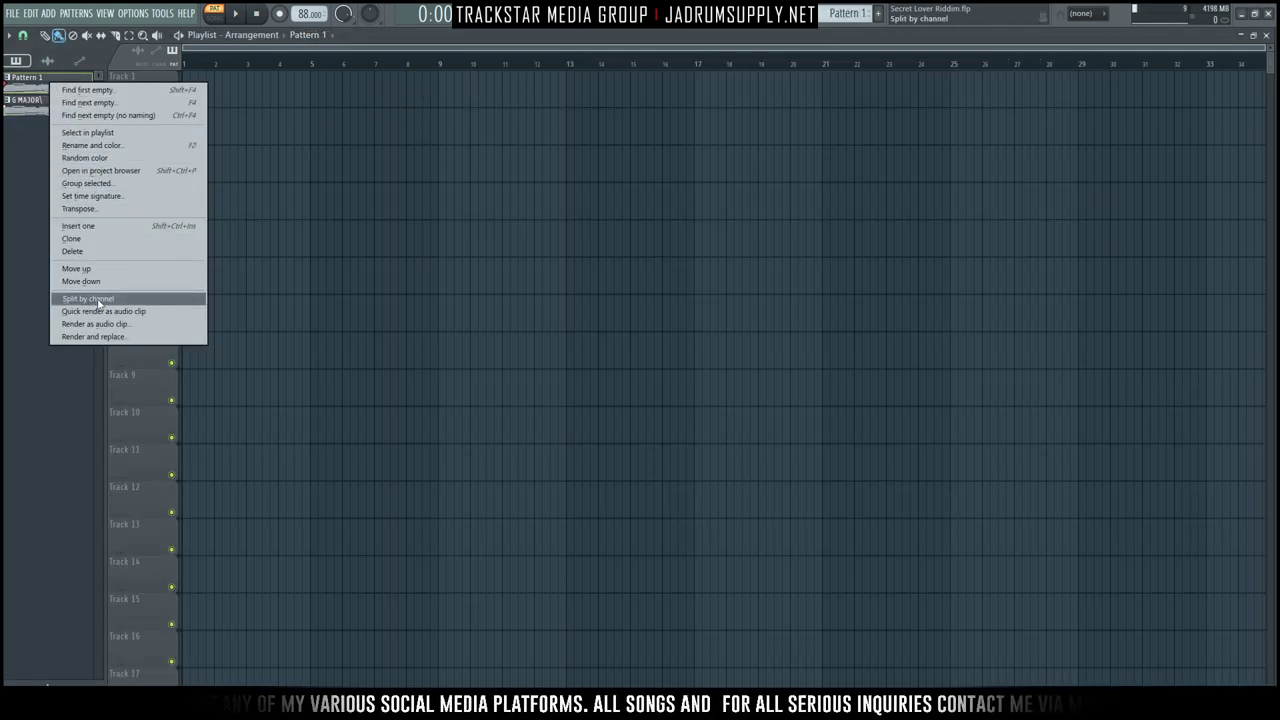
click(88, 298)
Correct the name of the last pattern in the list to G MAJOR.
right_click(40, 585)
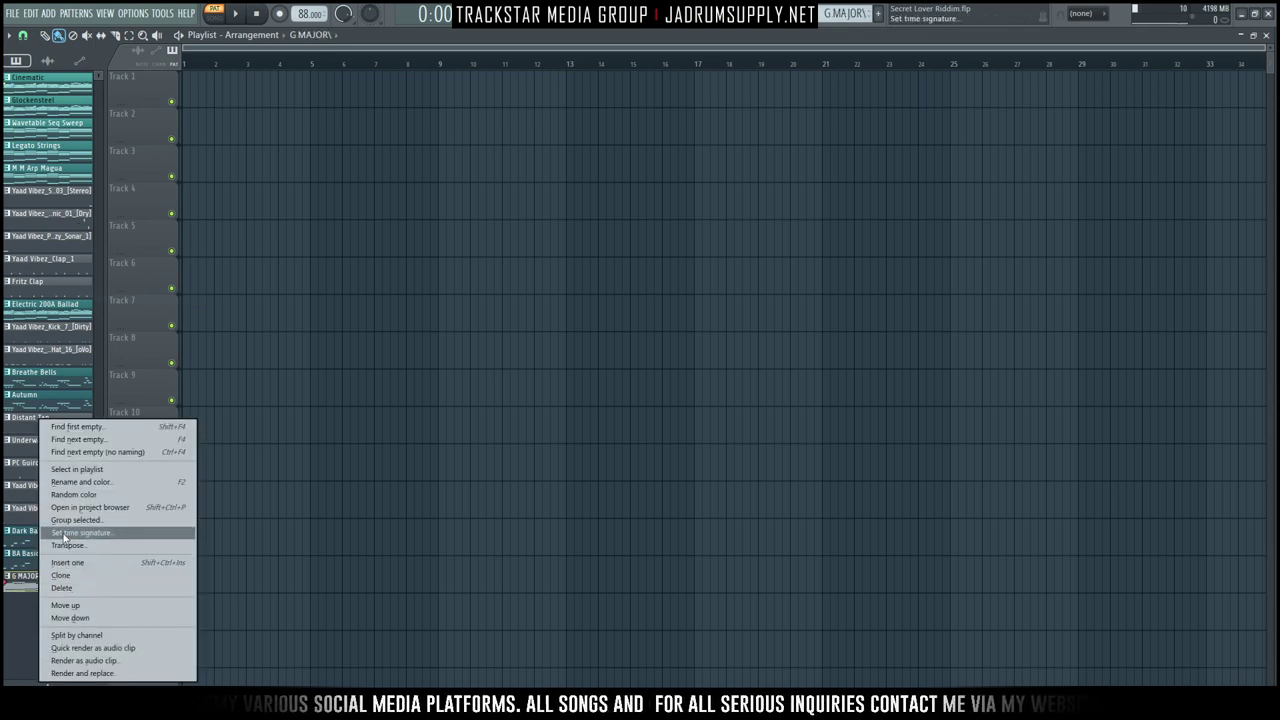
click(84, 485)
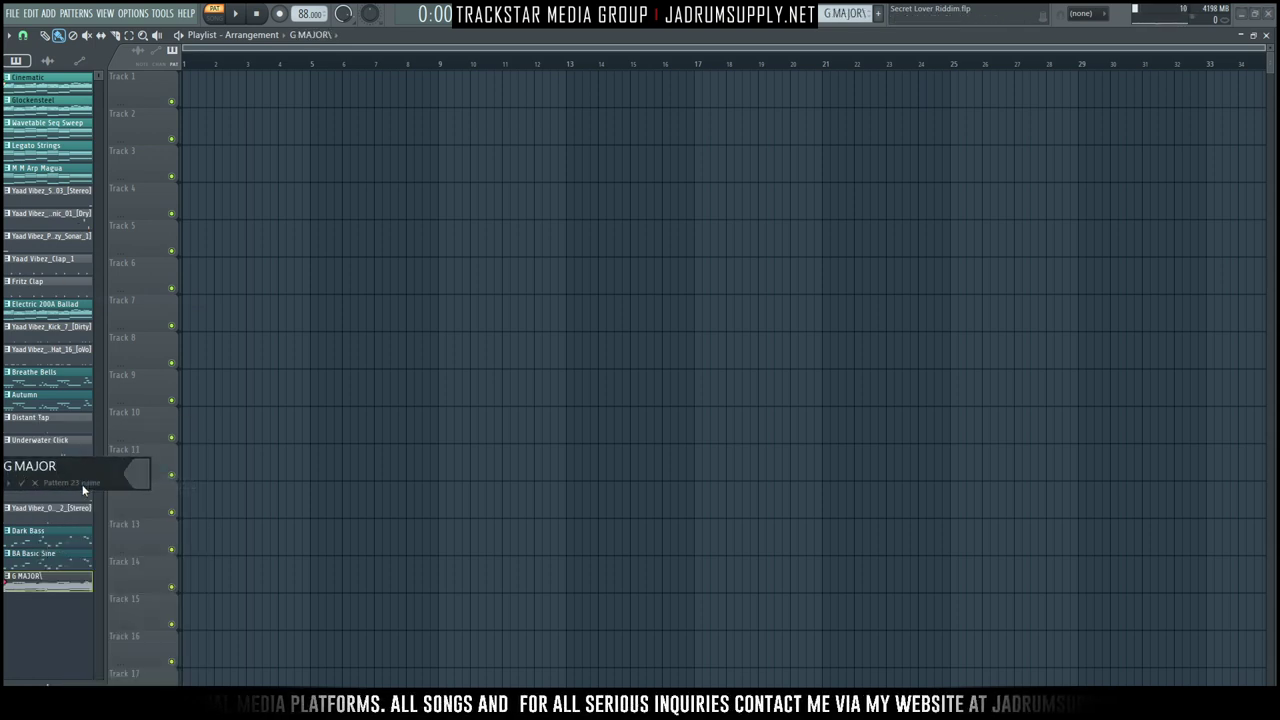
key(Return)
Select the patterns from Cinematic to BA Basic Sine and place them on separate playlist tracks at bar 1.
click(56, 88)
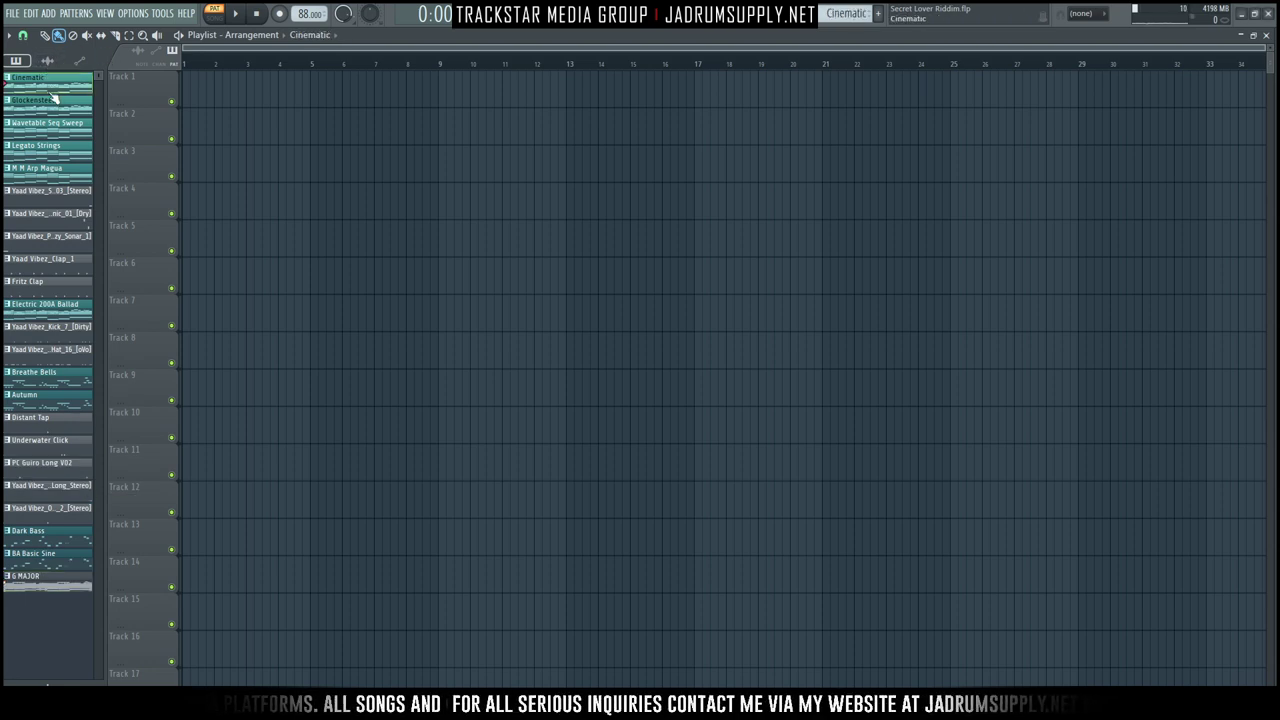
click(80, 567)
drag(38, 88, 185, 95)
Move the whole block of placed pattern clips from bar 1 to bar 9, then clear the selection.
scroll(460, 500, down, 5)
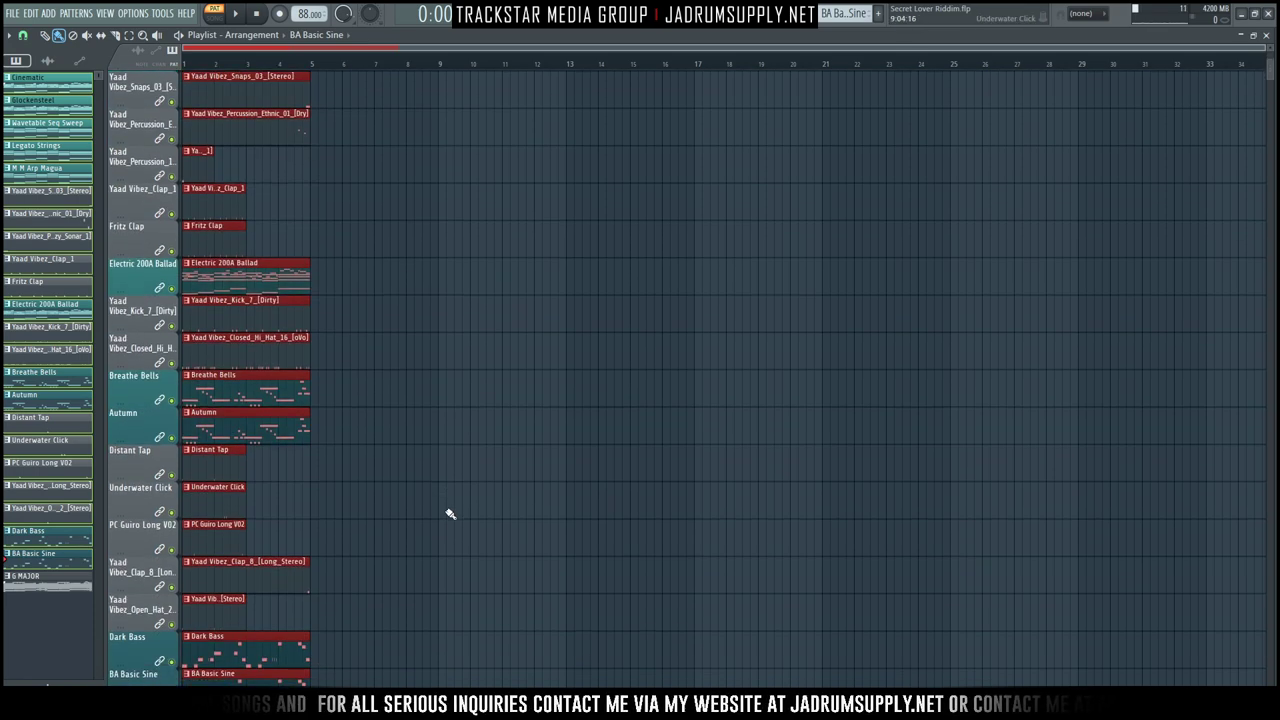
scroll(449, 512, down, 5)
drag(456, 516, 8, 13)
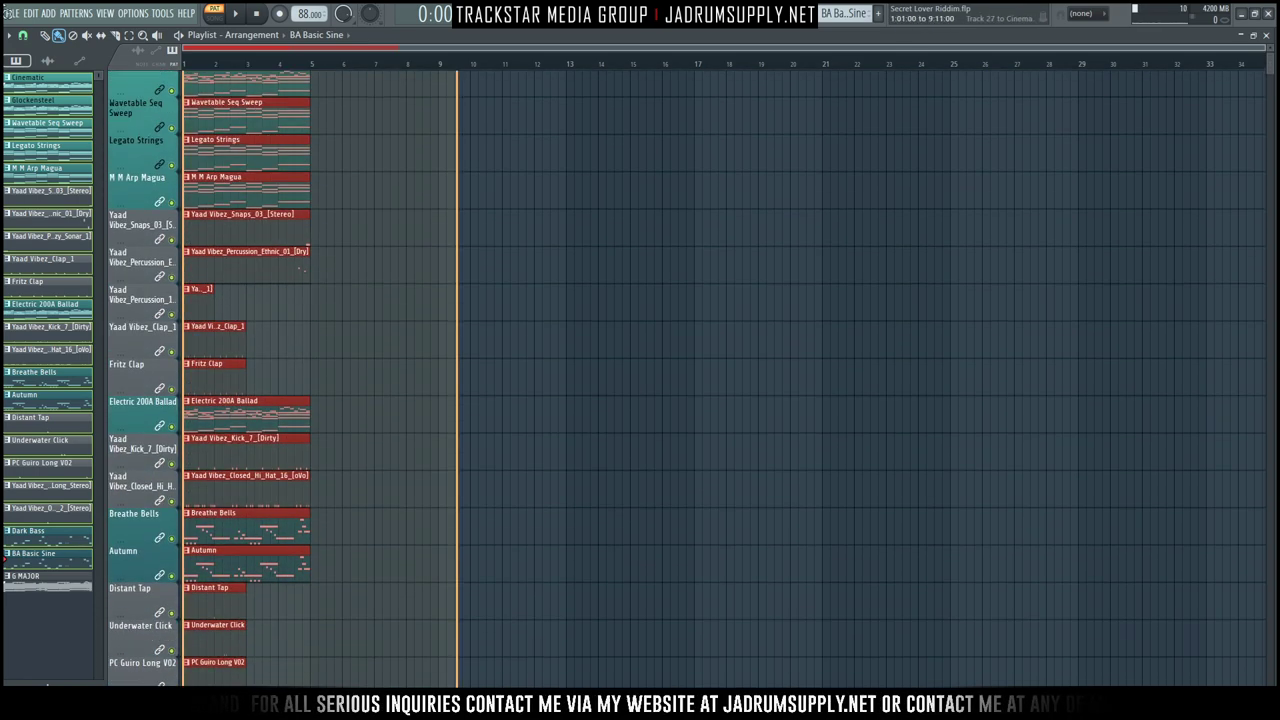
key(ctrl+d)
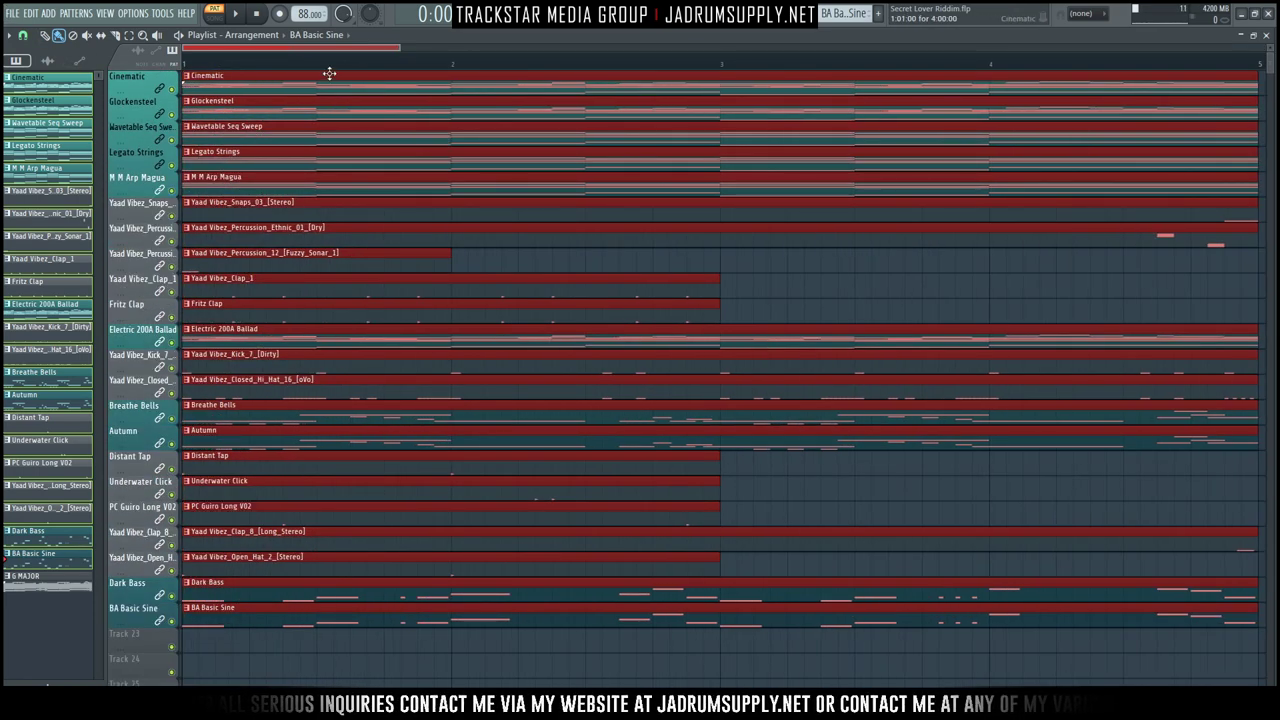
scroll(329, 73, down, 3)
scroll(323, 74, down, 1)
drag(262, 120, 676, 100)
key(ctrl+d)
scroll(490, 162, up, 1)
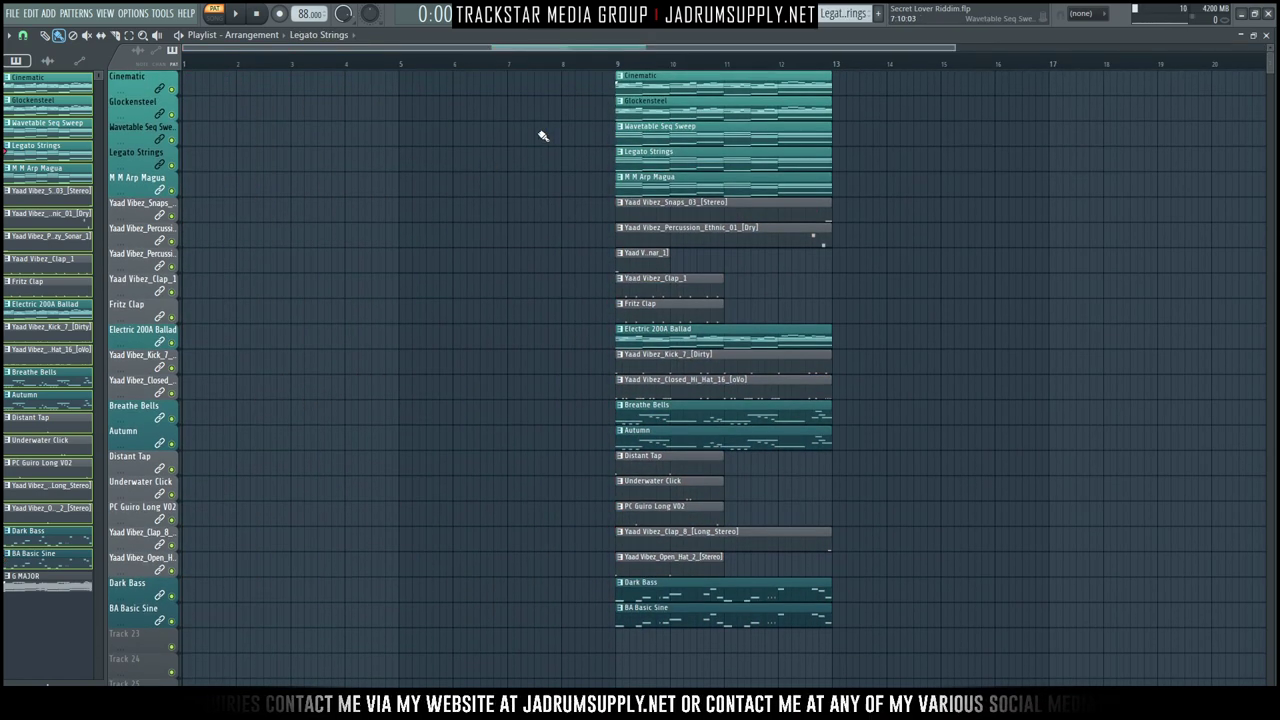
Place Cinematic clips at bars 5 and 1 on the Cinematic track.
click(408, 86)
click(200, 90)
scroll(248, 70, down, 2)
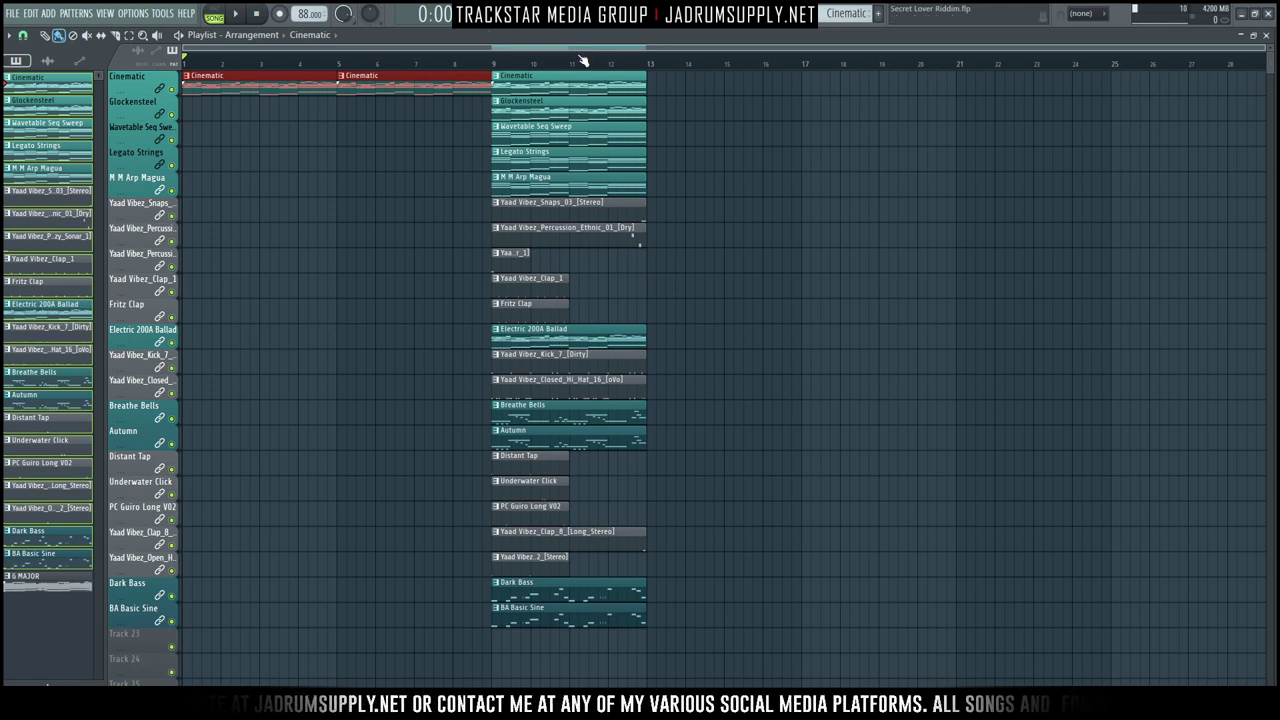
Unmute all channels in the channel rack and play the arrangement in song mode.
key(F6)
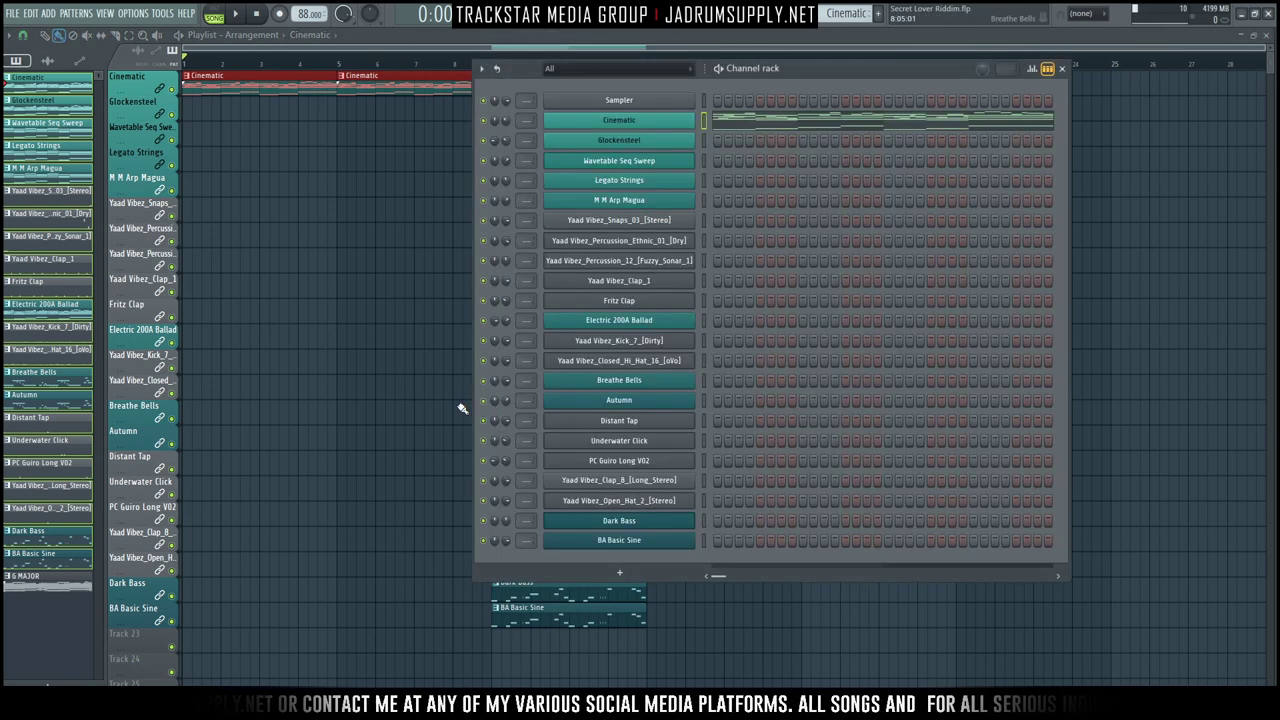
key(F6)
key(space)
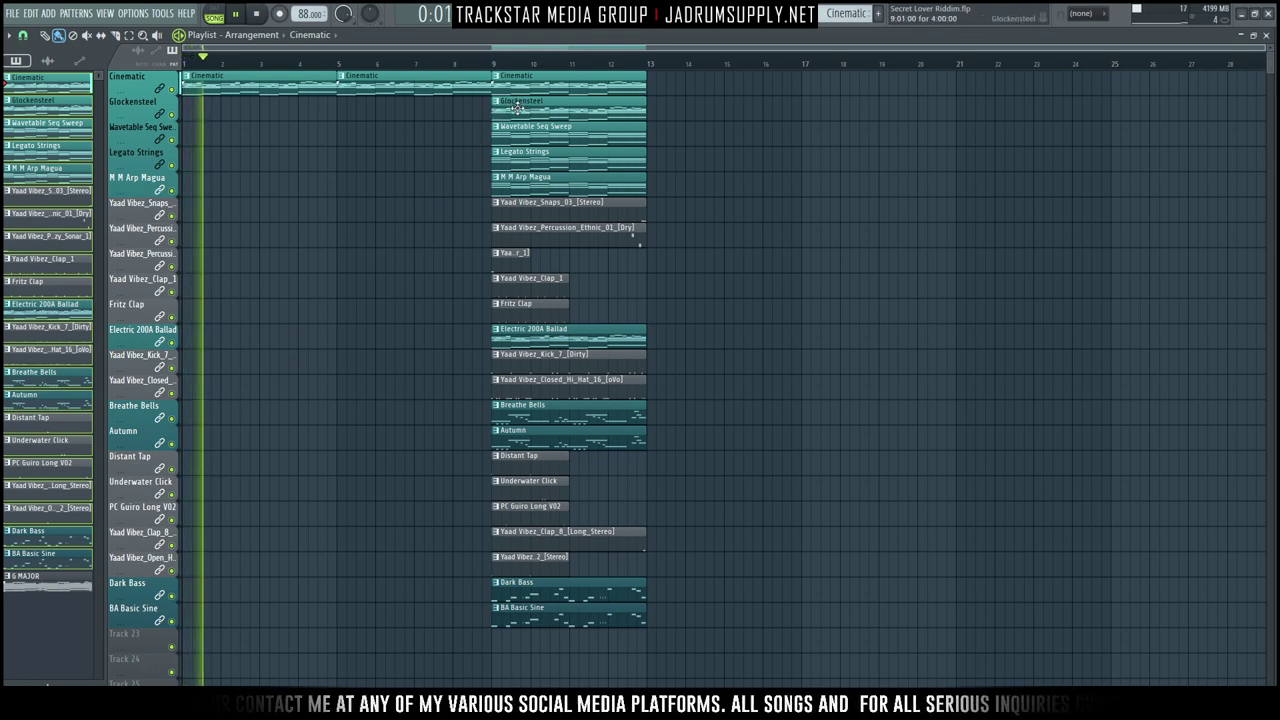
Place Glockensteel clips at bars 5 and 1, and delete the one at bar 1.
click(517, 110)
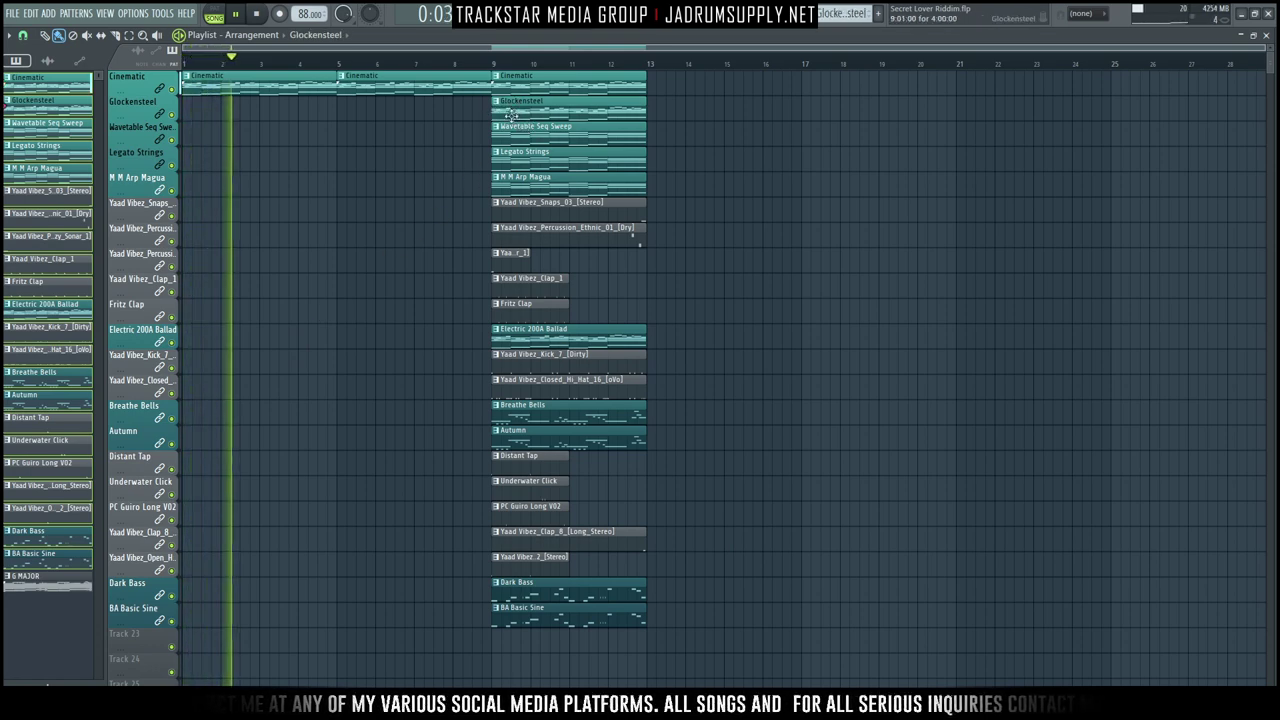
click(342, 106)
click(196, 106)
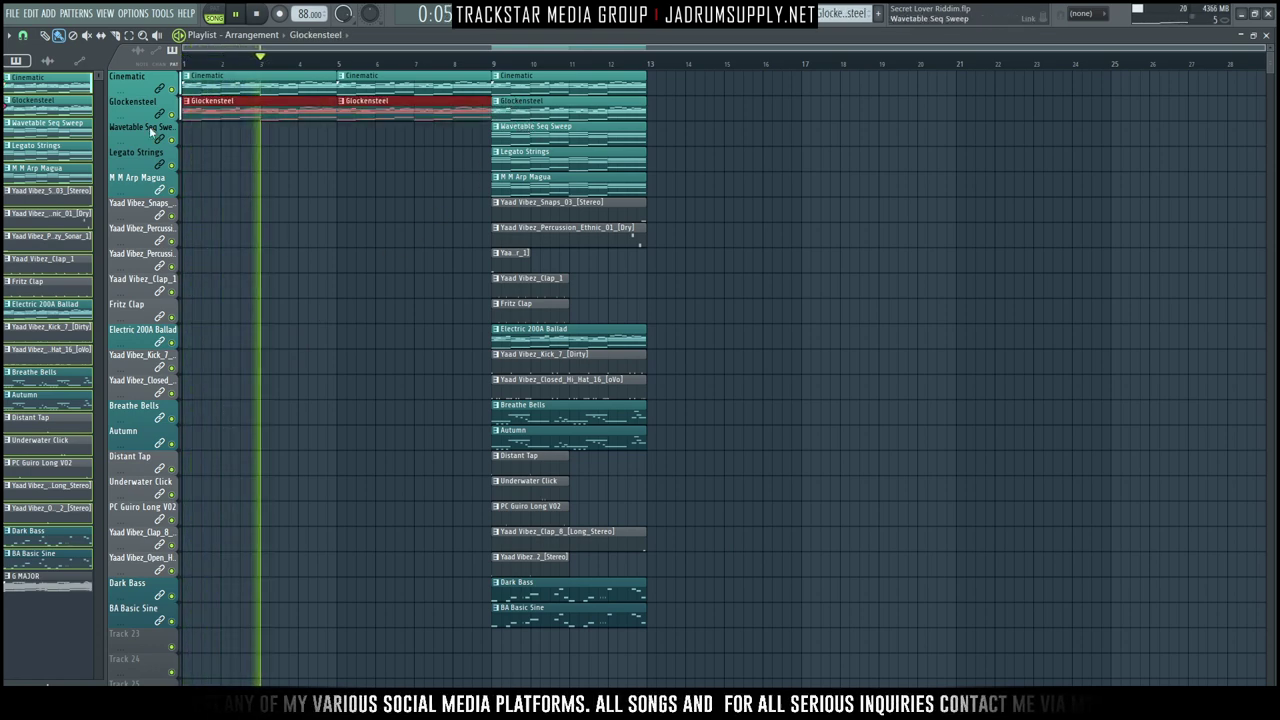
right_click(212, 108)
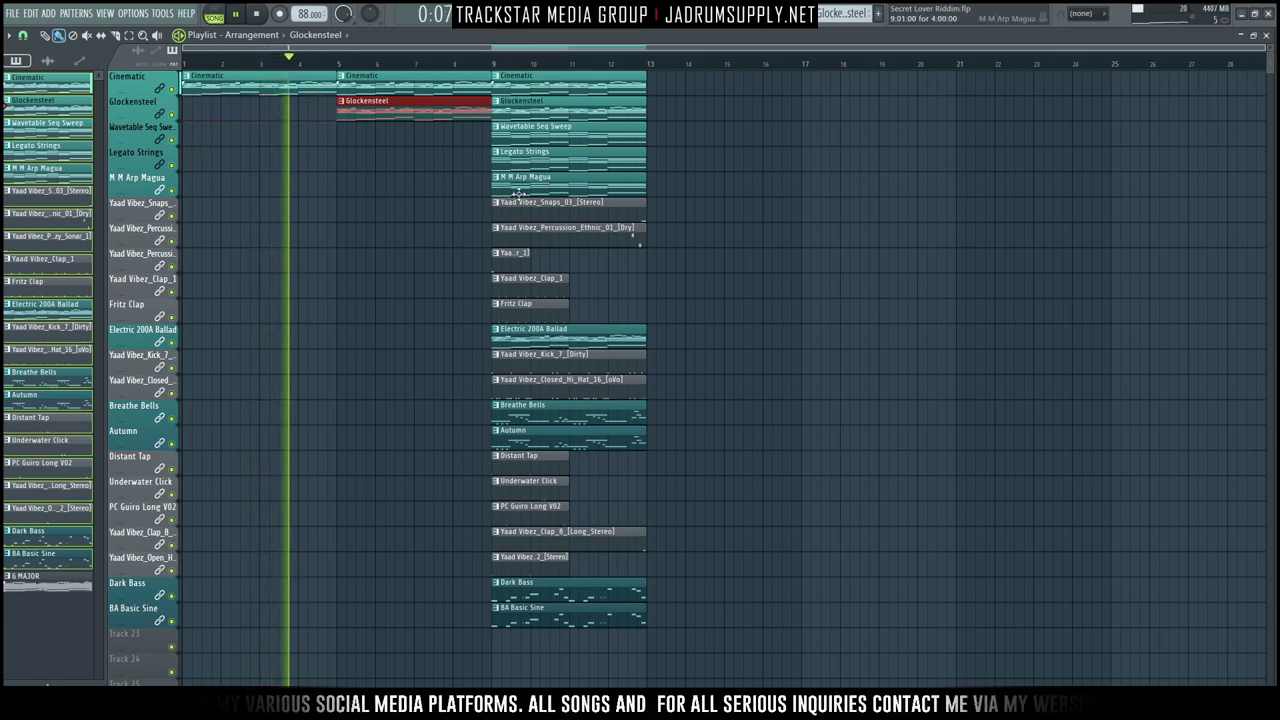
Place an Electric 200A Ballad clip at bar 5, stop playback, and copy the Yaad Vibez_Clap_1 and Fritz Clap clips to bar 5.
click(524, 338)
click(341, 334)
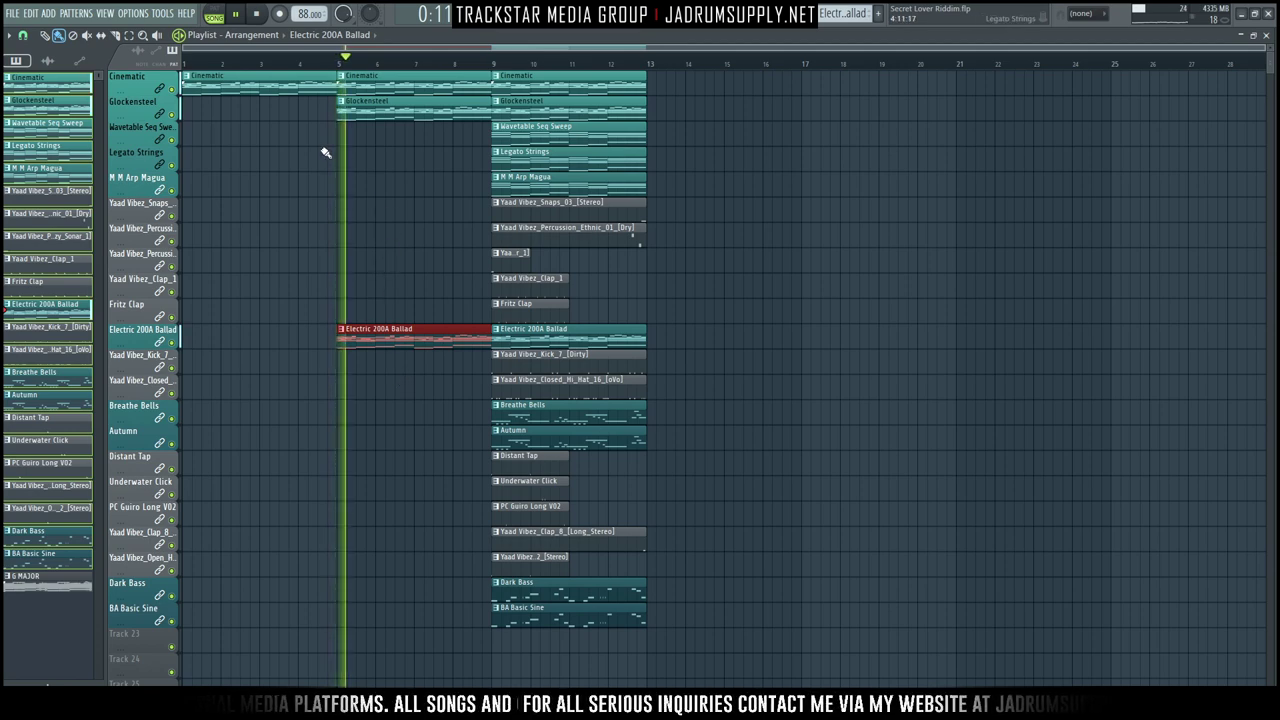
key(space)
drag(546, 312, 382, 289)
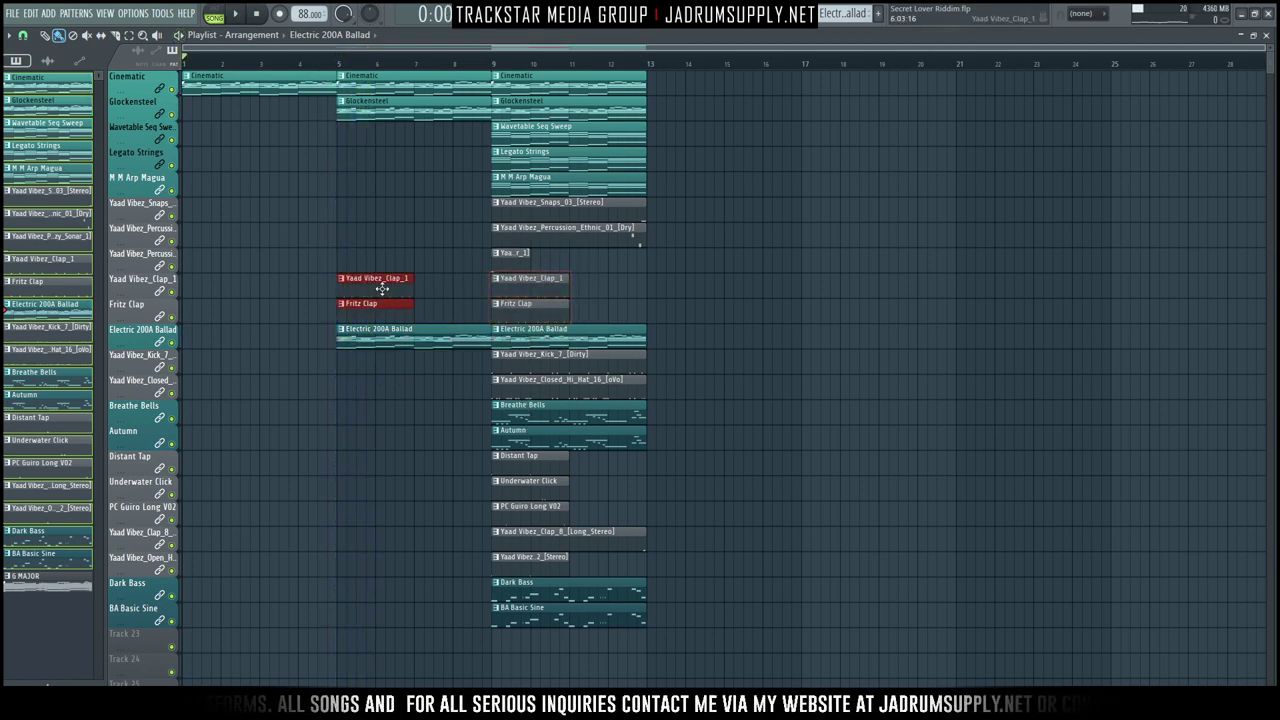
Place Yaad Vibez_Percussion_12_[Fuzzy_Sonar_1] clips at bars 1 and 5 and play the arrangement.
click(492, 262)
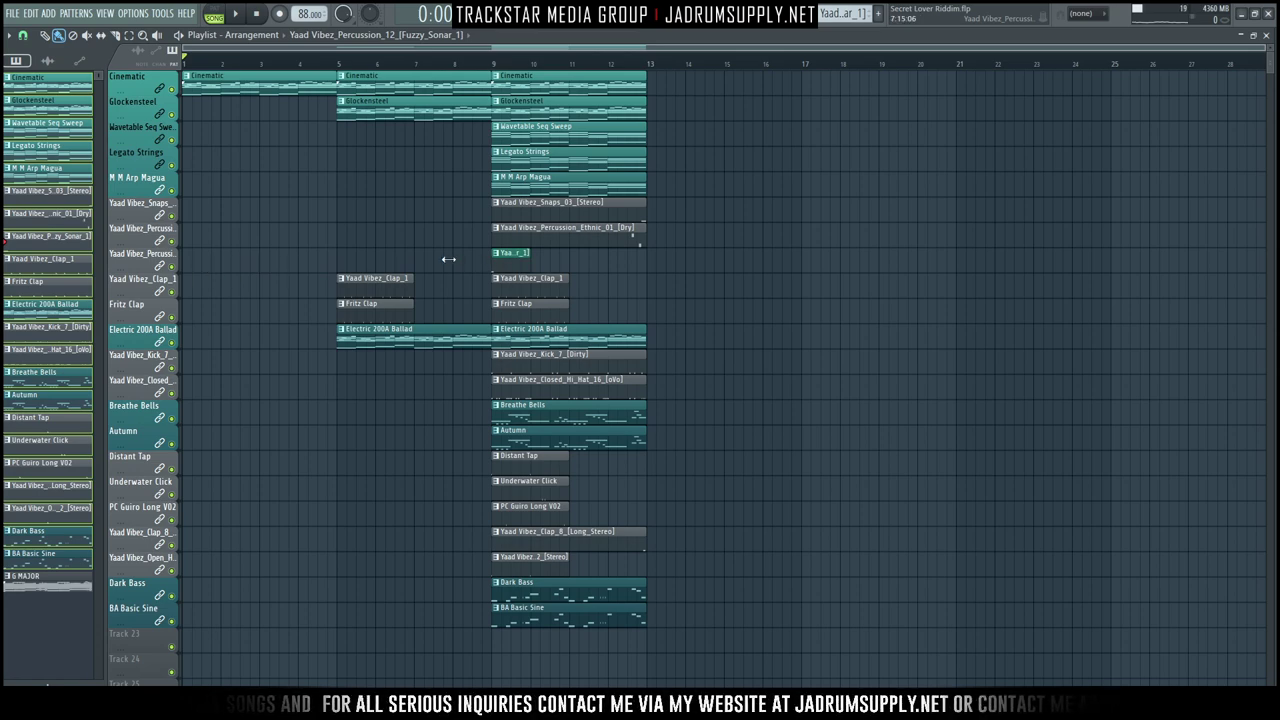
drag(510, 262, 201, 262)
key(space)
click(345, 258)
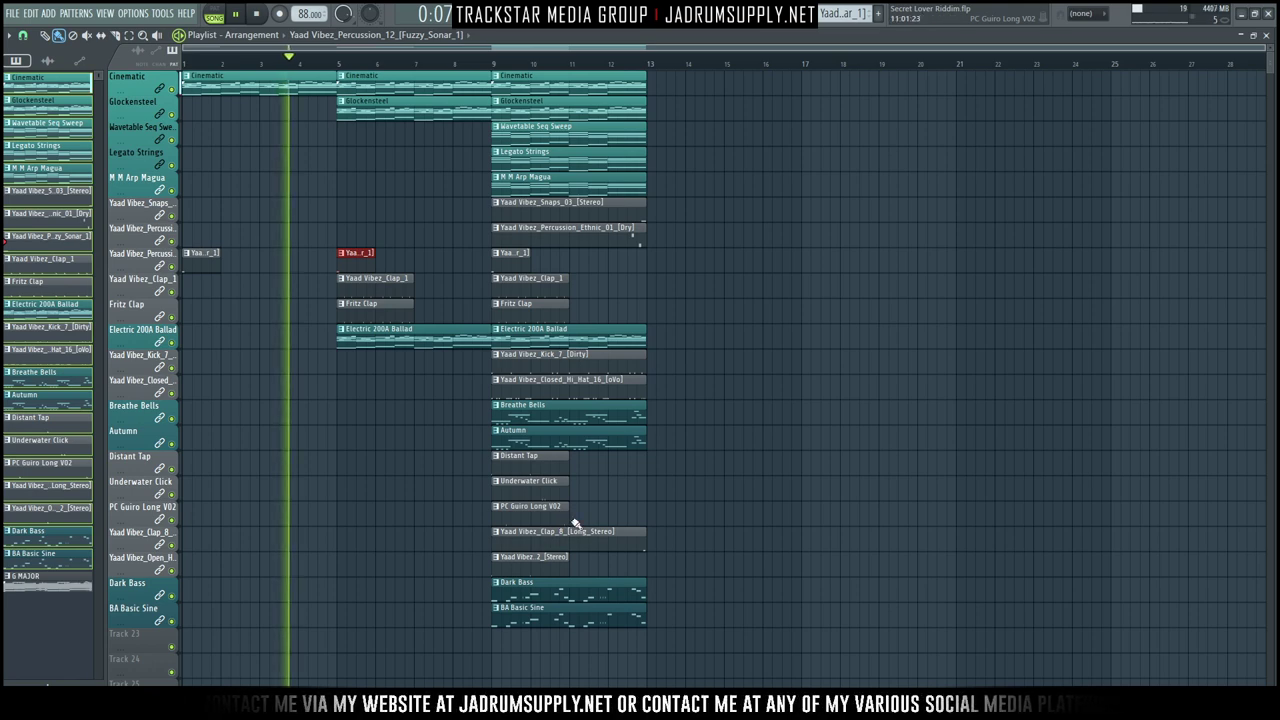
Select the Yaad Vibez_Clap_1 and Fritz Clap clips at bar 5.
drag(424, 322, 384, 280)
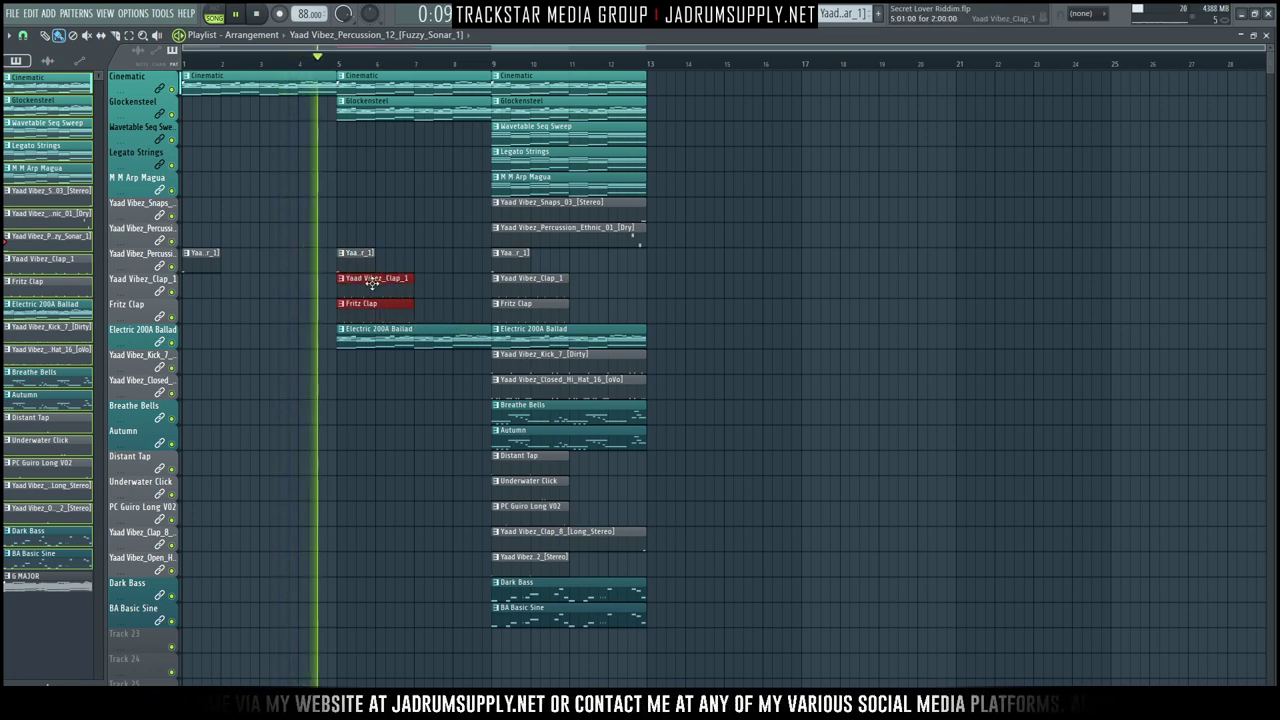